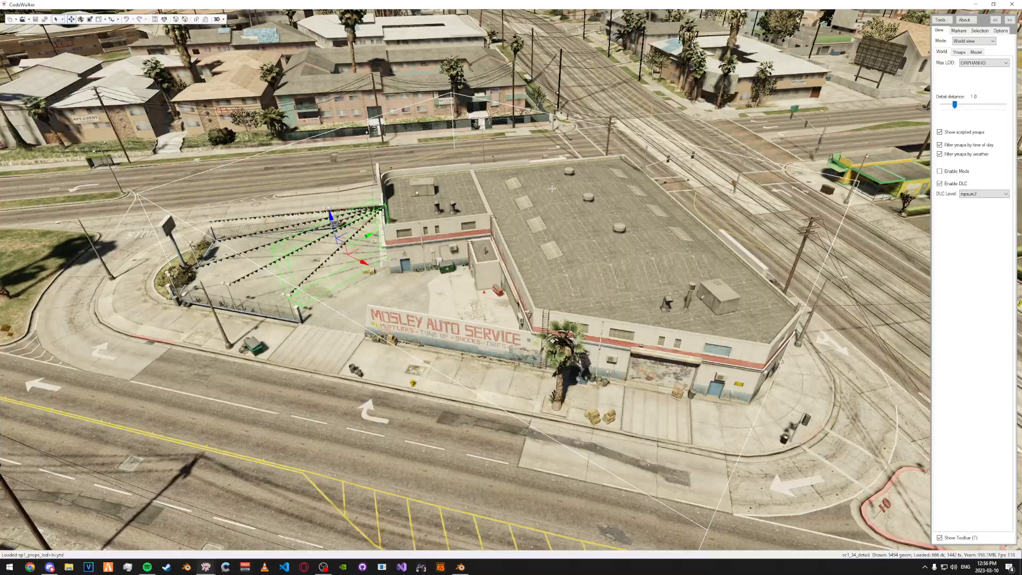
- Inspect the Mosley Auto Service building from several angles and check the selected DLC level
drag(465, 193, 612, 107)
key(d)
key(w)
key(a)
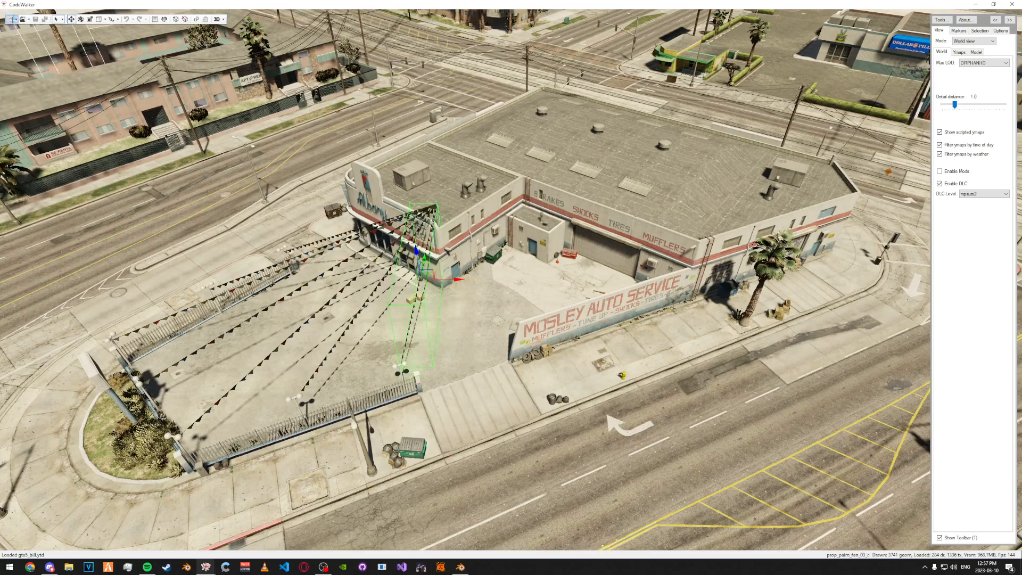
click(16, 20)
click(27, 29)
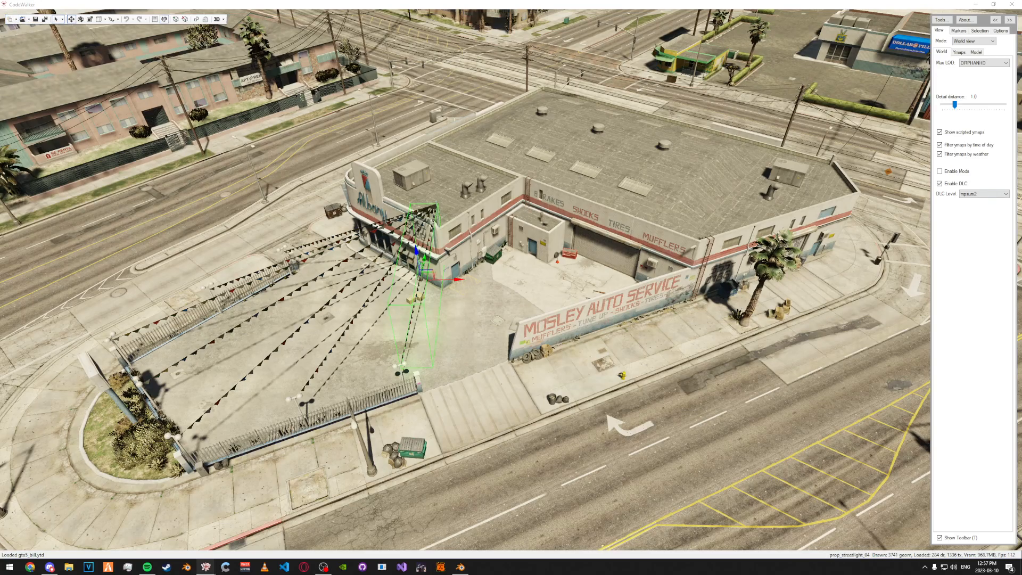
drag(759, 196, 711, 175)
click(974, 195)
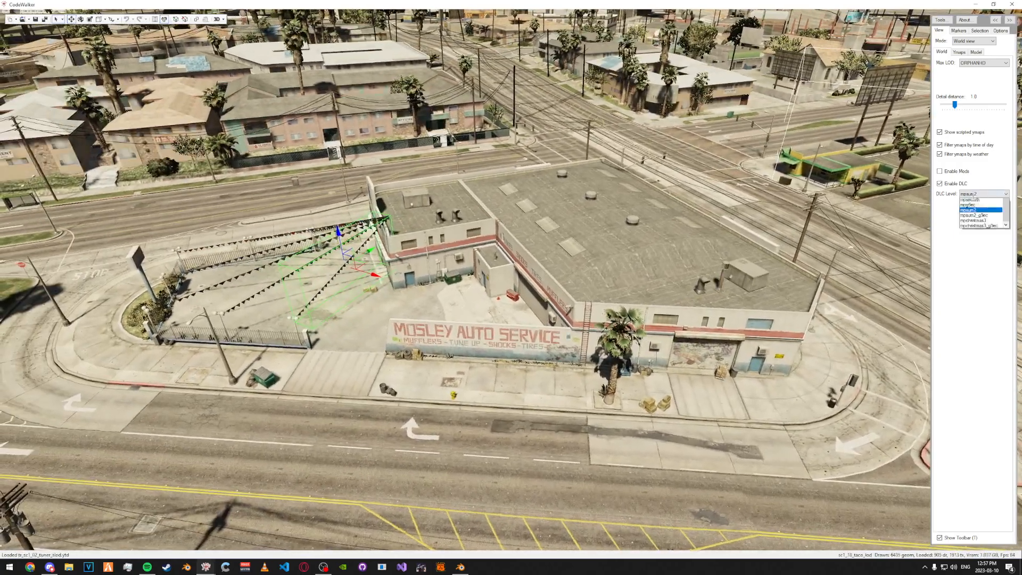
click(975, 194)
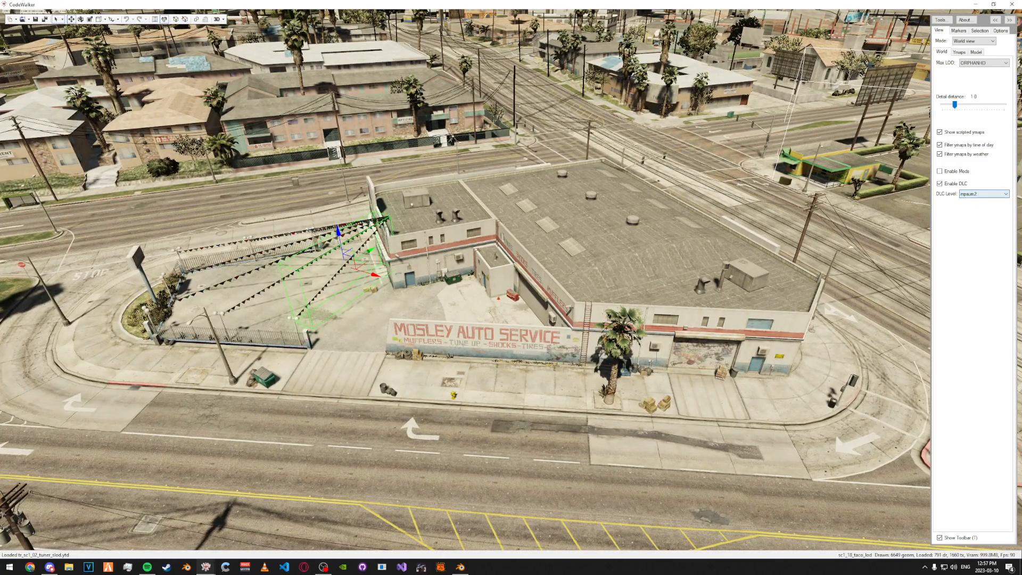
- Add the sc1_34_bunting_06 entity to the new project and lower it below the ground to a height of about -33.5
drag(1021, 230, 717, 66)
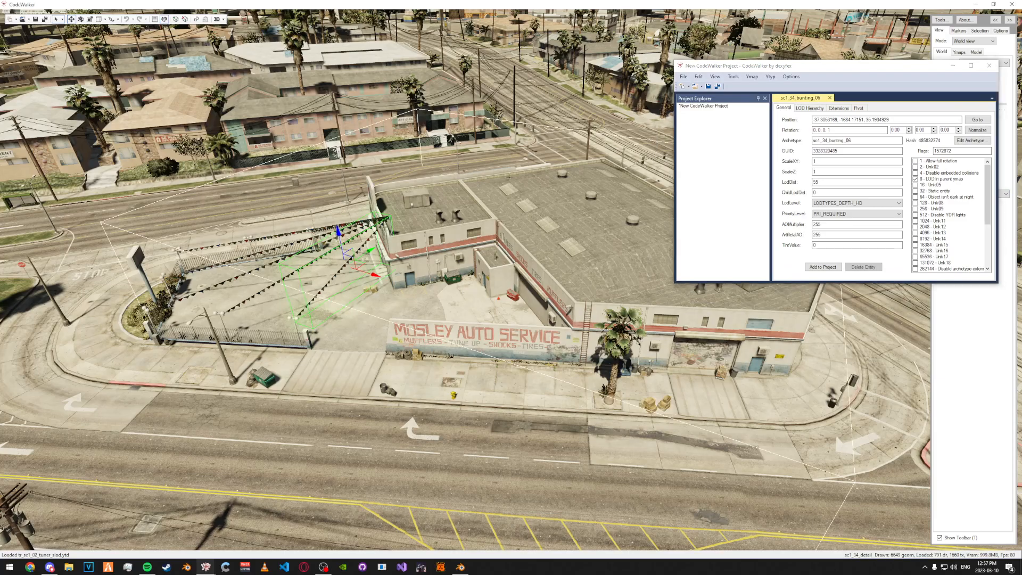
drag(514, 164, 509, 186)
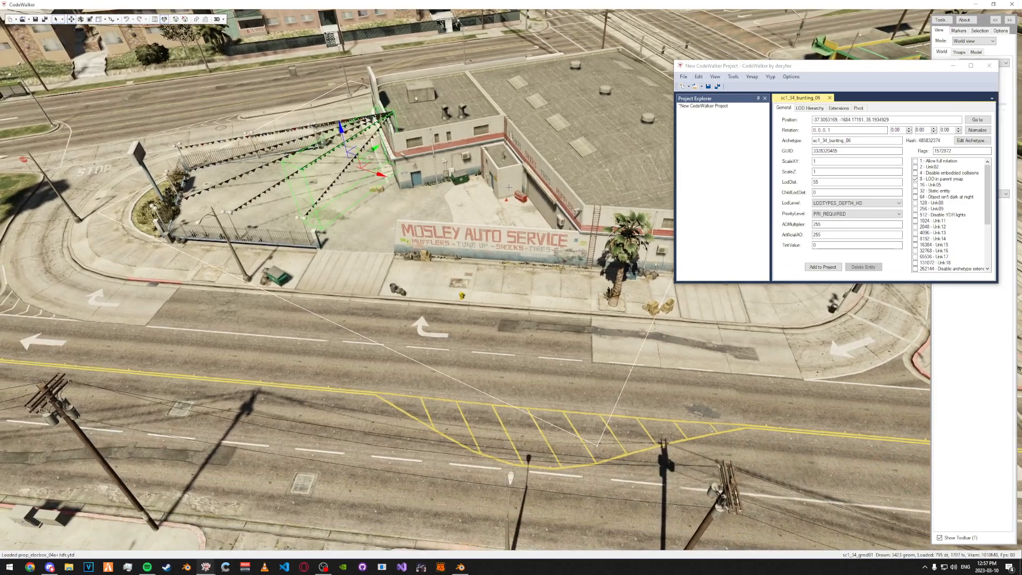
click(820, 267)
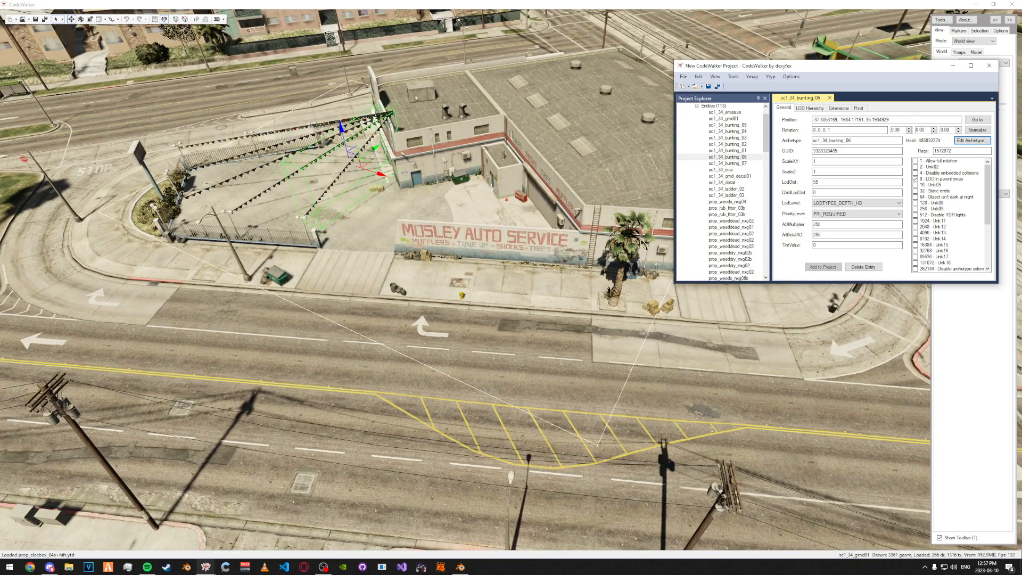
drag(341, 128, 429, 452)
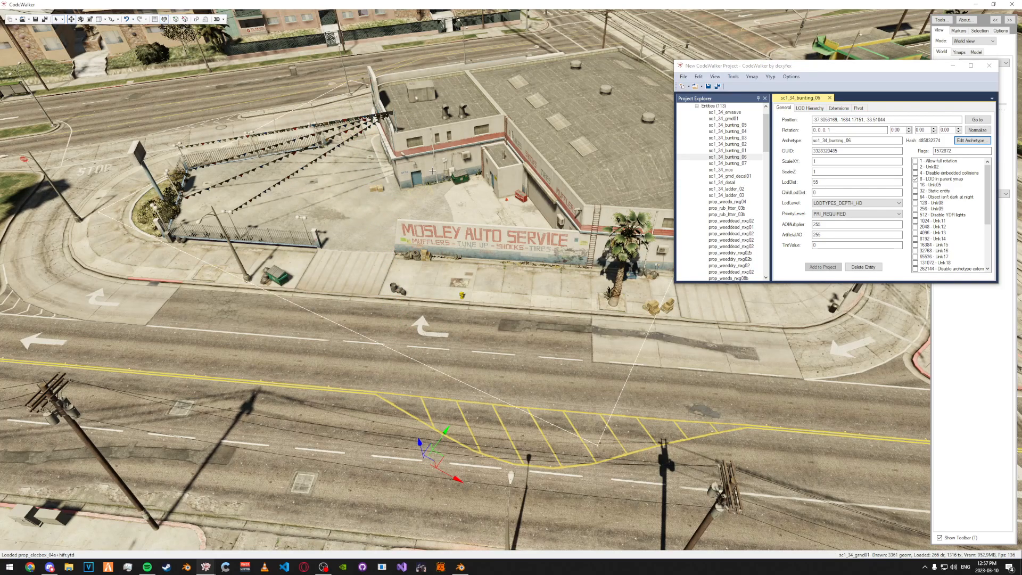
- Lower the remaining sc1_34_bunting strings over the car lot below the ground
drag(229, 224, 287, 224)
drag(433, 186, 437, 216)
drag(467, 426, 468, 435)
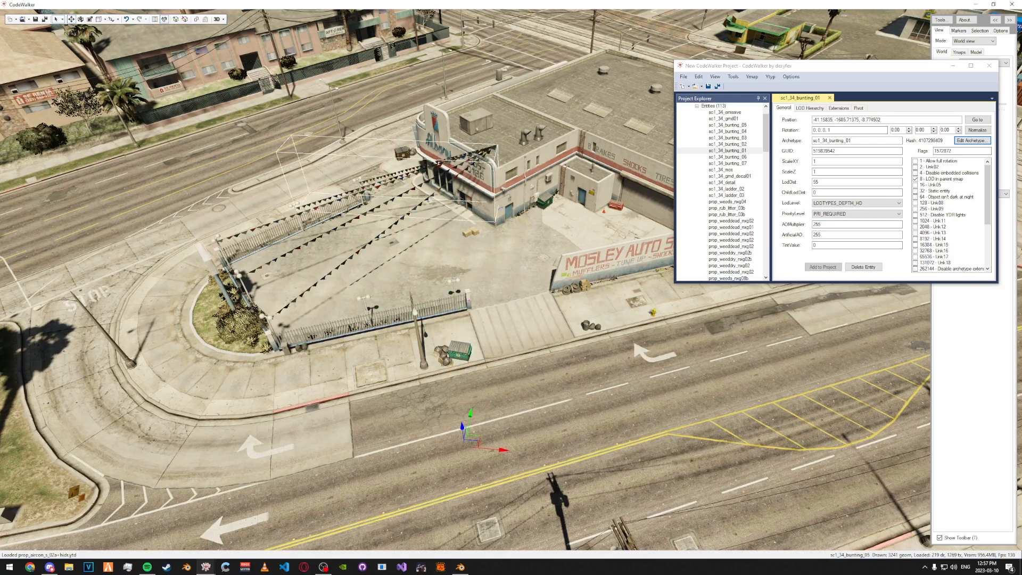
drag(432, 181, 477, 435)
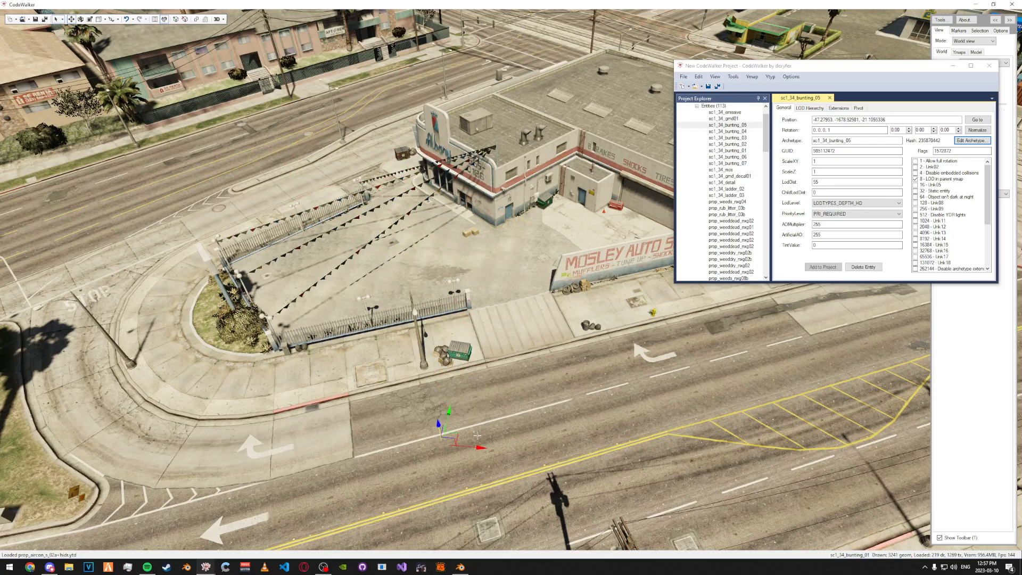
drag(426, 189, 427, 196)
drag(394, 162, 456, 455)
click(443, 159)
drag(425, 95, 467, 421)
drag(374, 150, 452, 453)
drag(355, 124, 450, 318)
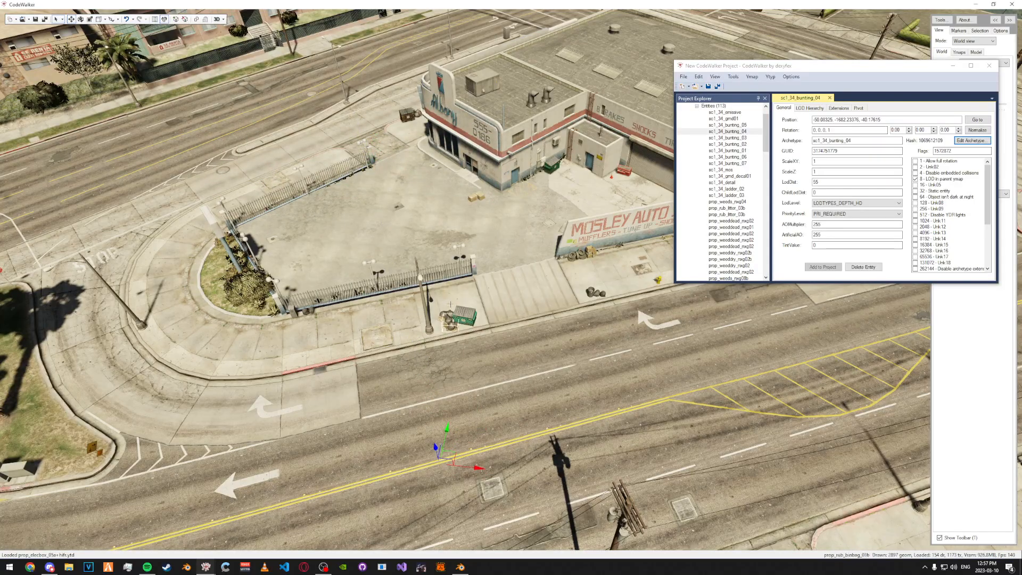
- Select the three prop_roofvent_15a vents on the main roof together and lower them below the ground
drag(441, 261, 441, 201)
key(d)
scroll(441, 201, down, 4)
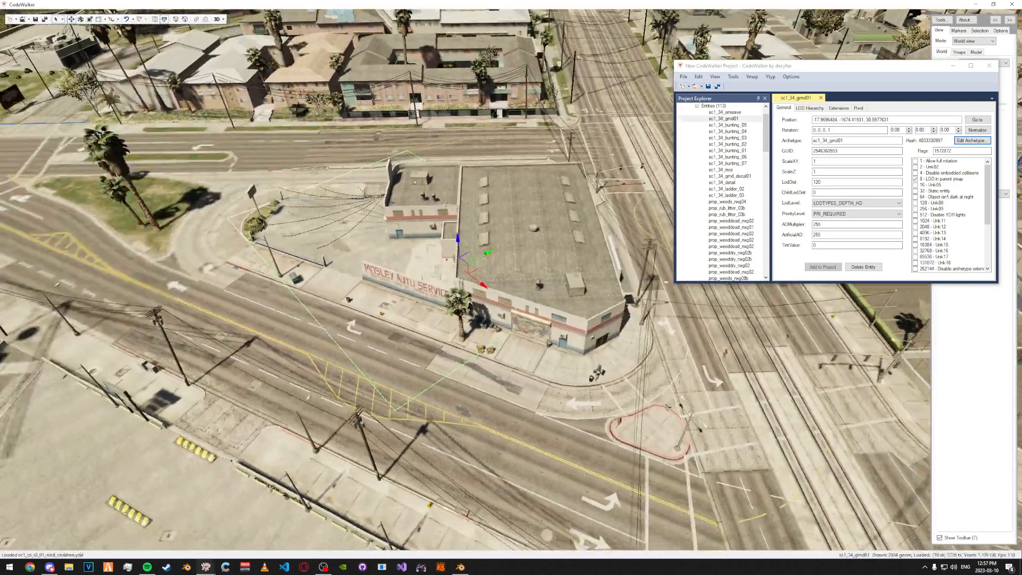
scroll(441, 200, up, 4)
right_click(459, 199)
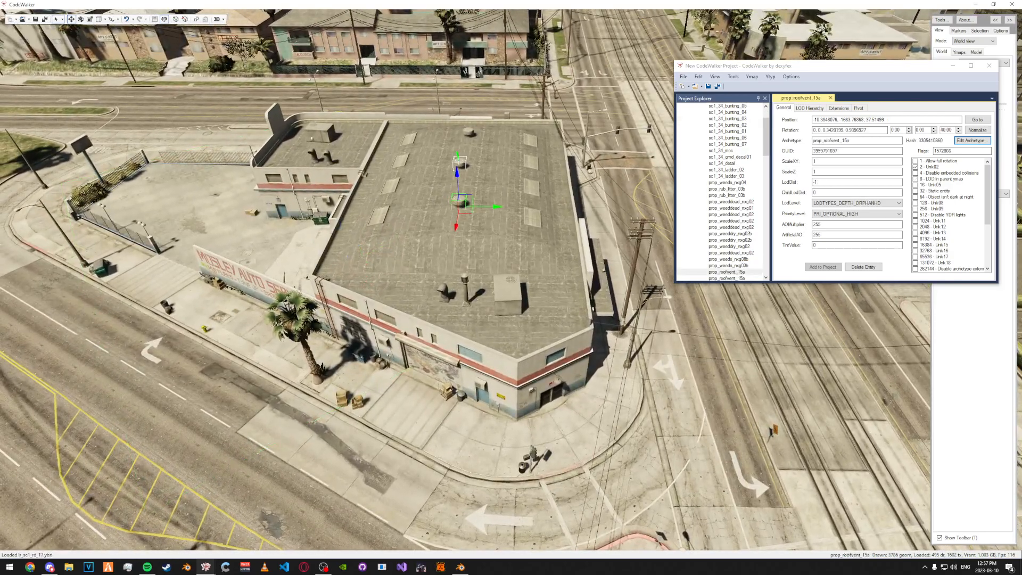
ctrl+right_click(460, 163)
ctrl+right_click(466, 132)
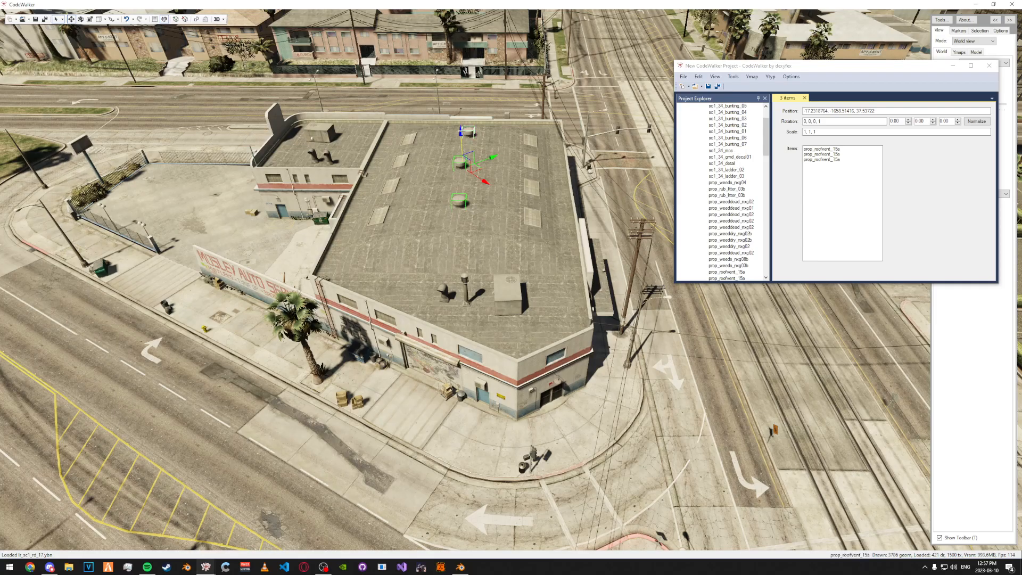
drag(461, 140, 499, 445)
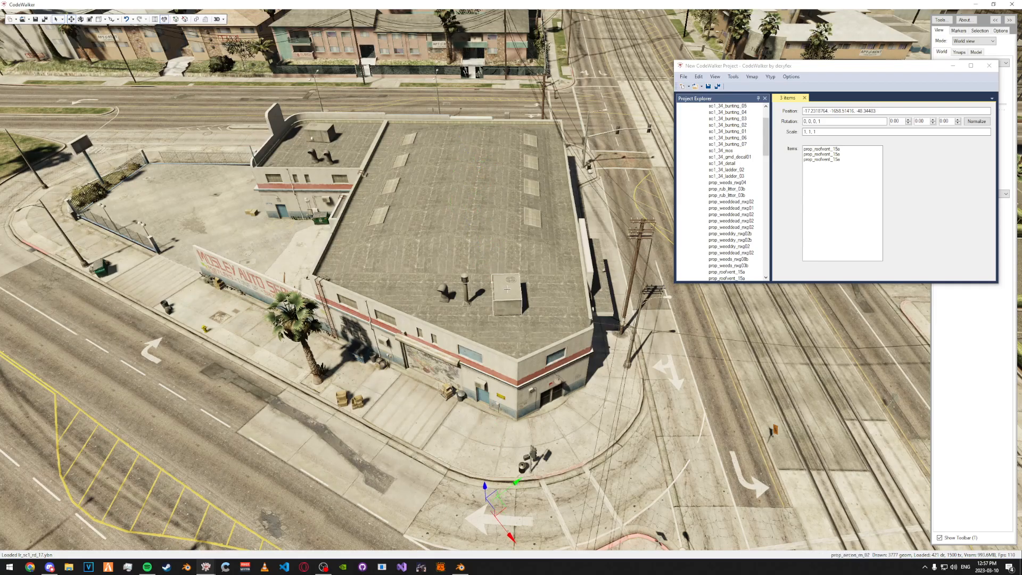
- Select the air conditioner and the two roof vents near the main roof's front corner and lower them below the ground
right_click(505, 287)
ctrl+right_click(468, 285)
ctrl+right_click(449, 288)
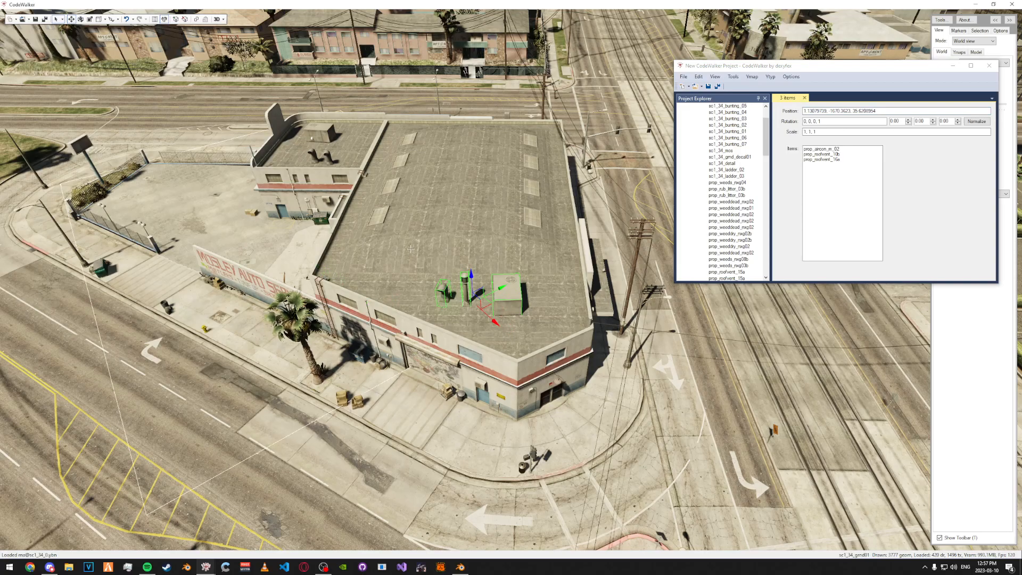
drag(470, 273, 509, 545)
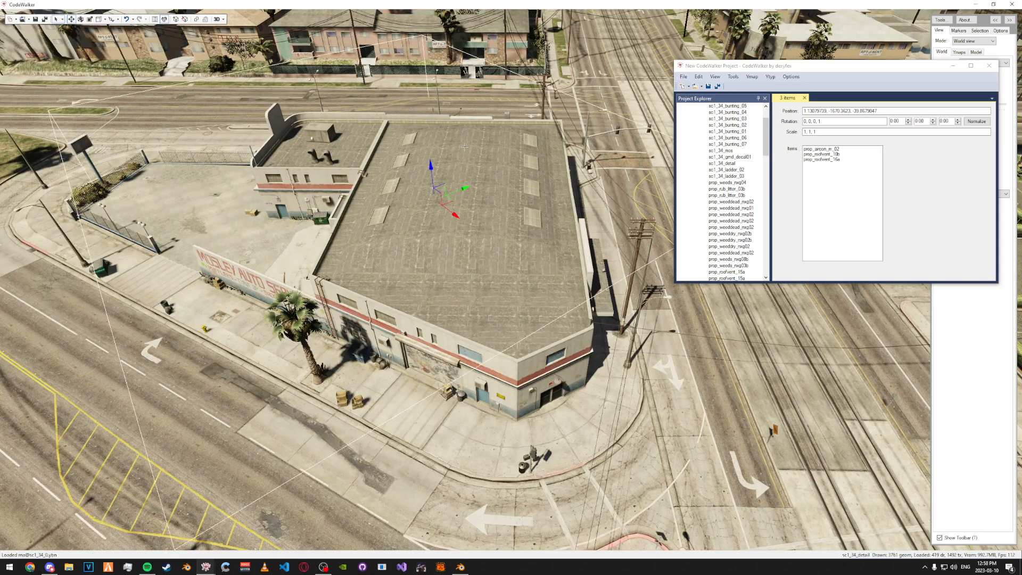
right_click(509, 180)
drag(431, 173, 514, 564)
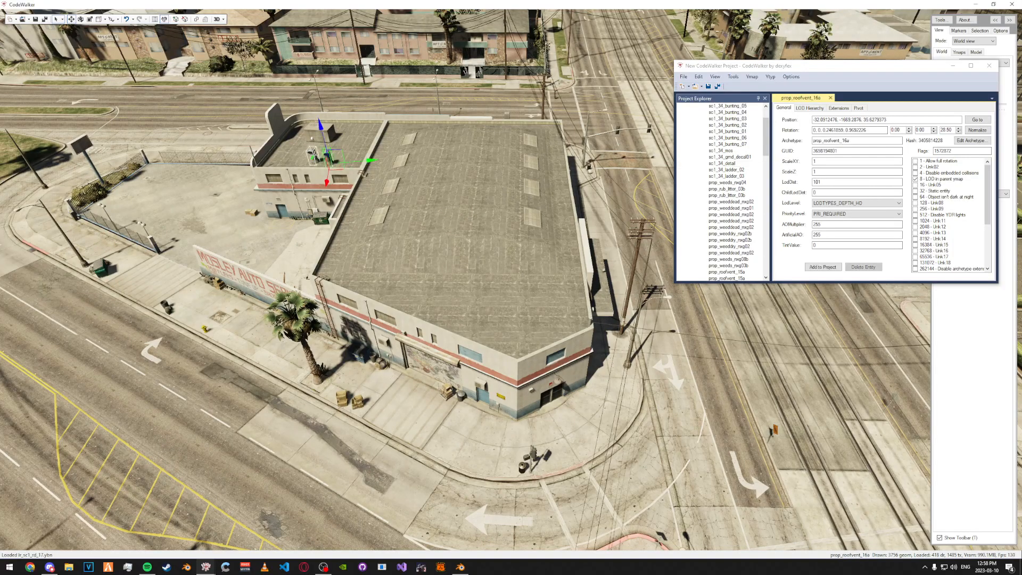
- Add the second prop_roofvent_16a and the air conditioner on the smaller roof to the selection and lower all three below the ground
ctrl+right_click(313, 155)
ctrl+right_click(321, 135)
drag(315, 120, 410, 444)
- Lower the sc1_34_ladder_02 ladder by the small yard building out of the scene
drag(404, 373, 501, 341)
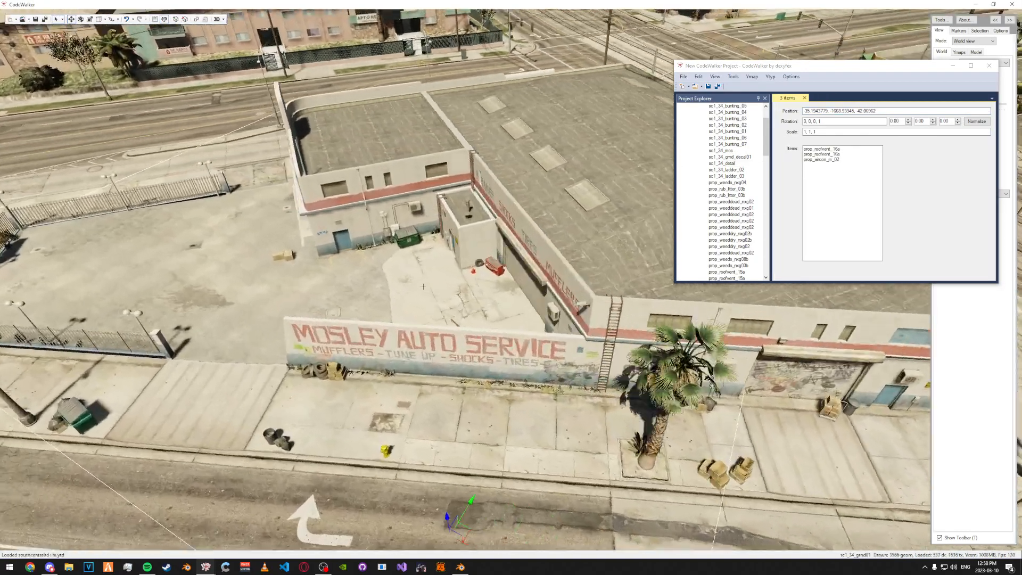
right_click(446, 172)
drag(461, 214, 475, 384)
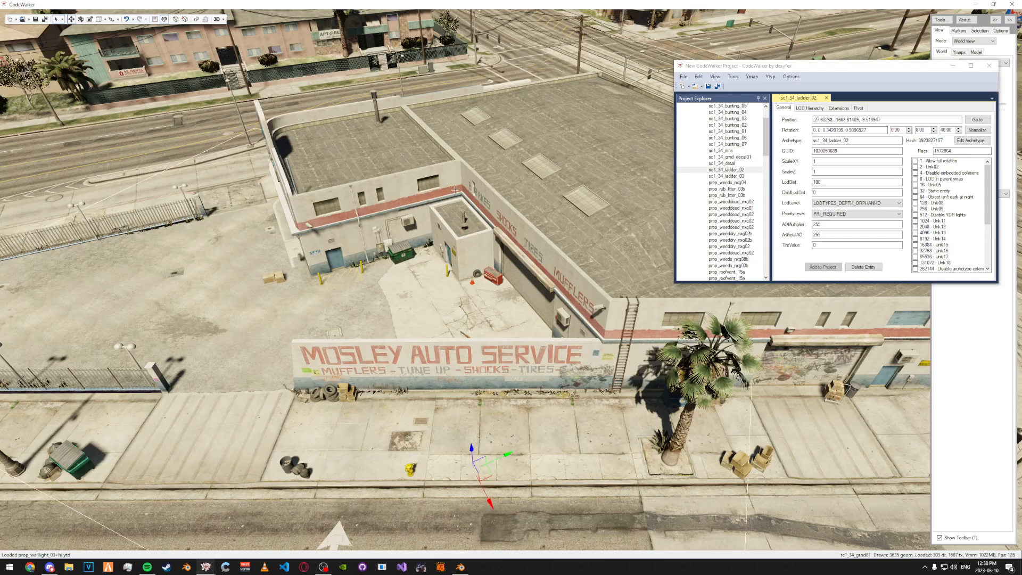
- Select the roof pipe, tool chest, wheel tyre, road cone and bollard around the yard and lower them below the ground
right_click(465, 215)
ctrl+right_click(493, 276)
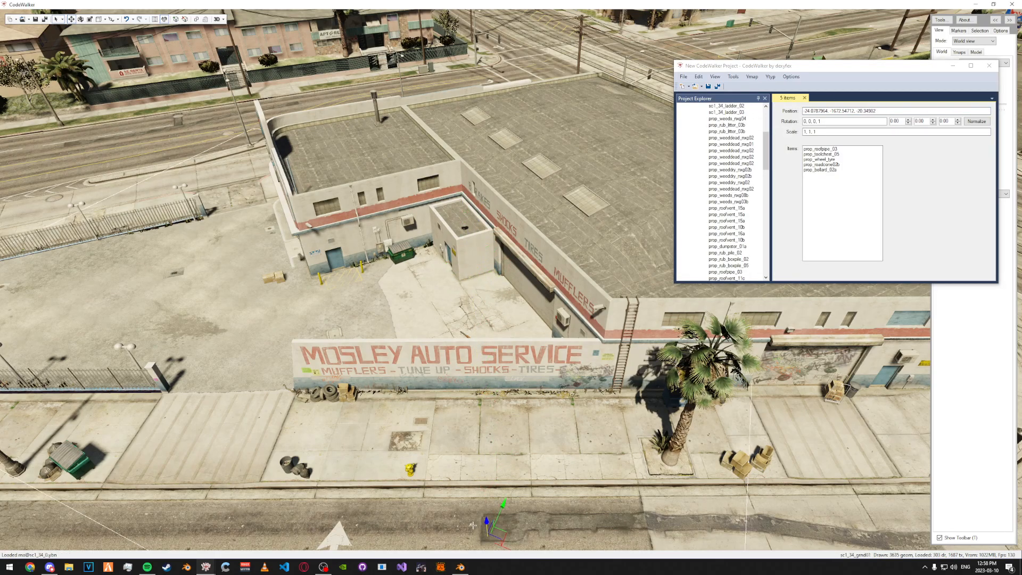
right_click(466, 489)
- Lower the tall prop_roofvent_10b vent on the smaller roof below the ground
right_click(376, 109)
mouse_move(377, 109)
mouse_down()
mouse_move(376, 194)
mouse_move(381, 97)
mouse_up()
drag(350, 150, 410, 484)
- Select the main auto service building model and lower it below the ground
drag(410, 298, 392, 284)
key(a)
key(w)
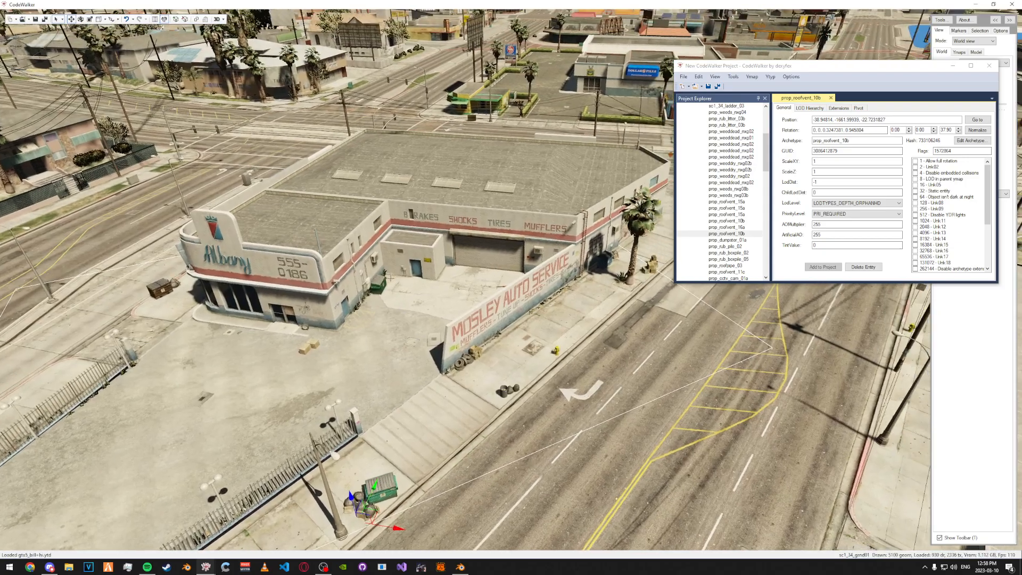
right_click(464, 148)
drag(464, 148, 516, 378)
key(d)
key(w)
right_click(533, 368)
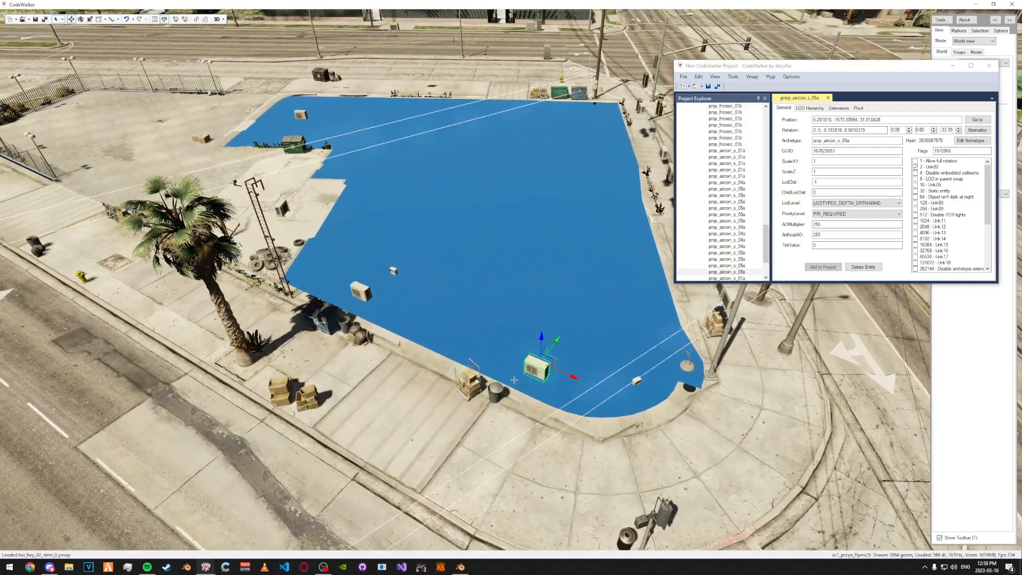
ctrl+right_click(495, 392)
ctrl+right_click(468, 381)
ctrl+right_click(358, 333)
ctrl+right_click(350, 315)
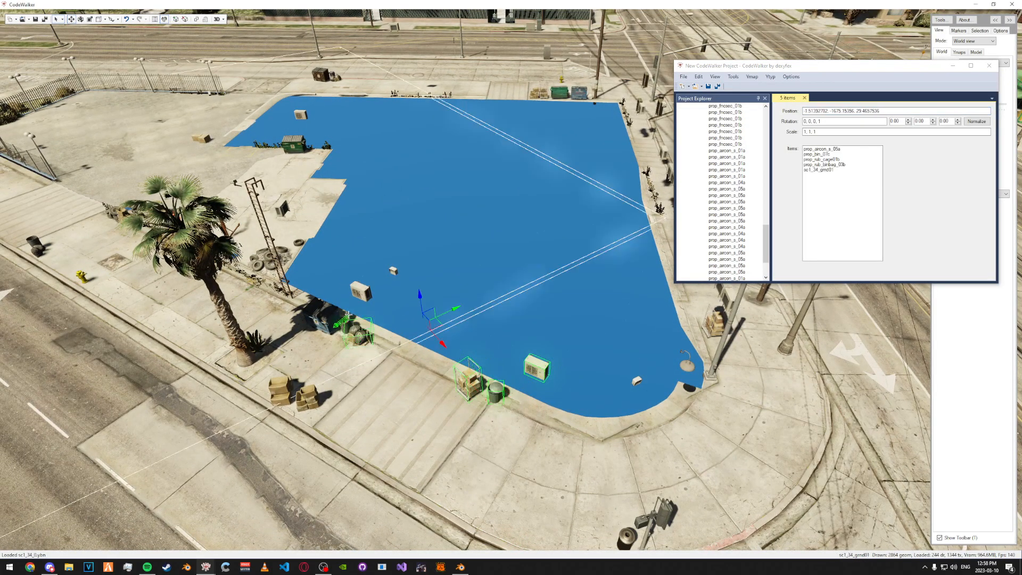
right_click(346, 319)
ctrl+right_click(361, 291)
ctrl+right_click(392, 271)
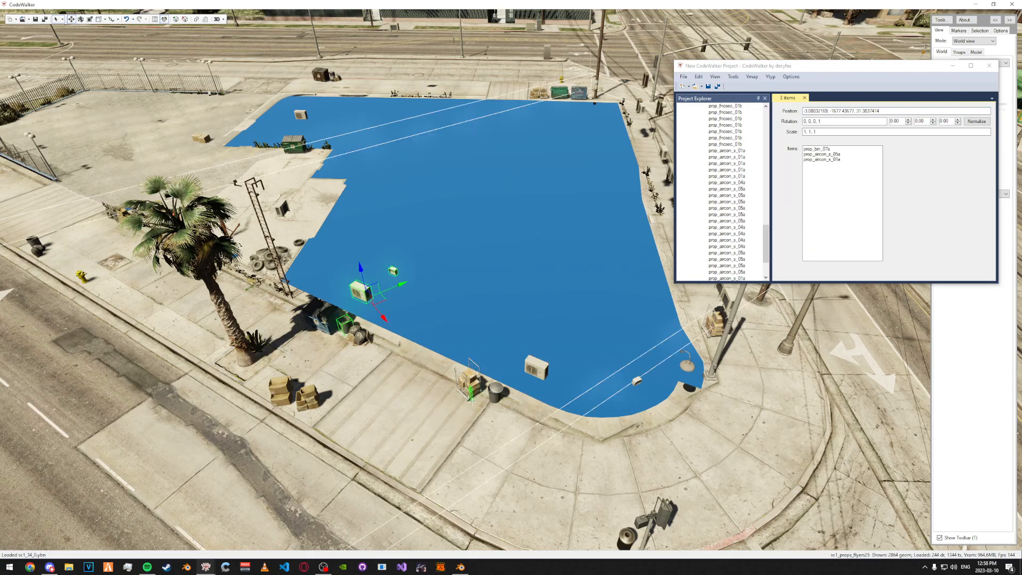
- Select prop_rub_cage01b, the air conditioner, the bin and the two small props near the front corner, and lower them below the ground
right_click(468, 379)
ctrl+right_click(536, 367)
ctrl+right_click(496, 392)
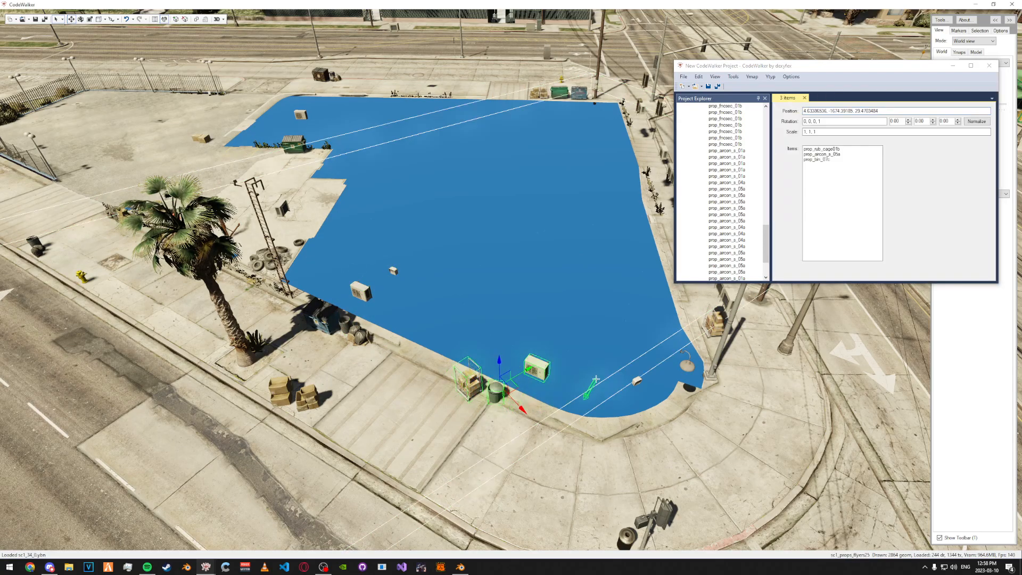
ctrl+right_click(636, 381)
ctrl+right_click(687, 365)
drag(564, 347, 430, 313)
- Select the prop_aircon_s_01a and prop_aircon_s_05a units along the front wall and lower them out of the building area
right_click(395, 270)
ctrl+right_click(362, 290)
drag(374, 254, 427, 517)
drag(400, 346, 255, 356)
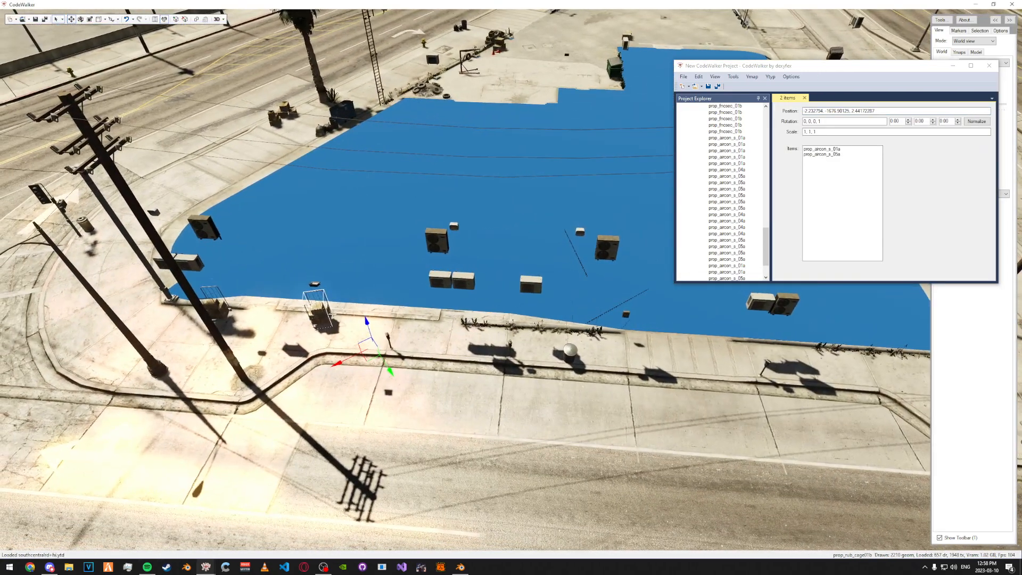
scroll(395, 238, down, 2)
right_click(450, 221)
ctrl+right_click(466, 208)
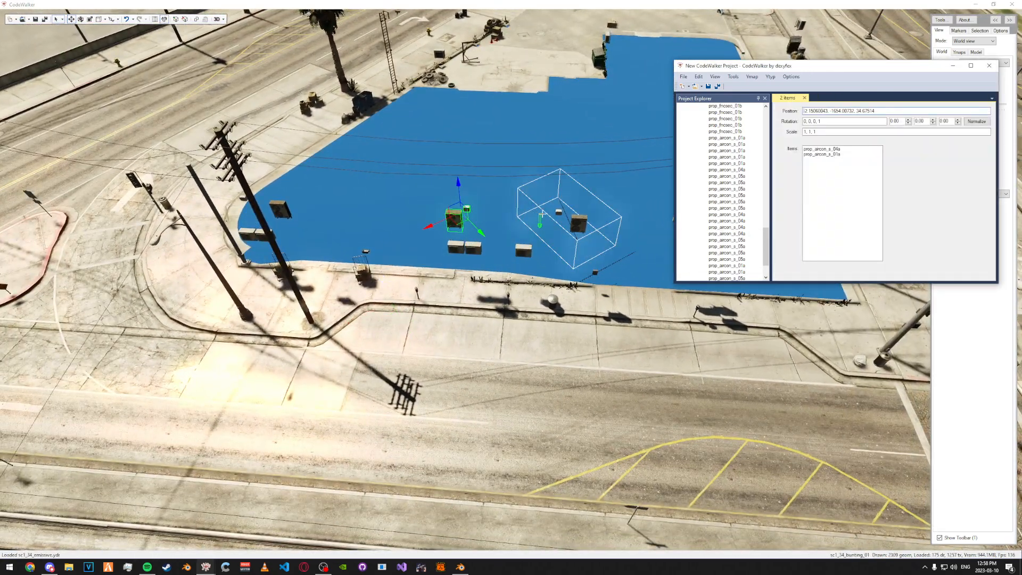
ctrl+right_click(559, 210)
ctrl+right_click(558, 213)
ctrl+right_click(524, 249)
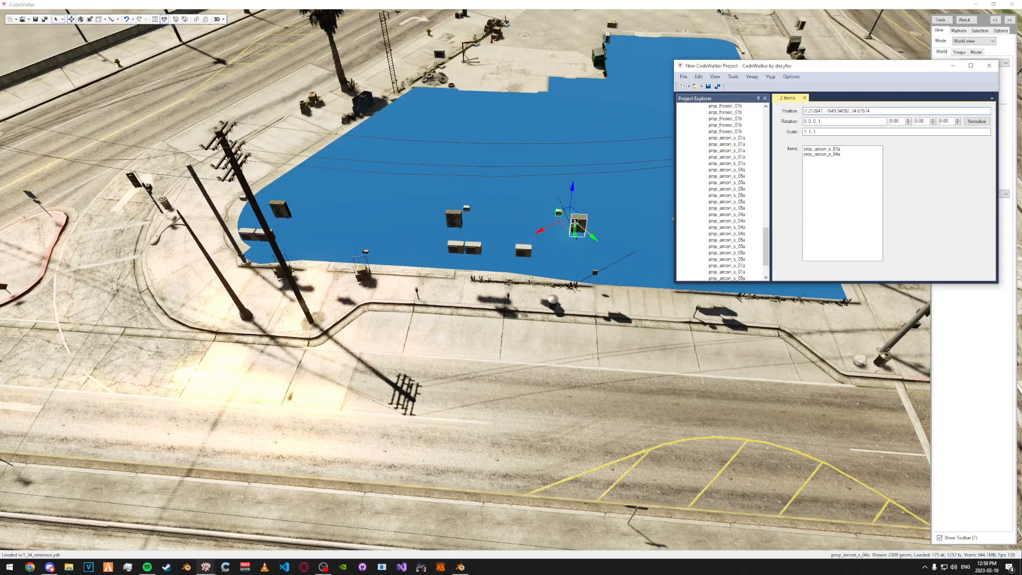
- Select the seven floating air conditioners along the railway-side wall together and lower them below the ground
right_click(576, 226)
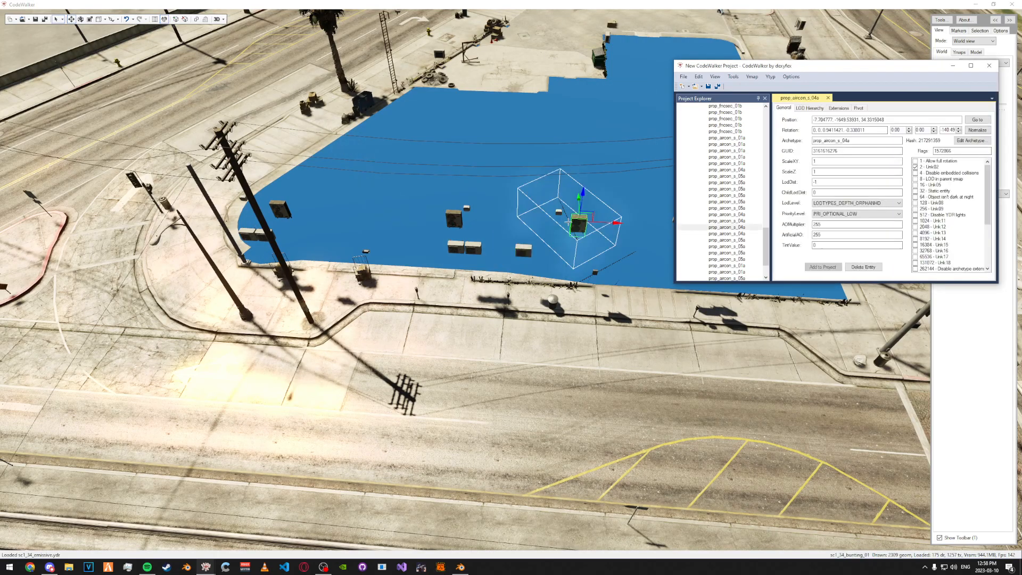
ctrl+right_click(559, 212)
ctrl+right_click(528, 249)
ctrl+right_click(473, 248)
ctrl+right_click(456, 247)
ctrl+right_click(454, 219)
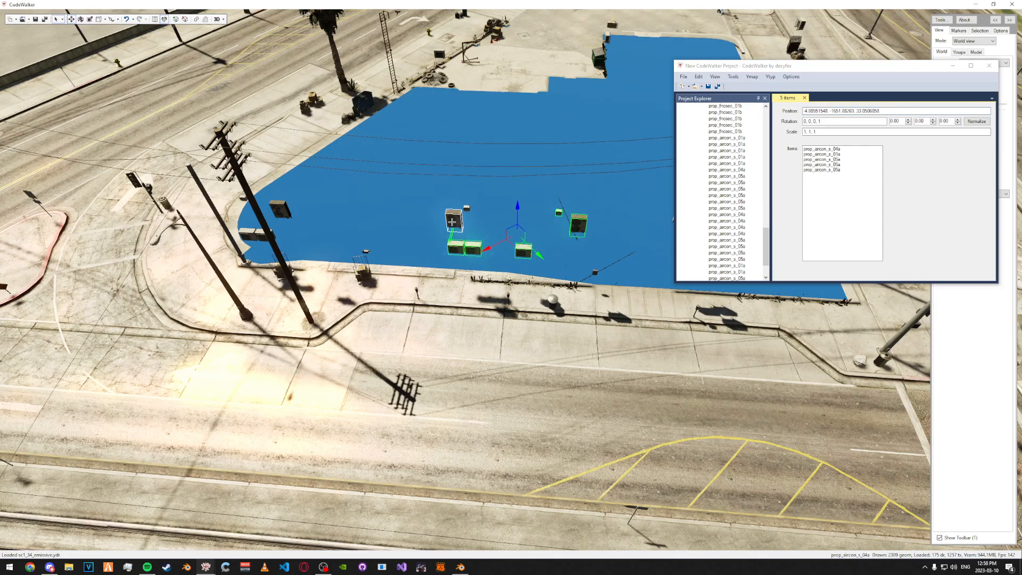
ctrl+right_click(467, 207)
drag(495, 200, 496, 218)
- Select the group of air conditioners further along the same wall, with the small prop at its edge, and lower them below the ground
drag(506, 102, 520, 237)
key(d)
right_click(489, 190)
ctrl+right_click(385, 191)
ctrl+right_click(357, 179)
ctrl+right_click(317, 231)
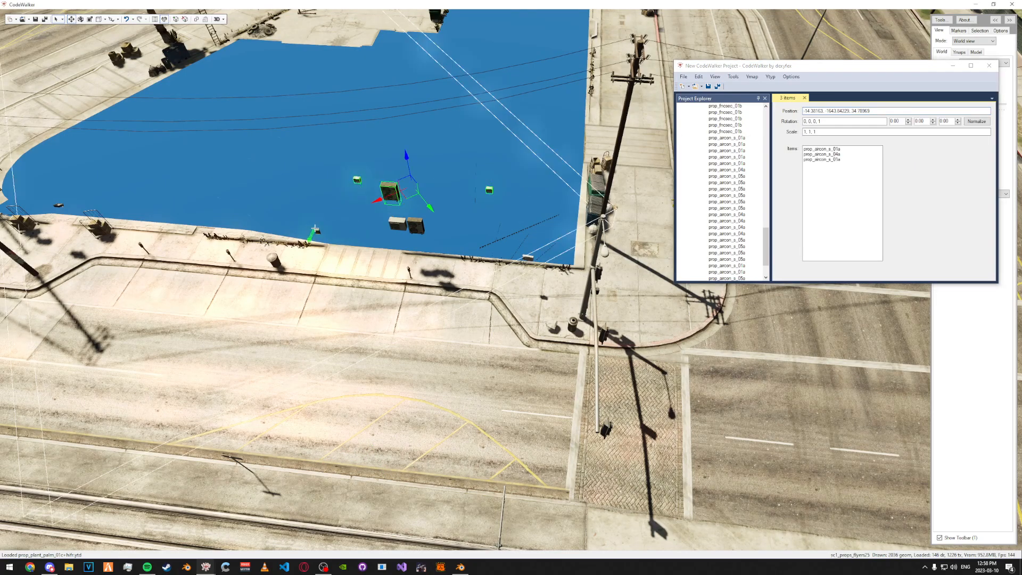
ctrl+right_click(397, 224)
ctrl+right_click(415, 225)
drag(377, 235, 419, 489)
- Select the remaining prop at the end of that wall and lower it below the ground
key(d)
drag(501, 312, 376, 223)
right_click(459, 298)
drag(457, 256, 461, 418)
- Select the dumpsters, bin bags, cage, box pile and sack truck at the building's rear corner and move them down together
key(d)
drag(586, 346, 420, 328)
right_click(424, 326)
ctrl+right_click(447, 322)
ctrl+right_click(461, 344)
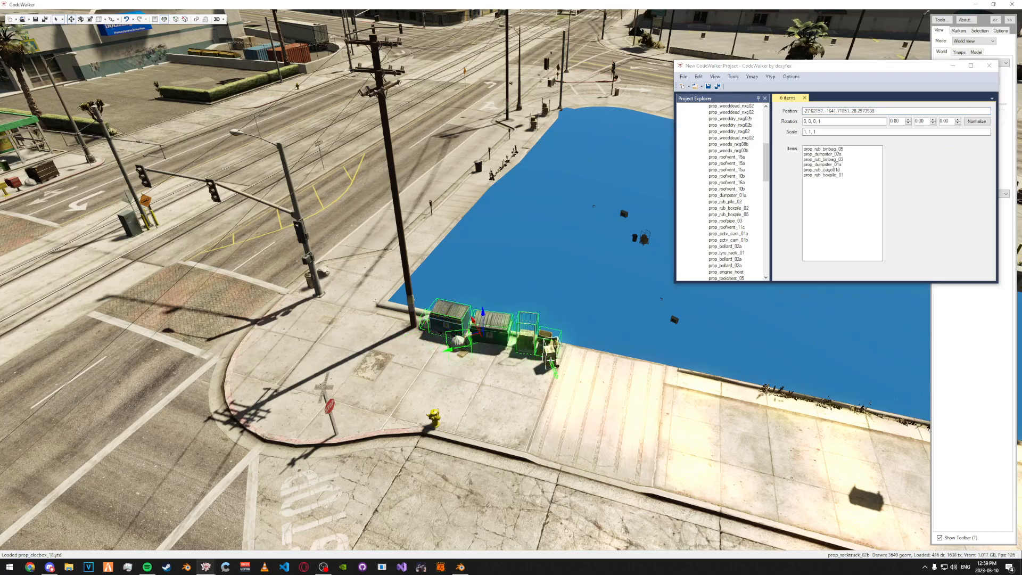
drag(493, 319, 492, 434)
- Lower the floating prop_aircon_s_05a unit on the street side to a height of about 3.5
key(d)
drag(372, 239, 305, 196)
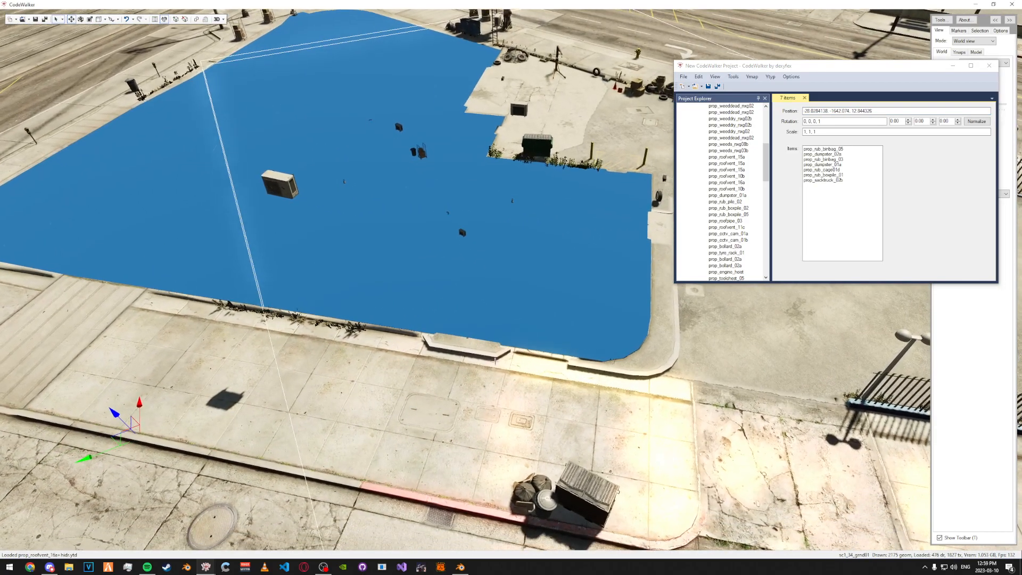
right_click(282, 184)
drag(272, 159, 388, 506)
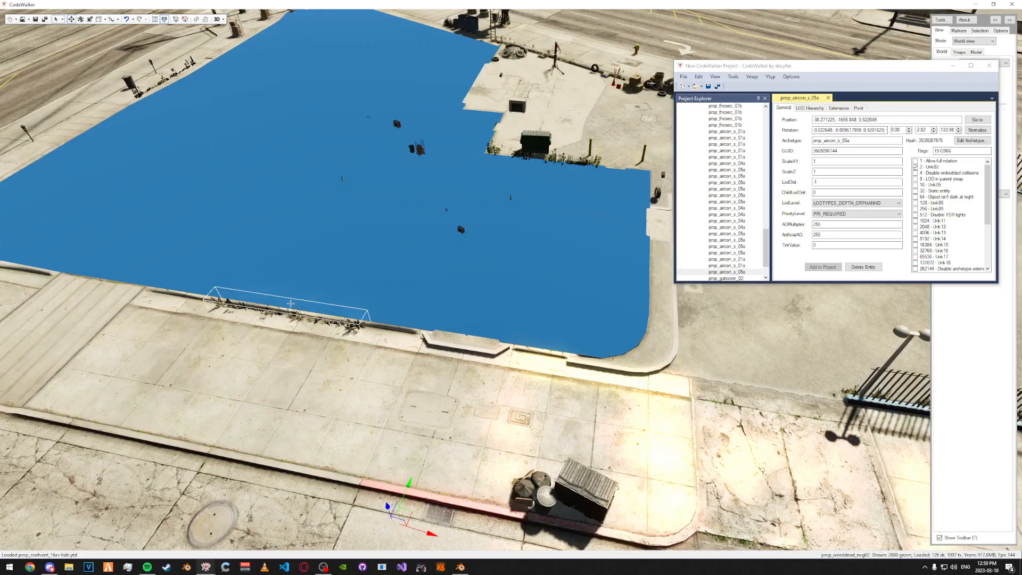
- Select the wall light, floating air conditioner, green dumpster and weeds at the lot's inner corner and lower them together below the ground
right_click(274, 313)
key(d)
drag(463, 387, 272, 374)
key(s)
right_click(536, 299)
right_click(551, 284)
ctrl+right_click(445, 221)
ctrl+right_click(434, 282)
ctrl+right_click(375, 296)
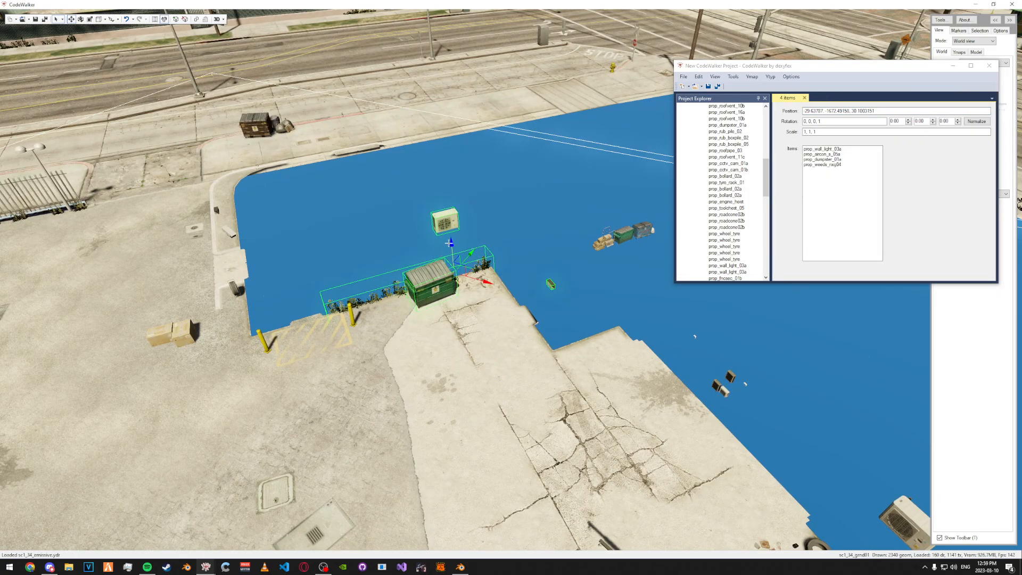
drag(449, 243, 458, 291)
- Select the two yellow bollards beside the striped parking marking and lower them below the ground
right_click(350, 312)
ctrl+right_click(263, 339)
drag(304, 304, 308, 322)
key(a)
key(a)
drag(335, 272, 497, 277)
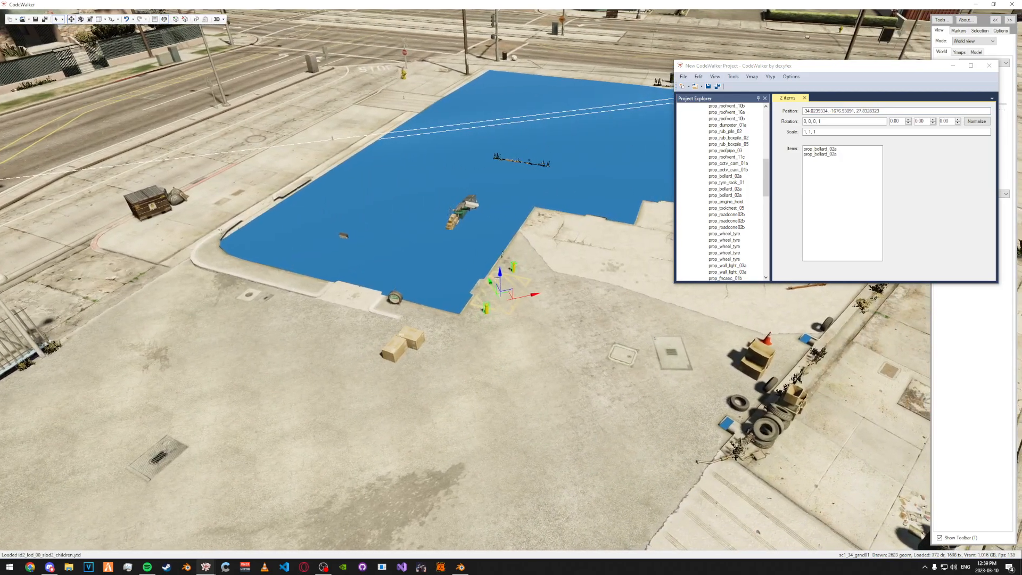
- Lower the small prop at the lot's edge and the prop_rub_boxpile_05 boxes next to it below the ground
right_click(396, 287)
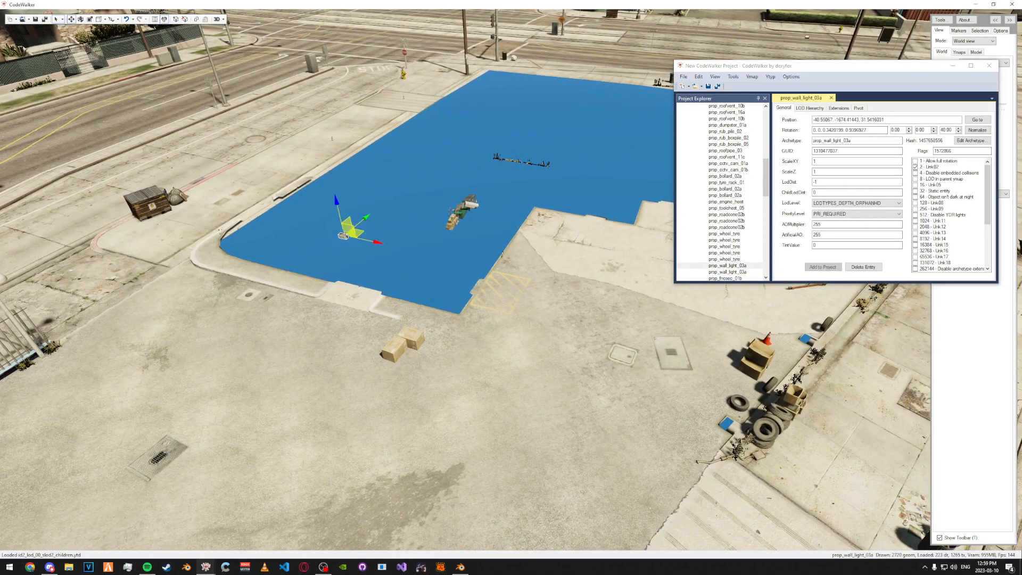
right_click(397, 350)
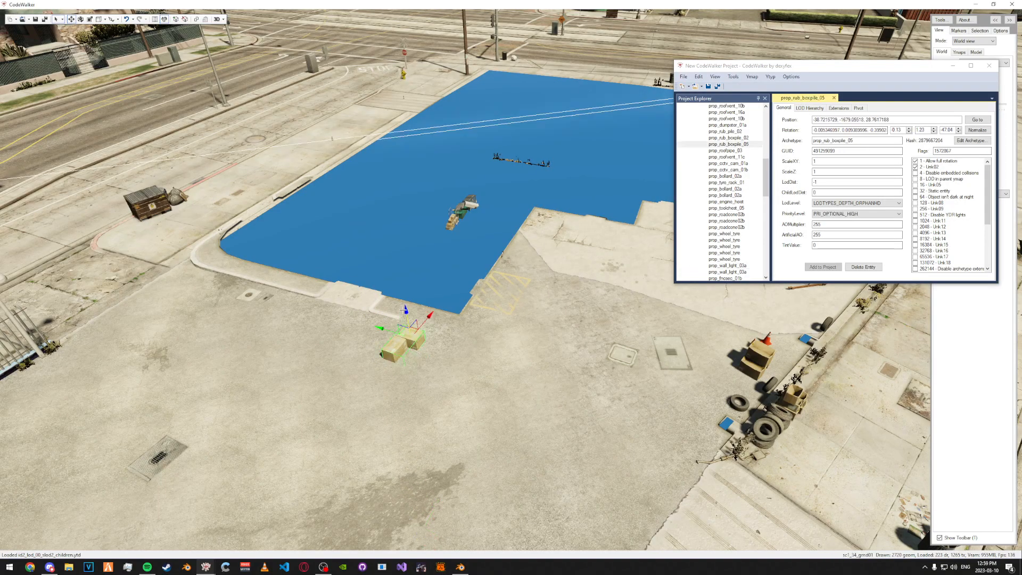
key(s)
key(d)
drag(473, 508, 488, 203)
key(a)
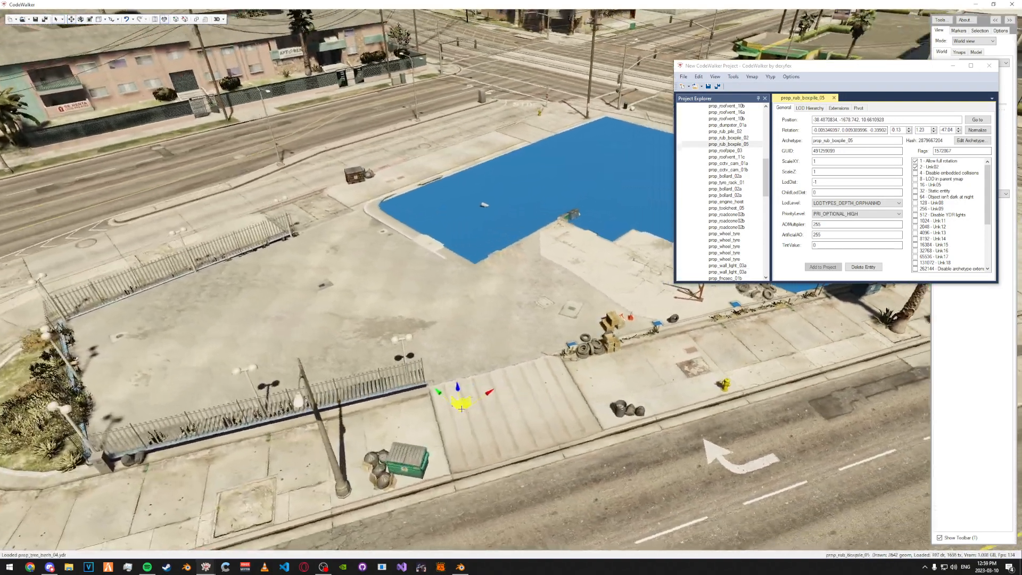
- Select the prop_weeddead_rwg01 weeds along the street-side kerb and lower them below the ground
right_click(462, 210)
drag(481, 509, 479, 500)
key(d)
drag(585, 213, 558, 549)
key(w)
right_click(618, 211)
right_click(581, 279)
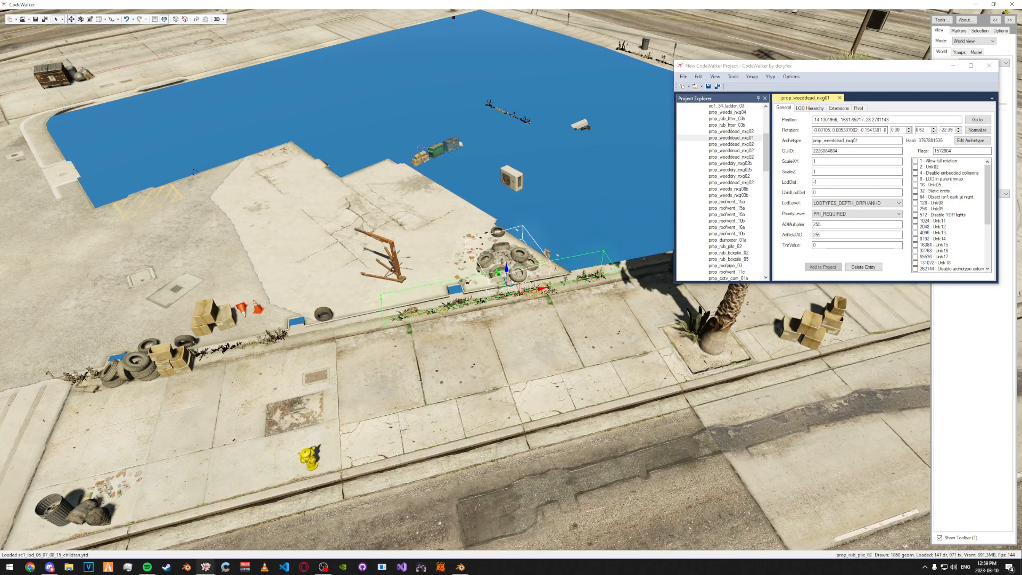
drag(523, 385, 519, 525)
- Lower the tyre pile, its loose tyre and the floating prop_aircon_s_05a unit near the street-side wall below the ground
right_click(479, 251)
drag(480, 228, 488, 421)
right_click(497, 231)
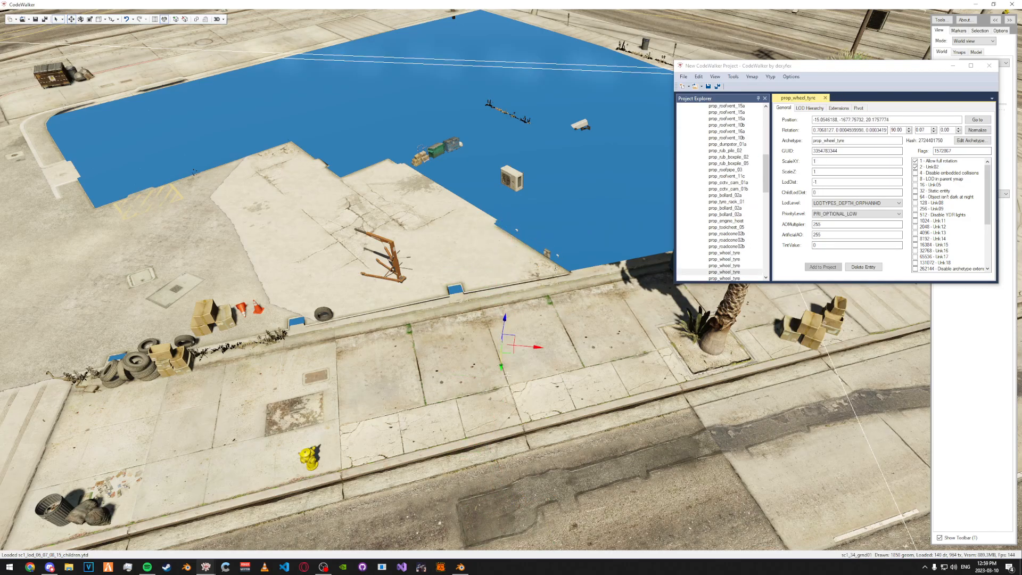
right_click(514, 181)
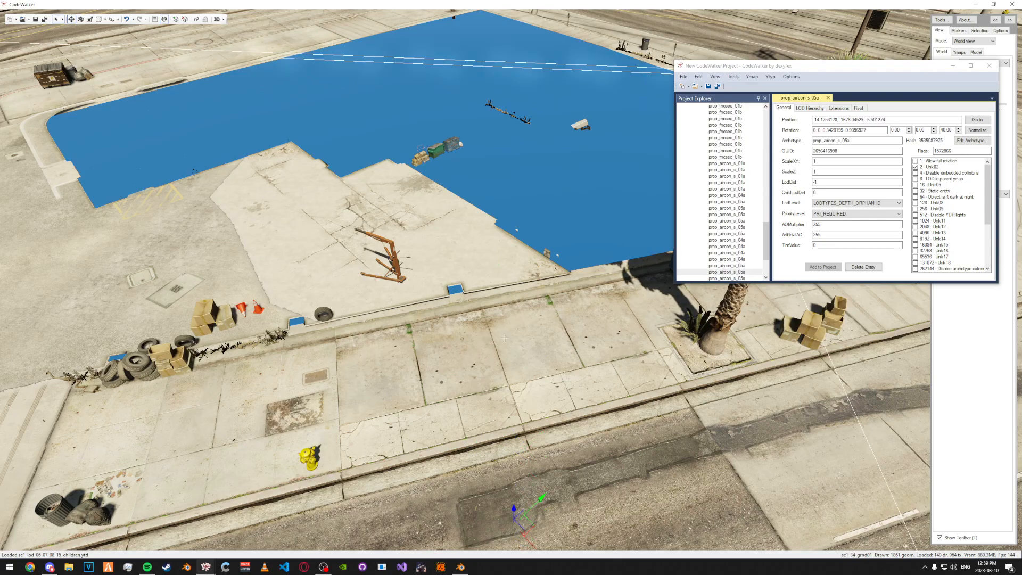
- Select the engine hoist on the concrete pad and lower it to a height of about 14.8
drag(503, 361, 469, 355)
key(s)
key(a)
right_click(482, 219)
drag(485, 205, 490, 322)
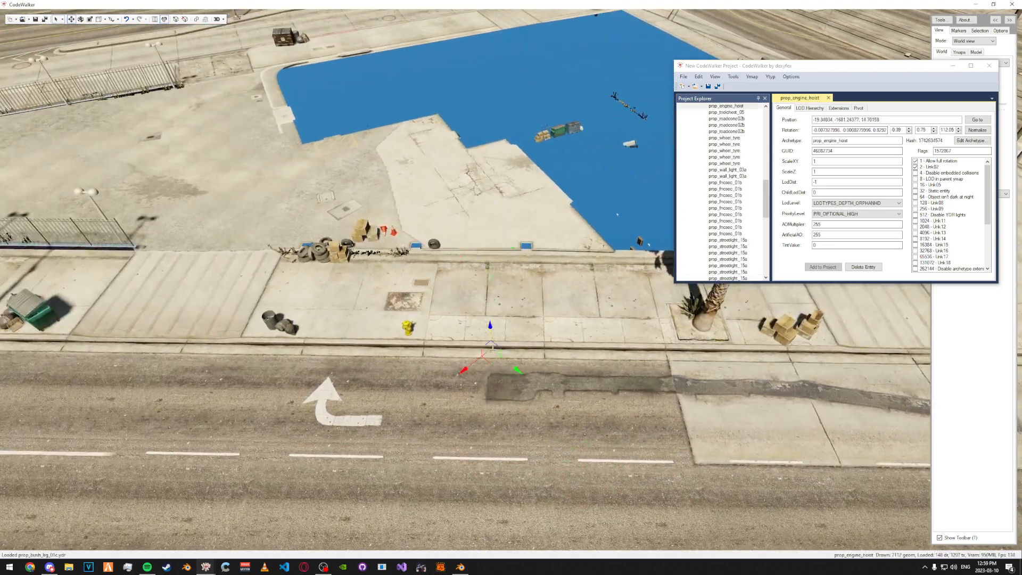
- Select the loose tyre, traffic cones and upper box pile by the street-side kerb and lower them below the ground
right_click(434, 243)
ctrl+right_click(387, 232)
ctrl+right_click(384, 229)
ctrl+right_click(365, 230)
- Select the remaining tyres, dead weeds, box pile and rubbish beside the driveway in two groups and lower them below the ground
right_click(320, 252)
ctrl+right_click(373, 251)
ctrl+right_click(339, 251)
ctrl+right_click(305, 255)
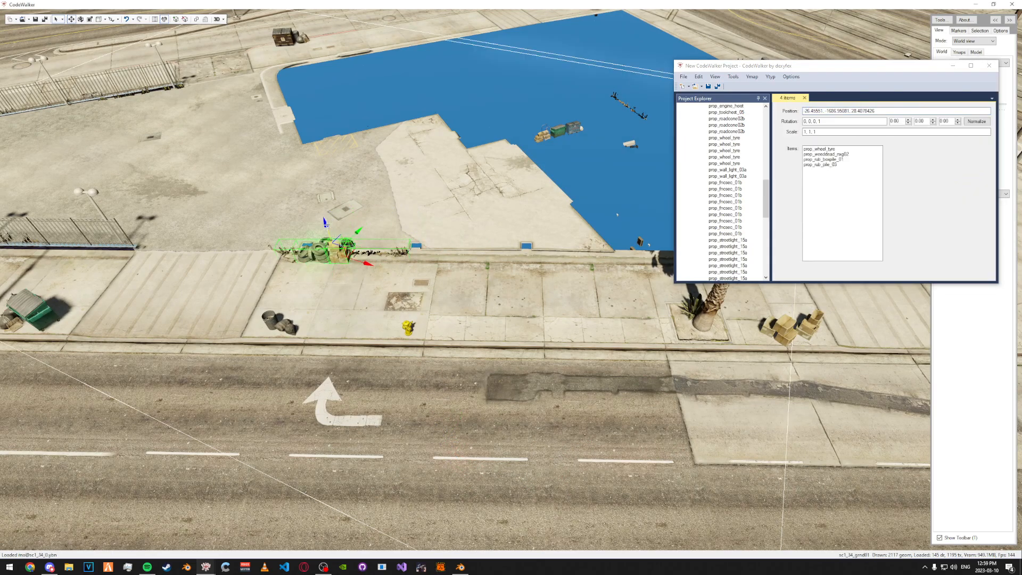
drag(323, 223, 406, 470)
right_click(325, 243)
ctrl+right_click(283, 256)
drag(322, 226, 388, 463)
- Lower two middle sections of the street-side fence and the dry weeds behind them below the ground
key(a)
right_click(384, 288)
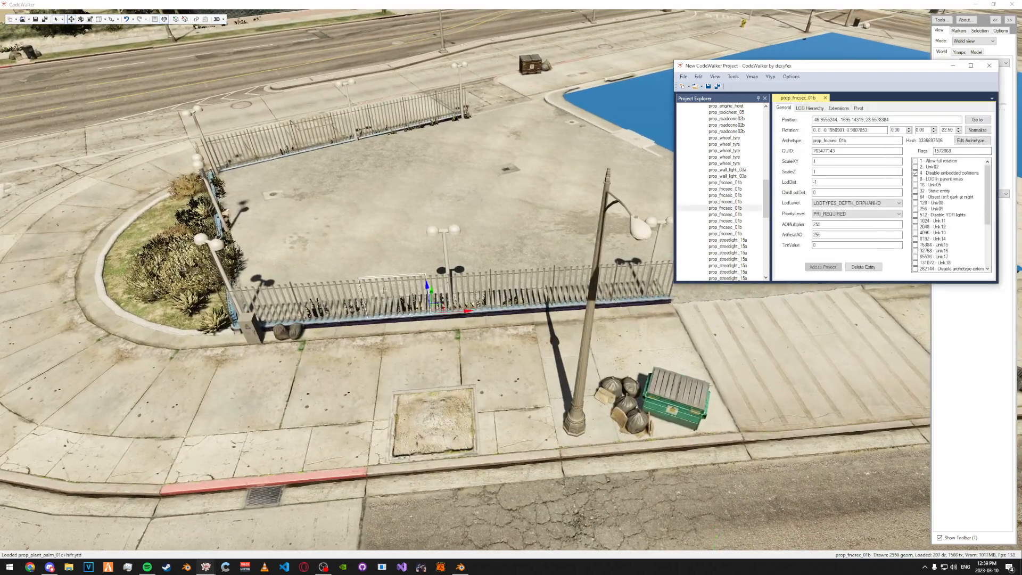
drag(427, 286, 460, 527)
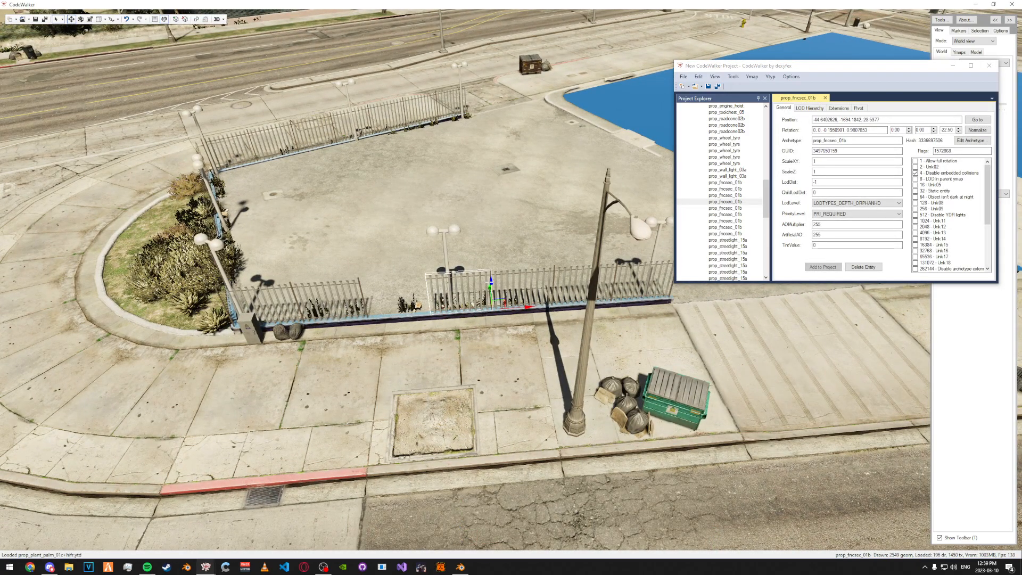
drag(490, 283, 496, 527)
right_click(436, 303)
drag(406, 285, 430, 462)
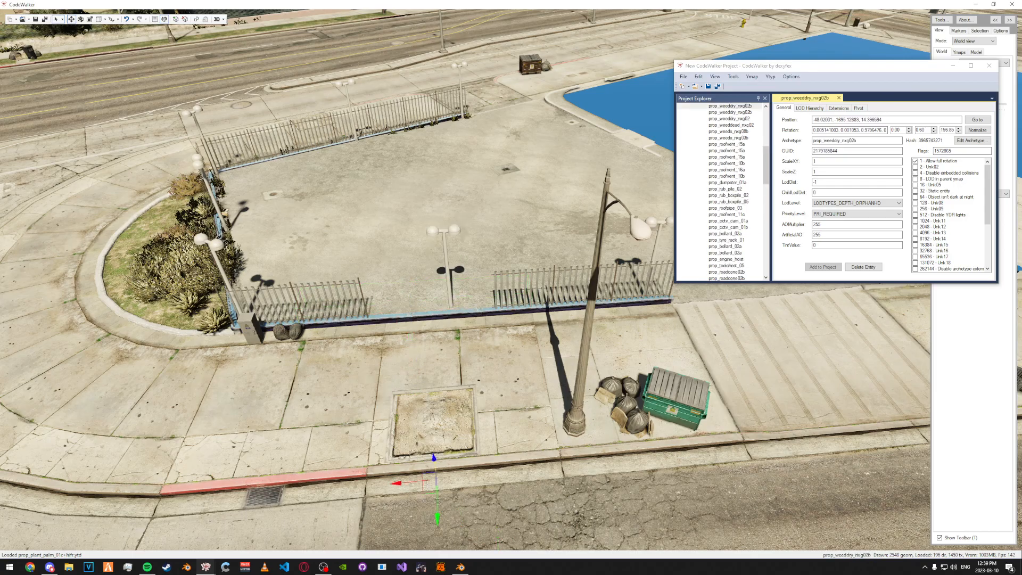
- Select the three fence sections nearest the driveway with the double streetlight behind them and lower them below the ground
right_click(451, 287)
right_click(524, 287)
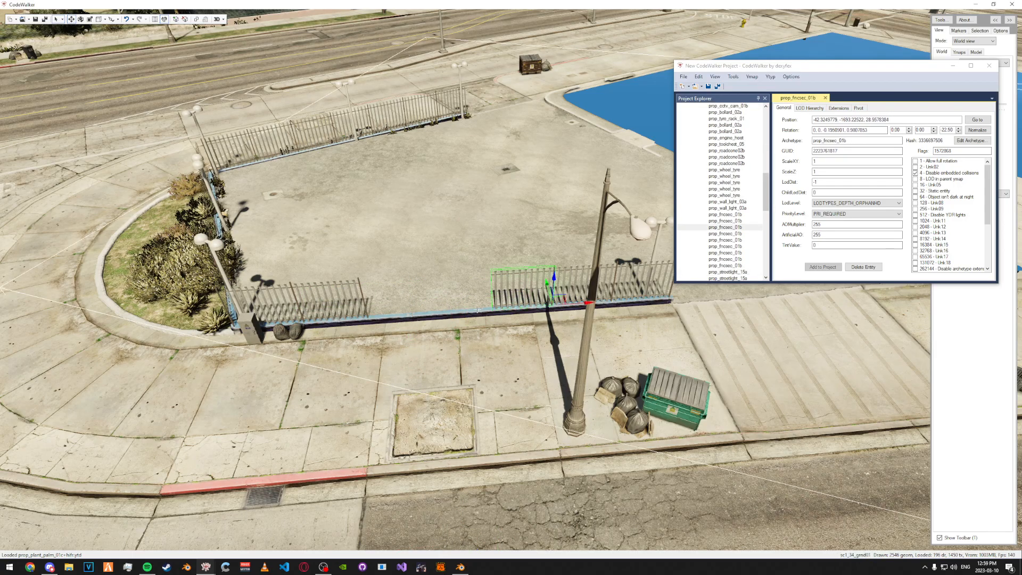
key(d)
drag(524, 287, 492, 306)
ctrl+right_click(413, 213)
ctrl+right_click(479, 216)
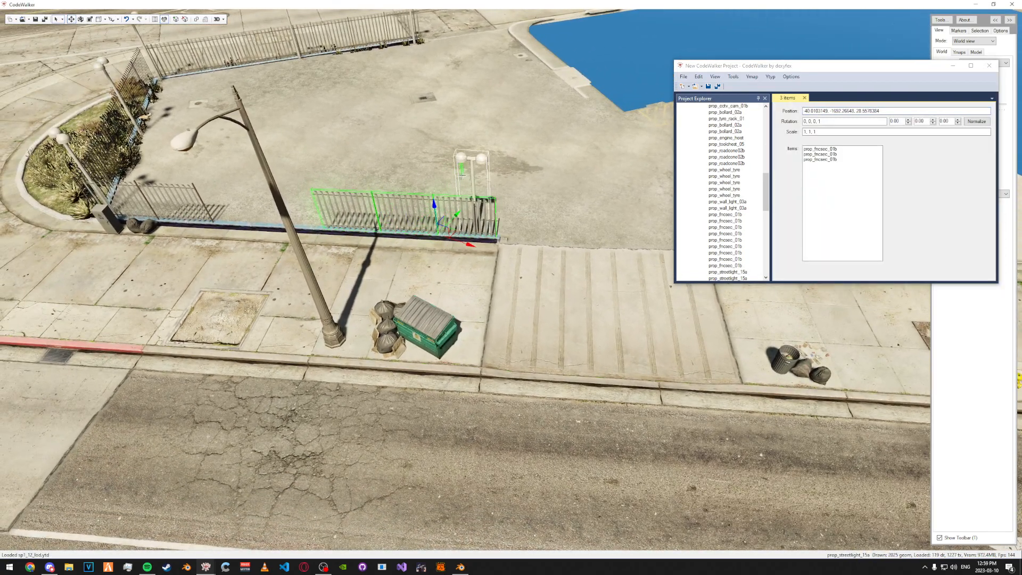
drag(444, 203, 511, 426)
- Select the last two street-side fence sections, the electrical box and the bin bags and lower them to a height of about 13.1
key(a)
right_click(508, 223)
ctrl+right_click(448, 240)
ctrl+right_click(434, 280)
drag(471, 248, 487, 415)
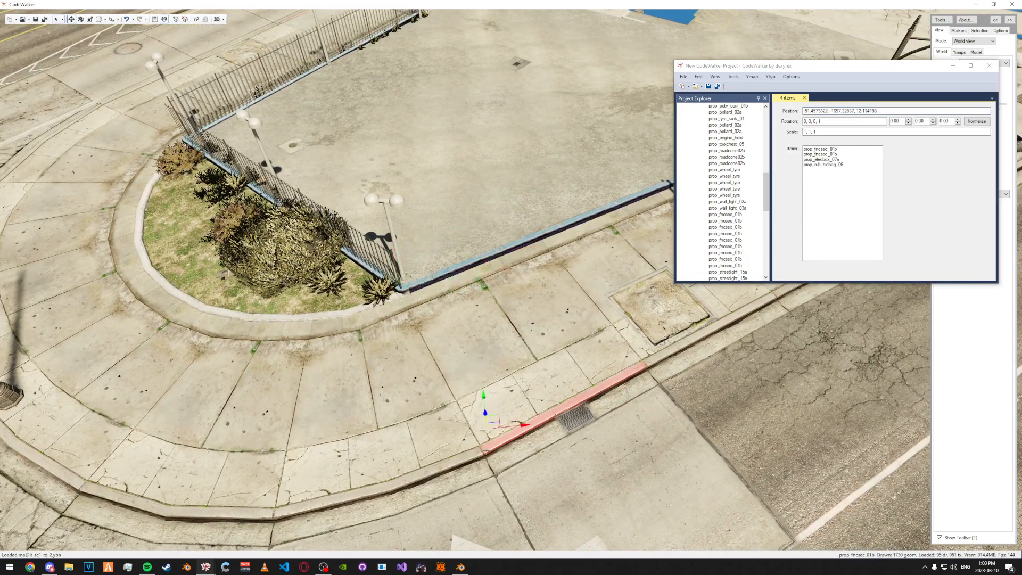
- Select the corner streetlight, three adjoining fence sections and two bushes and lower them to a height of about -17.4
right_click(395, 270)
ctrl+right_click(398, 241)
ctrl+right_click(375, 250)
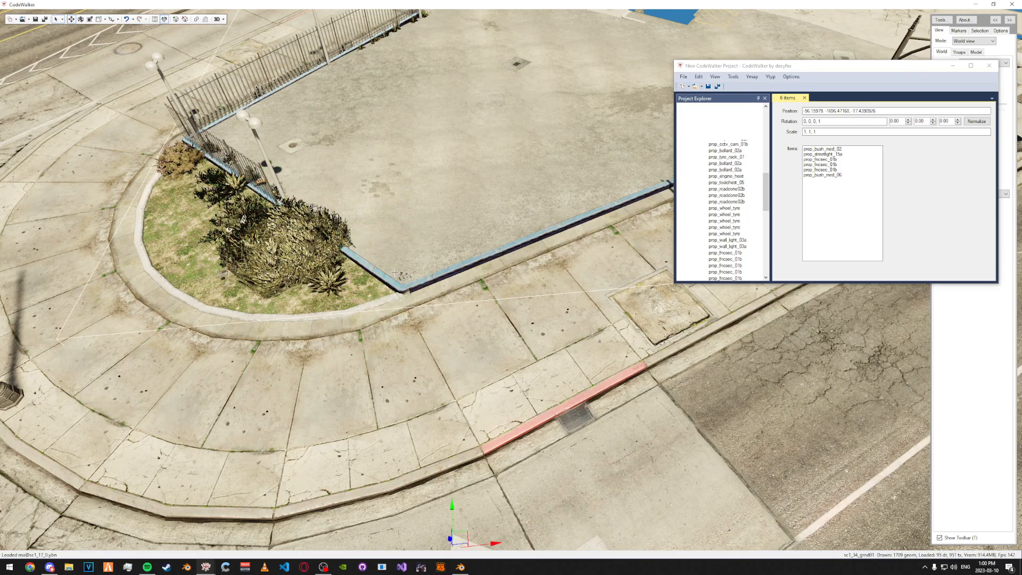
- Select the sc1_34_grnd01 ground model and lower it far below the site
right_click(395, 273)
scroll(395, 273, down, 4)
drag(395, 273, 471, 273)
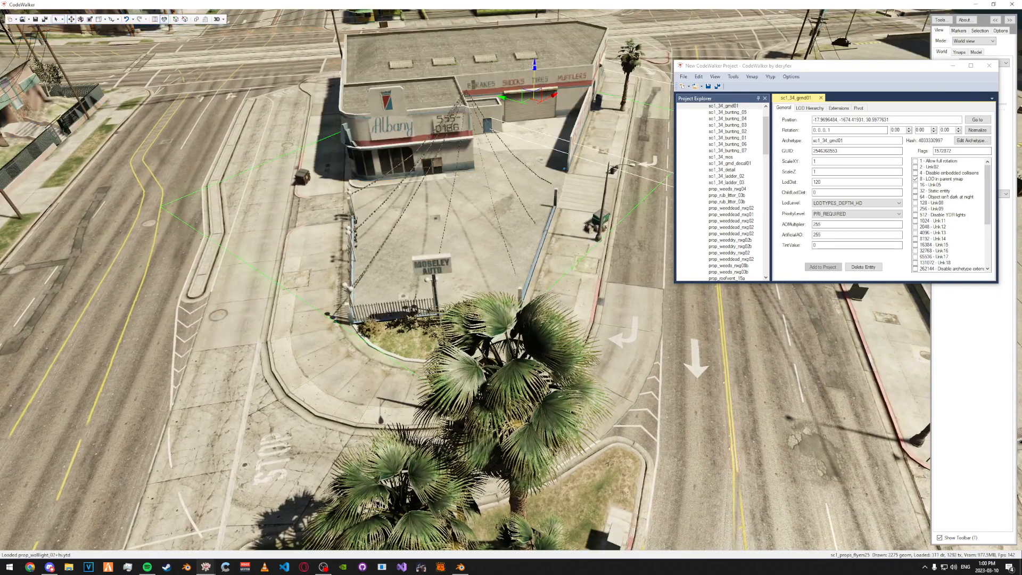
key(w)
drag(523, 55, 527, 538)
drag(437, 357, 437, 394)
- Select the bushes, weeds, litter and double streetlight in the rounded planter and lower them together below the ground
key(w)
scroll(403, 364, down, 8)
key(w)
key(w)
right_click(426, 399)
ctrl+right_click(513, 371)
ctrl+right_click(393, 351)
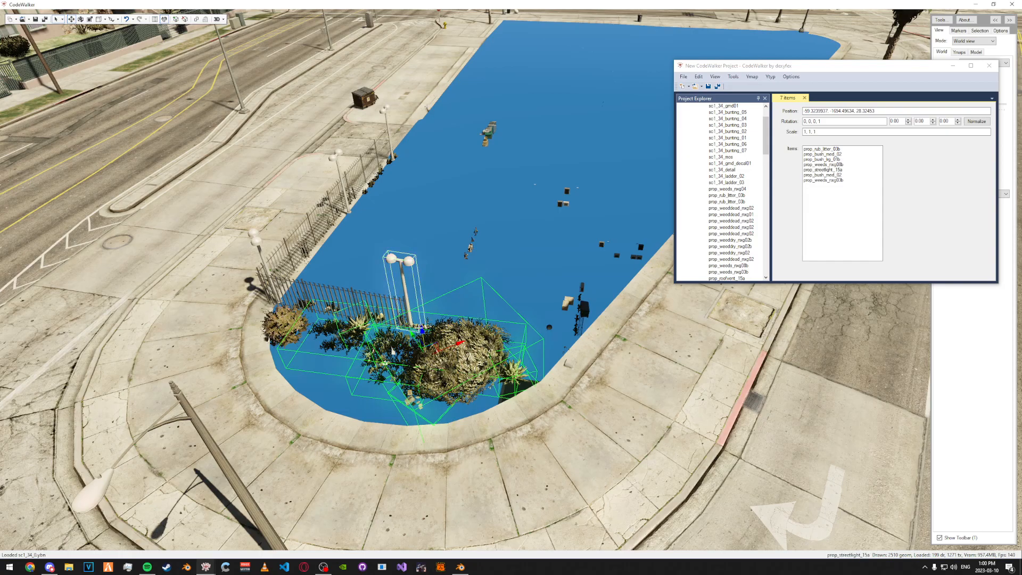
right_click(426, 324)
drag(365, 291, 393, 511)
- Select the remaining prop_bush_med_06 bush and the three fence sections beside it and lower them together below the ground
drag(380, 341, 490, 324)
key(a)
key(a)
right_click(456, 329)
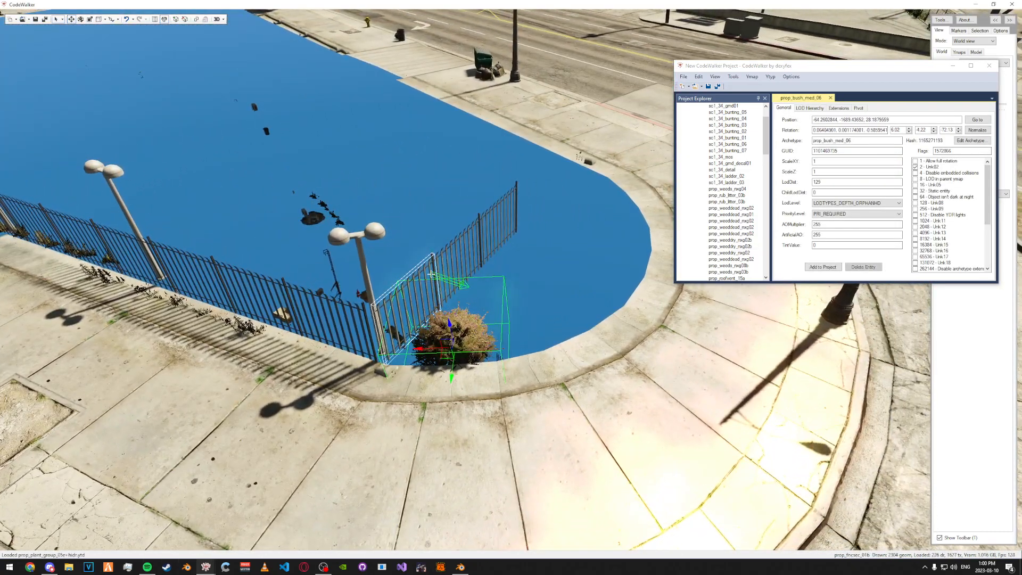
ctrl+right_click(425, 287)
ctrl+right_click(458, 259)
ctrl+right_click(489, 223)
drag(472, 261, 531, 547)
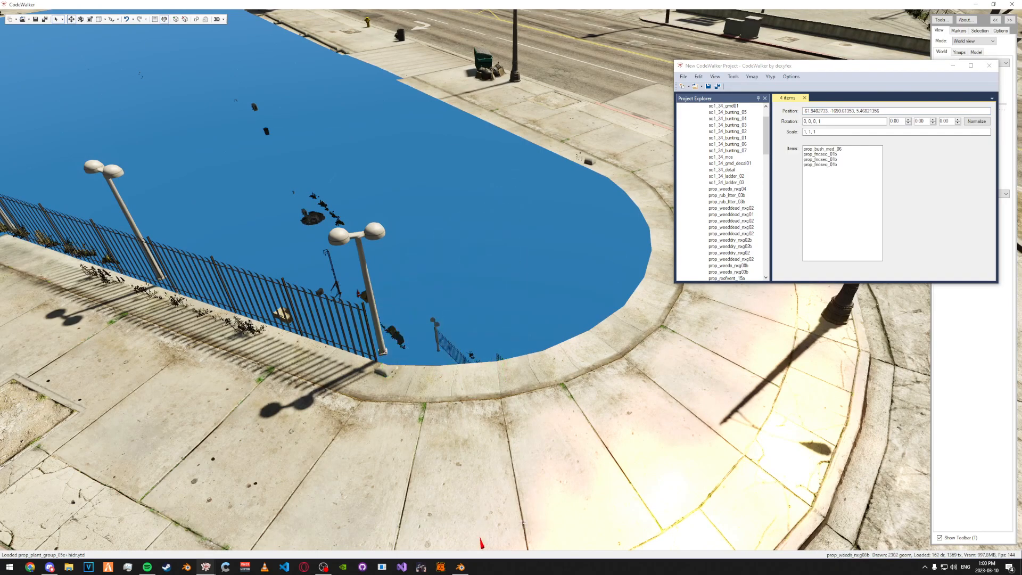
- Select the corner double streetlight and the fence sections running along the side pavement and lower them below the ground
right_click(371, 287)
ctrl+right_click(329, 305)
ctrl+right_click(276, 284)
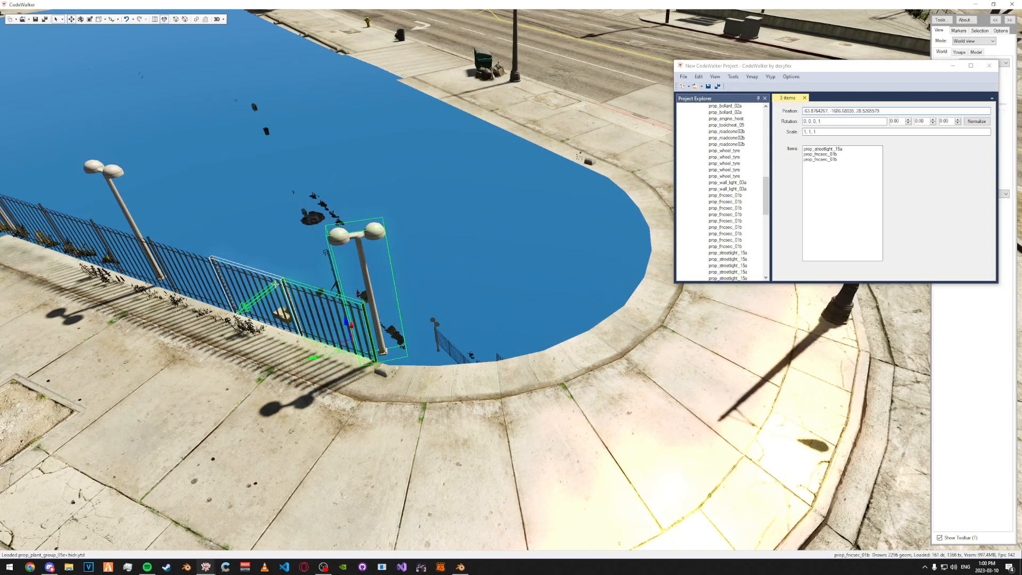
drag(254, 291, 371, 543)
- Select the weeds and remaining fence sections at the end of the side pavement and lower them below the ground
drag(277, 332, 413, 314)
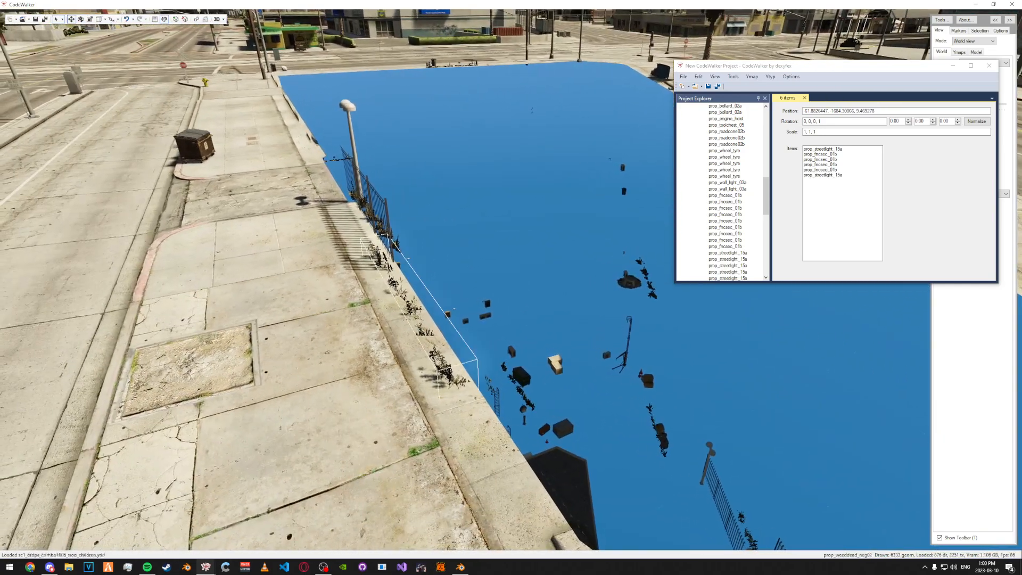
right_click(406, 258)
ctrl+right_click(394, 230)
ctrl+right_click(377, 198)
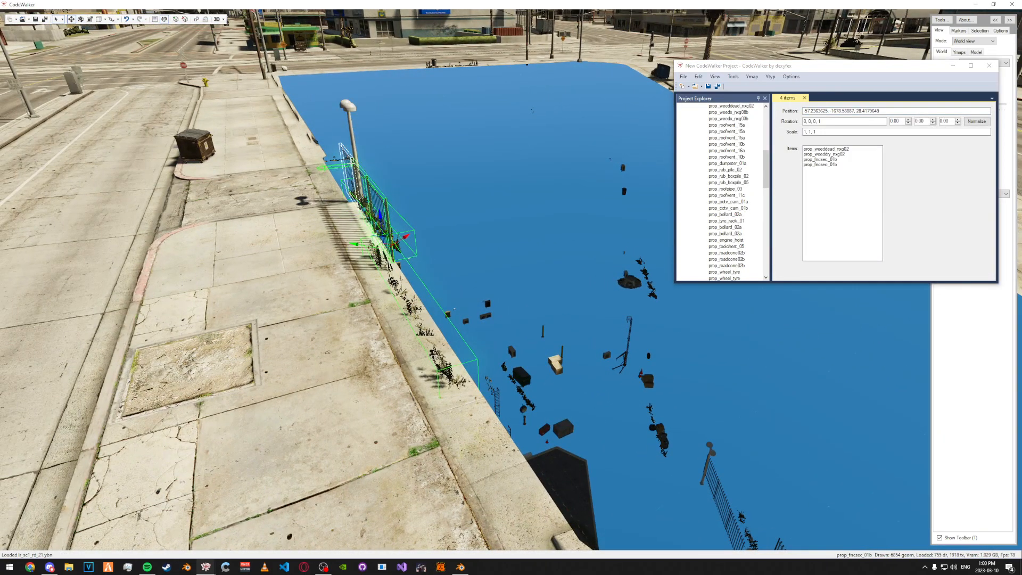
drag(369, 198, 422, 566)
- Select the four floating air conditioners and the rubbish cage at the opposite corner and lower them to a height of about 8
drag(367, 367, 426, 285)
key(d)
key(d)
key(a)
right_click(492, 262)
ctrl+right_click(531, 255)
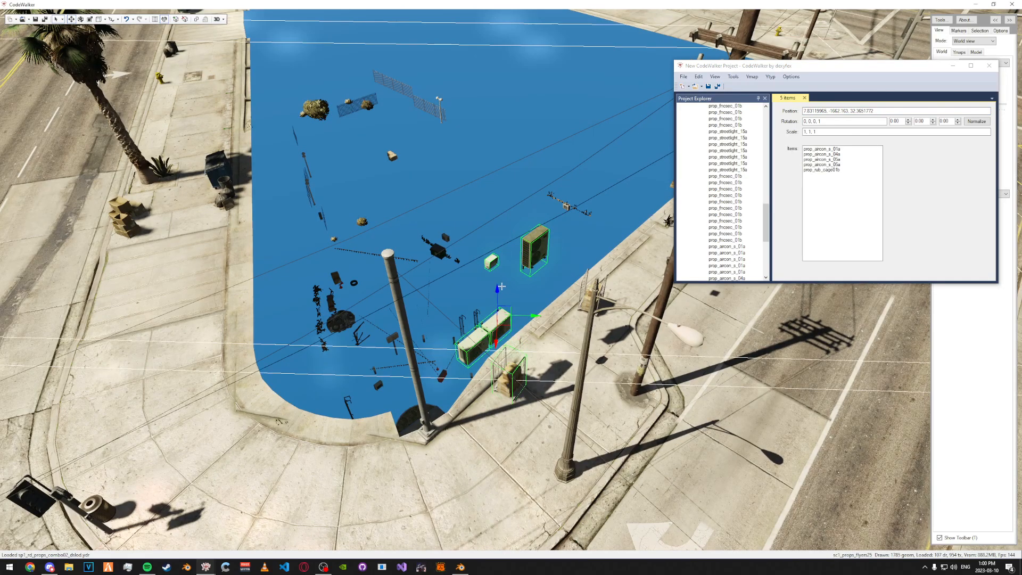
key(d)
drag(528, 524, 437, 500)
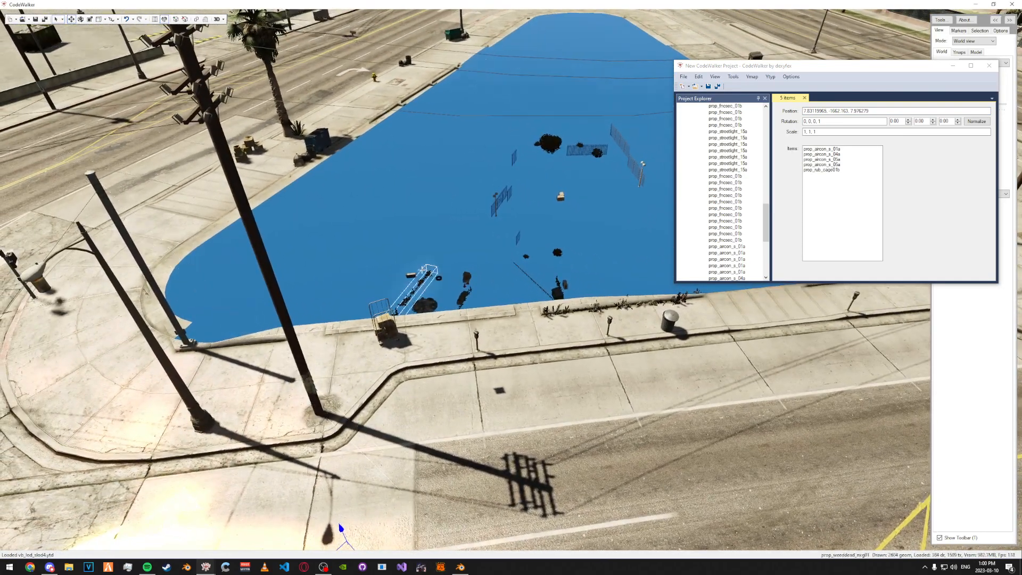
- Select the leftover cage and the small prop beside it at the rear corner and lower them below the ground
right_click(411, 275)
ctrl+right_click(386, 306)
drag(435, 444, 288, 341)
key(d)
right_click(279, 341)
- Select the floating prop_cctv_cam_01b camera and lower it to a height of about 9.4
drag(468, 343, 708, 375)
key(d)
key(a)
key(a)
right_click(550, 264)
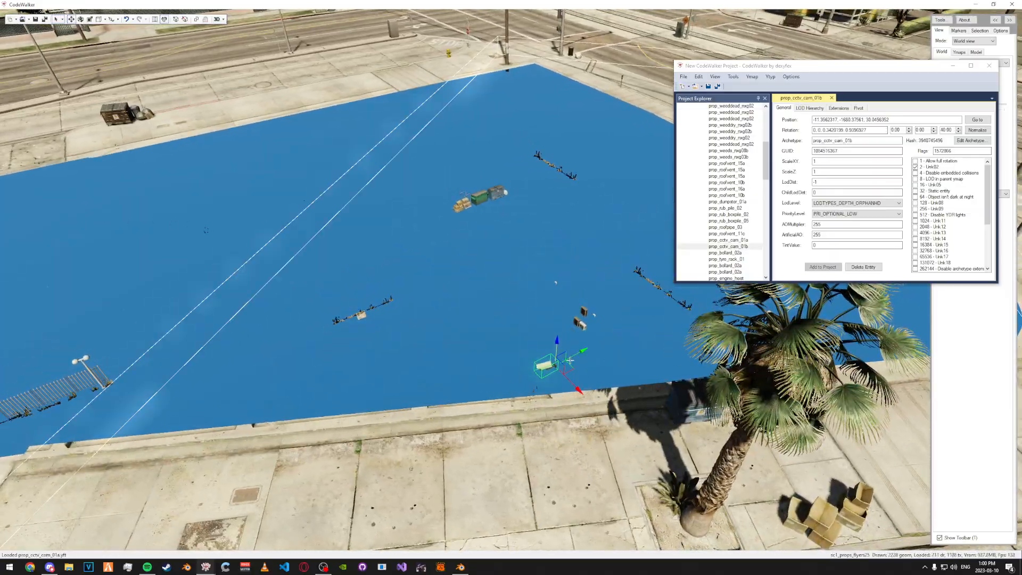
drag(559, 325, 557, 548)
- Open the lr_sc1_34_strm_0.ymap properties and calculate all its flags and extents
key(a)
drag(483, 360, 351, 343)
key(d)
key(d)
drag(500, 258, 515, 244)
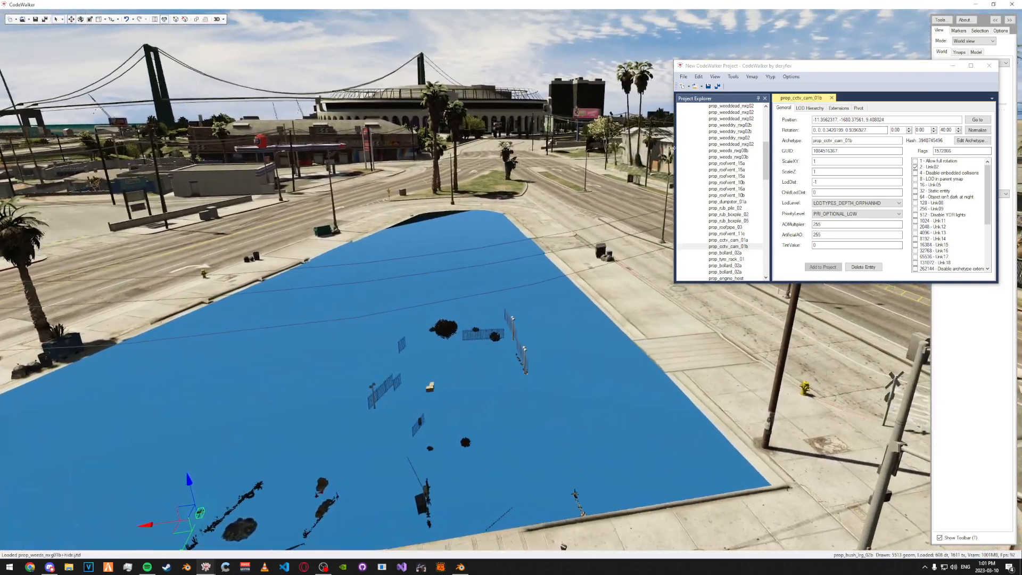
drag(766, 164, 767, 137)
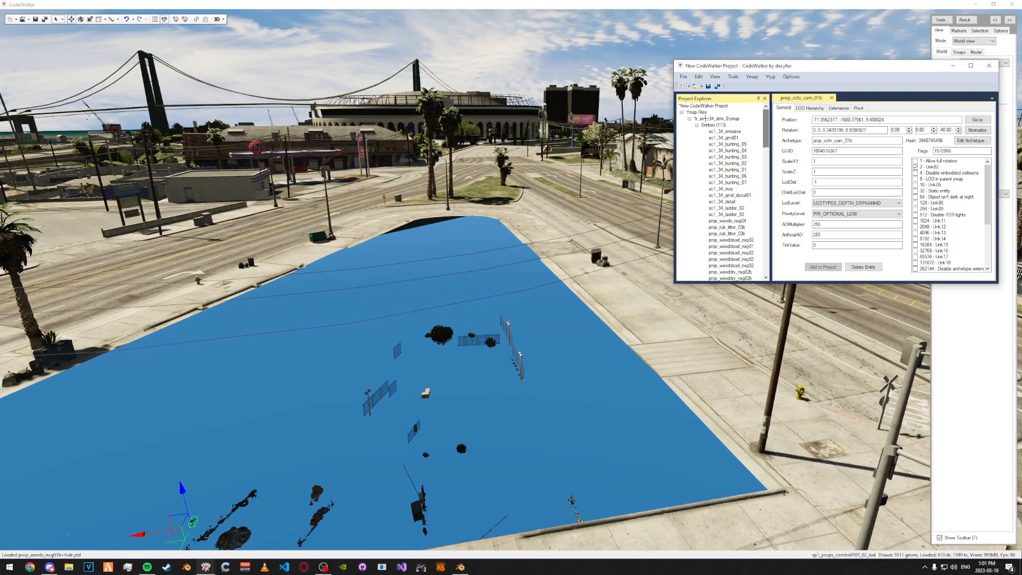
double_click(701, 118)
drag(524, 210, 485, 246)
click(941, 195)
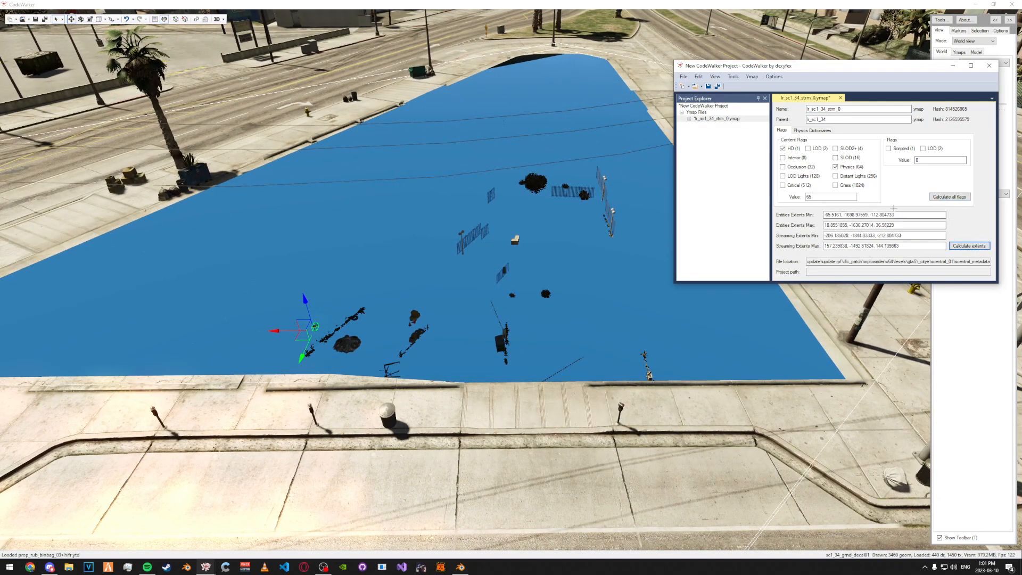
- Start saving the ymap and create a folder named tutorial in the server's resources\[map] folder
click(708, 85)
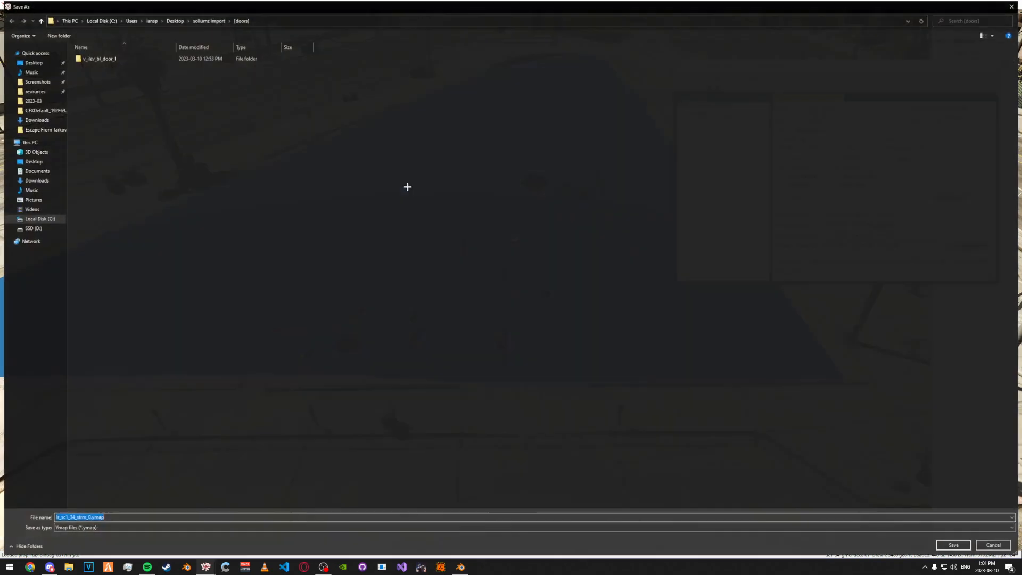
click(44, 91)
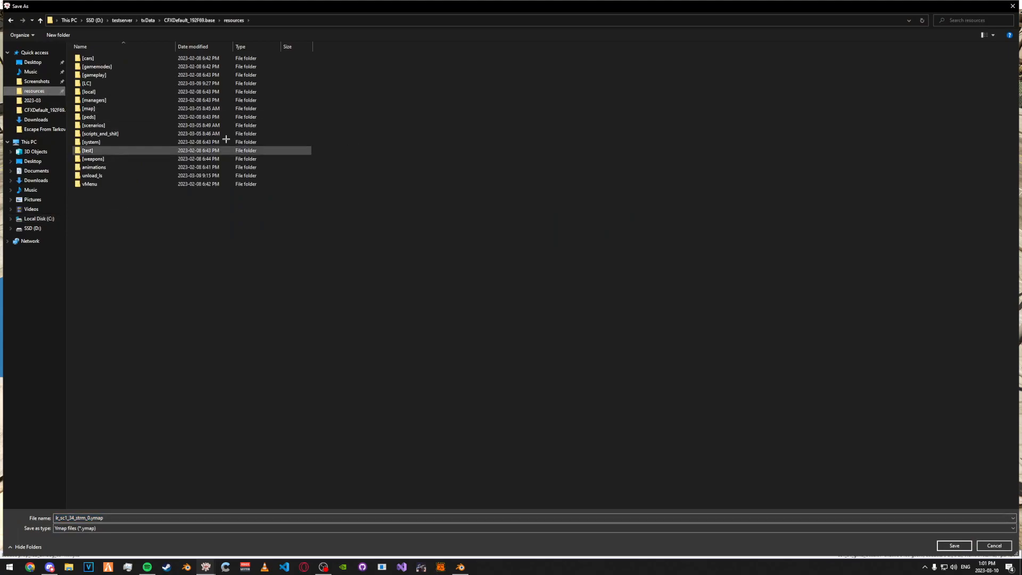
double_click(129, 109)
right_click(140, 170)
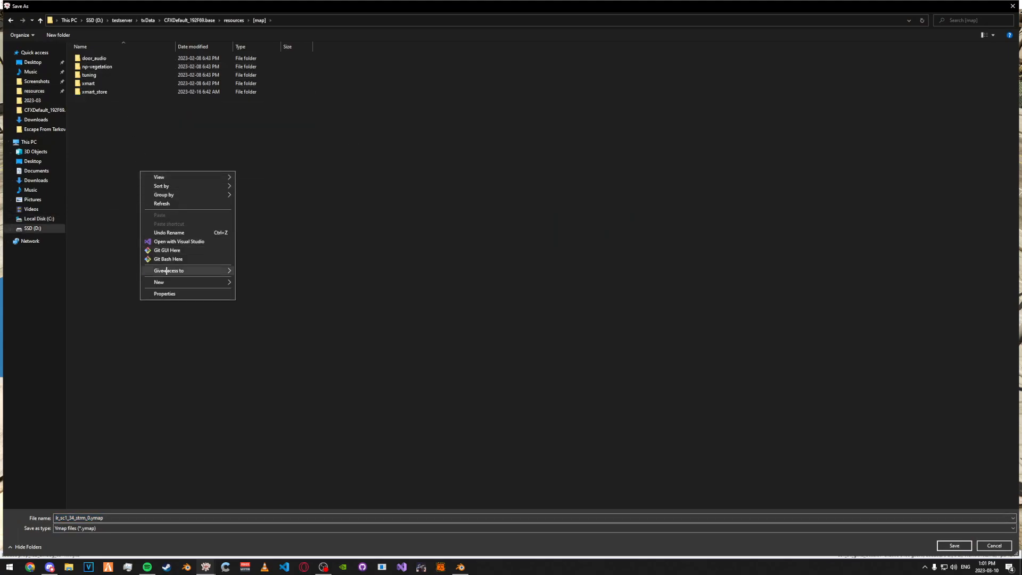
mouse_move(194, 285)
click(253, 283)
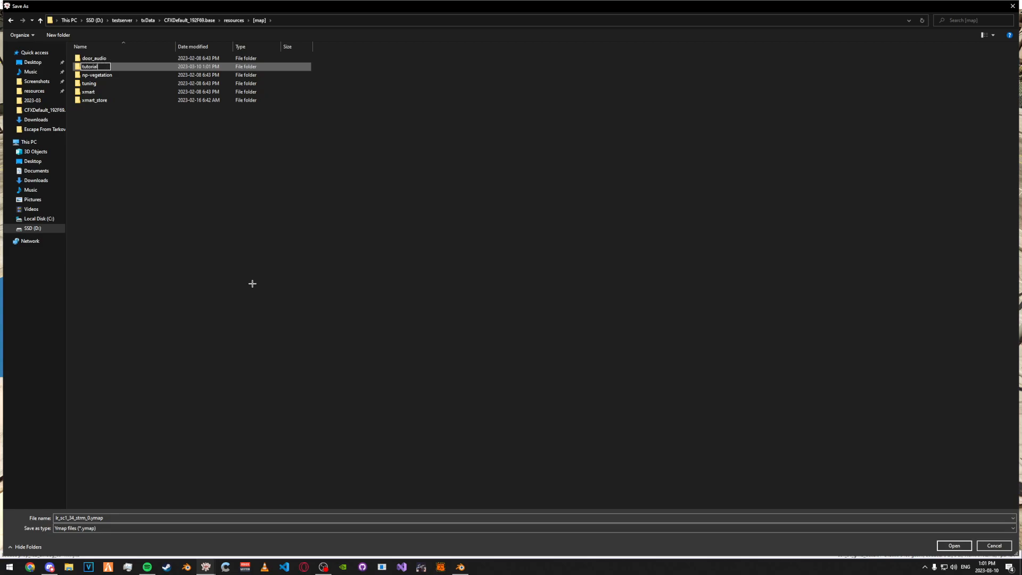
key(Return)
- Open the tutorial folder and create a folder named stream inside it
double_click(111, 84)
right_click(123, 132)
mouse_move(143, 242)
click(238, 246)
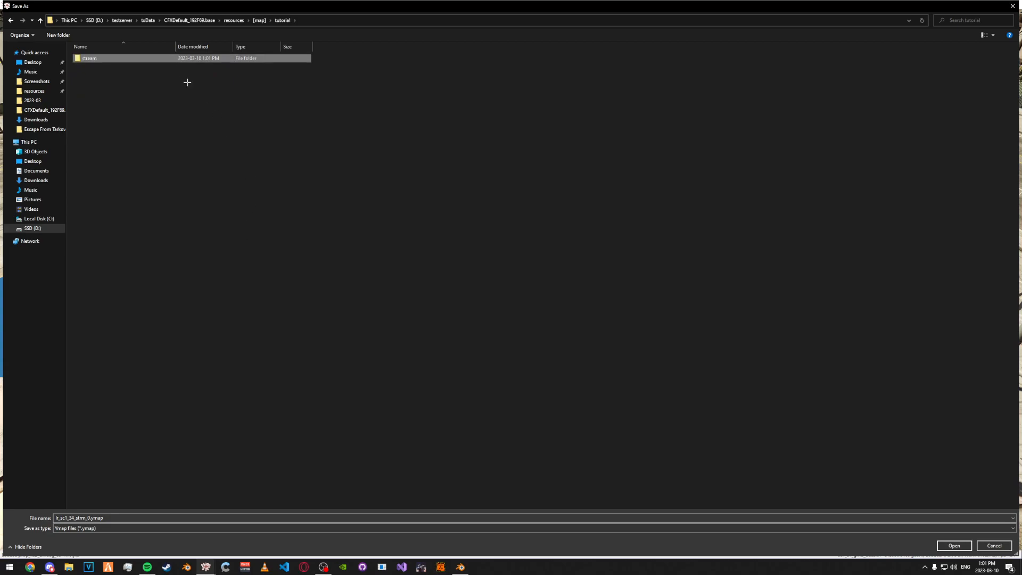
- Save lr_sc1_34_strm_0.ymap into the stream folder and close the project window without saving the project
click(954, 546)
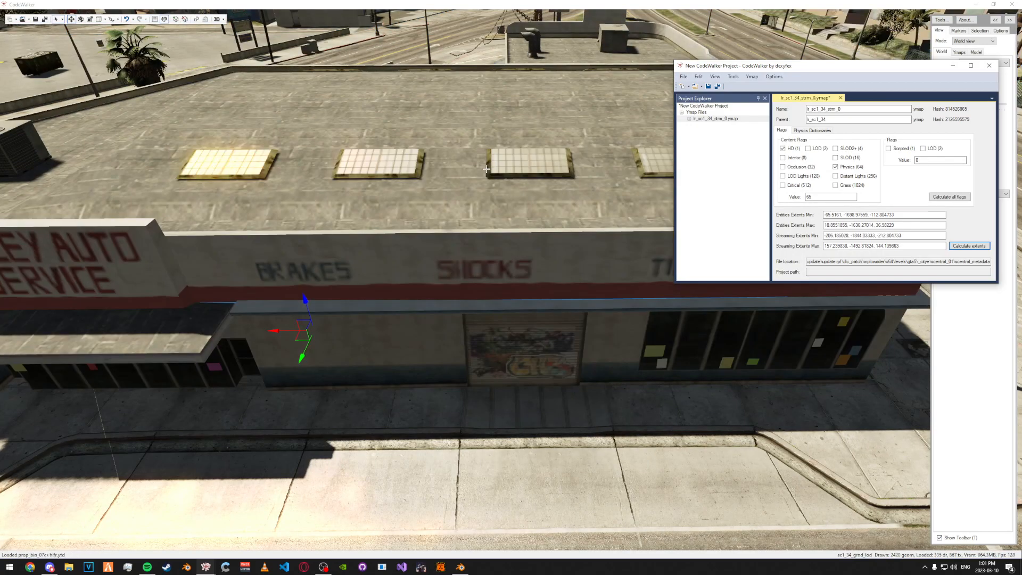
scroll(488, 176, down, 5)
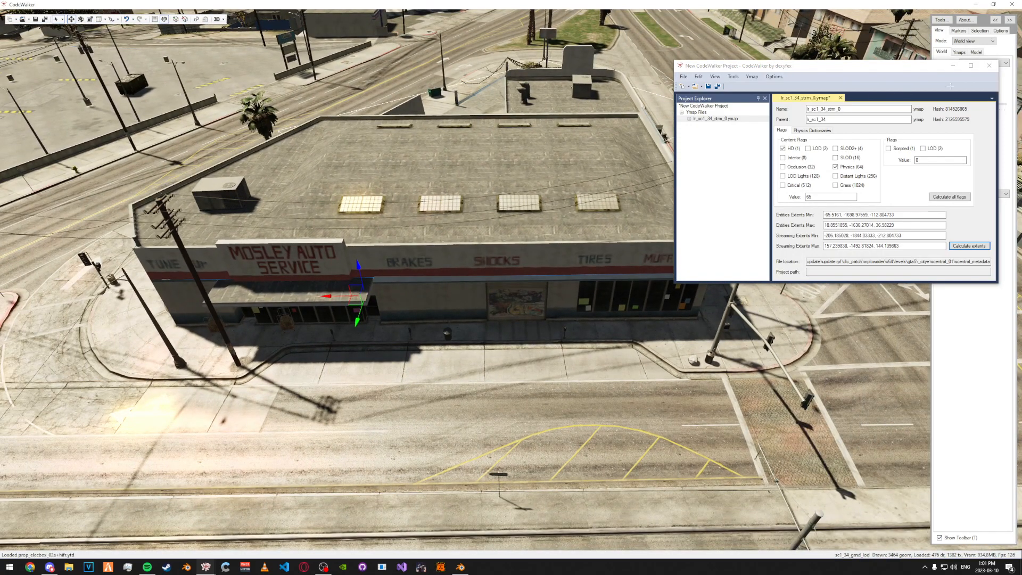
click(997, 66)
click(522, 307)
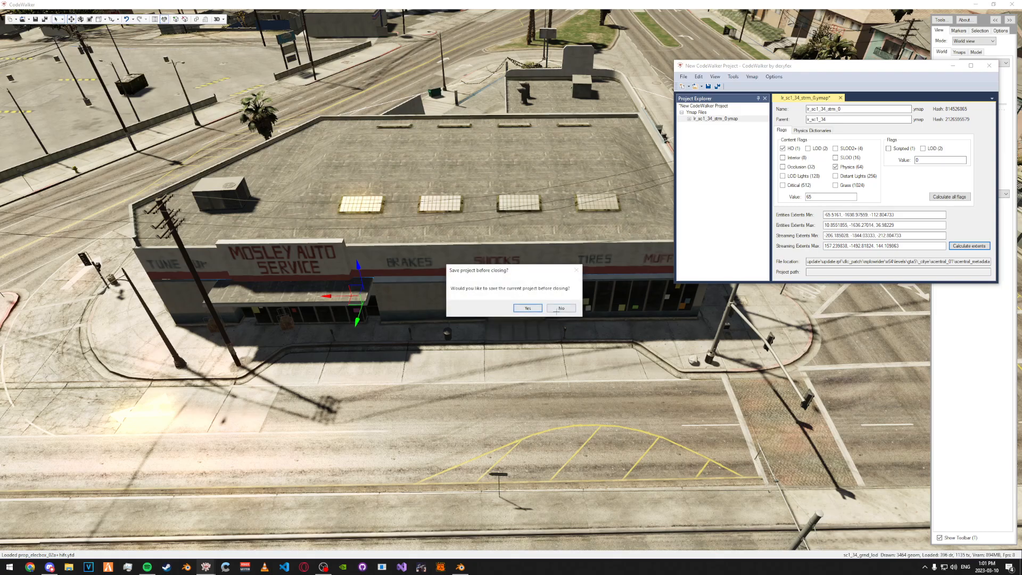
click(558, 308)
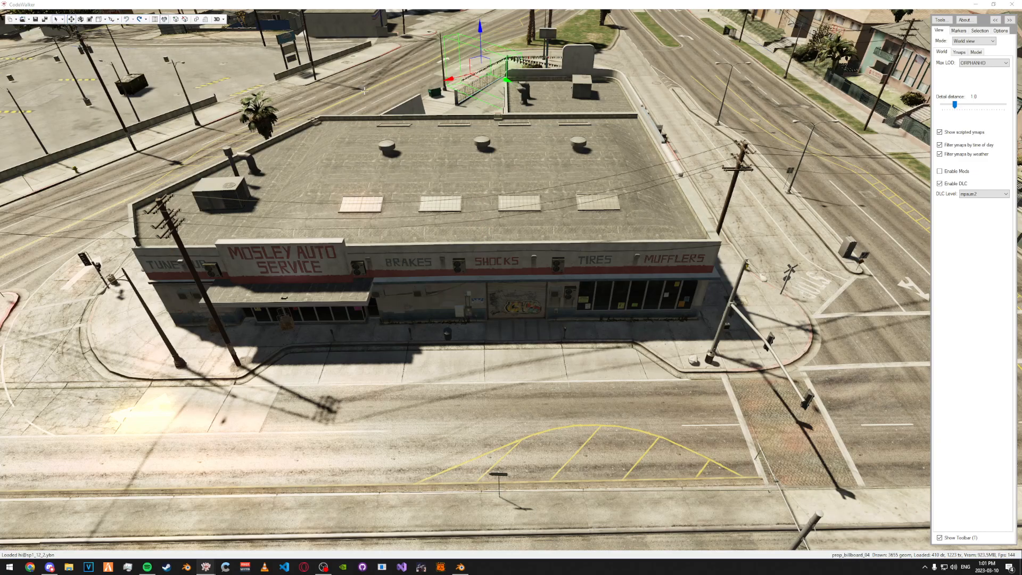
- Select the floating prop_roofvent_16a roof vent above the cleared site and add it to the project
key(Delete)
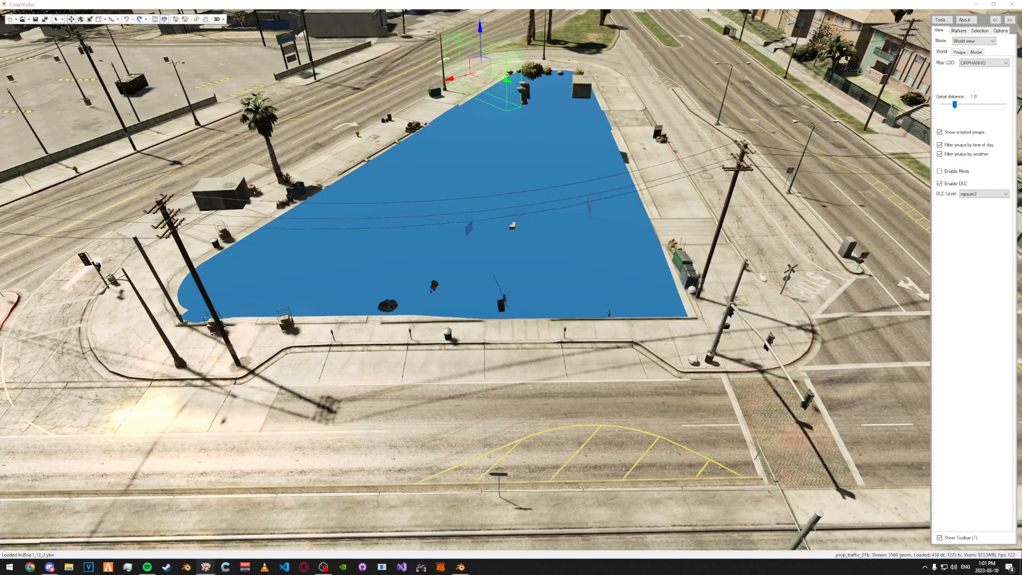
key(d)
drag(553, 149, 329, 176)
right_click(412, 183)
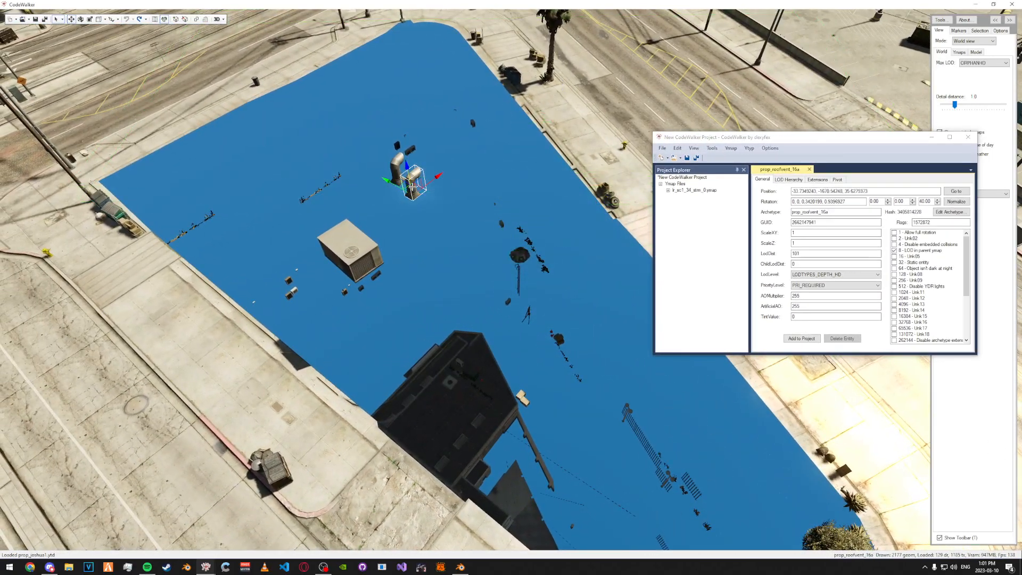
click(802, 338)
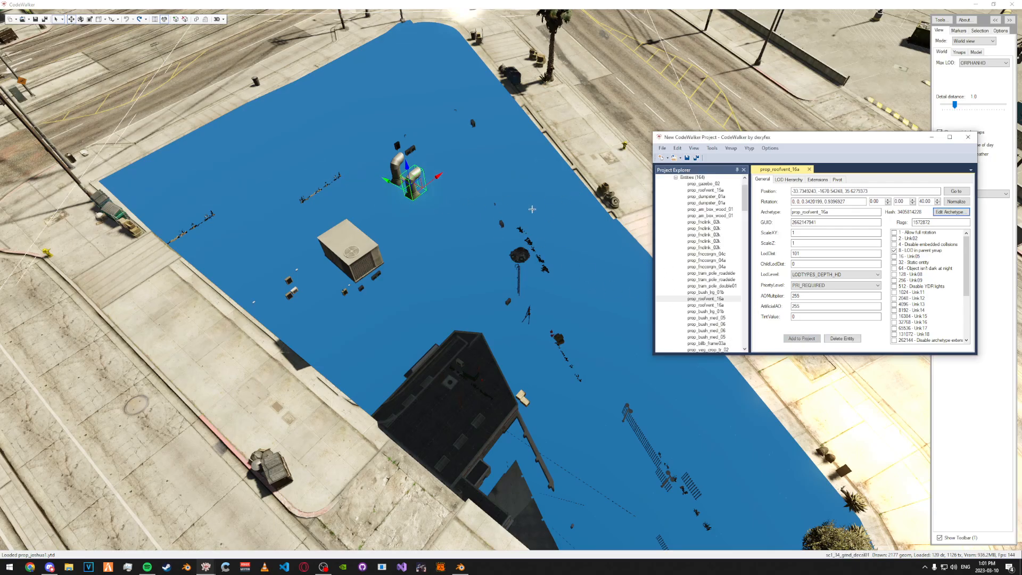
- Select the floating prop_aircon_m_02 air conditioner near the roof vents and add it to the project
key(d)
drag(419, 185, 668, 255)
click(705, 306)
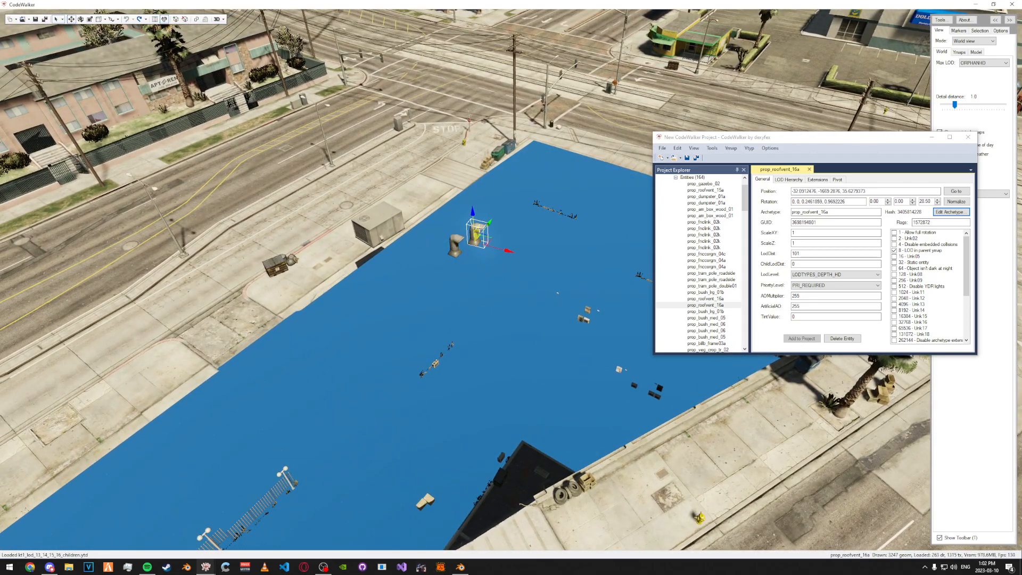
right_click(392, 208)
key(a)
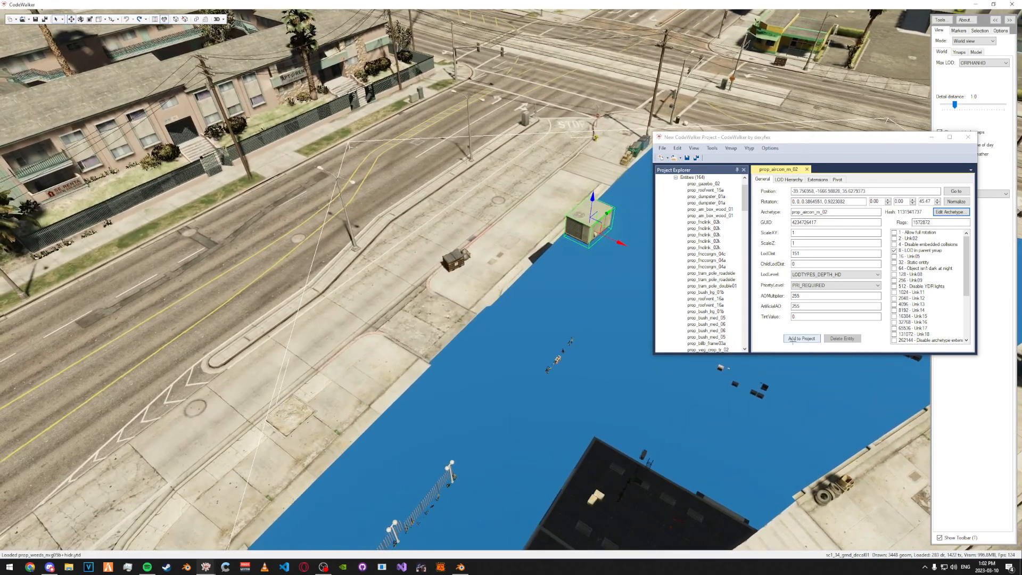
click(794, 338)
- Lower the other prop_aircon_m_02 unit to a height of about -27.2 and lower the two prop_roofvent_16a vents together below the ground
key(d)
drag(623, 309, 510, 535)
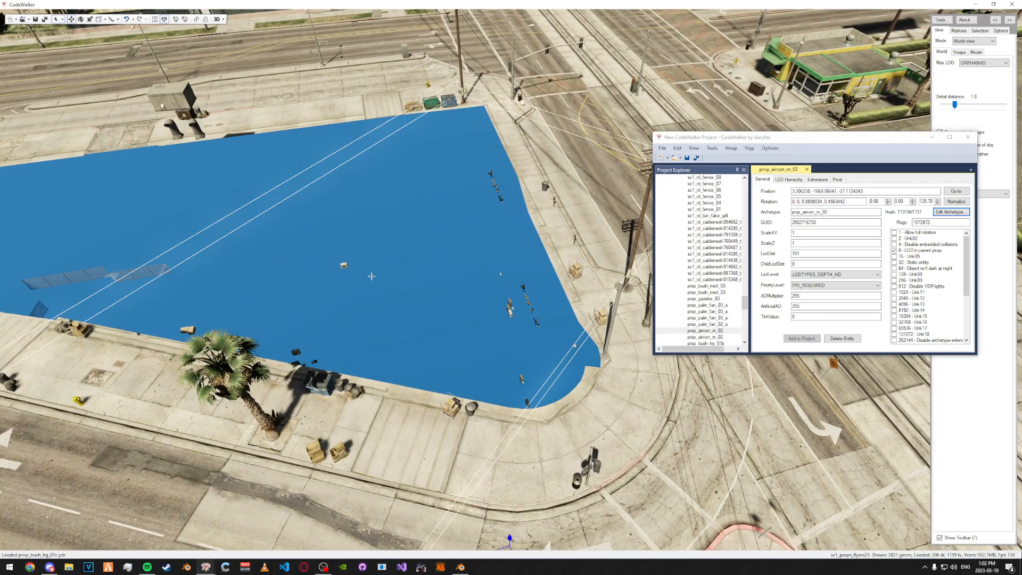
right_click(344, 265)
drag(418, 246, 545, 239)
key(d)
right_click(422, 213)
ctrl+right_click(413, 234)
drag(411, 207, 418, 397)
- Select the remaining floating prop_aircon_m_02 air conditioner and lower it to a height of about -68.2
right_click(290, 254)
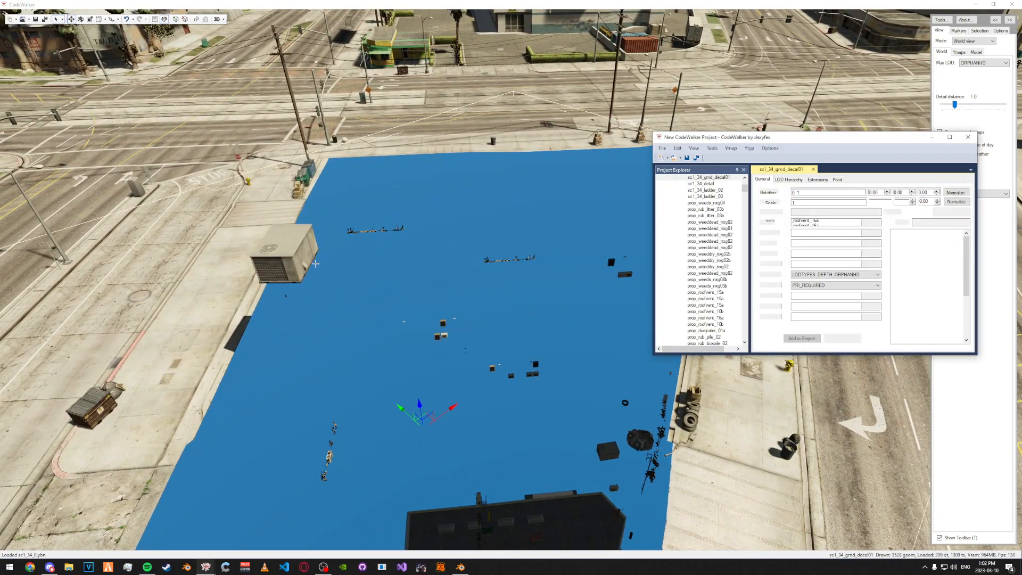
mouse_move(290, 251)
mouse_down()
mouse_move(290, 288)
mouse_move(291, 242)
mouse_up()
scroll(292, 242, down, 3)
drag(328, 192, 441, 512)
drag(426, 453, 303, 383)
key(w)
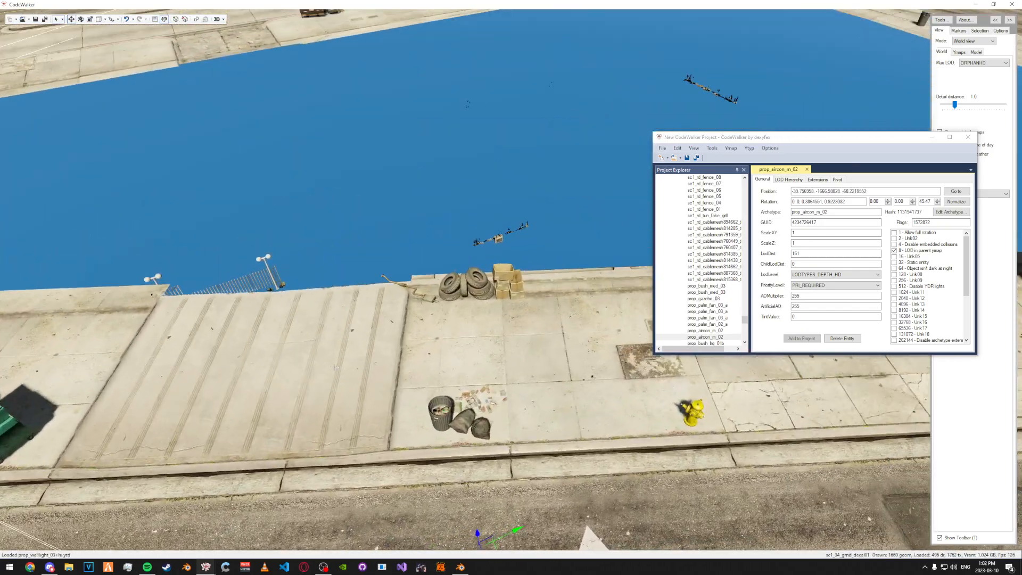
- Lower the prop_rub_boxpile_01 beside the tyres to a height of about 8.6 and lower the tyre piles below the ground
right_click(500, 282)
drag(508, 269, 508, 481)
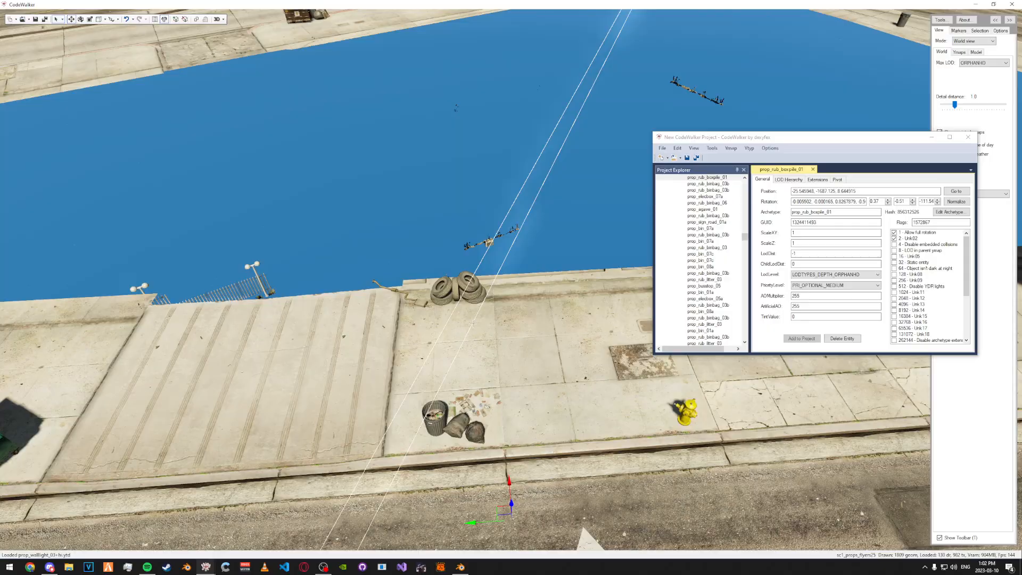
right_click(451, 279)
right_click(413, 298)
drag(463, 347, 460, 443)
- Lower the bin and rubbish props beside the blue dumpster, and lower the prop_dumpster_02a to a height of about 16.5
key(d)
drag(479, 343, 540, 457)
key(a)
right_click(549, 297)
right_click(532, 285)
ctrl+right_click(528, 283)
right_click(327, 286)
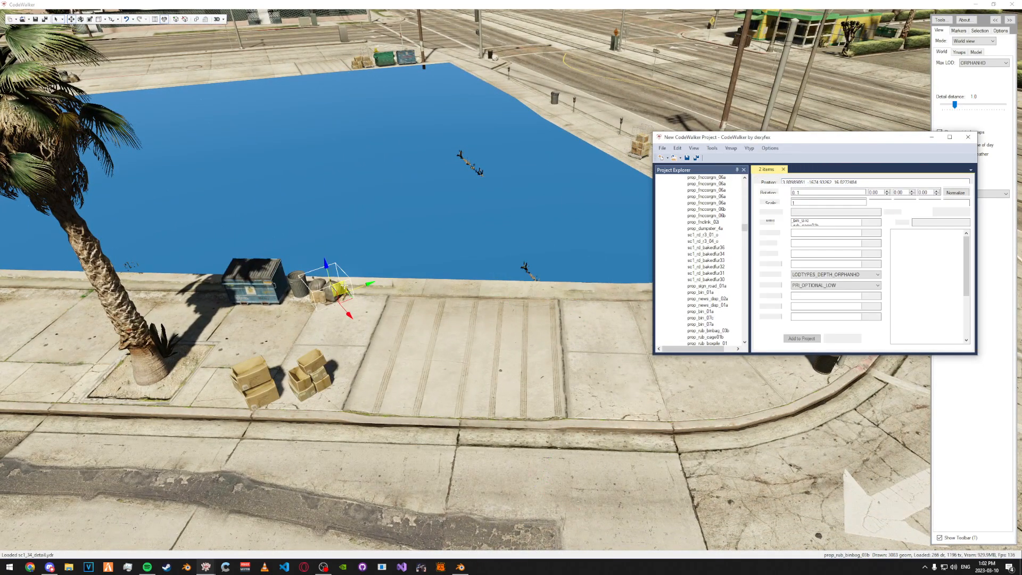
drag(326, 266, 340, 426)
right_click(292, 274)
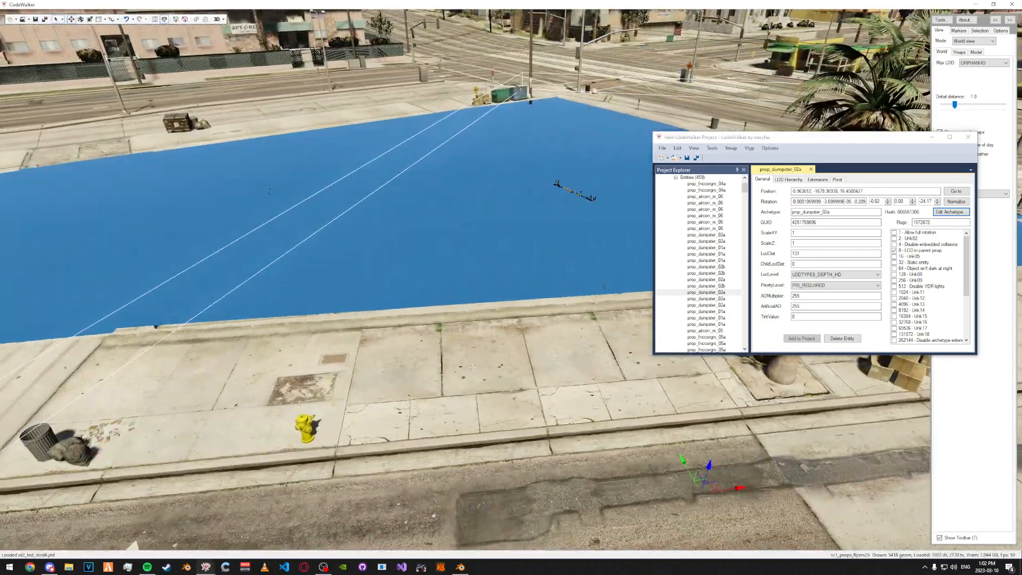
- Select the prop_bush_med_02 plant at the inner edge of the site's rounded end and lower it to a height of about 19
key(a)
drag(472, 367, 490, 341)
right_click(476, 310)
drag(511, 277, 490, 305)
drag(583, 131, 566, 317)
right_click(561, 157)
right_click(508, 169)
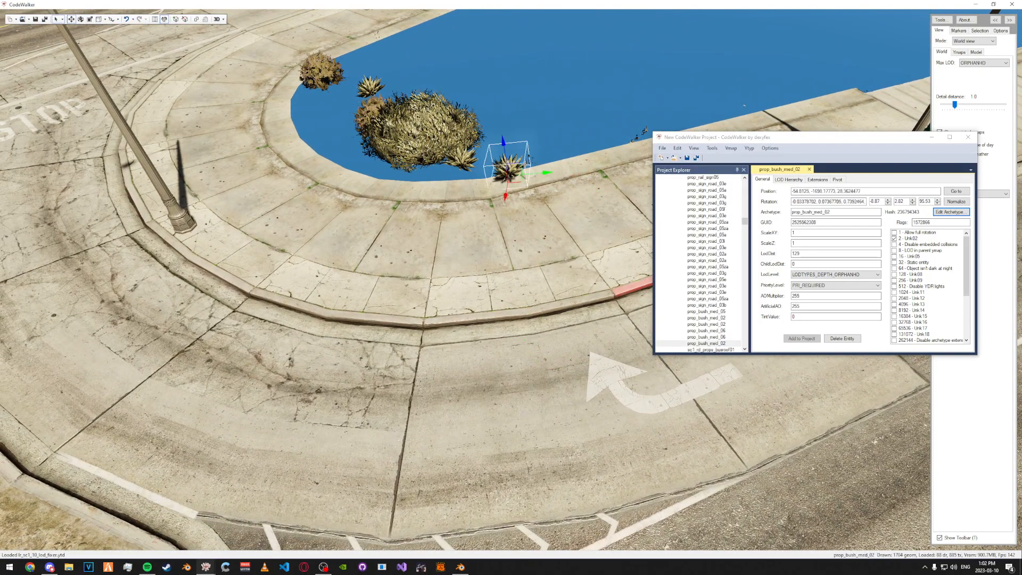
drag(508, 169, 519, 147)
drag(448, 257, 487, 425)
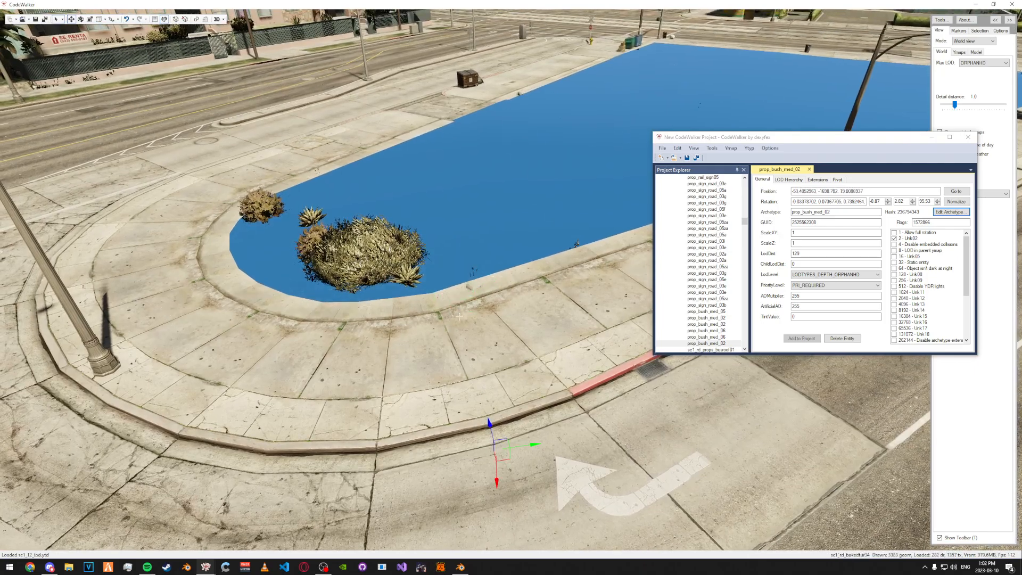
- Lower the large bush in the middle of the site's rounded end below the ground
right_click(444, 259)
drag(494, 181, 518, 172)
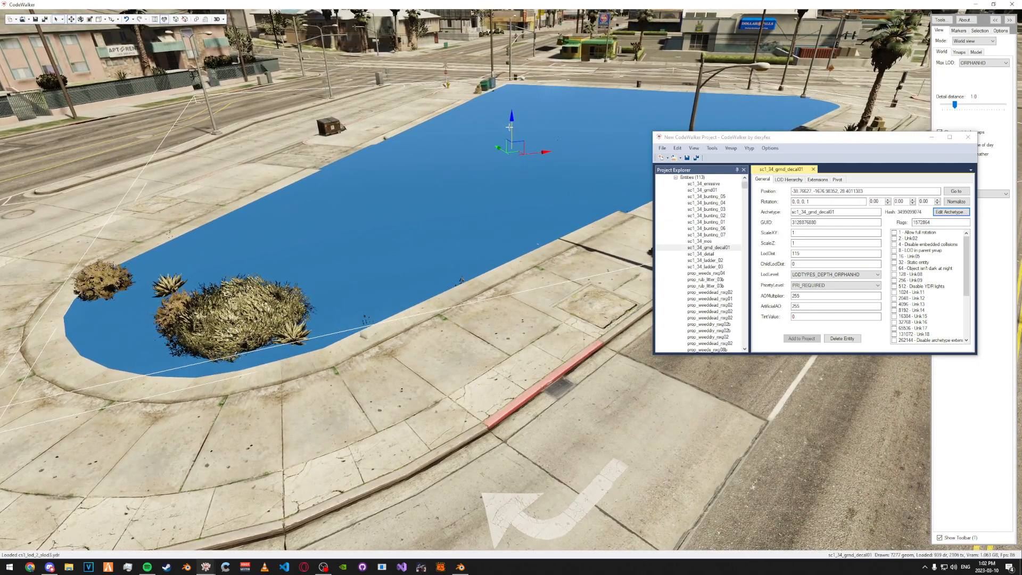
drag(523, 116, 520, 151)
drag(442, 274, 457, 506)
- Lower the two remaining prop_bush_med_02 plants, the second to a height of about 4.7, and sink both brown bushes below the ground
right_click(388, 256)
click(417, 250)
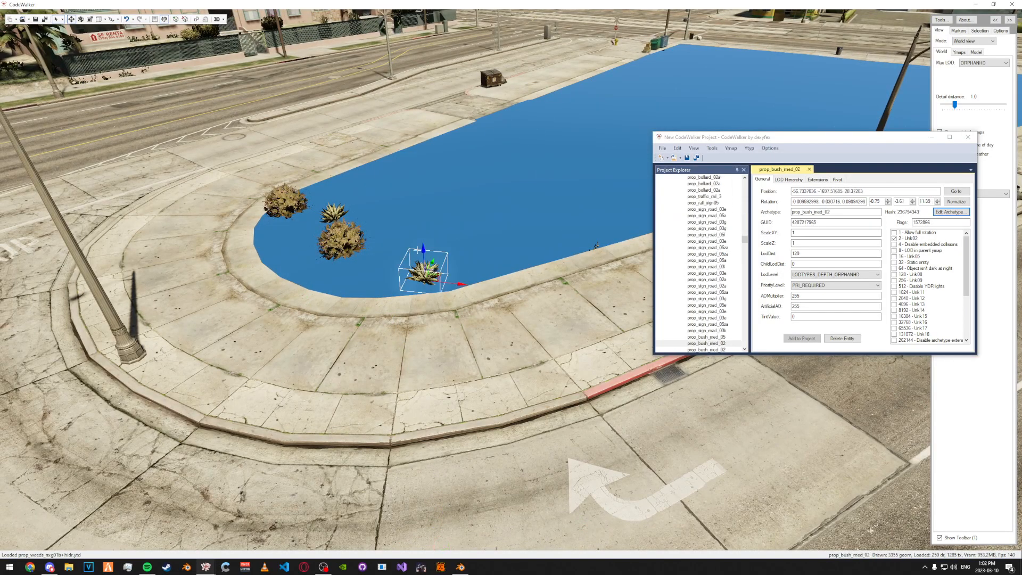
right_click(334, 213)
mouse_move(381, 356)
mouse_down()
mouse_move(426, 426)
mouse_move(369, 315)
mouse_move(373, 359)
mouse_up()
drag(400, 198, 478, 506)
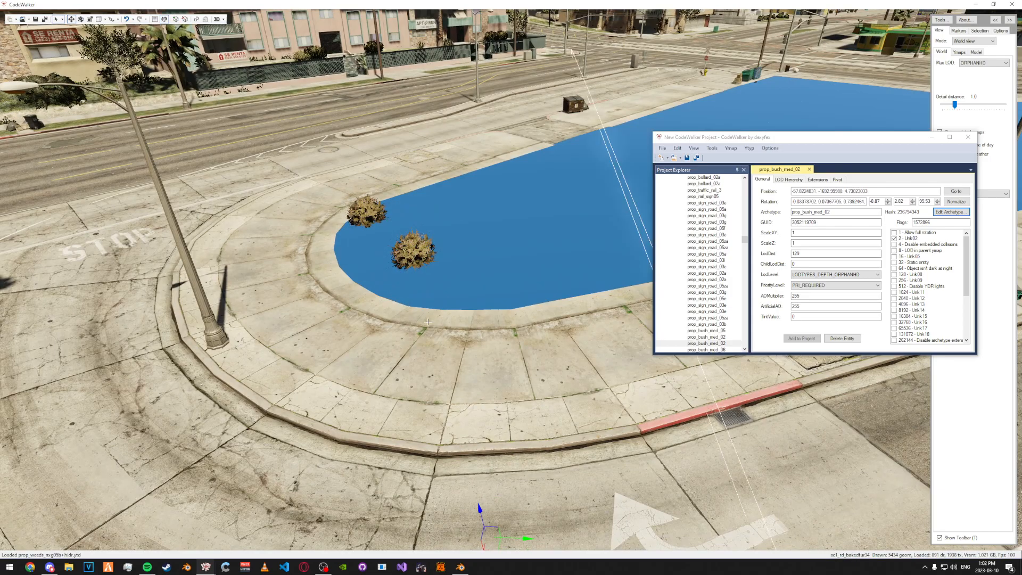
drag(416, 234, 437, 438)
drag(367, 214, 404, 505)
- Go through the edited ymaps in the project and calculate the extents of lr_sc1_rd_strm_0, lr_sc1_rd_long_1 and lr_sc1_rd_strm_2
drag(478, 340, 601, 372)
key(w)
key(s)
drag(745, 242, 745, 183)
double_click(673, 197)
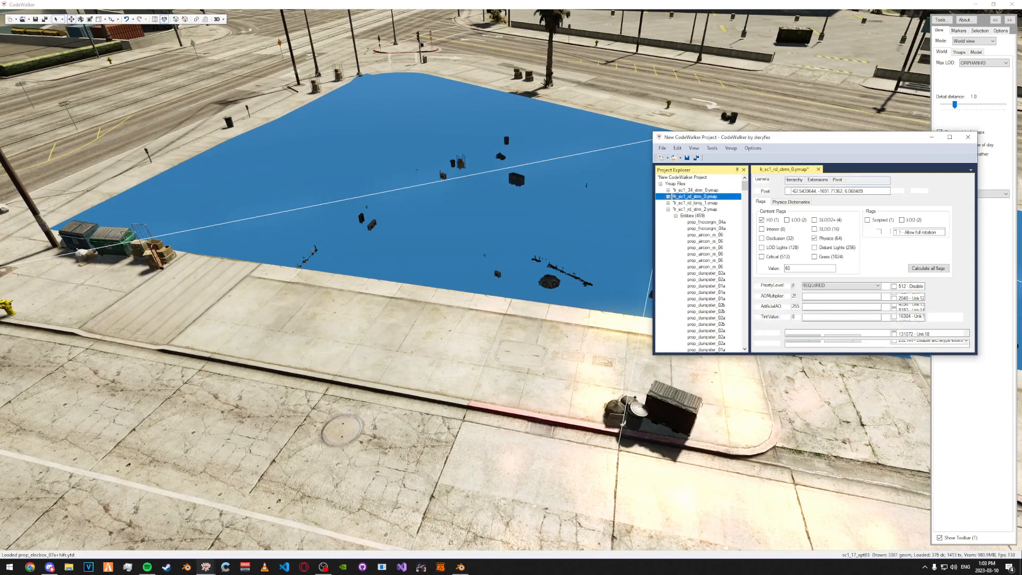
click(699, 190)
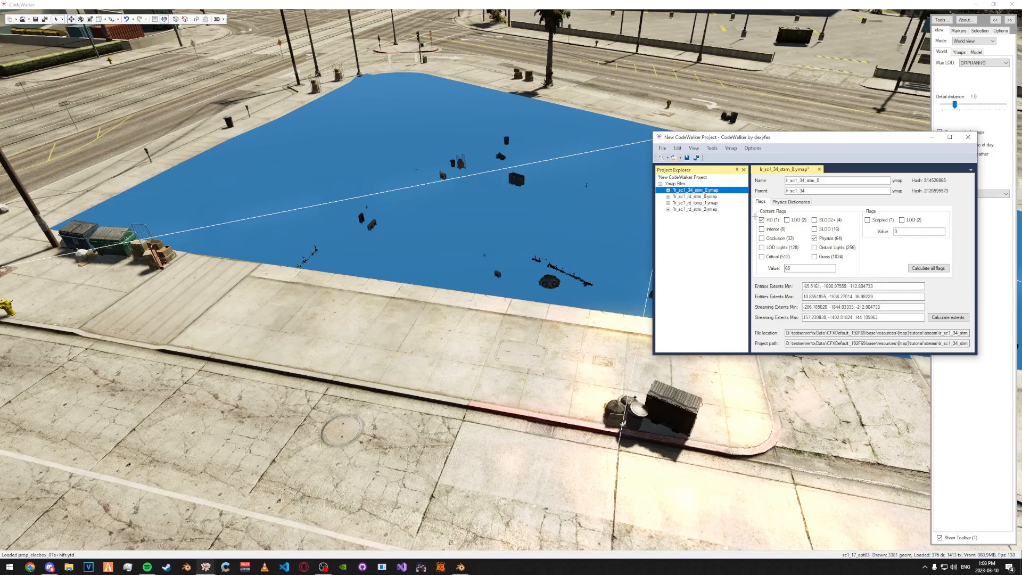
click(713, 197)
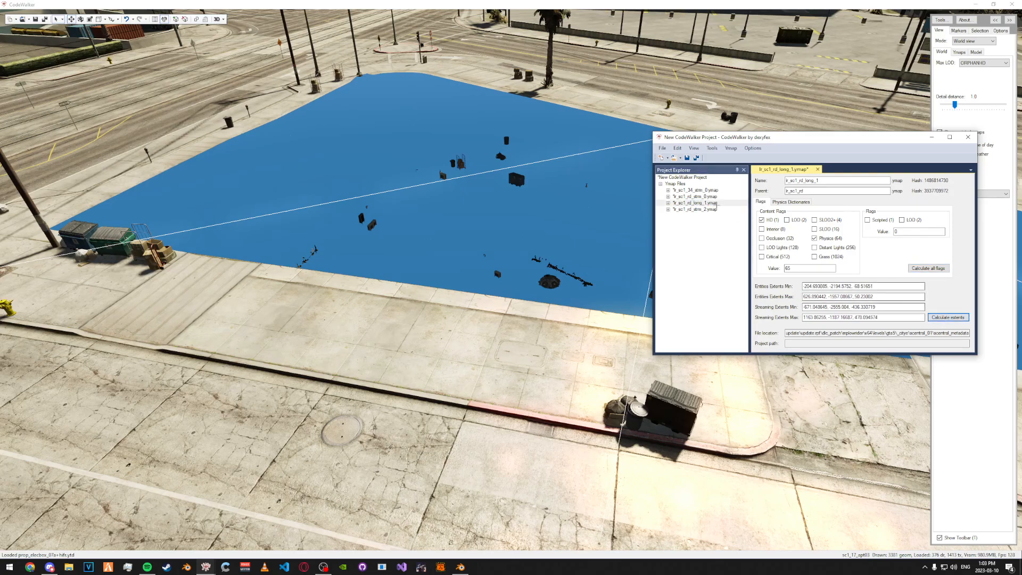
click(716, 210)
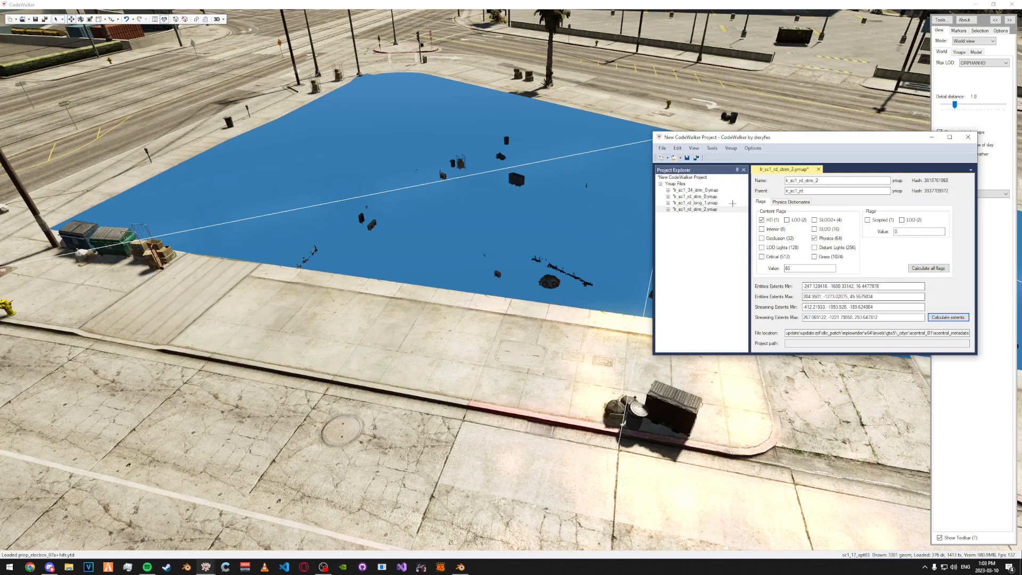
- Save lr_sc1_rd_strm_0.ymap, lr_sc1_rd_long_1.ymap and lr_sc1_rd_strm_2.ymap into the tutorial resource's stream folder
click(686, 157)
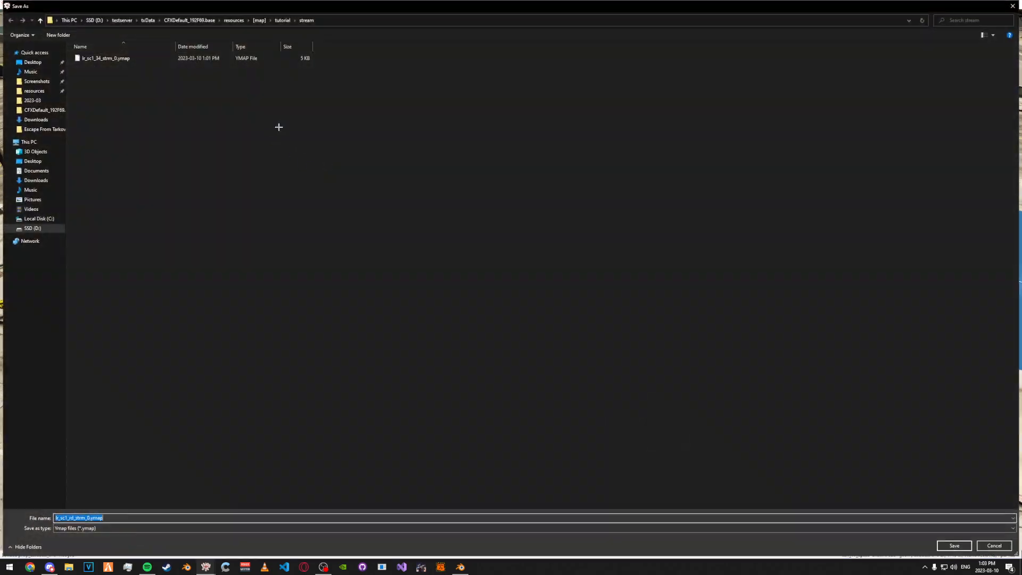
click(954, 545)
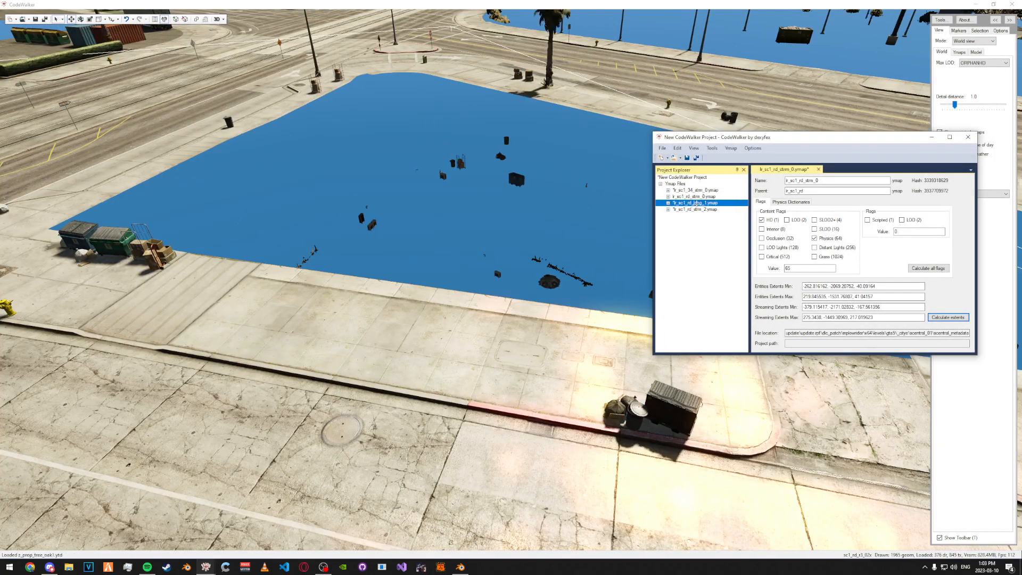
click(686, 158)
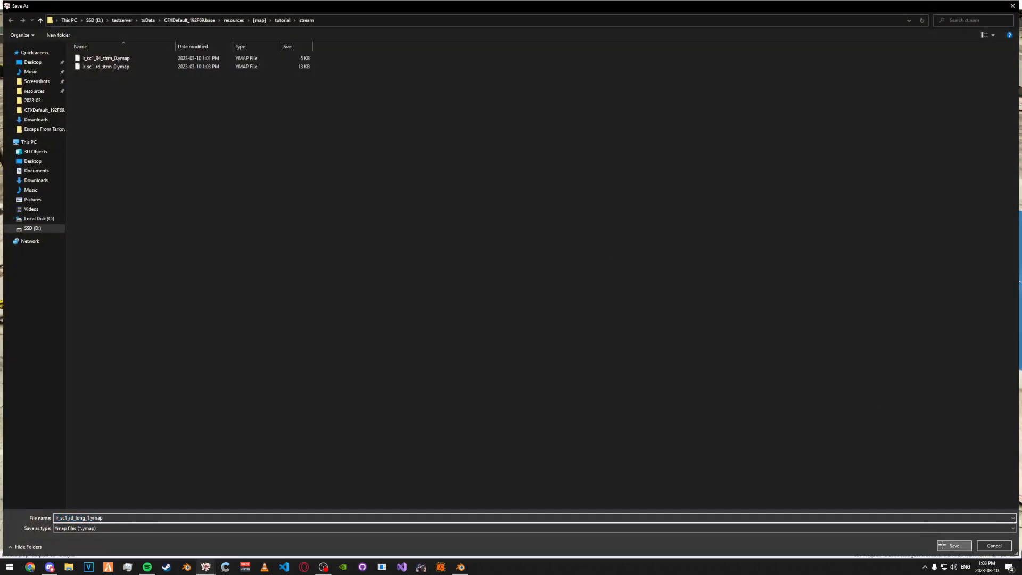
click(952, 546)
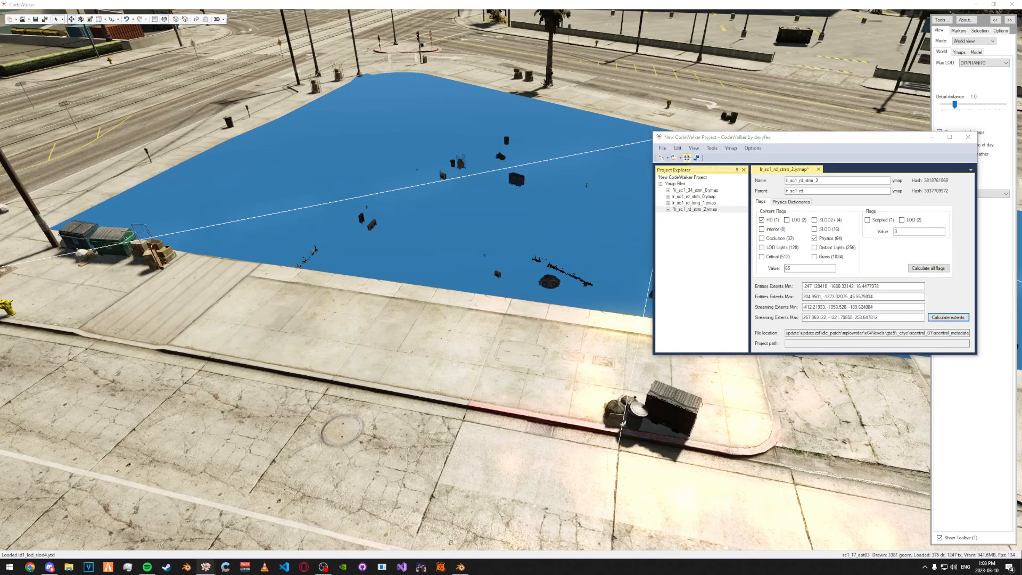
click(687, 157)
click(952, 546)
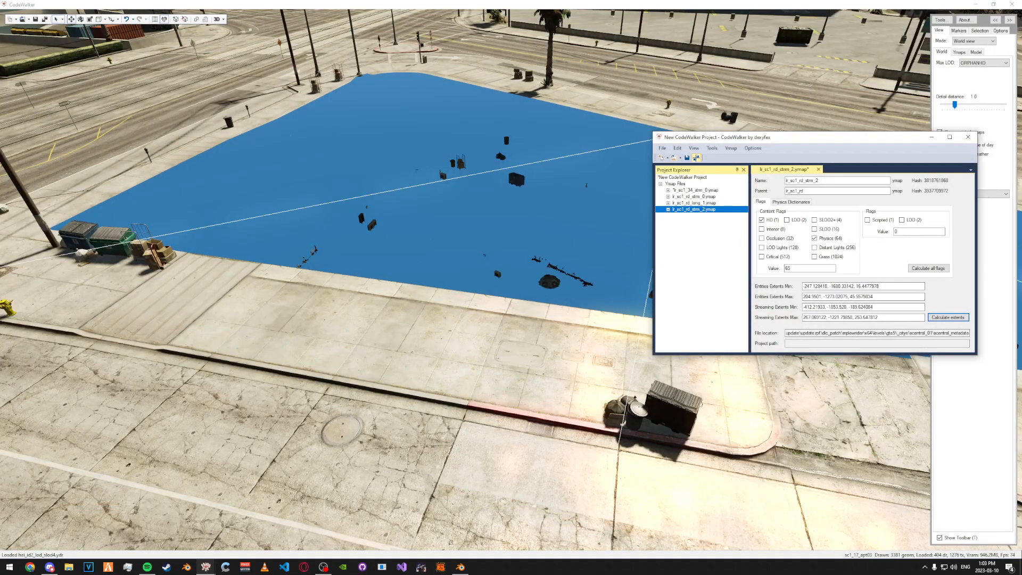
- Save everything with the project file on the Desktop under the name tutotr, and close the project window
click(697, 157)
click(33, 62)
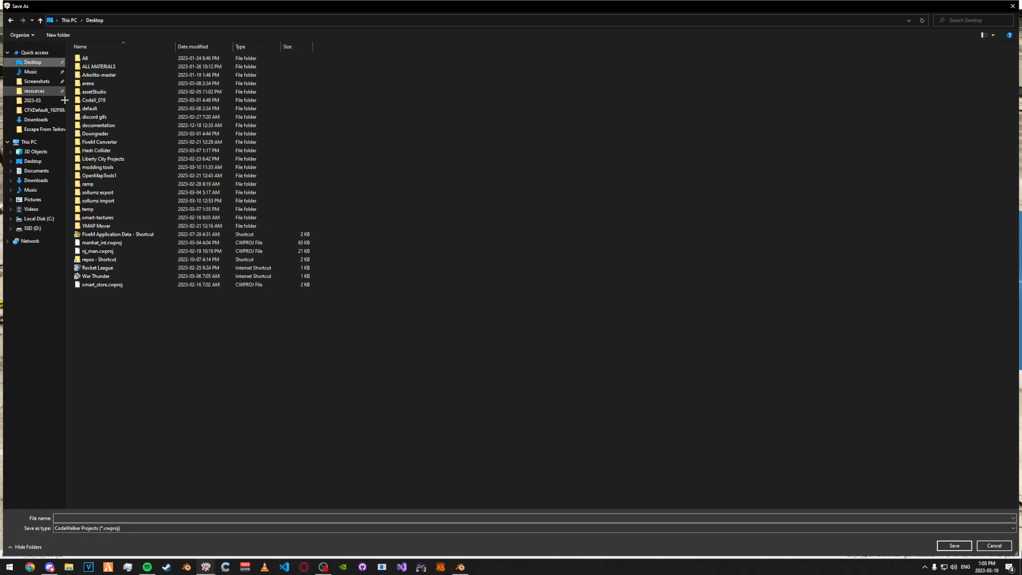
click(147, 518)
text(tutotr)
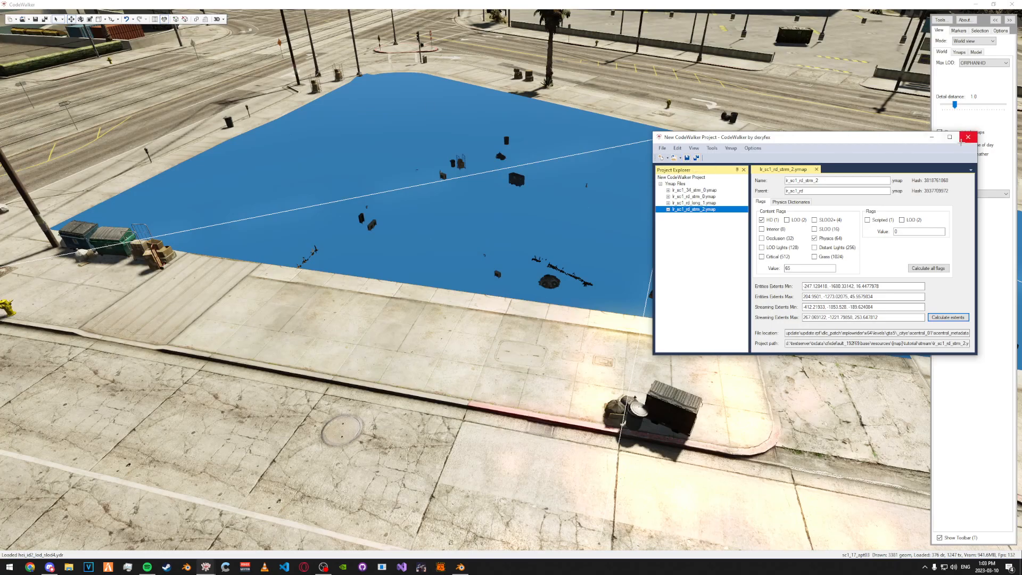
click(968, 136)
click(524, 309)
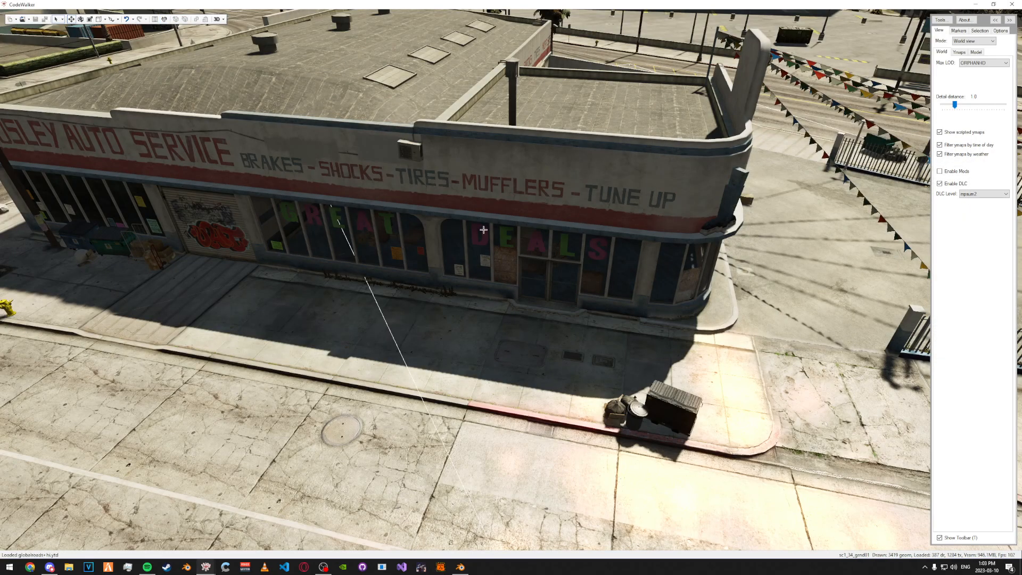
- Start a new project containing a new, empty ymap file
scroll(483, 231, down, 2)
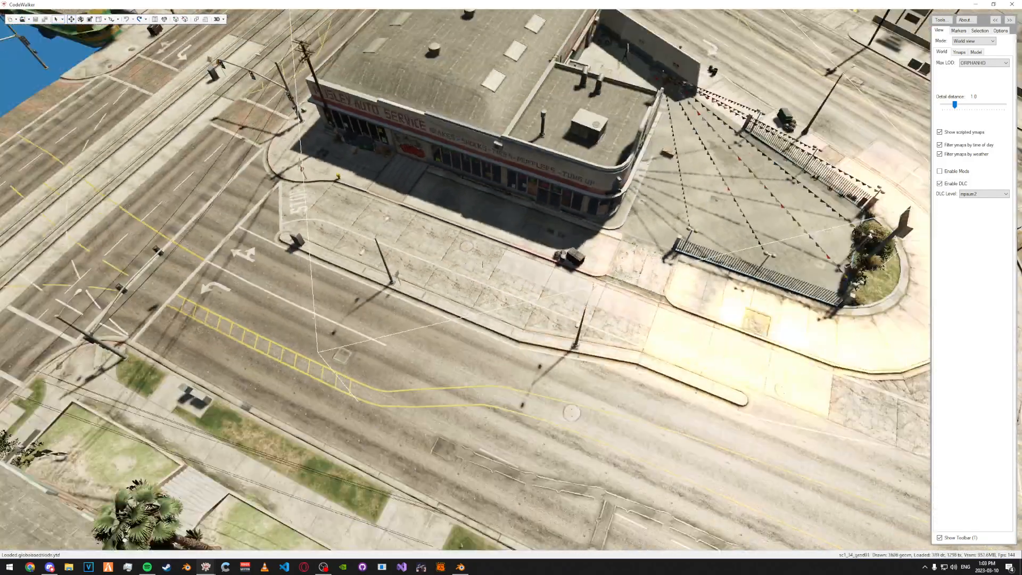
scroll(482, 264, down, 3)
drag(482, 264, 131, 49)
click(16, 19)
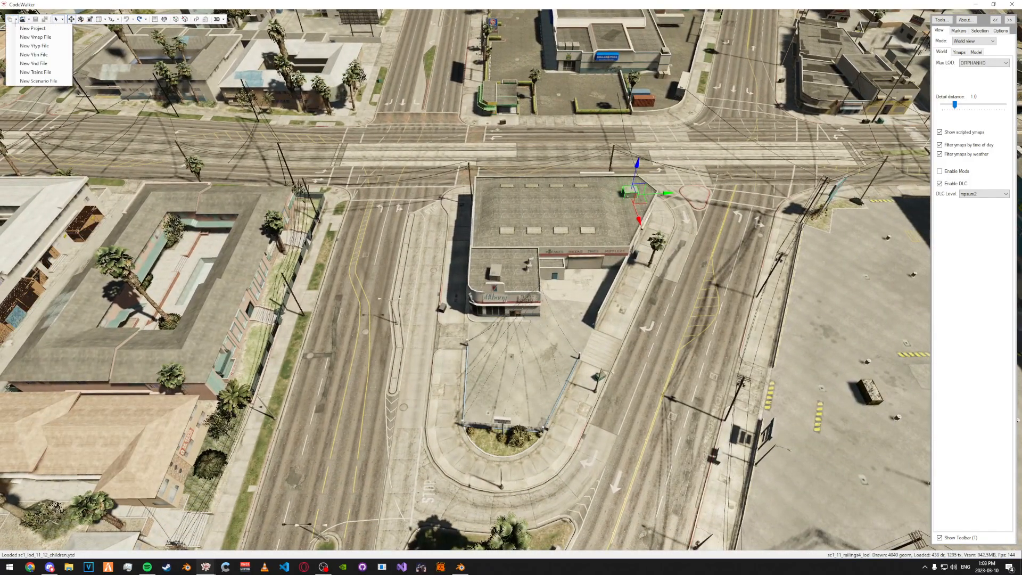
click(37, 34)
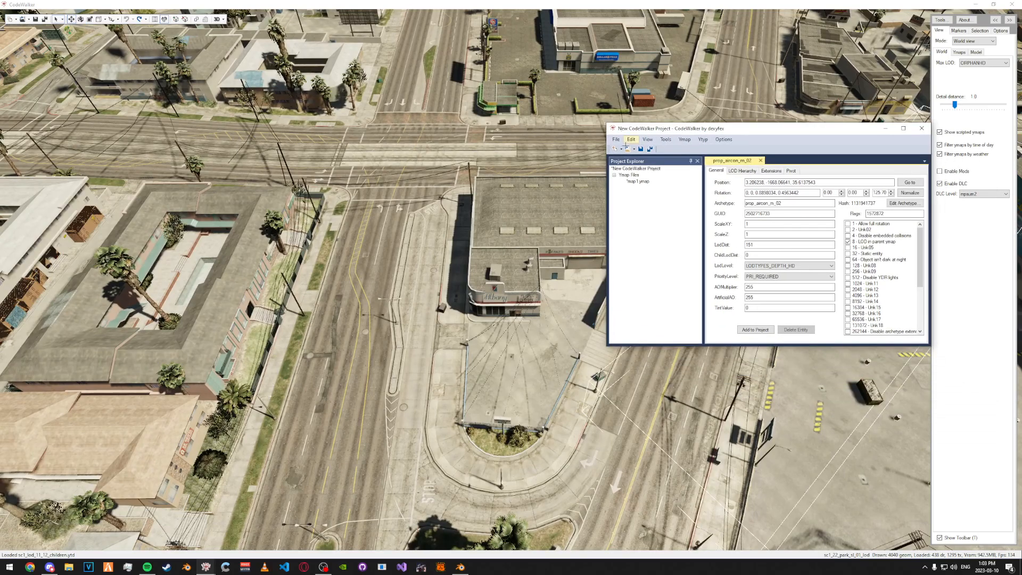
- Remove the new ymap from the project and close the project window
click(685, 140)
click(698, 197)
drag(897, 128, 692, 169)
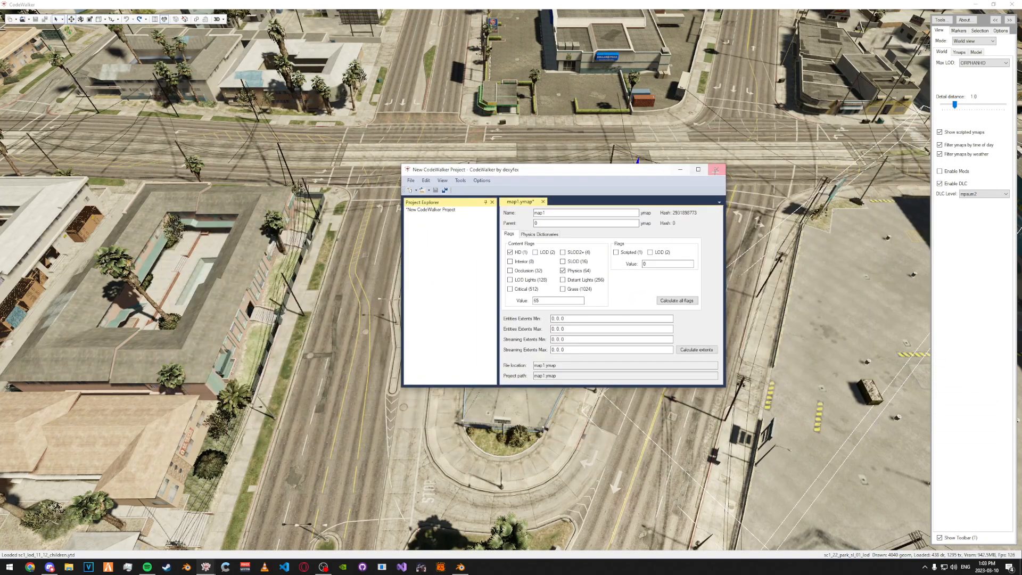
click(716, 169)
click(518, 309)
click(524, 307)
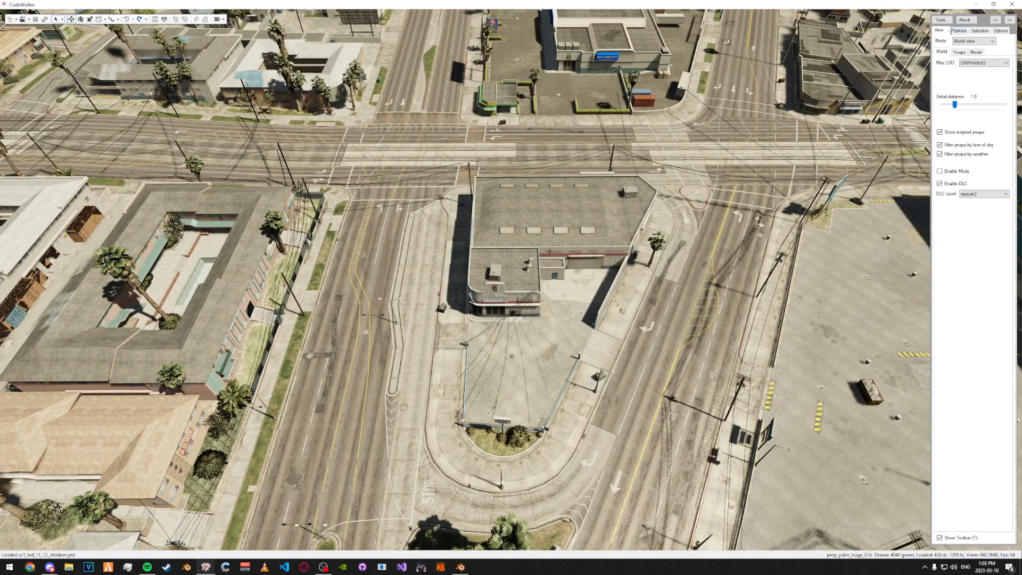
- Show the selection details in a wider pane and move the Mosley lot's ground entity down out of view
click(980, 30)
drag(932, 71, 838, 72)
drag(670, 107, 580, 144)
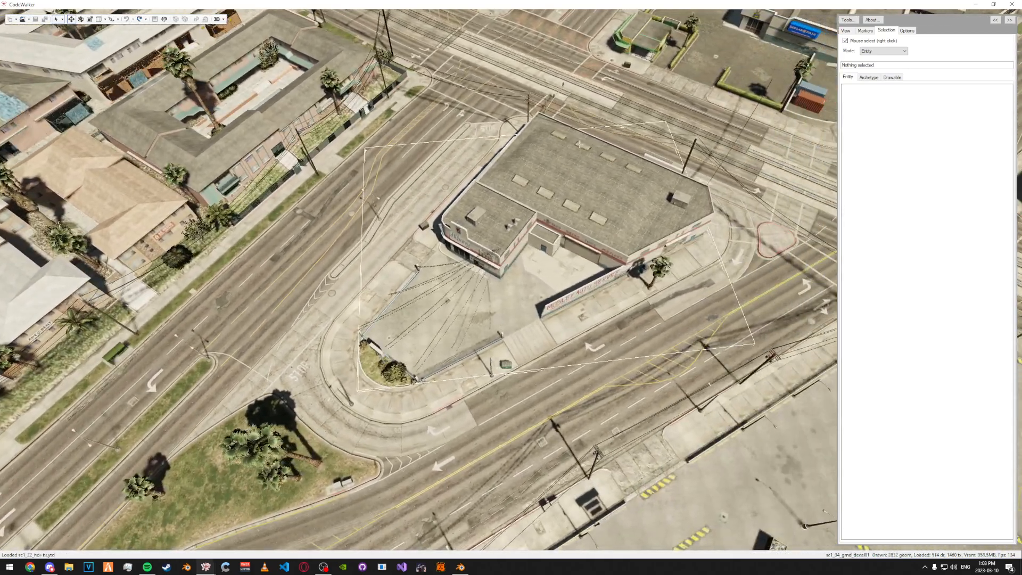
right_click(579, 144)
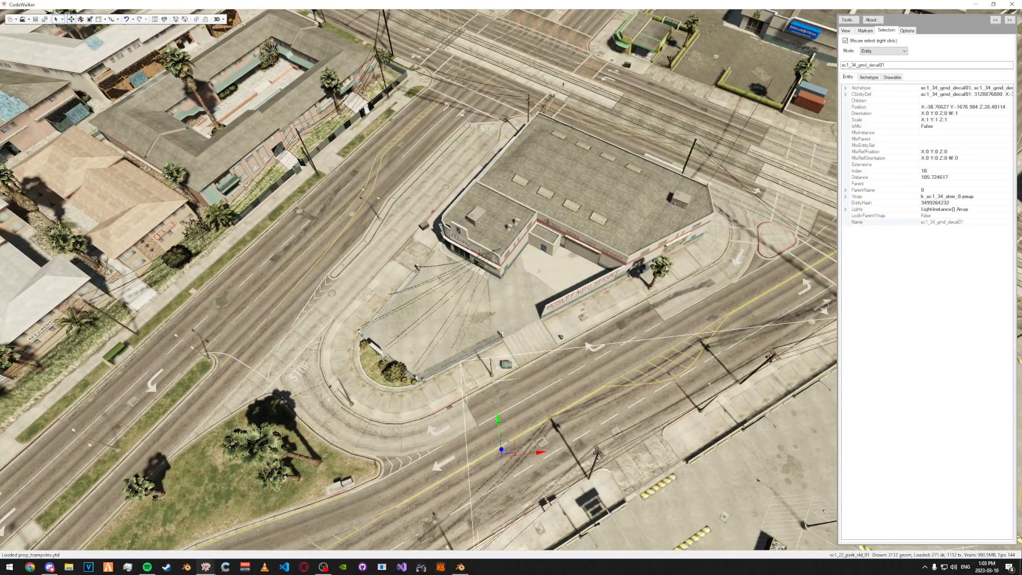
right_click(588, 232)
drag(588, 232, 554, 433)
scroll(553, 426, up, 1)
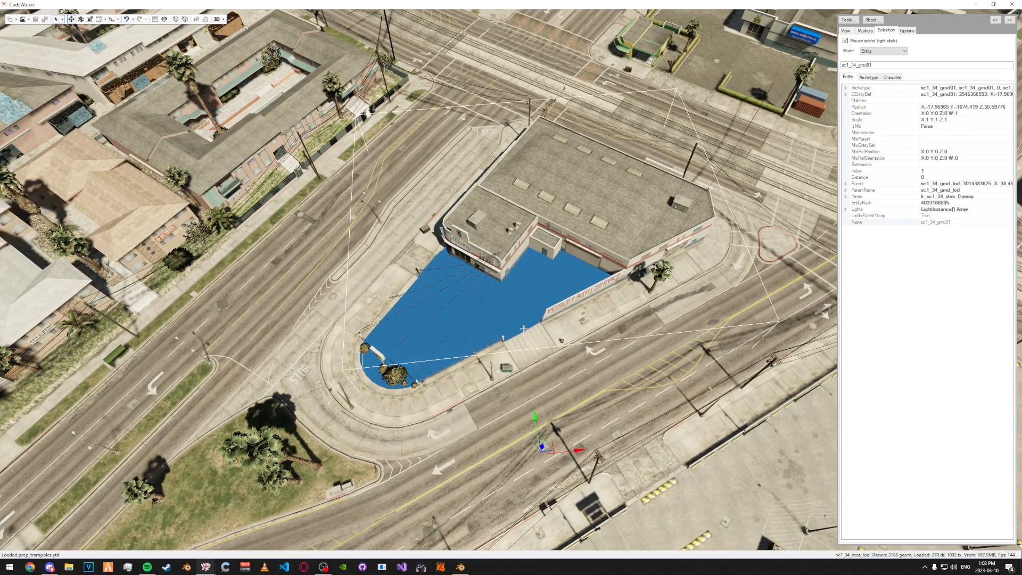
- Move the Mosley building's entities, including sc1_34_detail and sc1_34_mos, down below ground to clear the view of the lot
right_click(590, 176)
drag(590, 153, 566, 434)
right_click(561, 166)
scroll(628, 309, up, 2)
drag(628, 314, 546, 313)
right_click(496, 205)
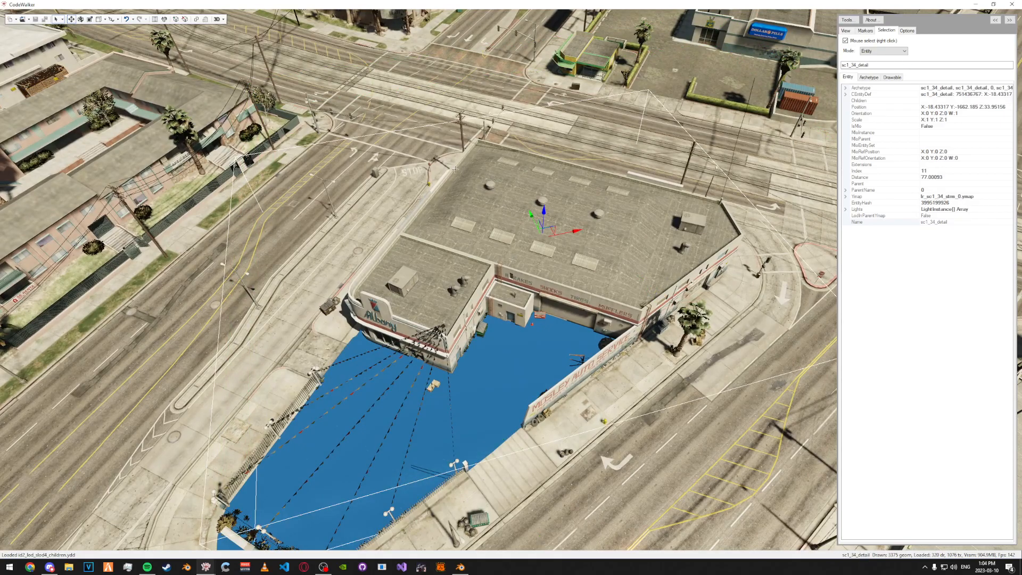
drag(541, 209, 546, 535)
right_click(554, 234)
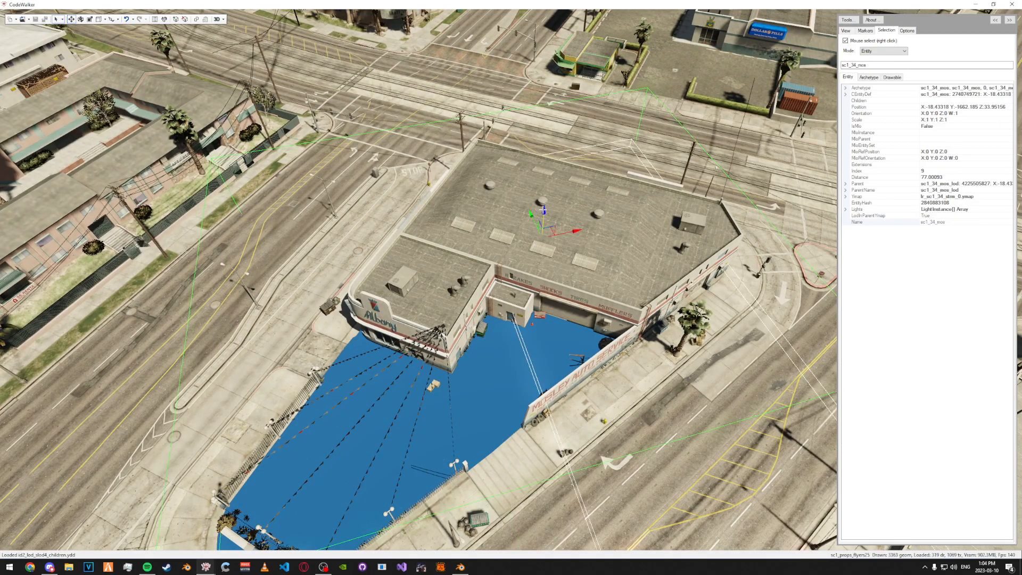
drag(541, 211, 543, 490)
- Select the road entity sc1_rd_r3_02x beside the lot, lift it to check which area it covers, and undo the move
right_click(417, 215)
drag(418, 216, 394, 207)
drag(509, 129, 508, 53)
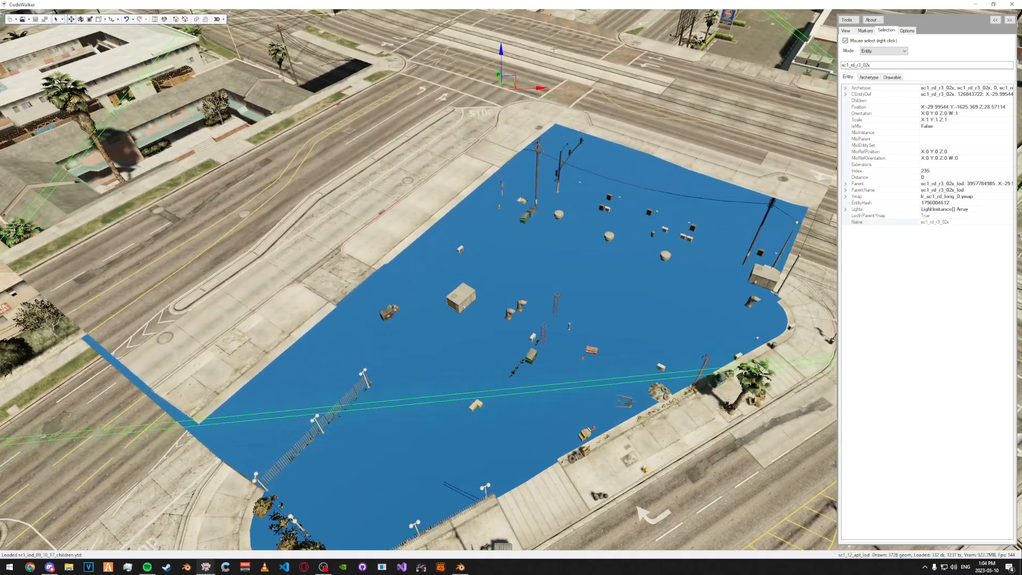
key(ctrl+z)
- Copy the selected road entity's name and search for sc1_rd_r3_02x in RPF Explorer
click(877, 64)
double_click(877, 65)
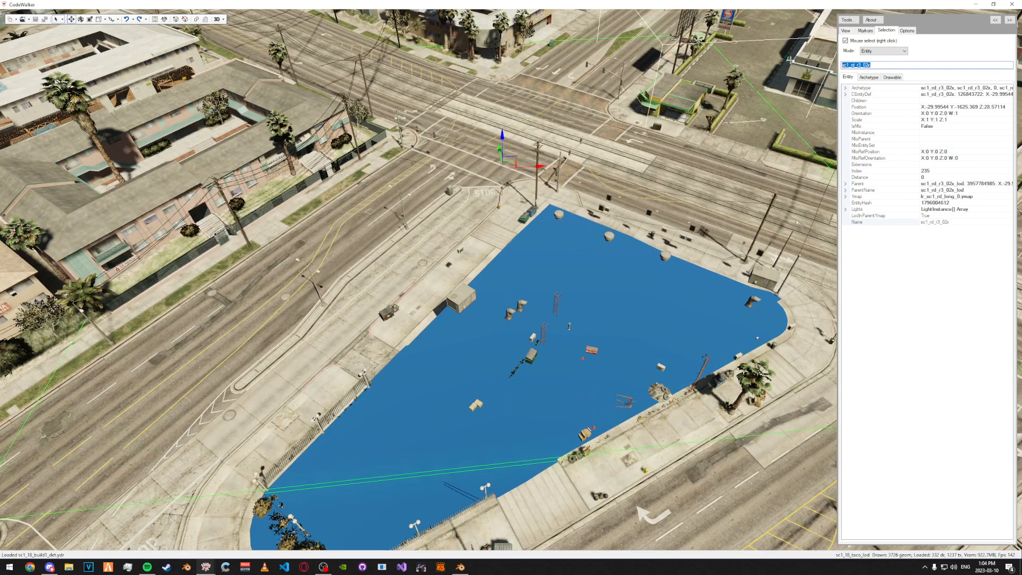
click(849, 20)
click(867, 30)
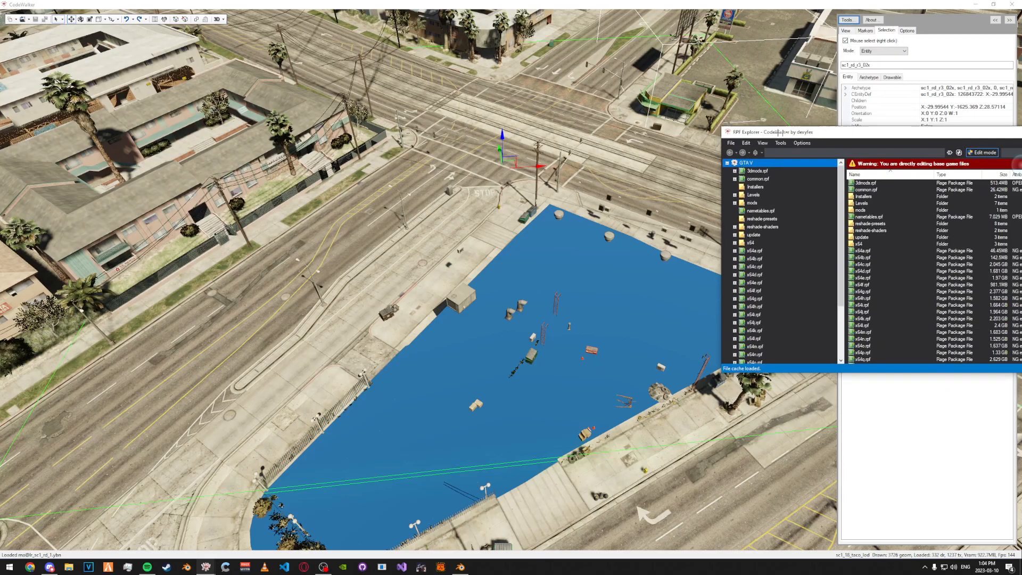
click(939, 108)
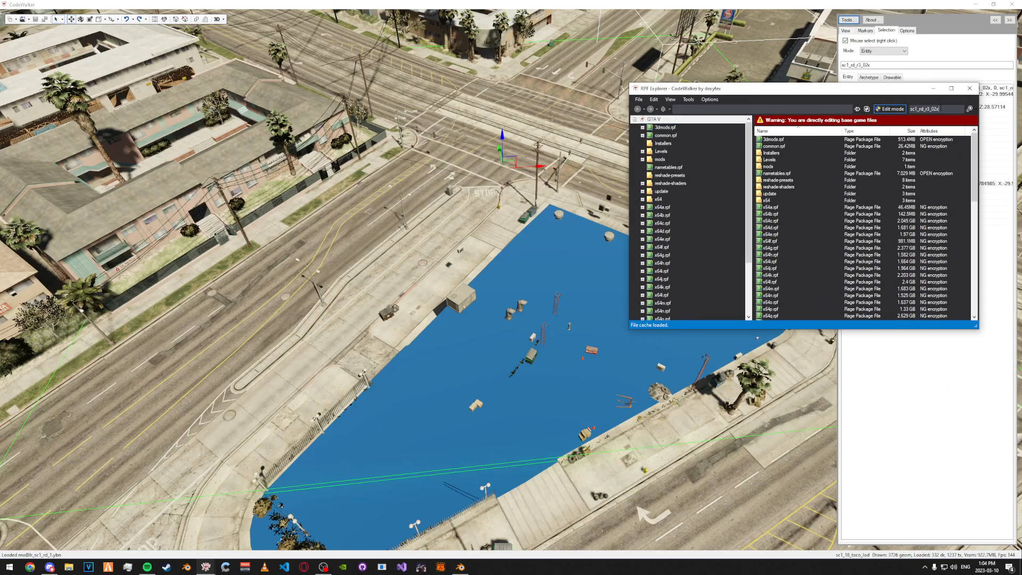
key(Return)
- Export sc1_rd_r3_02x.ydr as XML into a new folder named mapping tutorial inside the sollumz import folder
click(802, 128)
right_click(802, 127)
click(817, 151)
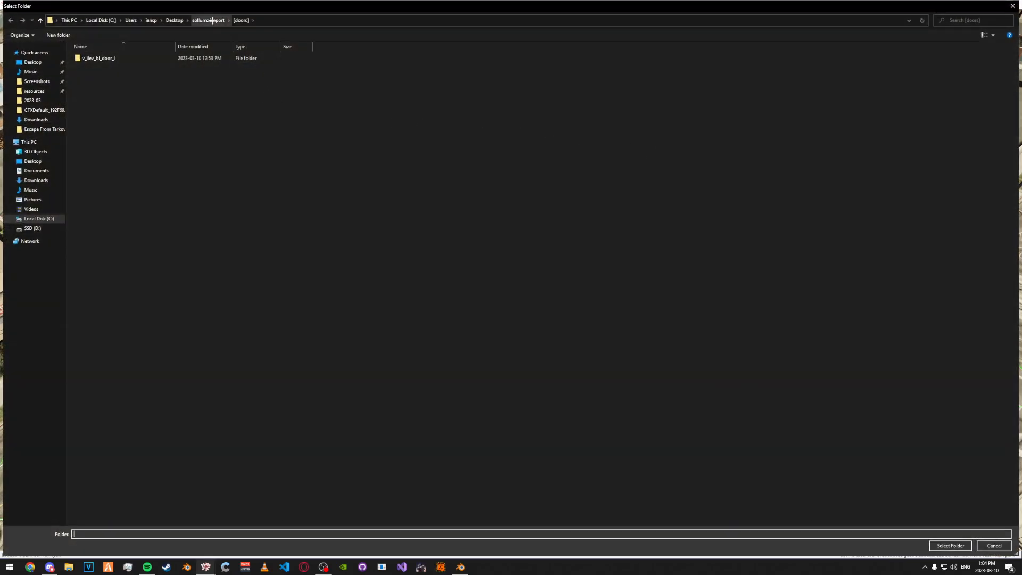
click(213, 20)
right_click(137, 198)
mouse_move(183, 301)
click(259, 311)
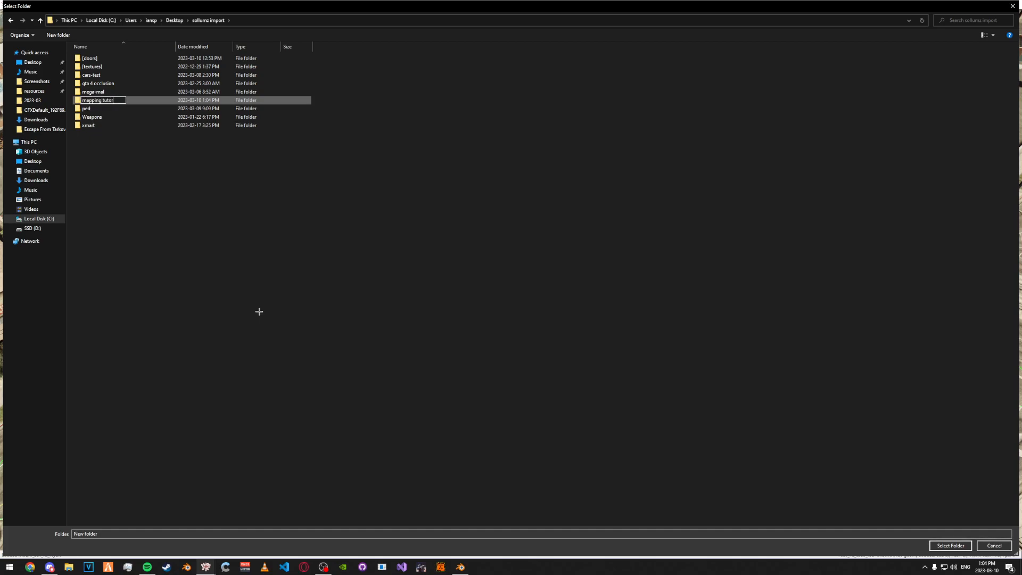
key(Return)
double_click(160, 100)
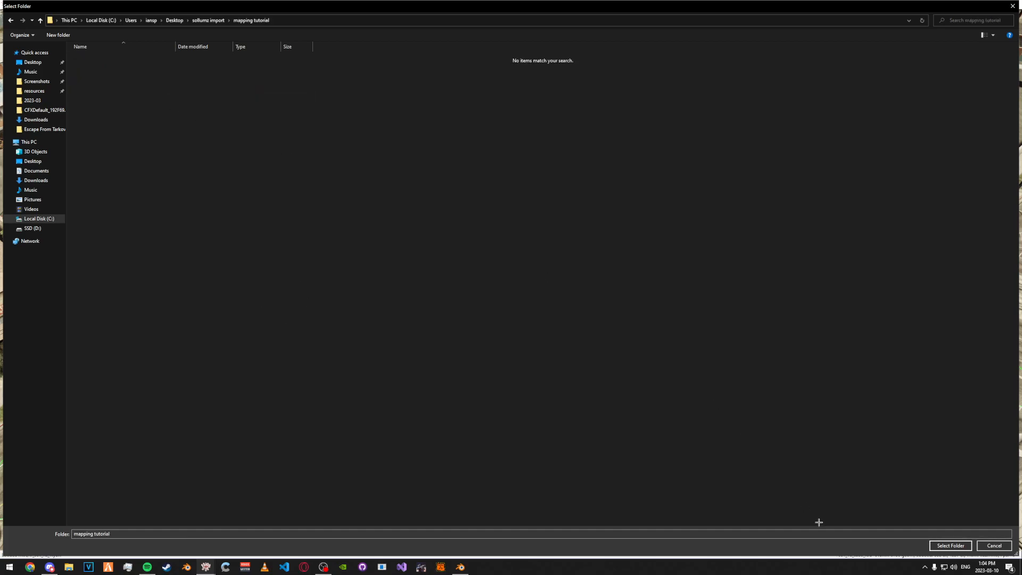
click(939, 545)
- Save all textures of sc1_rd_r3_02x.ydr into a new textures folder inside mapping tutorial, and close the model viewer and RPF Explorer
double_click(778, 129)
click(586, 177)
click(610, 188)
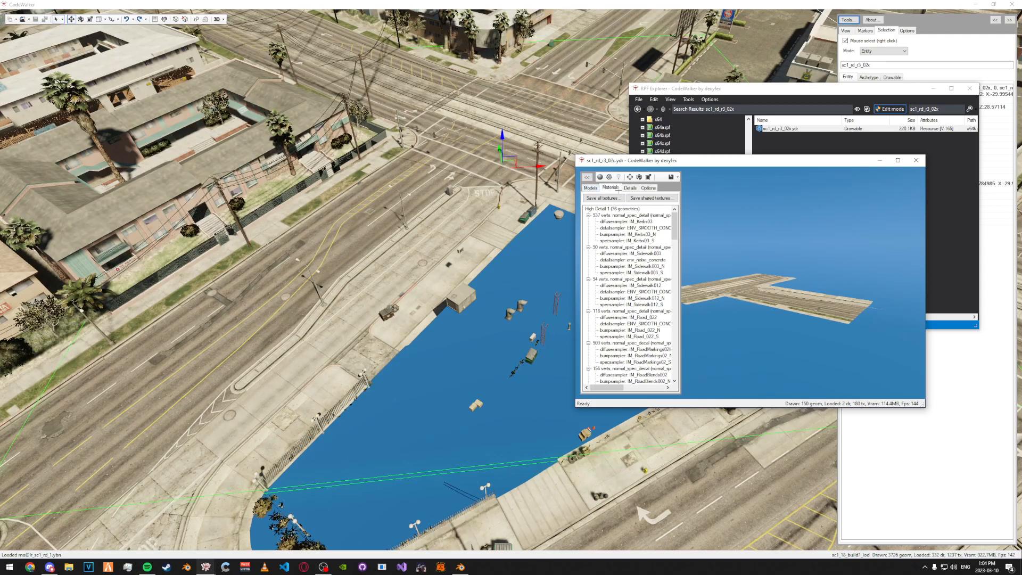
click(603, 198)
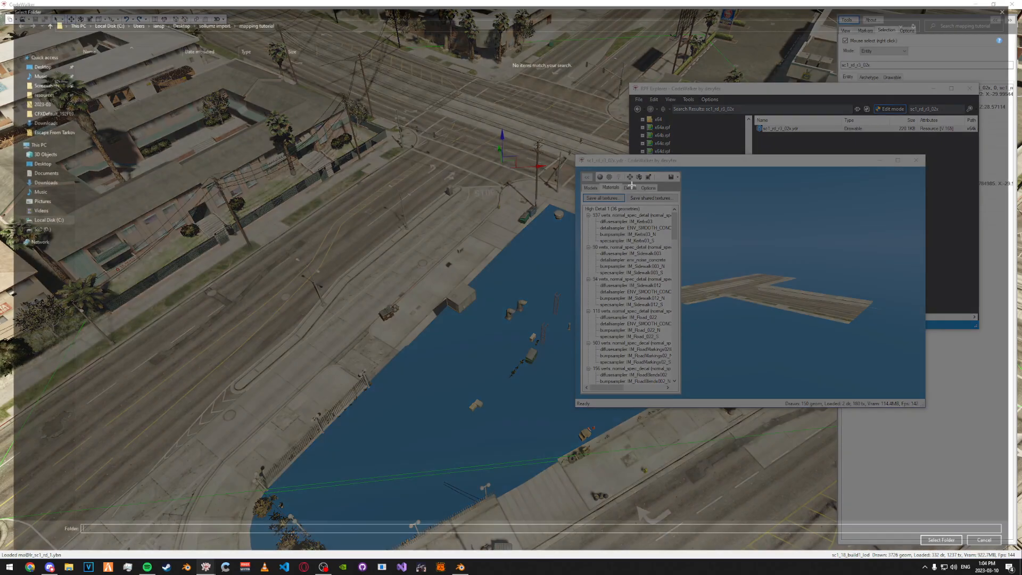
right_click(330, 135)
mouse_move(284, 253)
click(375, 253)
key(BackSpace)
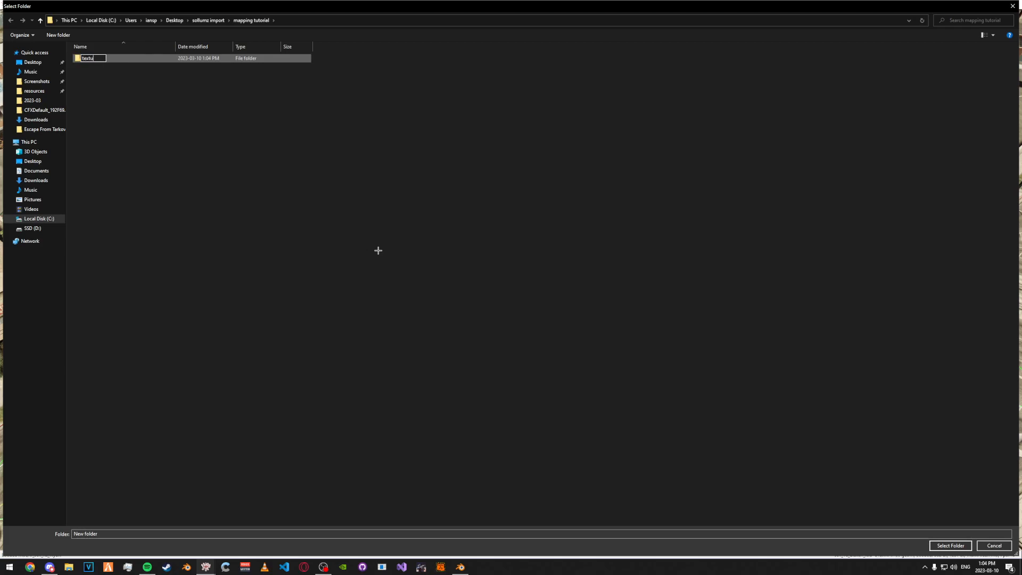
key(Return)
double_click(165, 59)
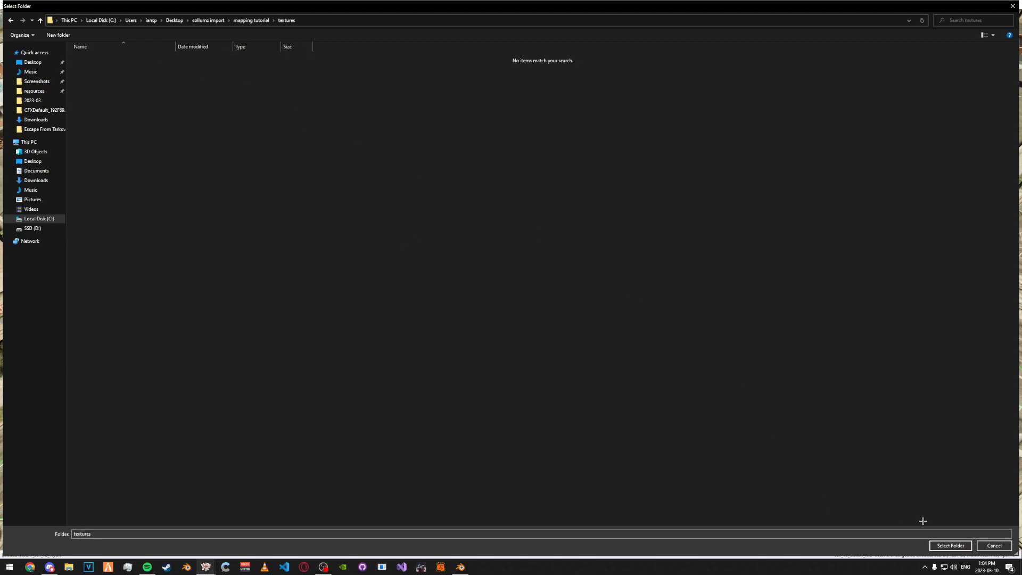
click(950, 545)
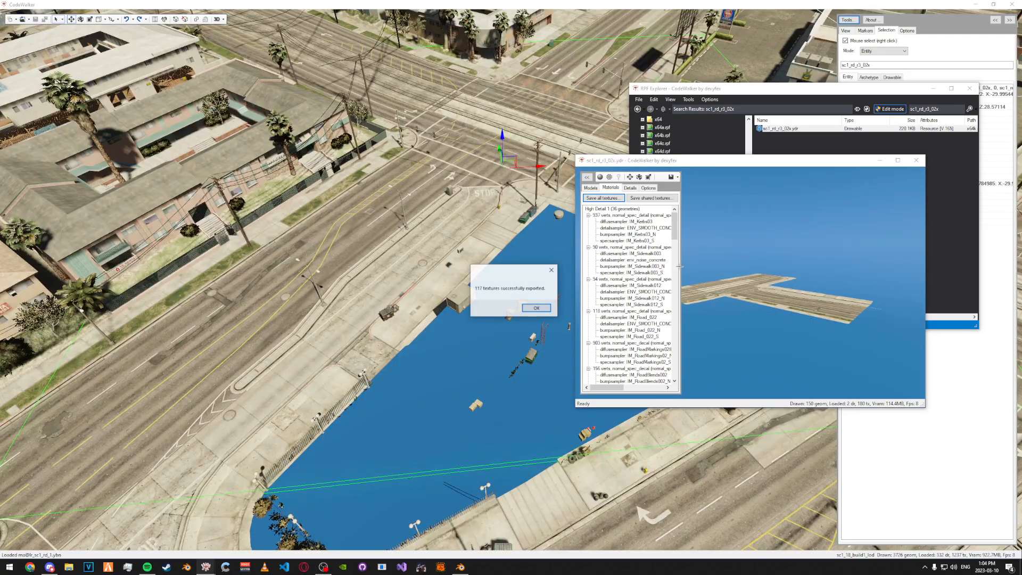
click(532, 307)
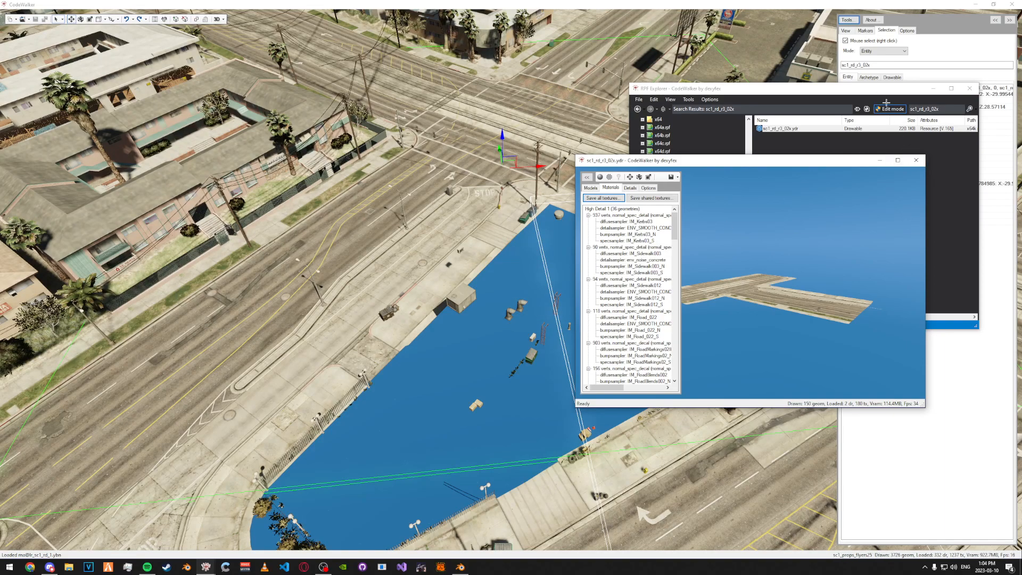
click(915, 160)
click(969, 88)
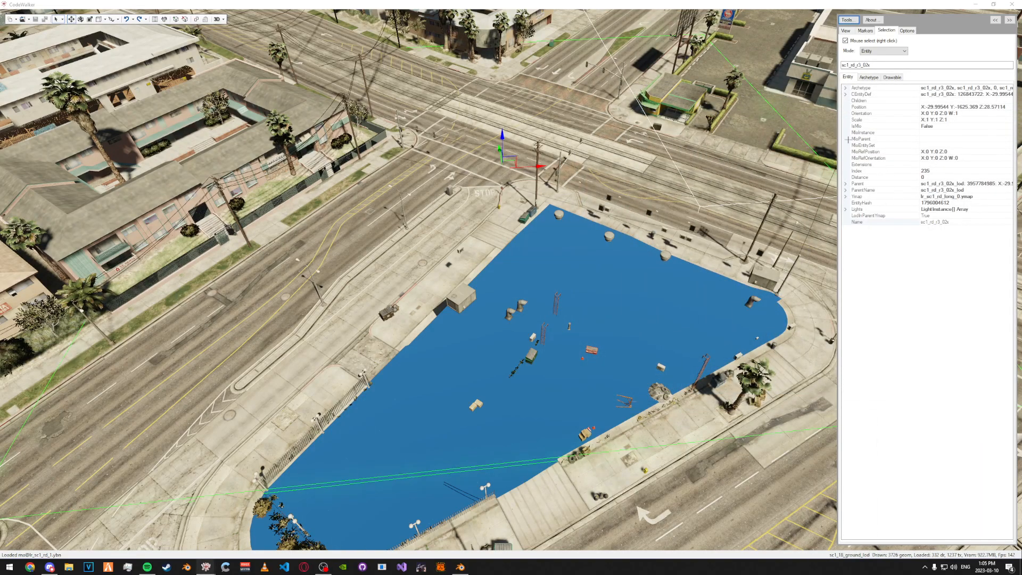
- Copy the road entity's ymap name and search for lr_sc1_rd_long_0.ymap in RPF Explorer
click(975, 197)
drag(943, 197, 921, 197)
key(ctrl+c)
drag(1021, 179, 842, 150)
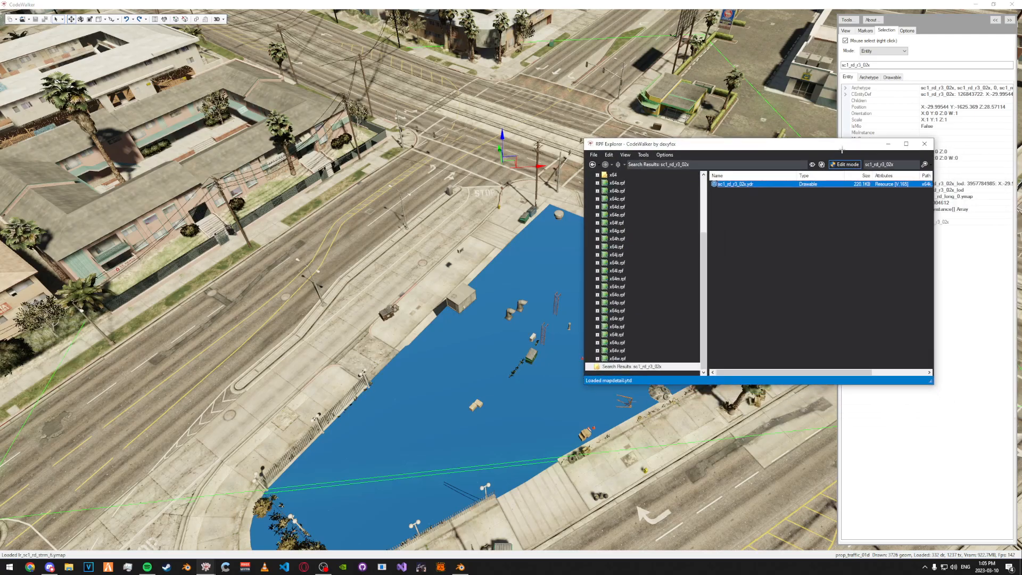
double_click(904, 166)
key(ctrl+v)
click(906, 144)
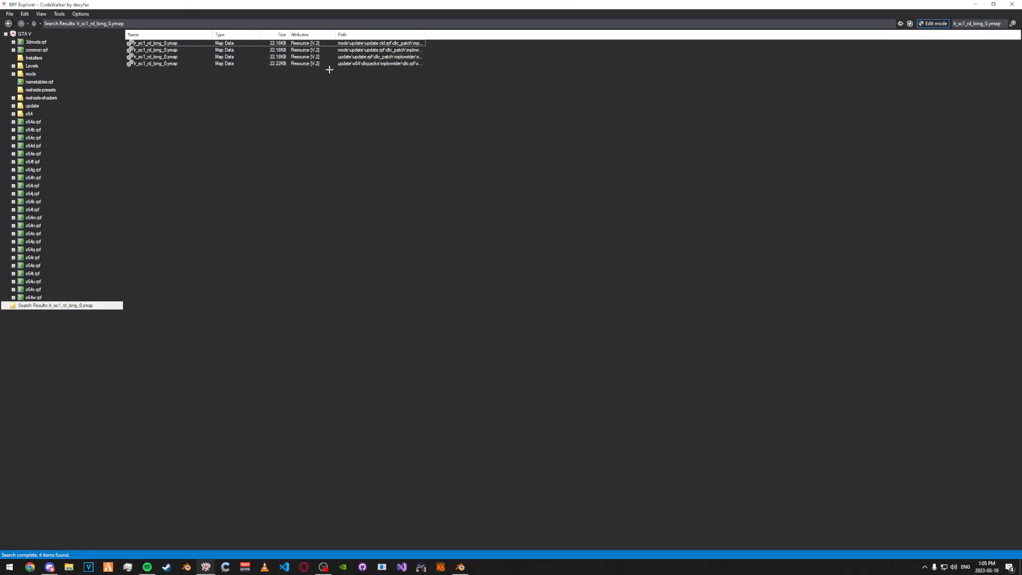
- Export the mplowrider dlcpacks copy of lr_sc1_rd_long_0.ymap as XML into the mapping tutorial folder and return to the world view
click(288, 64)
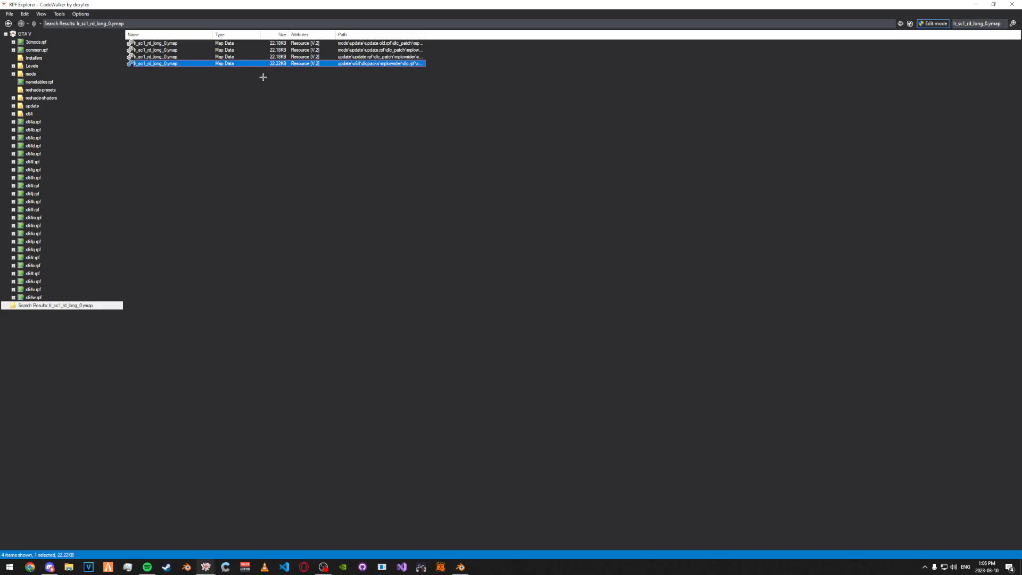
right_click(275, 62)
click(286, 87)
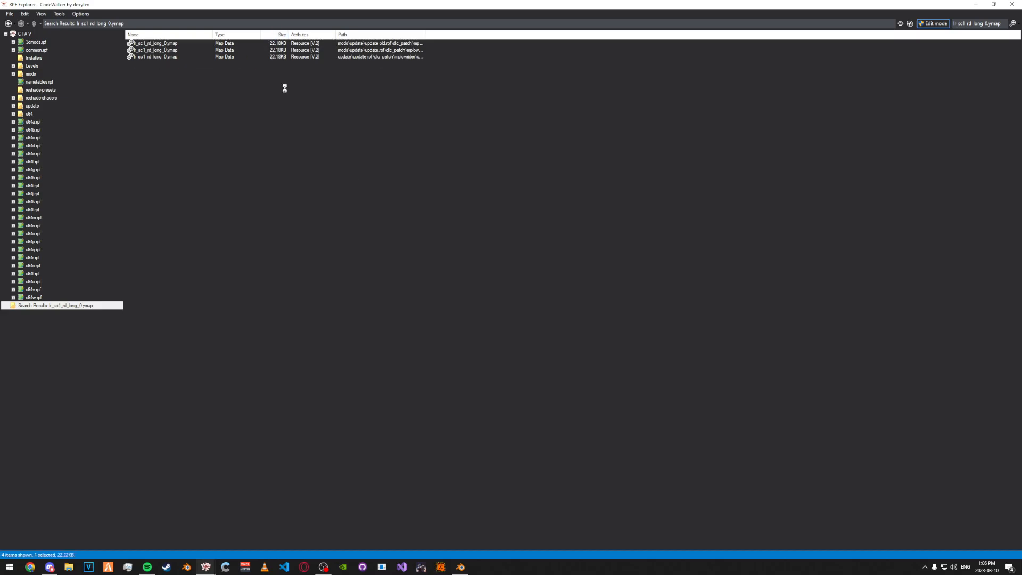
click(252, 20)
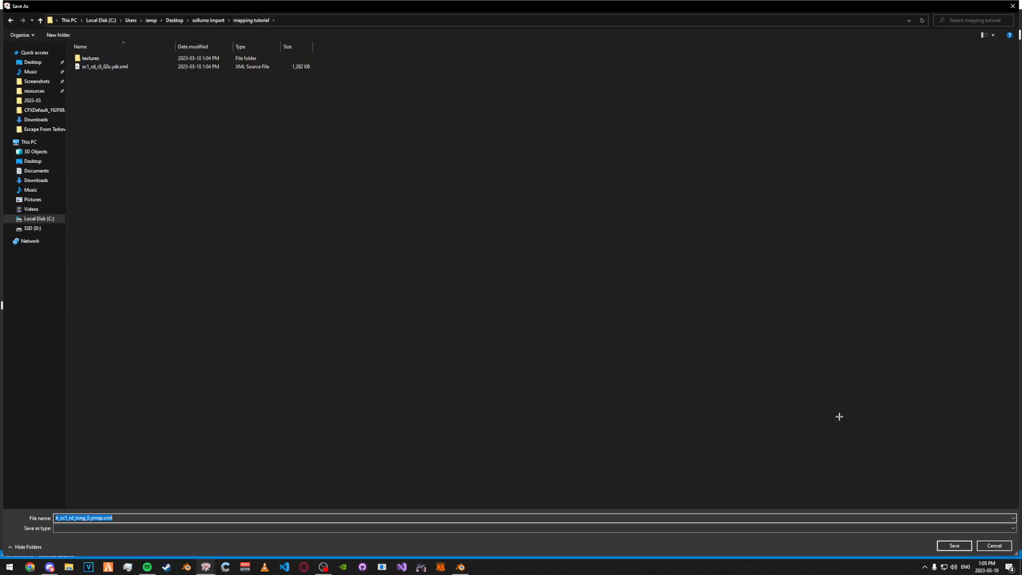
click(946, 545)
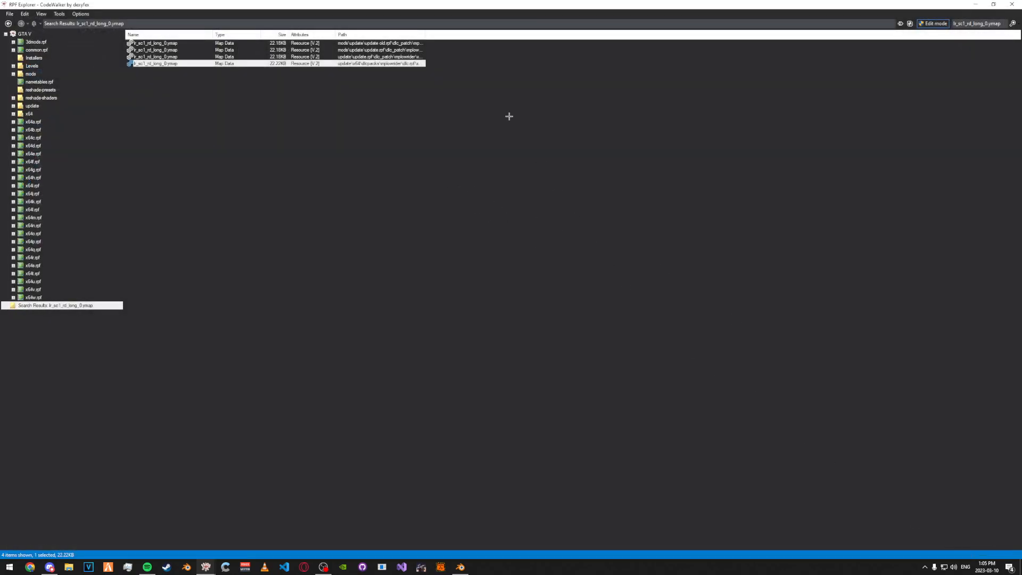
key(super+Down)
key(super+Down)
- Select the road entity sc1_rd_r3_02 on the lot's other side, lift it to check its area, and undo the move
drag(503, 140, 579, 309)
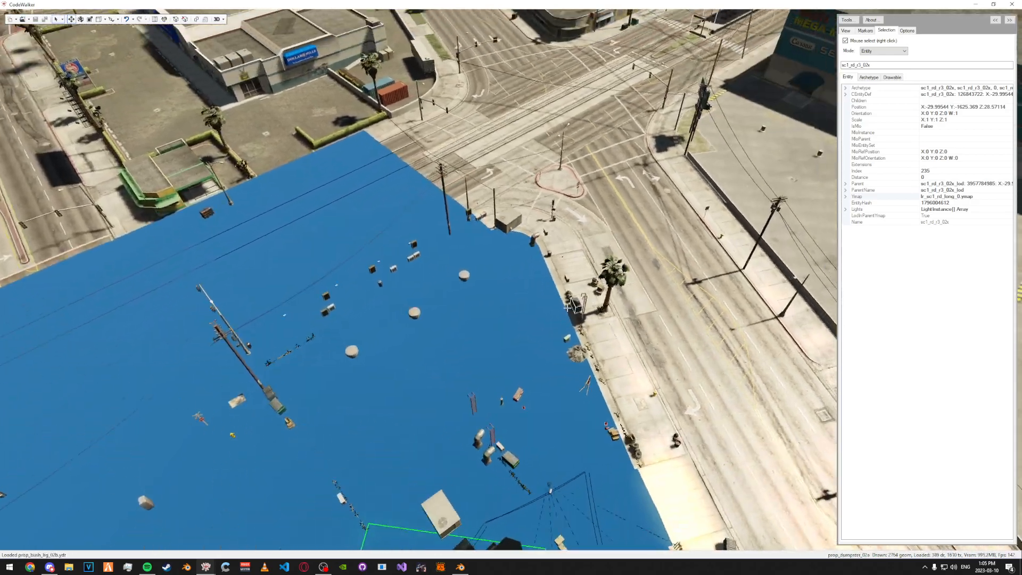
right_click(569, 201)
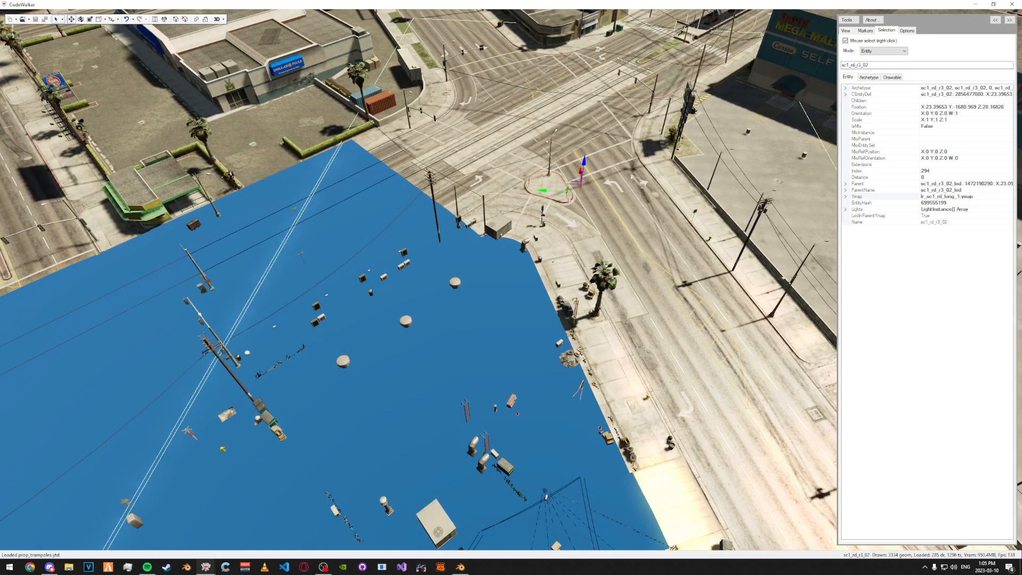
drag(584, 164, 591, 85)
key(ctrl+z)
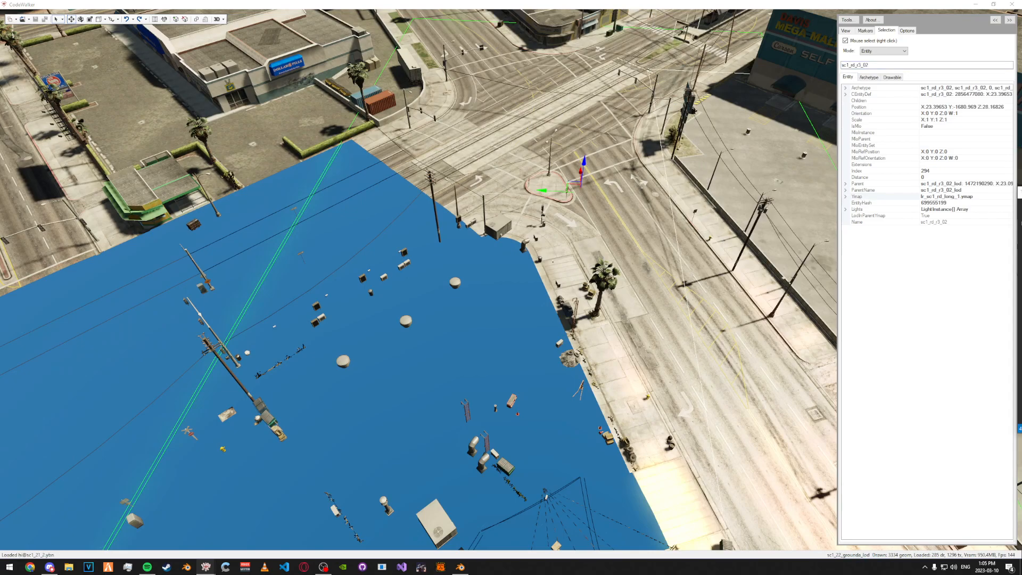
- Search RPF Explorer for sc1_rd_r3_02 and export sc1_rd_r3_02.ydr as XML into the mapping tutorial folder
key(alt+Tab)
click(872, 110)
text(sc1_rd_r3_02)
key(Return)
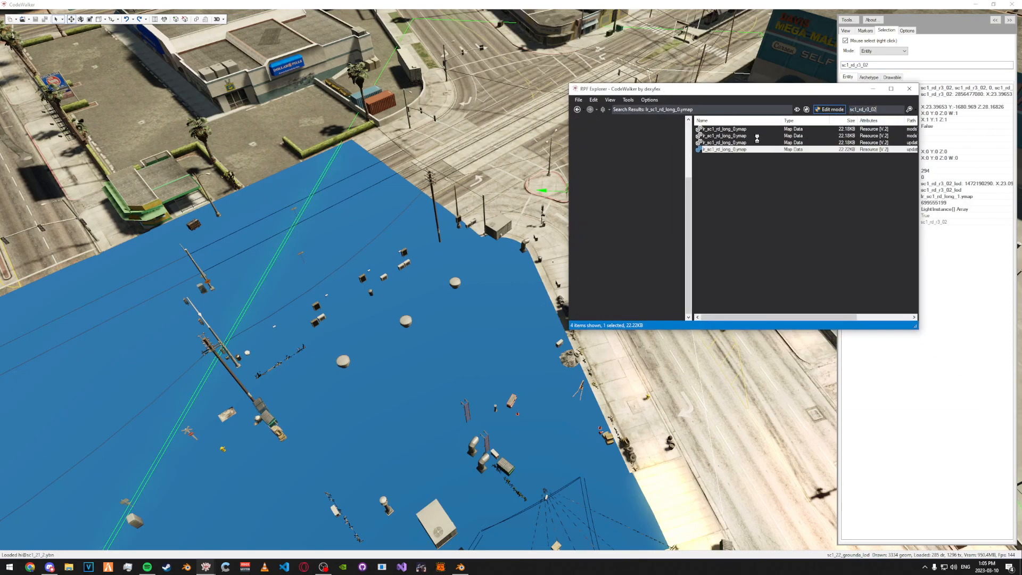
right_click(742, 129)
click(766, 153)
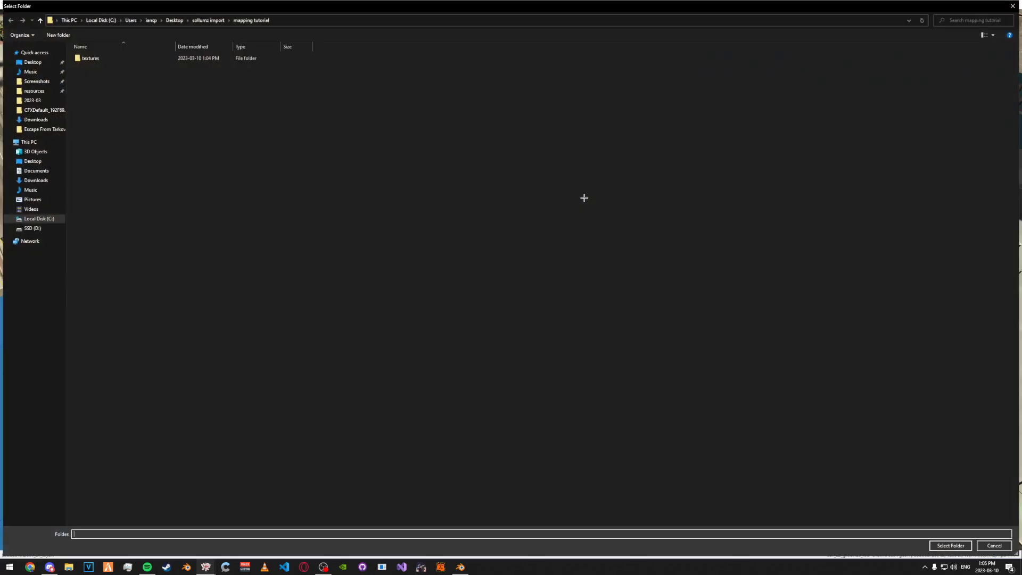
click(950, 545)
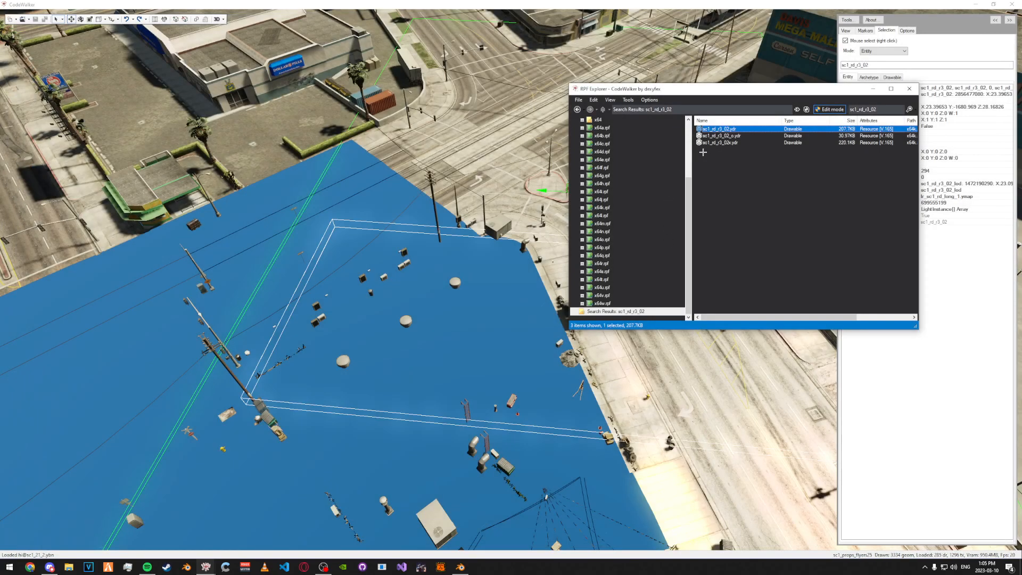
- Open sc1_rd_r3_02.ydr in the model viewer, save all its textures into the mapping tutorial's textures folder, and close the viewer
double_click(743, 129)
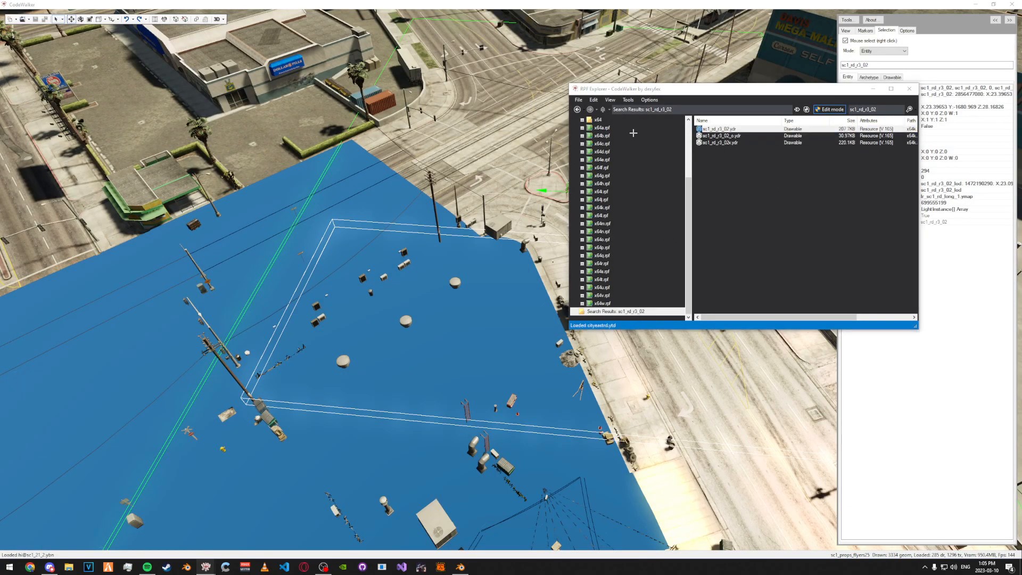
click(512, 125)
click(537, 137)
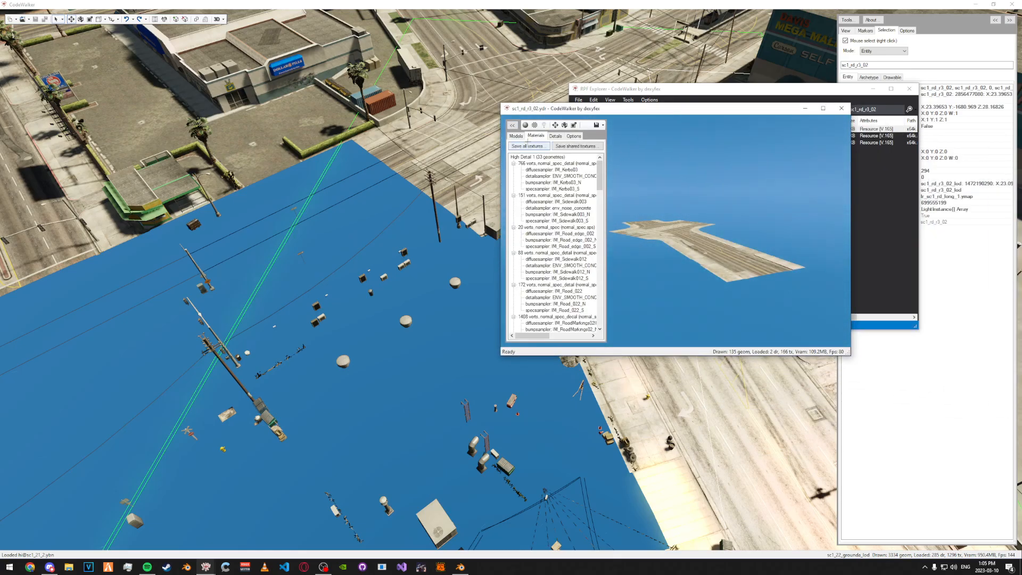
click(528, 145)
double_click(131, 58)
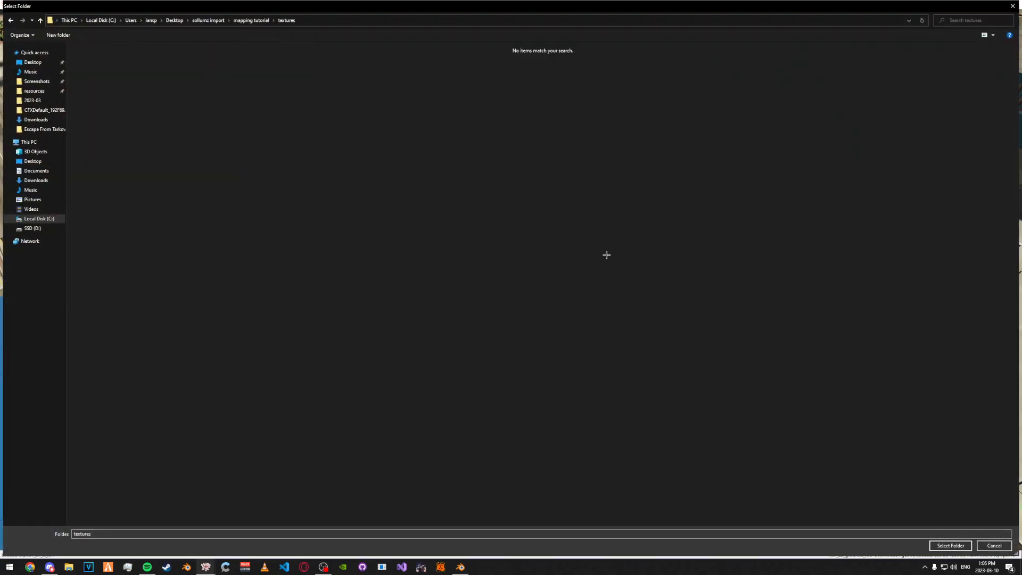
click(950, 545)
click(536, 308)
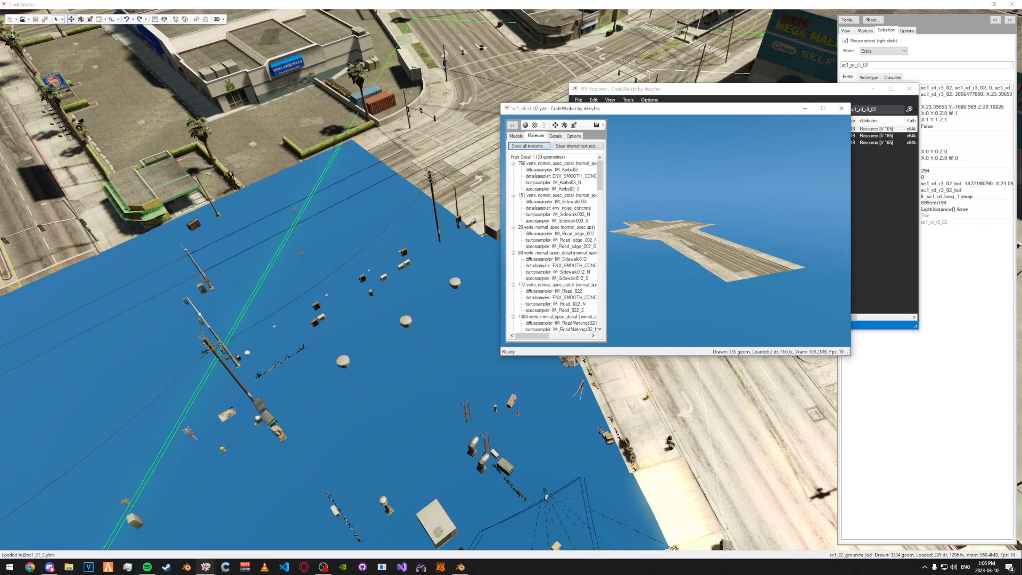
click(840, 109)
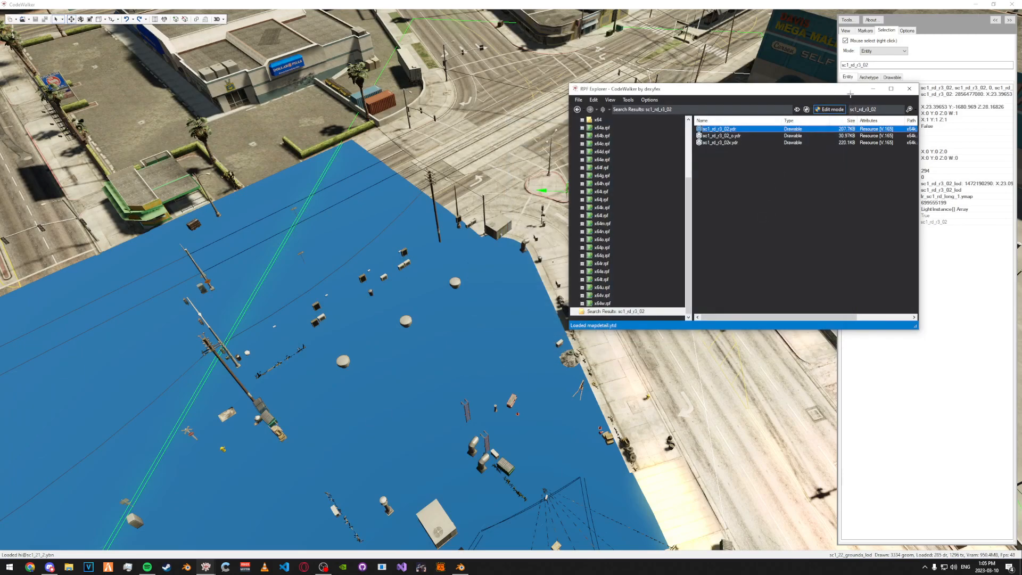
- Copy the sc1_rd_r3_02 entity's ymap name and search RPF Explorer for lr_sc1_rd_long_1.ymap
click(708, 373)
click(876, 197)
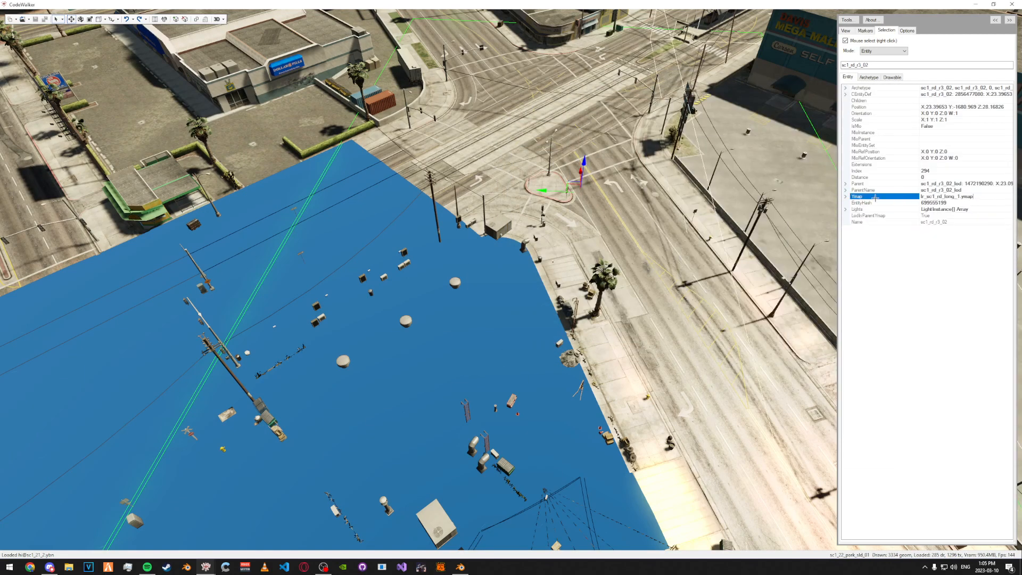
drag(949, 198, 721, 121)
key(ctrl+c)
key(alt+Tab)
double_click(895, 141)
key(ctrl+v)
key(Return)
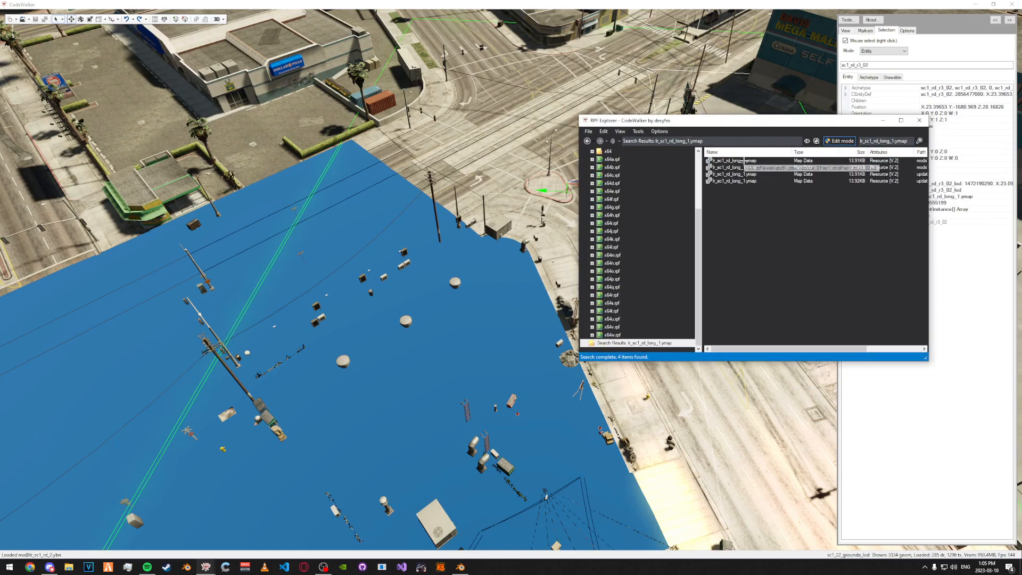
- Export the mplowrider dlcpacks copy of lr_sc1_rd_long_1.ymap as XML into the mapping tutorial folder
double_click(889, 125)
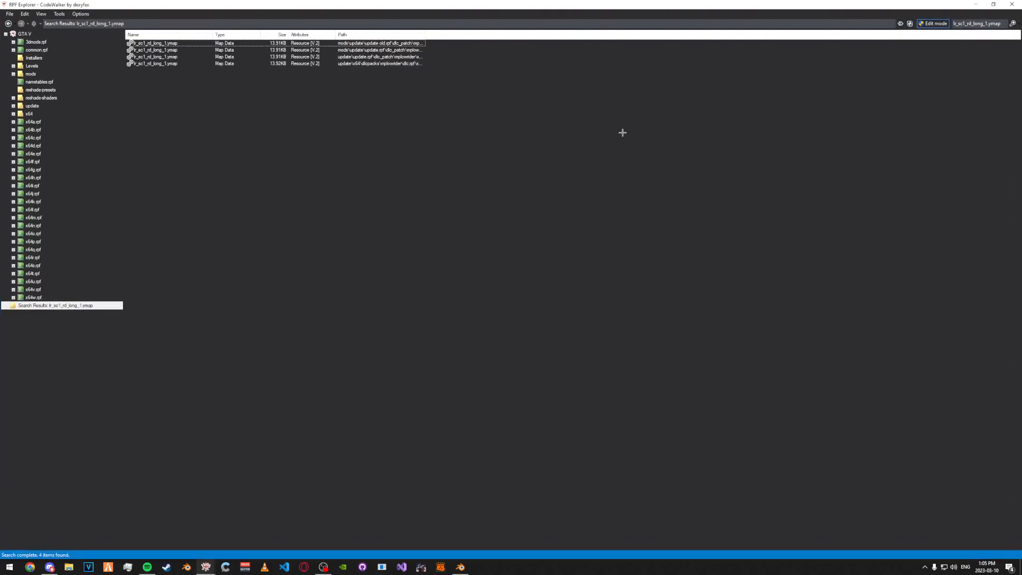
right_click(365, 64)
click(374, 91)
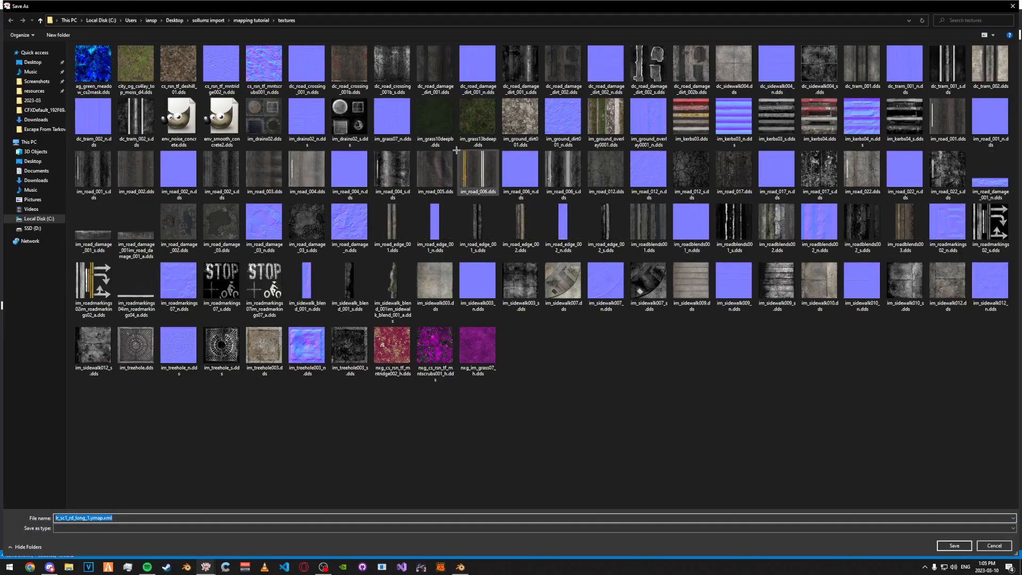
click(250, 22)
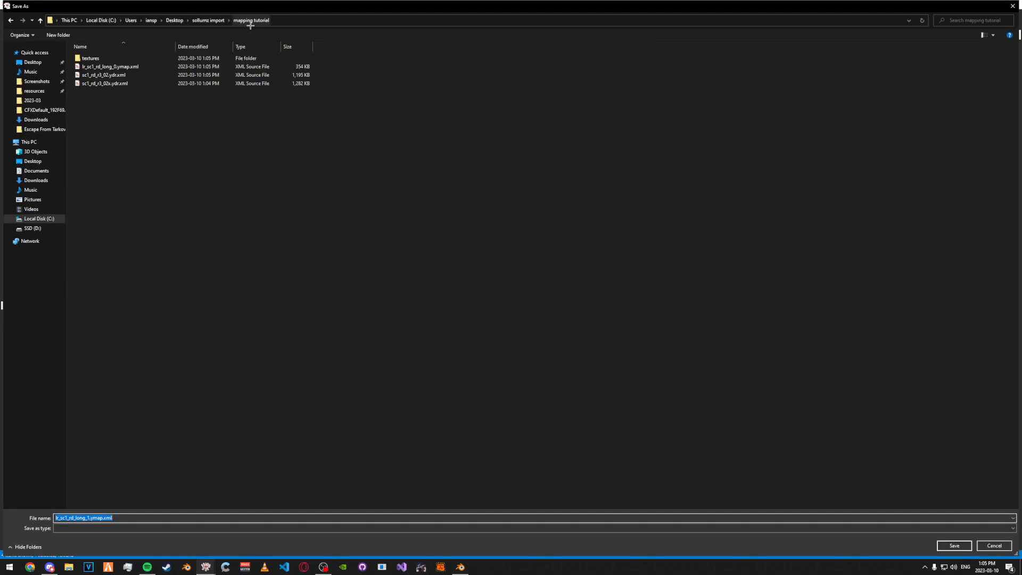
click(954, 545)
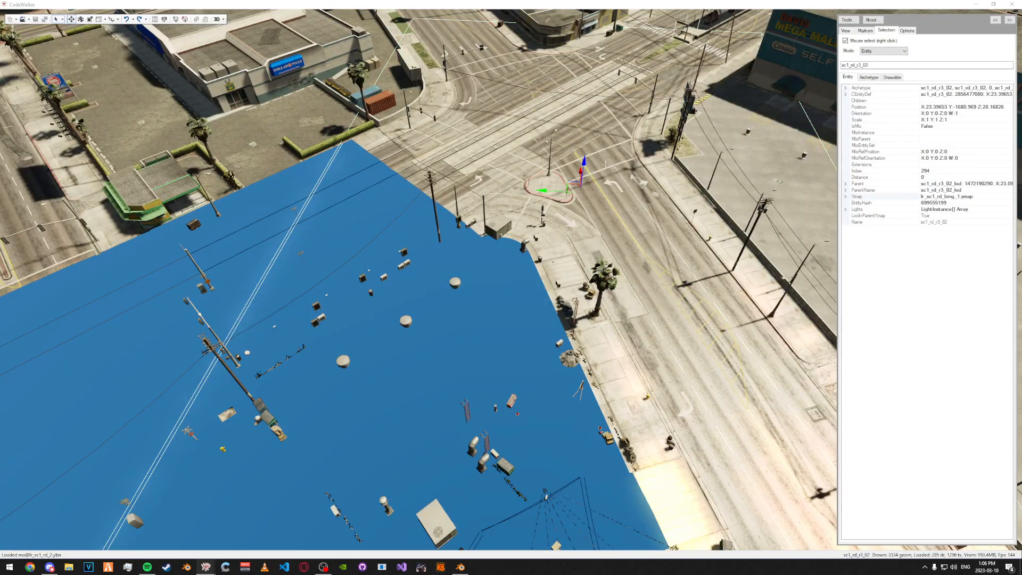
- Select the road entity sc1_rd_r3_01 beside the palm-tree median, lift it to check its area, and undo the move
drag(585, 161, 527, 447)
drag(591, 346, 748, 313)
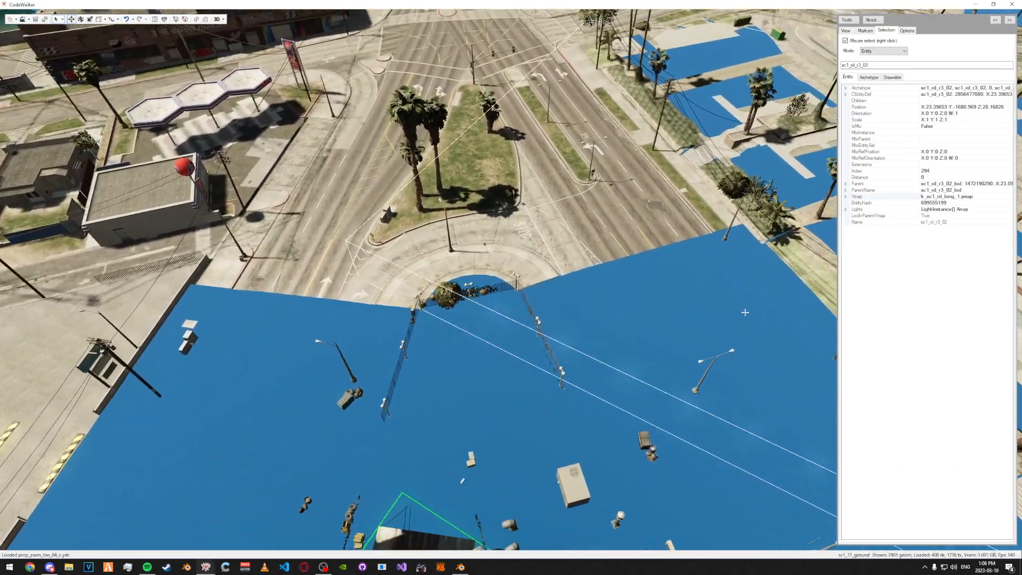
right_click(559, 213)
drag(470, 55, 470, 6)
key(ctrl+z)
- Search RPF Explorer for sc1_rd_r3_01 and export sc1_rd_r3_01.ydr as XML into the mapping tutorial folder
drag(871, 66, 751, 66)
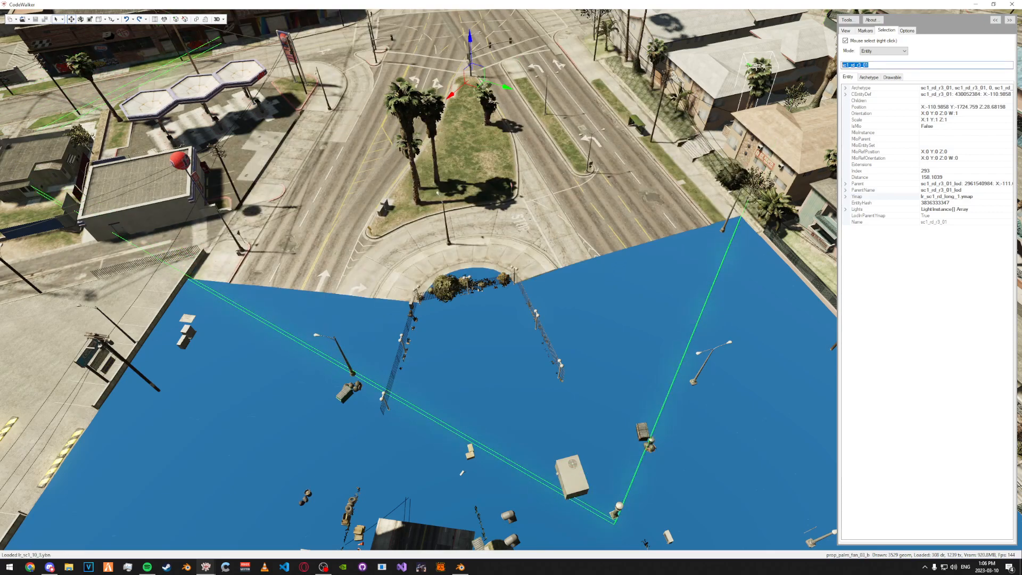
drag(1021, 197, 797, 126)
click(969, 146)
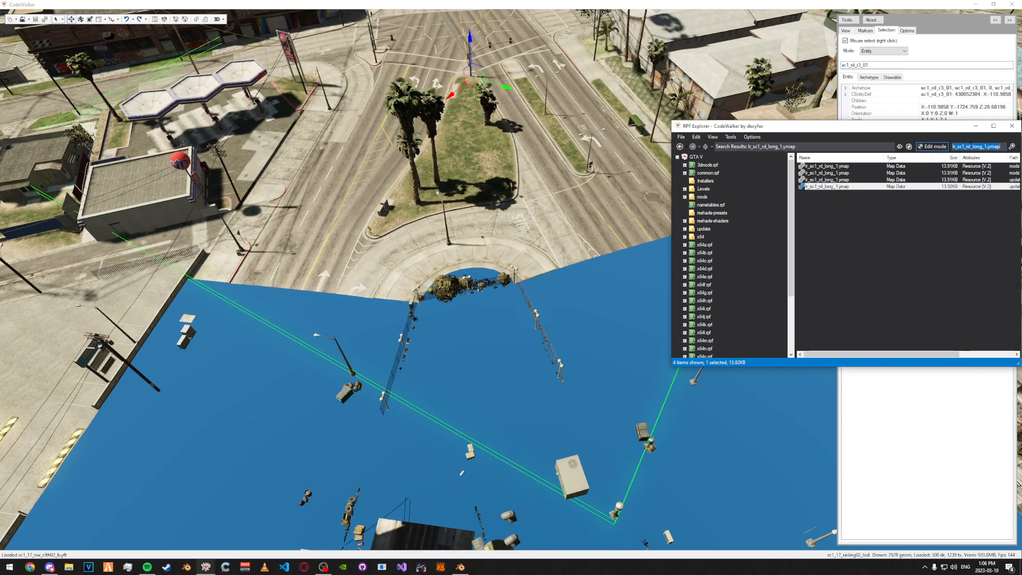
key(ctrl+v)
click(855, 166)
right_click(841, 166)
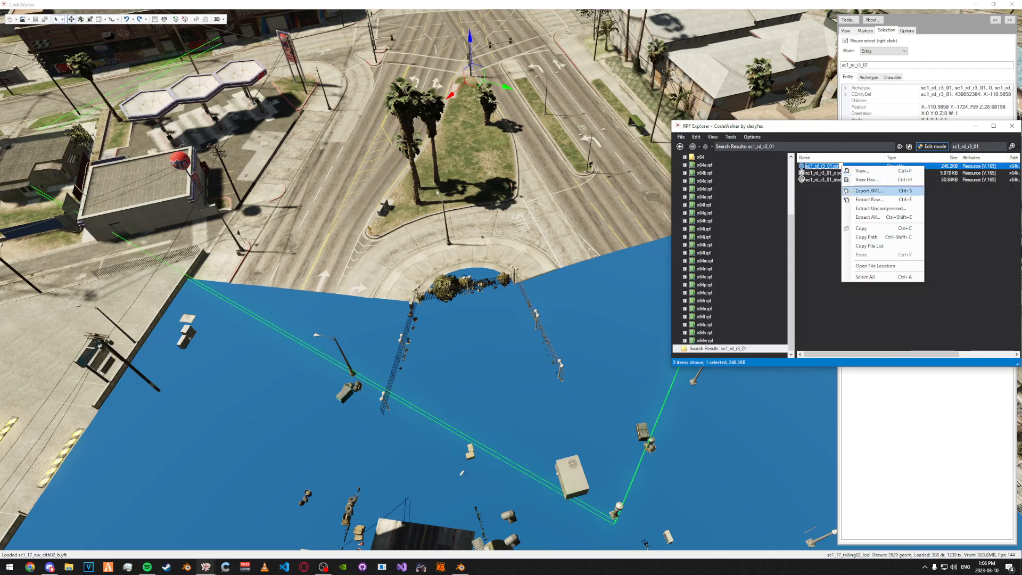
click(852, 181)
click(964, 546)
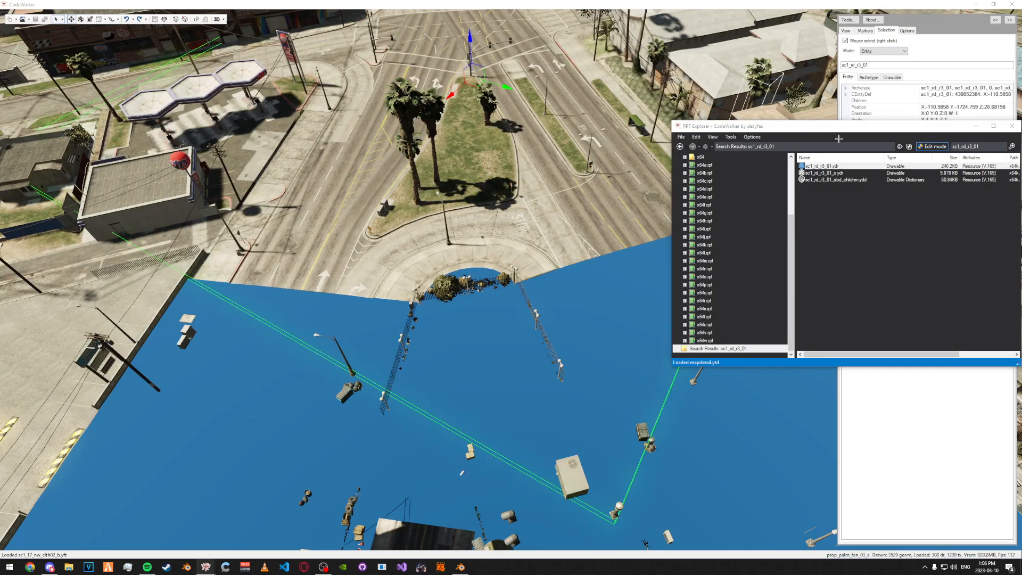
- Open sc1_rd_r3_01.ydr in the model viewer, save all its textures into the textures folder, and close the viewer
double_click(822, 165)
click(557, 136)
click(587, 147)
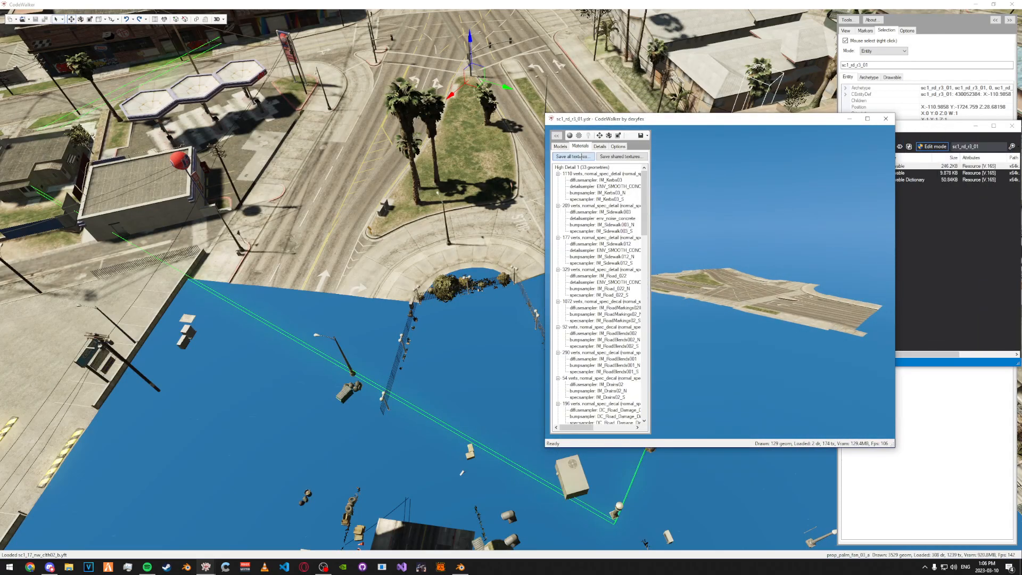
click(574, 156)
double_click(115, 58)
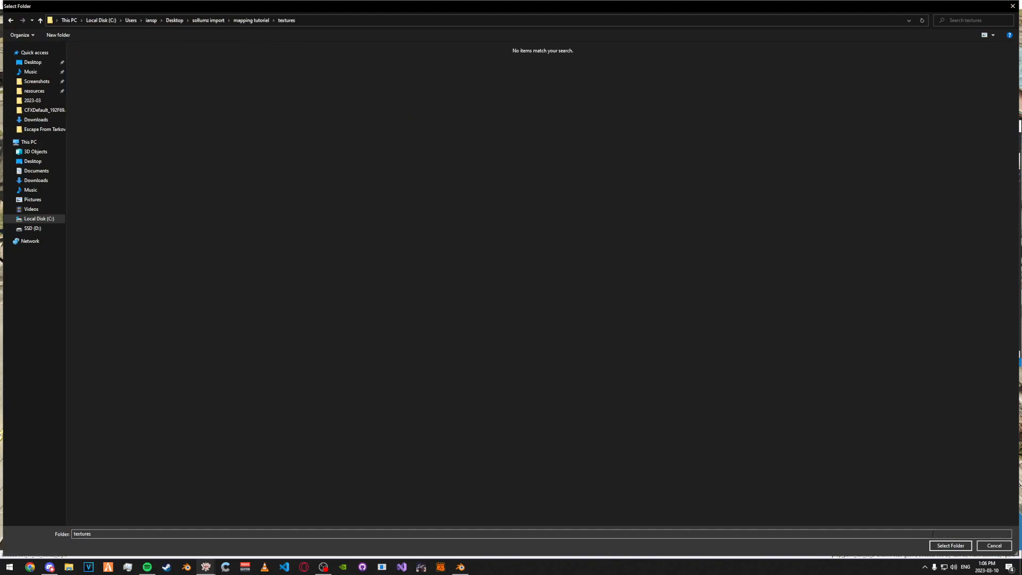
click(950, 545)
click(528, 298)
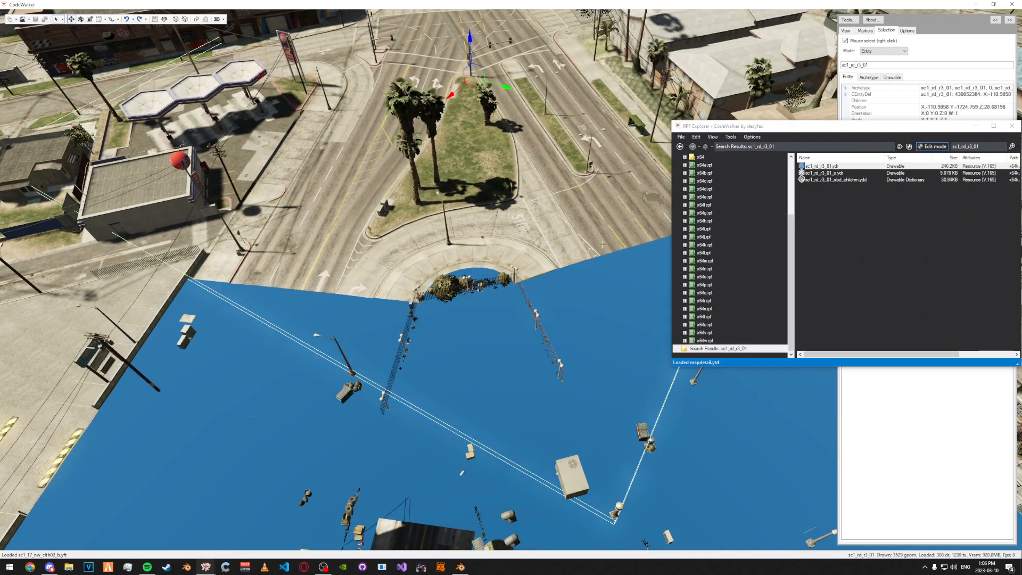
key(alt+Tab)
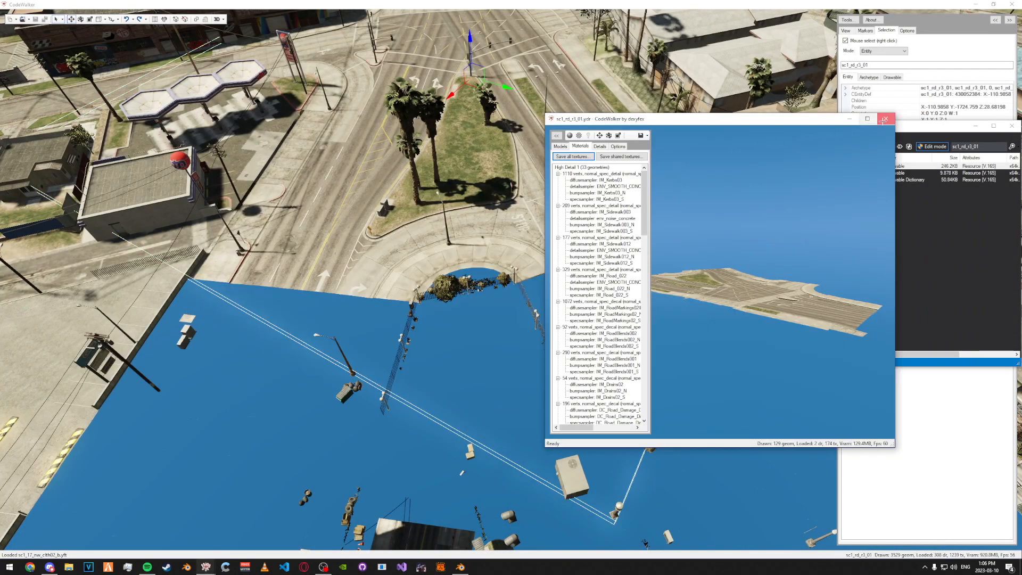
click(885, 118)
- Copy the ymap name of the sc1_rd_r3_01 entity and search RPF Explorer for lr_sc1_rd_long_1.ymap
drag(869, 126, 567, 90)
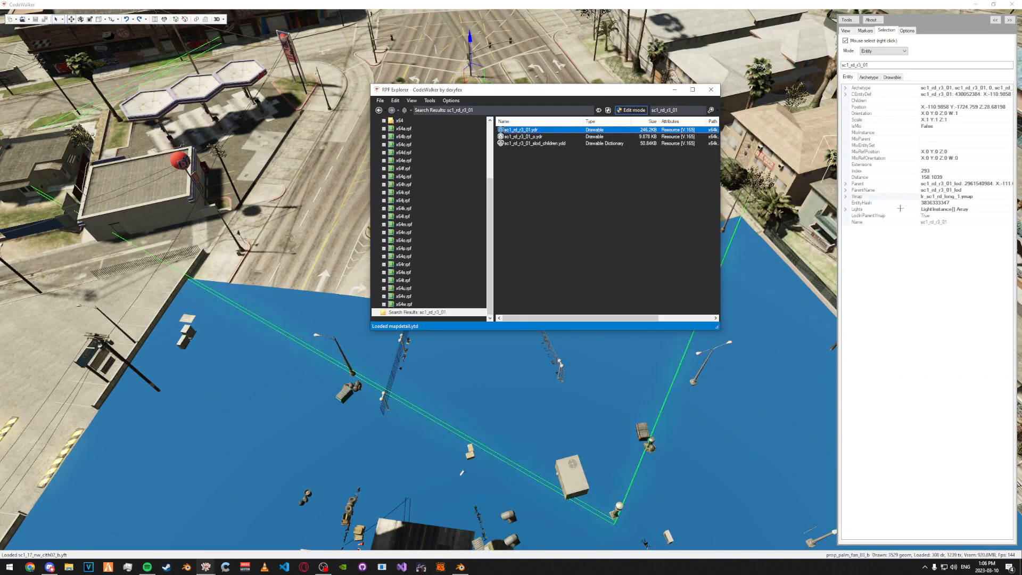
click(966, 197)
key(Down)
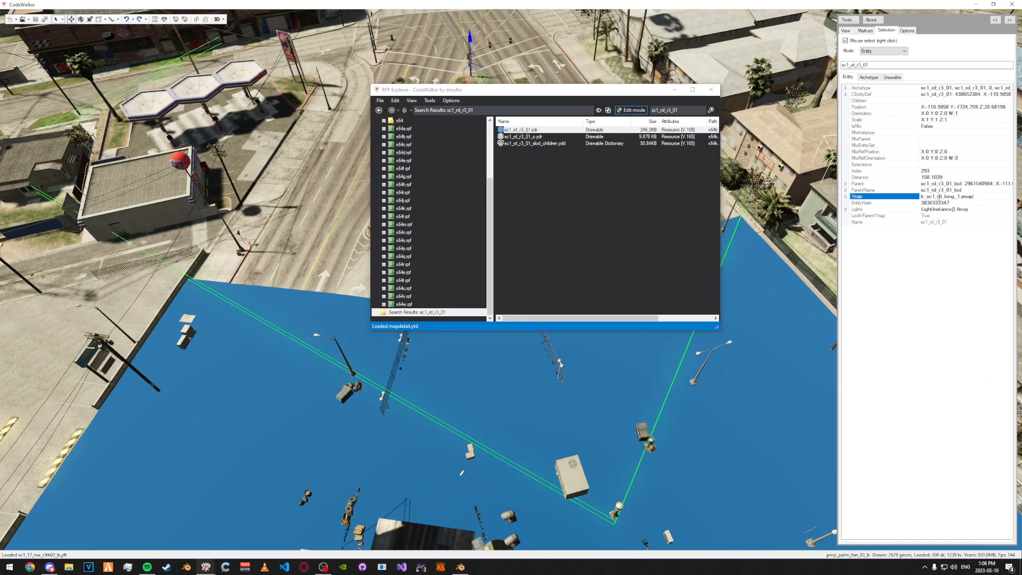
click(924, 197)
key(ctrl+c)
double_click(670, 109)
key(ctrl+v)
key(Return)
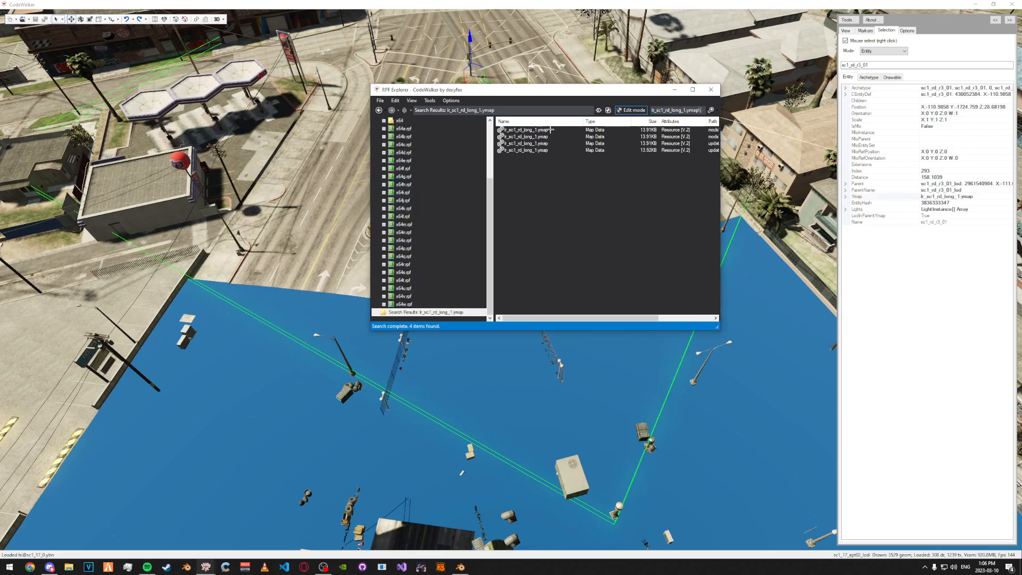
- Widen the search results to read the file paths and export the mplowrider dlcpacks lr_sc1_rd_long_1.ymap as XML again under the same name
drag(615, 94, 615, 68)
drag(679, 302, 679, 390)
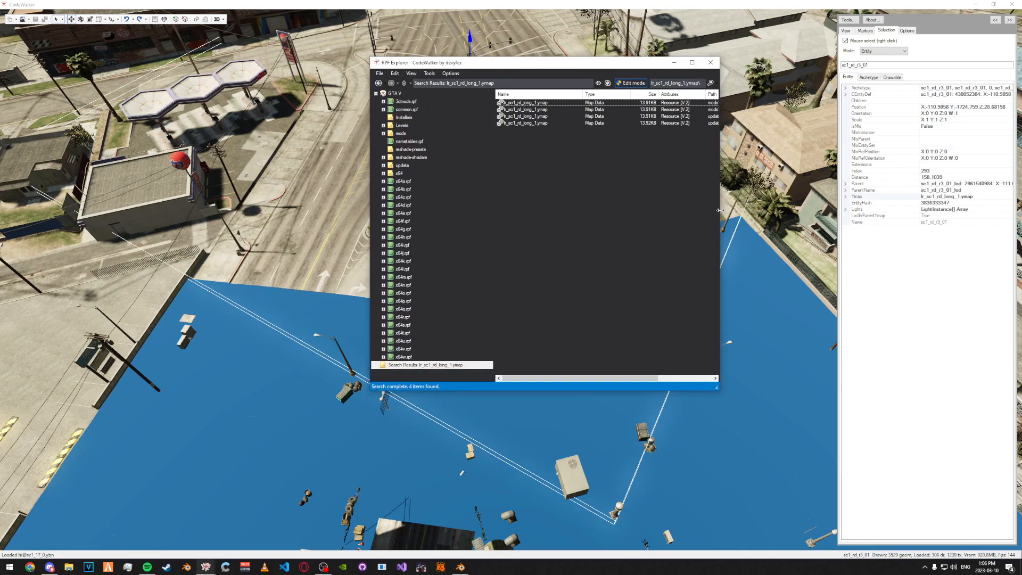
drag(719, 210, 799, 210)
right_click(706, 122)
click(721, 151)
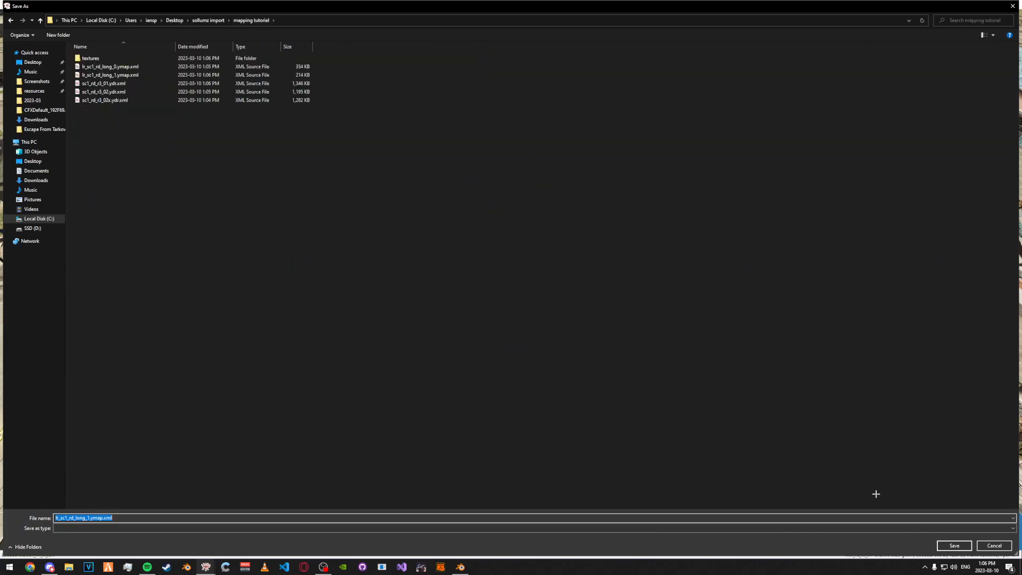
key(Return)
click(530, 283)
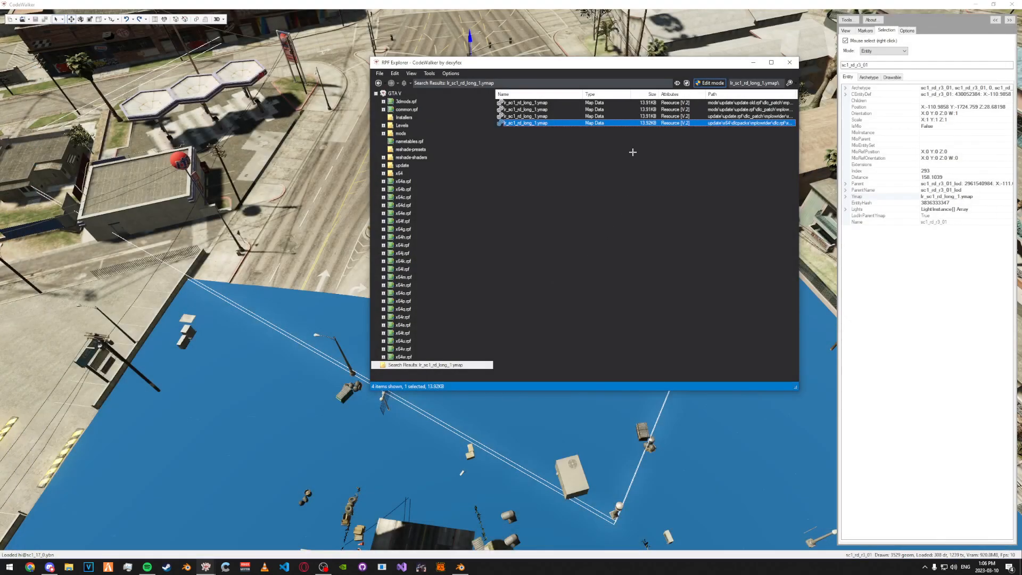
- Return to the world view and undo the earlier moves to restore the Mosley Auto Service building and its lot
drag(469, 43, 715, 198)
key(d)
key(ctrl+z)
key(ctrl+z)
key(ctrl+z)
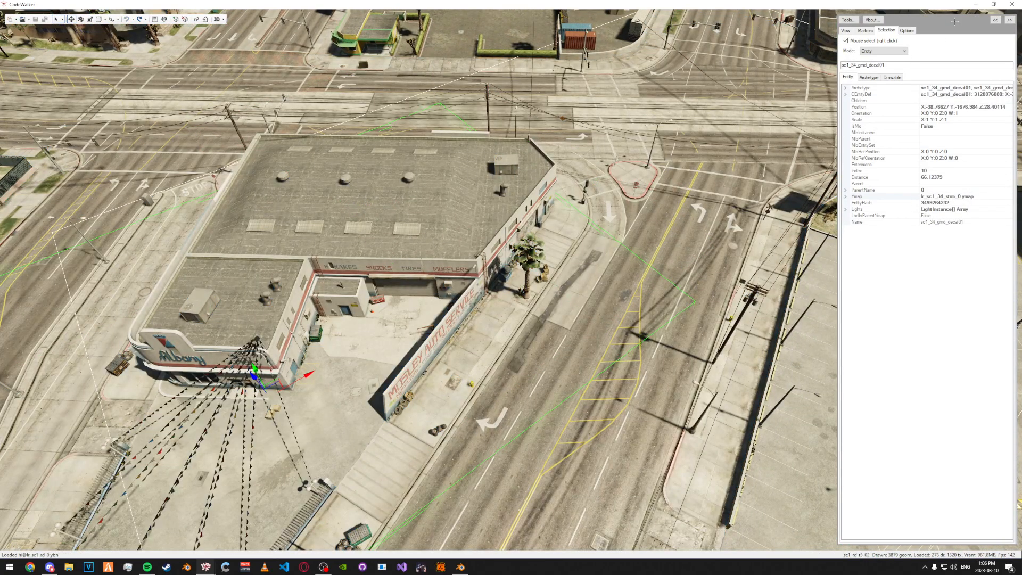
- Switch to Blender, dismiss the splash screen and show the Sollumz Tools beside the empty scene
click(976, 4)
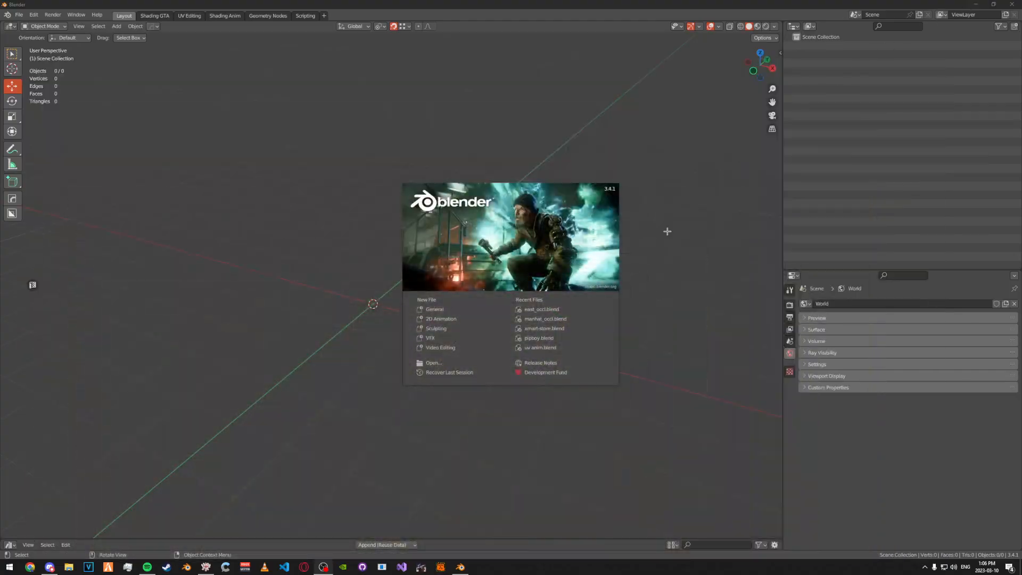
click(704, 217)
key(n)
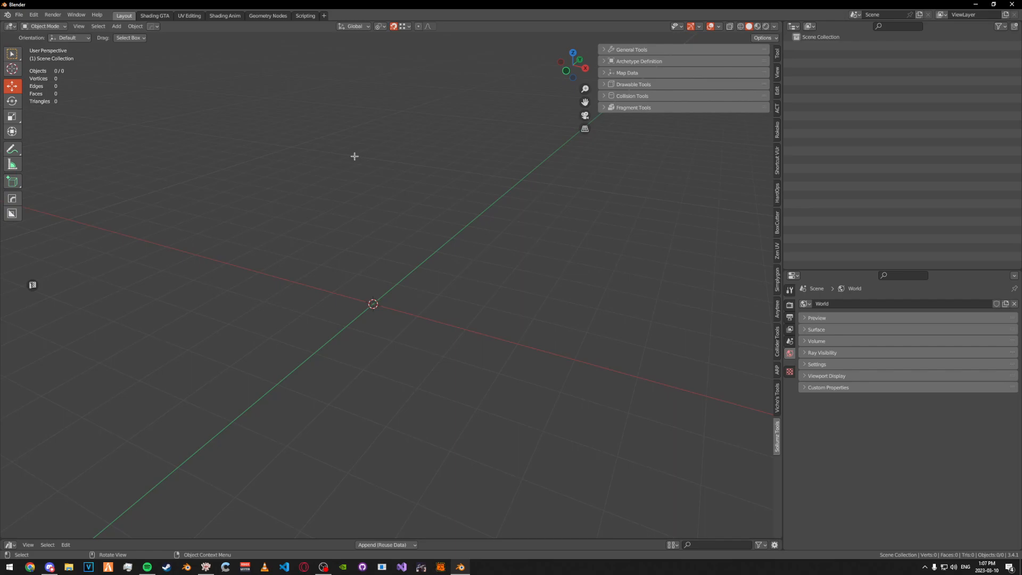
right_click(217, 185)
click(618, 48)
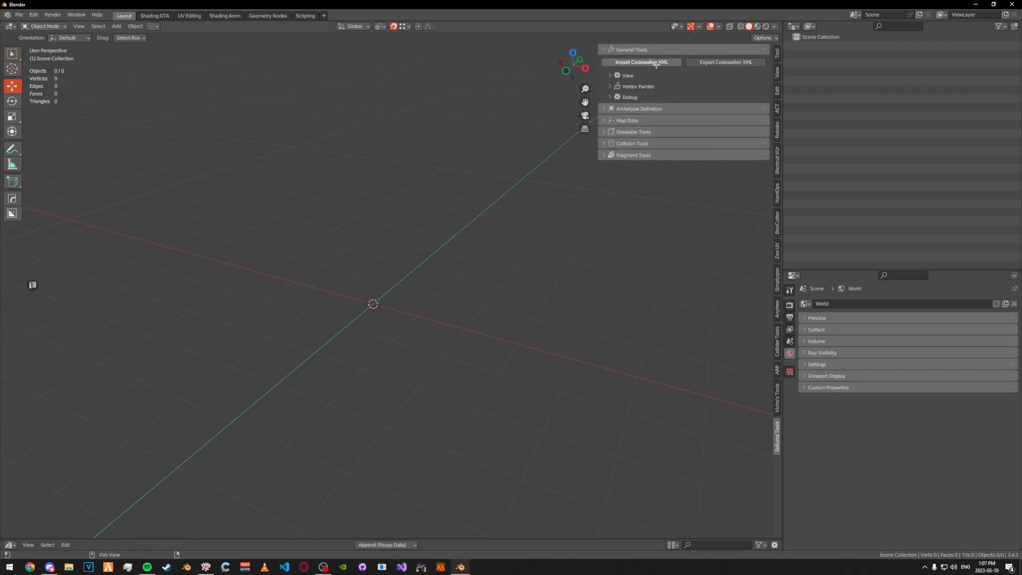
click(618, 47)
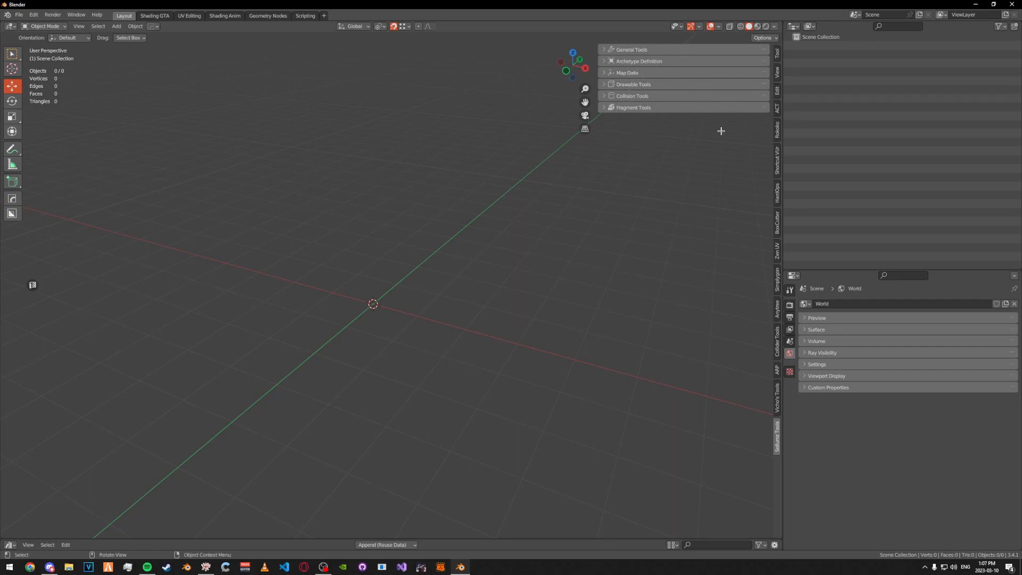
click(621, 72)
click(621, 72)
- Import sc1_rd_r3_01.ydr.xml, sc1_rd_r3_02.ydr.xml and sc1_rd_r3_02x.ydr.xml from the mapping tutorial folder with Sollumz
click(626, 53)
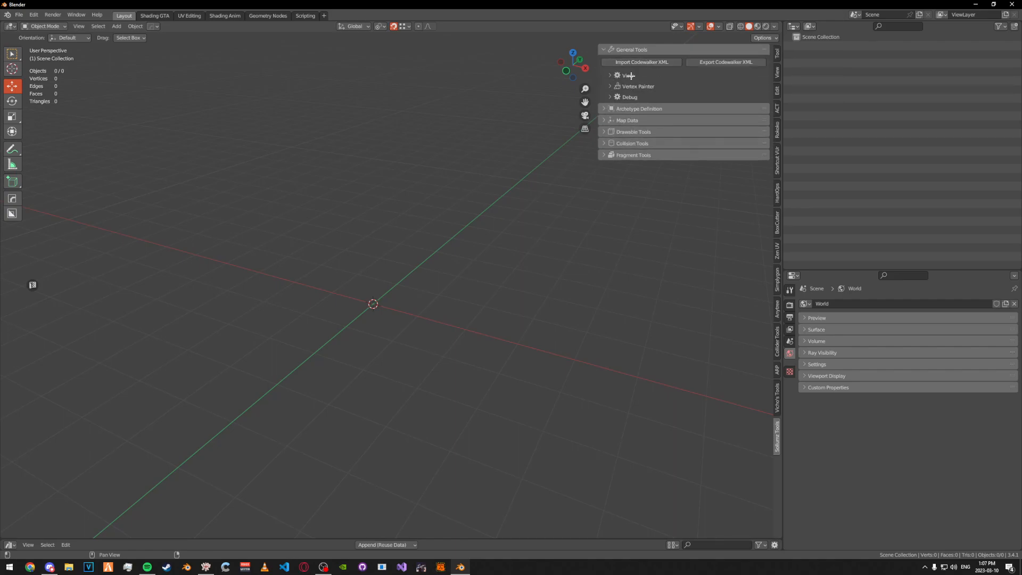
click(641, 63)
click(295, 353)
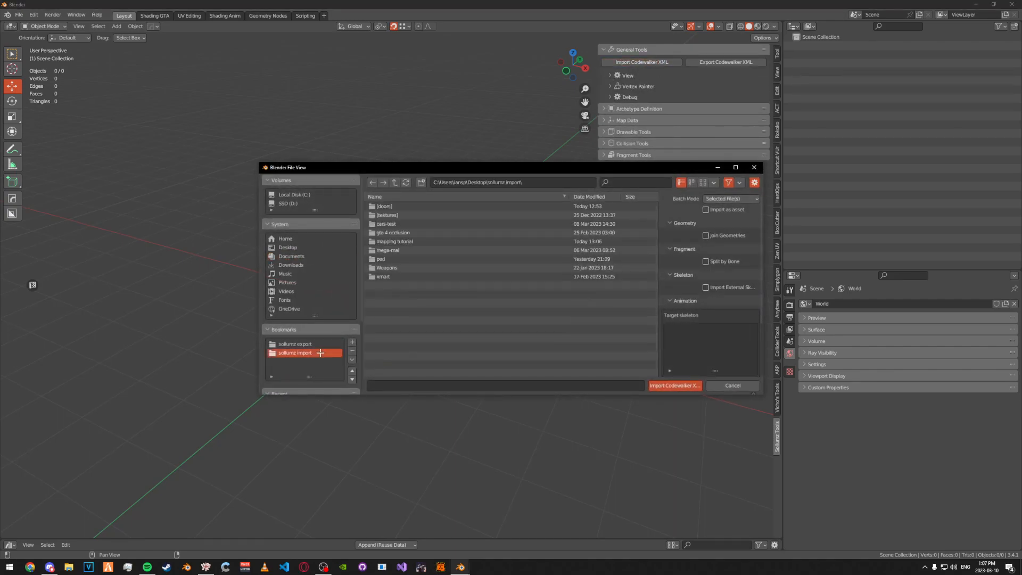
click(396, 242)
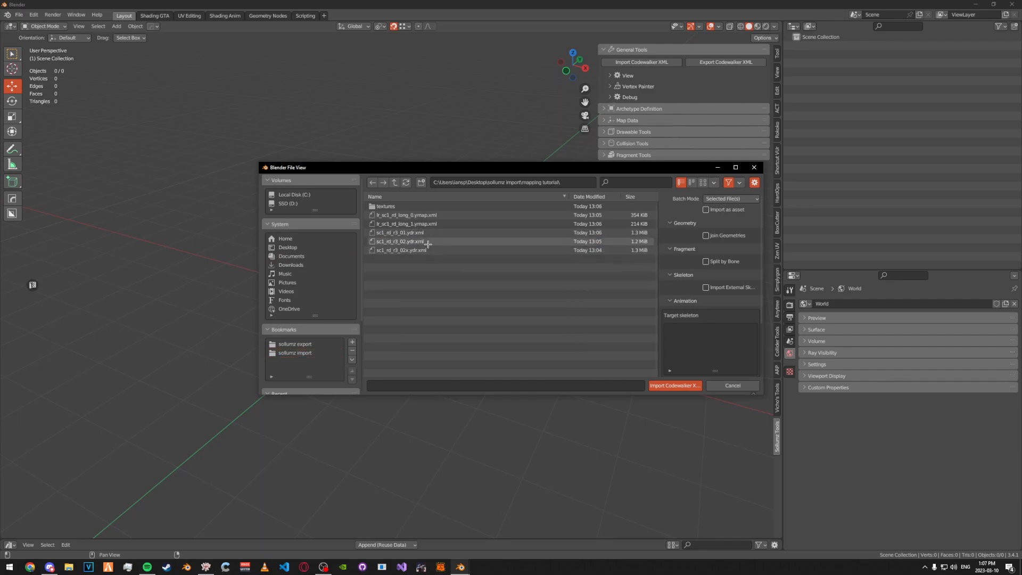
drag(426, 257, 426, 232)
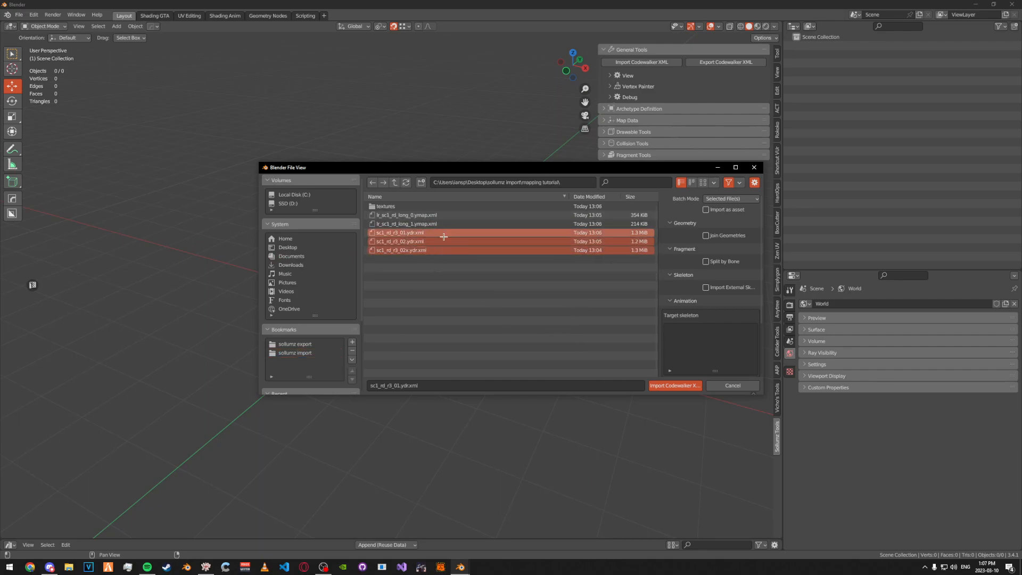
click(671, 386)
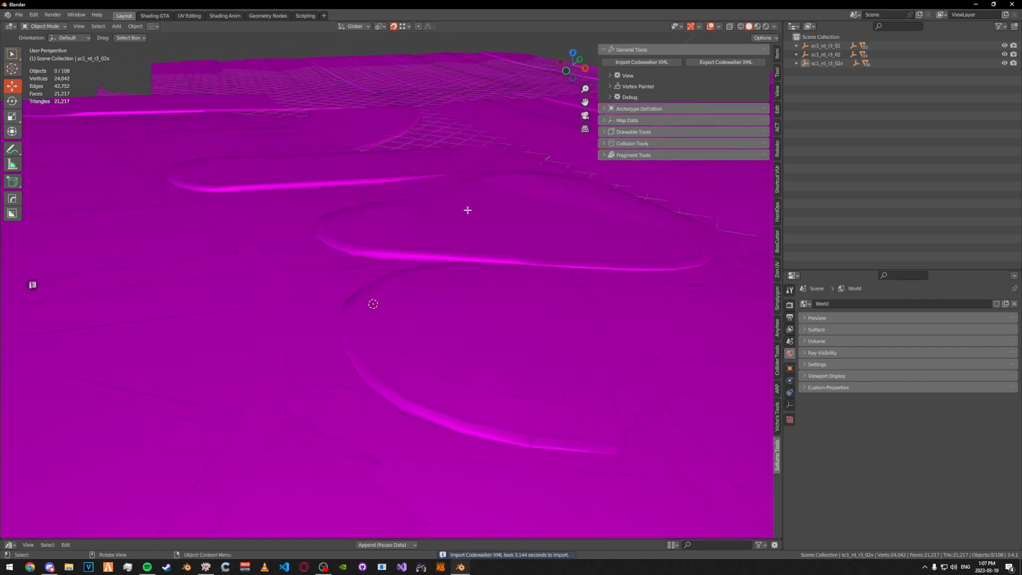
- Relink the missing textures of the imported roads using the textures folder inside mapping tutorial
key(n)
scroll(467, 210, down, 15)
mouse_move(458, 214)
middle_down()
mouse_move(464, 235)
mouse_move(465, 219)
middle_up()
key(v)
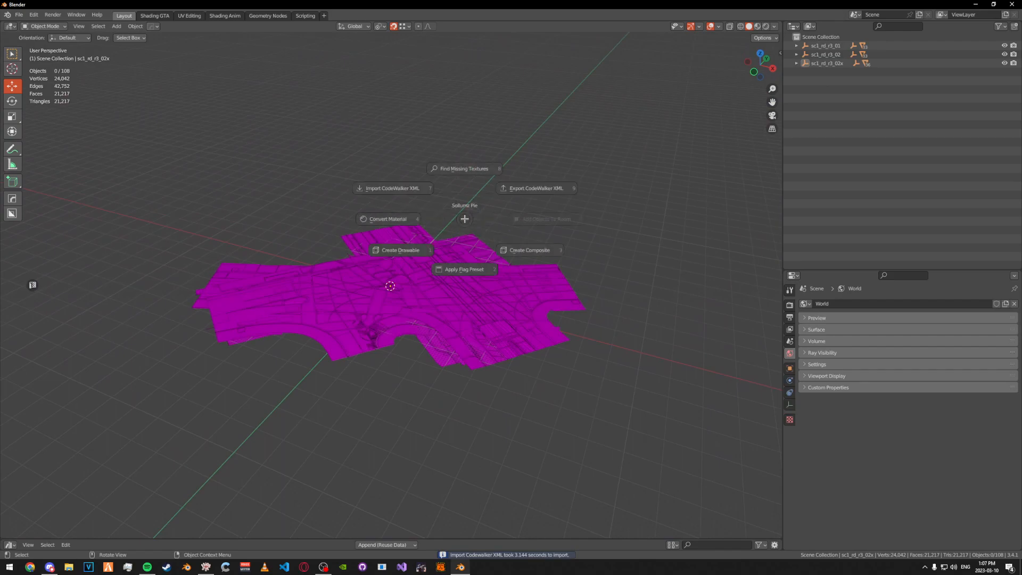
click(461, 169)
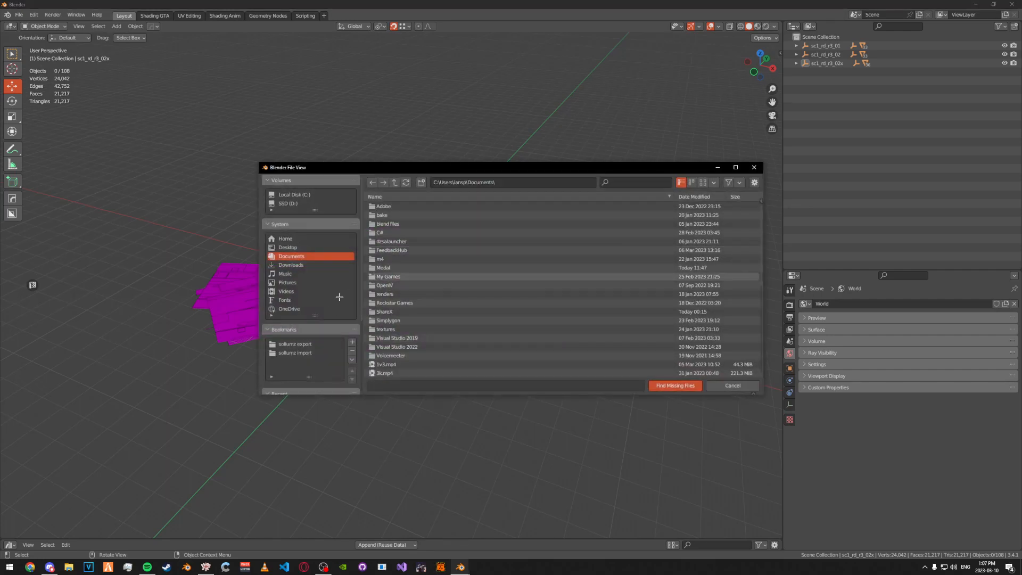
click(328, 352)
double_click(395, 241)
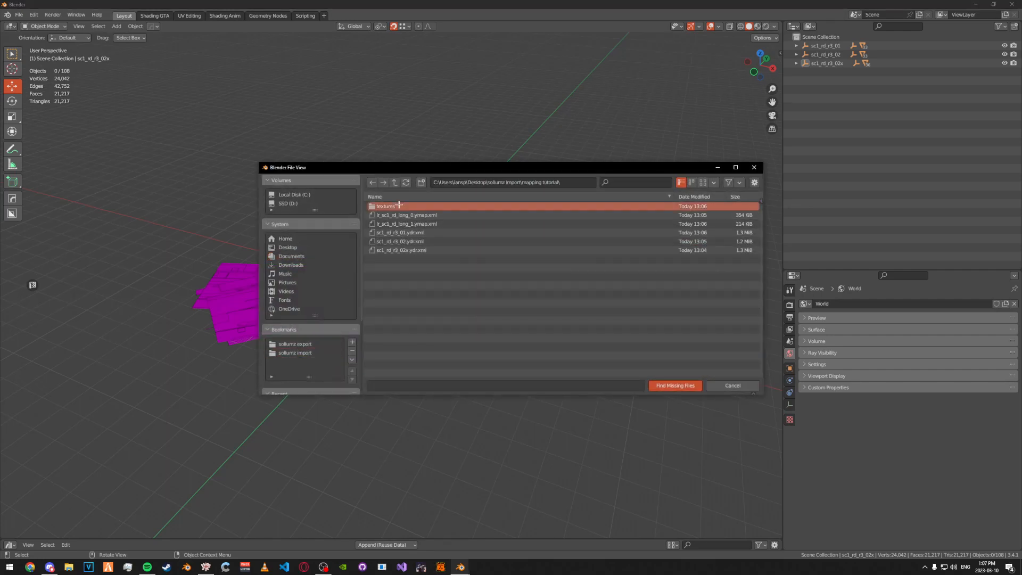
double_click(495, 206)
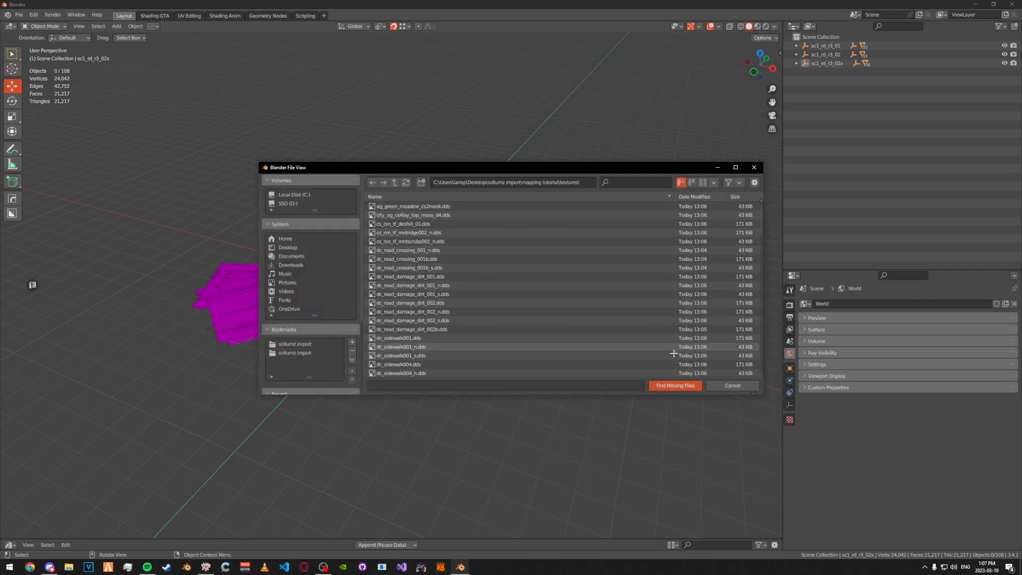
click(659, 387)
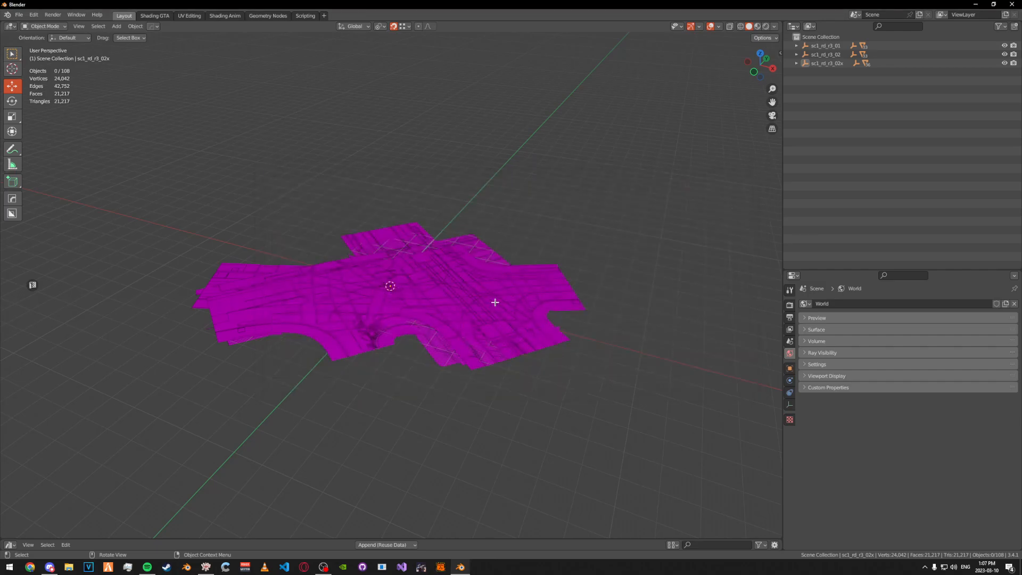
- Import lr_sc1_rd_long_0.ymap.xml and lr_sc1_rd_long_1.ymap.xml into the scene with Sollumz and hide the sidebar
middle_drag(518, 238, 480, 229)
key(n)
click(642, 62)
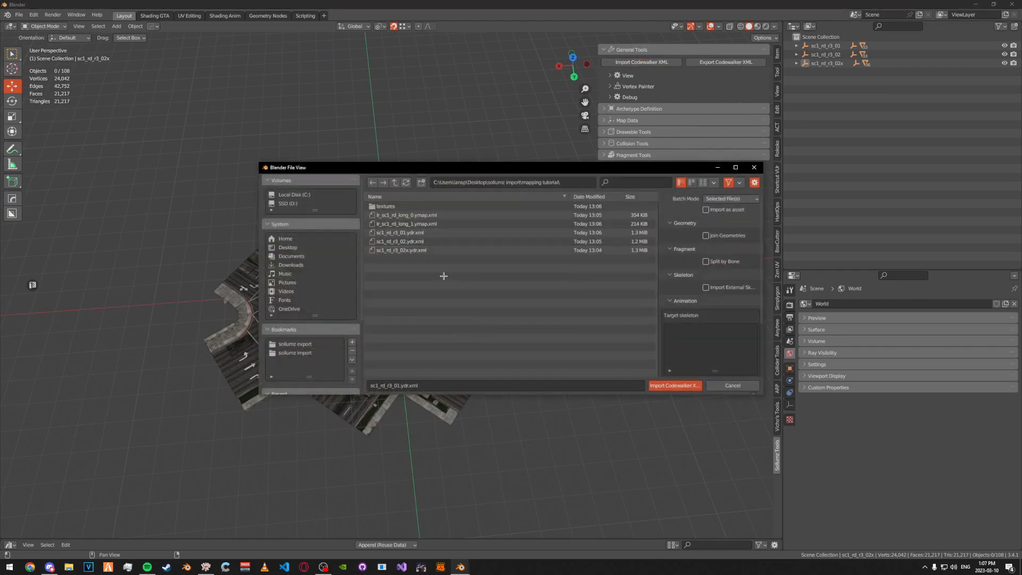
double_click(463, 214)
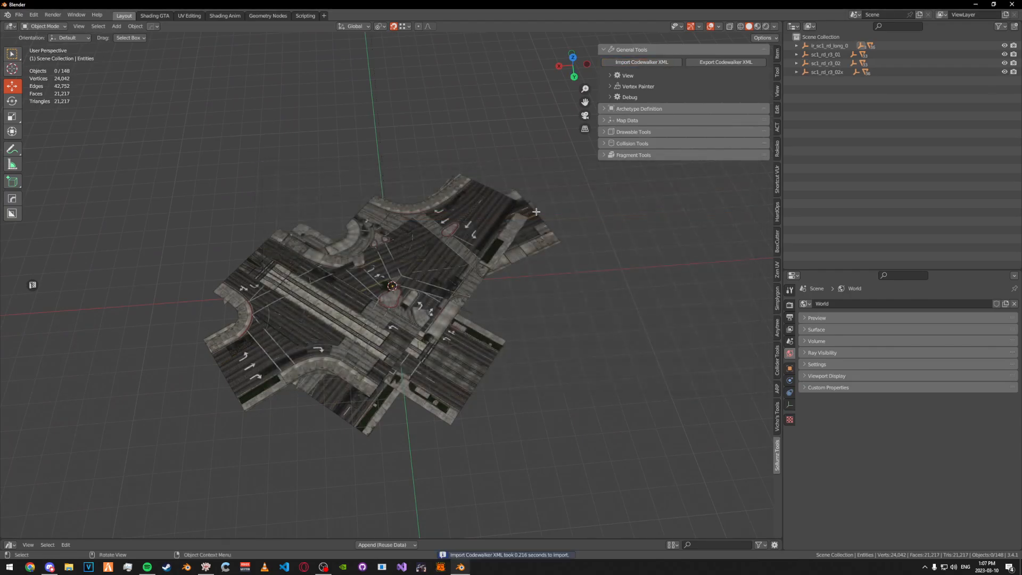
click(642, 62)
click(450, 225)
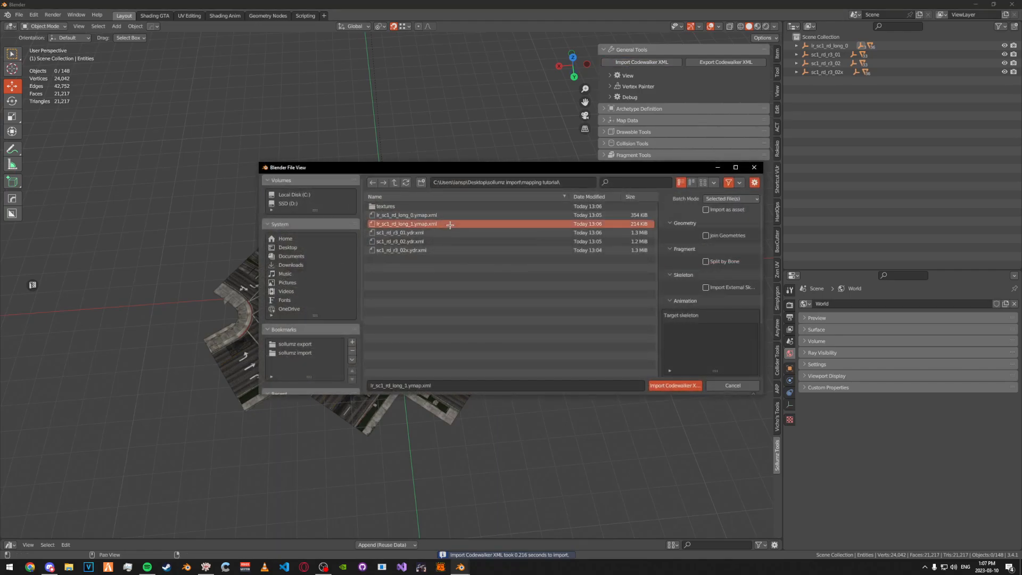
double_click(449, 224)
key(n)
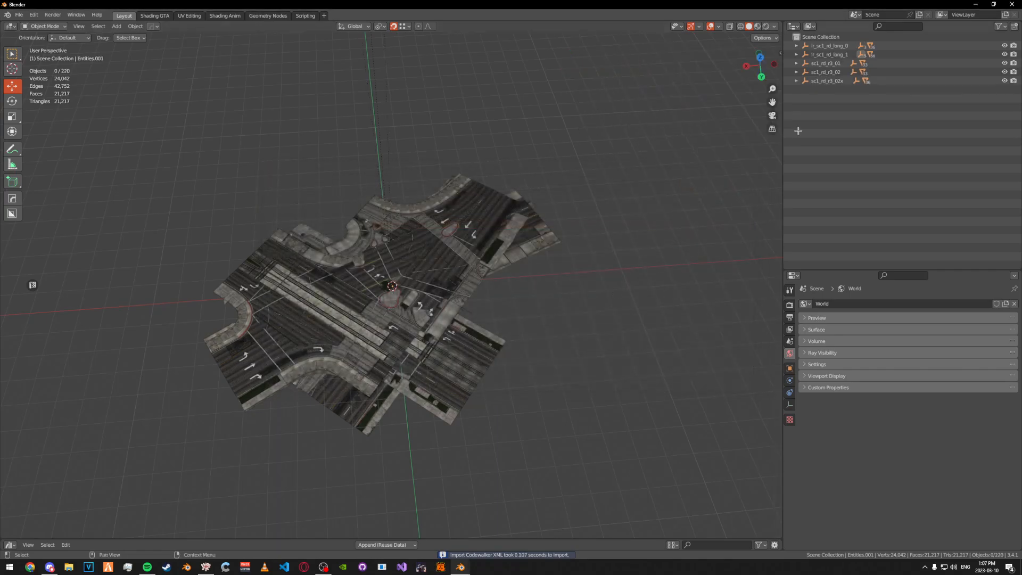
drag(824, 117, 819, 64)
click(844, 107)
drag(841, 107, 834, 60)
click(660, 146)
drag(816, 154, 824, 59)
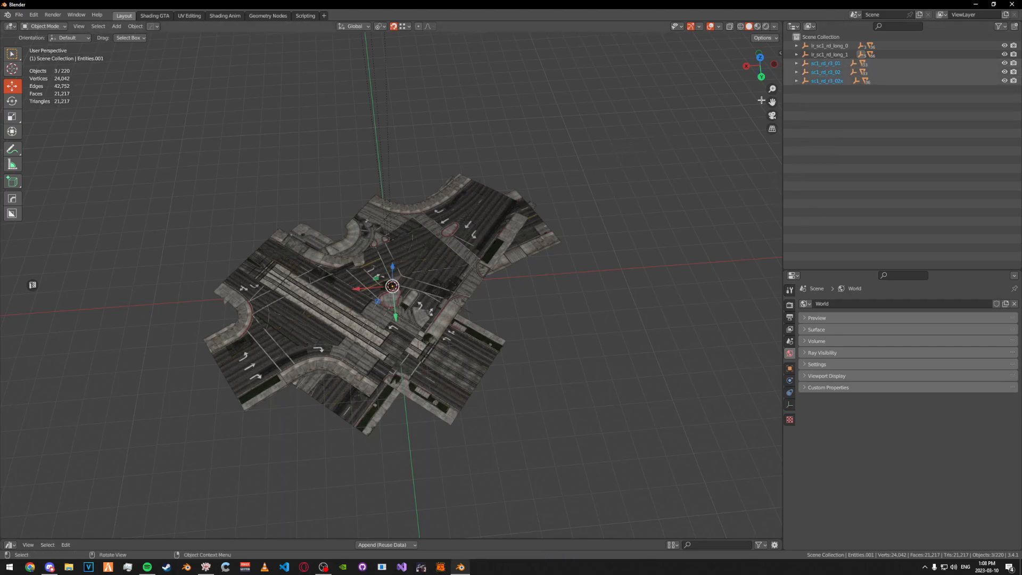
right_click(804, 63)
click(783, 116)
click(815, 96)
- Delete the original sc1_rd_r3_01 road model together with its whole hierarchy
click(821, 63)
right_click(820, 64)
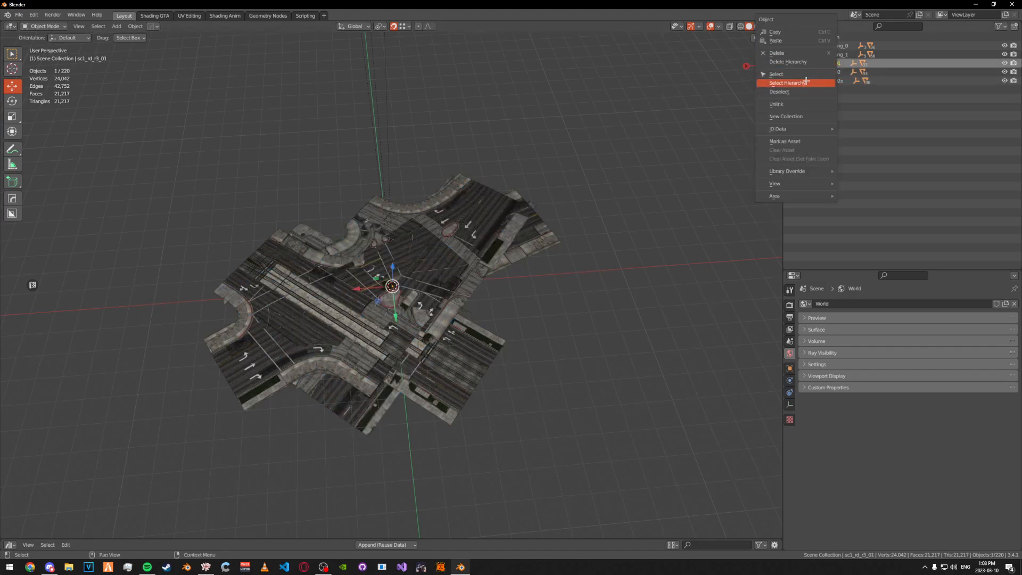
click(806, 82)
key(x)
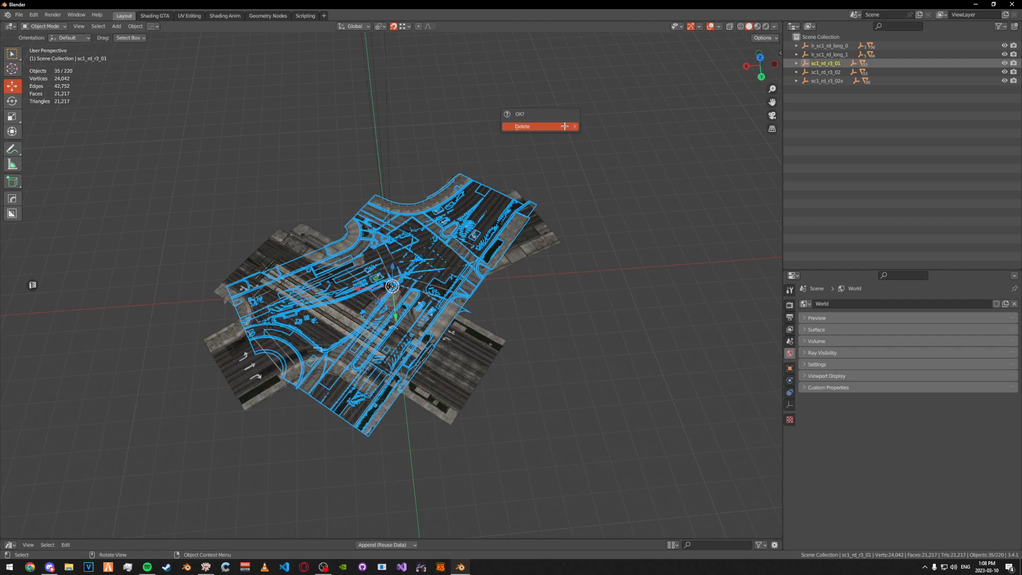
click(564, 126)
- Delete the original sc1_rd_r3_02 and sc1_rd_r3_02x road models together with their hierarchies
click(825, 63)
right_click(825, 63)
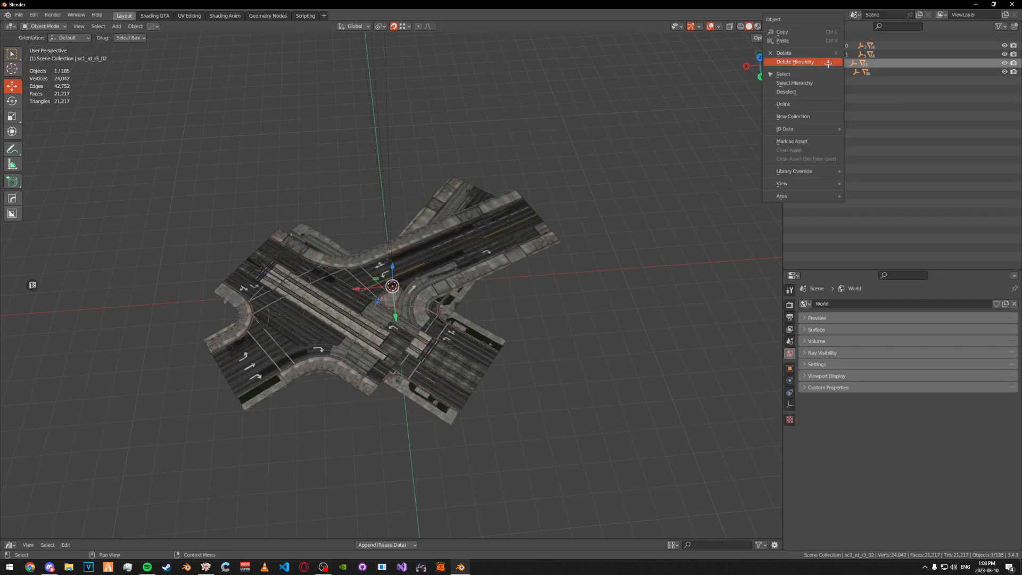
click(806, 83)
key(x)
click(547, 147)
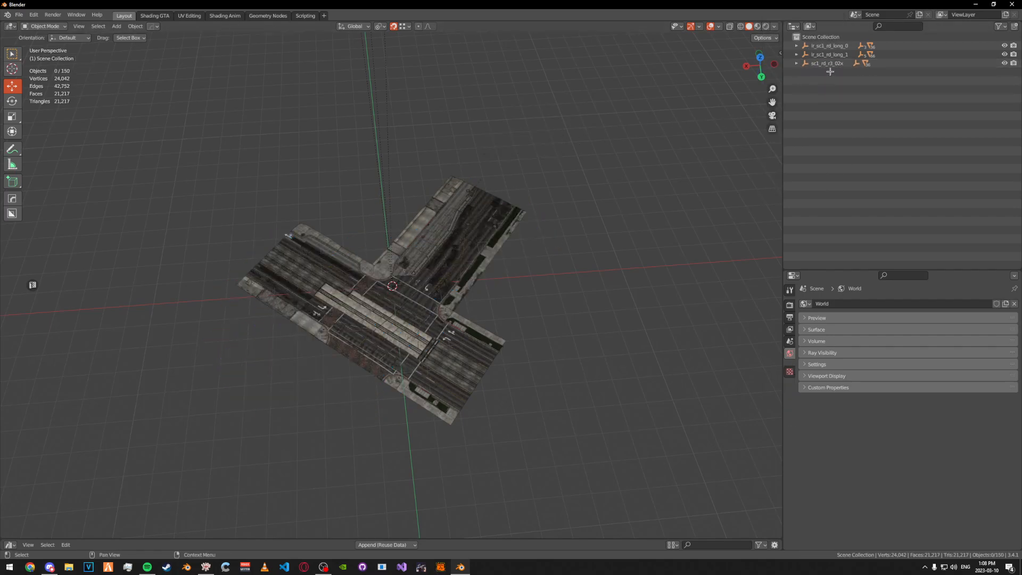
click(825, 64)
right_click(825, 63)
click(805, 83)
key(x)
click(617, 103)
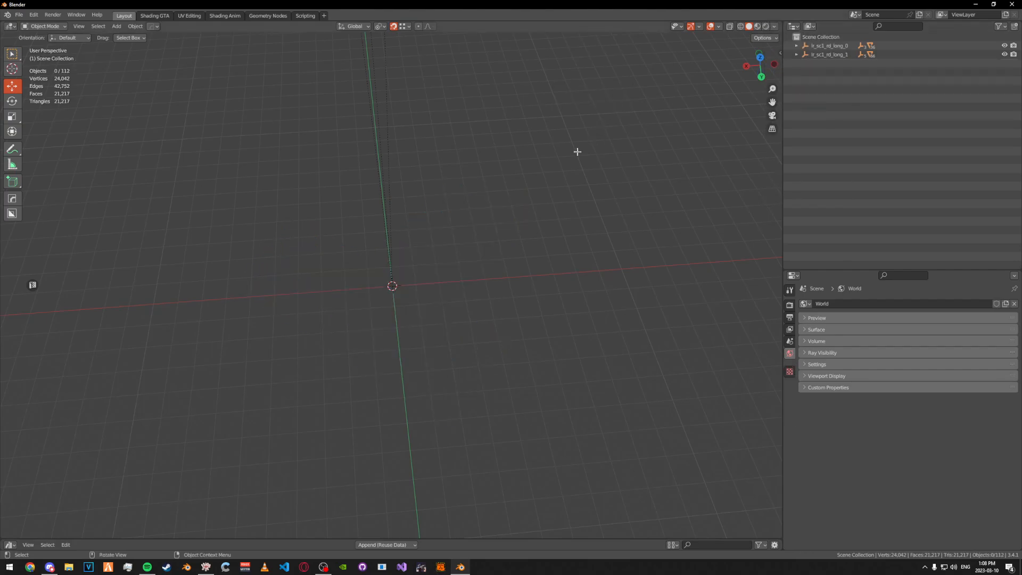
- Frame all the ymap-placed road objects and examine how the intersection pieces fit together
key(a)
scroll(571, 153, down, 5)
shift+middle_drag(559, 159, 465, 205)
key(KP_Decimal)
click(446, 117)
alt+middle_click(411, 85)
scroll(393, 106, up, 6)
shift+middle_drag(347, 125, 394, 282)
- Move sc1_rd_r3_01.001 and sc1_rd_r3_02.001 out of the lr_sc1_rd_long_1 entities and delete that ymap's remaining hierarchy
click(797, 54)
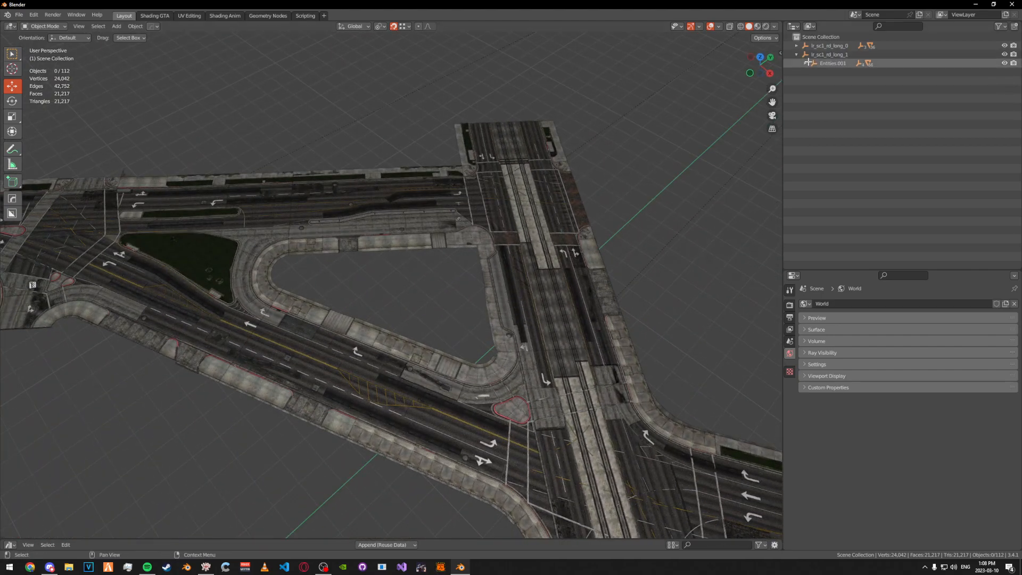
click(806, 64)
click(844, 72)
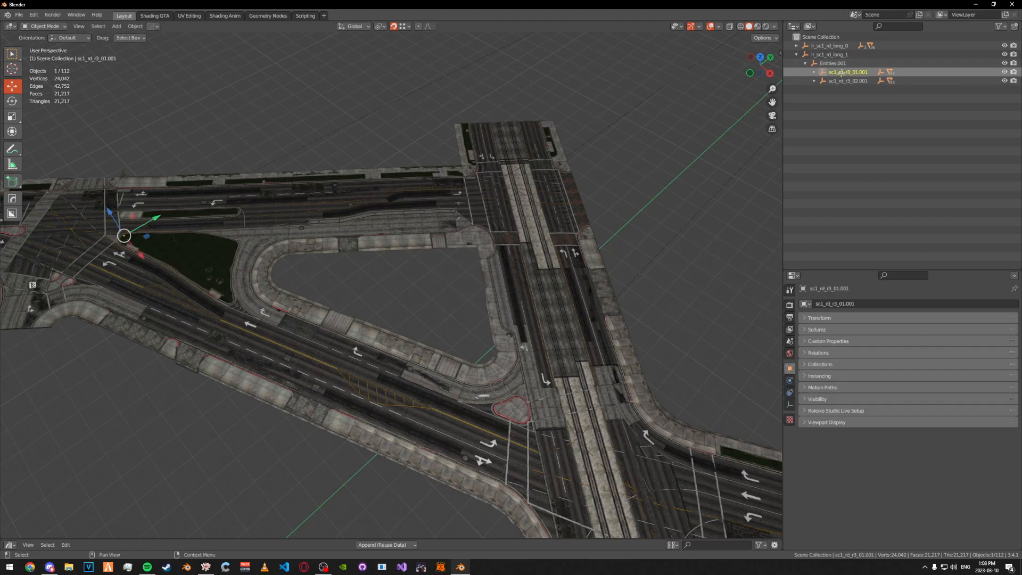
drag(850, 74, 906, 93)
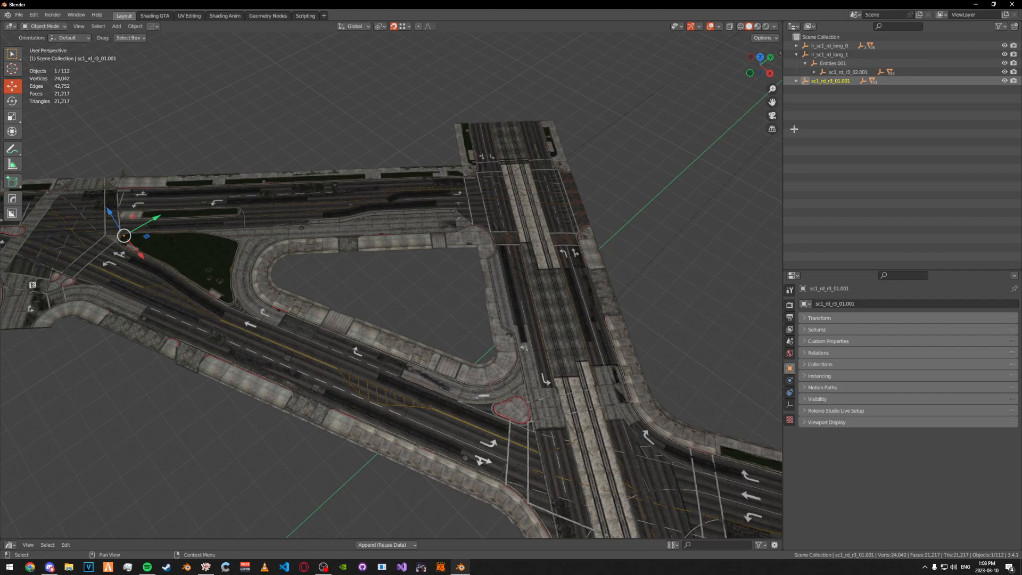
click(837, 71)
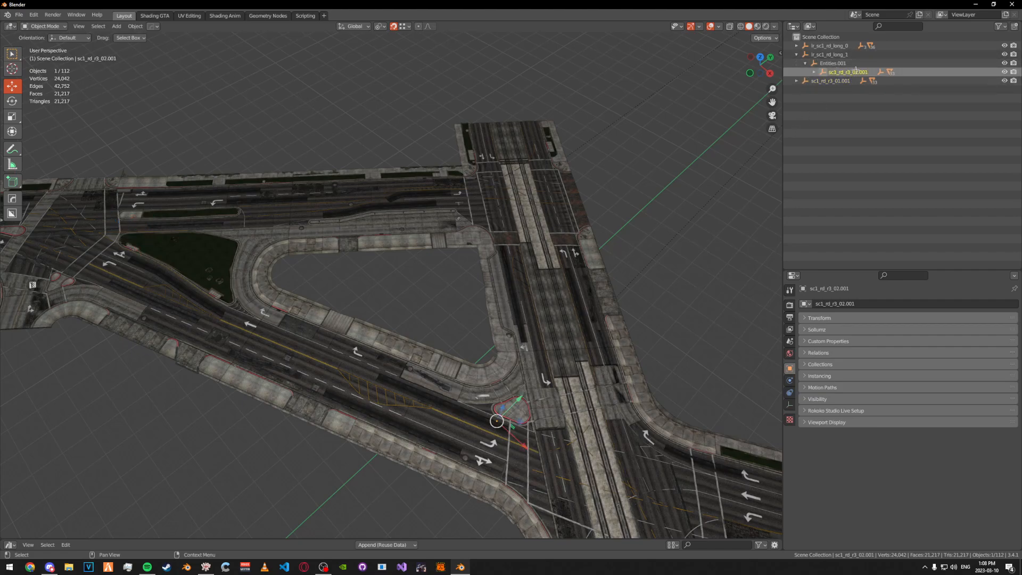
drag(855, 71, 789, 70)
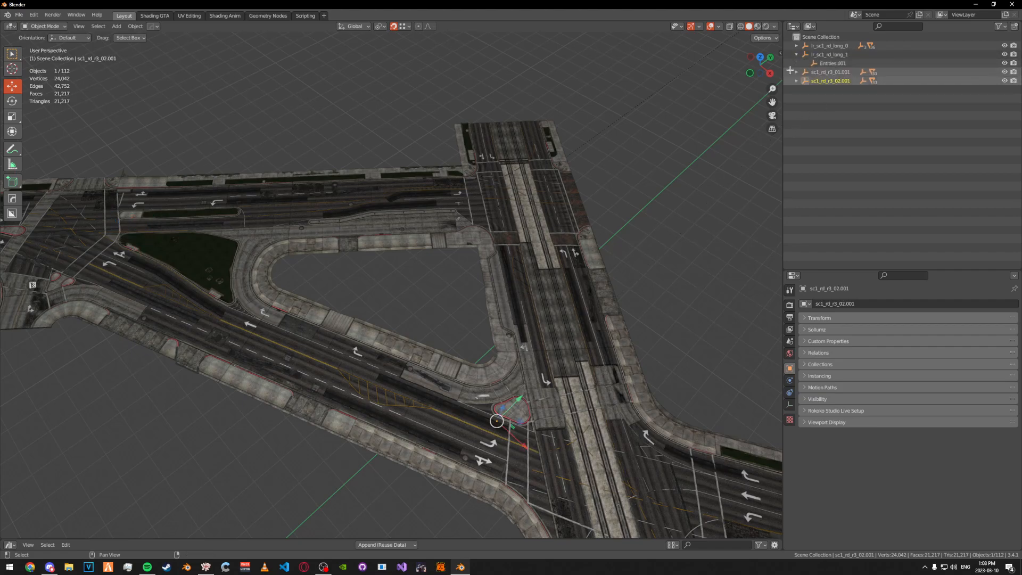
right_click(828, 56)
click(794, 62)
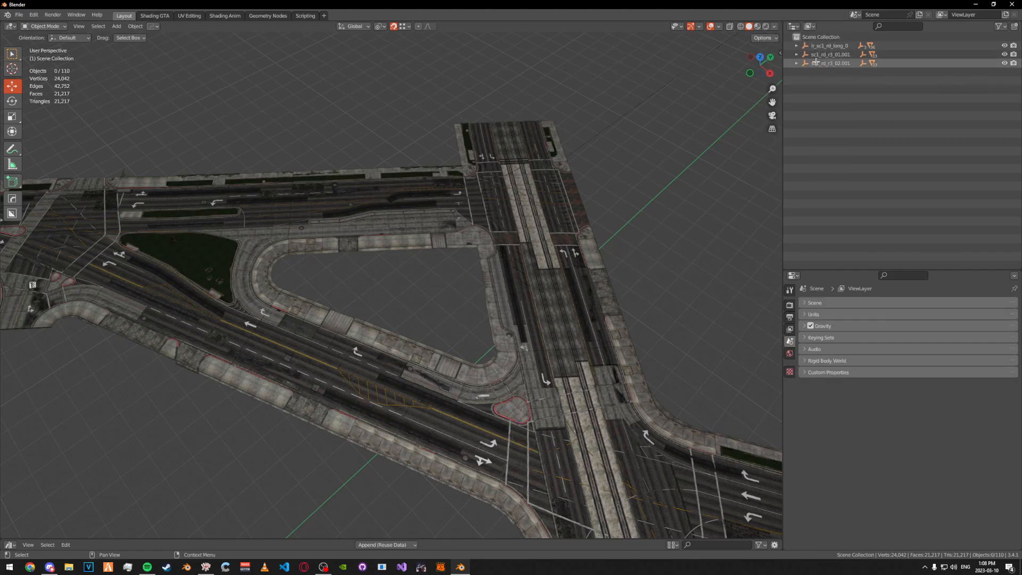
- Move sc1_rd_r3_02x.001 out of the lr_sc1_rd_long_0 entities and delete that ymap's remaining hierarchy
click(825, 46)
click(797, 46)
click(819, 54)
click(805, 54)
drag(829, 63, 829, 37)
click(828, 46)
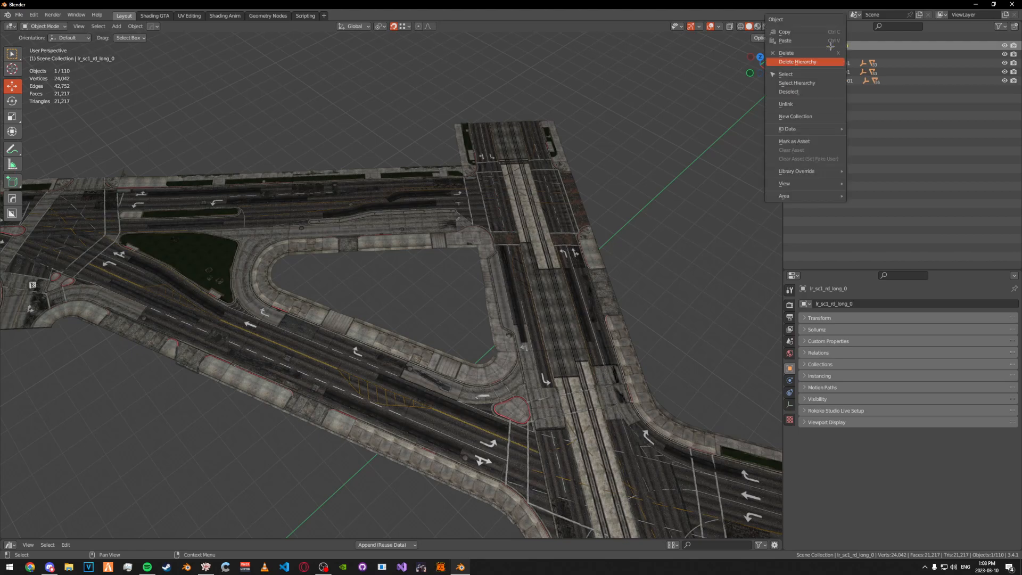
right_click(828, 46)
click(821, 63)
- Turn on the Shortcut VUR display of pressed keys in the viewport and hide the sidebar
key(n)
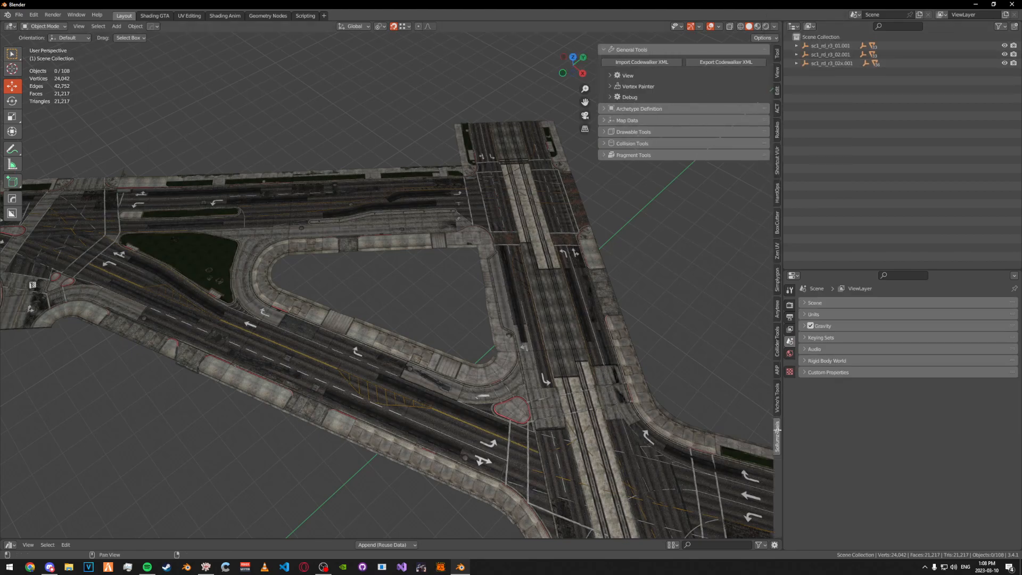
click(776, 162)
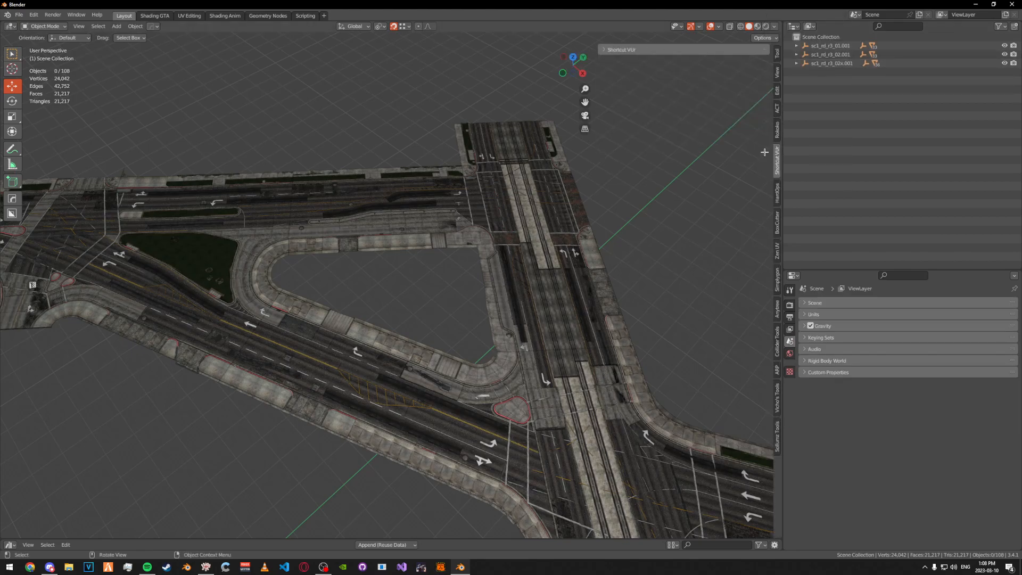
click(639, 49)
key(n)
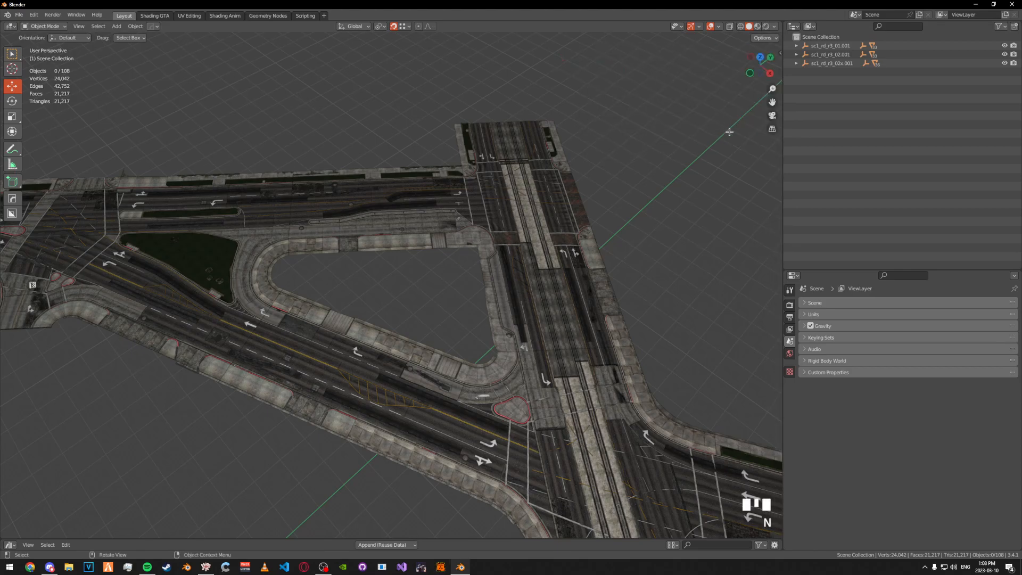
- Remove the .001 suffix from two road models, renaming them sc1_rd_r3_01 and sc1_rd_r3_02
double_click(831, 46)
key(BackSpace)
key(BackSpace)
key(BackSpace)
key(BackSpace)
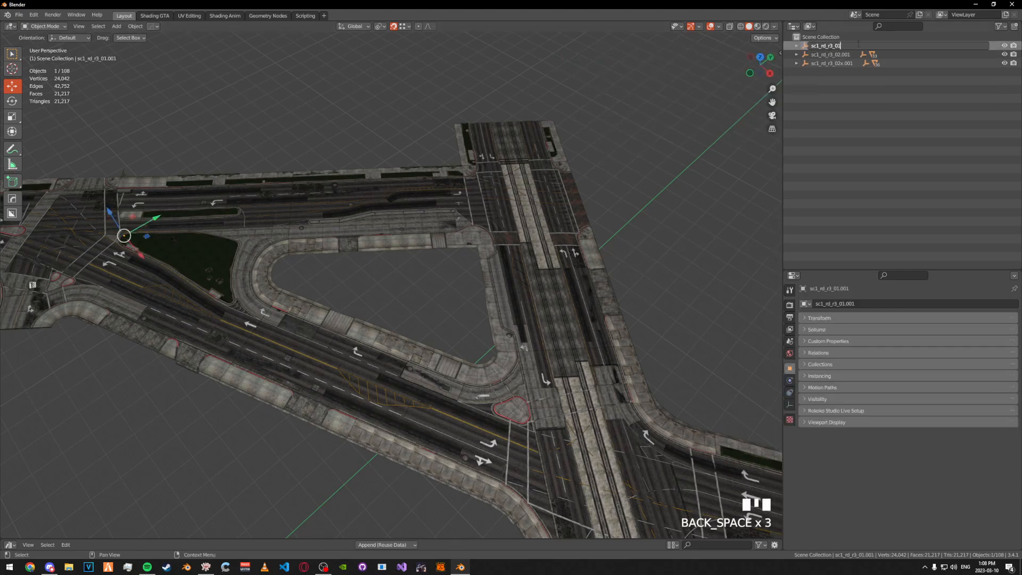
double_click(830, 54)
key(BackSpace)
key(BackSpace)
key(BackSpace)
key(BackSpace)
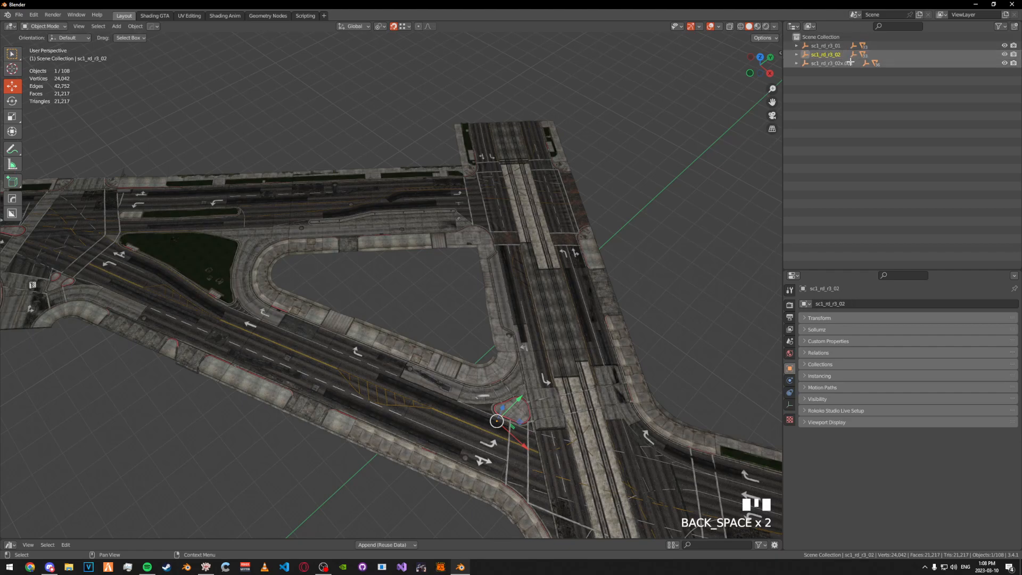
- Rename the third road model sc1_rd_r3_02x by removing its .001 suffix and deselect it
double_click(851, 61)
key(Left)
key(Left)
key(Left)
key(BackSpace)
key(BackSpace)
key(BackSpace)
key(BackSpace)
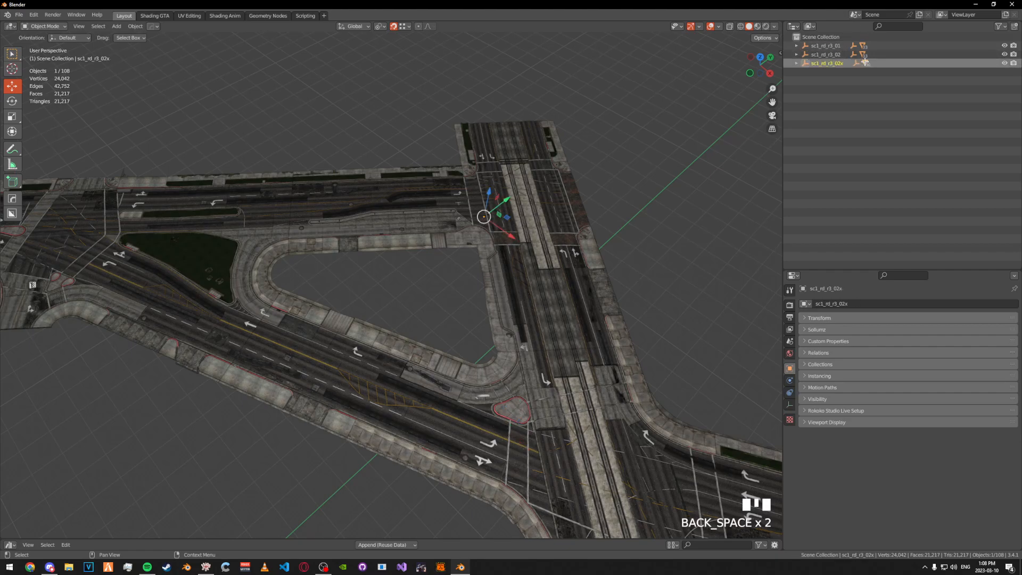
click(595, 168)
- Save the Blender file as tutorial.blend in the Documents folder
middle_drag(596, 169, 512, 153)
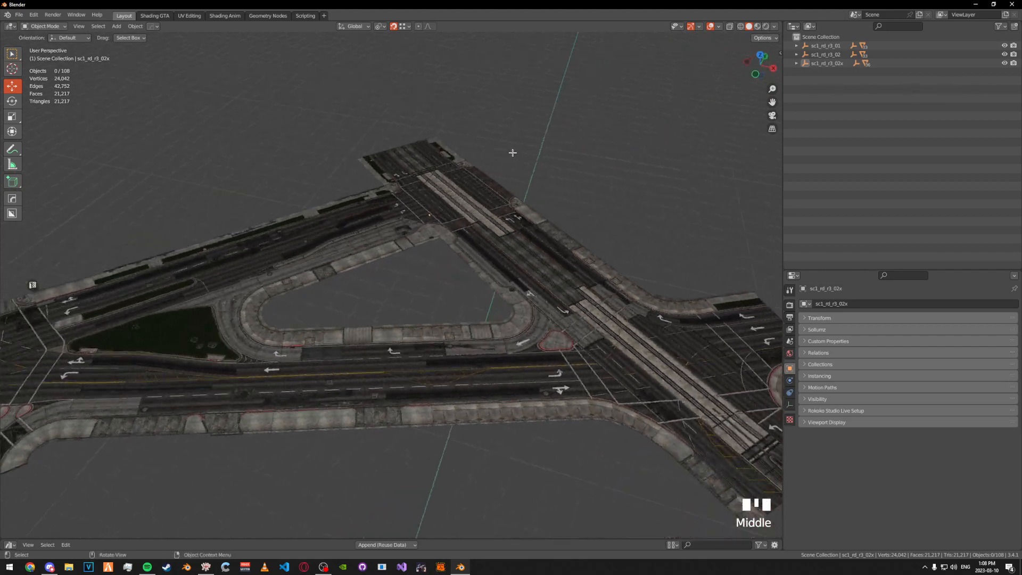
key(ctrl+s)
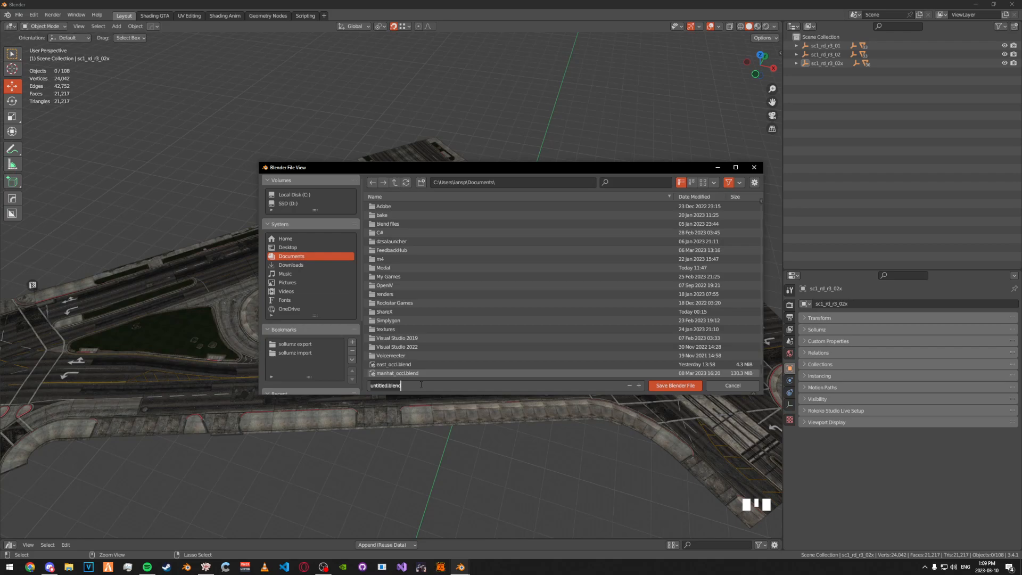
key(ctrl+a)
key(BackSpace)
text(tutorial)
key(Return)
middle_drag(571, 184, 588, 124)
key(ctrl+s)
middle_drag(311, 85, 428, 144)
- Purge the recursive unused data-blocks from the file
click(18, 14)
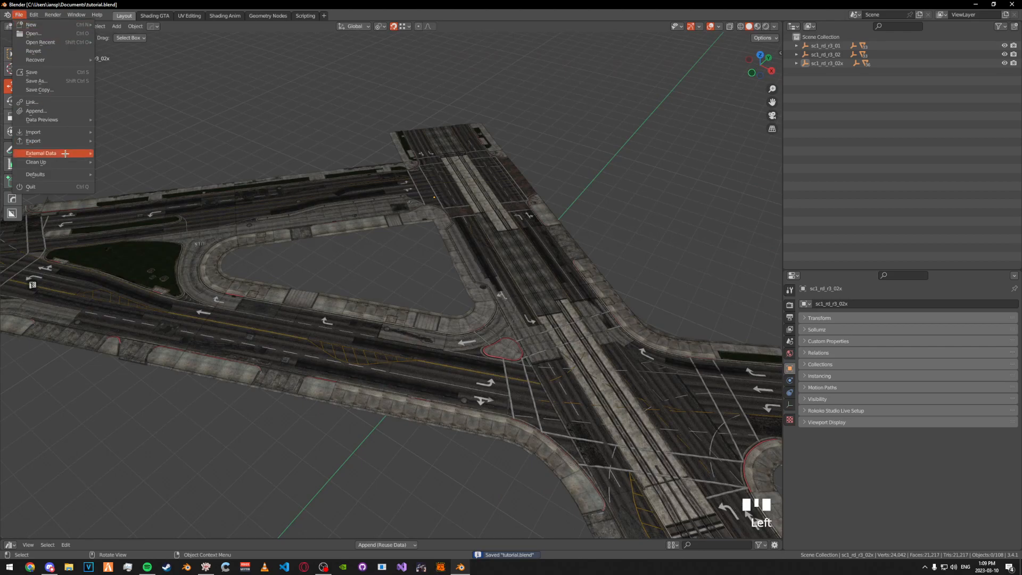
mouse_move(66, 159)
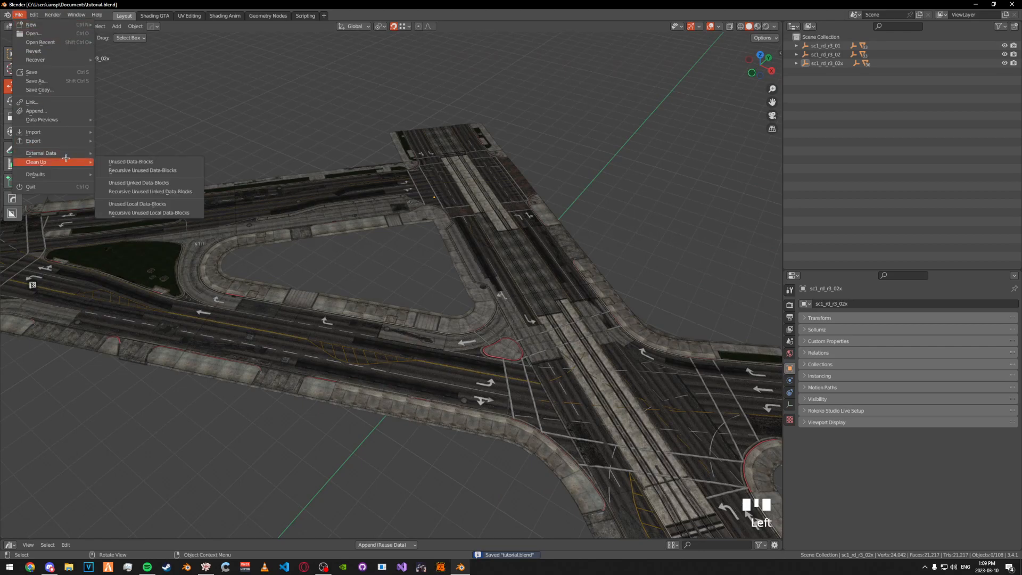
click(139, 170)
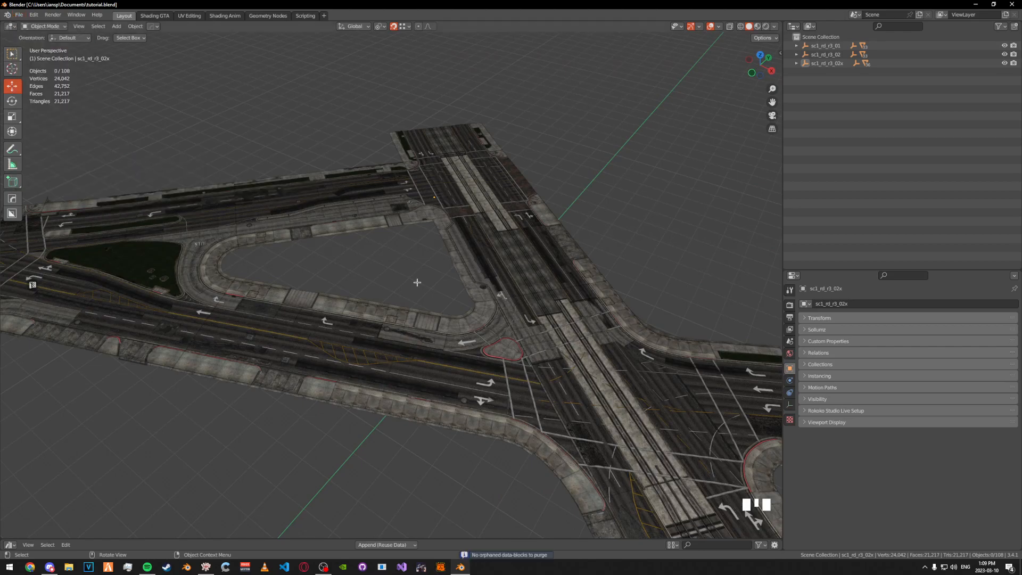
- Try adding a mesh plane and moving it to the curved sidewalk corner, and undo both actions
middle_drag(445, 329, 410, 282)
middle_drag(376, 180, 391, 237)
scroll(403, 228, up, 6)
click(453, 238)
middle_drag(453, 237, 742, 128)
click(742, 128)
click(405, 176)
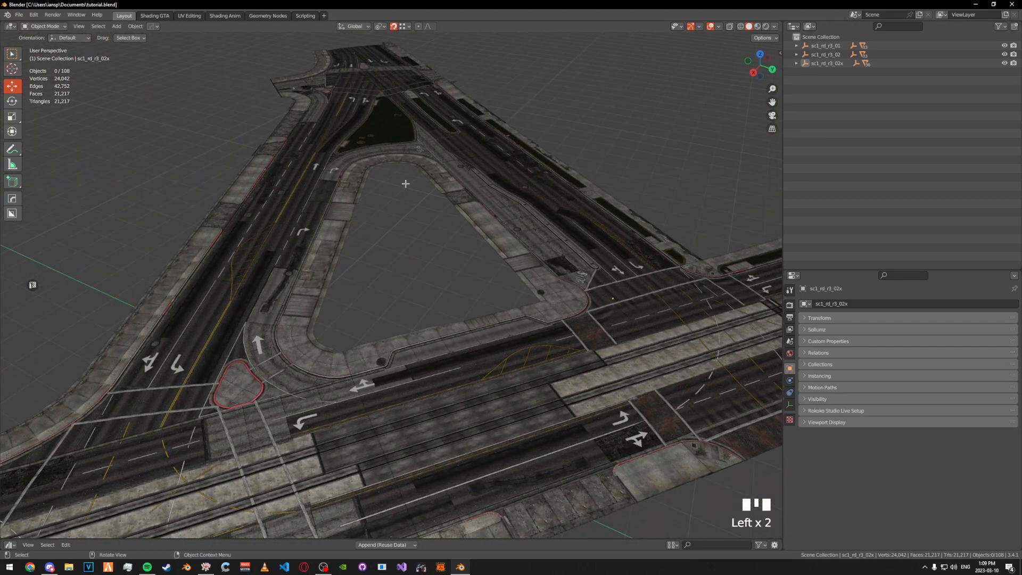
key(shift+a)
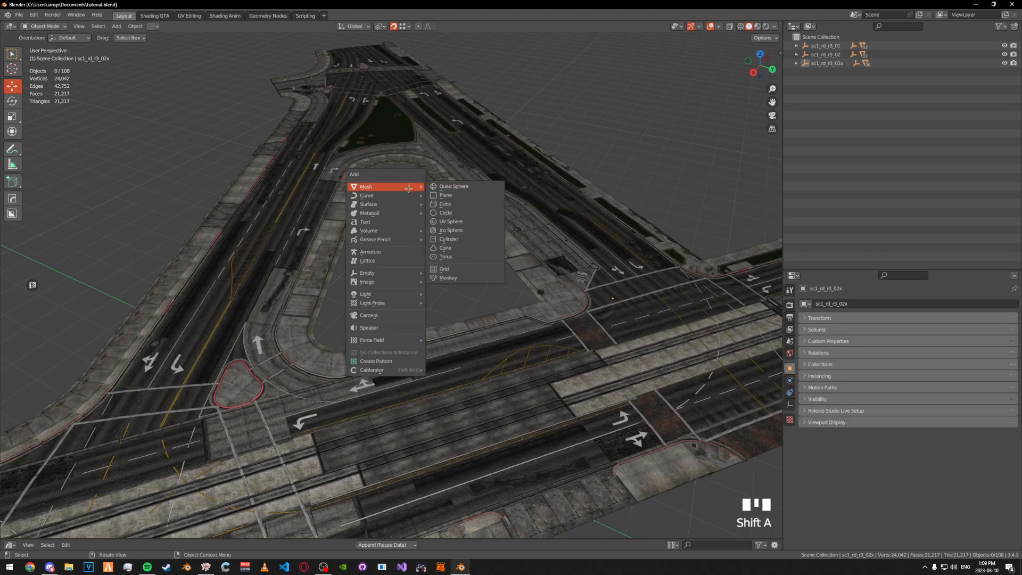
click(464, 238)
key(shift+a)
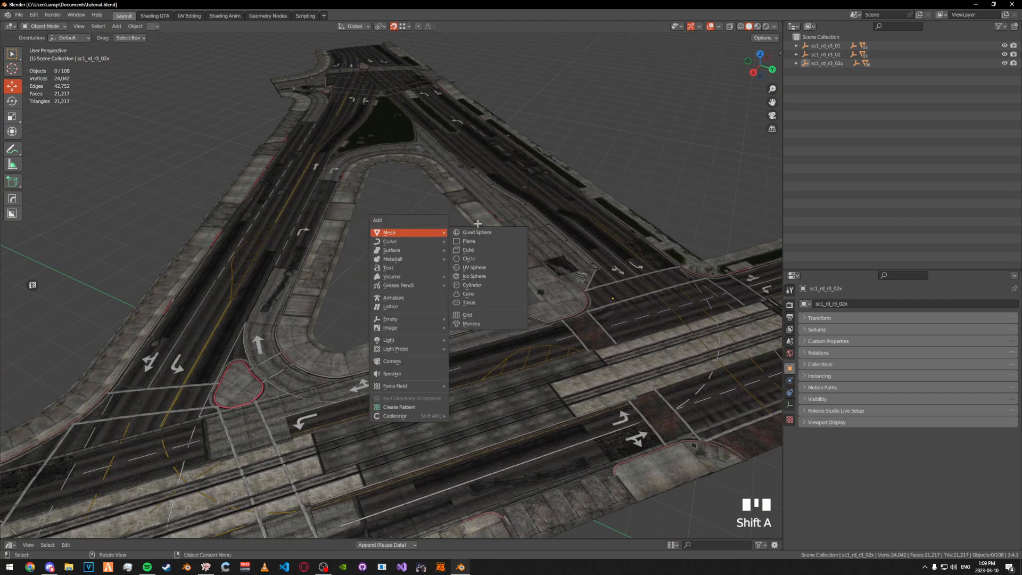
click(482, 241)
middle_drag(482, 241, 329, 263)
key(g)
click(242, 261)
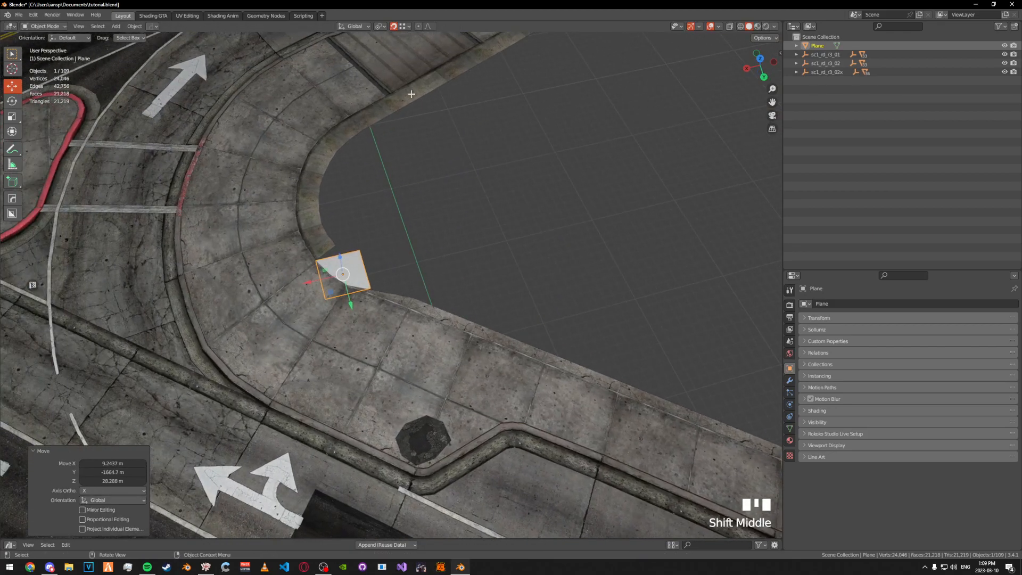
scroll(457, 166, down, 3)
key(ctrl+z)
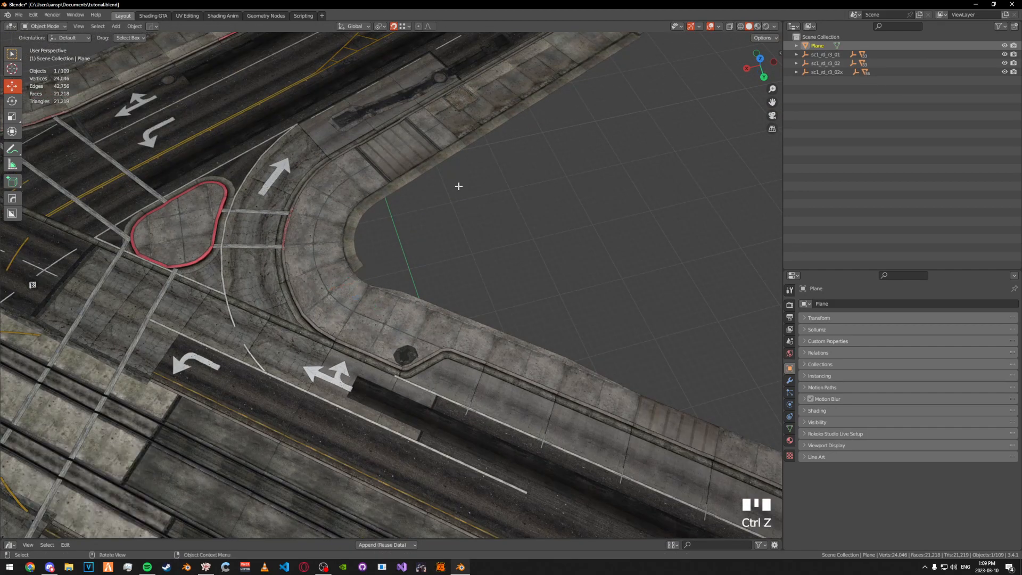
key(ctrl+z)
- Add a 2 m mesh plane and, with vertex snapping, move it onto the end of the curved inner kerb
key(shift+a)
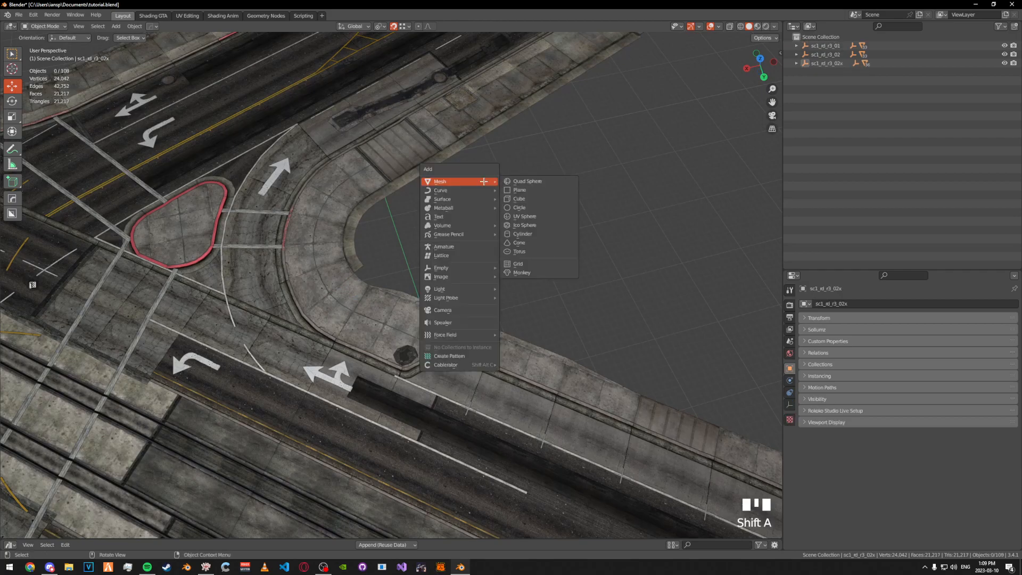
click(538, 188)
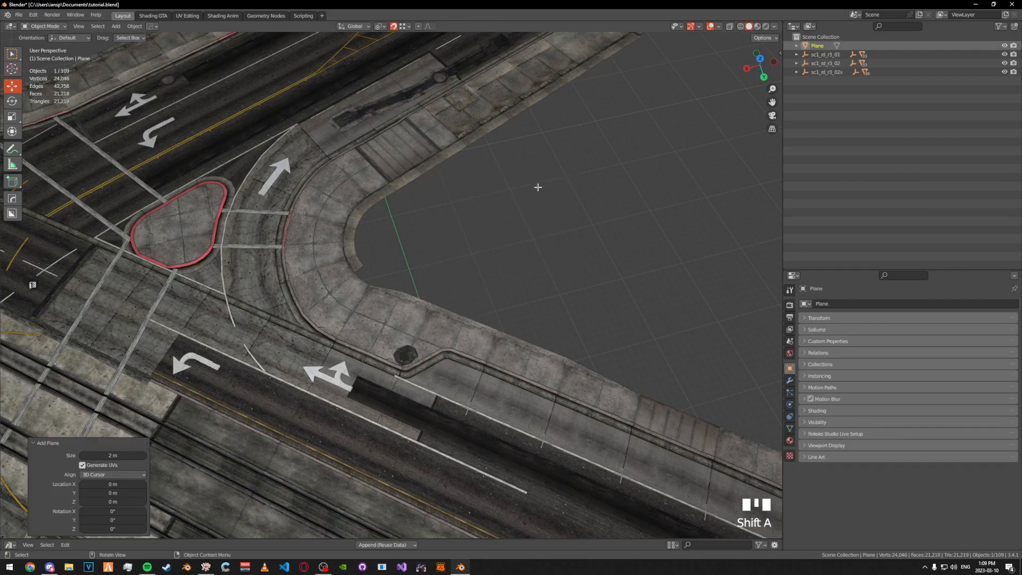
click(394, 26)
click(405, 26)
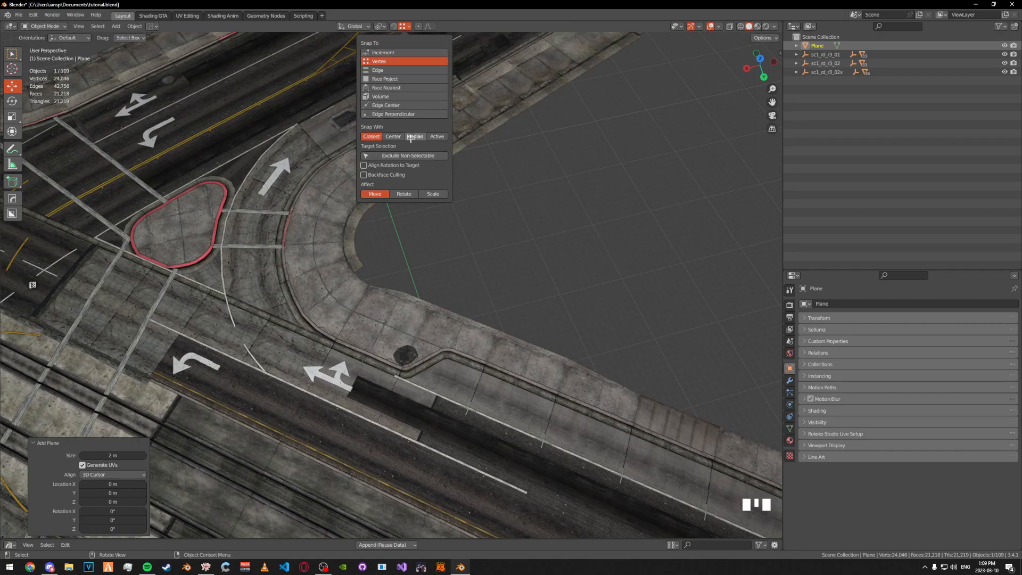
click(394, 25)
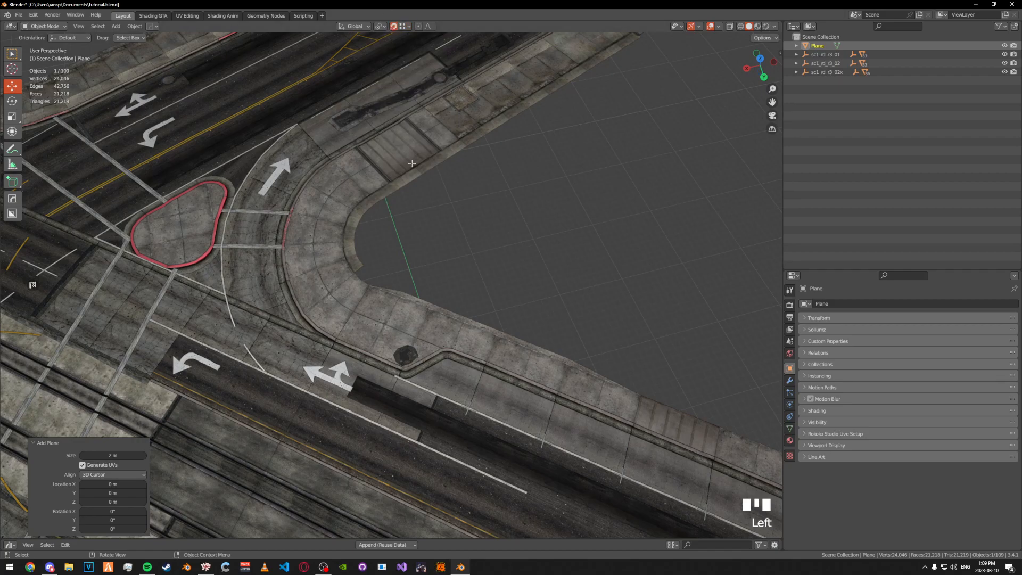
scroll(372, 263, up, 4)
shift+middle_drag(372, 263, 408, 276)
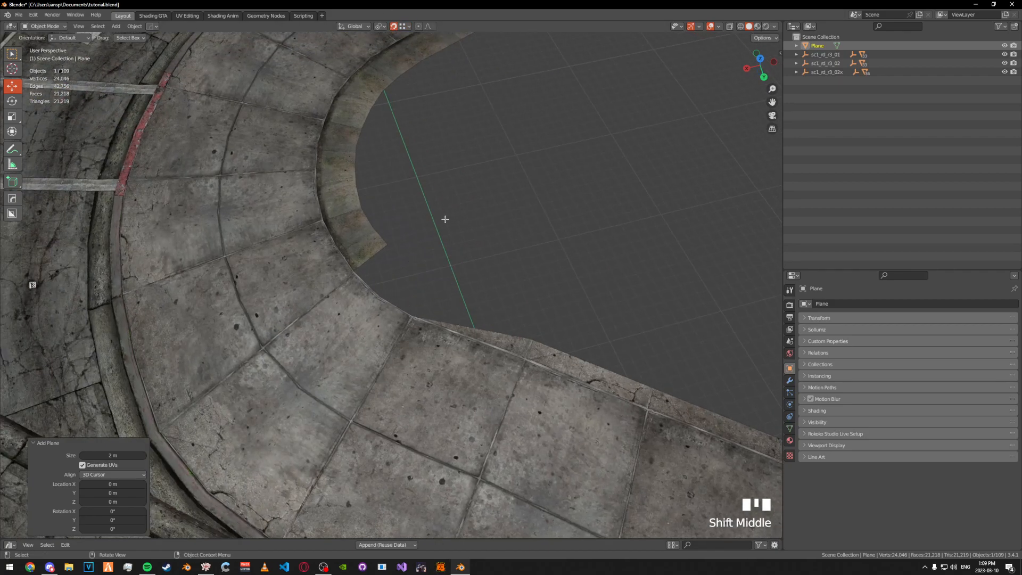
key(g)
click(388, 244)
- Select the adjoining sidewalk piece together with the plane and enter Edit Mode on both
middle_drag(392, 230, 412, 252)
scroll(432, 231, down, 1)
alt+middle_click(485, 268)
scroll(412, 252, up, 6)
scroll(412, 252, down, 3)
alt+middle_click(392, 275)
scroll(392, 275, up, 5)
middle_drag(193, 179, 208, 176)
middle_drag(207, 176, 363, 244)
scroll(288, 117, down, 5)
scroll(290, 140, up, 8)
click(478, 277)
scroll(478, 277, down, 7)
middle_drag(463, 275, 436, 297)
click(430, 246)
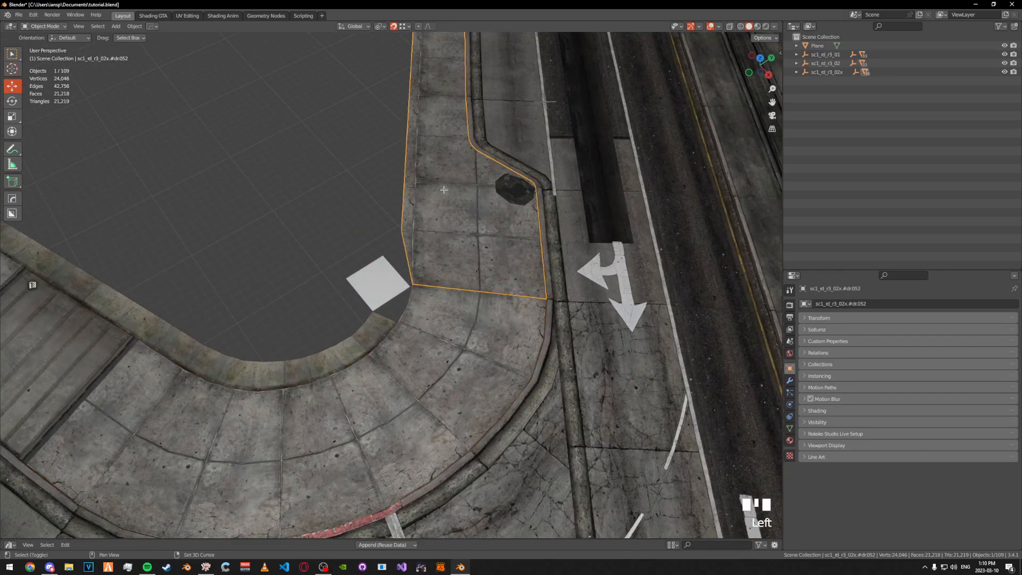
shift+click(387, 275)
middle_drag(388, 276, 391, 244)
key(Tab)
- Snap two of the plane's corner vertices onto neighbouring vertices along the sidewalk's inner edge
click(384, 254)
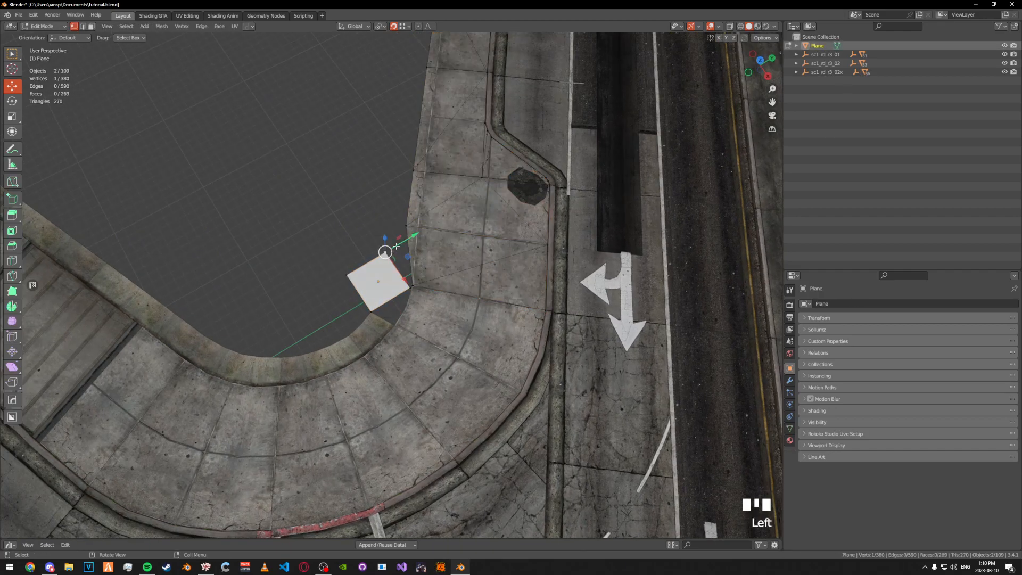
key(g)
click(414, 286)
scroll(413, 286, up, 6)
click(299, 246)
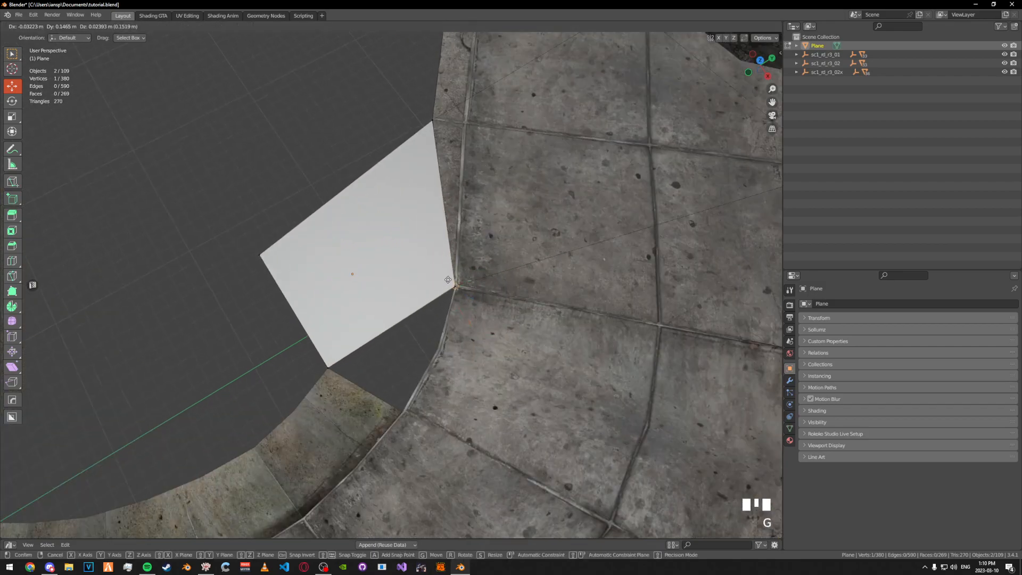
scroll(299, 246, down, 2)
click(295, 242)
- Reposition the plane's free outer corner over the empty ground, with the height axis locked
middle_drag(320, 235, 246, 229)
click(361, 200)
shift+middle_drag(441, 197, 383, 205)
key(g)
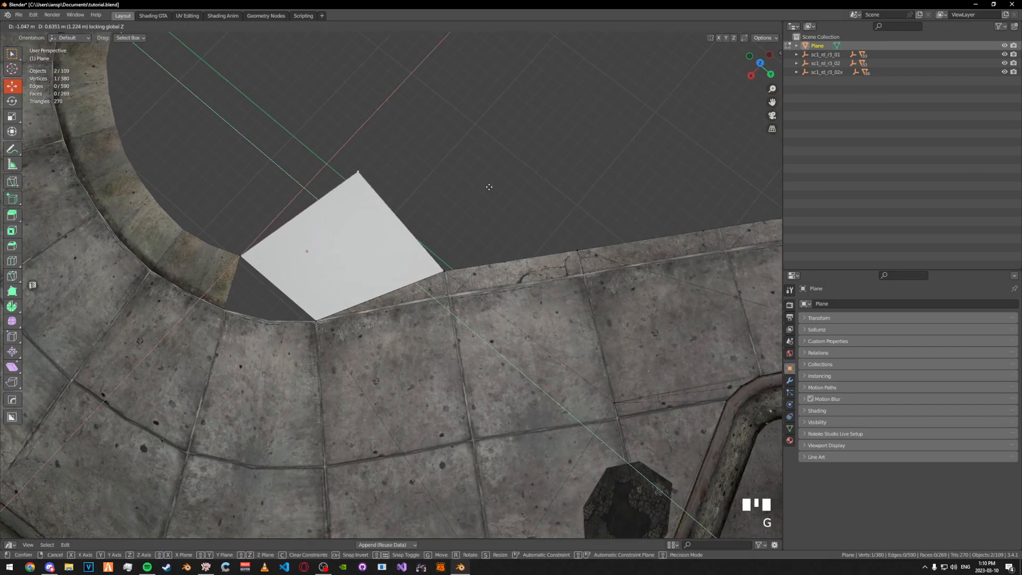
click(561, 172)
shift+middle_drag(525, 186, 411, 186)
alt+middle_drag(411, 186, 492, 71)
key(g)
click(392, 169)
click(364, 327)
key(g)
click(366, 329)
- Select the sidewalk's straight inner edge and create a custom Edge transform orientation from it
middle_drag(366, 328, 453, 223)
shift+middle_drag(548, 177, 487, 252)
click(419, 172)
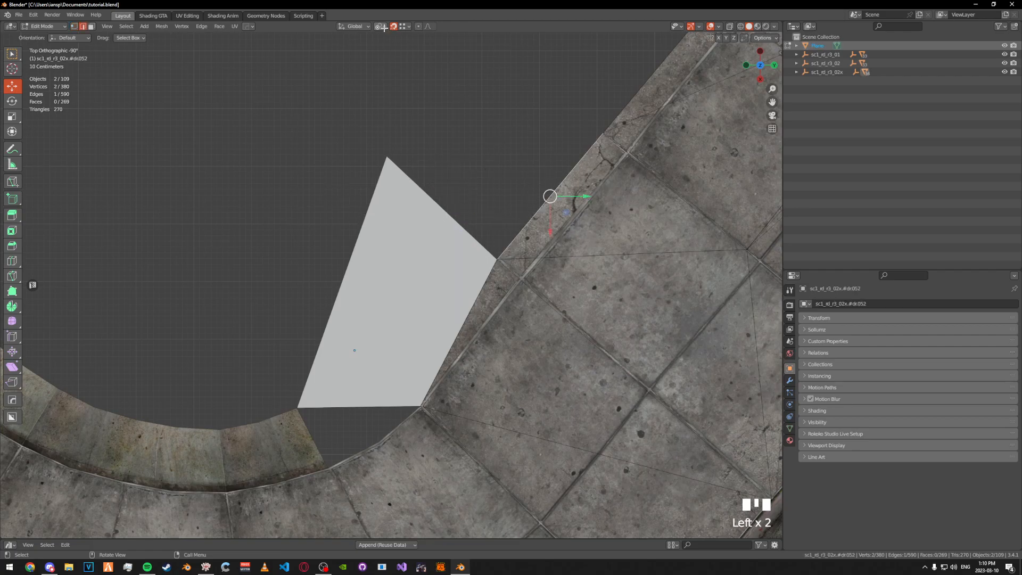
mouse_move(403, 26)
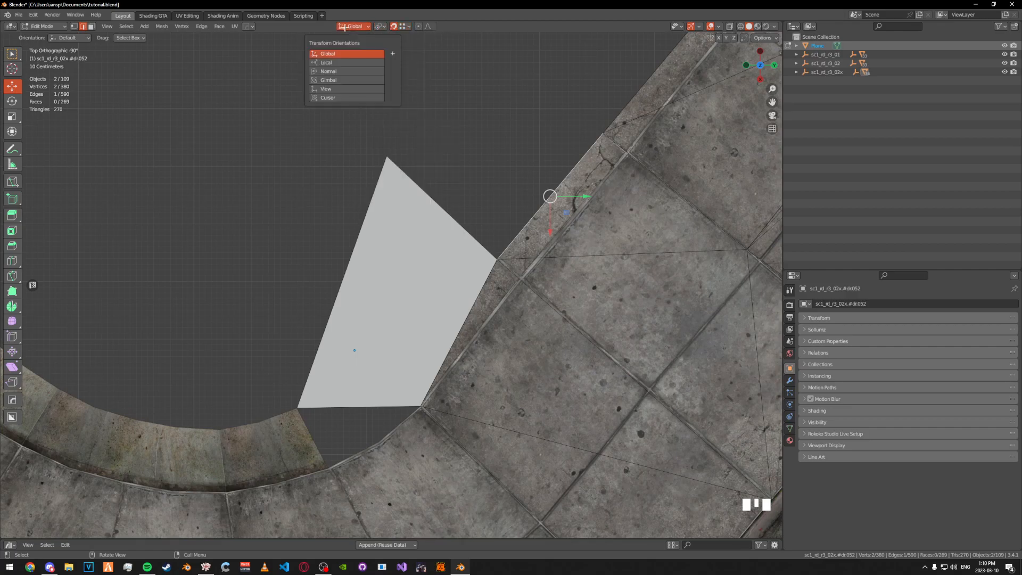
click(391, 54)
- Extrude the plane's end edge four times along the sidewalk, snapping each segment to the sidewalk vertices
middle_drag(419, 64, 456, 159)
click(461, 253)
key(e)
click(332, 191)
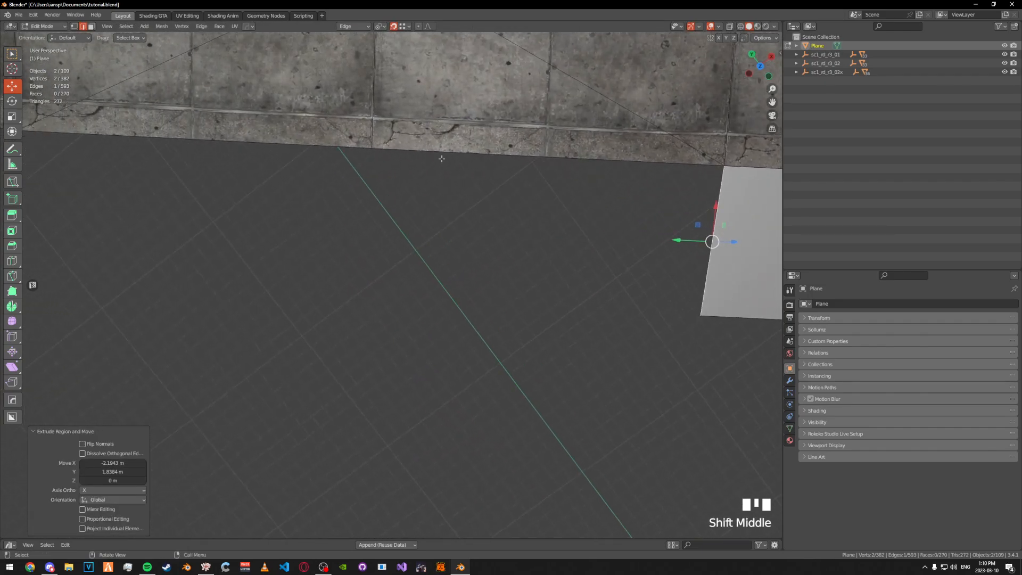
key(e)
click(365, 151)
shift+middle_drag(366, 150, 520, 174)
shift+middle_drag(224, 165, 331, 185)
key(e)
click(455, 165)
key(e)
click(329, 184)
- Select the ribbed sidewalk piece beyond the strip together with the plane and edit both meshes
scroll(247, 92, up, 7)
middle_drag(247, 91, 416, 224)
scroll(375, 169, down, 6)
key(Tab)
scroll(388, 264, up, 3)
click(337, 221)
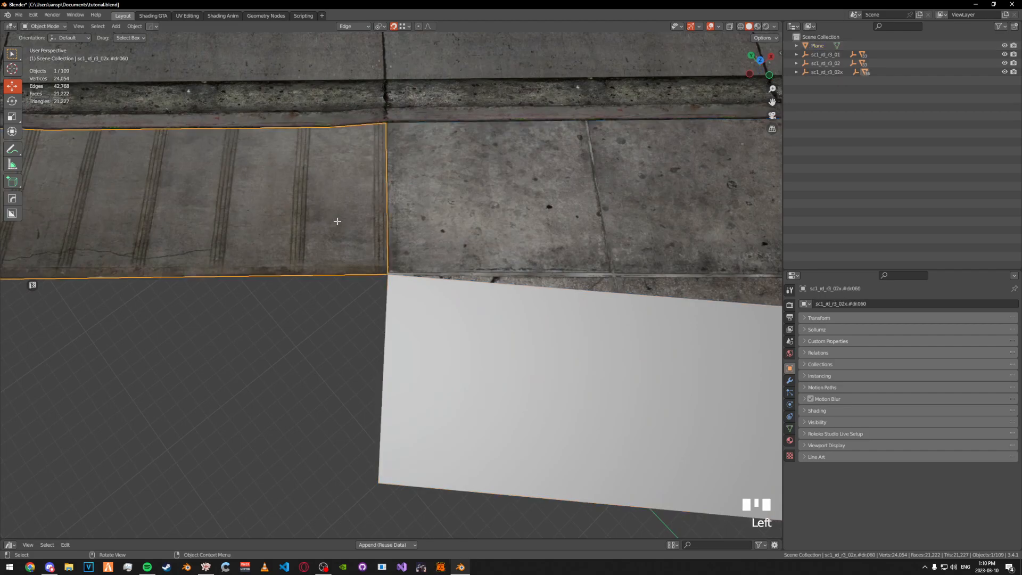
shift+click(432, 324)
shift+middle_drag(406, 268, 472, 192)
key(Tab)
- Extrude the strip's end edge in three segments along the ribbed sidewalk piece to its far end
click(454, 250)
middle_drag(454, 248, 436, 248)
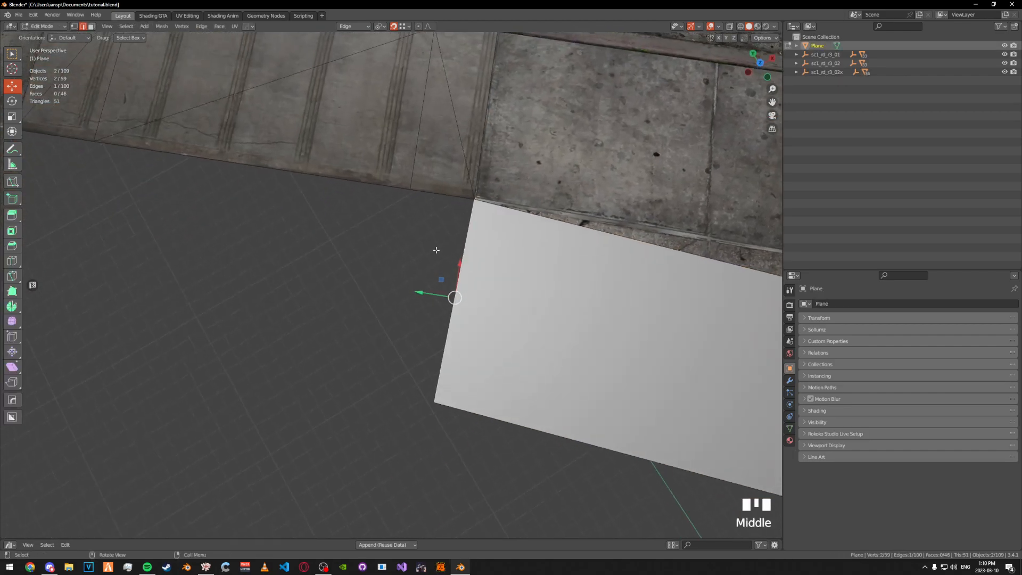
key(e)
click(409, 183)
shift+middle_drag(410, 183, 511, 221)
click(358, 188)
key(e)
click(278, 174)
shift+middle_drag(278, 174, 405, 219)
- Select the next plain concrete sidewalk piece together with the plane and enter Edit Mode on both
key(Tab)
click(406, 169)
shift+click(426, 255)
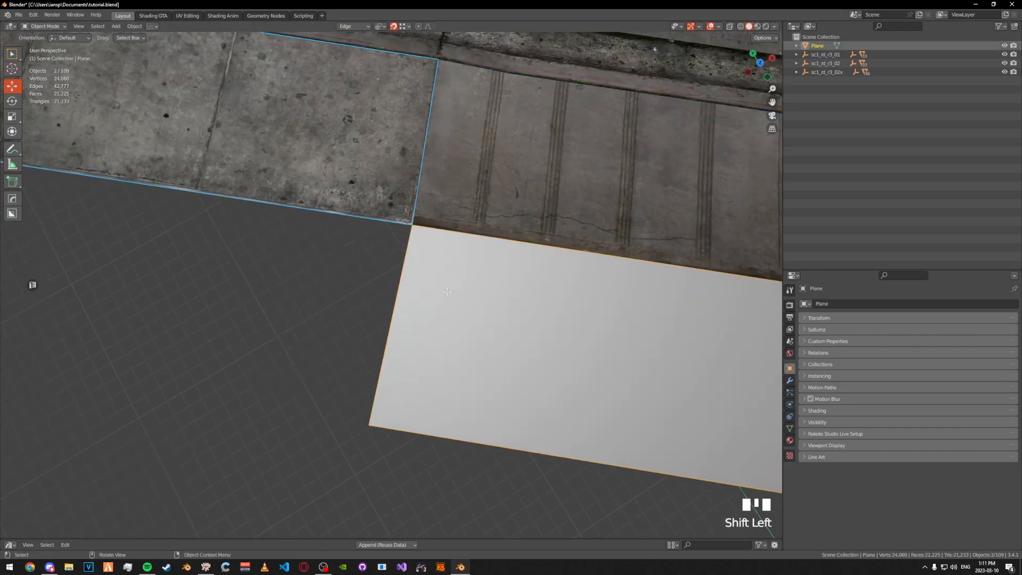
key(Tab)
- Extrude the strip's end edge twice along the plain concrete sidewalk, snapping to its slab joints
click(402, 275)
scroll(394, 237, down, 5)
shift+middle_drag(289, 223, 447, 245)
key(e)
click(432, 246)
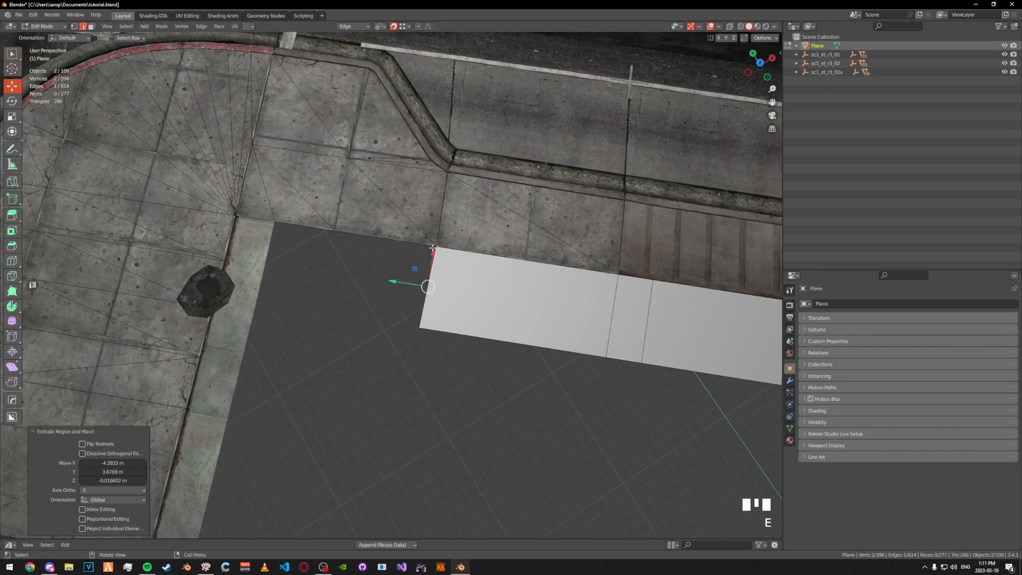
key(e)
click(319, 241)
- Include the greenish end kerb in the edited meshes and extrude the strip's last segment up to it
scroll(319, 241, up, 5)
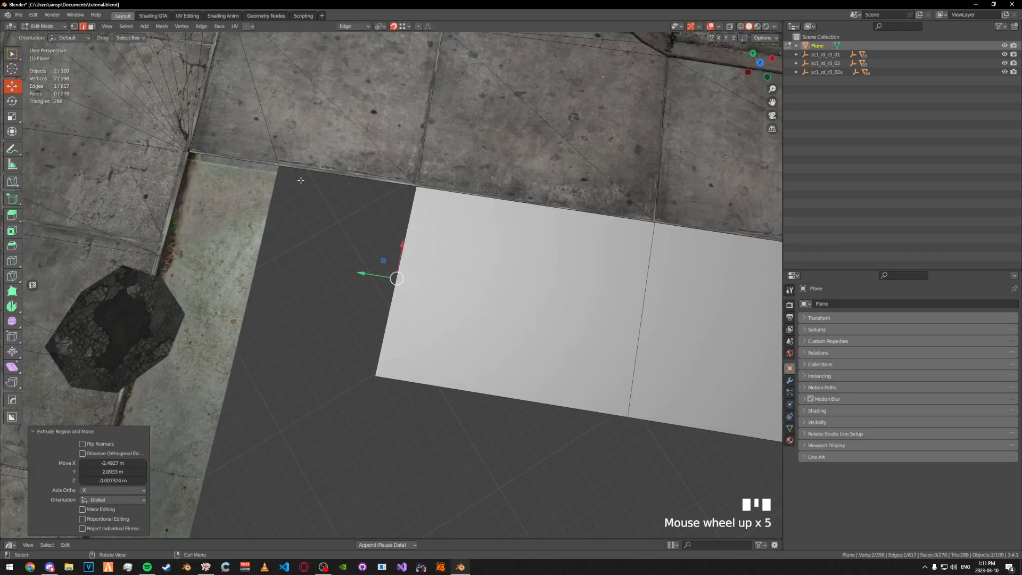
middle_drag(348, 186, 421, 160)
key(Tab)
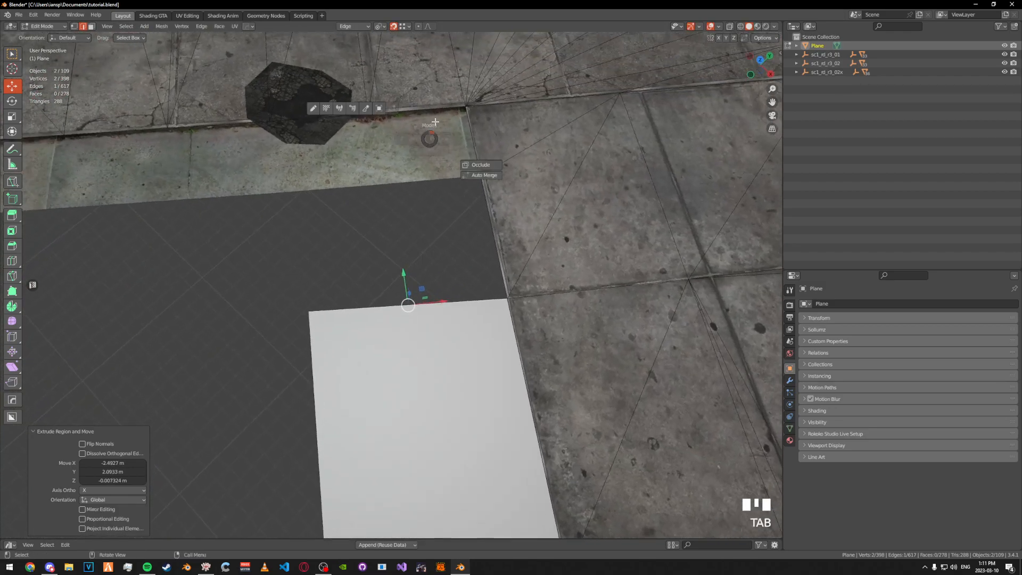
click(443, 175)
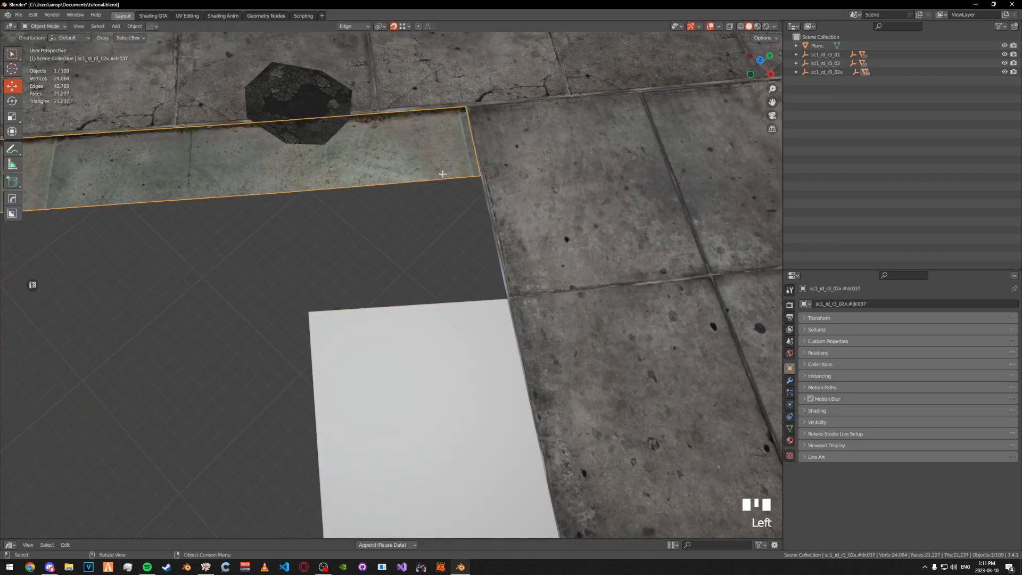
shift+click(468, 329)
key(Tab)
click(370, 304)
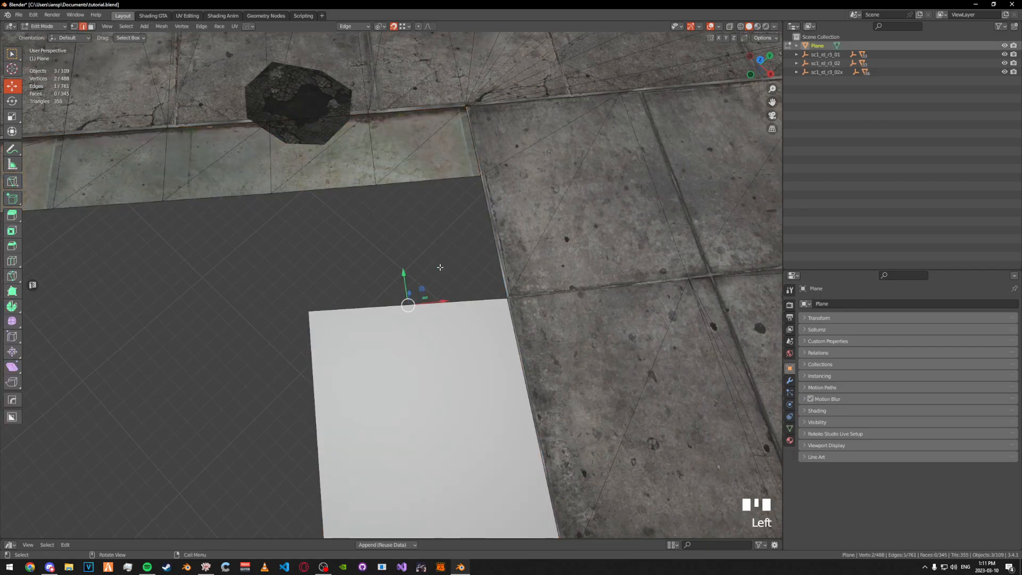
key(e)
click(461, 180)
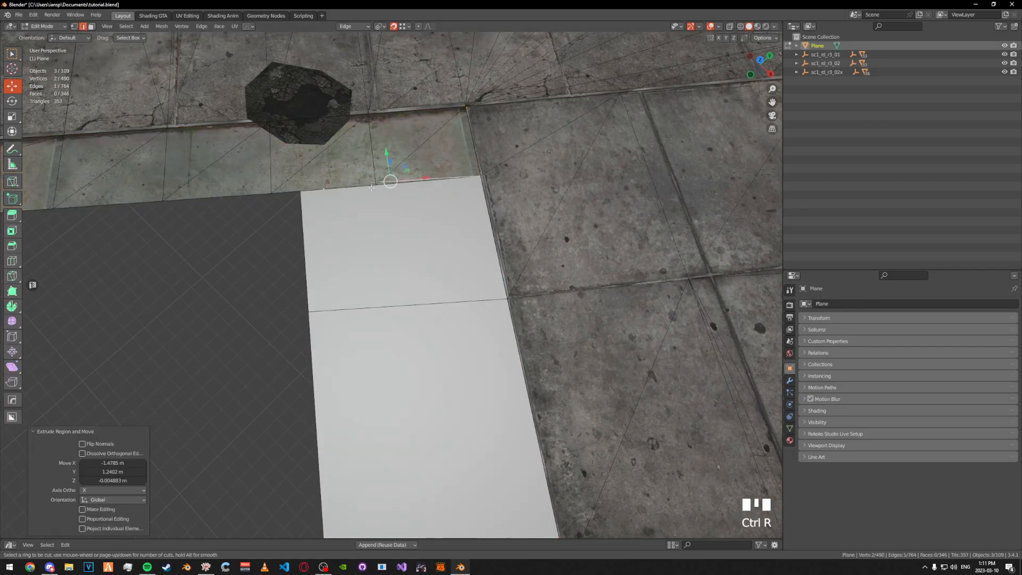
- Add a lengthwise loop cut through the strip and snap its end vertex to the kerb's edge vertex
click(395, 318)
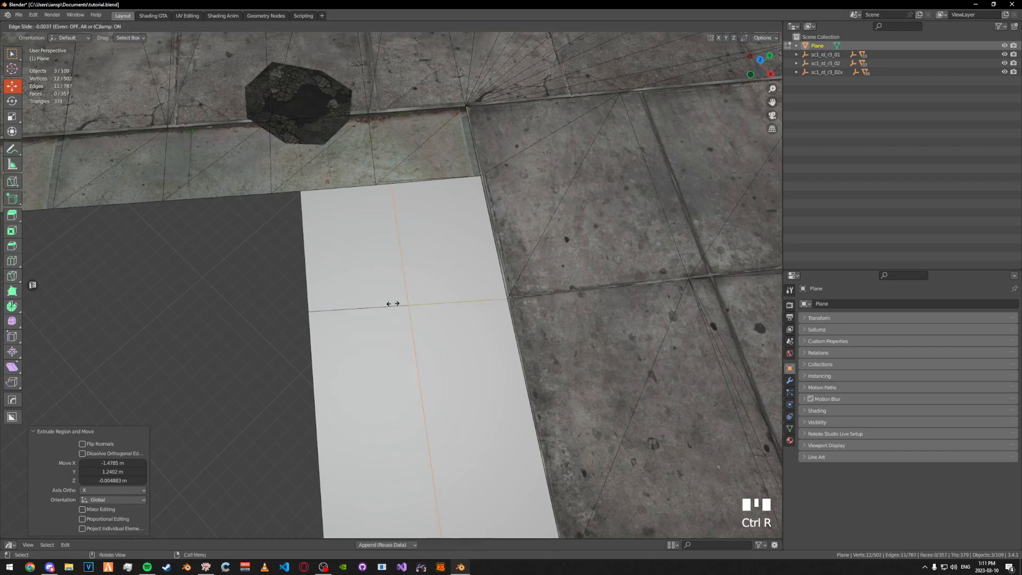
click(376, 186)
key(Tab)
key(Tab)
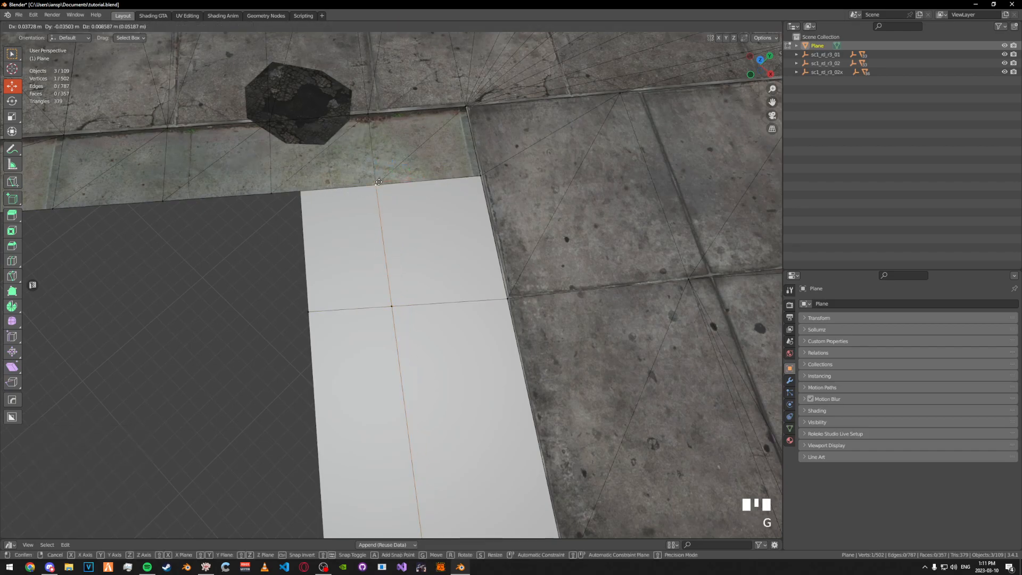
- Snap the strip's outer end corner onto the next vertex along the greenish kerb
click(304, 183)
key(z)
click(299, 187)
key(z)
key(g)
key(g)
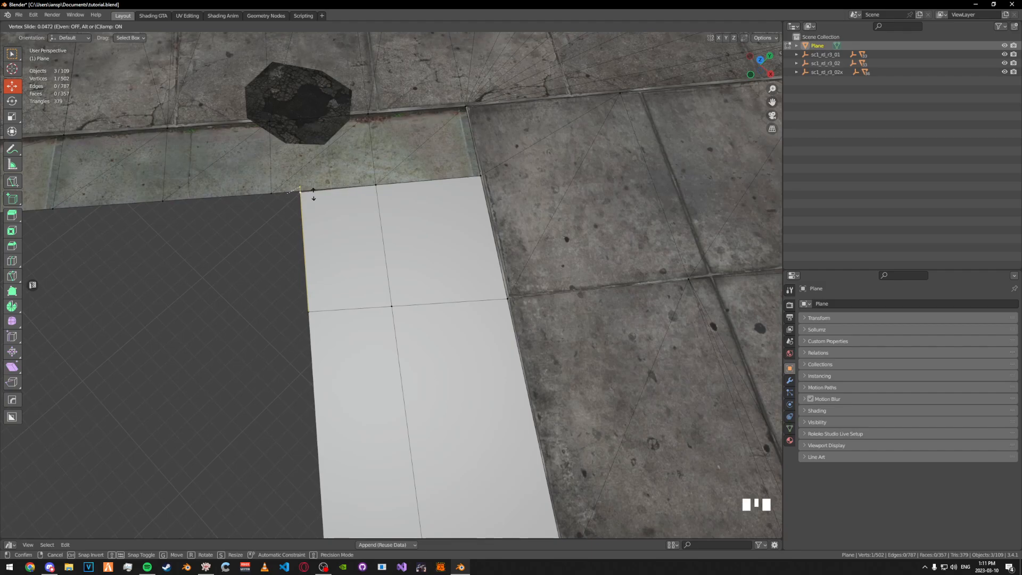
click(313, 193)
key(g)
click(268, 191)
- Leave the joint edit, select only the plane strip and edit it on its own
middle_drag(366, 187, 494, 322)
key(Tab)
click(372, 151)
scroll(356, 225, down, 2)
key(Tab)
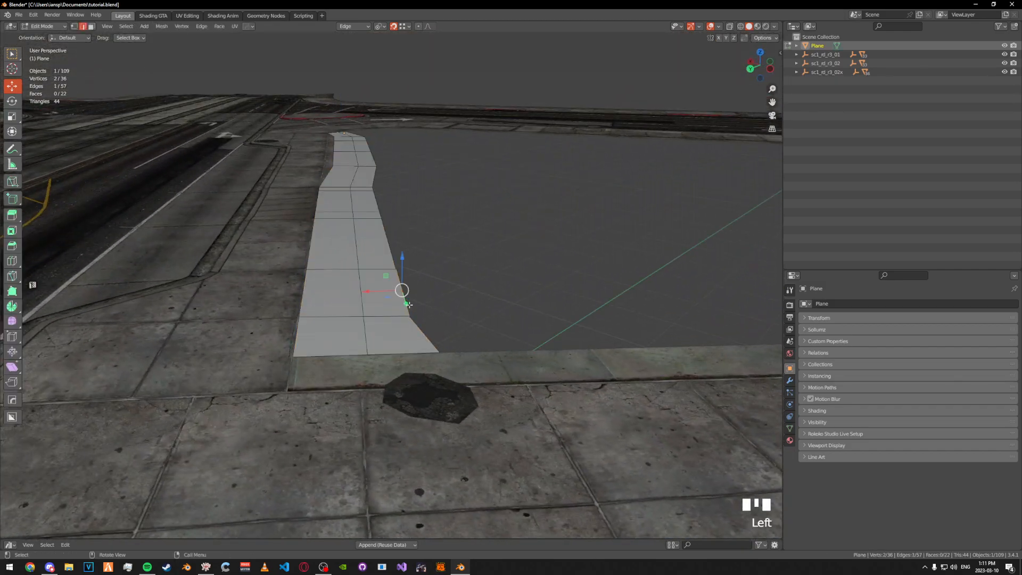
- Add a crosswise loop cut midway through the strip's last segment before the greenish kerb
middle_drag(408, 305, 413, 341)
scroll(415, 344, up, 5)
key(Tab)
click(359, 281)
click(407, 285)
shift+middle_drag(447, 299, 362, 327)
scroll(352, 303, down, 2)
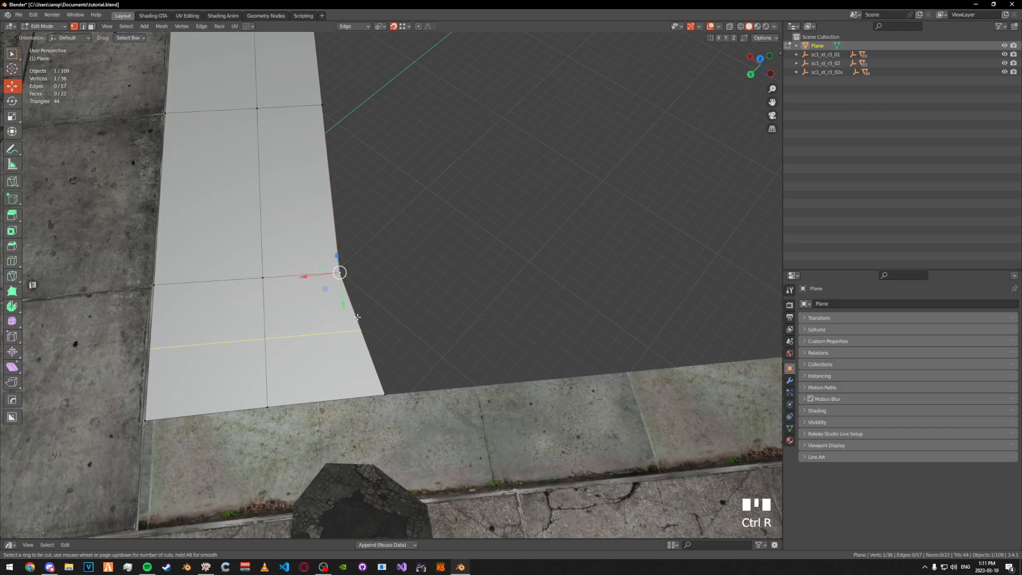
click(358, 317)
right_click(358, 318)
key(Tab)
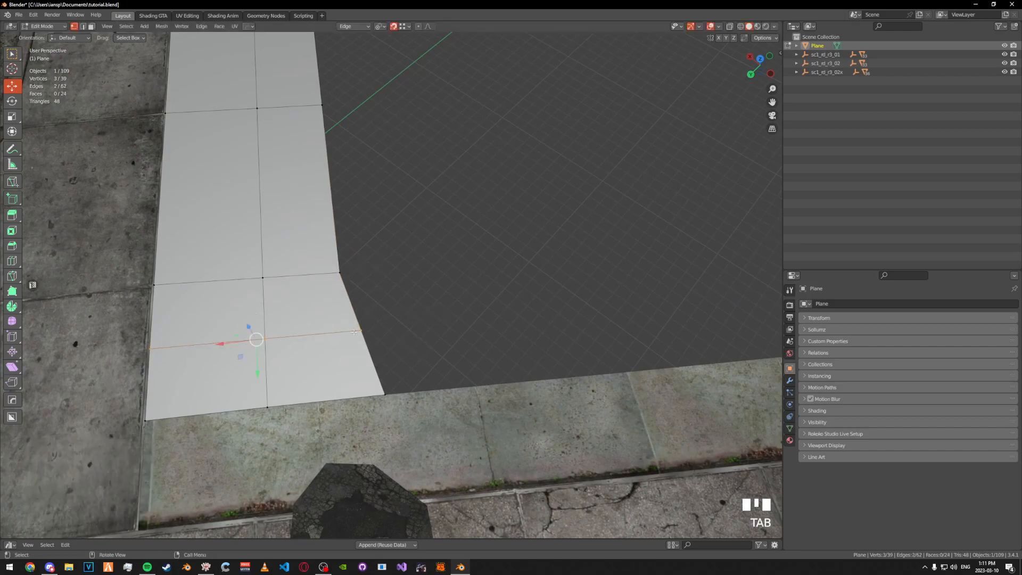
- Move the new cut's outer vertex outward about 0.21 m along X, then back beside the strip's inner corner
key(g)
key(x)
click(373, 288)
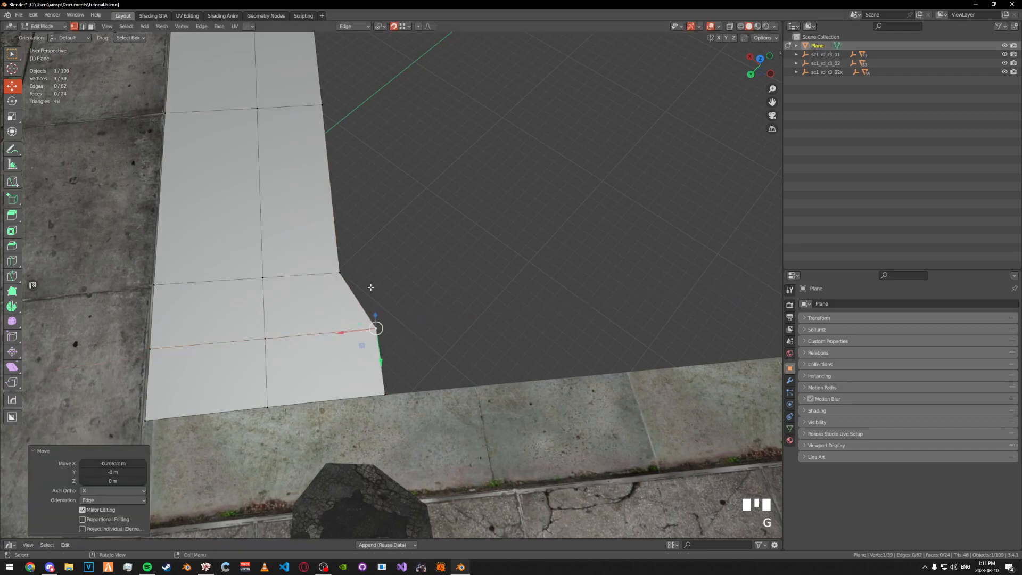
key(g)
key(g)
middle_drag(365, 270, 365, 271)
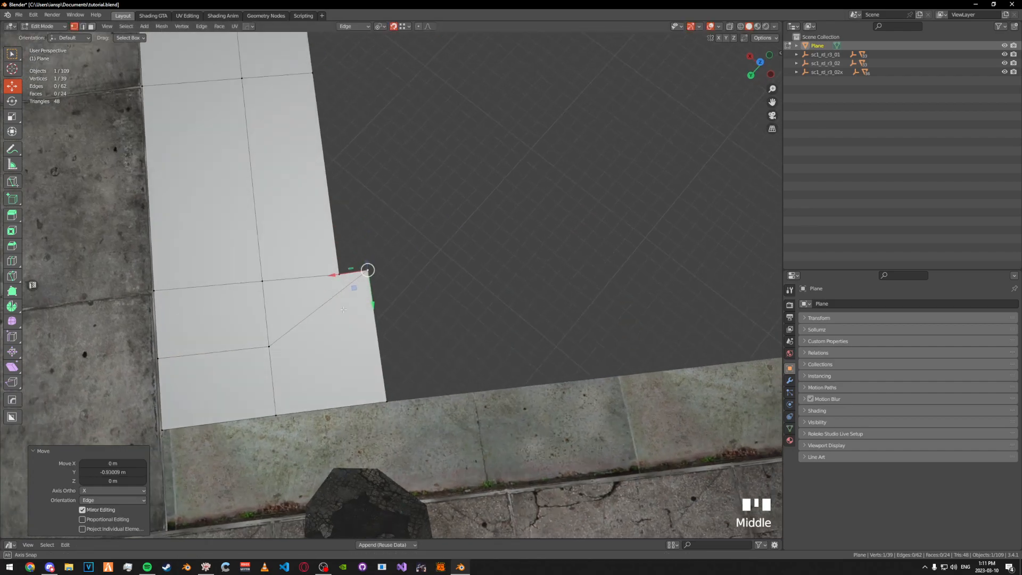
- Reposition the moved outer vertex so it lines up with the strip's inner corner vertex
click(339, 275)
key(Tab)
middle_drag(350, 224, 270, 222)
key(Tab)
mouse_move(390, 250)
middle_down()
mouse_move(388, 239)
mouse_move(402, 259)
middle_up()
click(402, 259)
scroll(420, 281, up, 1)
key(g)
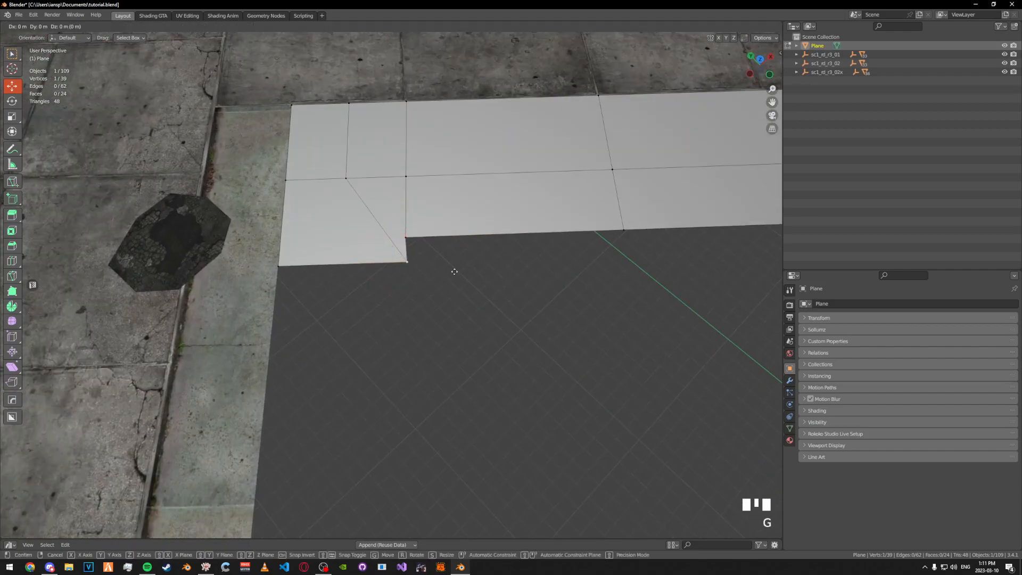
click(453, 272)
- Slide the strip's inner corner vertex along the strip's long outer edge, away from the greenish kerb
key(Tab)
middle_drag(440, 349, 411, 236)
key(Tab)
click(411, 236)
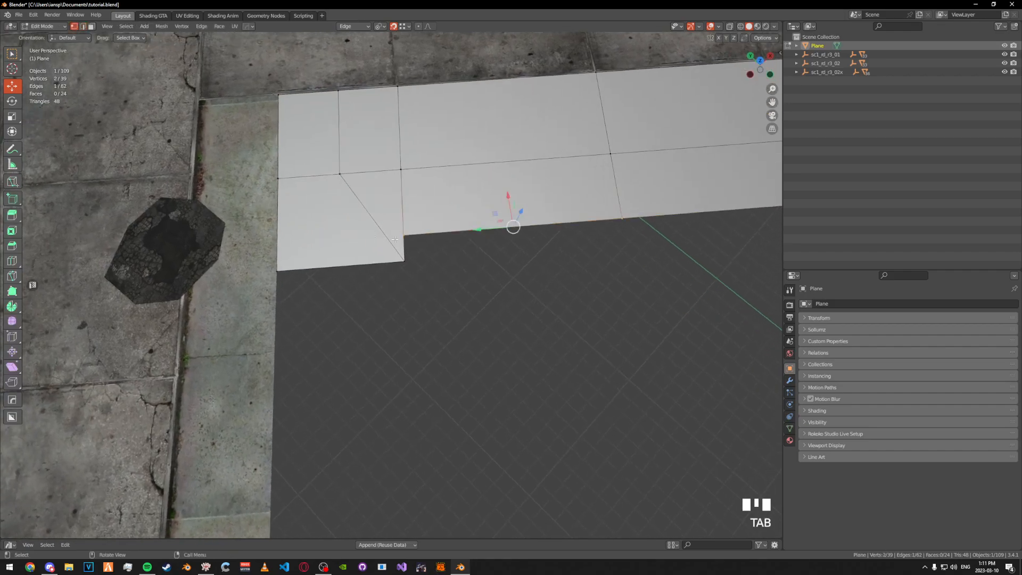
click(404, 236)
key(g)
key(g)
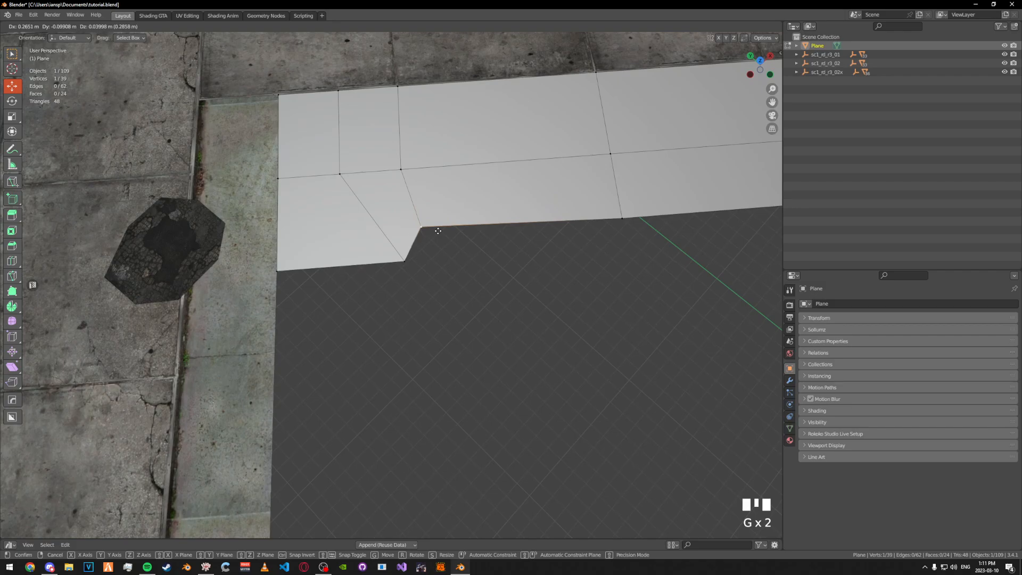
click(442, 234)
- Edit the strip together with the greenish kerb and extrude the end edge to the kerb's next vertex
middle_drag(442, 234, 387, 234)
key(Tab)
click(366, 206)
click(378, 178)
shift+click(415, 218)
key(Tab)
click(413, 234)
key(e)
click(278, 236)
shift+middle_drag(277, 236, 358, 239)
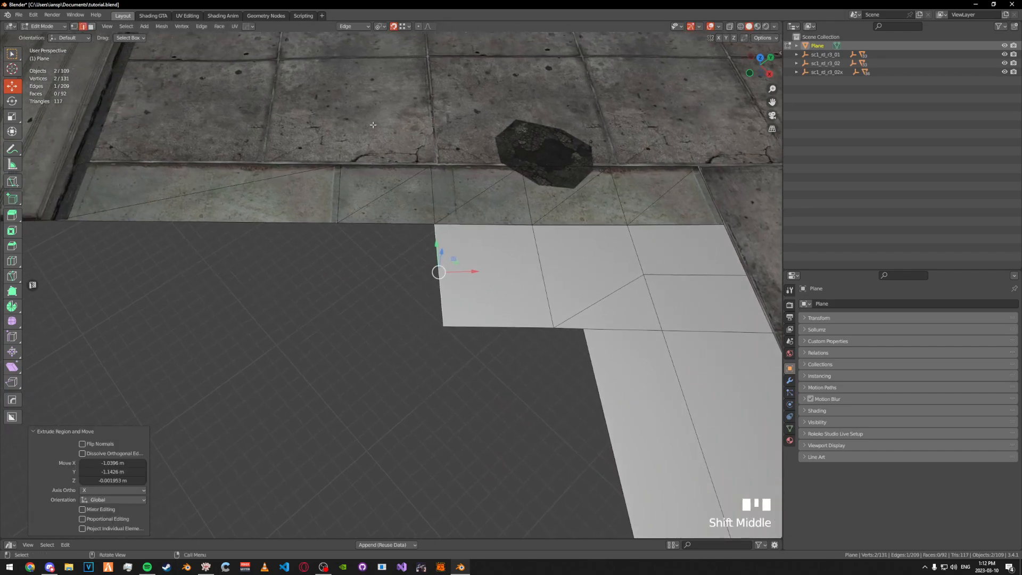
- Set the transform orientation to Edge and extrude the strip's end edge one more segment along the greenish kerb
click(357, 27)
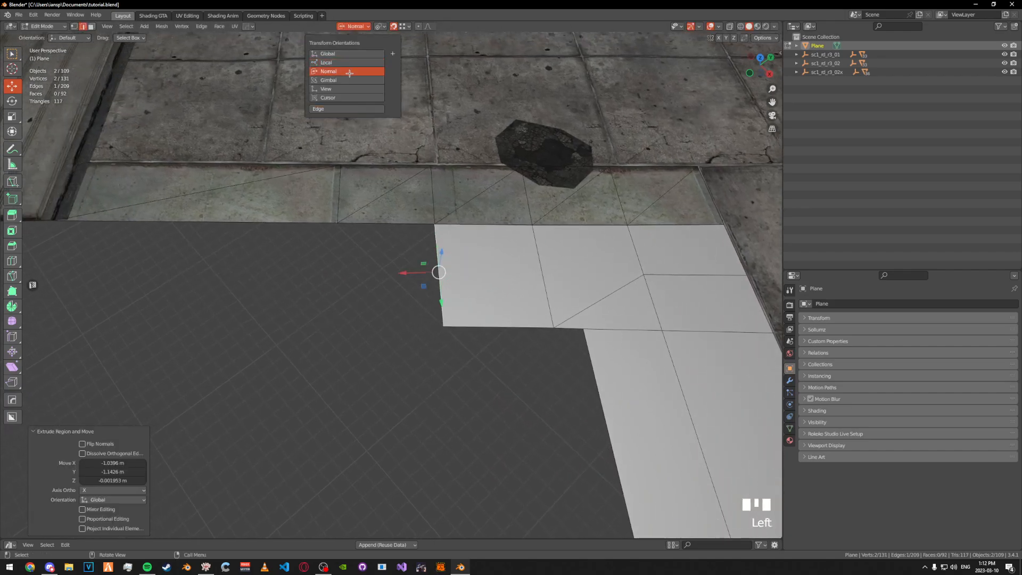
click(345, 108)
scroll(394, 176, up, 2)
middle_drag(426, 203, 389, 253)
key(e)
click(376, 258)
shift+middle_drag(278, 239, 371, 253)
- Leave the mesh edit and delete the dark crack decal running along both sides of the ribbed ramp
key(Tab)
scroll(370, 252, down, 2)
shift+middle_drag(373, 159, 401, 284)
click(414, 303)
alt+middle_click(406, 293)
scroll(393, 237, down, 3)
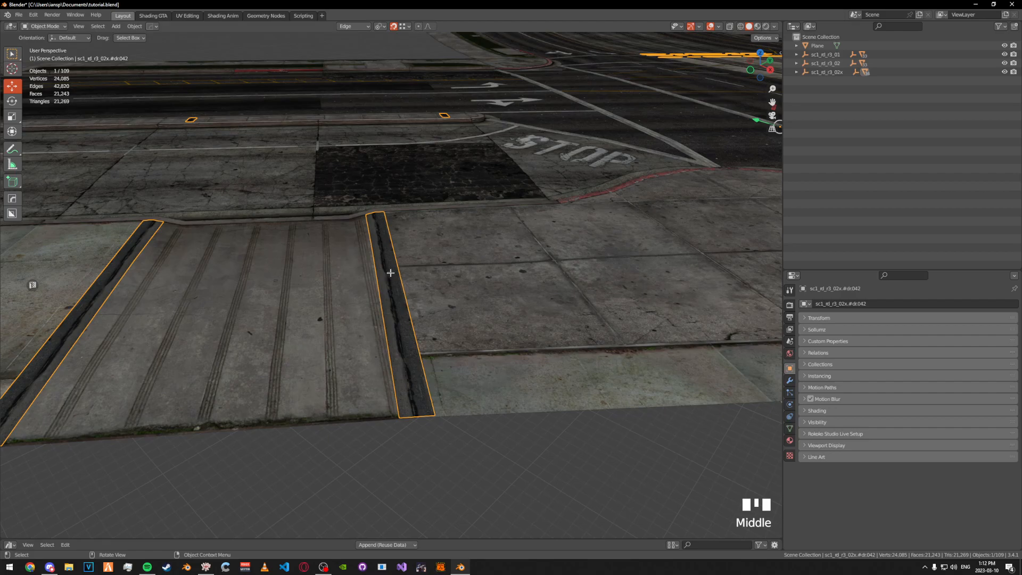
key(Delete)
scroll(468, 291, down, 4)
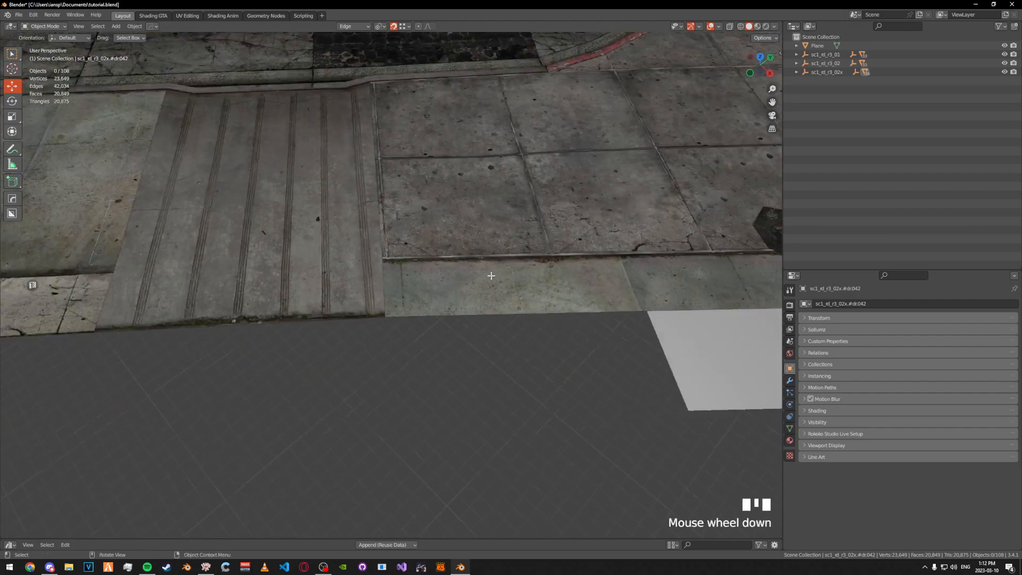
scroll(490, 276, down, 2)
- Edit the strip with the greenish kerb again and extrude its end edge to the kerb's end at the ramp
click(548, 312)
click(545, 297)
shift+click(568, 326)
key(Tab)
click(565, 376)
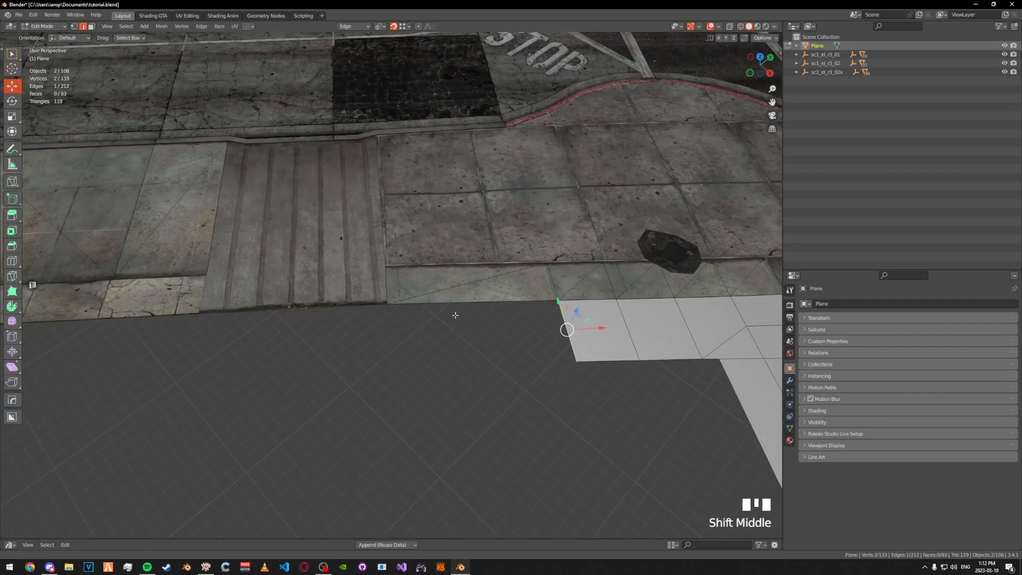
scroll(349, 321, up, 5)
key(e)
click(451, 279)
shift+middle_drag(353, 286, 437, 254)
- Edit the strip together with the ribbed ramp and extrude its end edge in four segments to the ramp's far corner
key(Tab)
click(441, 228)
click(441, 226)
shift+click(539, 286)
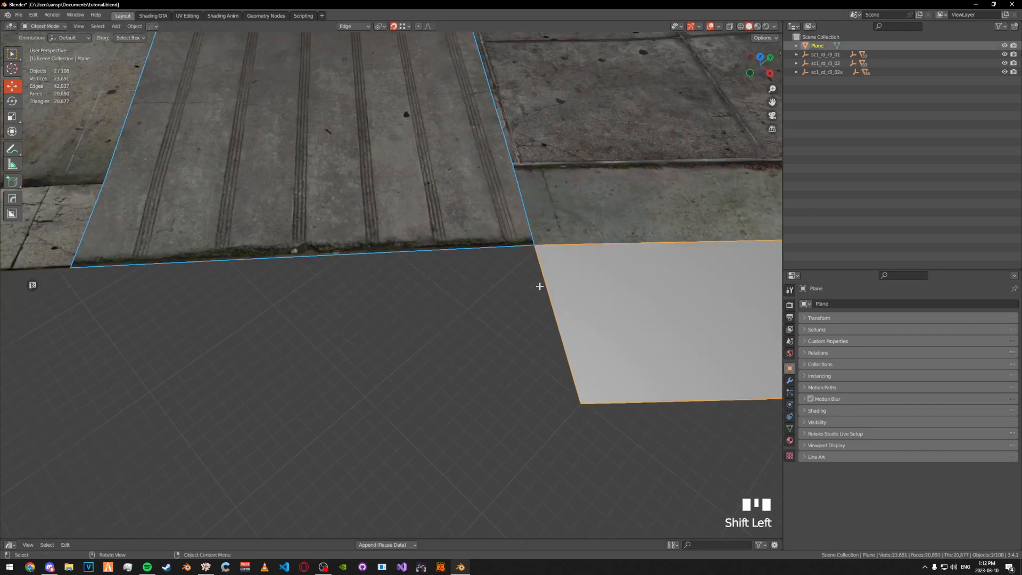
key(Tab)
click(543, 288)
key(e)
click(478, 247)
key(e)
click(403, 246)
key(e)
click(129, 265)
shift+middle_drag(38, 274, 395, 279)
key(e)
click(430, 271)
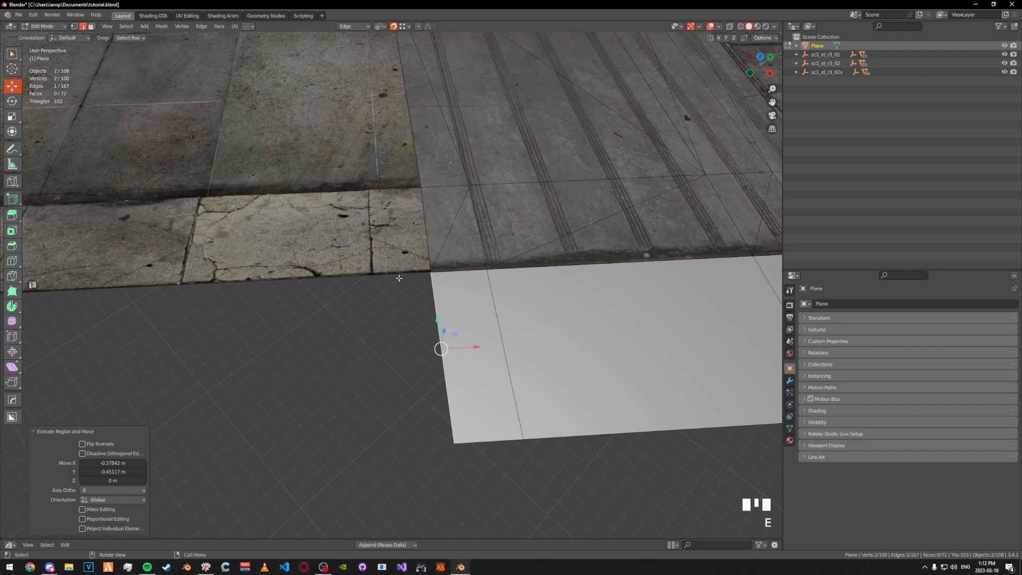
- Edit the strip together with the pale cracked kerb and extrude its end edge in two segments along the kerb's vertices
key(Tab)
click(393, 259)
shift+click(451, 309)
key(Tab)
click(438, 319)
shift+middle_drag(262, 293, 455, 288)
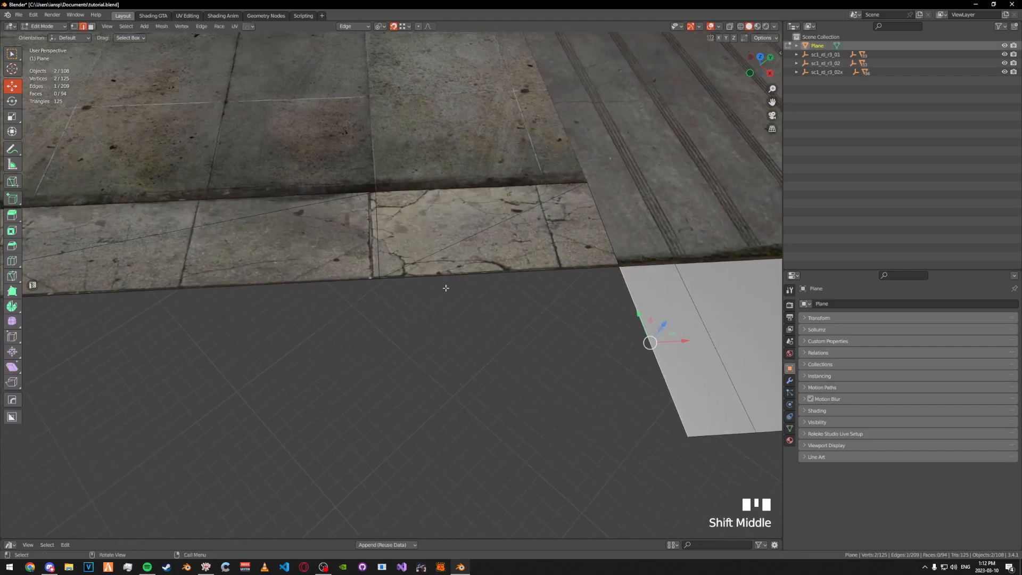
key(e)
click(376, 278)
shift+middle_drag(140, 302, 383, 264)
key(e)
click(346, 252)
shift+middle_drag(292, 258, 467, 255)
- Reselect the strip with the adjoining pale kerb and extrude its end edge in three segments to the kerb's angled notch
key(Tab)
click(414, 241)
shift+click(520, 271)
key(Tab)
click(523, 280)
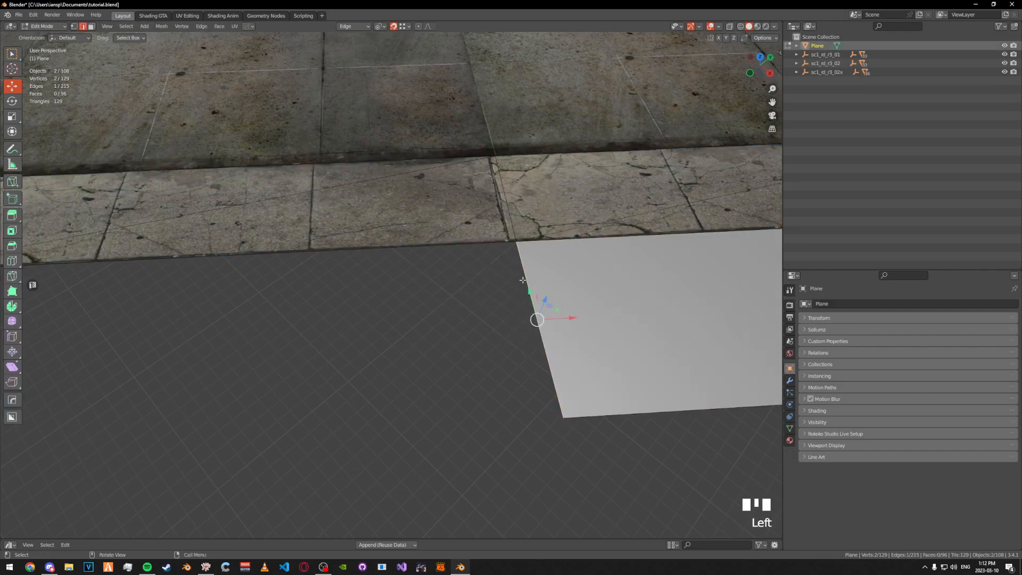
shift+middle_drag(346, 273, 426, 265)
scroll(481, 255, down, 2)
key(e)
click(343, 263)
shift+middle_drag(264, 263, 455, 259)
key(e)
click(347, 258)
shift+middle_drag(195, 274, 434, 258)
key(e)
click(322, 261)
shift+middle_drag(320, 276, 399, 280)
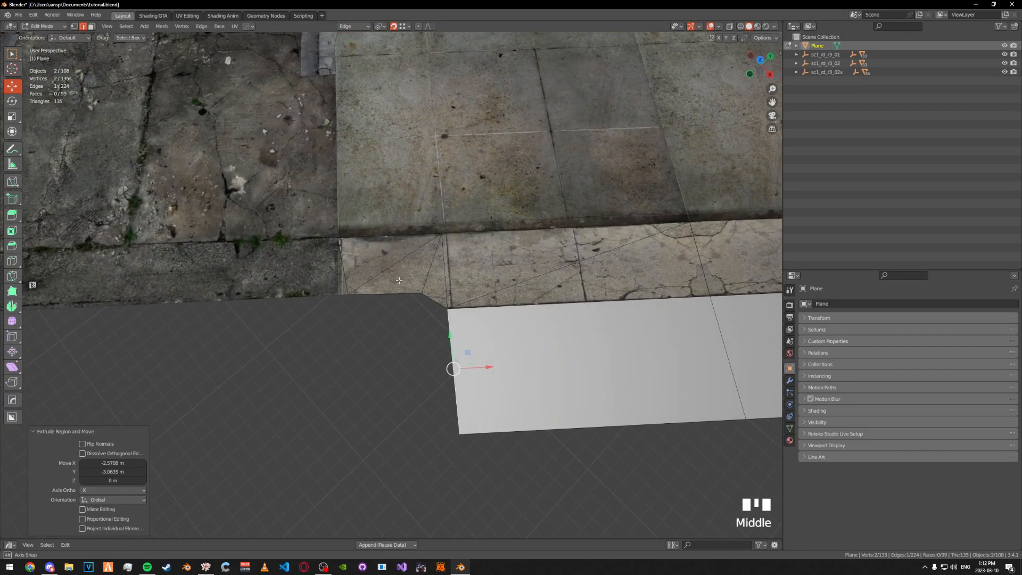
- Extrude the strip's end edge about 1.49 m along the Edge X axis and snap its kerb-side vertex to the kerb's end corner
scroll(421, 298, up, 5)
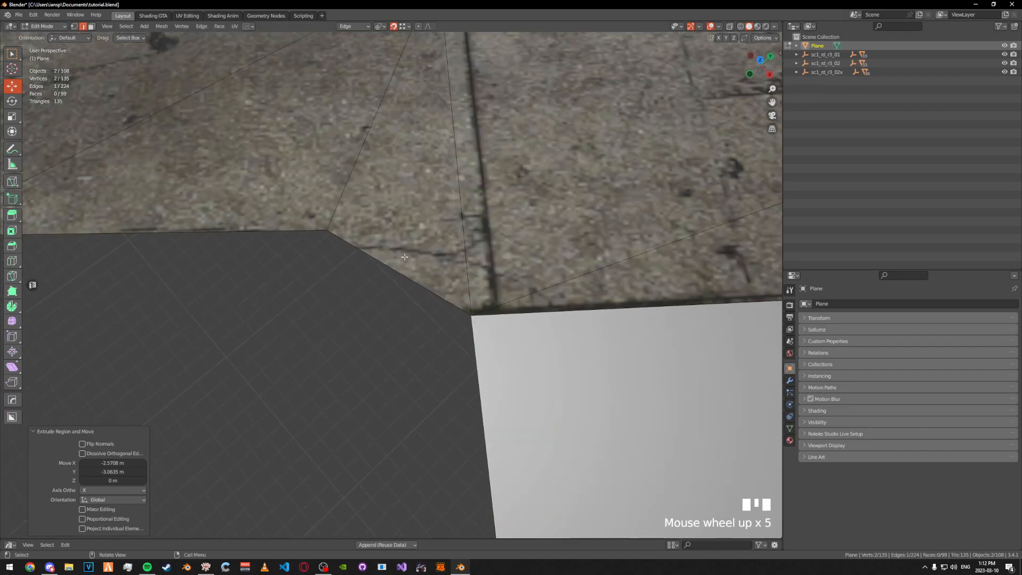
scroll(335, 240, down, 7)
shift+middle_drag(351, 255, 397, 218)
alt+middle_click(356, 279)
scroll(401, 269, up, 2)
scroll(397, 218, up, 2)
key(e)
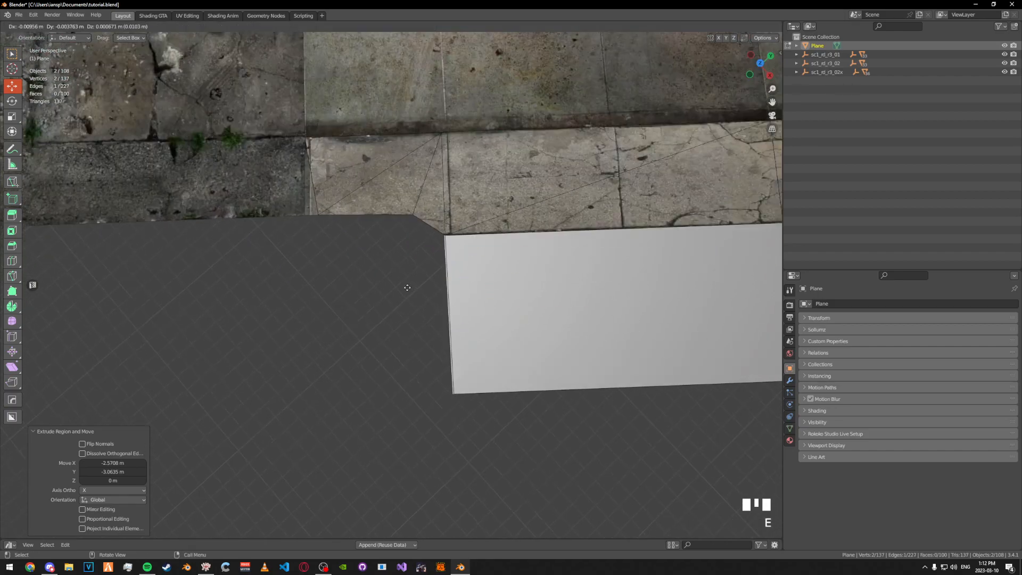
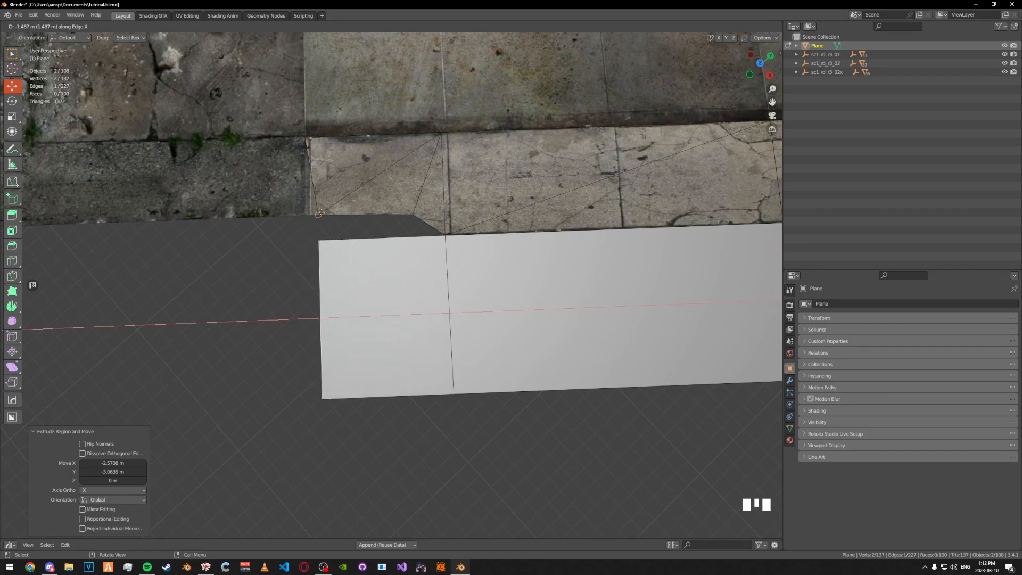
click(320, 214)
click(320, 239)
key(g)
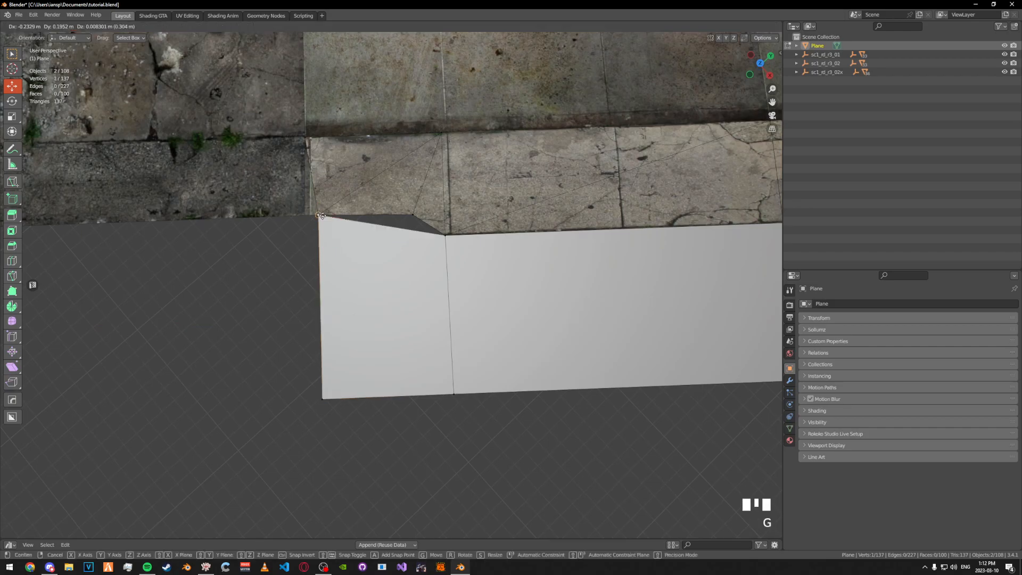
click(321, 215)
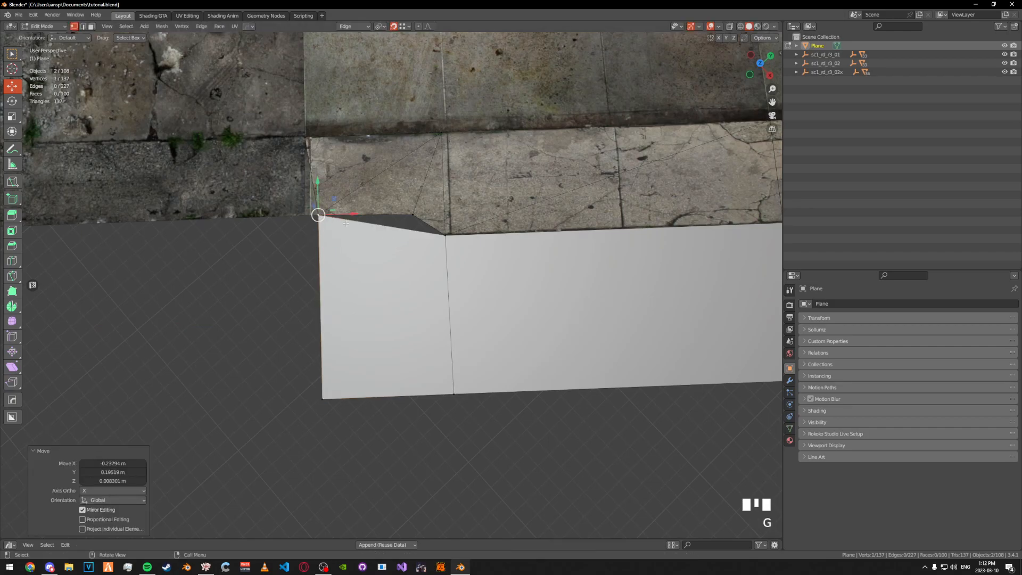
- Add a crosswise loop cut in the new segment and snap its kerb-side vertex to the notch's corner vertex
click(390, 229)
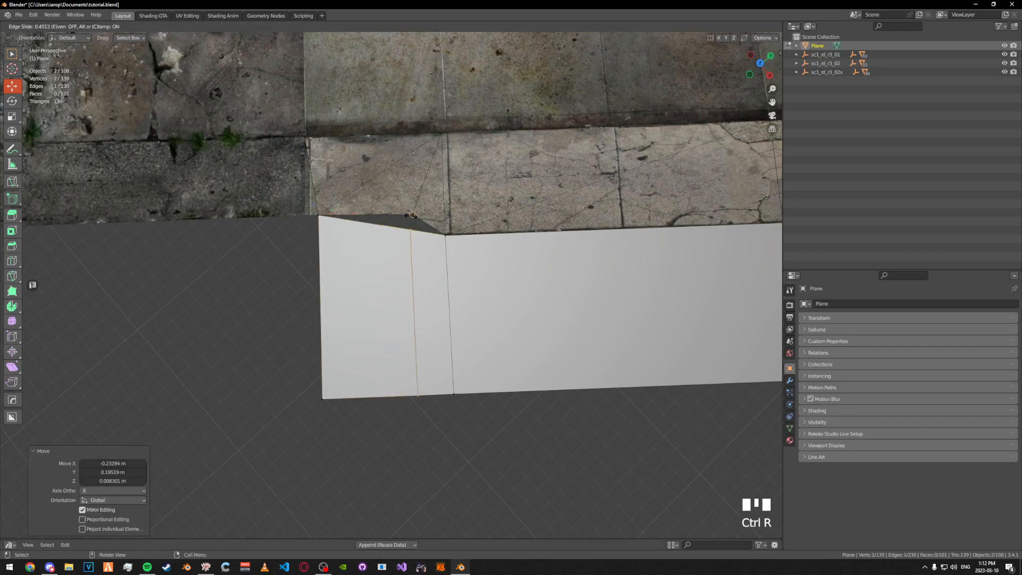
click(413, 216)
key(Tab)
key(Tab)
click(414, 215)
key(g)
click(417, 215)
key(Tab)
- Edit the strip with the adjoining pavement mesh and extrude a short segment across the gap to the dark kerb's corner
middle_drag(417, 215, 394, 203)
scroll(394, 203, down, 2)
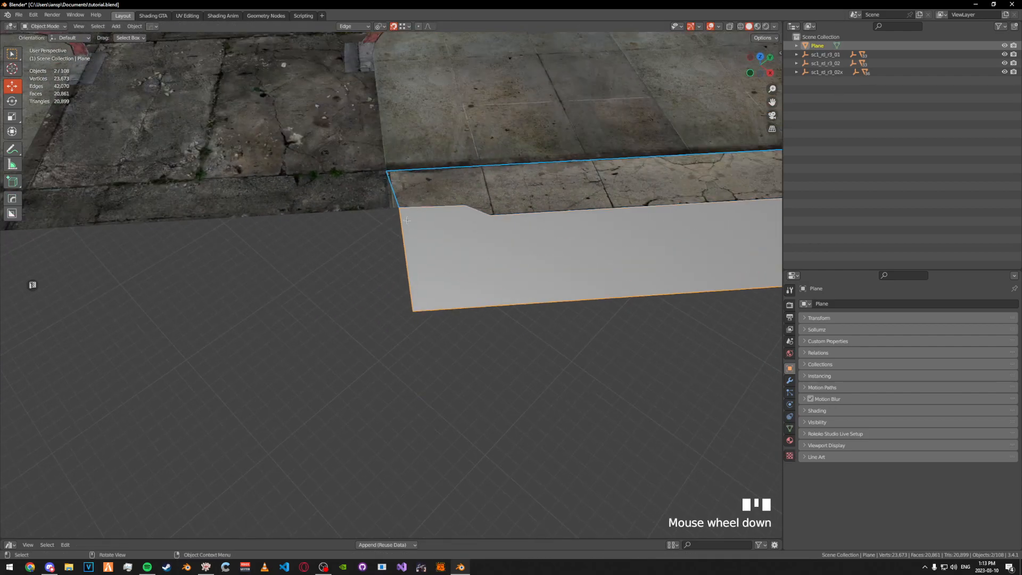
click(371, 206)
shift+click(411, 275)
key(Tab)
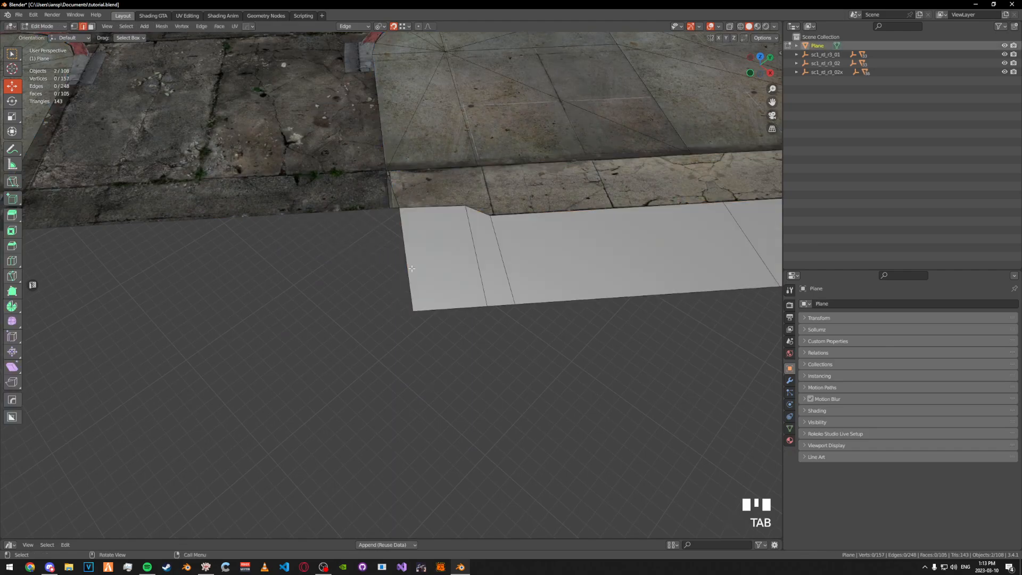
middle_drag(391, 212, 399, 268)
alt+middle_click(406, 273)
scroll(406, 273, up, 7)
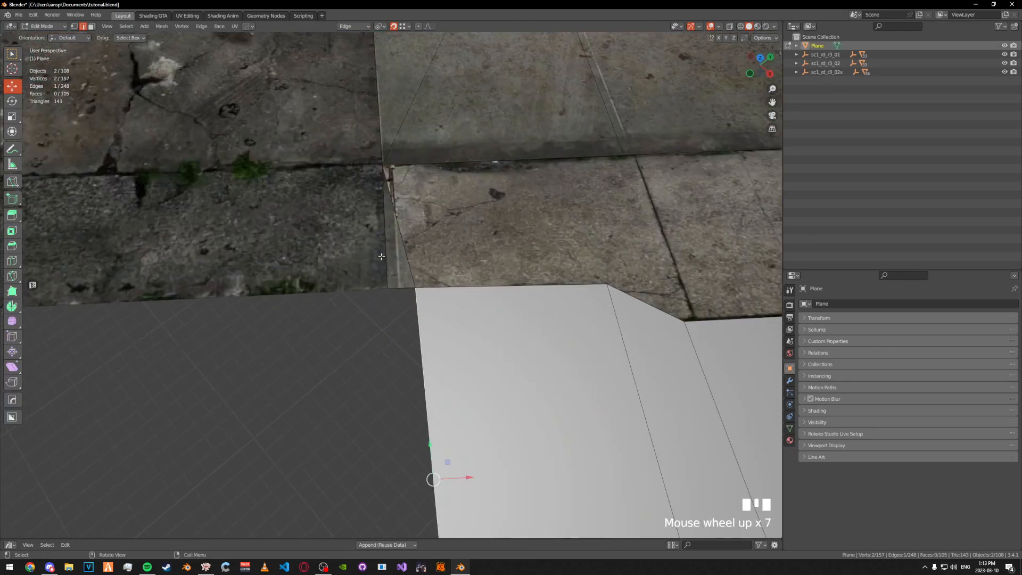
key(e)
click(386, 290)
scroll(397, 413, down, 2)
middle_drag(397, 413, 420, 299)
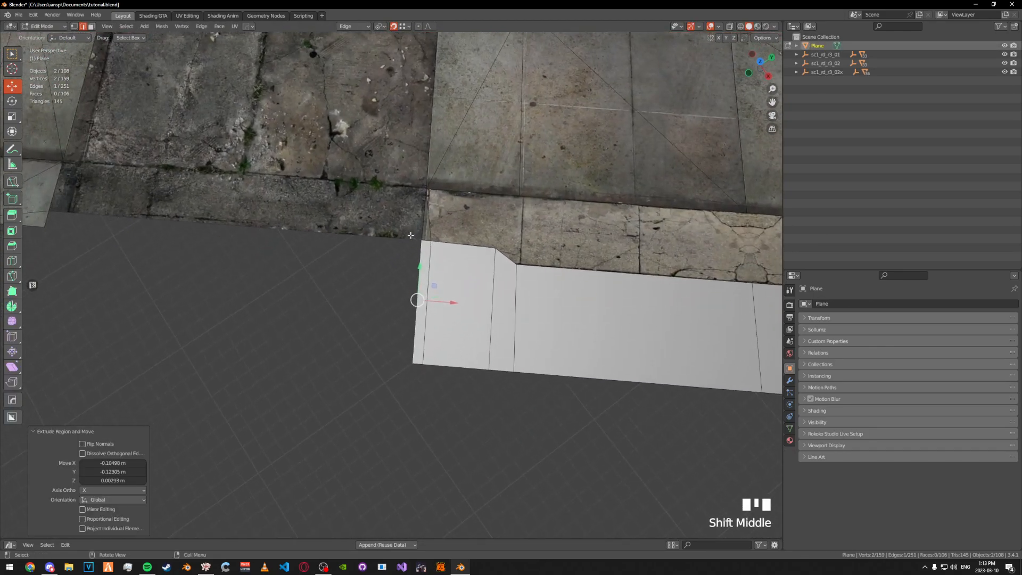
- Edit the strip together with the dark kerb and extrude its end edge in two segments along that kerb
key(Tab)
click(394, 231)
shift+click(423, 276)
key(Tab)
click(419, 296)
key(e)
click(399, 296)
shift+middle_drag(399, 296, 394, 248)
key(e)
click(312, 225)
- Edit the strip together with the adjoining light pavement mesh and add a loop cut slid close to the dark kerb
middle_drag(394, 248, 295, 238)
scroll(419, 259, up, 5)
middle_drag(419, 259, 419, 282)
key(Tab)
key(Tab)
shift+click(479, 199)
key(Tab)
click(388, 319)
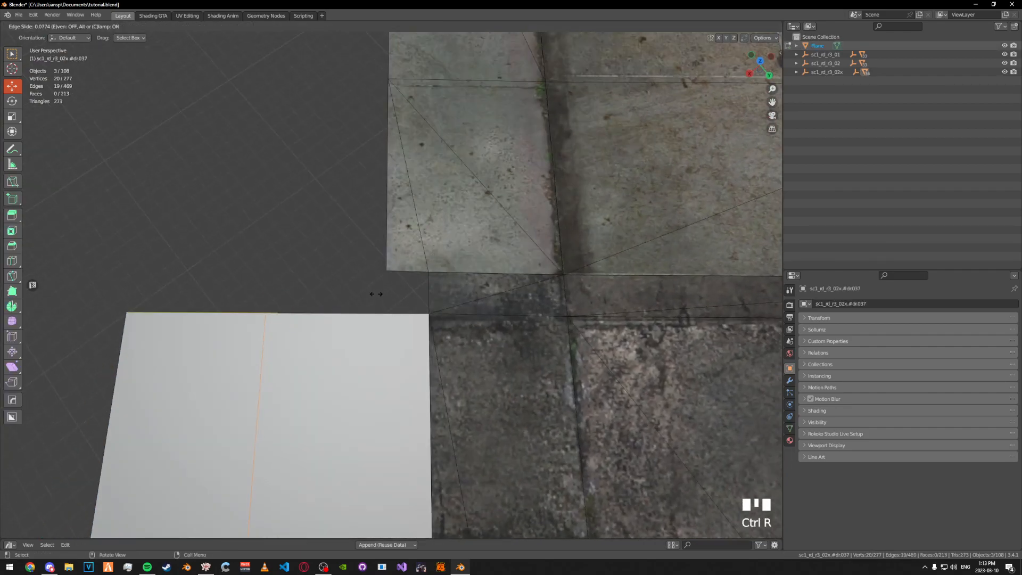
click(378, 267)
key(Tab)
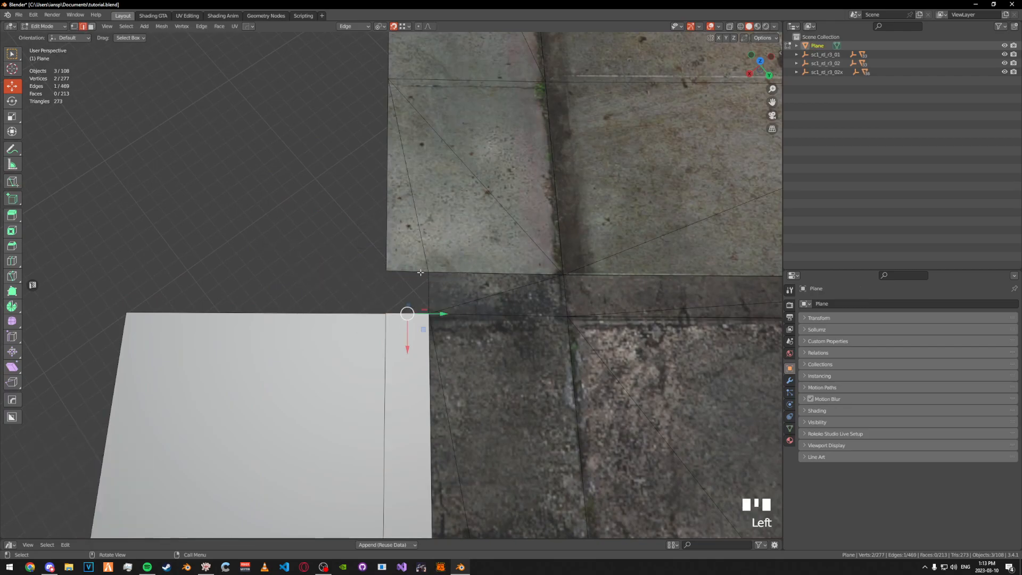
- Extrude the strip's narrow end edge to the light pavement and snap its two vertices to the pavement's edge vertices
key(e)
click(420, 272)
key(1)
click(388, 271)
key(g)
click(395, 268)
click(428, 272)
key(g)
click(433, 271)
- Extrude the strip's remaining end edge in consecutive segments along the light pavement, snapping each to the next kerb vertex
key(Tab)
click(433, 314)
middle_drag(421, 304, 511, 329)
scroll(511, 330, down, 3)
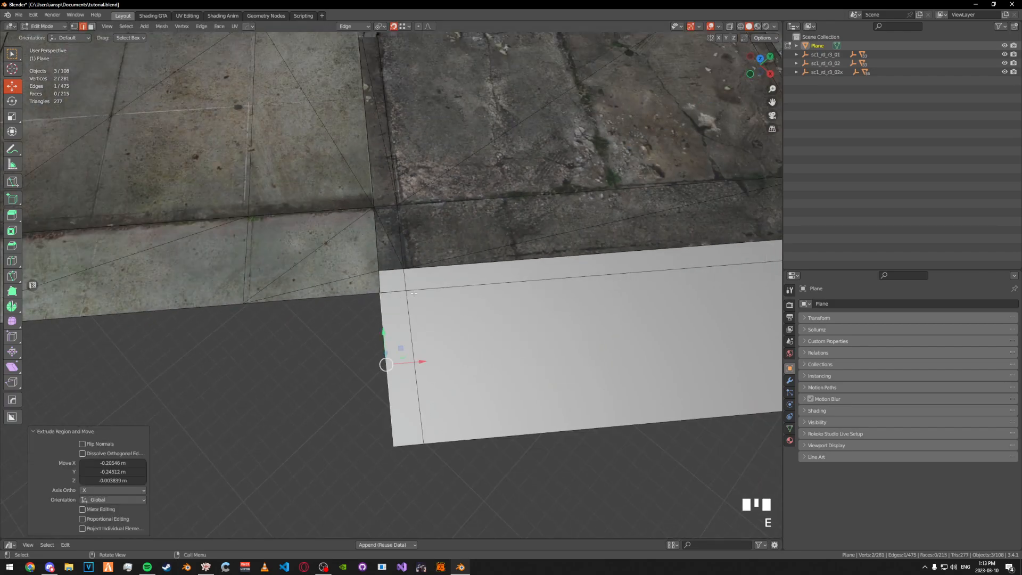
scroll(407, 294, up, 4)
middle_drag(408, 294, 388, 259)
scroll(357, 294, down, 4)
scroll(389, 268, up, 2)
key(e)
click(388, 268)
drag(543, 299, 362, 299)
shift+middle_drag(362, 299, 572, 277)
key(e)
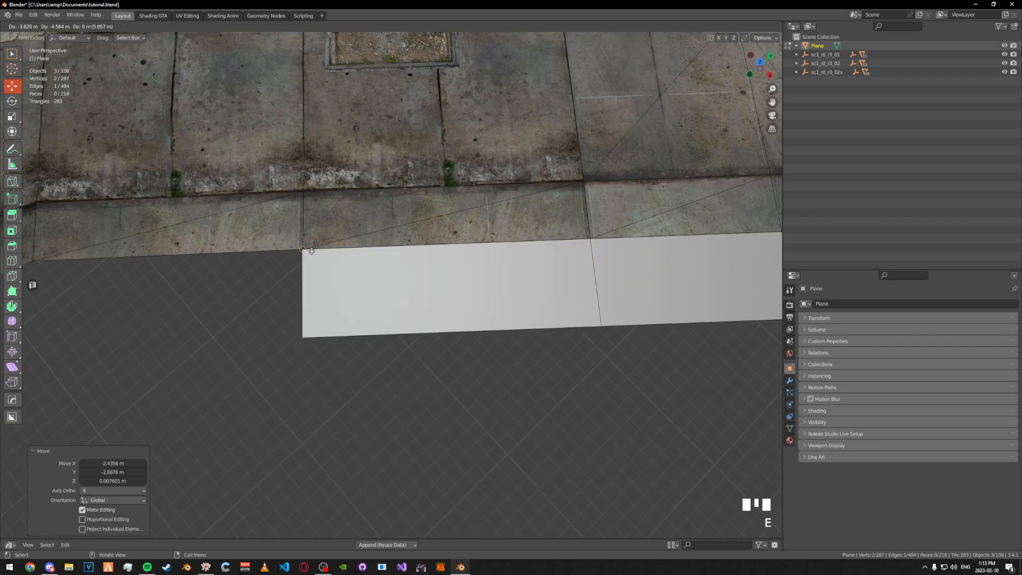
click(312, 250)
- Extrude the strip's end edge once more to the kerb vertex where the sidewalk starts to curve
shift+middle_drag(312, 251, 549, 276)
key(e)
key(ctrl+z)
middle_drag(303, 255, 346, 218)
alt+middle_click(274, 241)
scroll(273, 242, up, 6)
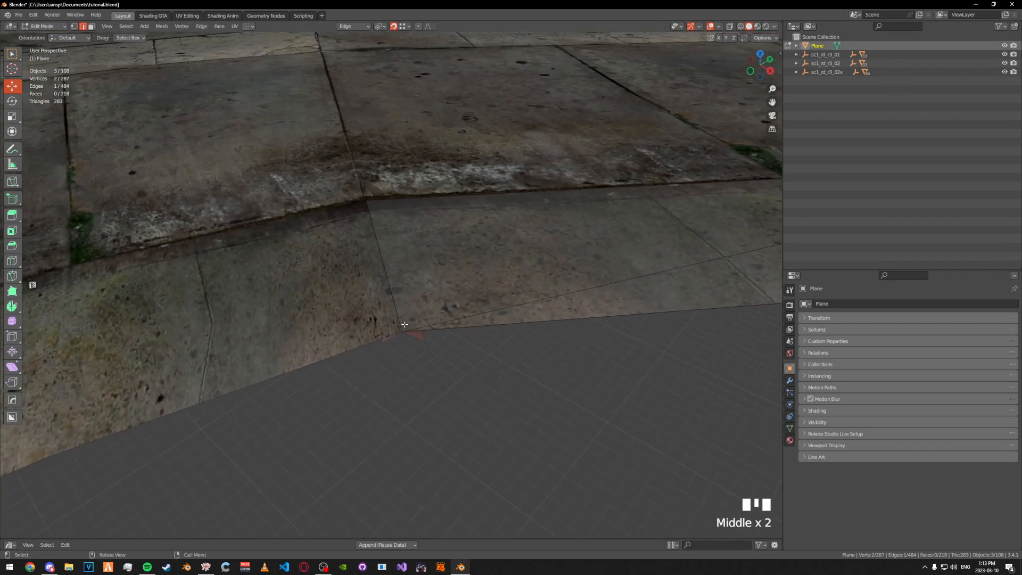
middle_drag(403, 325, 413, 283)
key(e)
click(392, 298)
- Extrude the last segment's lot-side edge about 12.47 m along the Edge Y axis toward the opposite sidewalk
click(367, 309)
shift+middle_drag(376, 210, 421, 310)
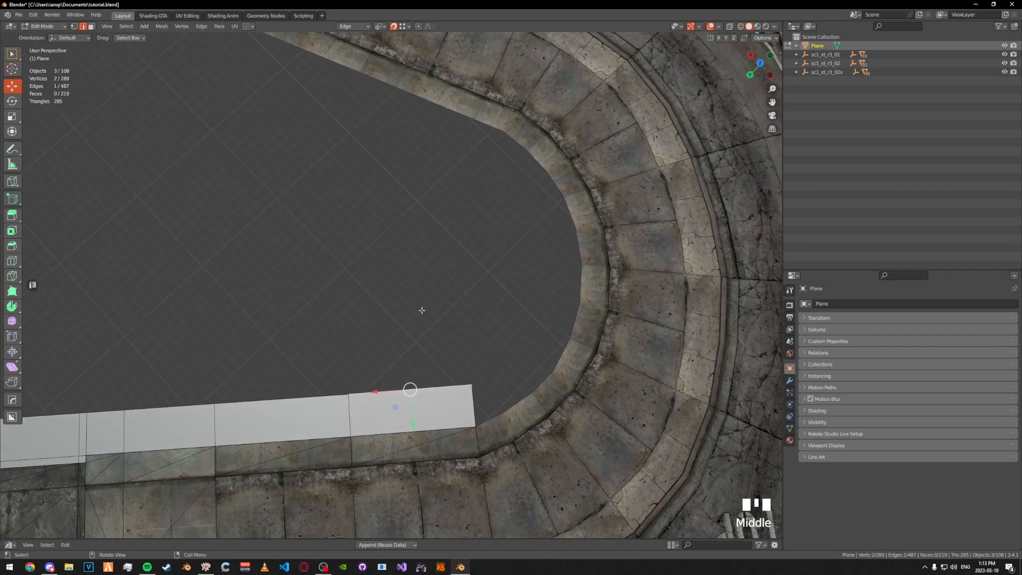
click(475, 113)
middle_drag(460, 150, 363, 115)
shift+middle_drag(468, 212, 372, 168)
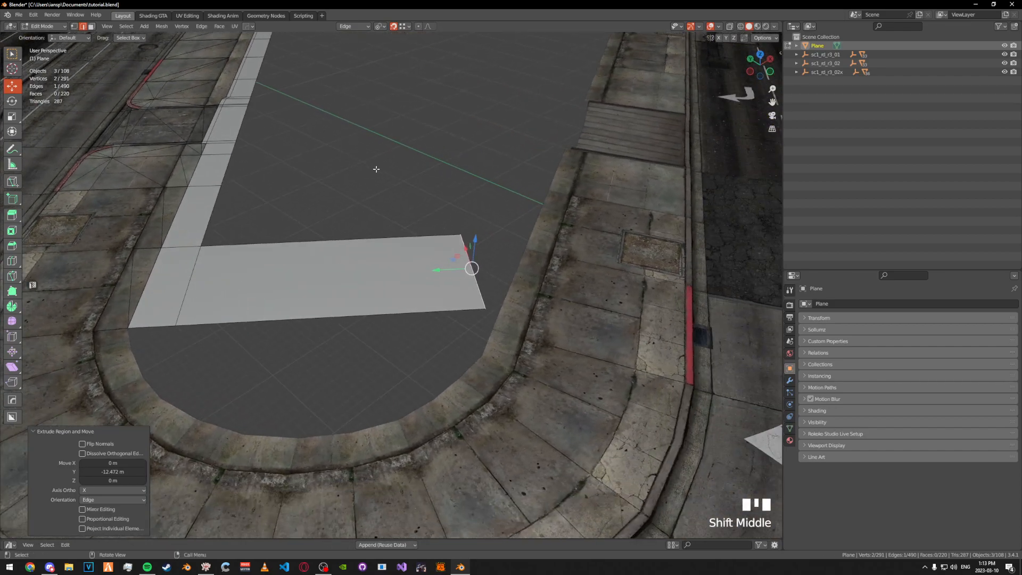
scroll(379, 170, down, 4)
middle_drag(438, 174, 426, 250)
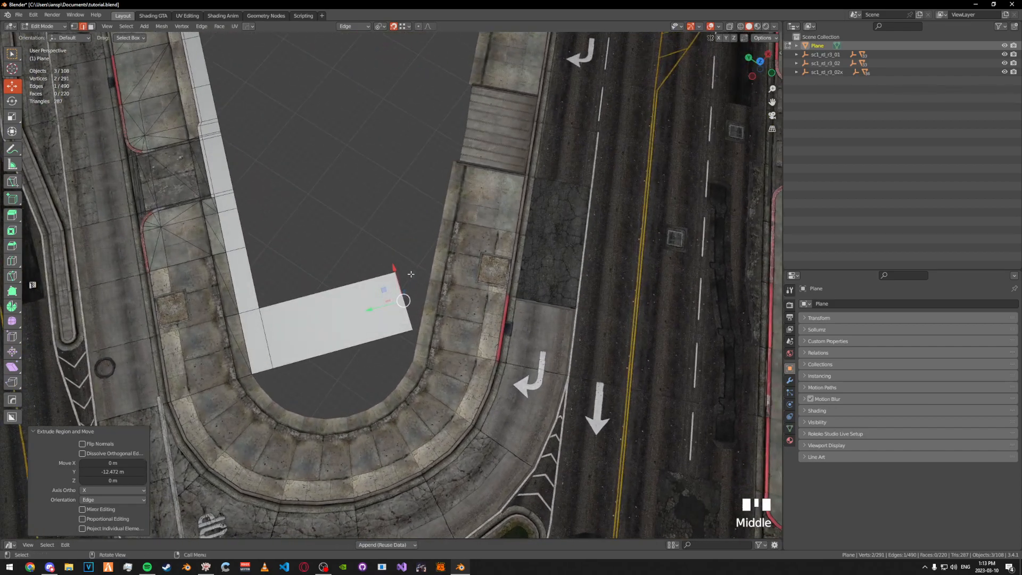
- Edit the strip with the opposite sidewalk mesh and snap the new face's two end vertices to that sidewalk's kerb vertices
scroll(426, 250, up, 3)
key(Tab)
shift+click(452, 269)
key(Tab)
click(428, 225)
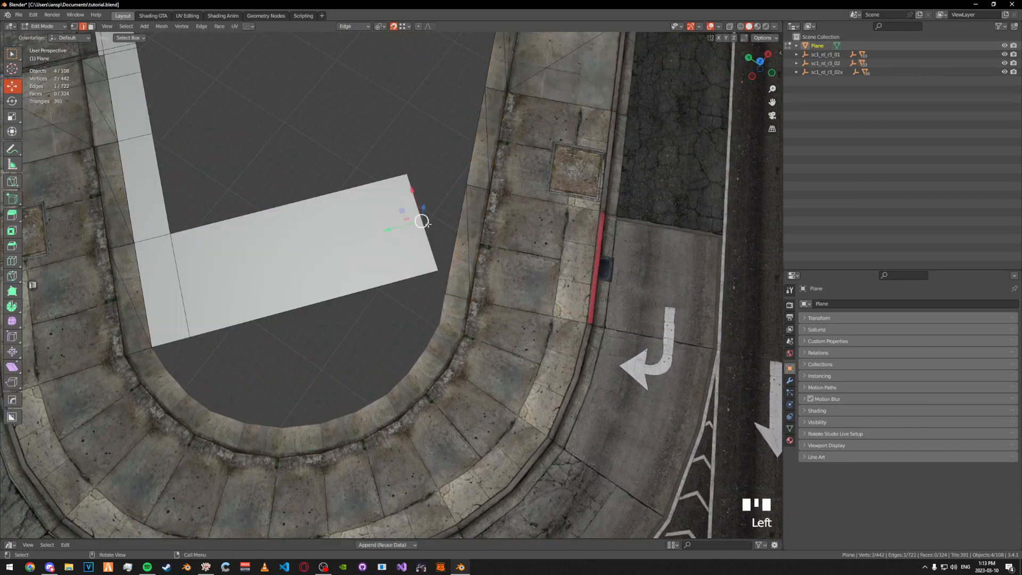
click(438, 273)
key(g)
click(446, 293)
click(407, 175)
key(g)
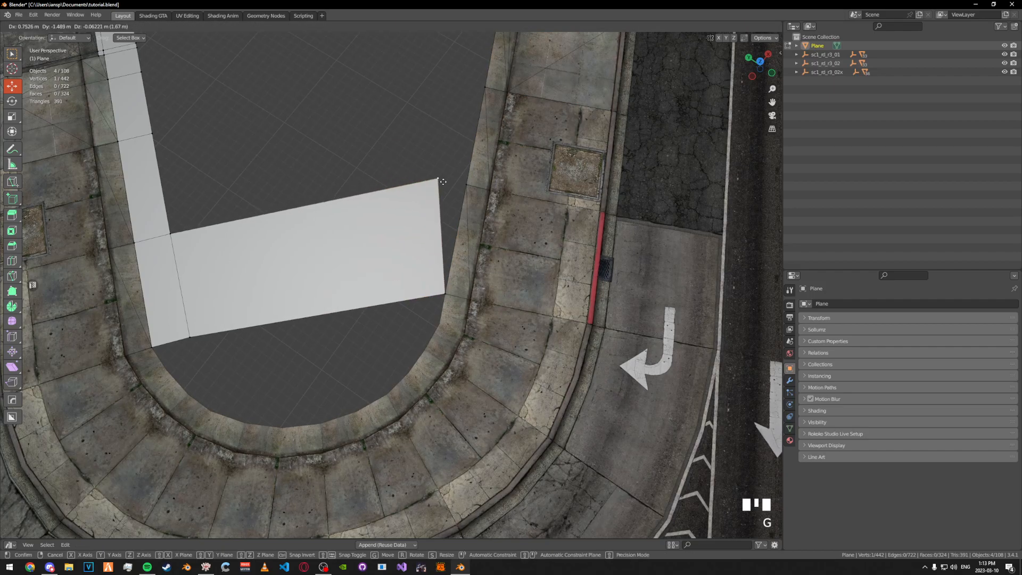
click(458, 184)
- Add a loop cut across the connecting face and slide it close to the opposite kerb with factor -0.710
shift+middle_drag(404, 165, 368, 212)
click(413, 253)
click(445, 236)
shift+middle_drag(473, 253, 433, 209)
key(g)
key(g)
click(498, 282)
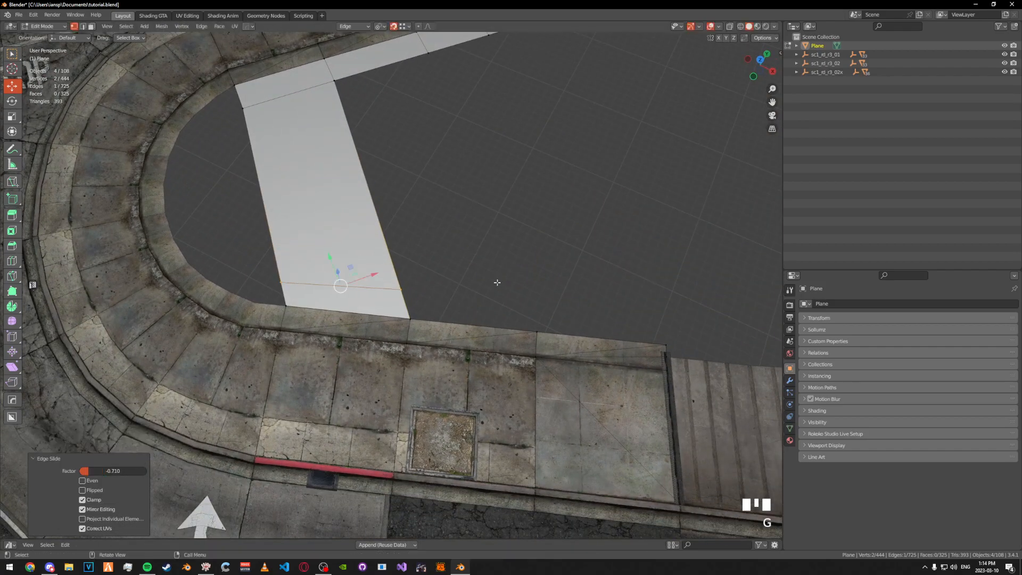
- Move the cut's lot-side vertex about 0.48 m in X and -0.31 m in Y with Z locked
click(402, 288)
middle_drag(407, 304, 488, 230)
key(g)
key(shift+z)
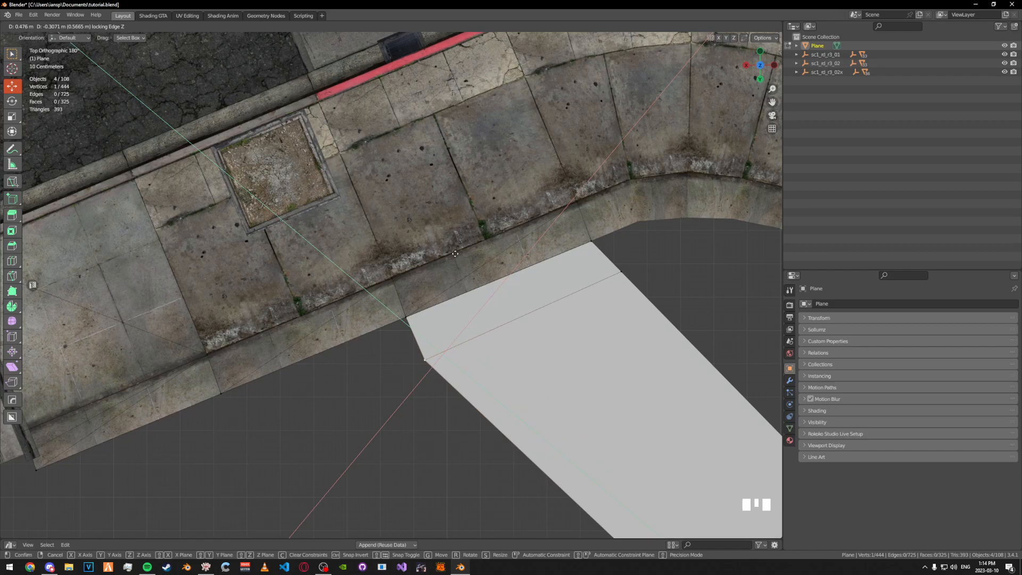
click(455, 254)
middle_drag(455, 254, 581, 239)
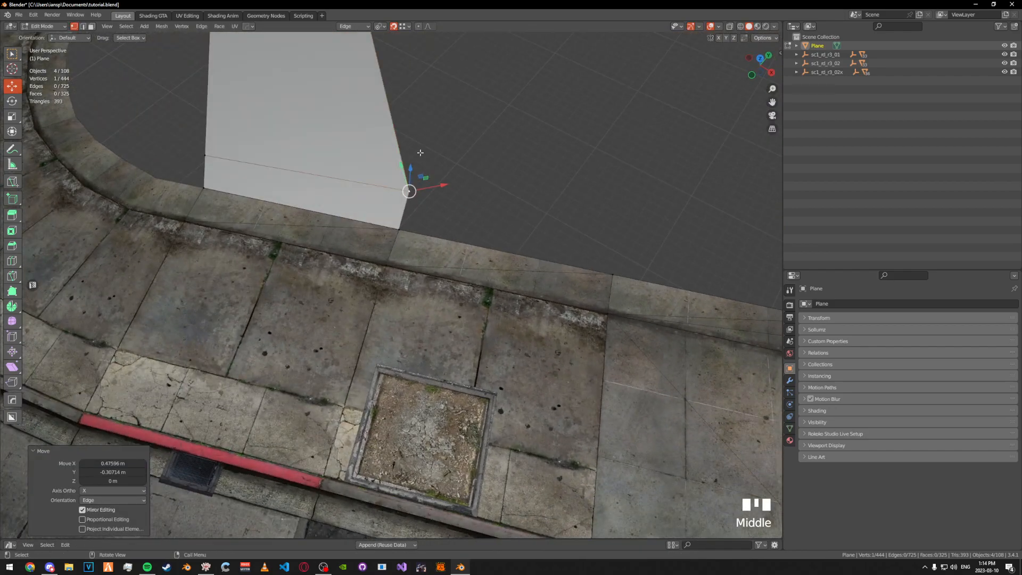
- Switch the transform orientation to Normal and extrude the short side edge along the kerb to the next pavement joint
click(403, 214)
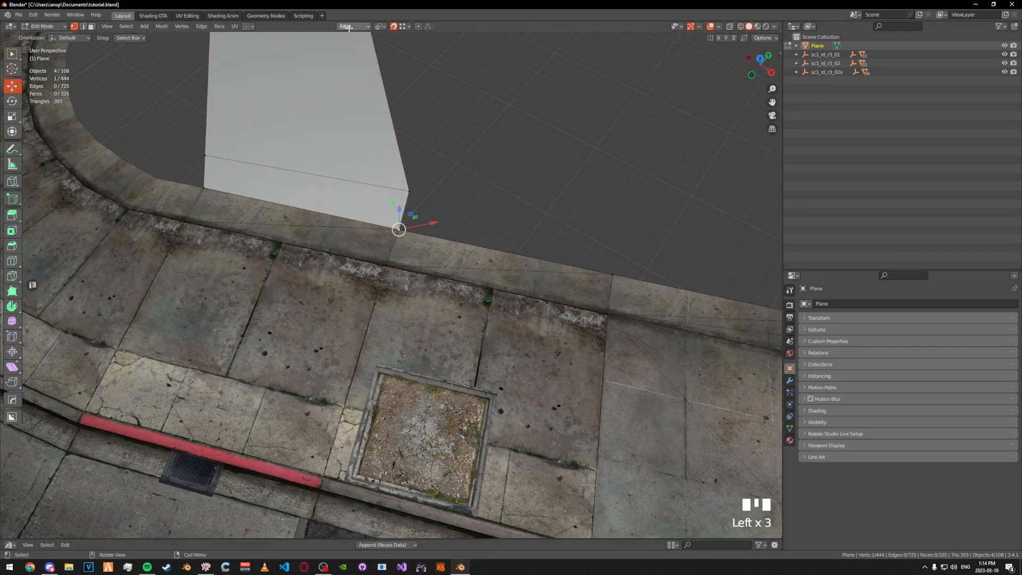
click(349, 27)
key(2)
click(406, 211)
middle_drag(418, 207, 309, 223)
key(e)
click(428, 230)
middle_drag(428, 229, 510, 255)
- Hide the thin dark mesh between the light pavement and the striped ramp
key(Tab)
click(527, 268)
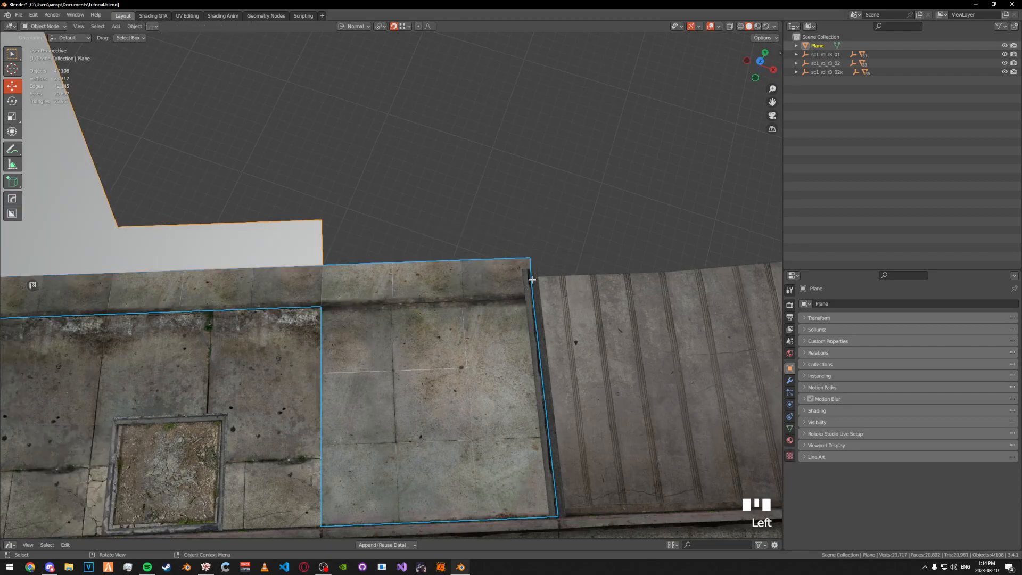
key(h)
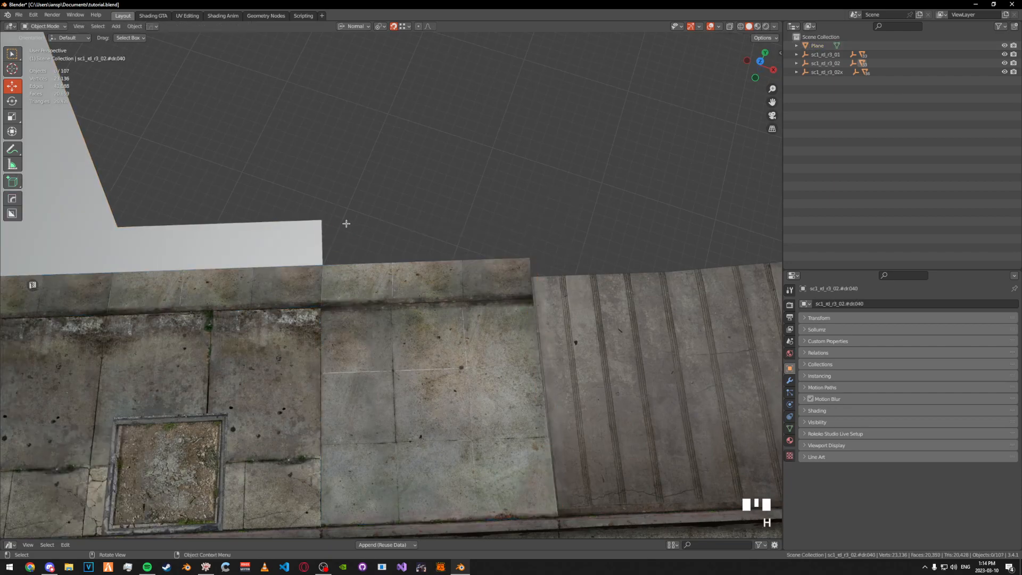
- Edit the strip with the adjoining pavement mesh and extrude its end edge about 6 m to the pavement's corner at the ramp
click(314, 237)
key(Tab)
shift+click(323, 243)
key(Tab)
shift+click(374, 277)
shift+click(288, 247)
key(Tab)
click(323, 243)
key(e)
click(529, 254)
- Extrude the strip's end edge about 8.7 m across the striped ramp to the far pavement's kerb corner
shift+middle_drag(529, 254, 273, 253)
key(e)
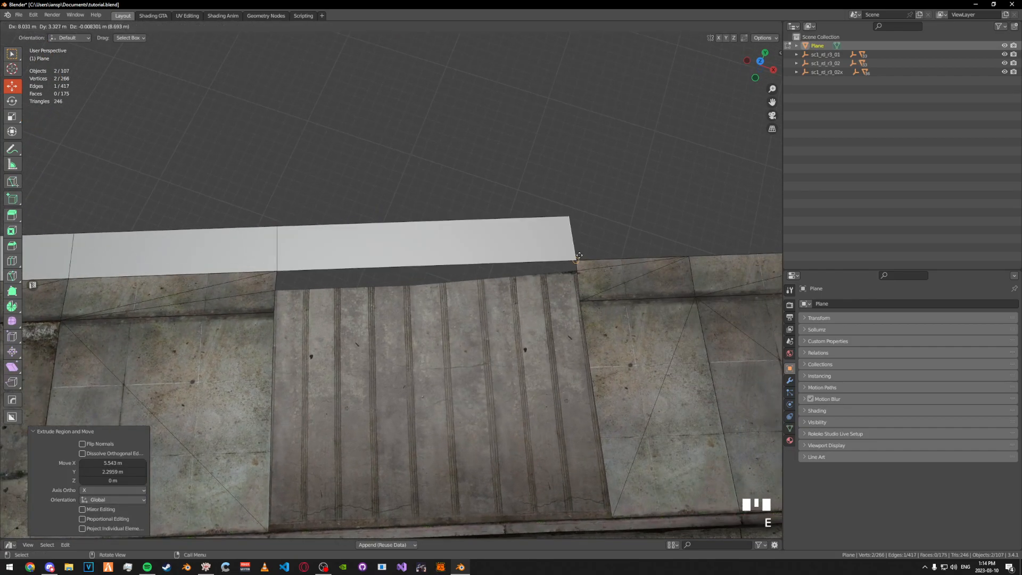
middle_drag(425, 251, 446, 291)
- Edit the strip with the striped ramp mesh and add four crosswise loop cuts lined up with the ramp's edge vertices
key(Tab)
shift+click(444, 299)
key(Tab)
click(446, 289)
key(ctrl+r)
click(461, 282)
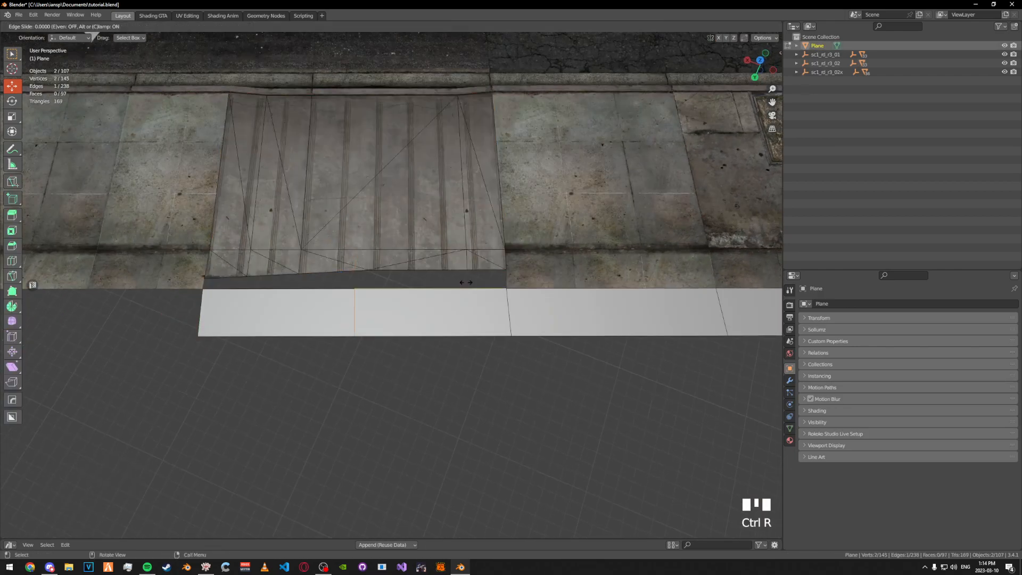
click(451, 277)
key(ctrl+r)
click(307, 280)
click(309, 279)
shift+middle_drag(309, 279, 369, 274)
click(333, 278)
click(332, 278)
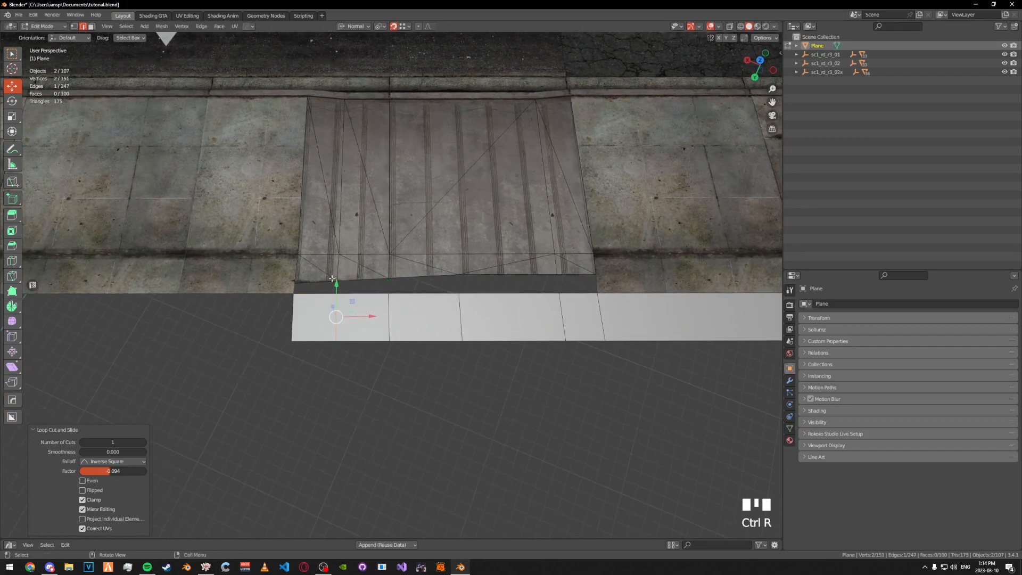
- Snap the strip's end corner and the four cuts' kerb-side vertices to the matching vertices on the ramp's edge
key(Tab)
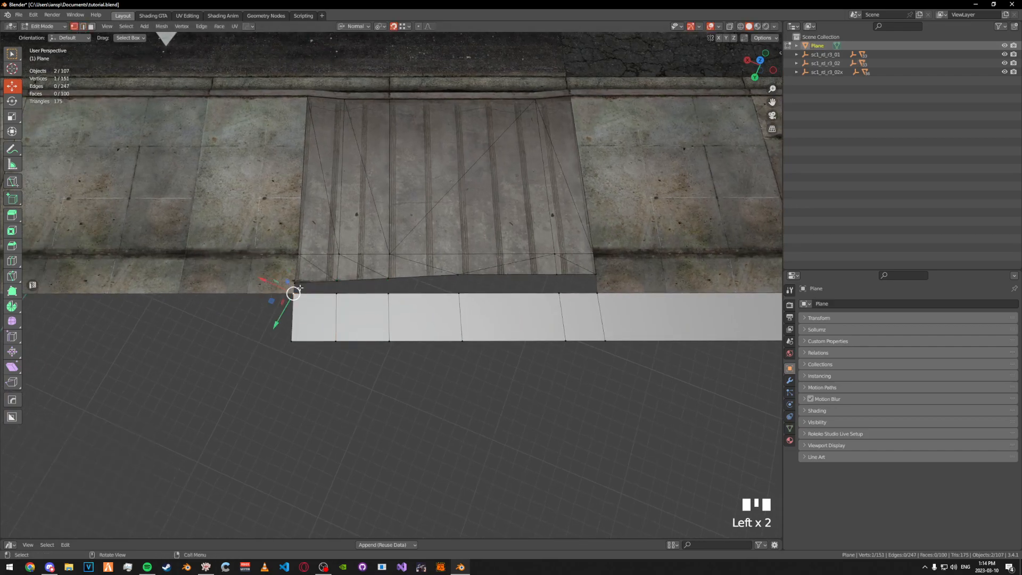
key(g)
click(295, 284)
click(336, 295)
key(g)
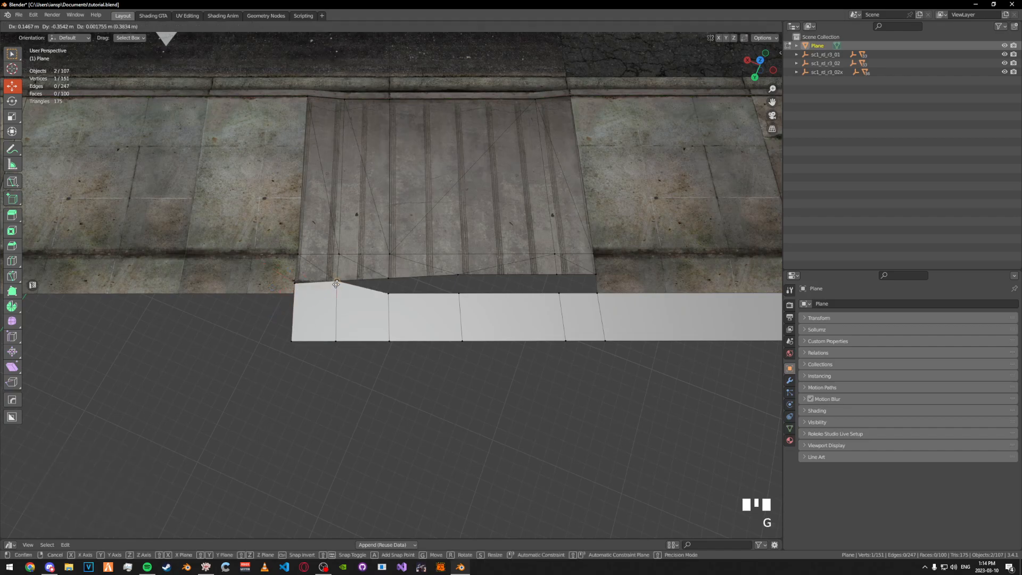
click(336, 282)
click(388, 293)
key(g)
click(388, 280)
click(459, 293)
key(g)
click(558, 292)
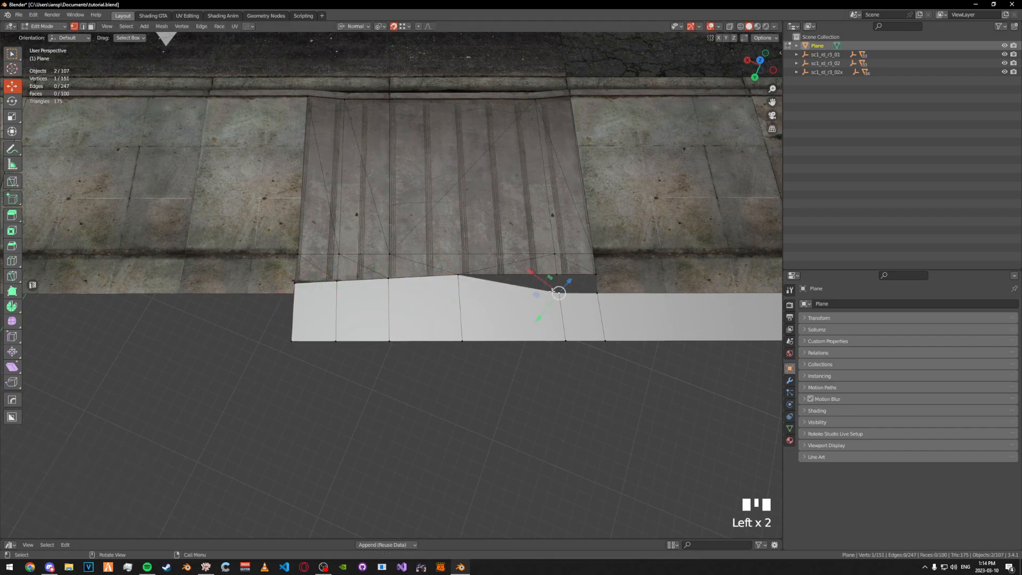
key(g)
click(556, 276)
- Try to move the pavement-corner vertex onto the ramp's remaining corner and undo the move
click(597, 292)
key(g)
click(591, 280)
key(ctrl+z)
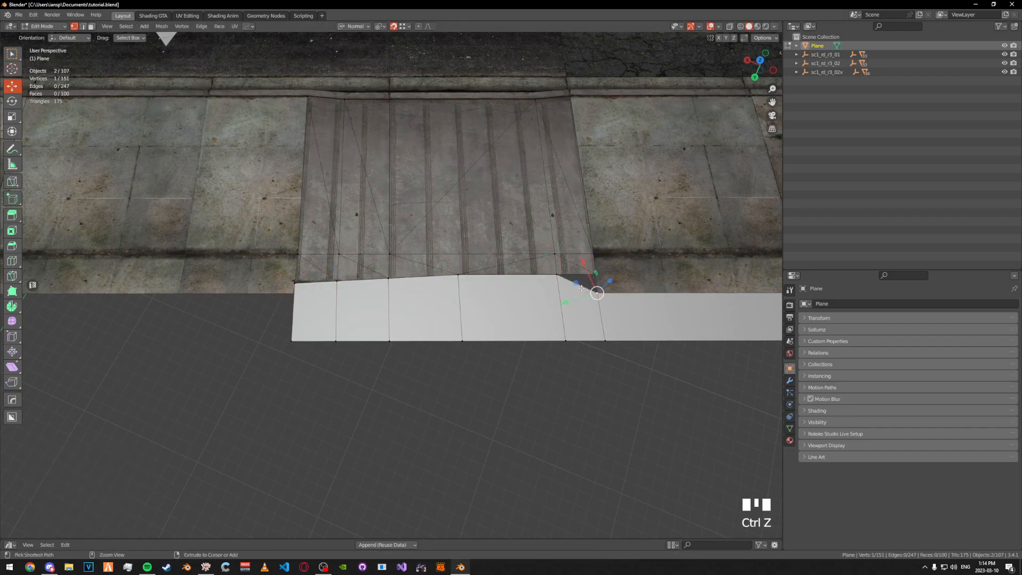
- Add a centred loop cut in the last segment beside the ramp and snap its kerb-side vertex to the ramp's corner
click(580, 290)
right_click(579, 290)
click(577, 283)
key(g)
click(593, 272)
- Snap the adjacent kerb-side vertex to the pavement's corner next to the ramp
click(597, 292)
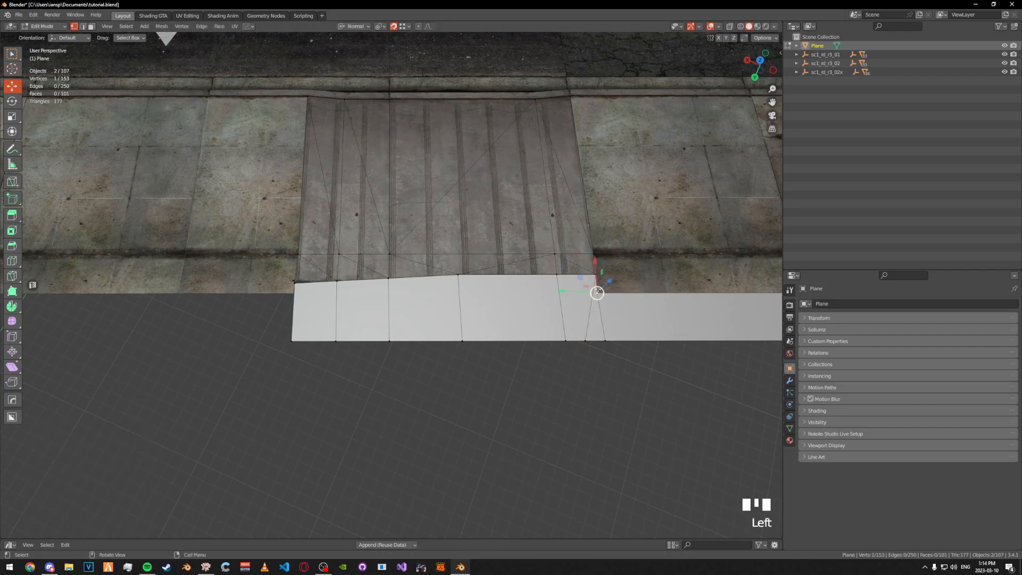
key(g)
key(g)
right_click(602, 304)
key(g)
click(597, 294)
- Slide the new cut's lot-side vertex to the neighbouring cut's vertex and try to merge the overlapping vertices
click(585, 340)
key(g)
key(g)
click(584, 333)
key(a)
key(m)
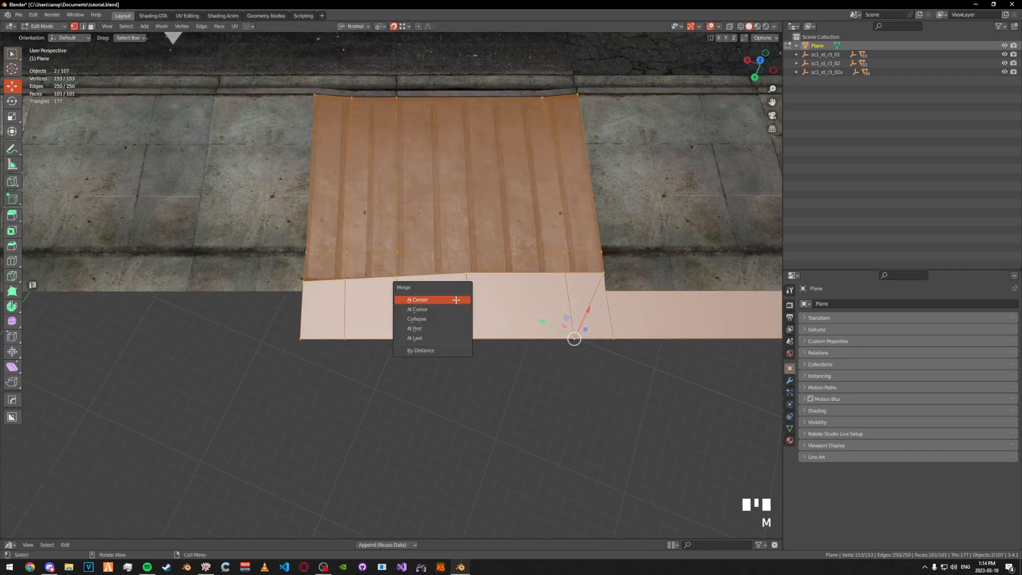
key(alt+a)
- Snap the ground strip's loose end vertex beside the ramp exactly onto the pavement's inner corner
key(Tab)
shift+middle_drag(356, 306, 420, 308)
click(420, 308)
scroll(362, 276, up, 7)
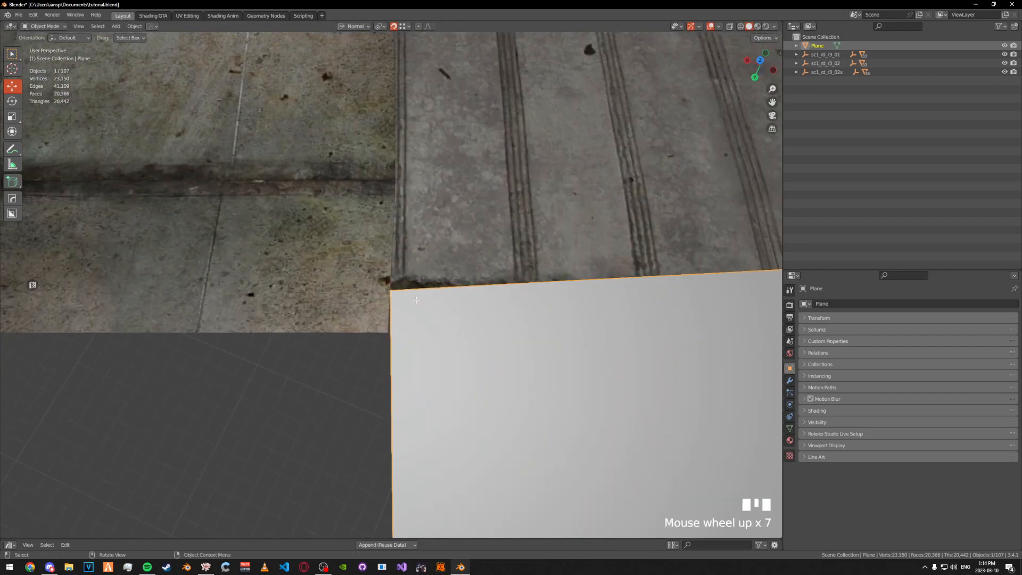
key(Tab)
click(393, 336)
key(Tab)
click(388, 333)
key(g)
click(389, 332)
- Edit the strip together with the adjoining kerb and extrude its end edge along the straight kerb, snapping to each kerb vertex
middle_drag(388, 332, 364, 279)
key(Tab)
shift+click(376, 299)
key(Tab)
key(e)
click(365, 279)
scroll(453, 283, up, 5)
click(301, 269)
shift+middle_drag(300, 270, 659, 278)
scroll(398, 271, down, 2)
key(e)
click(381, 282)
shift+middle_drag(381, 283, 613, 274)
- Continue extruding the strip's end edge past the remaining straight kerb vertices to the start of the rounded corner
key(e)
click(311, 282)
shift+middle_drag(310, 282, 543, 282)
key(e)
click(282, 285)
key(e)
click(433, 288)
shift+middle_drag(433, 288, 549, 272)
key(e)
click(402, 276)
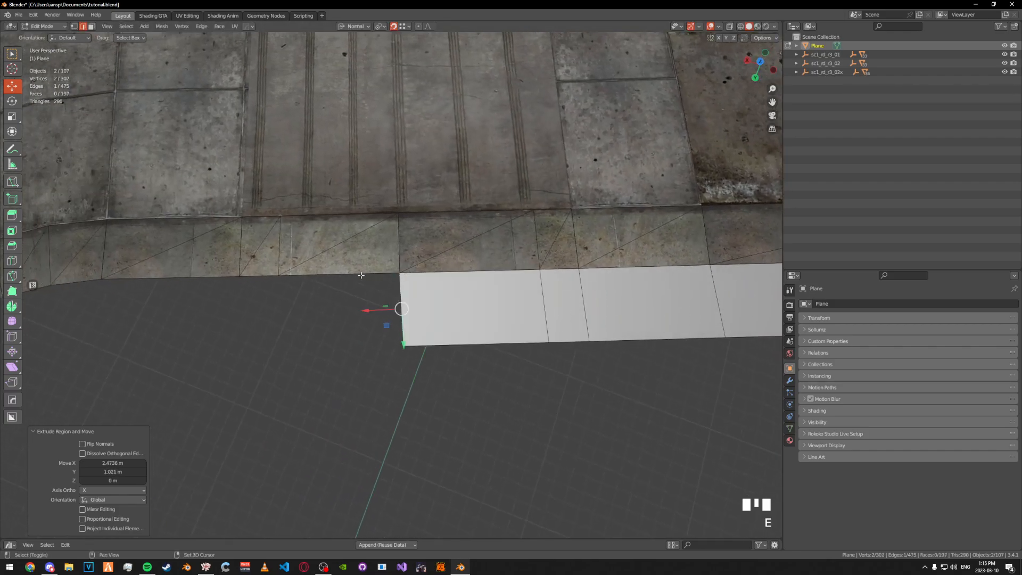
shift+middle_drag(376, 276, 503, 263)
key(e)
key(e)
click(230, 266)
- Extrude the strip end's lot-side vertex across the rounded corner and snap it to the opposite strip's outer corner
scroll(230, 267, down, 5)
middle_drag(585, 240, 359, 212)
middle_drag(580, 241, 500, 269)
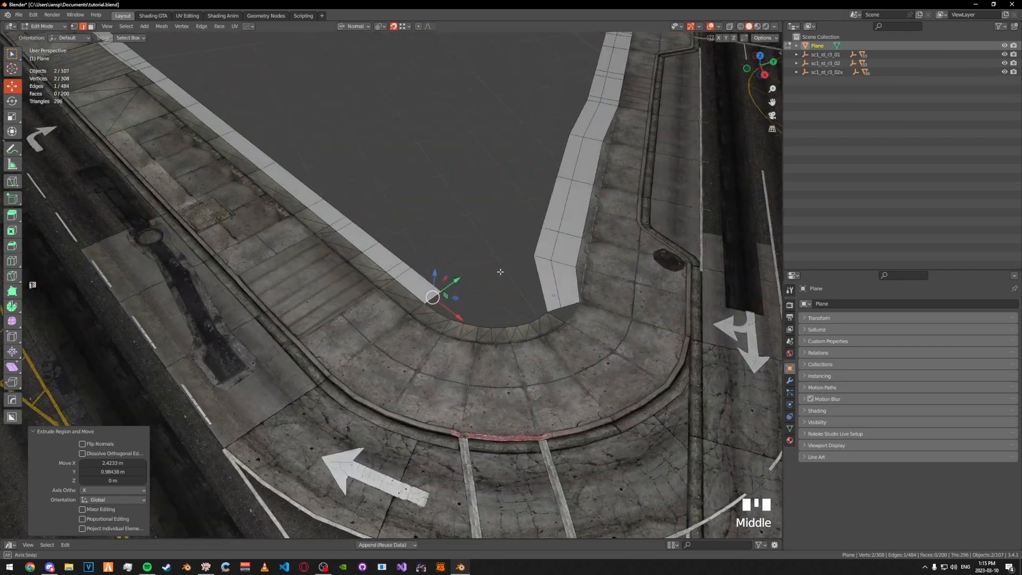
alt+middle_click(535, 285)
mouse_move(305, 295)
shift+middle_down()
mouse_move(335, 271)
mouse_move(298, 293)
shift+middle_up()
scroll(335, 270, up, 3)
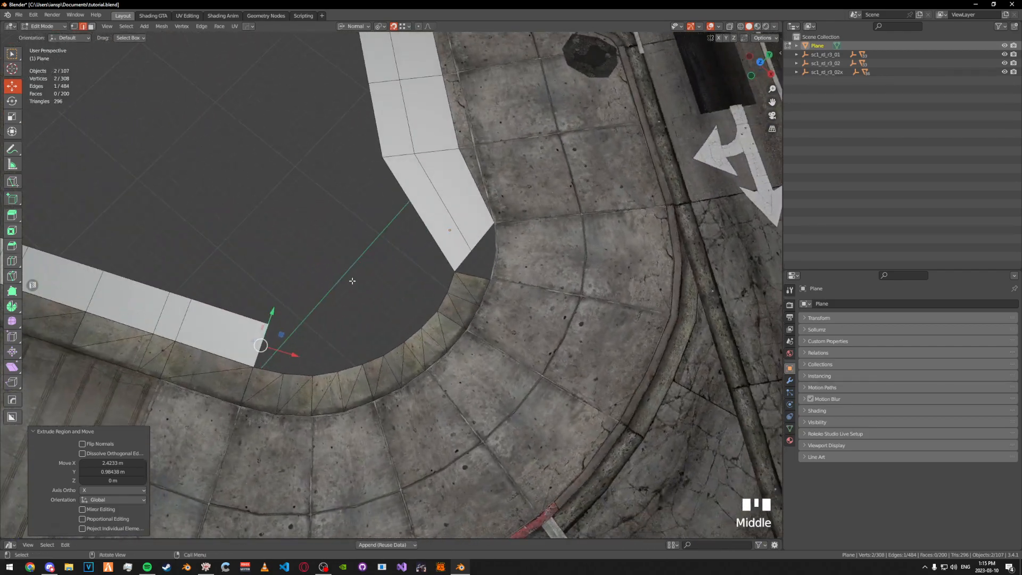
key(Tab)
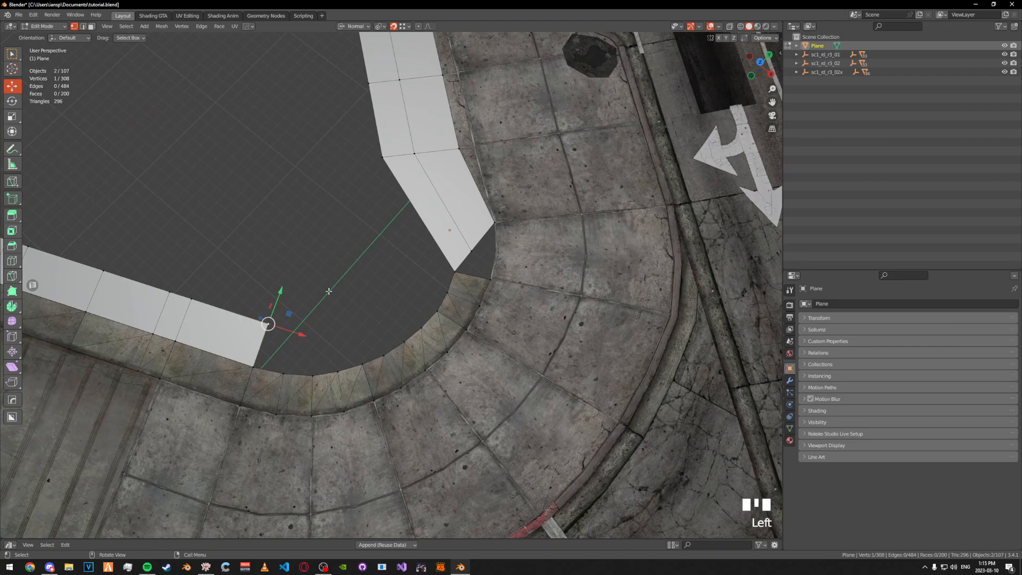
shift+middle_drag(273, 310, 386, 281)
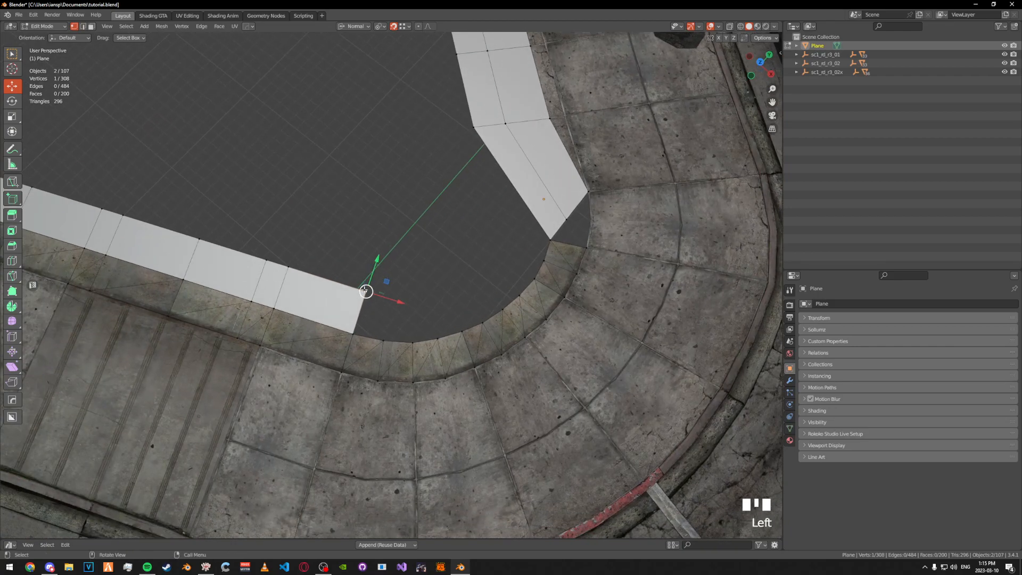
click(550, 238)
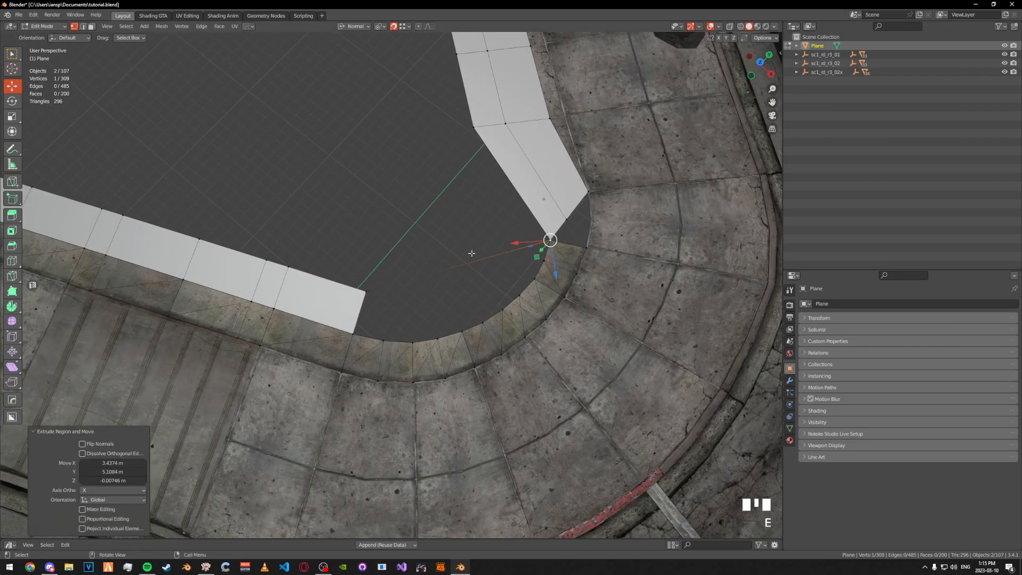
click(511, 184)
shift+middle_drag(511, 184, 409, 242)
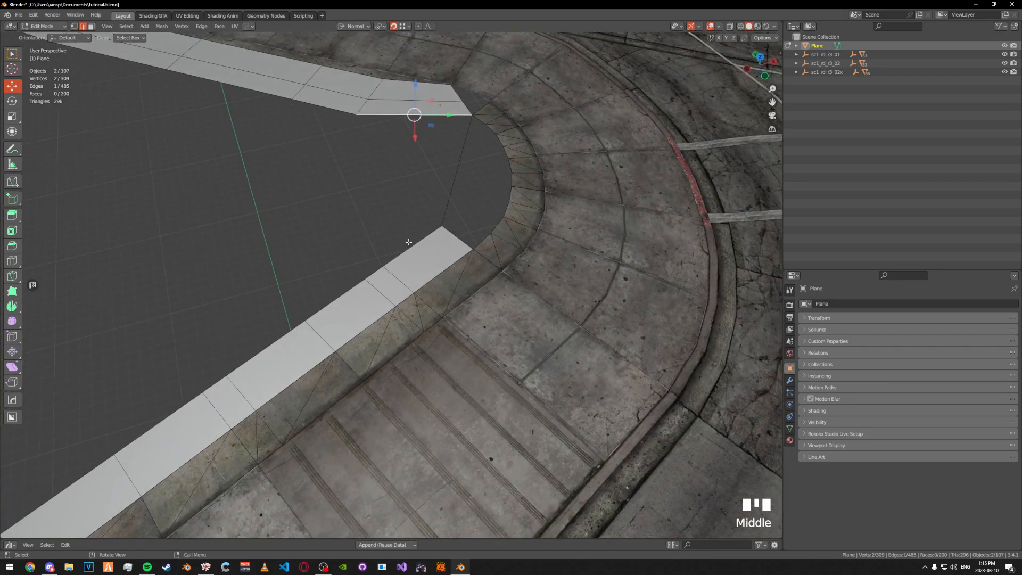
click(439, 228)
key(g)
key(g)
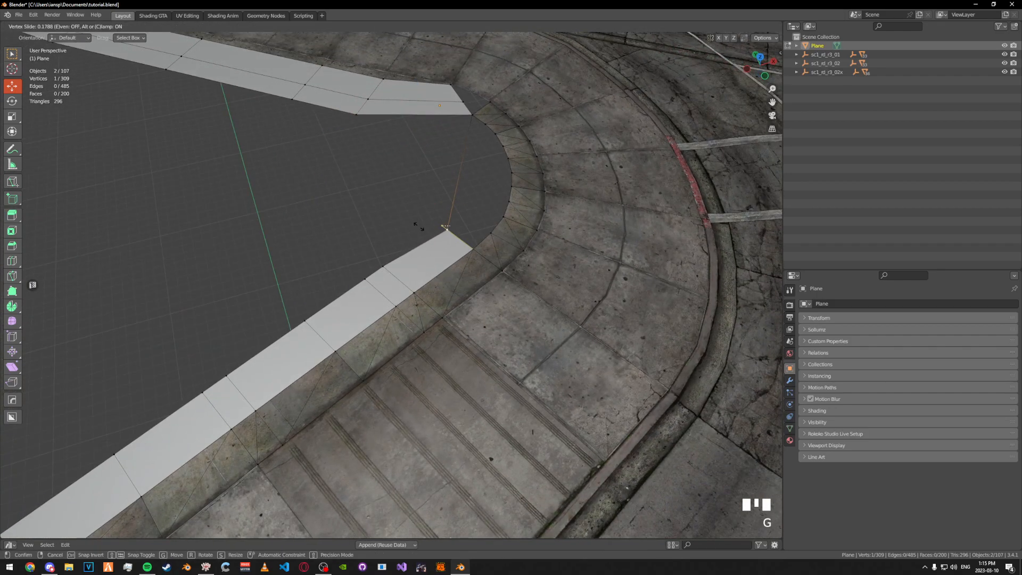
click(419, 238)
- Fill a face across the rounded corner between the two strips' facing lot-side edges
key(Tab)
click(419, 290)
click(412, 244)
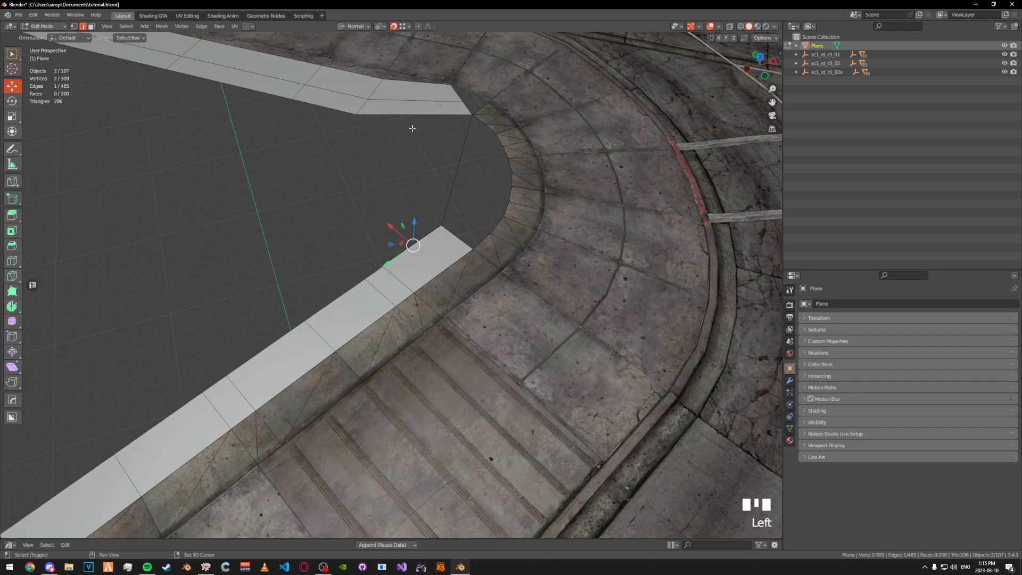
key(f)
- Slide the new corner face's outer vertex along the strip's end edge to the kerb-side corner
key(Tab)
middle_drag(407, 196, 352, 205)
middle_drag(458, 206, 394, 202)
key(Tab)
click(420, 312)
key(g)
key(g)
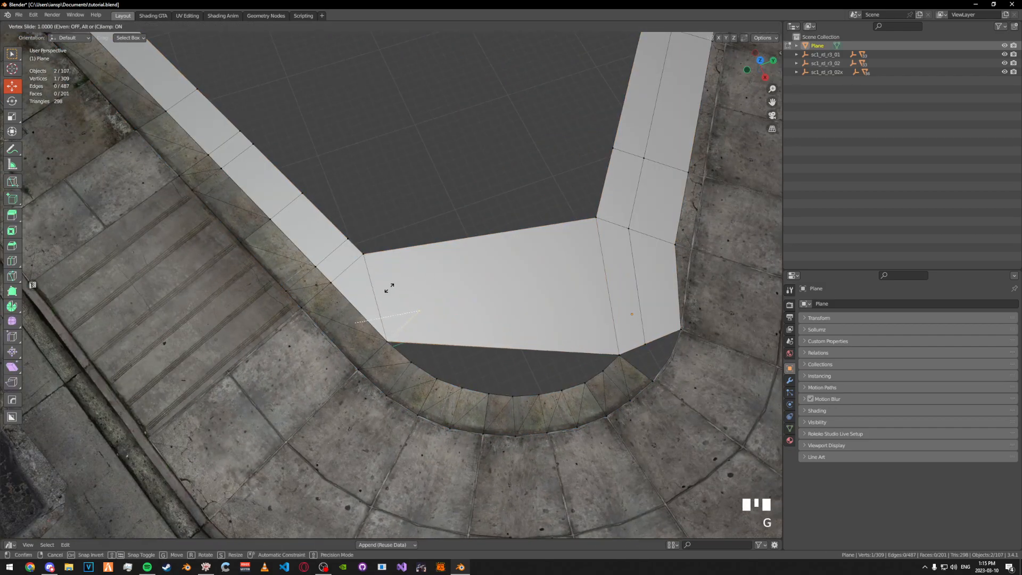
click(388, 290)
- Merge all of the ground strip's overlapping vertices by distance
shift+middle_drag(388, 289, 379, 254)
middle_drag(448, 242, 410, 221)
scroll(411, 222, up, 3)
key(Tab)
click(429, 228)
key(Tab)
key(a)
key(m)
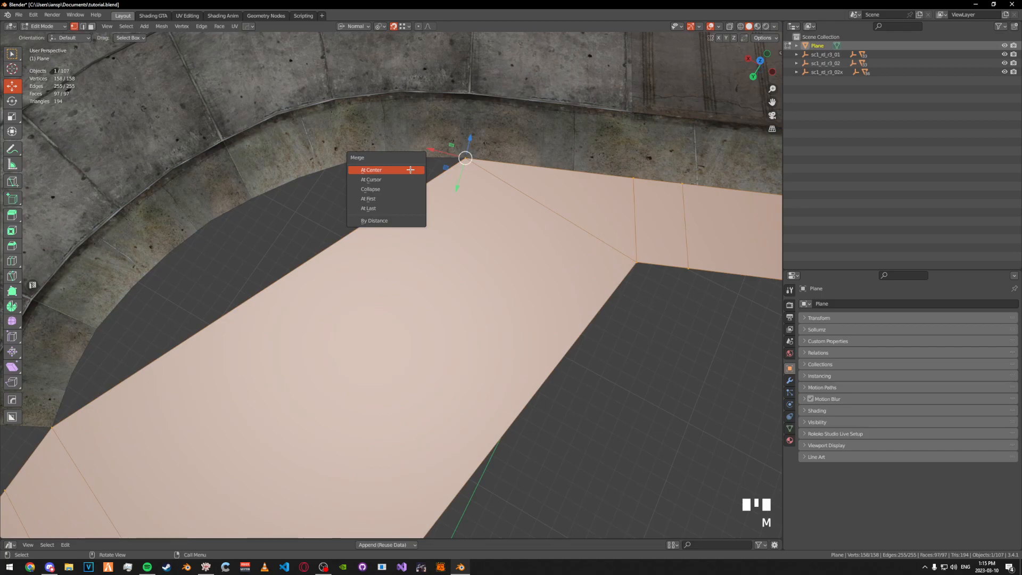
click(411, 170)
key(Tab)
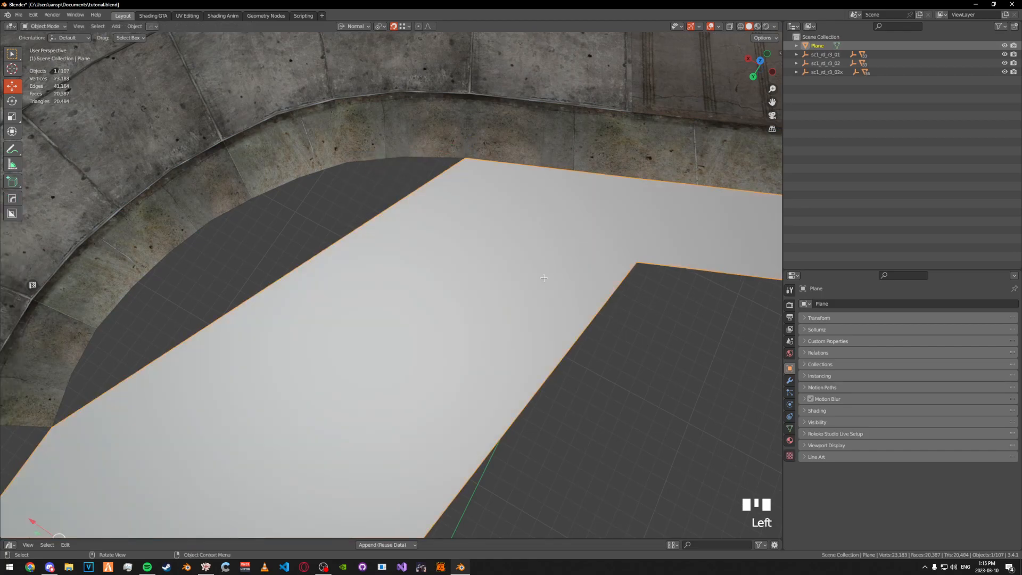
scroll(526, 265, down, 4)
key(Tab)
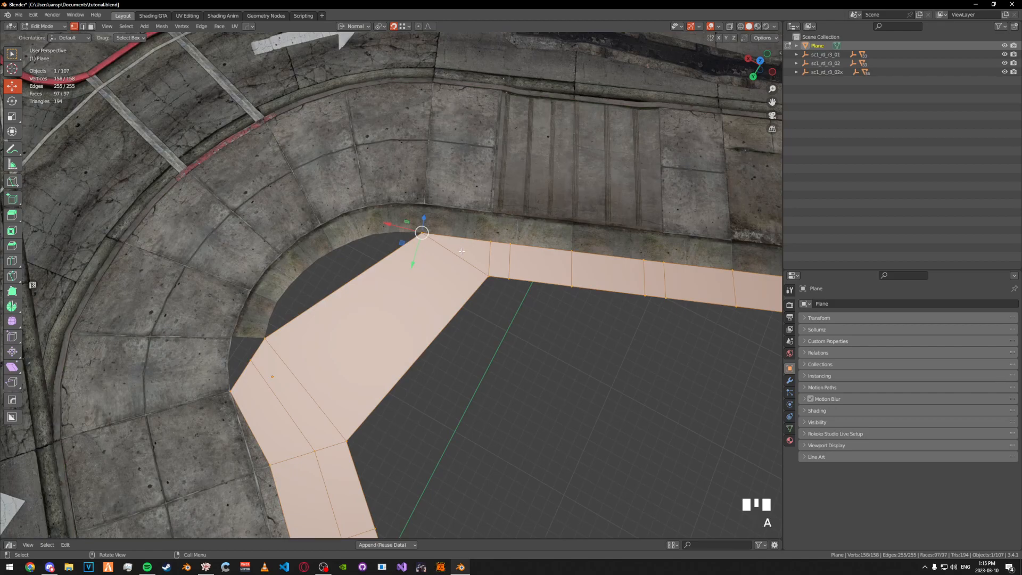
key(m)
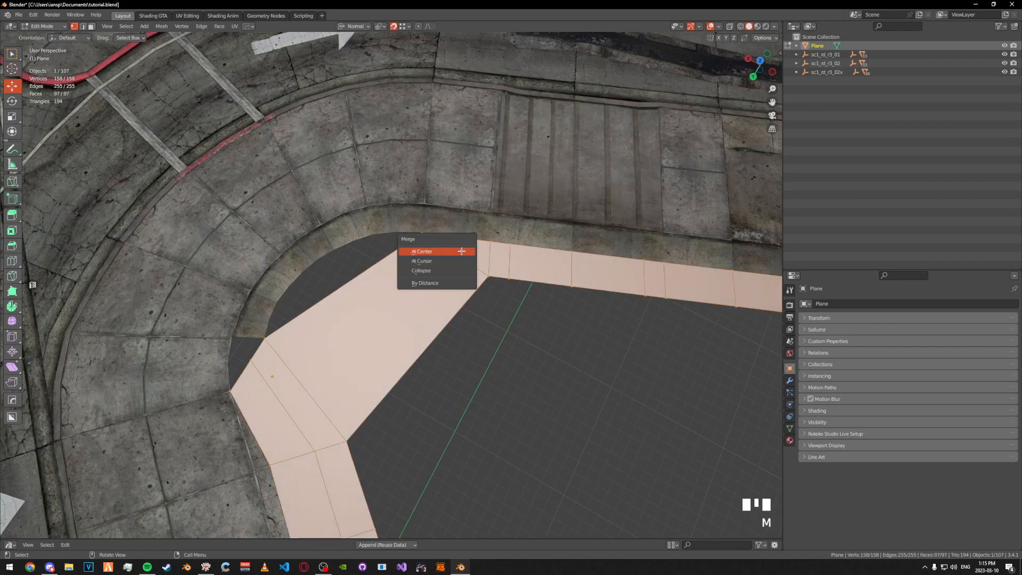
click(455, 281)
- Edit the strip with the curved kerb and add loop cuts across the corner face, spaced to match the kerb's vertices
key(Tab)
shift+middle_drag(326, 256, 435, 198)
alt+middle_click(375, 273)
middle_drag(375, 273, 429, 274)
alt+middle_click(416, 275)
scroll(404, 277, up, 8)
middle_drag(237, 248, 275, 241)
shift+middle_drag(274, 242, 406, 288)
shift+click(360, 249)
key(Tab)
key(ctrl+r)
click(406, 287)
click(391, 261)
key(ctrl+r)
click(388, 371)
key(ctrl+r)
click(468, 296)
key(ctrl+r)
click(487, 287)
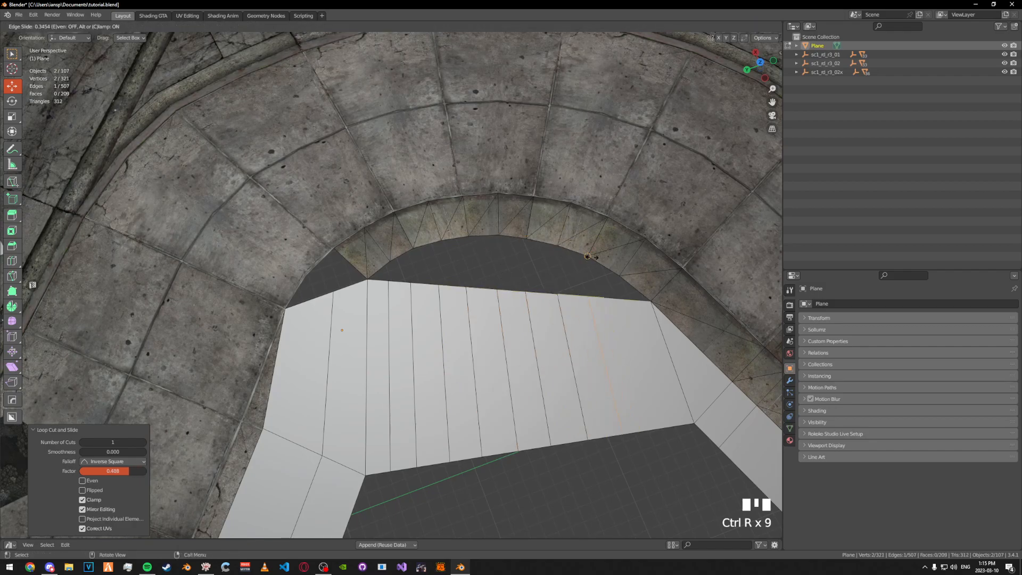
- Snap each loop cut's outer vertex to the matching inner vertex of the curved kerb
click(650, 301)
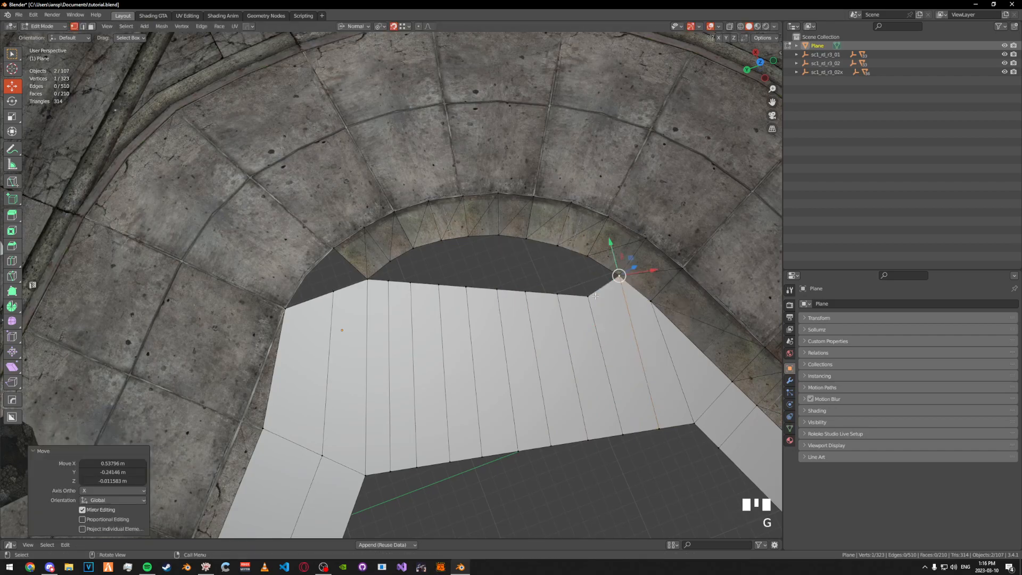
key(g)
click(559, 246)
click(525, 291)
key(g)
click(525, 239)
click(497, 289)
key(g)
click(498, 236)
click(465, 286)
key(g)
click(468, 237)
click(438, 284)
key(g)
click(441, 240)
click(410, 282)
key(g)
click(391, 279)
key(g)
click(391, 261)
- Include the pavement in the edit and extrude the vertex beside the remaining gap to the pavement's nearest edge vertex
shift+middle_drag(392, 261, 355, 236)
key(Tab)
click(364, 160)
shift+click(405, 314)
shift+click(474, 259)
key(Tab)
click(426, 301)
key(Tab)
click(386, 286)
key(e)
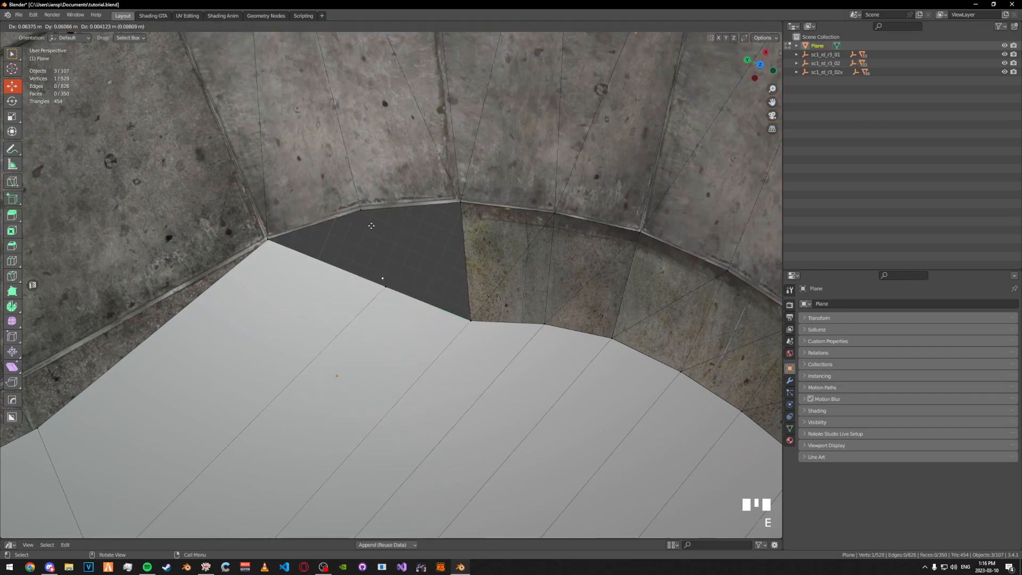
click(366, 205)
- Fill the triangular gap between the strip's edge, the extruded edge and the pavement
key(Tab)
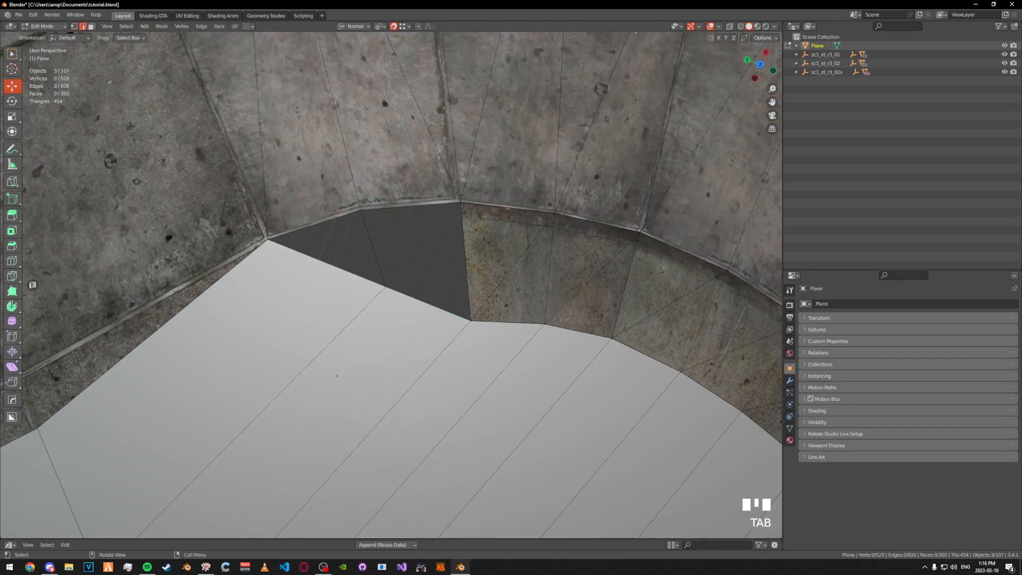
key(f)
key(Tab)
click(324, 206)
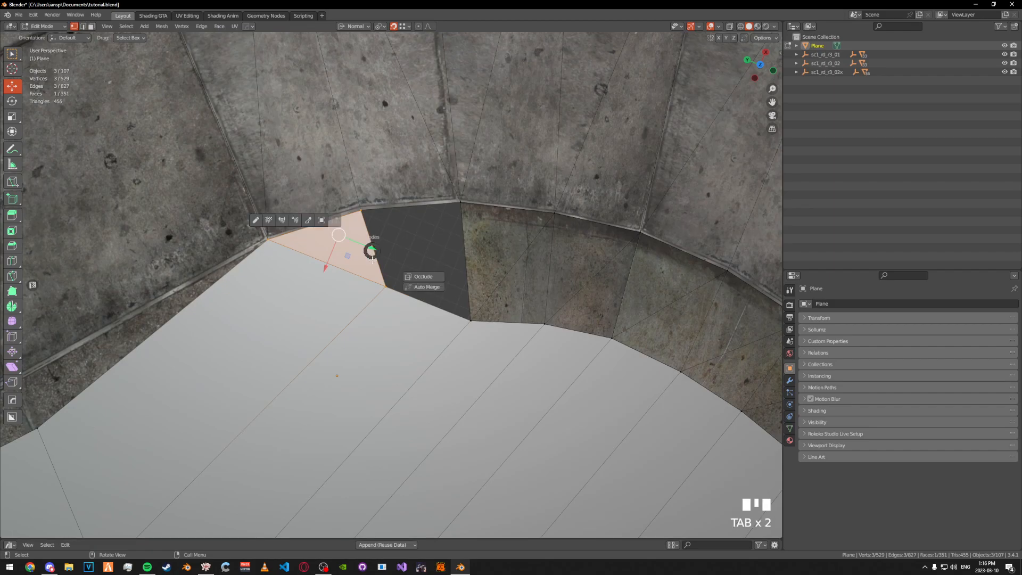
key(Tab)
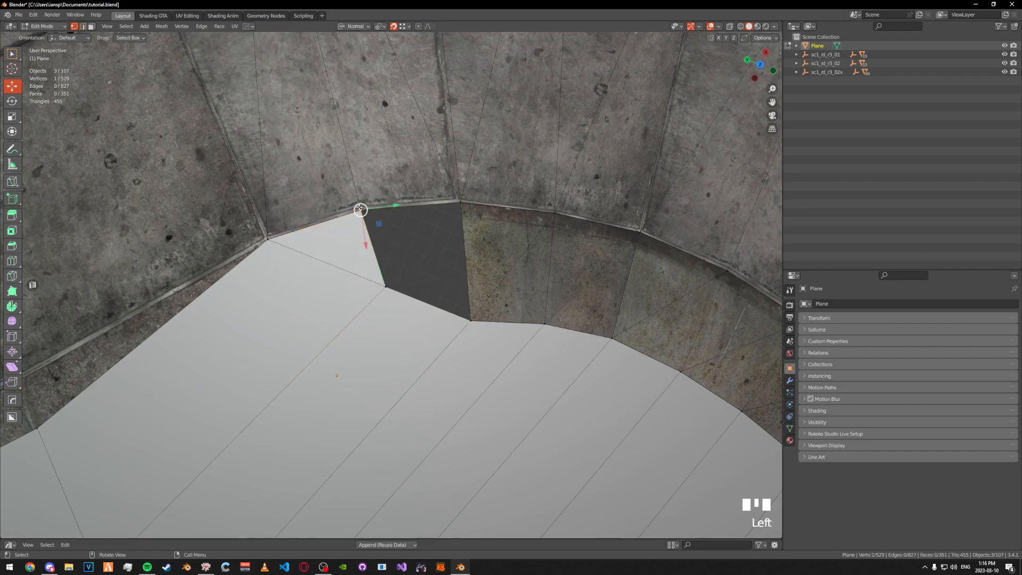
- Extrude the triangle's pavement-side vertex to the kerb's outer corner and fill the remaining gap with a face
click(454, 203)
key(Tab)
click(417, 213)
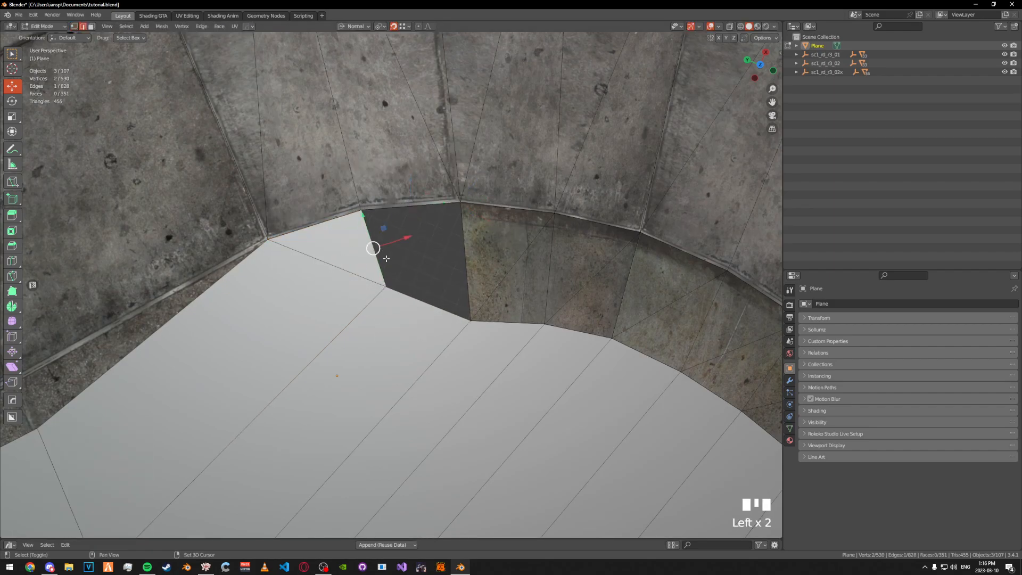
key(ctrl+z)
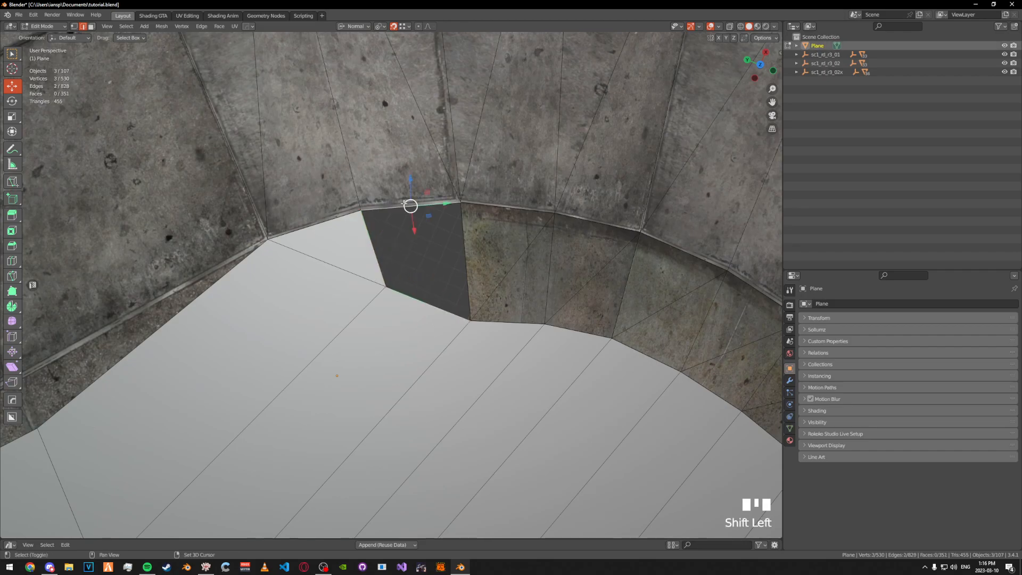
key(f)
key(Tab)
- Select the ground plane and the curved kerb at the lot's opposite rounded end and open both for mesh editing
middle_drag(335, 377, 474, 273)
click(395, 307)
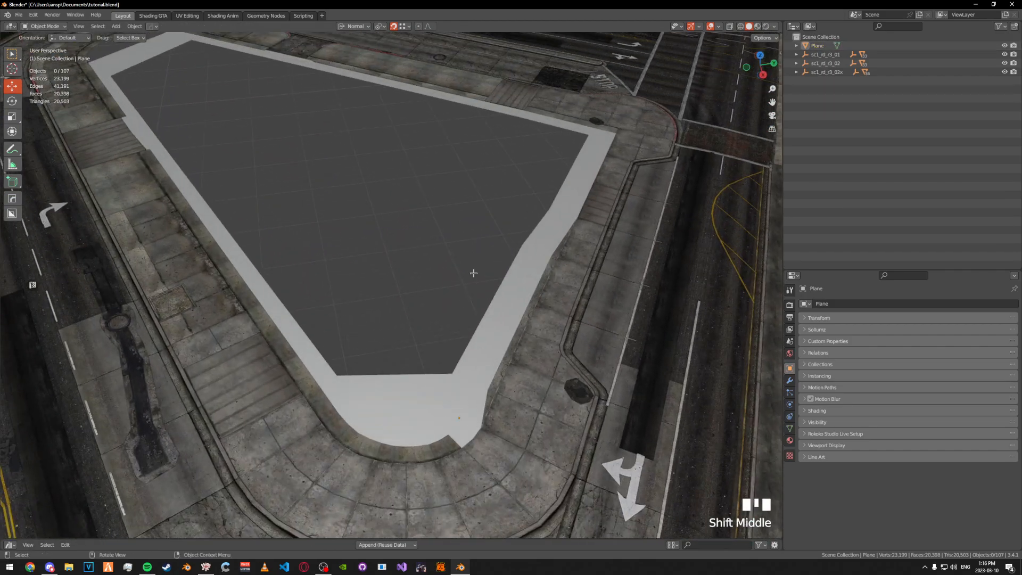
shift+middle_drag(394, 349, 335, 291)
alt+middle_click(239, 169)
middle_drag(239, 170, 395, 253)
scroll(354, 251, up, 3)
click(401, 242)
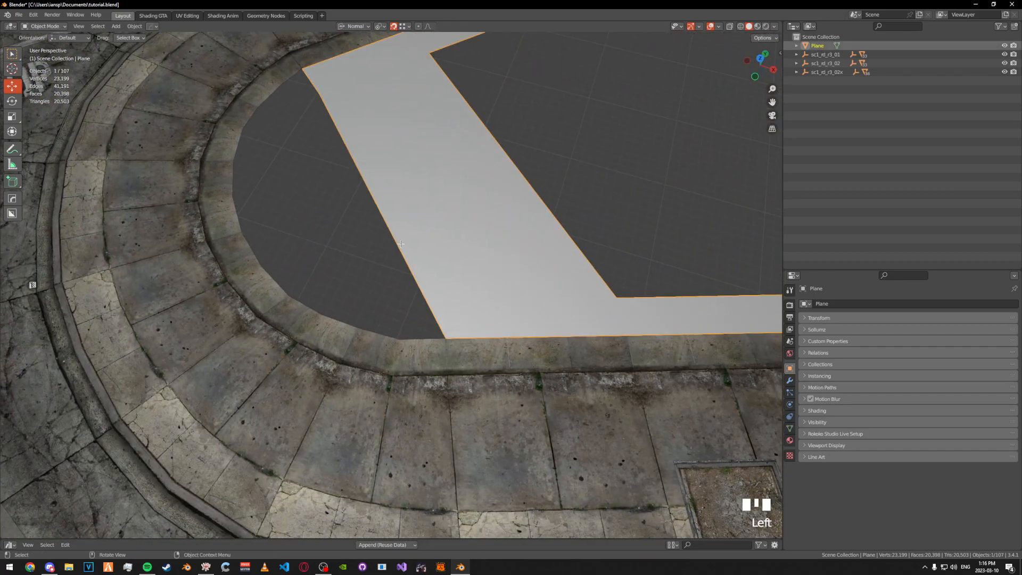
key(Tab)
middle_drag(415, 296, 376, 262)
key(Tab)
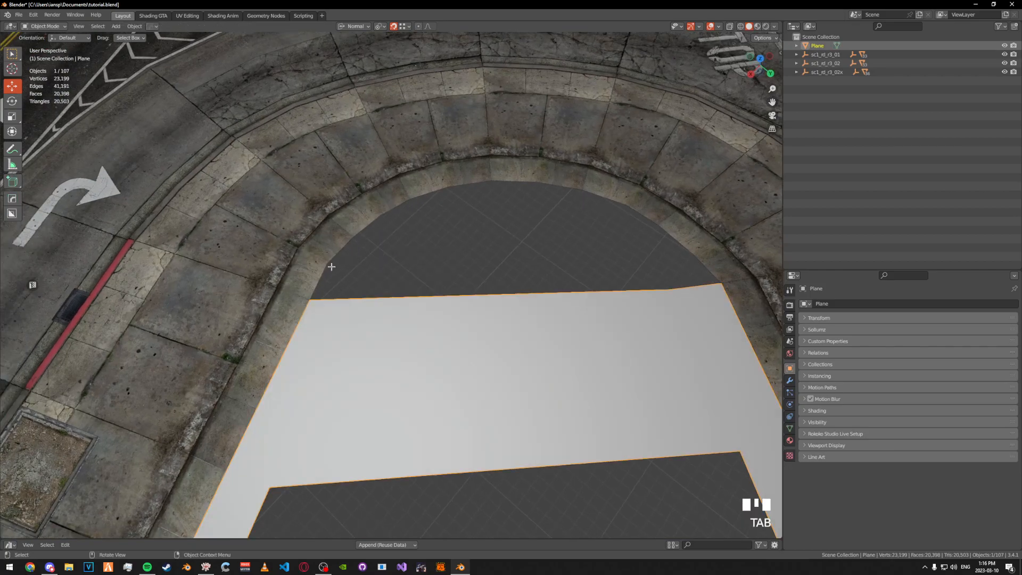
shift+click(321, 276)
key(Tab)
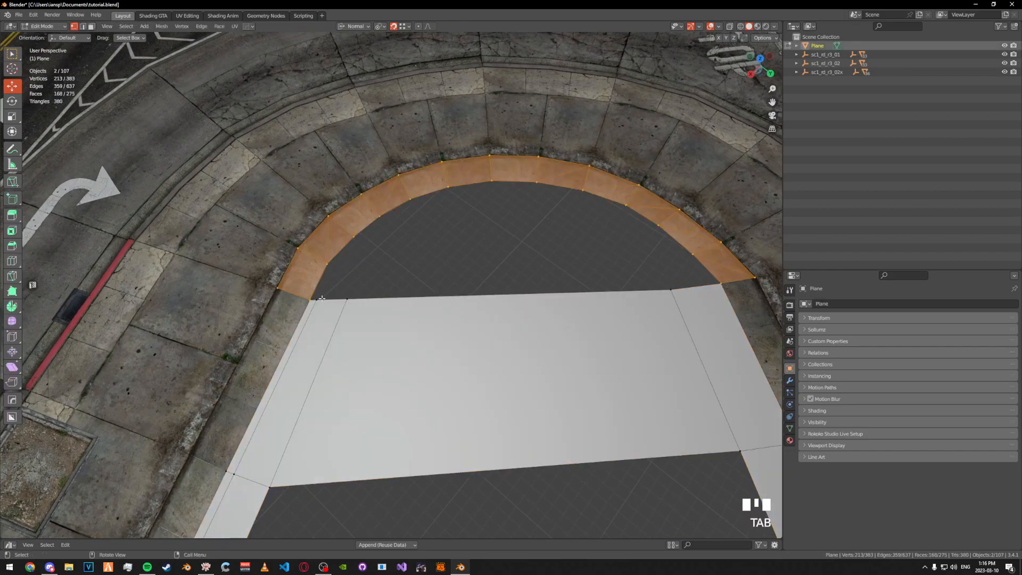
- Snap the two vertices at one side of the ground's end edge onto the curved kerb's first inner vertices
shift+middle_drag(326, 297, 349, 337)
scroll(282, 306, up, 5)
key(g)
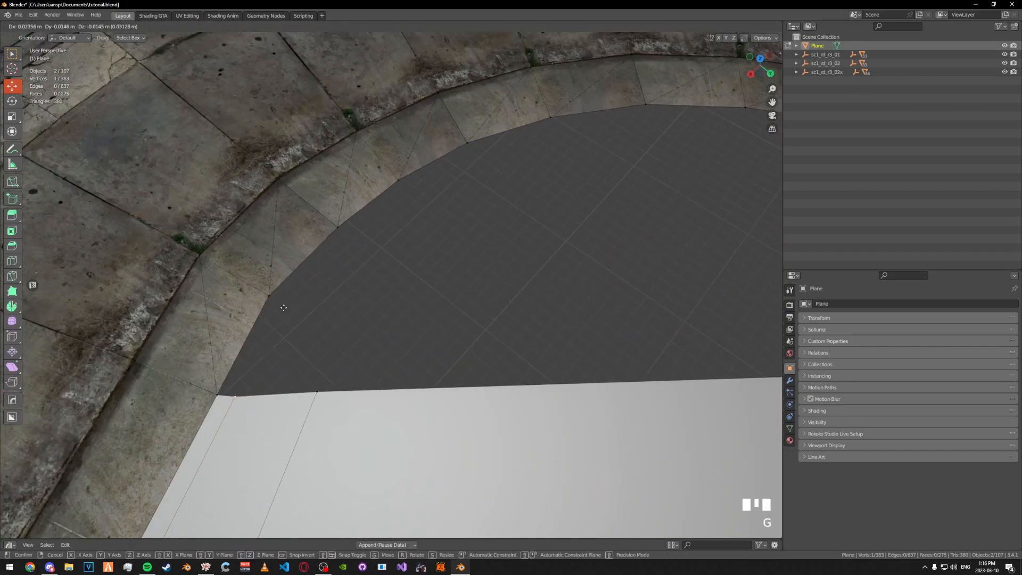
click(275, 297)
click(318, 391)
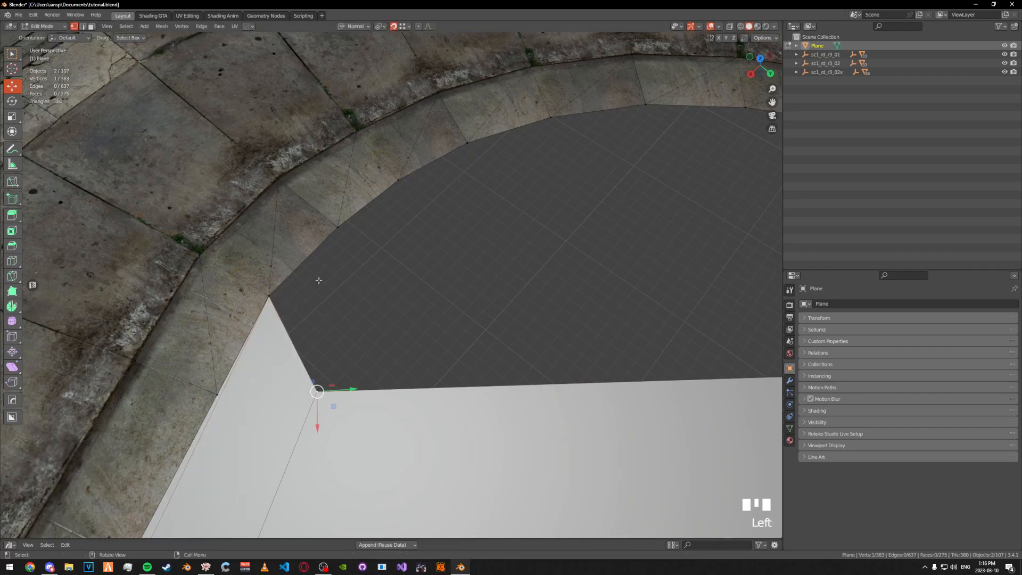
key(g)
click(335, 228)
scroll(360, 239, down, 2)
shift+middle_drag(360, 239, 439, 301)
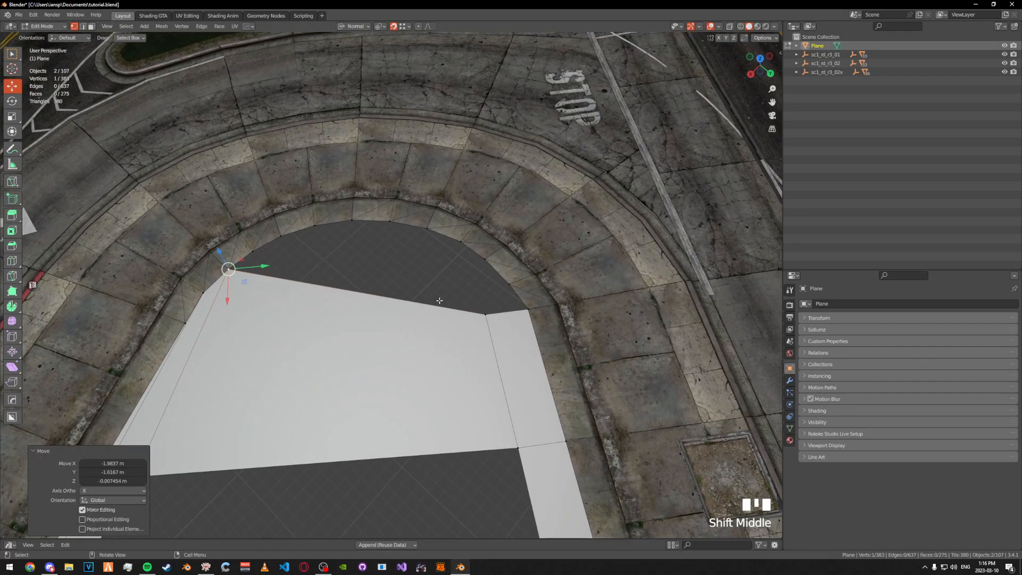
- Snap the end edge's inset vertex on the opposite side onto the matching inner vertex of the curved kerb
click(487, 315)
key(g)
click(509, 284)
shift+middle_drag(344, 278, 344, 302)
scroll(345, 303, up, 1)
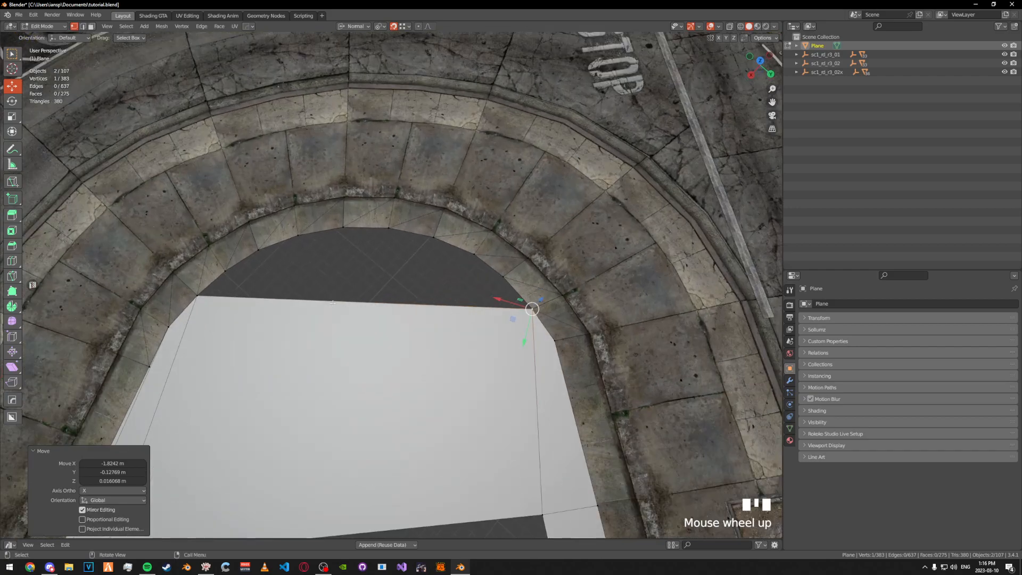
- Add a loop cut across the wide end section and snap its outer vertex to the adjacent inner kerb vertex
key(ctrl+r)
click(260, 295)
click(225, 272)
key(Tab)
click(167, 278)
click(221, 297)
key(g)
click(226, 272)
- Add seven more loop cuts across the rounded end section, each aligned with an inner vertex of the curved kerb
key(ctrl+r)
click(293, 281)
click(496, 278)
key(ctrl+r)
click(480, 272)
click(471, 255)
key(ctrl+r)
click(417, 290)
click(434, 237)
key(ctrl+r)
click(385, 262)
click(388, 228)
key(ctrl+r)
click(333, 272)
click(343, 227)
key(ctrl+r)
click(290, 269)
click(298, 236)
key(ctrl+r)
click(261, 267)
click(259, 249)
- Snap the outer vertices of the seven new loop cuts to the matching inner kerb vertices to close the rounded end
key(Tab)
click(252, 274)
key(g)
click(257, 251)
click(289, 278)
key(g)
click(297, 236)
click(332, 284)
key(g)
click(339, 234)
click(379, 290)
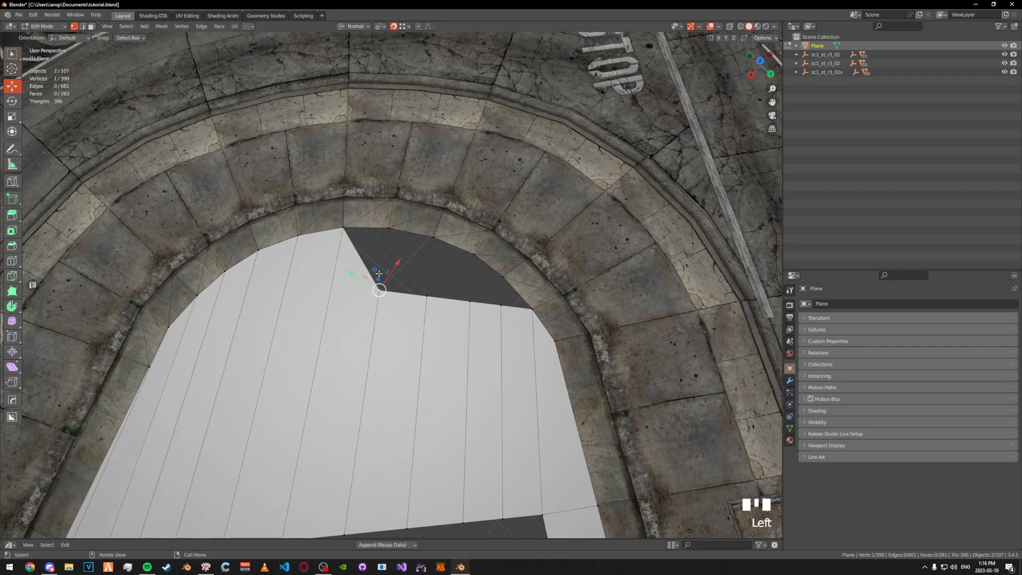
key(g)
click(388, 229)
click(426, 295)
key(g)
click(434, 238)
click(469, 301)
click(474, 256)
click(501, 305)
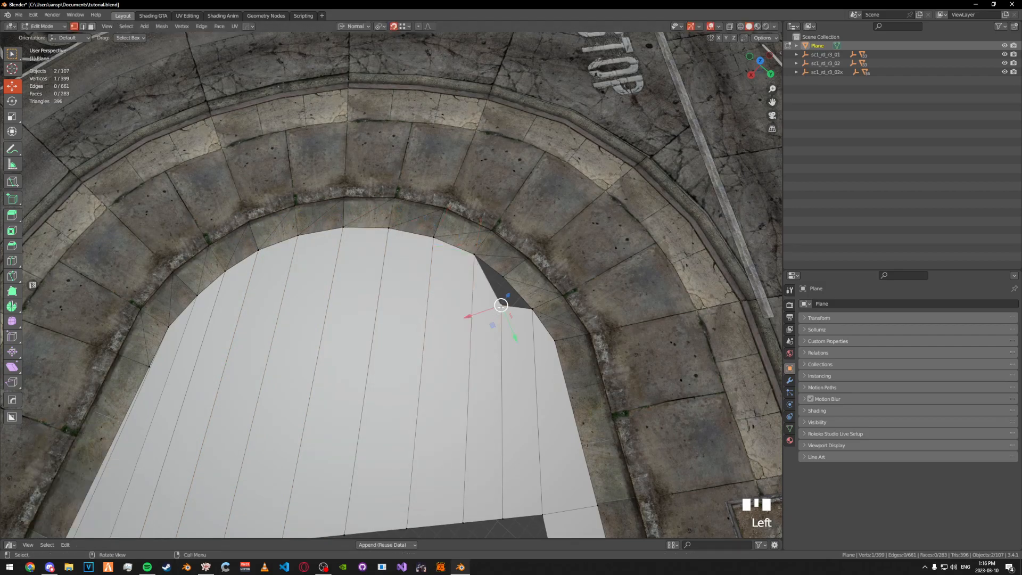
key(g)
click(503, 277)
- Leave the joint edit and open only the ground plane for mesh editing, viewed low along the rounded end
middle_drag(426, 314, 520, 297)
key(Tab)
scroll(520, 296, down, 6)
middle_drag(520, 229, 245, 251)
alt+middle_click(388, 388)
middle_drag(433, 314, 436, 289)
click(445, 292)
key(Tab)
- Use Global transform orientation and snap the first inner-edge vertex along Z to the height of the inner corner vertex
middle_drag(444, 247, 444, 259)
key(g)
key(z)
click(506, 237)
click(354, 26)
click(346, 54)
key(g)
key(z)
click(507, 238)
- Level the second inner-edge vertex of the rounded end along Z with its already levelled neighbour
click(447, 239)
key(g)
key(z)
click(485, 240)
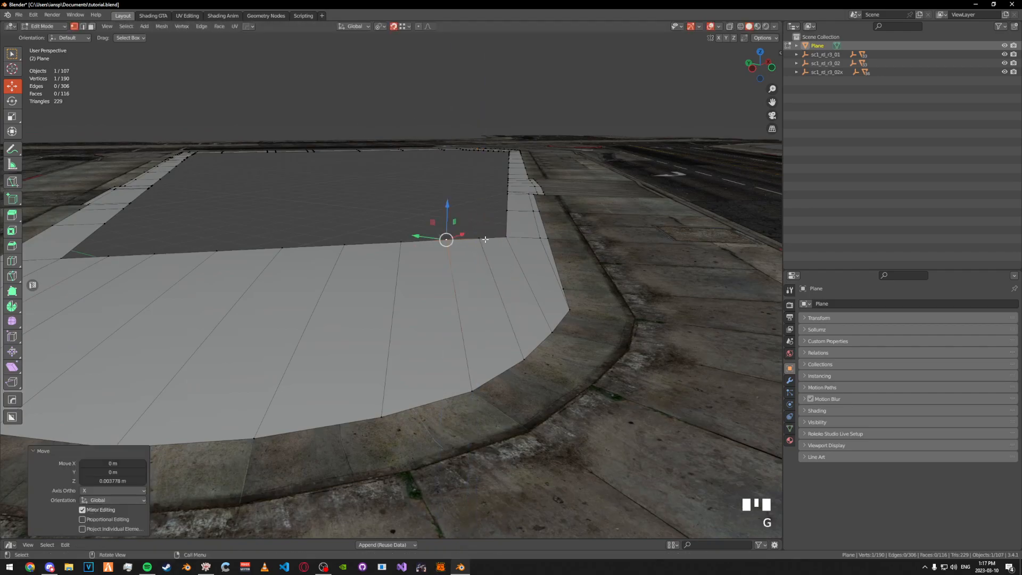
key(g)
key(z)
click(436, 240)
shift+middle_drag(426, 196, 461, 197)
middle_drag(356, 230, 380, 231)
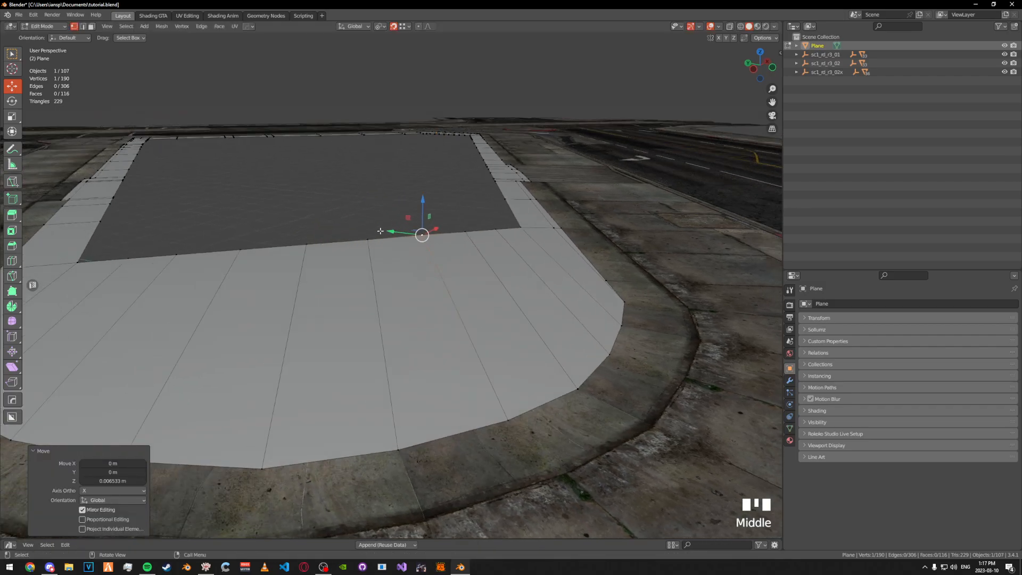
key(g)
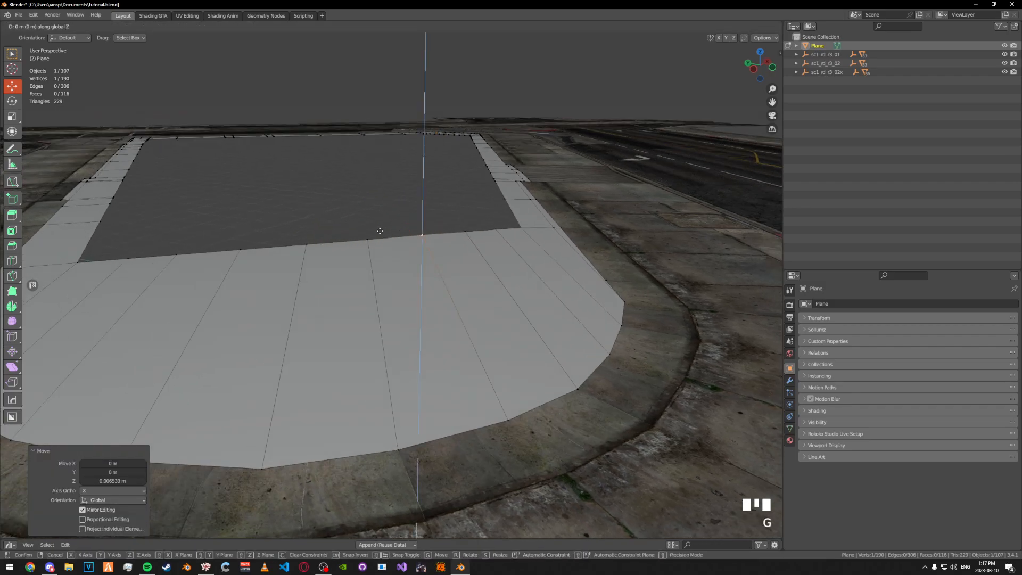
key(ctrl)
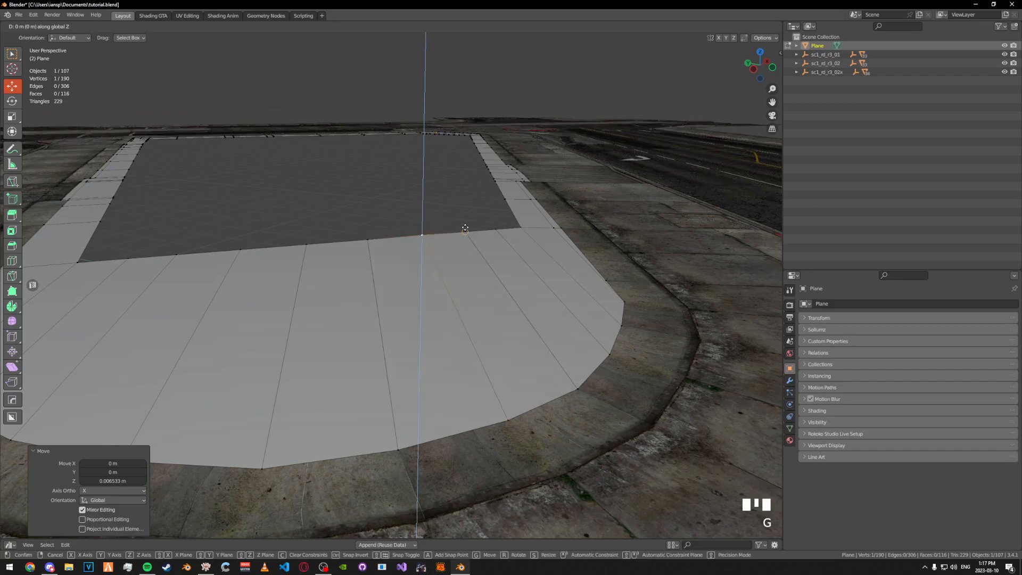
click(467, 228)
shift+middle_drag(466, 228, 512, 223)
- Level the remaining inner-edge vertices one by one along global Z, snapping each to its neighbour's height up to the far corner
click(418, 233)
key(g)
key(z)
click(469, 229)
click(359, 237)
key(g)
key(z)
click(411, 229)
click(293, 241)
key(g)
key(z)
click(358, 238)
click(235, 246)
key(g)
key(z)
click(291, 243)
click(185, 251)
key(g)
key(z)
click(232, 246)
click(136, 254)
key(g)
key(z)
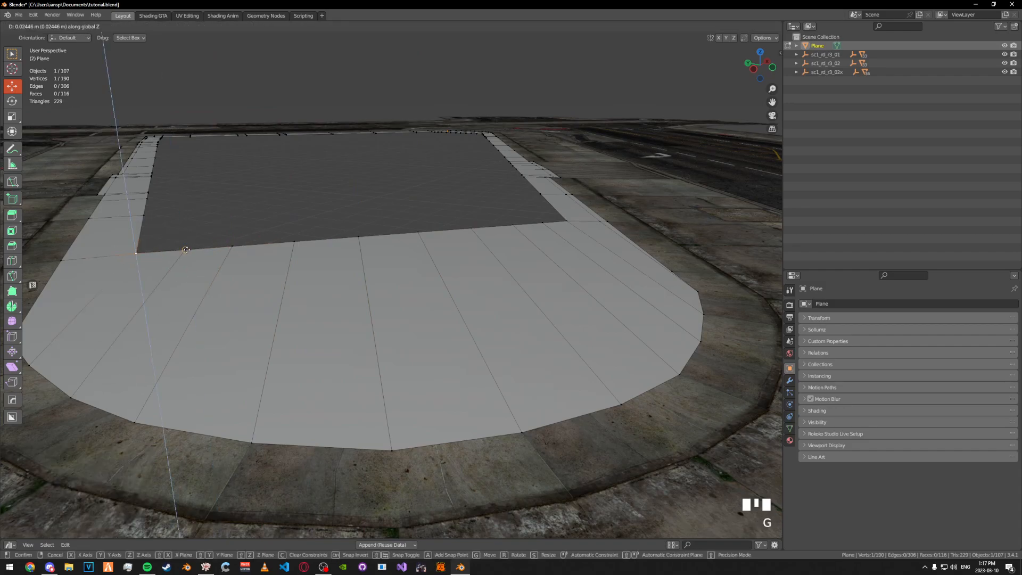
click(186, 249)
- Examine the completed rounded end and the ground border around the whole lot
key(Tab)
middle_drag(296, 195, 296, 233)
key(Tab)
mouse_move(360, 283)
middle_down()
mouse_move(352, 247)
mouse_move(372, 244)
mouse_move(349, 273)
middle_up()
scroll(352, 247, down, 3)
key(Tab)
scroll(363, 192, down, 2)
key(Tab)
shift+middle_drag(449, 286, 424, 258)
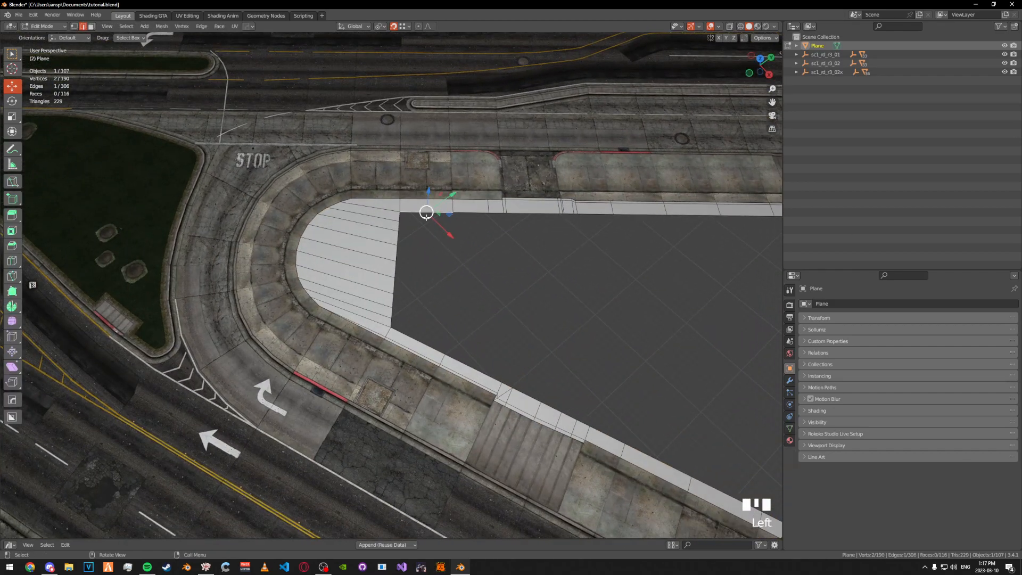
middle_drag(426, 218, 427, 234)
shift+middle_drag(580, 256, 334, 218)
shift+middle_drag(548, 212, 349, 187)
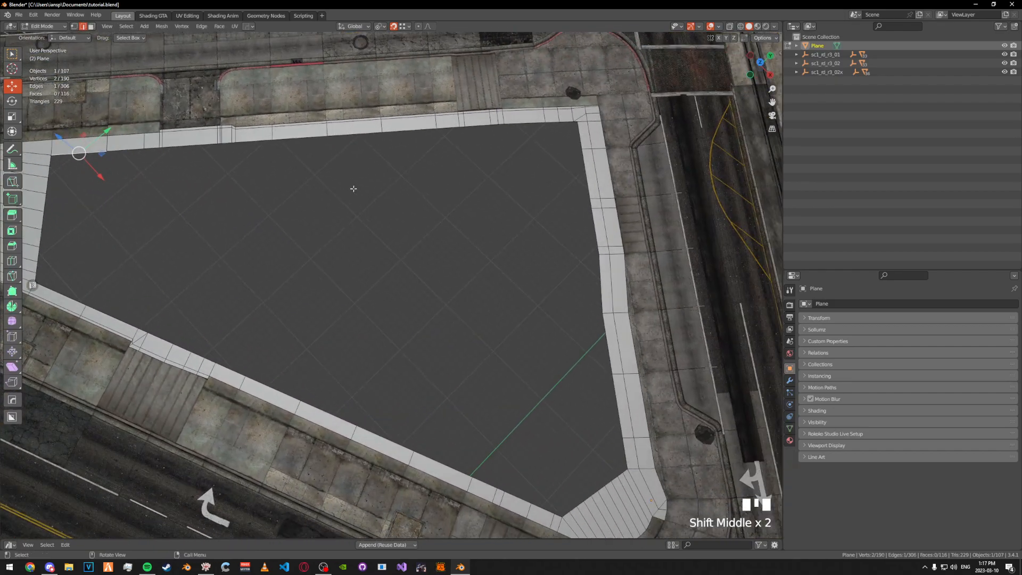
- Try to fill the lot's central opening with a face from its inner edge loop, and undo the fill
alt+shift+triple_click(302, 136)
scroll(361, 244, down, 1)
middle_drag(361, 244, 398, 236)
key(f)
key(ctrl+z)
- Select the border's inner edge beside the rounded end and set the transform orientation to Normal
shift+middle_drag(290, 293, 412, 269)
key(Tab)
middle_drag(362, 237, 427, 258)
key(Tab)
click(339, 218)
alt+middle_click(339, 218)
scroll(339, 218, up, 6)
middle_drag(339, 218, 408, 289)
click(354, 26)
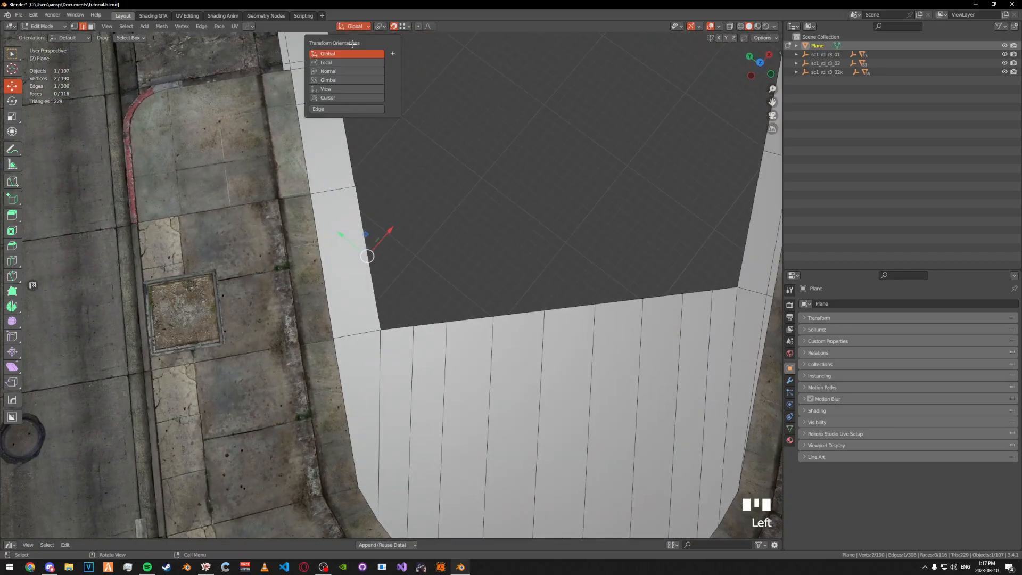
click(344, 71)
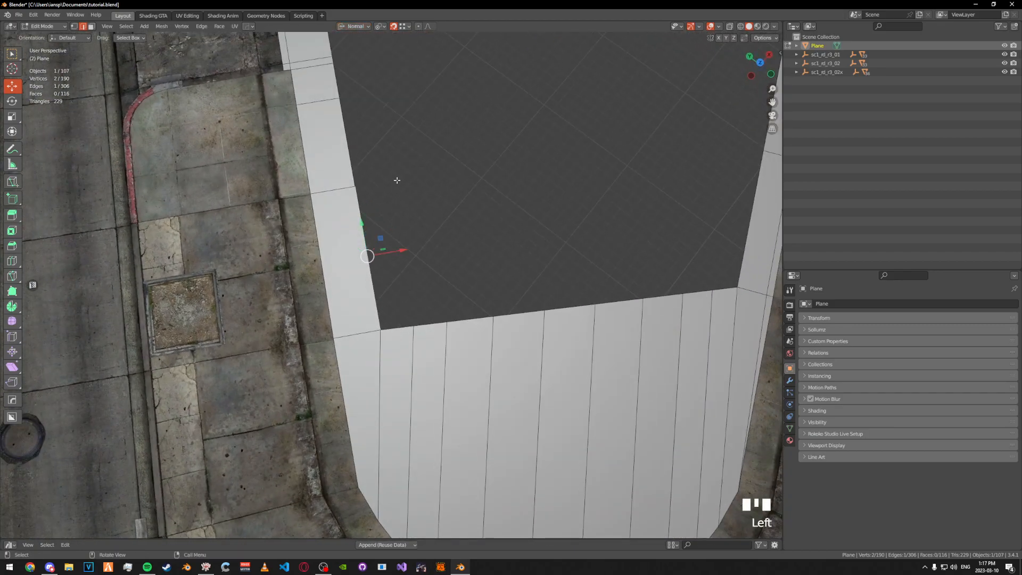
- Extrude the border's inner edge across the opening face by face, snapping each new edge to the rounded end's next inner vertex
key(e)
click(413, 324)
shift+middle_drag(413, 324, 384, 319)
key(e)
click(419, 318)
key(e)
click(465, 310)
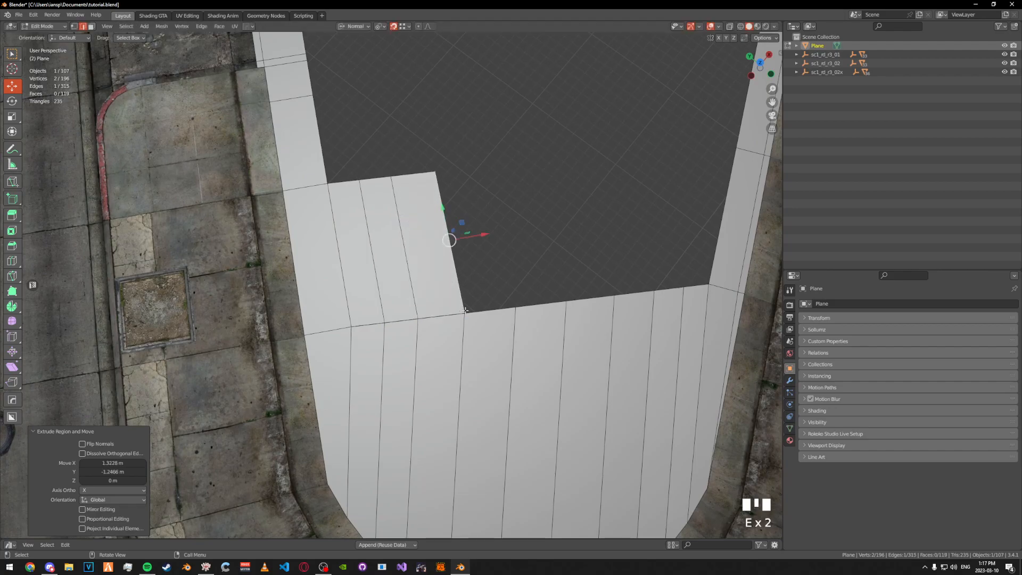
key(e)
click(516, 301)
key(e)
click(566, 296)
- Move the new strip's leading free corner vertex farther across the opening, with movement locked to the plane perpendicular to normal Z
shift+middle_drag(566, 296, 424, 293)
click(405, 163)
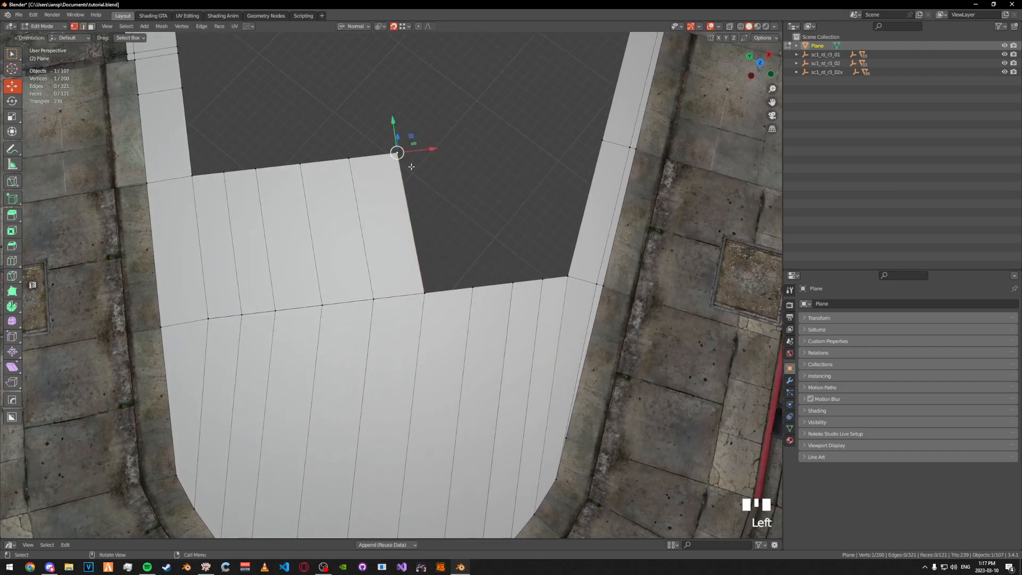
key(g)
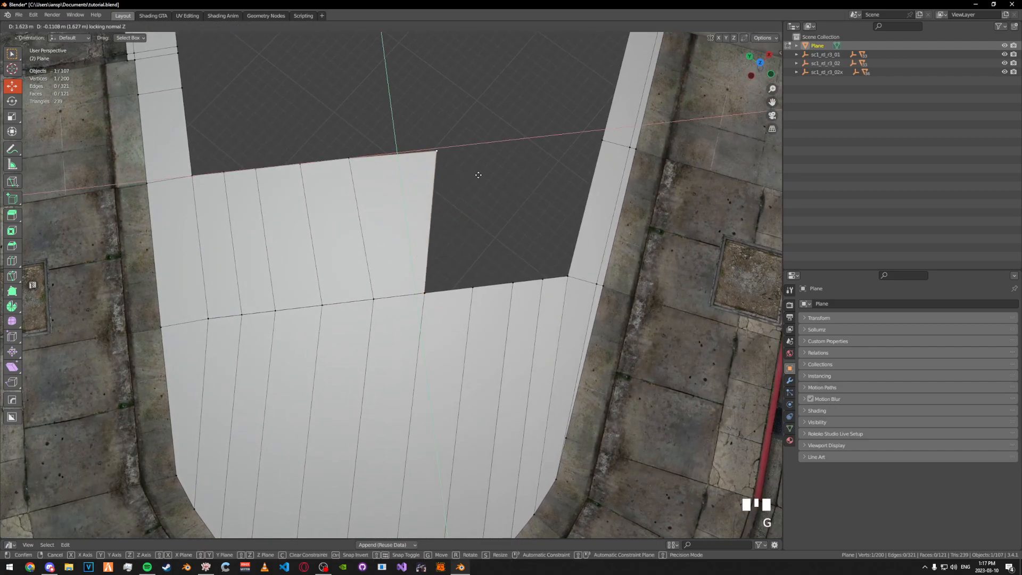
click(483, 173)
- Extrude the strip's end edge along the rounded end's remaining inner vertices until it reaches the opposite border's inner corner
click(434, 219)
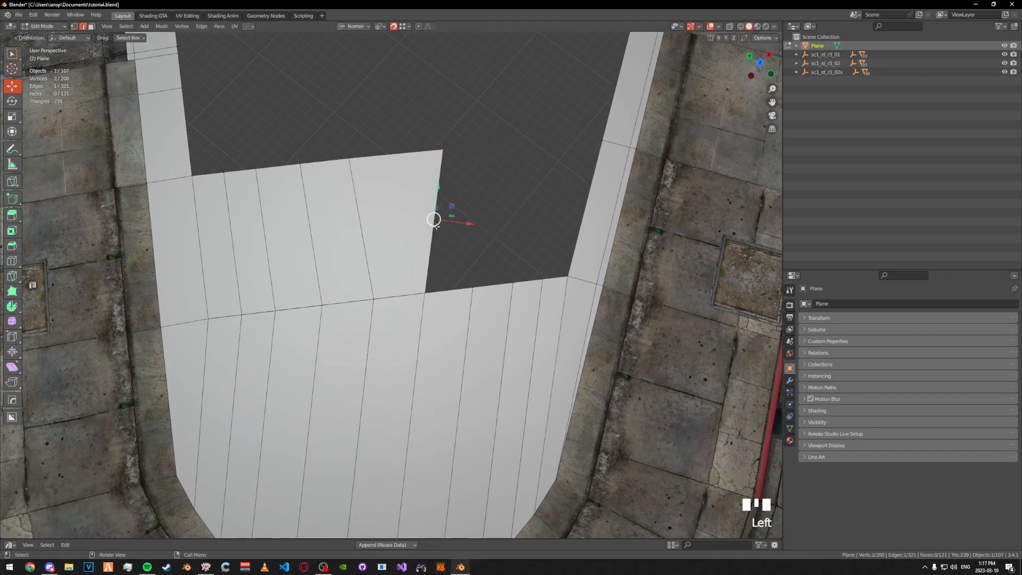
click(474, 278)
shift+middle_drag(504, 253, 407, 246)
key(e)
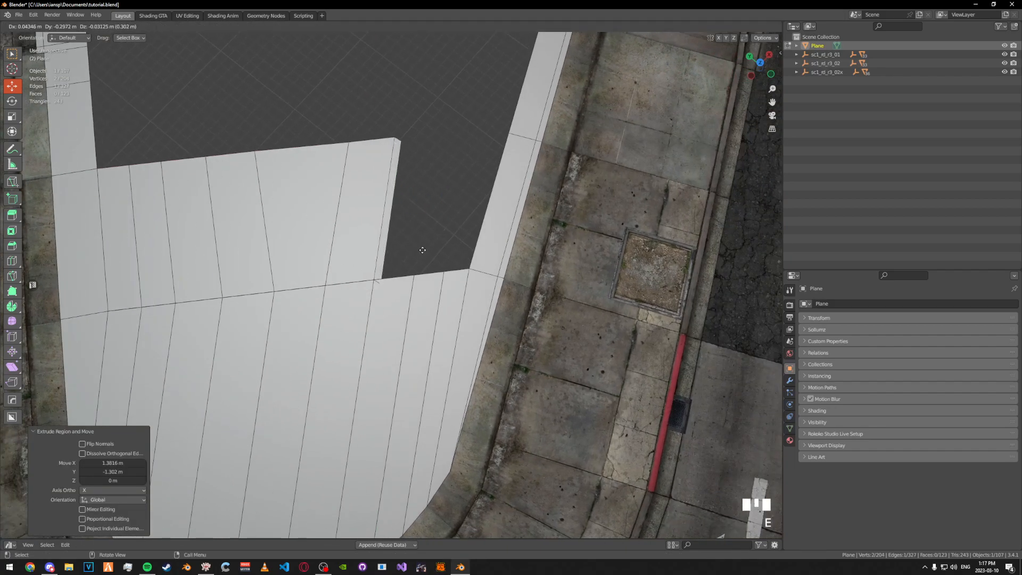
click(414, 263)
key(e)
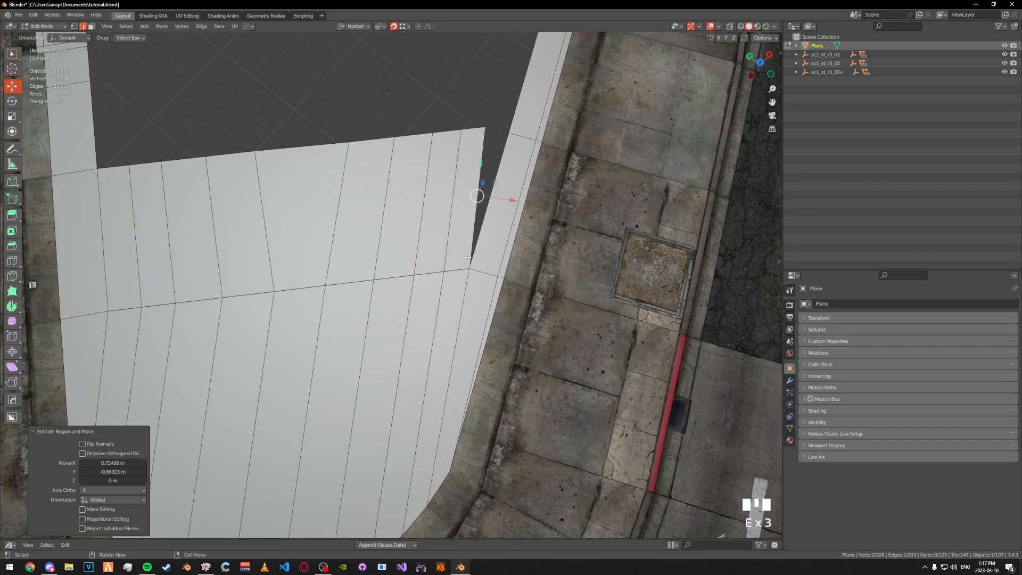
click(467, 257)
- Snap the strip's last free corner vertex onto the opposite border's inner vertex to close the first row
key(Tab)
click(426, 217)
click(487, 129)
key(g)
click(508, 133)
- Extrude the next border inner edge across the opening as a second row, snapping each face to the first row's vertices
middle_drag(509, 154, 396, 168)
shift+middle_drag(500, 240, 384, 197)
scroll(383, 197, down, 4)
click(403, 131)
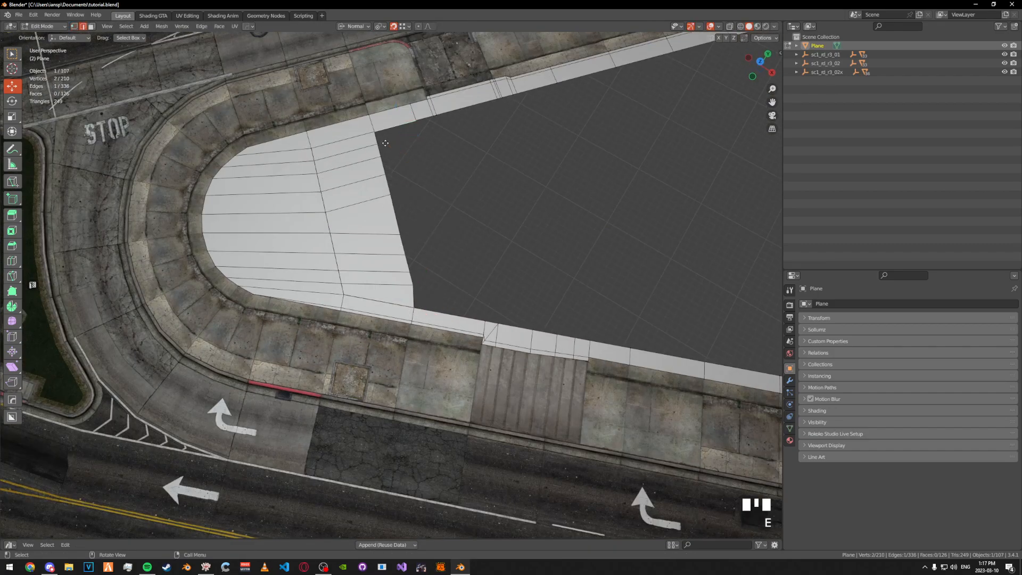
key(e)
click(384, 145)
key(e)
key(e)
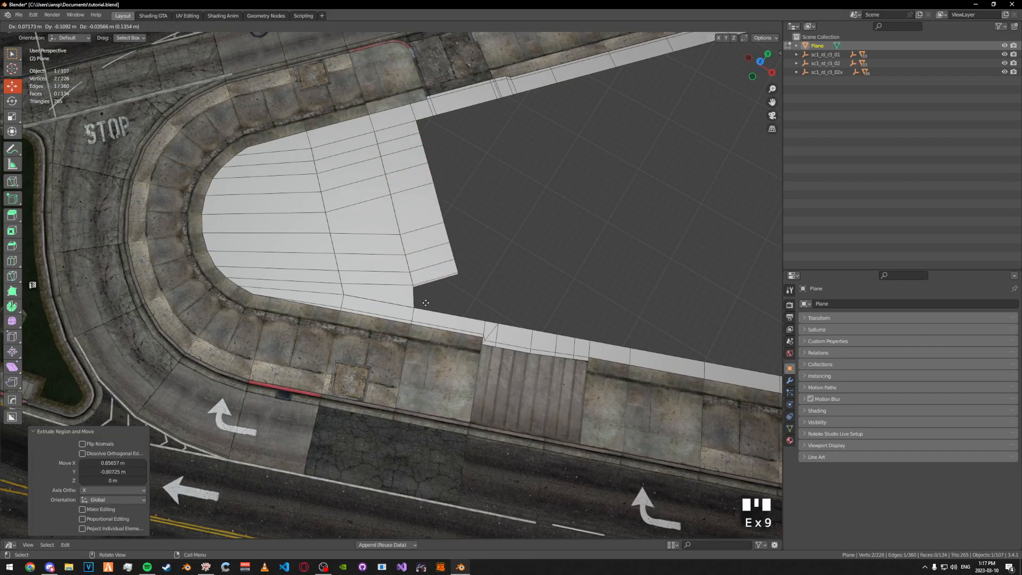
- Move the second row's end vertex onto the border's inner corner beside the striped driveway ramp
key(Tab)
key(g)
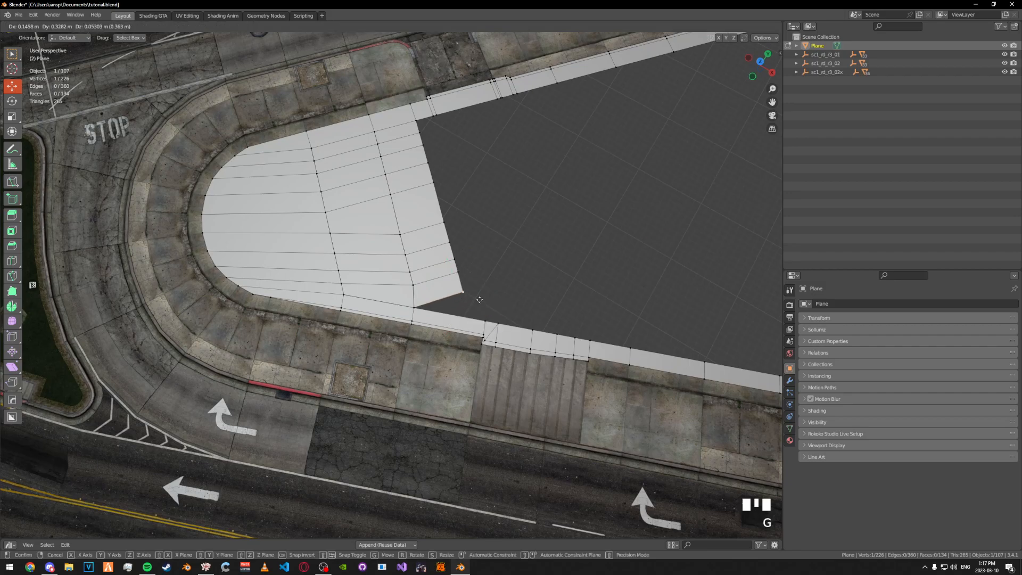
click(483, 307)
key(g)
click(502, 330)
- Try moving the second row's neighbouring outer vertex farther into the opening, and undo the move
middle_drag(502, 330, 485, 329)
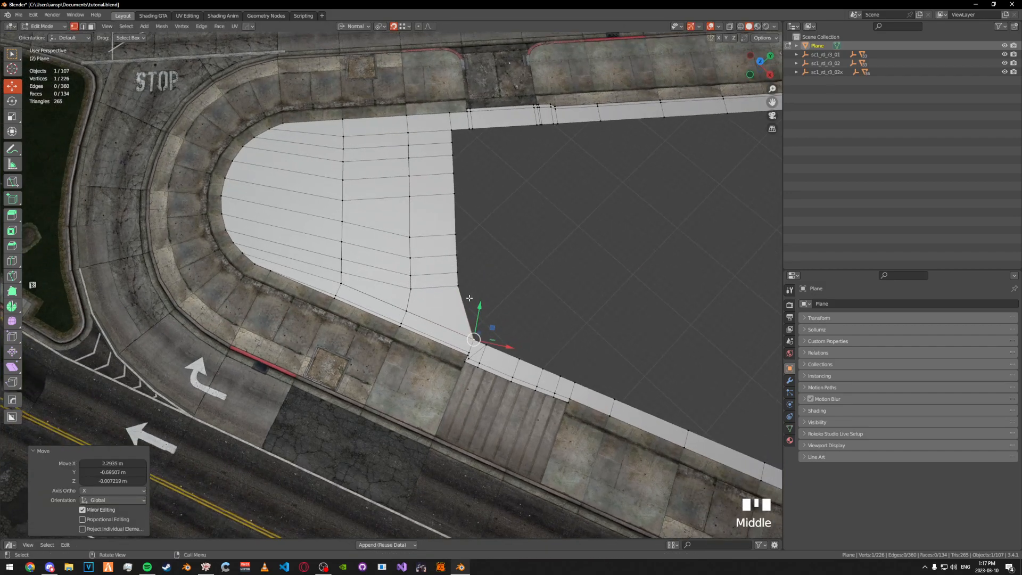
click(457, 286)
key(g)
click(510, 246)
key(ctrl+z)
- Extrude the short border edge beside the striped ramp to the second row's neighbouring vertex, and shift the new face's free corner into the opening
key(Tab)
shift+middle_drag(517, 228, 390, 183)
key(Tab)
click(405, 267)
middle_drag(405, 268, 336, 241)
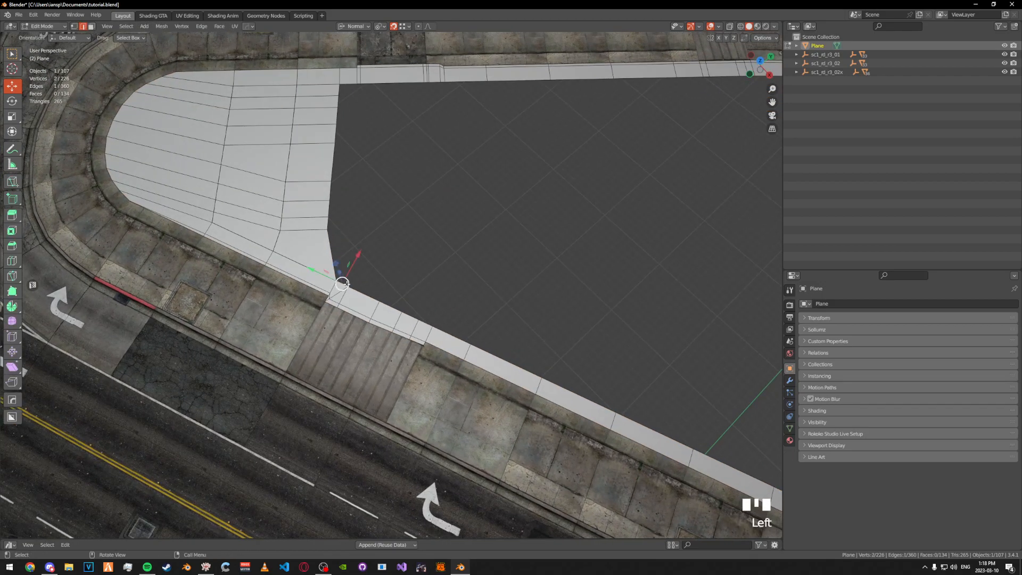
click(346, 284)
shift+middle_drag(347, 284, 372, 306)
key(e)
click(360, 253)
key(Tab)
click(365, 258)
drag(388, 252, 400, 243)
- Extrude the narrow face's end edge along the second row's outer vertices as a third row towards the opposite border
key(Tab)
click(360, 250)
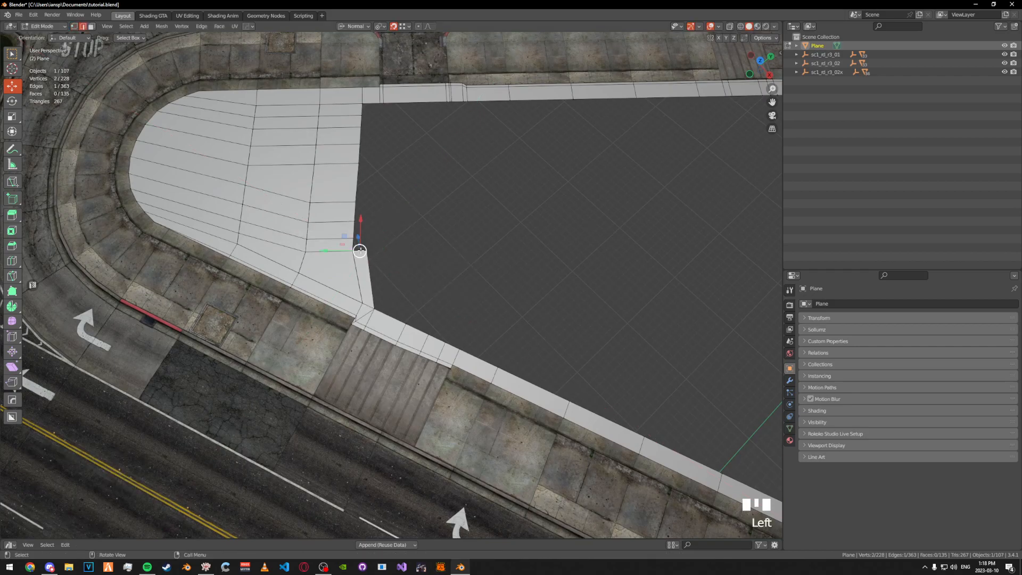
key(e)
click(356, 239)
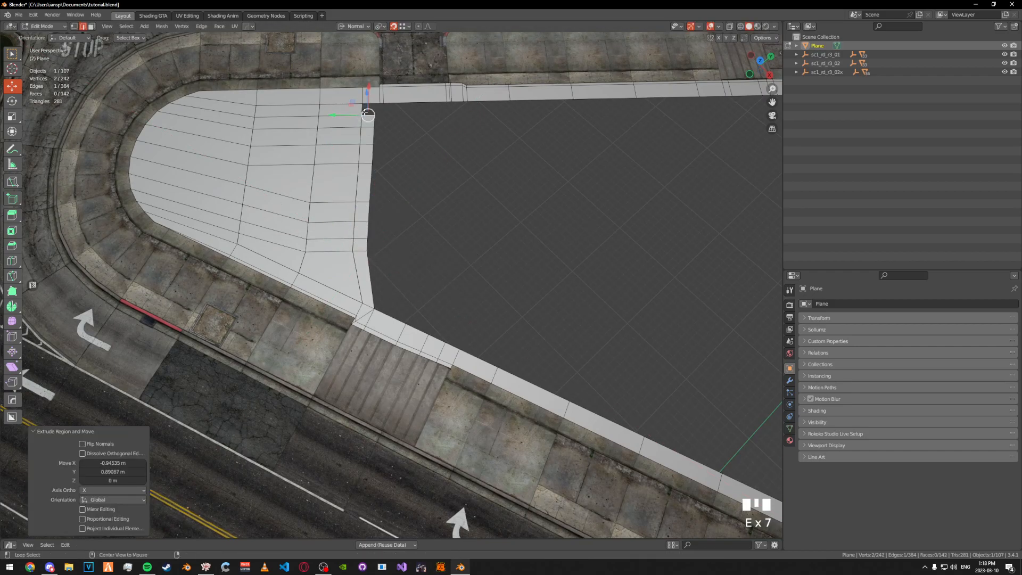
- Slide the vertex just below the inner corner along its edge, then move it within its normal plane to smooth the block's border
scroll(367, 114, up, 5)
click(407, 247)
key(Tab)
key(Tab)
key(Tab)
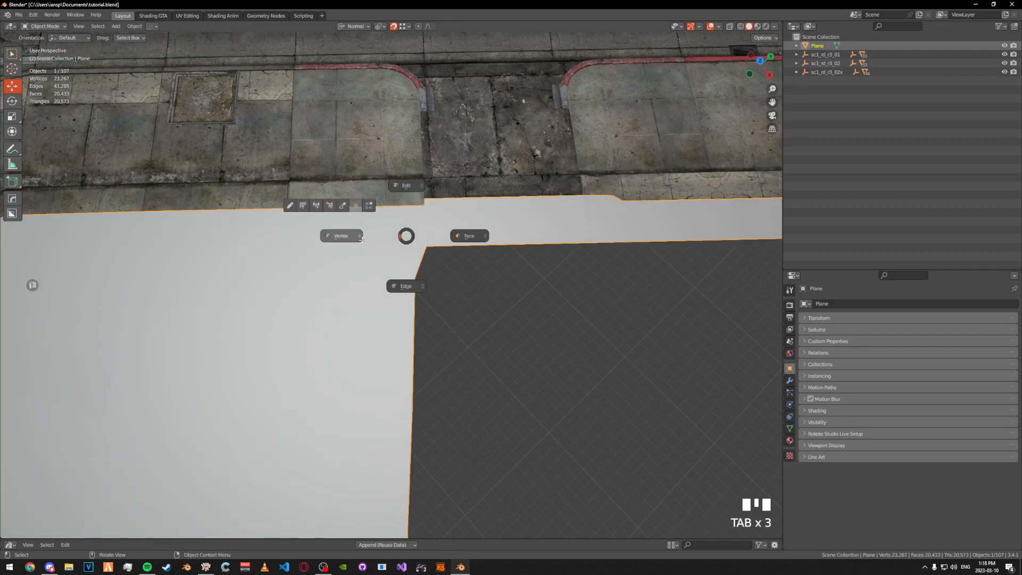
click(362, 236)
click(416, 277)
key(g)
key(g)
click(486, 286)
key(g)
key(shift+z)
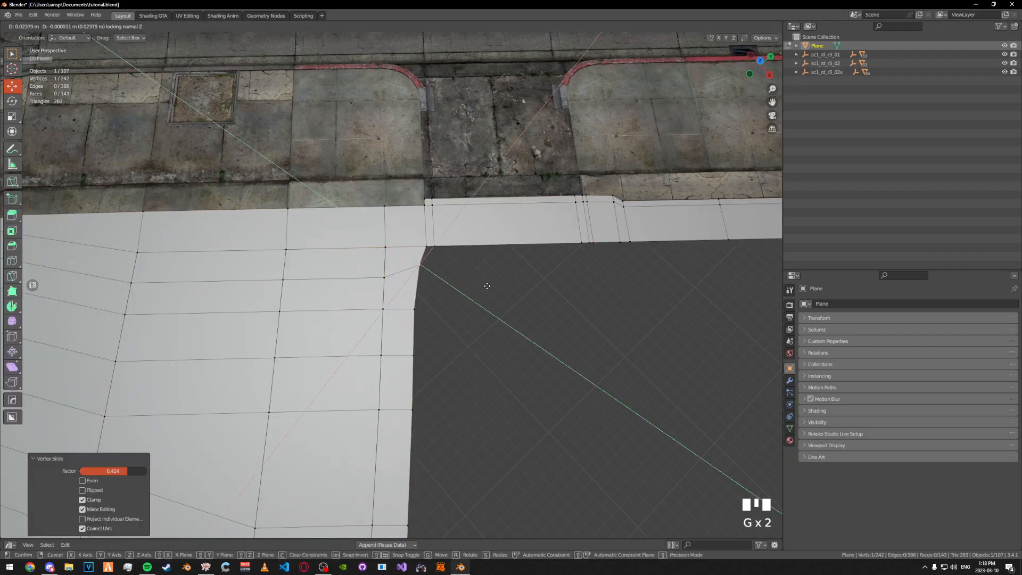
click(494, 291)
- Slide the strip's inner vertex beside the corner onto the corner vertex
key(Tab)
key(Tab)
key(Tab)
click(434, 247)
key(g)
key(g)
click(428, 247)
- Slide the closely spaced vertices on the strip's inner edge together and merge all mesh vertices by distance
click(582, 242)
key(g)
key(g)
click(595, 245)
key(g)
key(g)
click(572, 267)
key(g)
key(g)
click(510, 278)
key(a)
key(m)
click(507, 278)
- Slide the two leftover vertices at the driveway's far end onto their neighbours and merge all vertices by distance again
key(Tab)
click(589, 245)
key(g)
key(g)
click(576, 256)
click(618, 244)
key(g)
key(g)
click(635, 247)
key(a)
key(m)
click(566, 267)
key(Tab)
key(Tab)
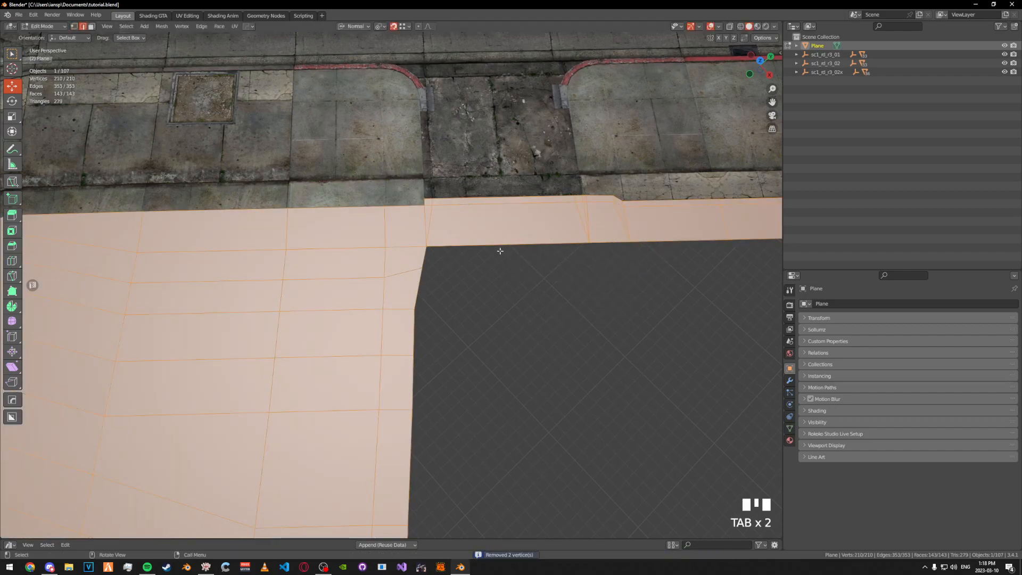
- Extrude the strip's inner edge beside the driveway repeatedly across the gap, matching each row to the filled block's border vertices
key(2)
click(499, 245)
scroll(488, 246, down, 2)
shift+middle_drag(463, 373, 464, 307)
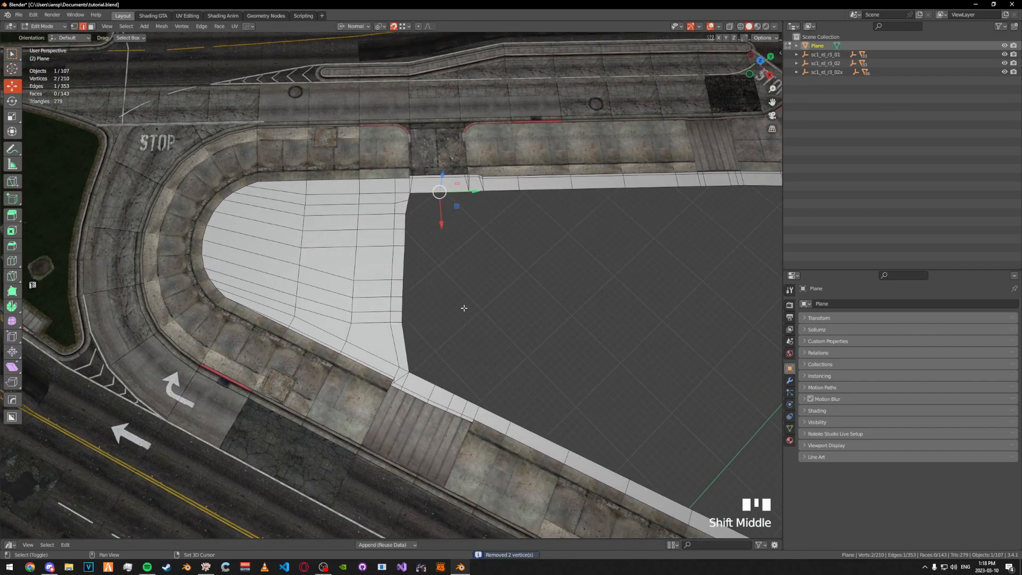
key(e)
click(415, 219)
key(e)
click(414, 234)
key(e)
click(412, 249)
key(e)
click(411, 262)
key(e)
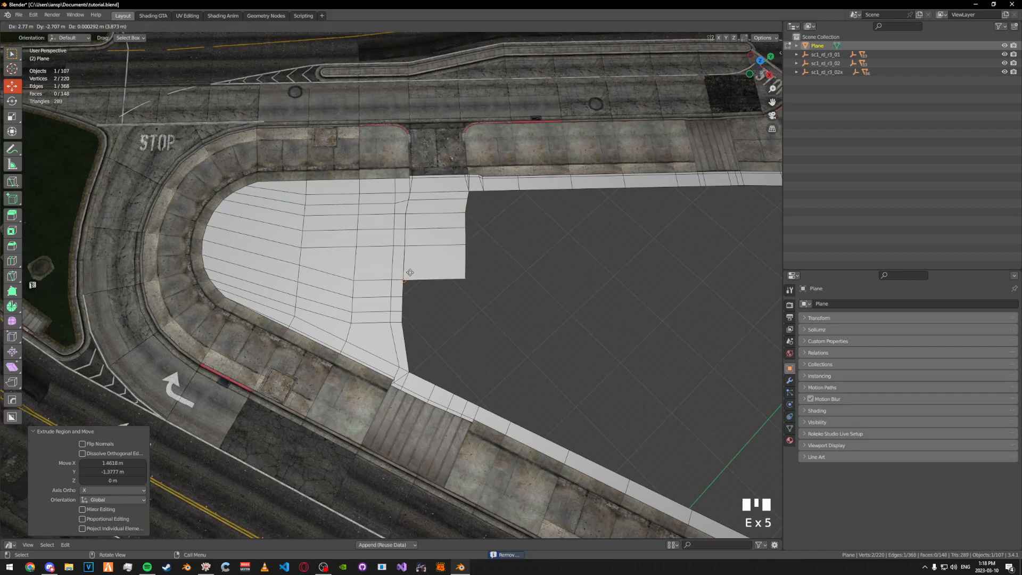
click(412, 297)
key(e)
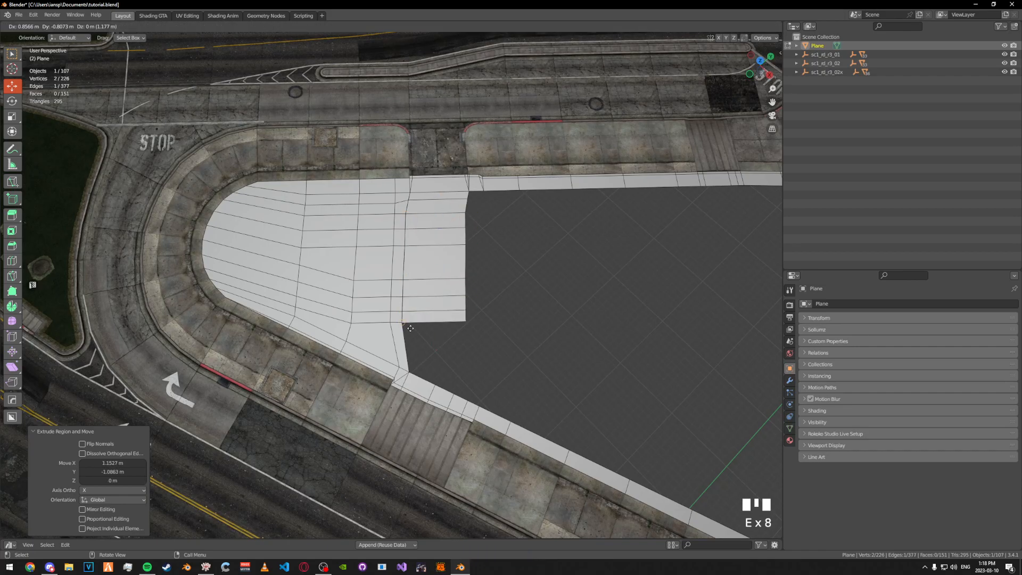
click(418, 377)
key(e)
key(Escape)
- Slide the free corner vertex of the last extruded row slightly inward along its edge
click(474, 369)
key(g)
key(g)
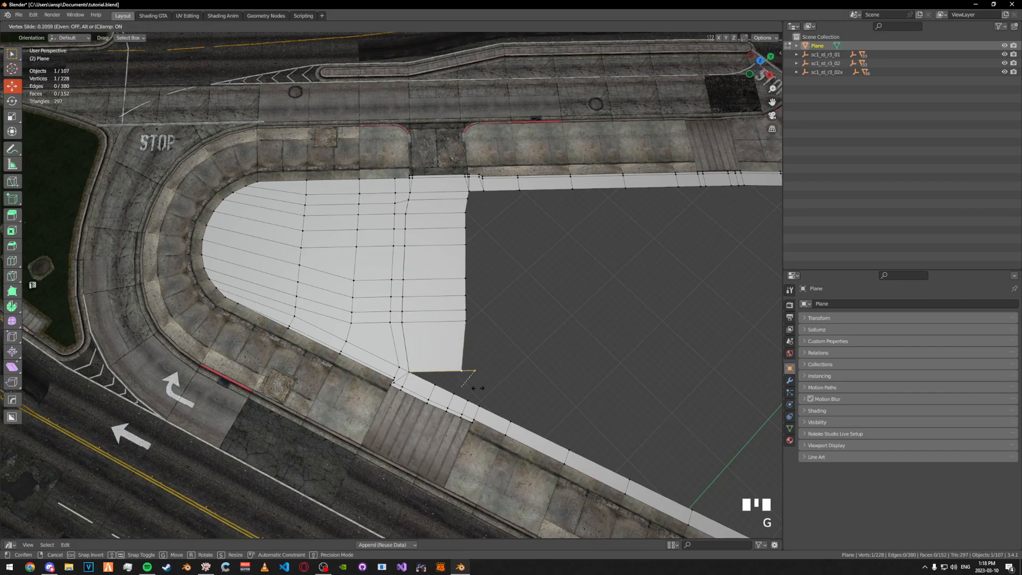
click(471, 393)
key(g)
right_click(471, 394)
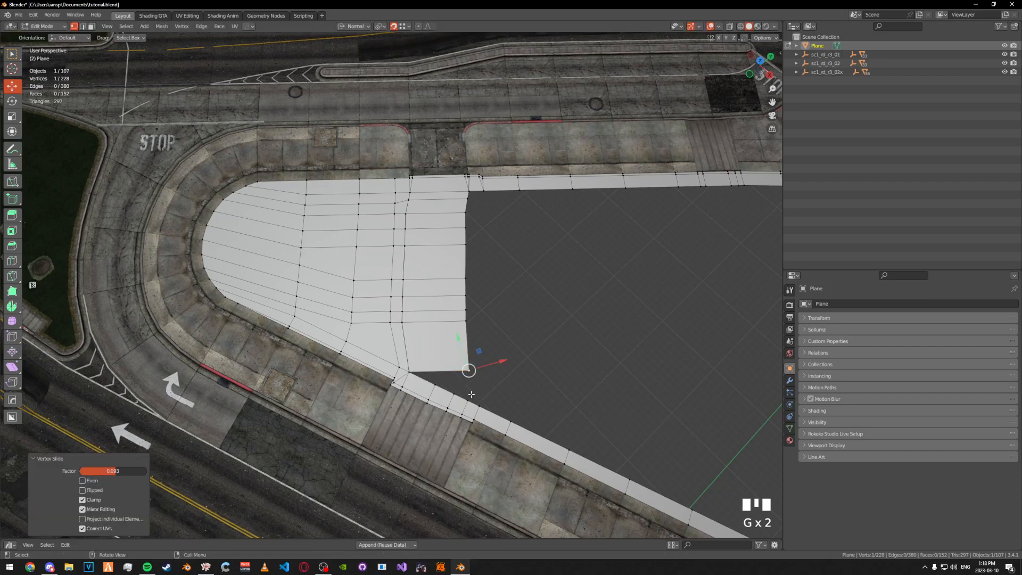
- Slide two inner-edge vertices of the opposite strip by the striped paving onto their neighbours and merge all vertices by distance
click(435, 384)
key(g)
key(g)
click(410, 361)
click(453, 393)
key(g)
key(g)
click(474, 393)
key(a)
key(m)
click(461, 348)
key(Tab)
key(Tab)
- Move the free corner vertex of the new rows onto the opposite strip's inner vertex and merge all vertices by distance
click(468, 370)
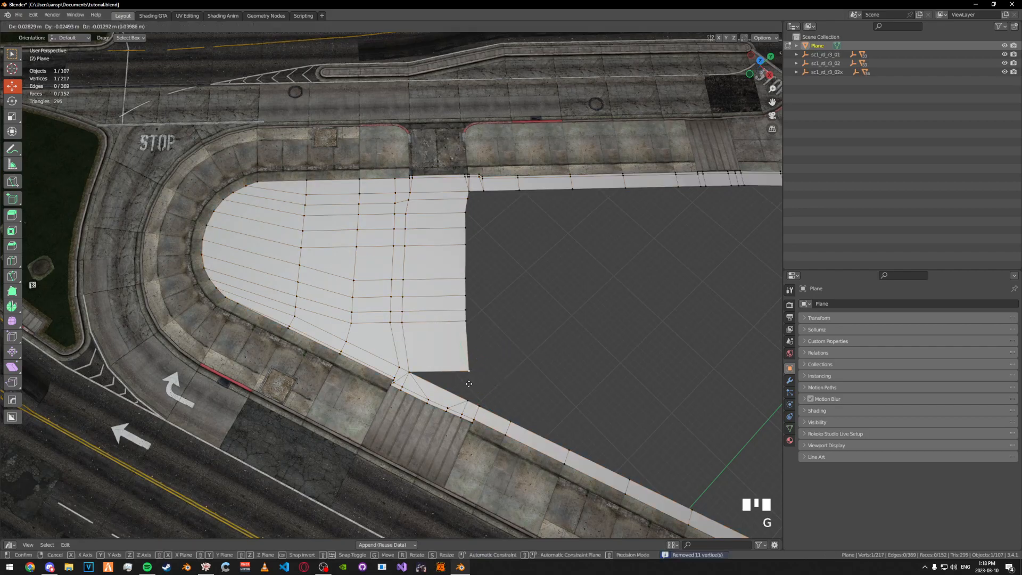
key(g)
click(470, 388)
key(a)
key(m)
click(458, 353)
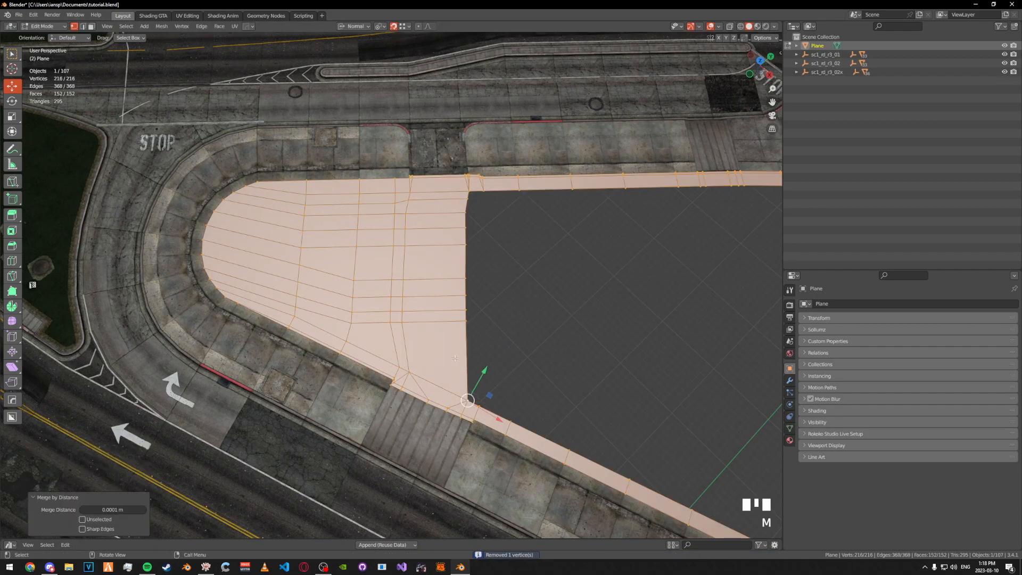
- Extrude the filled area's open edge next to the striped paving into the gap three times along its normal Z direction
key(Tab)
middle_drag(469, 348, 448, 285)
middle_drag(447, 286, 438, 320)
key(Tab)
click(375, 312)
middle_drag(375, 312, 381, 352)
shift+middle_drag(381, 320, 411, 287)
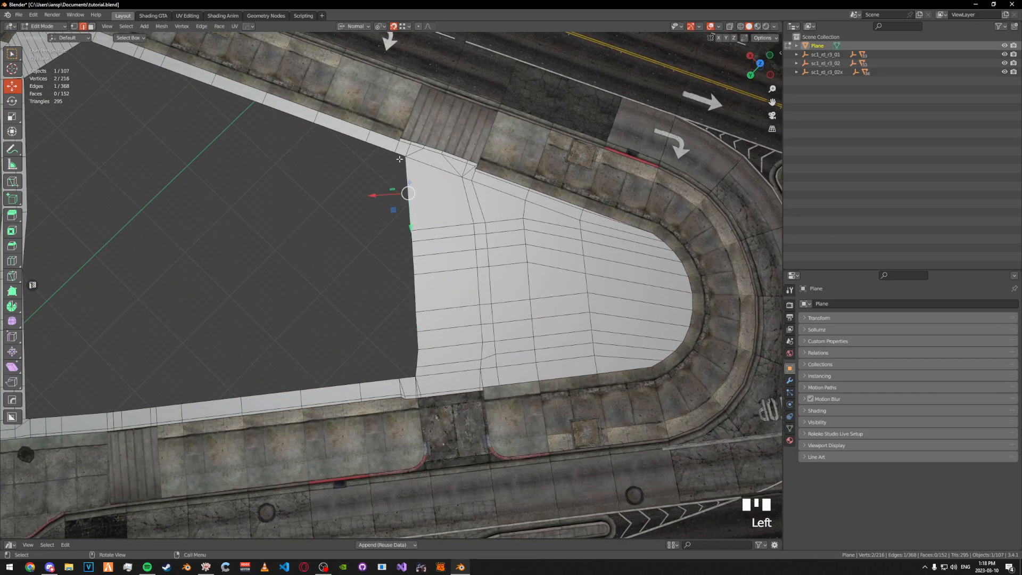
key(e)
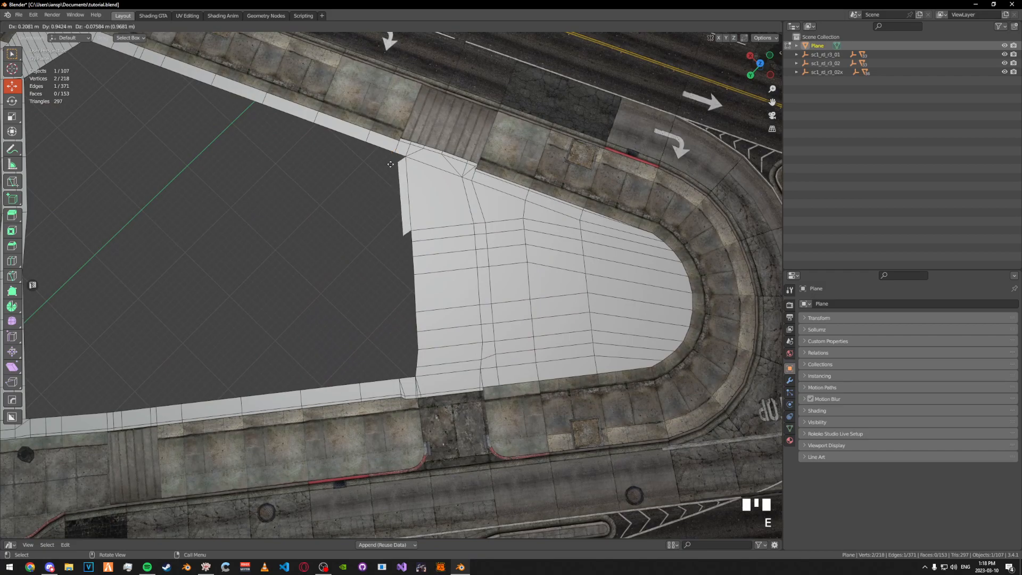
right_click(378, 164)
middle_drag(379, 164, 474, 228)
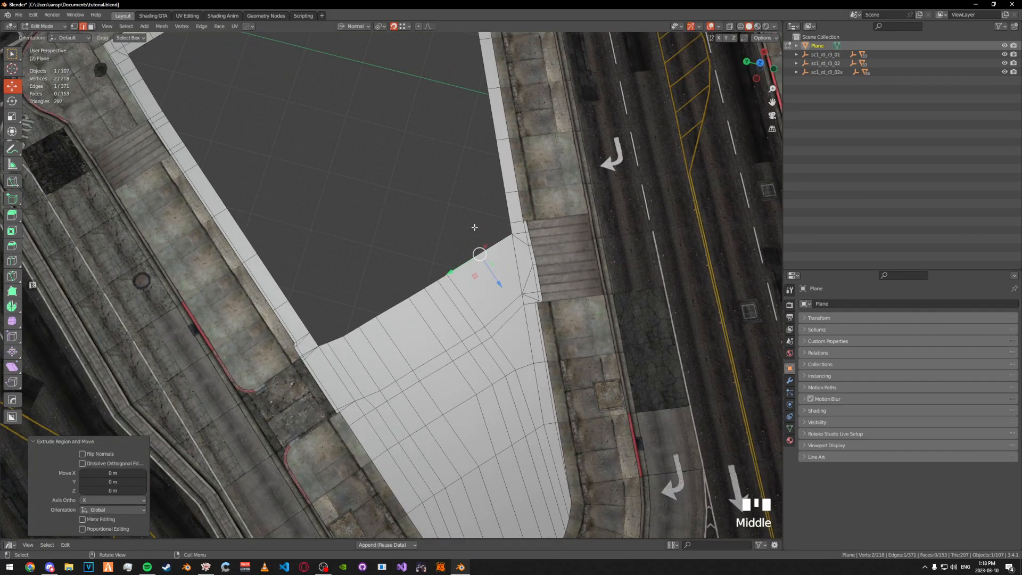
key(e)
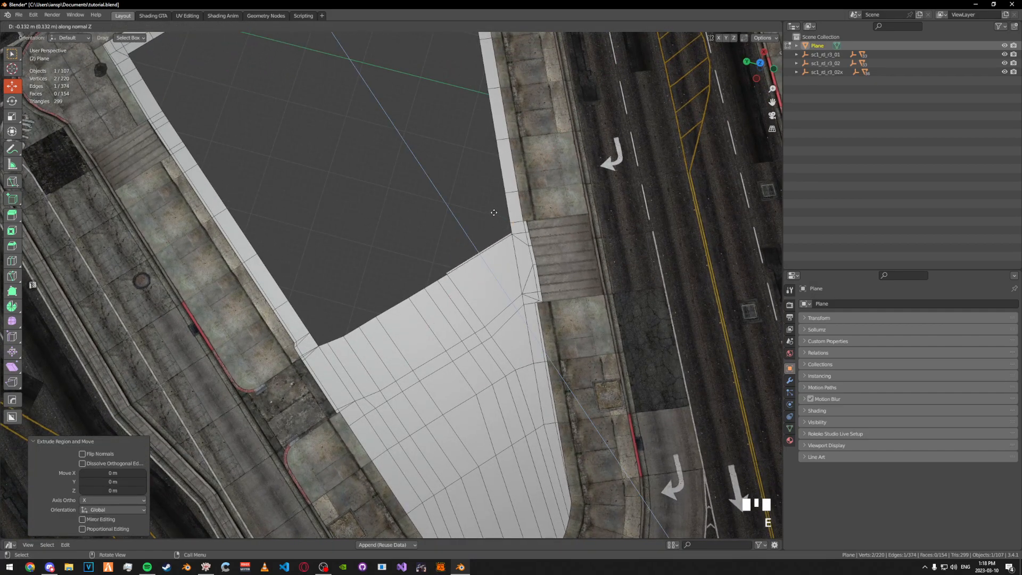
click(508, 223)
key(e)
key(z)
click(504, 193)
key(e)
key(z)
click(495, 144)
- Slide two border vertices beside the driveway-side inner corner to even out the open edge
middle_drag(495, 143, 442, 239)
click(416, 309)
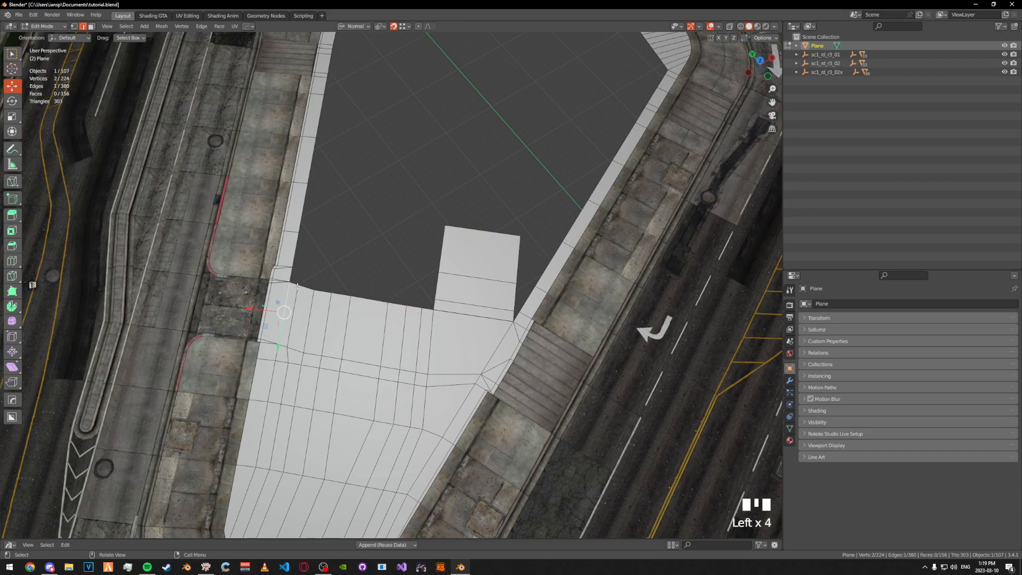
scroll(369, 301, up, 6)
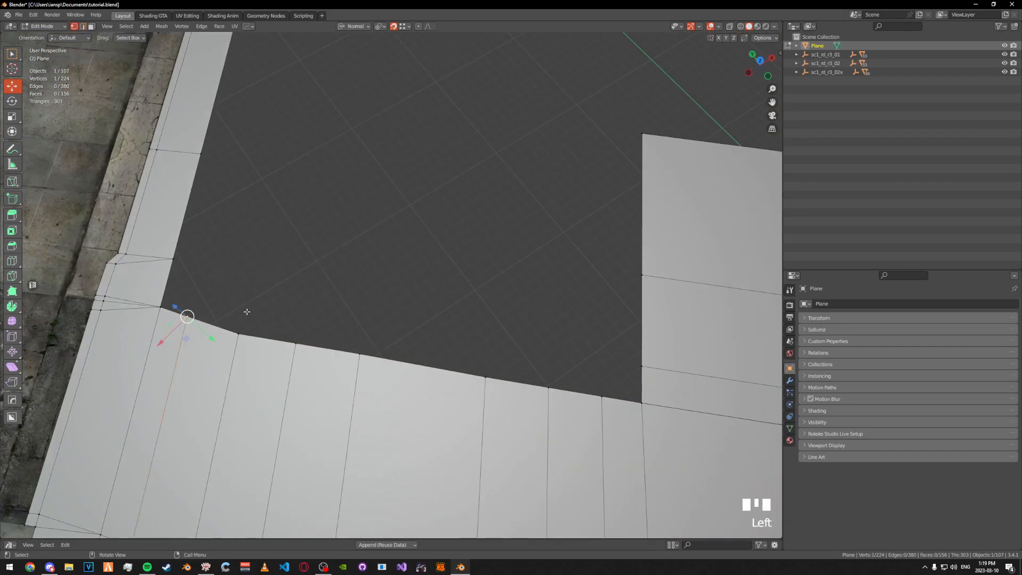
middle_drag(256, 306, 331, 216)
key(g)
key(g)
click(276, 181)
click(264, 153)
key(g)
key(g)
click(261, 154)
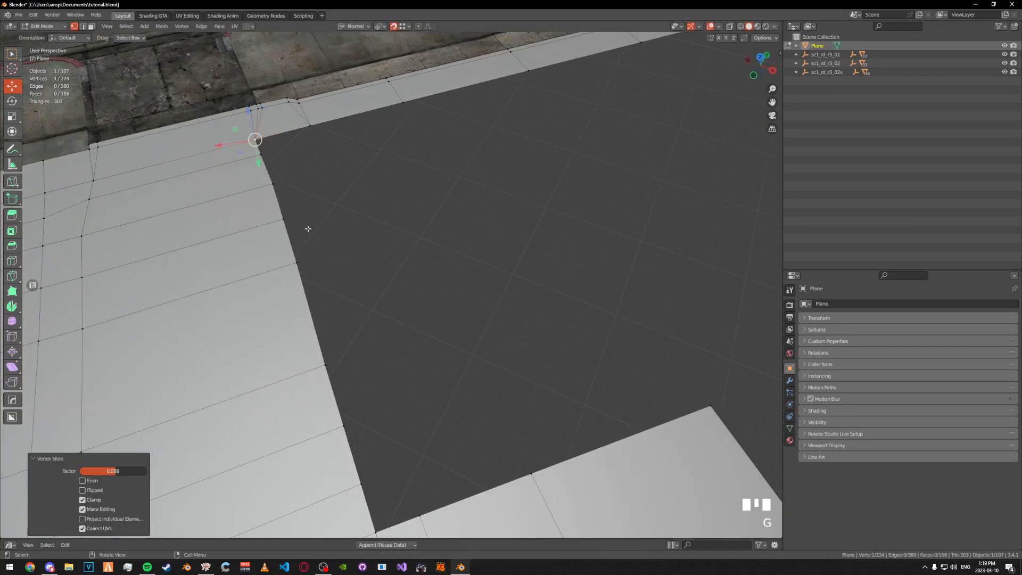
- Slide three border vertices near the newly extruded faces along their edges to straighten the open border
scroll(337, 325, down, 2)
click(374, 408)
key(g)
key(g)
click(371, 403)
click(362, 374)
key(g)
key(g)
click(366, 377)
click(350, 337)
key(g)
key(g)
click(357, 348)
- Move the uneven vertices on the open border along their normal Y axis to line them up
middle_drag(357, 349, 328, 325)
shift+middle_drag(327, 324, 349, 277)
middle_drag(348, 276, 362, 254)
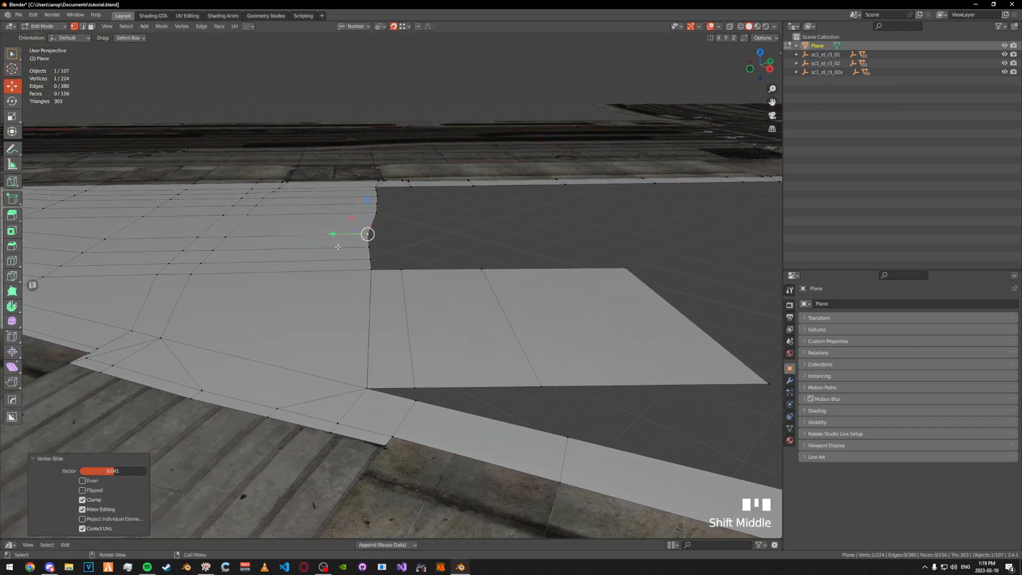
key(g)
key(y)
click(362, 246)
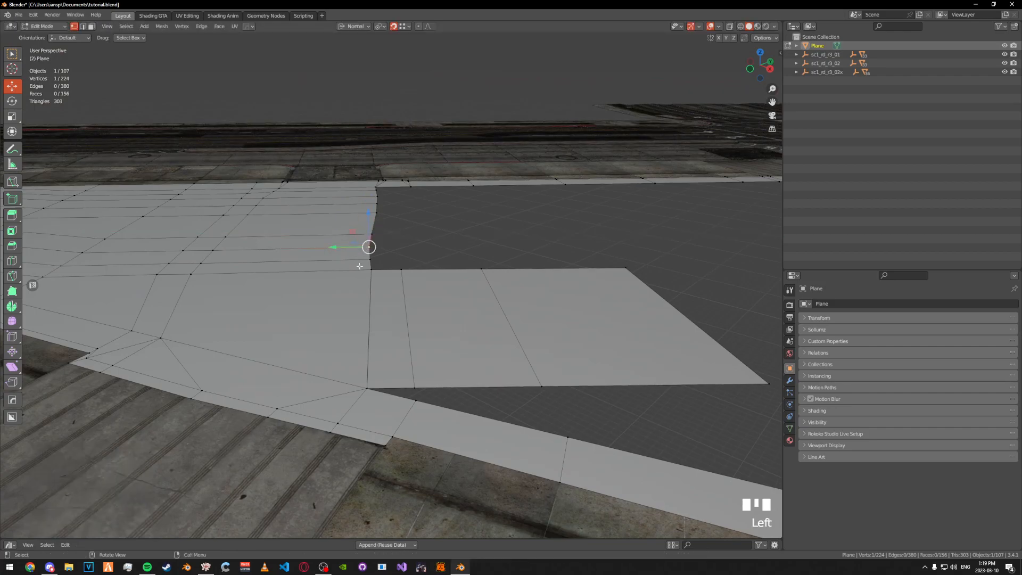
key(g)
key(y)
click(366, 264)
click(367, 247)
key(g)
key(y)
click(368, 245)
click(370, 235)
key(g)
key(y)
click(368, 244)
- Slide the selected middle border vertex along its edge to refine the open border
middle_drag(367, 244, 394, 269)
key(g)
key(g)
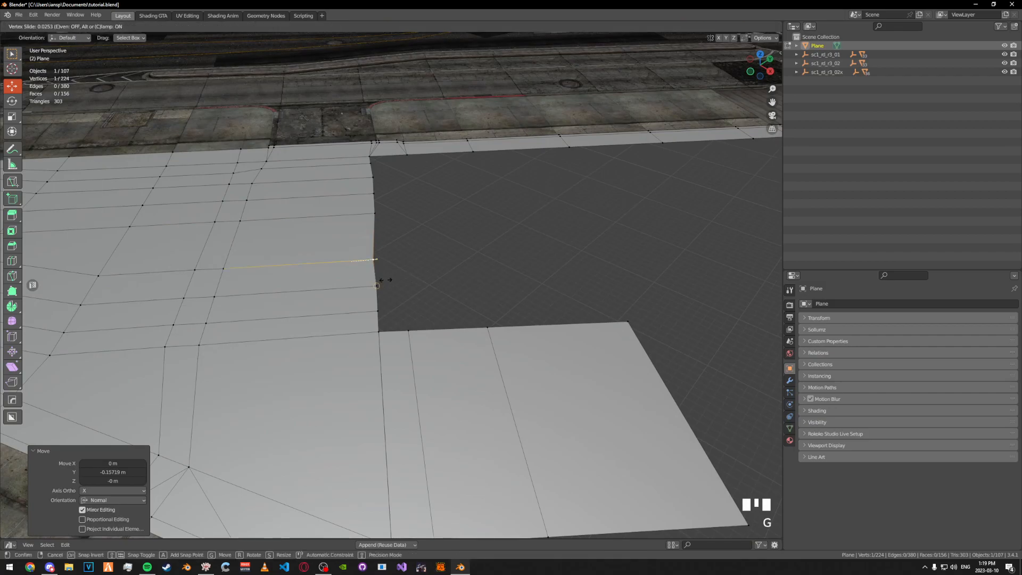
click(383, 279)
- Create a custom transform orientation from the short open border edge adjoining the extruded faces
key(Tab)
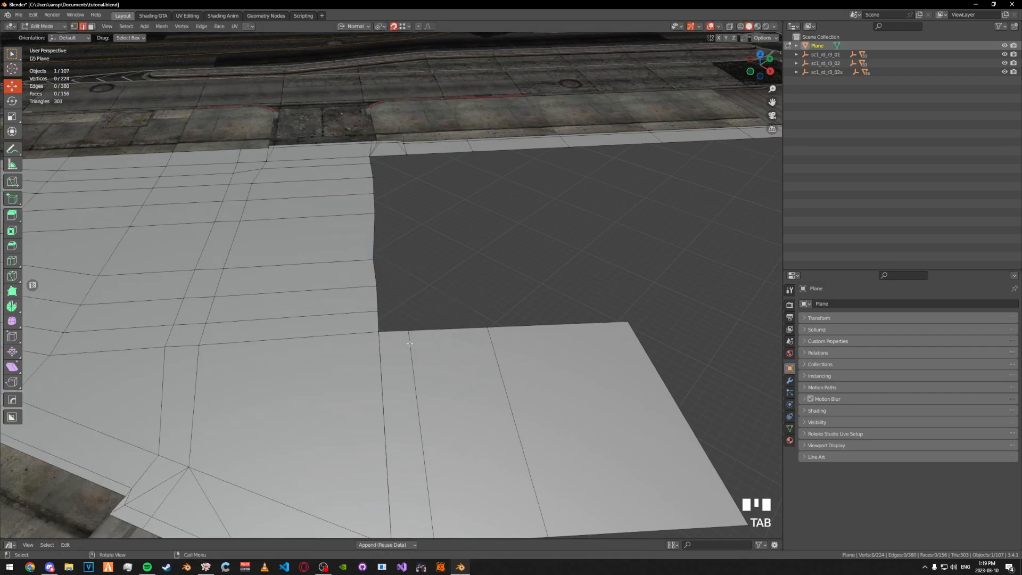
click(362, 27)
click(389, 55)
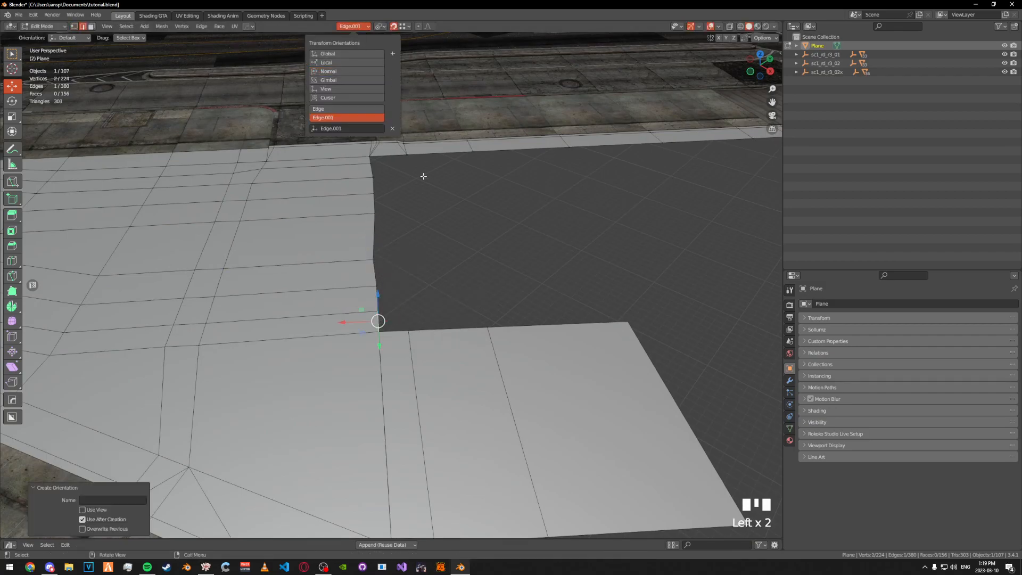
- Move the open border's vertices nearest the existing block along the X axis of the Edge.001 orientation to straighten that stretch
key(Tab)
key(g)
key(x)
click(380, 330)
click(377, 286)
key(g)
key(x)
click(379, 309)
click(373, 258)
key(g)
key(x)
click(376, 285)
click(375, 213)
key(g)
key(x)
click(376, 259)
- Align the remaining border vertices up to the far sidewalk strip along the custom orientation's X axis
click(373, 193)
key(g)
key(x)
click(378, 210)
click(372, 177)
key(g)
key(x)
click(376, 194)
click(371, 163)
key(g)
key(x)
click(372, 174)
key(g)
key(x)
click(371, 166)
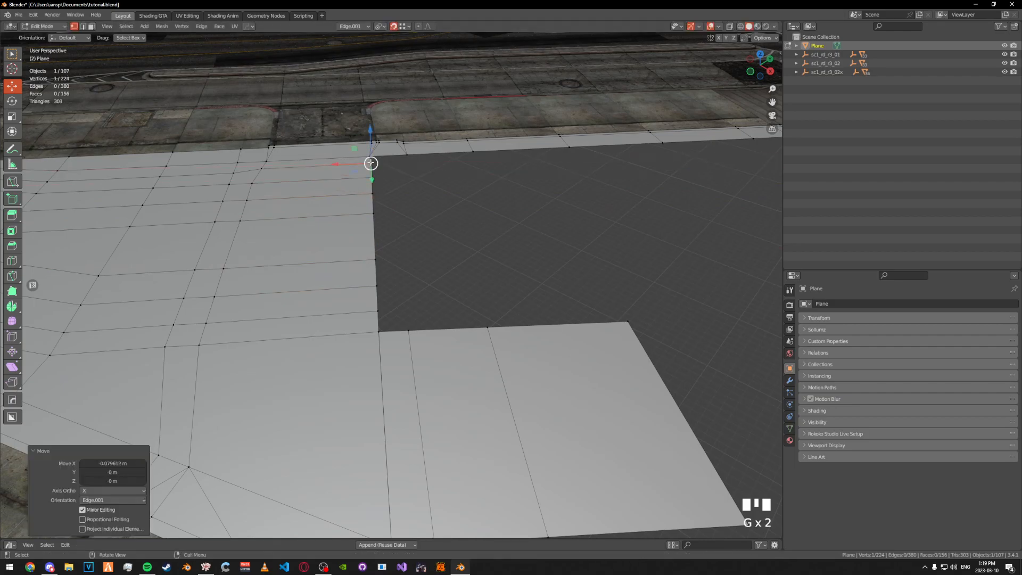
click(371, 165)
key(g)
right_click(373, 166)
- Select the seven straightened border edges and extrude them in three rows, matching the divisions of the neighbouring block
key(Tab)
key(Tab)
key(Tab)
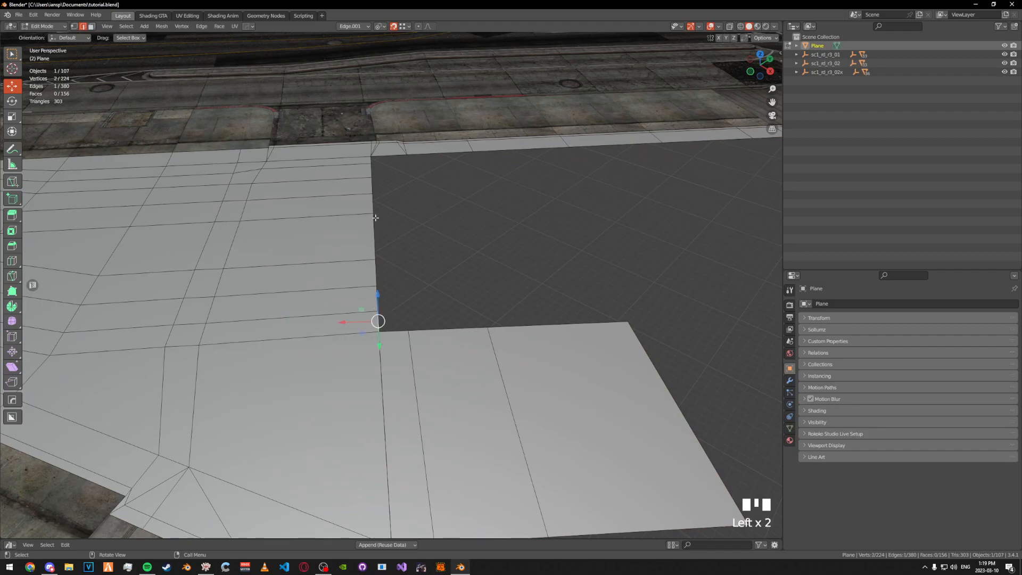
shift+click(371, 175)
middle_drag(371, 175, 416, 263)
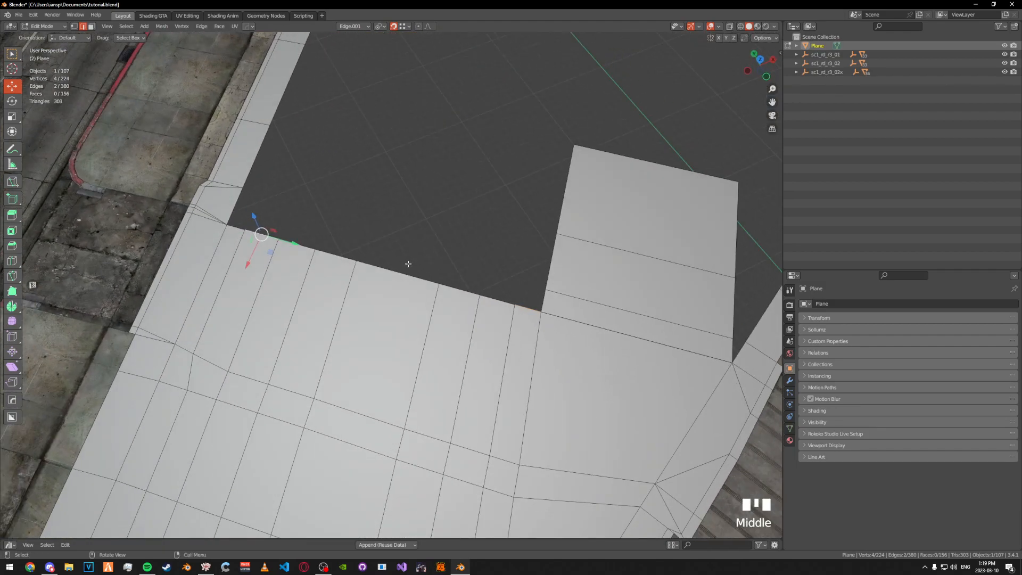
ctrl+shift+click(270, 238)
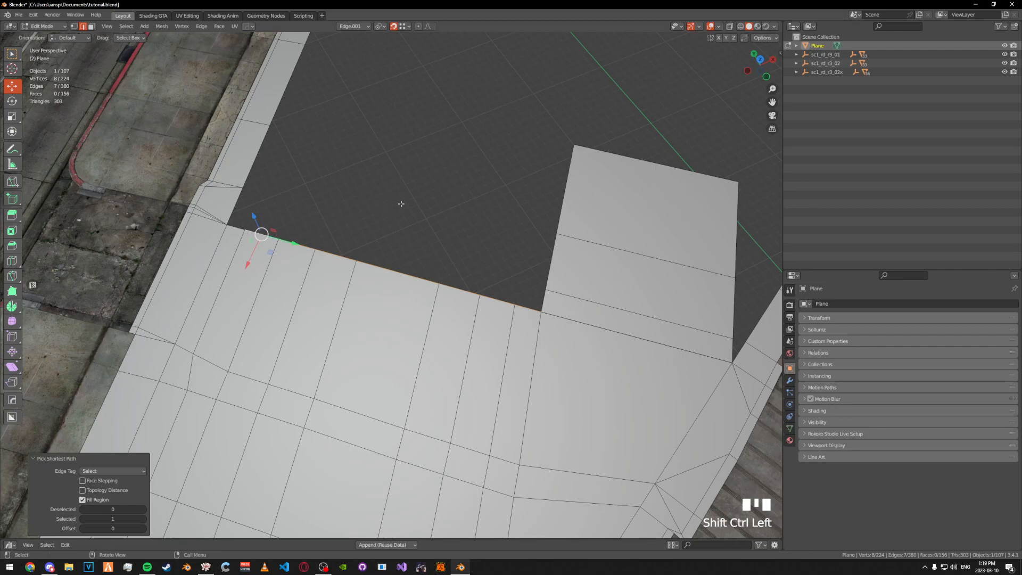
middle_drag(395, 203, 424, 208)
key(e)
click(544, 256)
key(e)
click(544, 194)
key(e)
click(536, 110)
- Add the neighbouring block's end edge to the selection and extrude the border row by row, matching each row to the sidewalk strip's vertices
shift+middle_drag(512, 164, 537, 341)
scroll(505, 231, down, 3)
shift+click(554, 280)
shift+middle_drag(389, 227, 410, 296)
shift+middle_drag(561, 313, 433, 296)
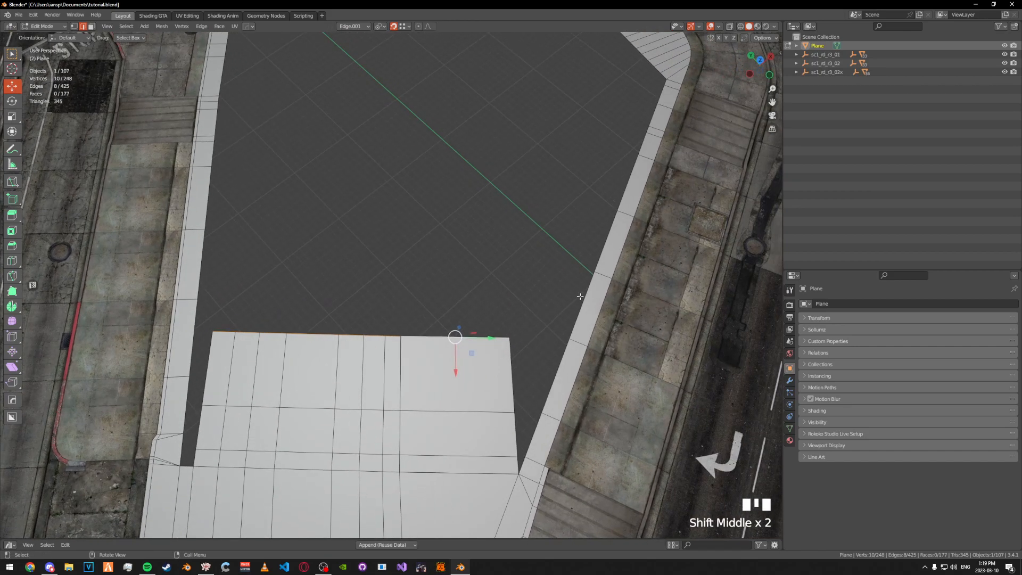
key(e)
click(589, 272)
key(e)
click(611, 211)
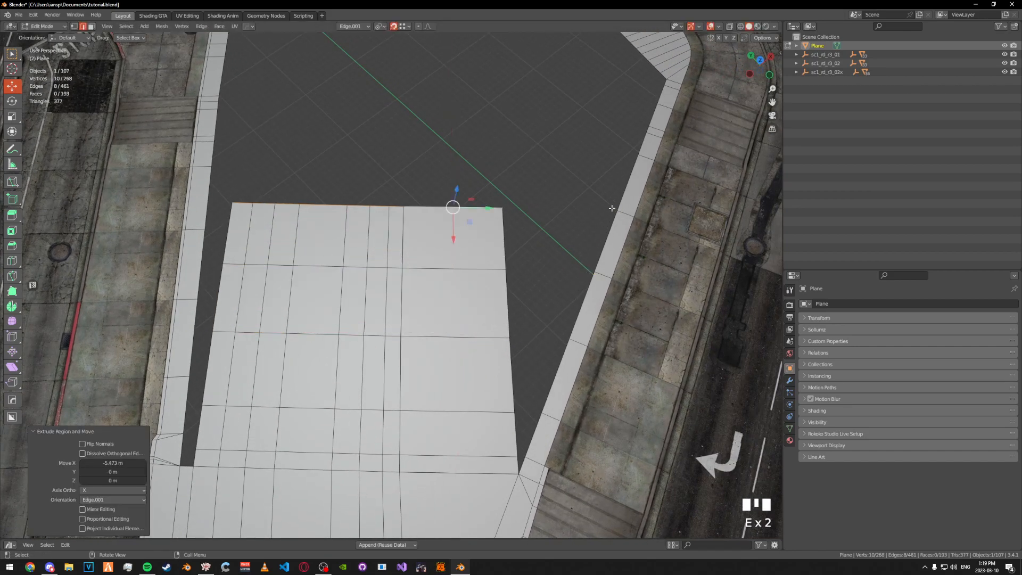
key(e)
click(644, 133)
key(e)
click(651, 119)
key(e)
click(657, 106)
key(e)
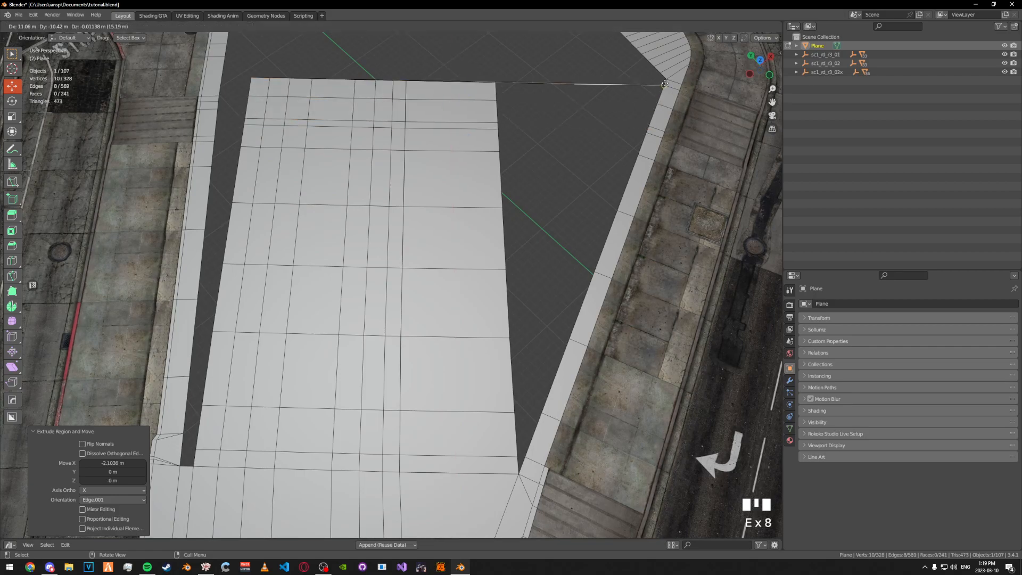
click(665, 83)
- Fill faces between the extruded grid's side and the adjoining sidewalk strip, working outward from the gap's narrow end
middle_drag(518, 249, 405, 238)
shift+middle_drag(405, 237, 394, 336)
key(Tab)
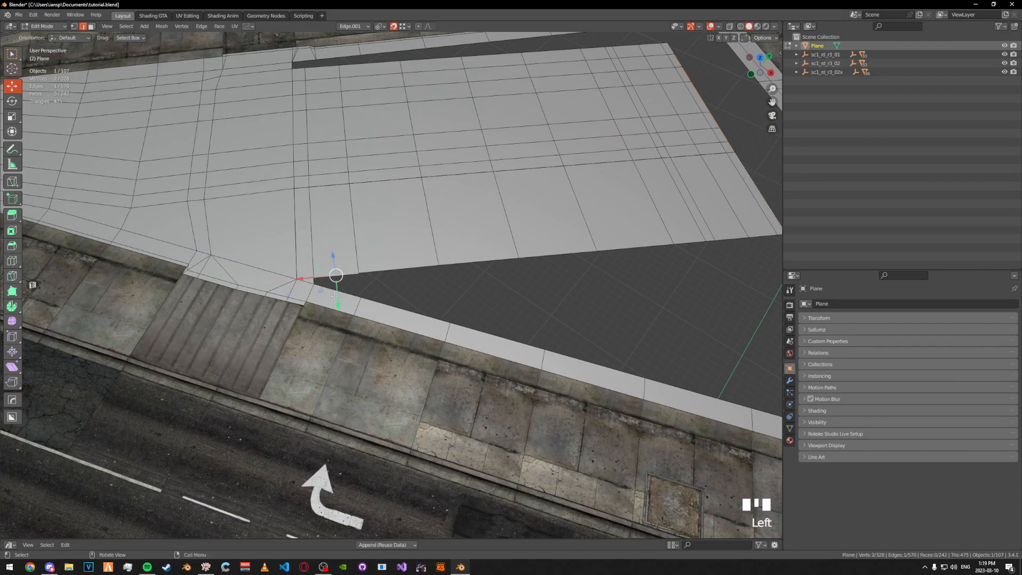
shift+click(396, 306)
key(f)
click(478, 263)
shift+click(497, 335)
key(f)
shift+middle_drag(545, 335, 404, 319)
click(452, 267)
key(f)
- Fill the remaining faces between the grid's side and the sidewalk strip up to the grid's far corner
shift+middle_drag(451, 259, 427, 276)
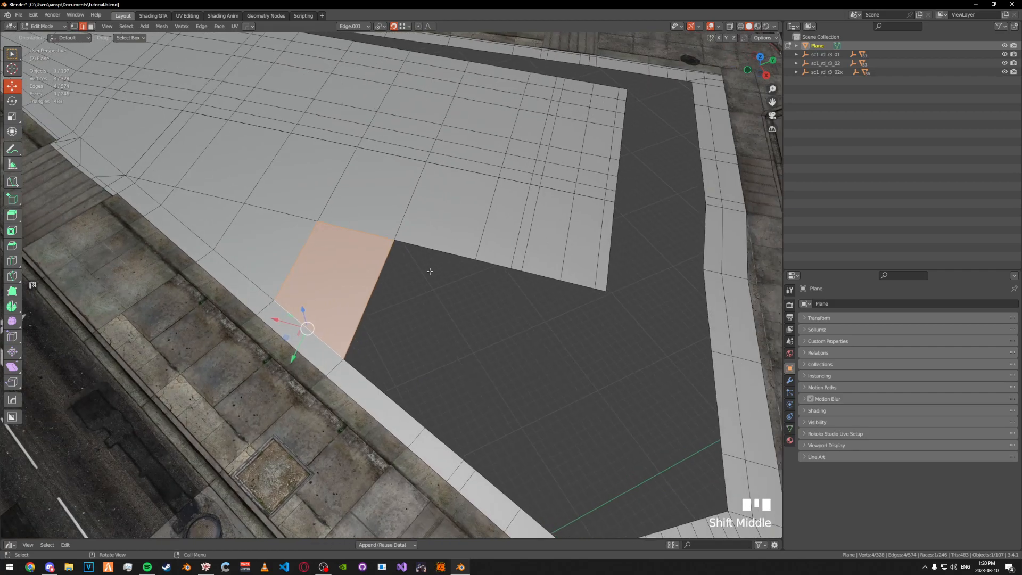
key(f)
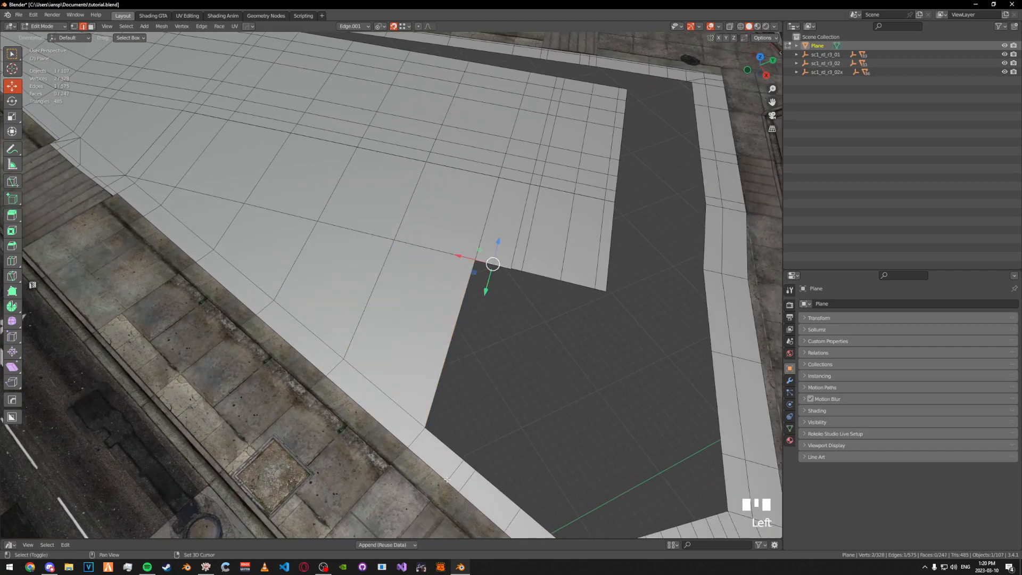
key(f)
click(458, 464)
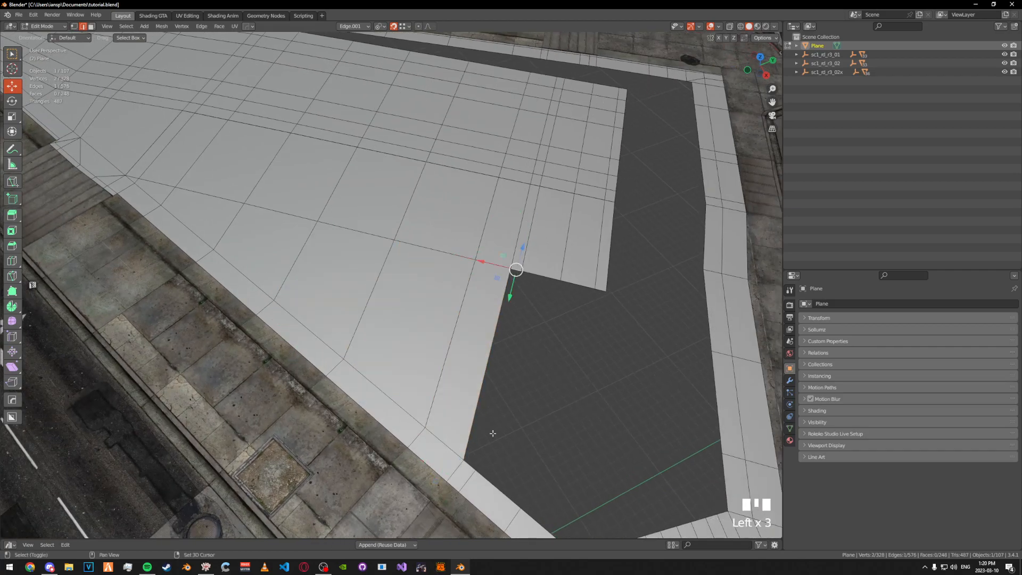
key(f)
click(481, 474)
key(f)
shift+middle_drag(534, 276, 474, 218)
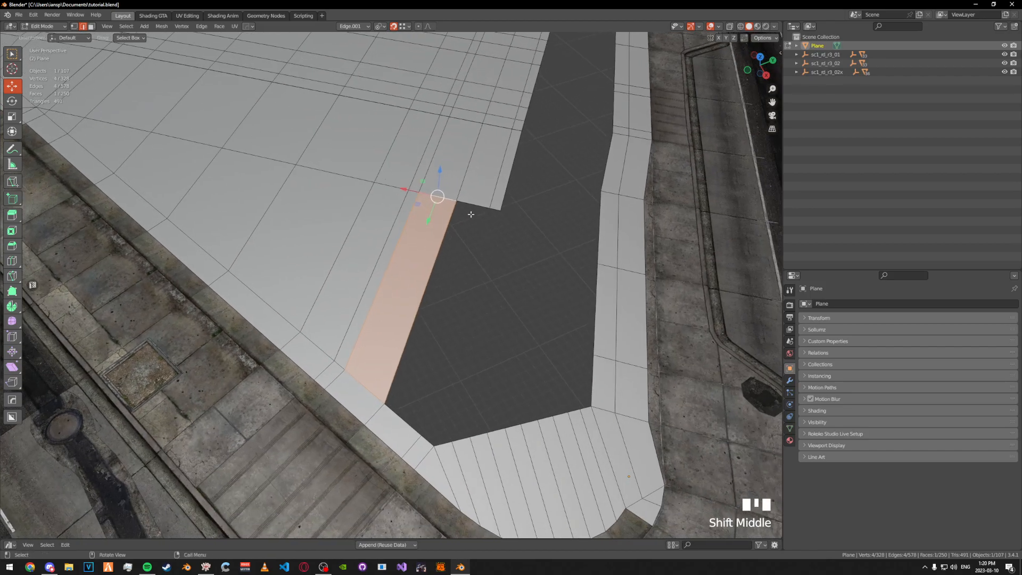
key(f)
click(461, 284)
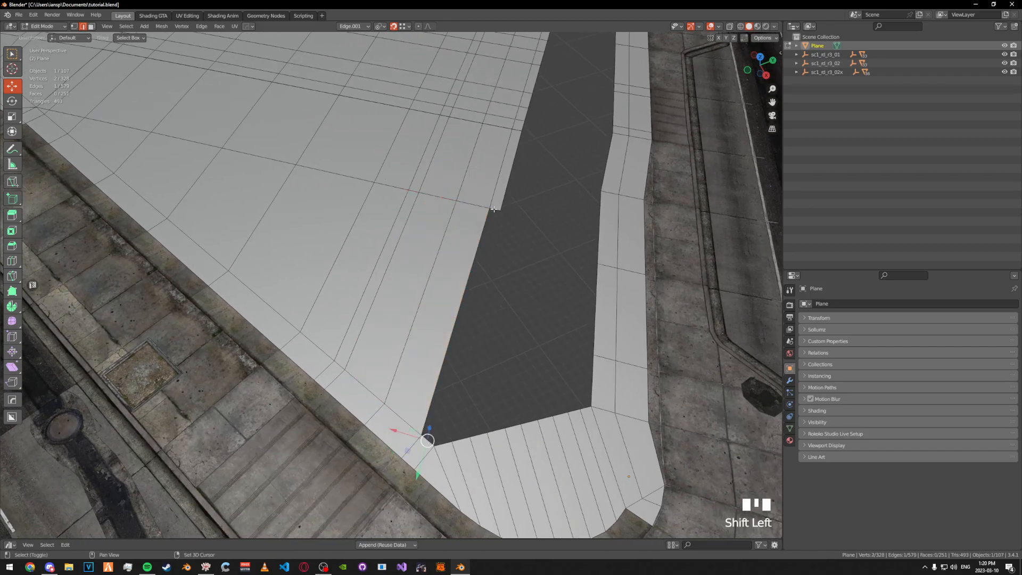
shift+click(494, 209)
key(f)
- Save the Blender file
key(Tab)
scroll(507, 177, down, 5)
key(ctrl+s)
key(Tab)
- Slide the vertex at the narrow end of the long gap on the grid's opposite side along its edge
middle_drag(385, 201, 650, 170)
scroll(426, 320, up, 3)
key(Tab)
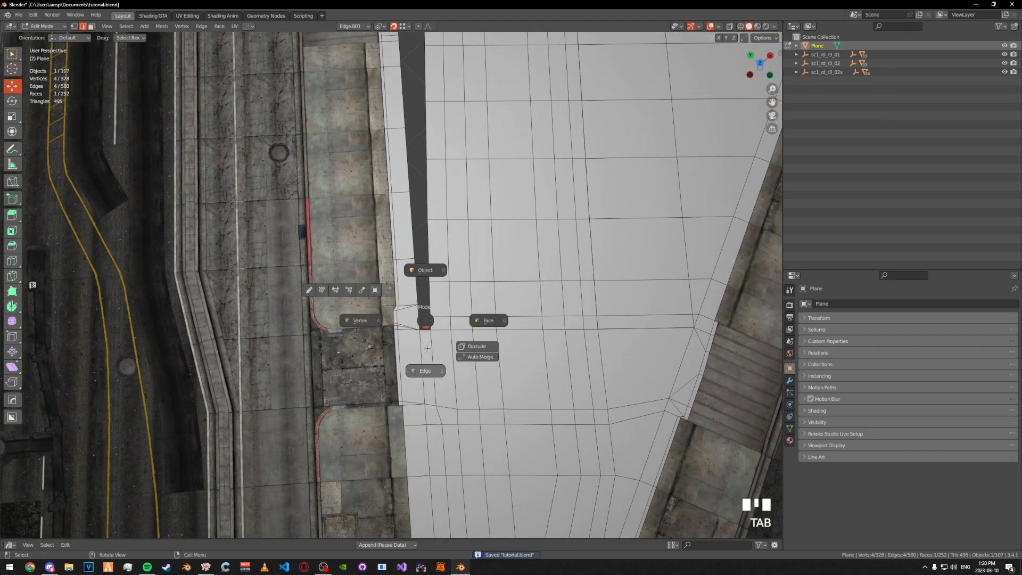
scroll(427, 347, up, 3)
key(Tab)
click(451, 327)
key(g)
key(g)
click(474, 346)
- Add a loop cut across the sidewalk strip near the gap's narrow end and slide its vertex into line with the grid
click(448, 364)
key(ctrl+r)
click(454, 281)
click(460, 278)
key(Tab)
click(449, 277)
key(g)
key(g)
click(469, 283)
- Fill a face between the facing grid and sidewalk strip edges at the gap's narrow end
key(2)
click(449, 317)
shift+click(473, 315)
key(f)
- Add a loop cut across the sidewalk strip at the next grid line and fill the gap face beside it
middle_drag(474, 314, 471, 286)
key(ctrl+r)
click(421, 207)
click(422, 226)
key(Tab)
click(422, 280)
click(447, 233)
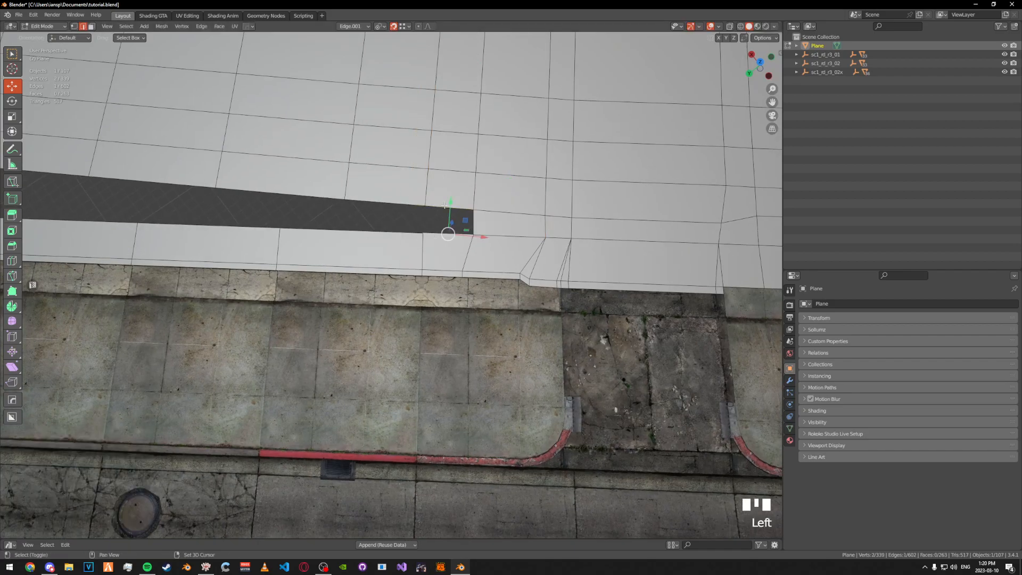
shift+click(444, 208)
key(f)
- Cut the long strip segment beside the shortened gap in line with the grid and bridge that gap section with a face
click(389, 205)
key(ctrl+r)
click(350, 233)
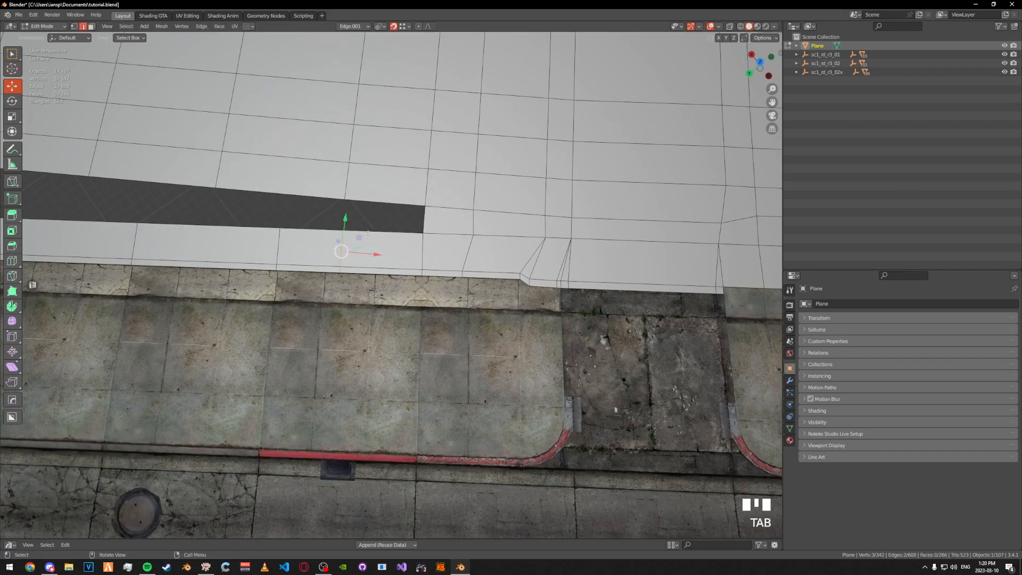
key(f)
click(263, 198)
- Add a further loop cut across the strip farther along the gap and fill the adjoining face to the grid
shift+middle_drag(256, 200, 386, 233)
key(ctrl+r)
click(406, 246)
click(414, 261)
key(Tab)
click(415, 308)
click(433, 220)
key(f)
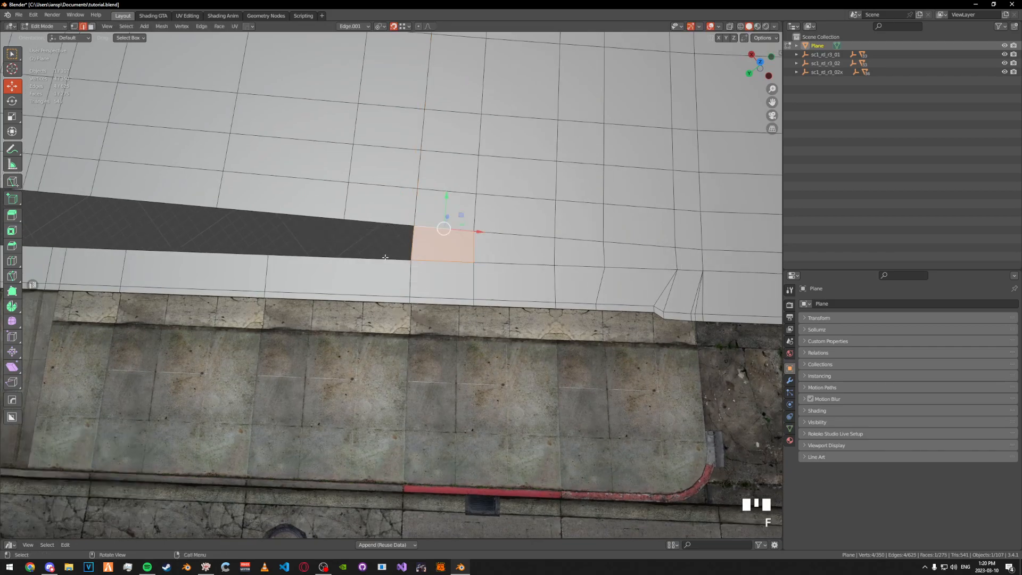
- Cut the sidewalk strip at the grid line just past the last filled face and fill that gap section
shift+middle_drag(336, 277, 399, 295)
click(404, 269)
click(404, 238)
click(423, 285)
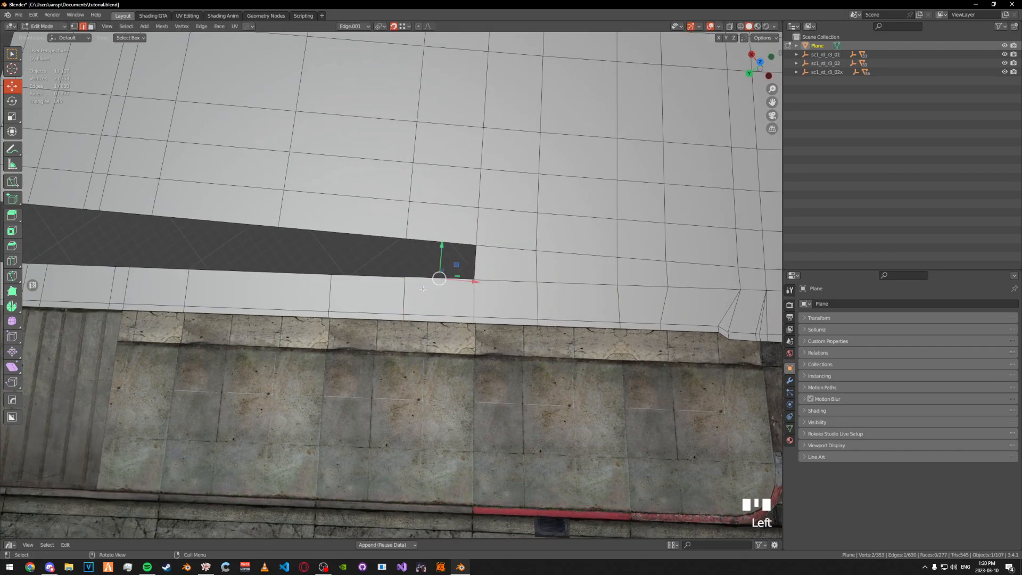
key(f)
- Add another loop cut across the sidewalk strip farther along the gap and fill the face up to the grid edge
shift+middle_drag(322, 260, 381, 272)
click(395, 240)
click(391, 285)
click(420, 288)
shift+click(417, 247)
key(f)
- Loop-cut the strip opposite the following grid line and bridge the new strip edge to the facing grid edge
key(ctrl+r)
click(330, 285)
click(334, 241)
click(362, 286)
shift+click(365, 243)
key(f)
- Add a loop cut across the strip near the ribbed pavement section and fill the adjoining gap face
shift+middle_drag(253, 275, 398, 286)
key(ctrl+r)
click(417, 247)
click(399, 287)
click(426, 292)
shift+click(426, 246)
key(f)
- Slide the strip's inner vertex near the gap's end into line with the grid and fill the gap face beside it
key(ctrl+Tab)
shift+middle_drag(362, 288, 375, 288)
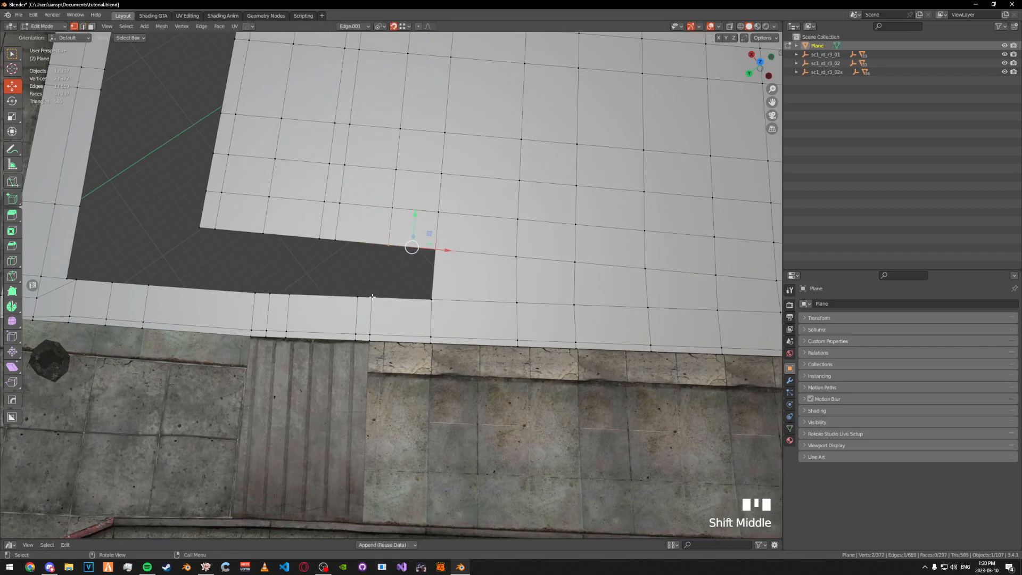
key(g)
key(g)
click(382, 246)
key(ctrl+Tab)
click(409, 305)
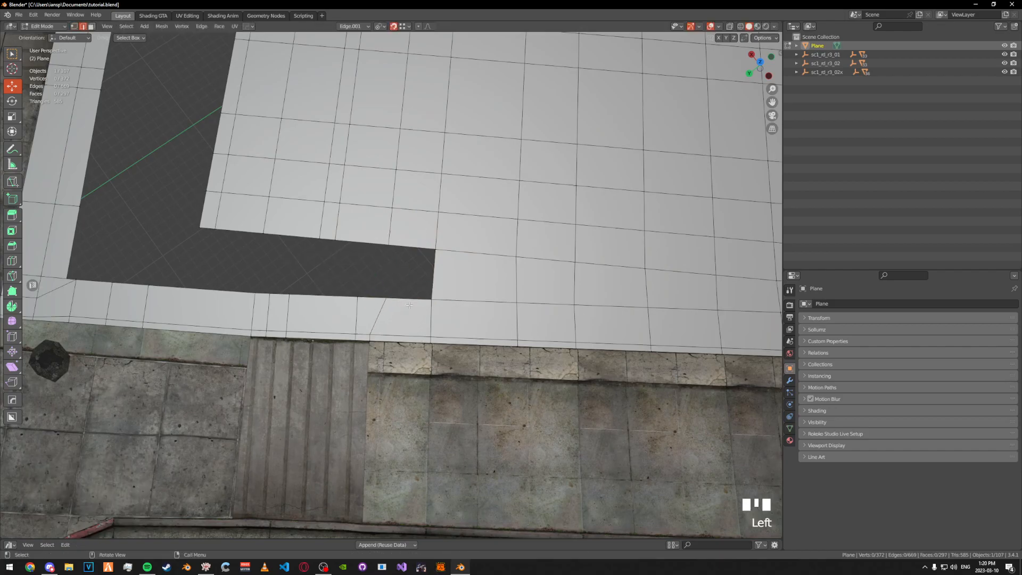
shift+double_click(400, 248)
key(ctrl+z)
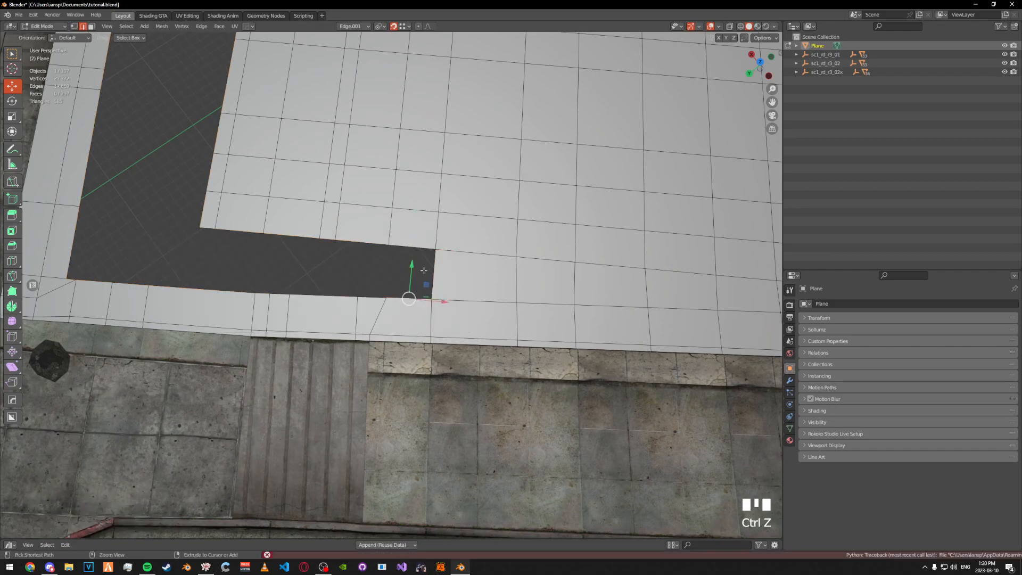
shift+click(408, 299)
key(f)
- Fill the next narrow face between the short strip edge and the grid edge opposite it
key(ctrl+r)
right_click(363, 295)
key(ctrl+r)
click(362, 295)
click(365, 300)
key(Tab)
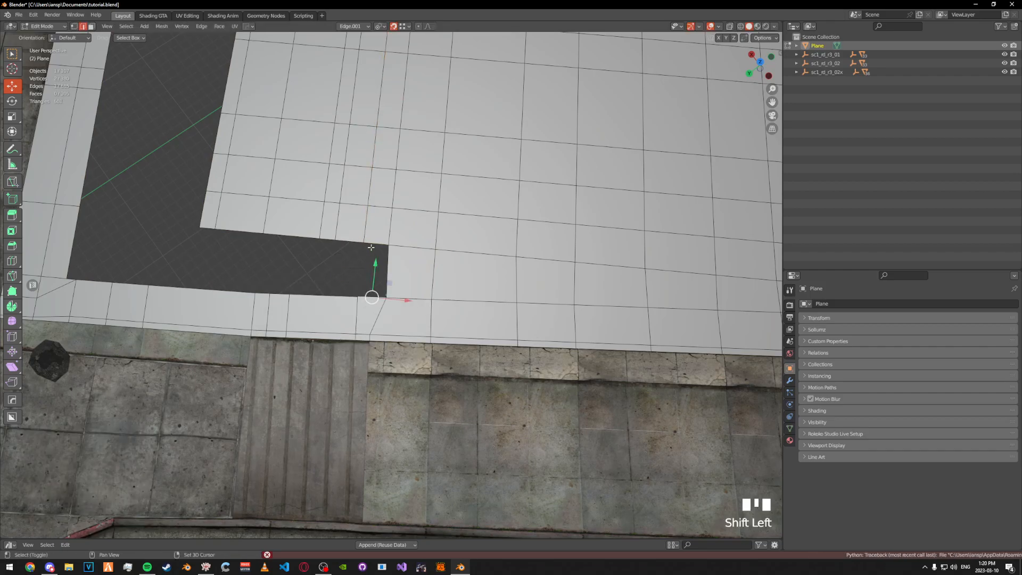
shift+click(371, 247)
key(f)
- Add two loop cuts across the strip beside the ribbed pavement, in line with the next closely spaced grid lines
key(ctrl+r)
click(338, 283)
click(337, 250)
key(ctrl+r)
click(316, 282)
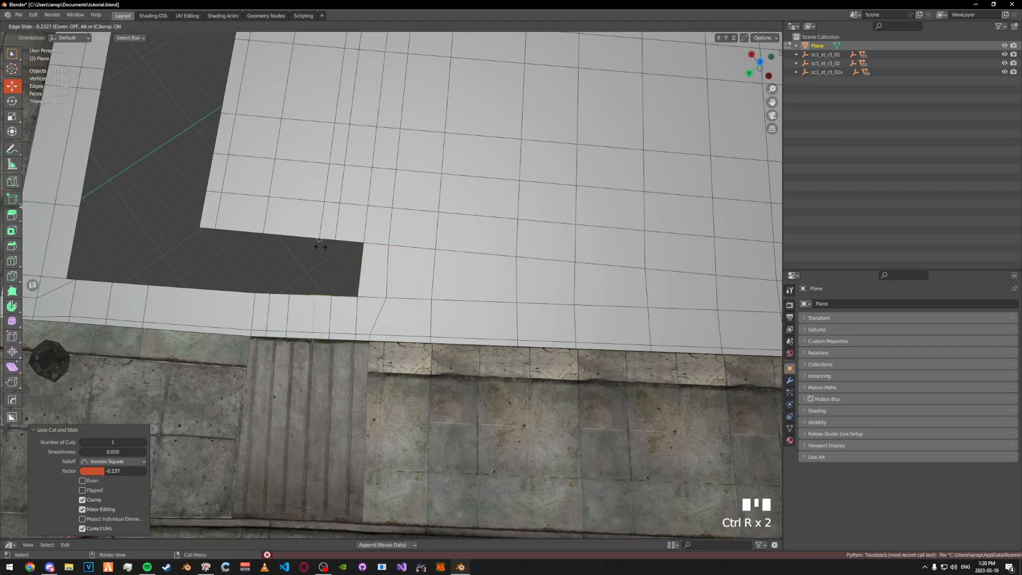
click(320, 248)
- Fill the gap faces between the newly cut strip edges and the matching grid edges
key(Tab)
shift+click(347, 241)
key(f)
click(326, 304)
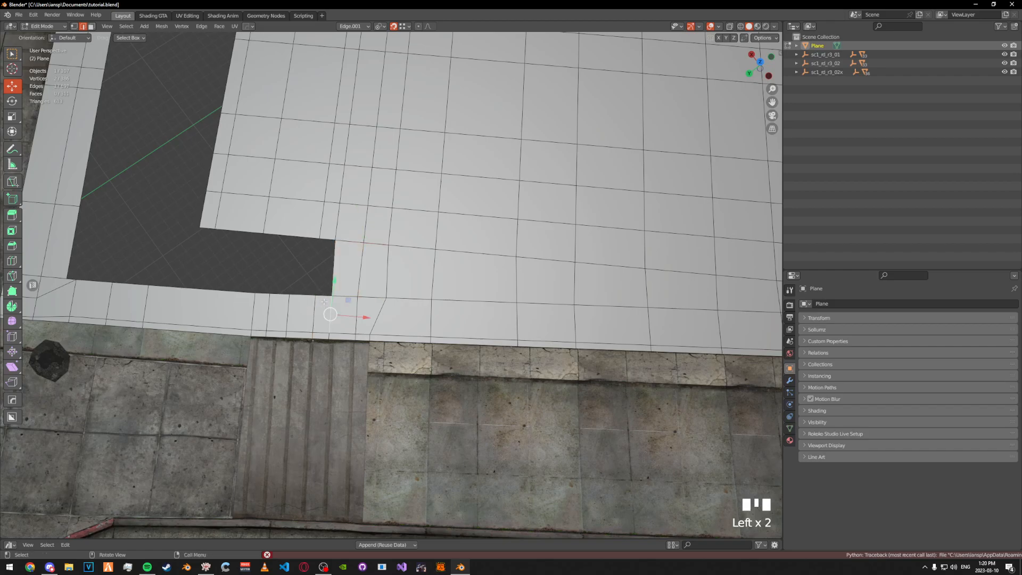
shift+click(326, 238)
key(f)
- Add loop cuts through the strip and the adjoining grid so their lines match, and fill the gap faces between them
click(293, 235)
shift+middle_drag(289, 286, 361, 308)
key(ctrl+r)
click(357, 295)
click(362, 299)
key(ctrl+r)
click(343, 288)
click(343, 288)
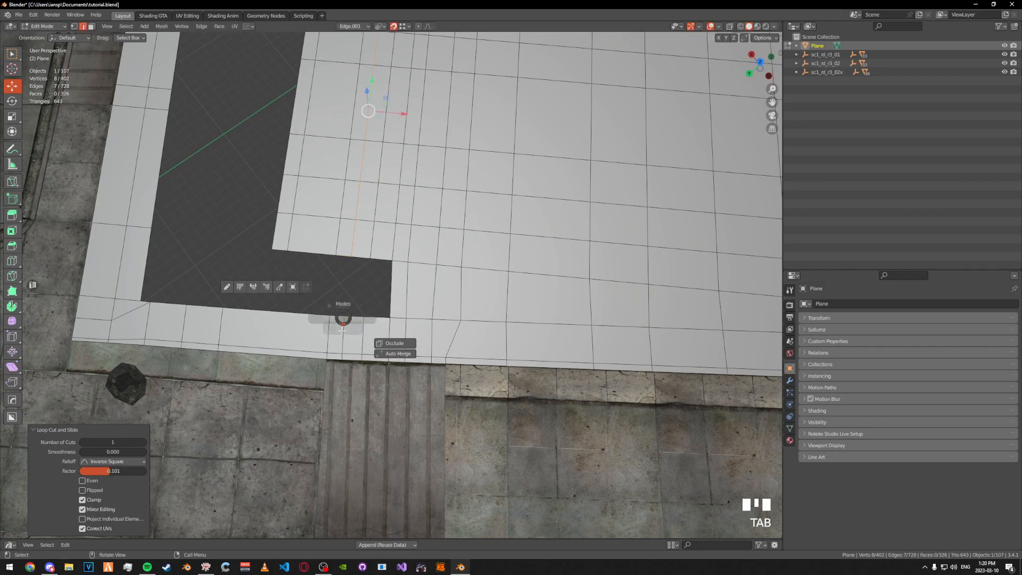
click(354, 317)
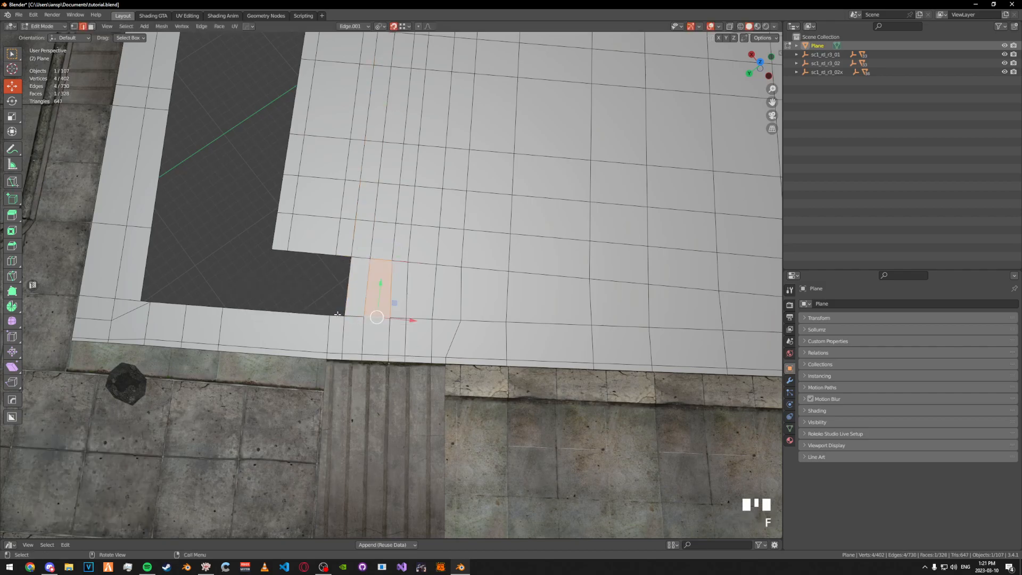
- Loop-cut the strip in line with the last grid lines and fill the remaining gap faces up to the grid's corner
key(ctrl+r)
click(308, 309)
click(307, 308)
key(f)
key(ctrl+r)
click(264, 295)
click(270, 249)
key(Tab)
click(272, 310)
middle_drag(267, 273, 402, 330)
click(402, 330)
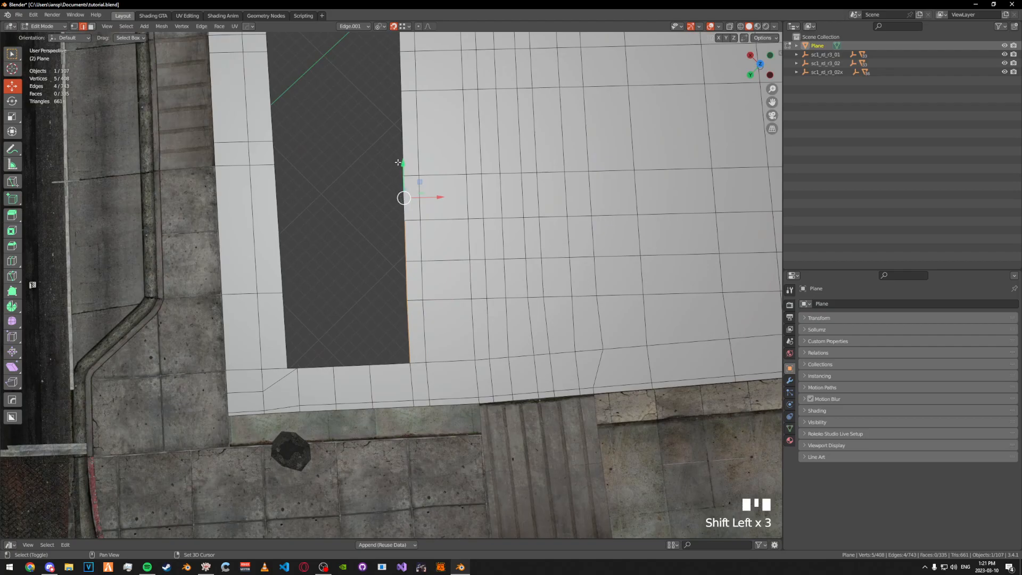
shift+click(398, 160)
shift+middle_drag(398, 160, 426, 271)
shift+middle_drag(421, 196, 400, 268)
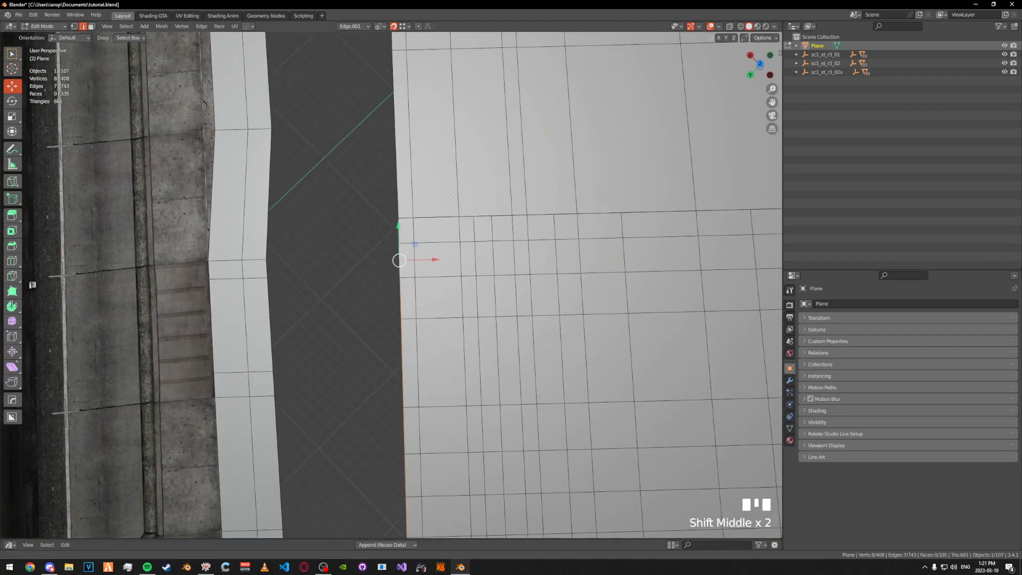
scroll(431, 292, down, 3)
middle_drag(528, 294, 374, 234)
scroll(358, 263, up, 2)
key(3)
click(334, 269)
key(g)
right_click(338, 273)
- Add a loop cut through the wide lower grid section, in line with an unmatched vertical line of the dense grid
scroll(338, 273, down, 3)
key(ctrl+r)
click(371, 312)
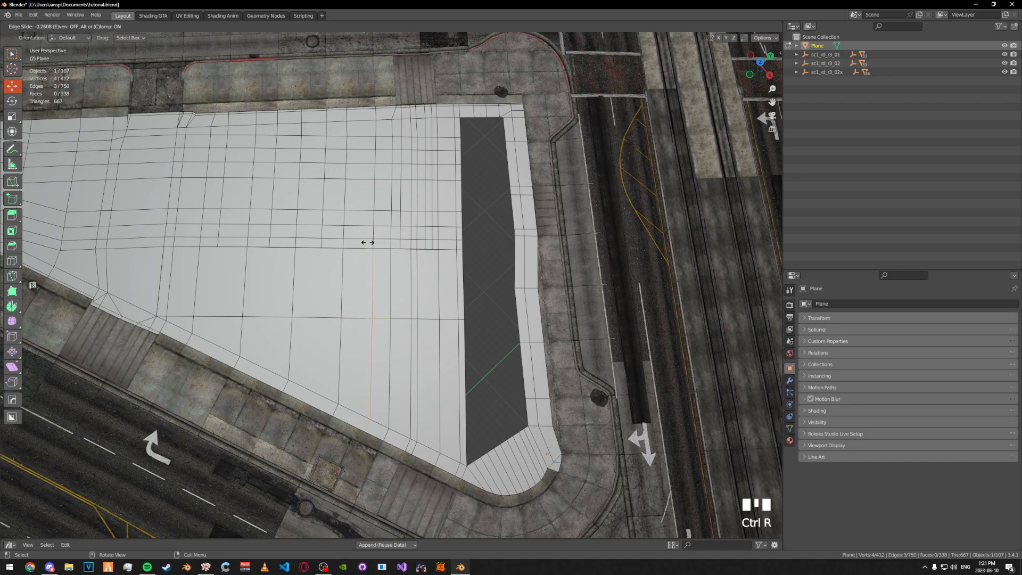
click(371, 246)
- Merge all of the mesh's vertices by distance and check a face along the joined seam
scroll(373, 246, up, 5)
key(a)
key(m)
click(397, 247)
key(Tab)
key(3)
click(433, 231)
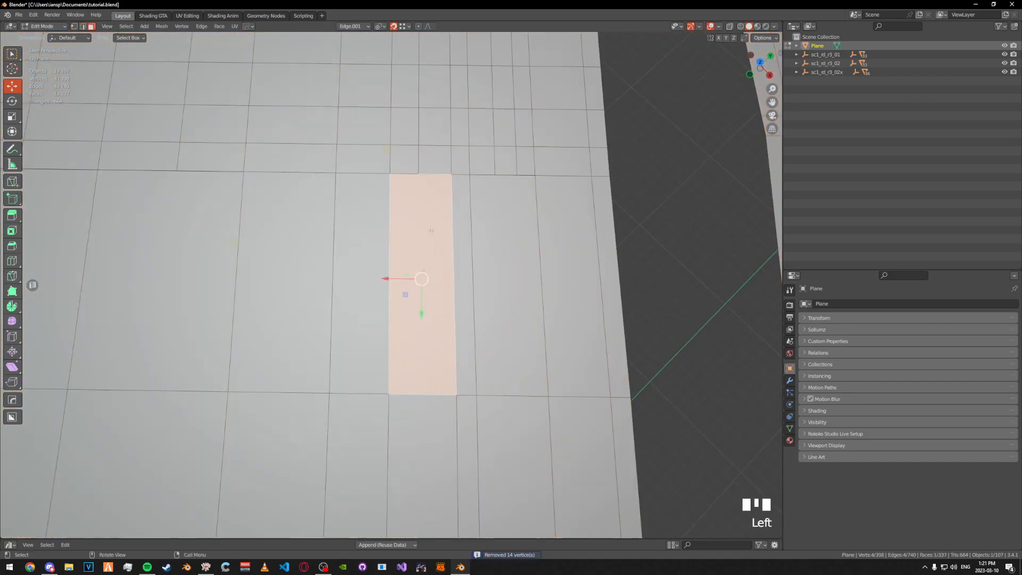
click(423, 189)
- Add loop cuts through the wide faces near the open gap to continue the dense grid's closely spaced lines
click(417, 173)
key(ctrl+r)
click(497, 180)
click(510, 176)
click(515, 179)
click(517, 179)
- Add further loop cuts through the wide faces farther from the gap, each lined up with a dense grid line
shift+middle_drag(517, 178, 458, 229)
click(407, 204)
click(405, 204)
shift+middle_drag(208, 213, 373, 206)
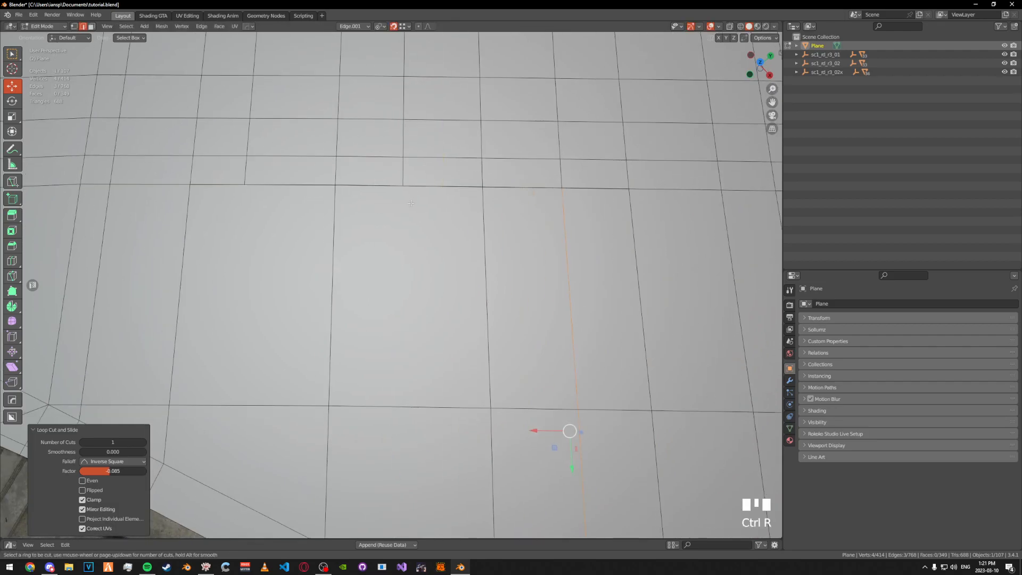
click(412, 403)
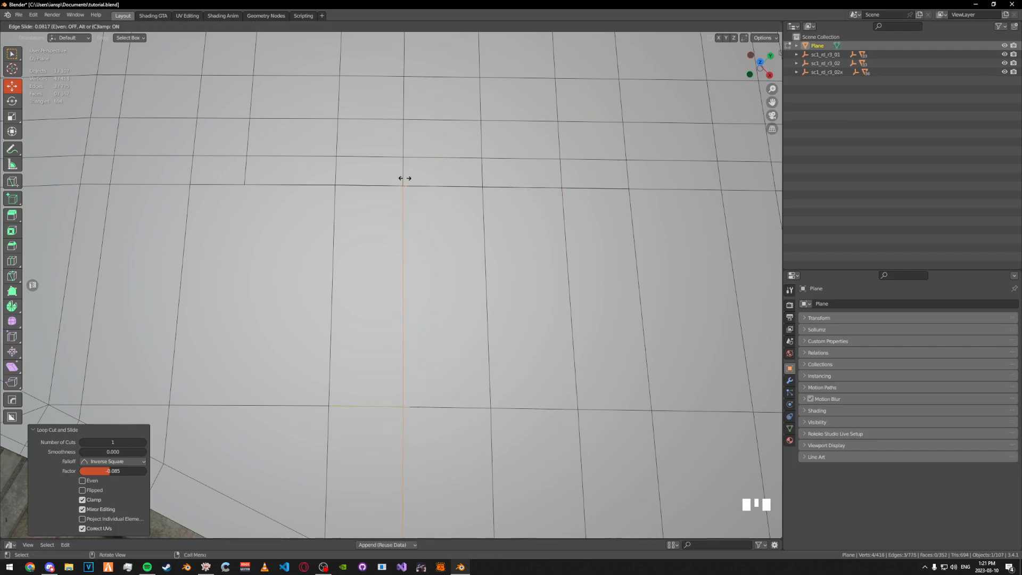
click(404, 179)
shift+middle_drag(267, 222, 392, 211)
- Merge all vertices of the mesh by distance again and save the file
key(a)
key(m)
click(372, 198)
key(Tab)
click(368, 174)
key(g)
right_click(368, 195)
key(Tab)
scroll(451, 142, down, 6)
key(ctrl+s)
- Extrude the three grid edges at the gap's closed corner three times toward the side strip, matching the bottom strip's cuts
middle_drag(469, 229, 351, 276)
key(Tab)
scroll(368, 308, up, 1)
click(383, 323)
scroll(402, 293, up, 2)
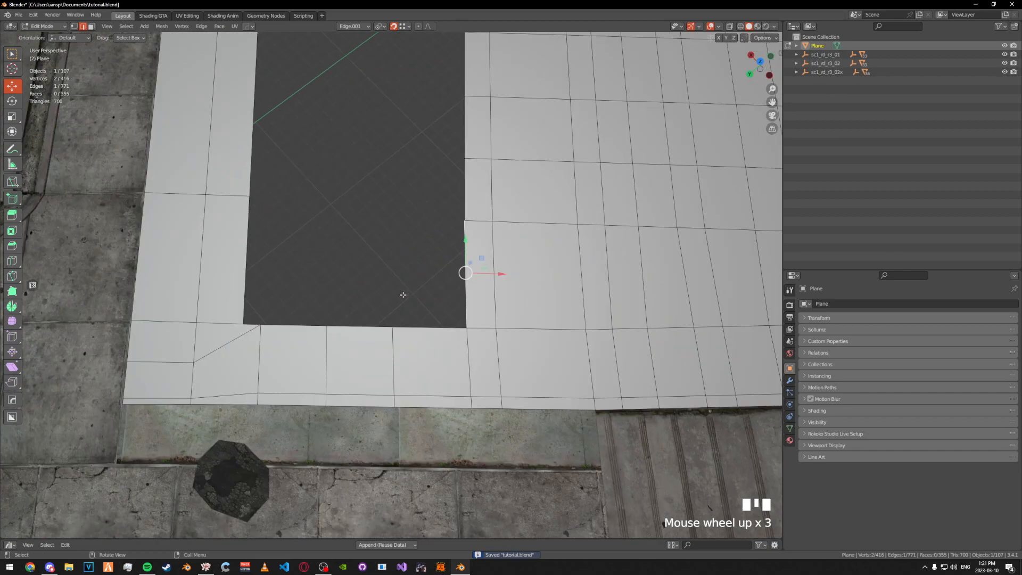
key(e)
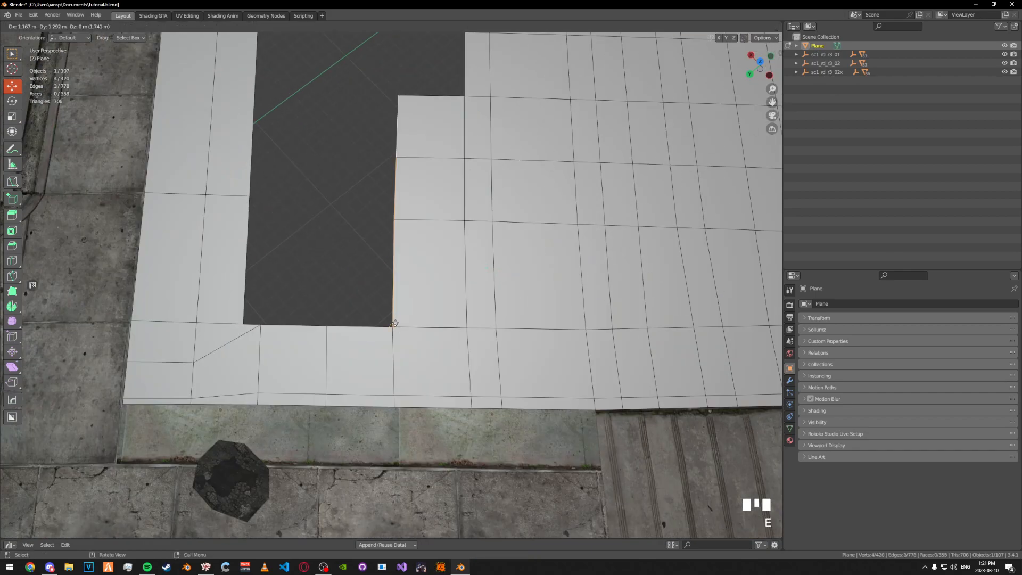
click(391, 224)
key(e)
click(327, 271)
key(e)
click(263, 317)
- Slide the lower free vertex of the extruded edge along to the height of the side strip's cross line
shift+middle_drag(263, 318, 332, 293)
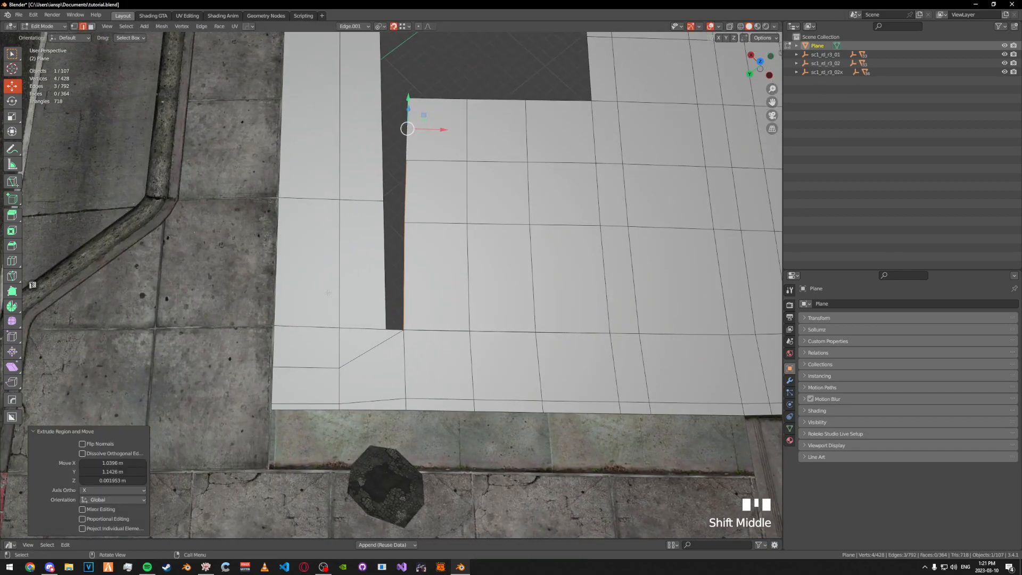
click(387, 301)
click(404, 223)
key(g)
key(g)
click(385, 202)
- Fill the narrow sliver between the extruded edge and the side strip at the gap's corner
key(Tab)
click(404, 265)
shift+click(385, 224)
key(f)
- Slide the next vertex on the extruded edge onto the vertex already aligned with the strip's cross line
shift+middle_drag(396, 214, 364, 344)
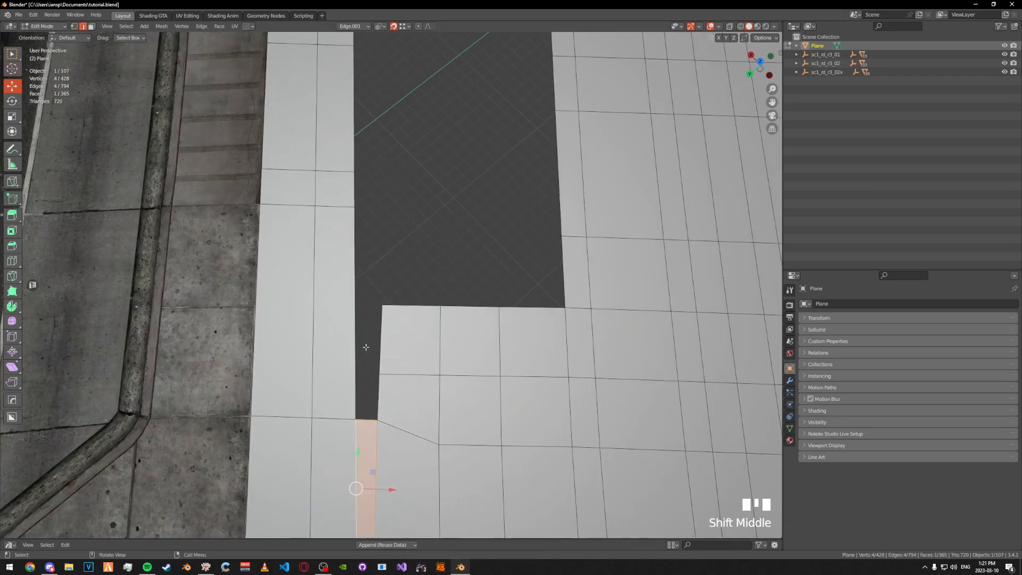
key(Tab)
click(338, 369)
click(379, 374)
key(g)
key(g)
click(378, 418)
- Loop-cut the side strip level with the extruded block's end and fill the remaining narrow face between them
key(Tab)
click(381, 365)
click(355, 307)
click(382, 306)
click(380, 362)
shift+click(356, 362)
key(f)
shift+middle_drag(372, 227, 367, 326)
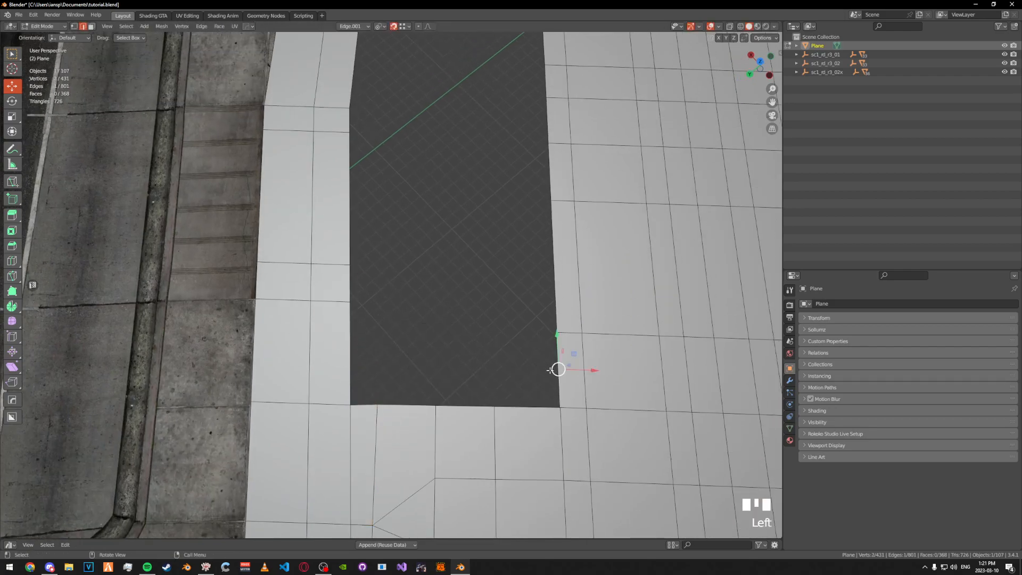
- Extrude the selected edge three times across the gap toward the side strip, matching the cross lines of the neighbouring row
key(e)
click(487, 401)
key(e)
click(432, 402)
key(e)
click(372, 402)
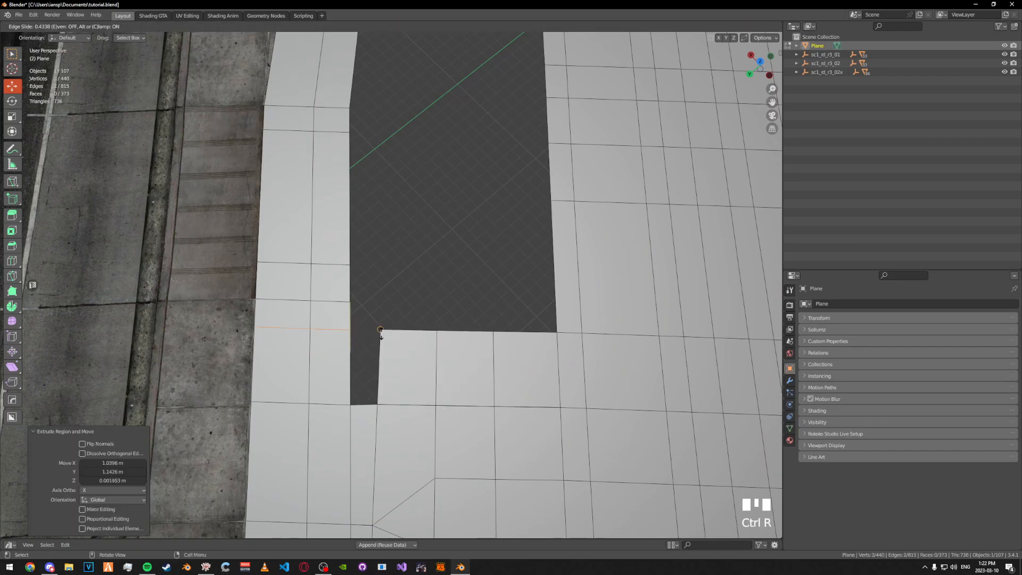
- Loop-cut the side strip level with the new row's edge, fill the narrow face between them, and save the file
click(348, 333)
click(368, 365)
key(Tab)
middle_drag(367, 365, 320, 342)
key(ctrl+s)
- Extrude the gap's corner border edge three times toward the side strip, following the rows of the adjoining faces
scroll(289, 271, down, 6)
key(Tab)
middle_drag(351, 310, 357, 353)
alt+middle_click(356, 352)
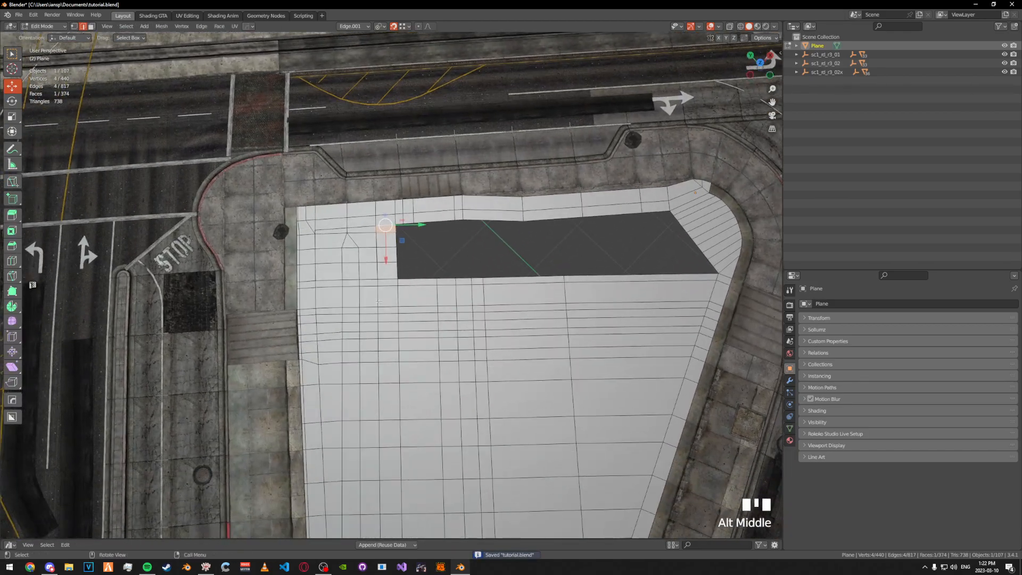
middle_drag(368, 238, 427, 272)
scroll(427, 272, up, 2)
scroll(427, 272, up, 2)
click(399, 326)
key(e)
click(391, 287)
key(e)
click(386, 252)
key(e)
click(382, 212)
- Loop-cut the side strip and the extruded block so their cross lines match, and fill the narrow faces between them
key(ctrl+r)
click(400, 188)
right_click(410, 207)
key(Tab)
key(ctrl+r)
click(356, 247)
right_click(356, 247)
key(ctrl+r)
key(Tab)
key(Tab)
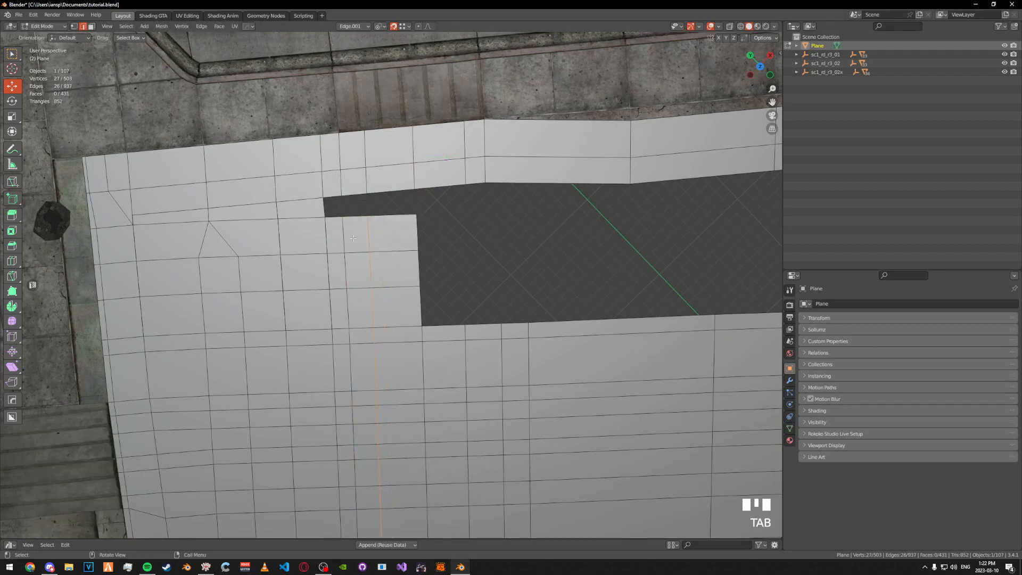
key(f)
- Extrude the side strip's next inner edge three times across the gap, following the row lines of the finished block
shift+middle_drag(449, 319, 420, 322)
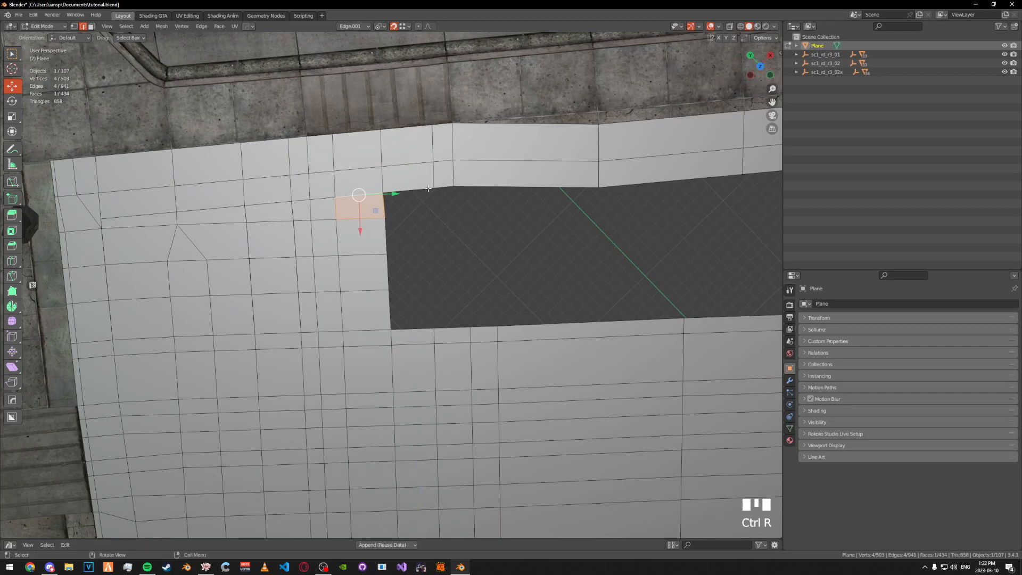
click(408, 190)
key(e)
click(386, 217)
key(e)
click(389, 255)
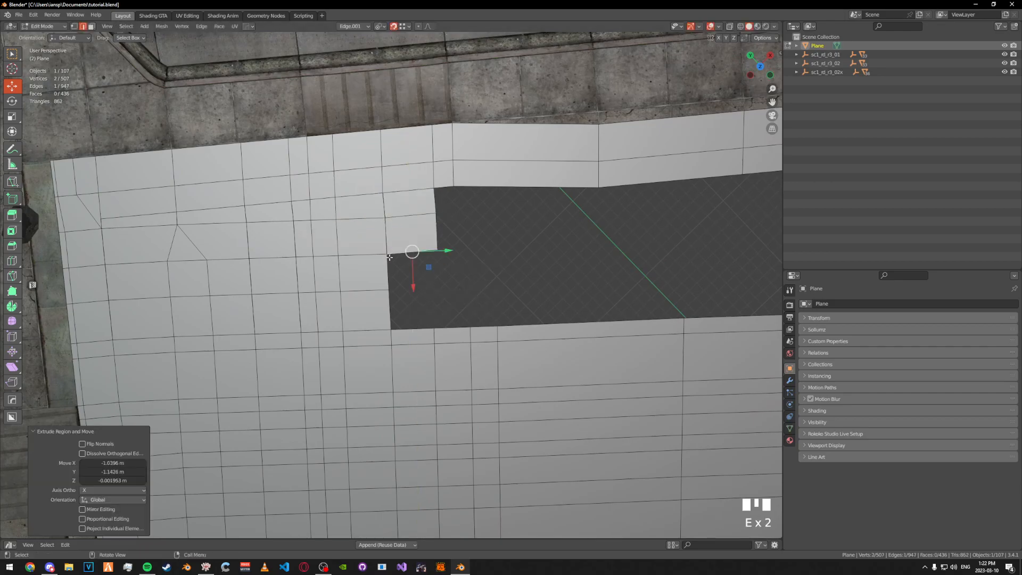
key(e)
click(410, 290)
- Slide the border vertex opposite the strip in line with the extruded column and fill the column's last open face
click(434, 328)
key(g)
key(g)
click(436, 286)
key(Tab)
key(f)
- Loop-cut the side strip in line with the next cross line of the border on the opposite side of the gap
shift+middle_drag(422, 289, 414, 317)
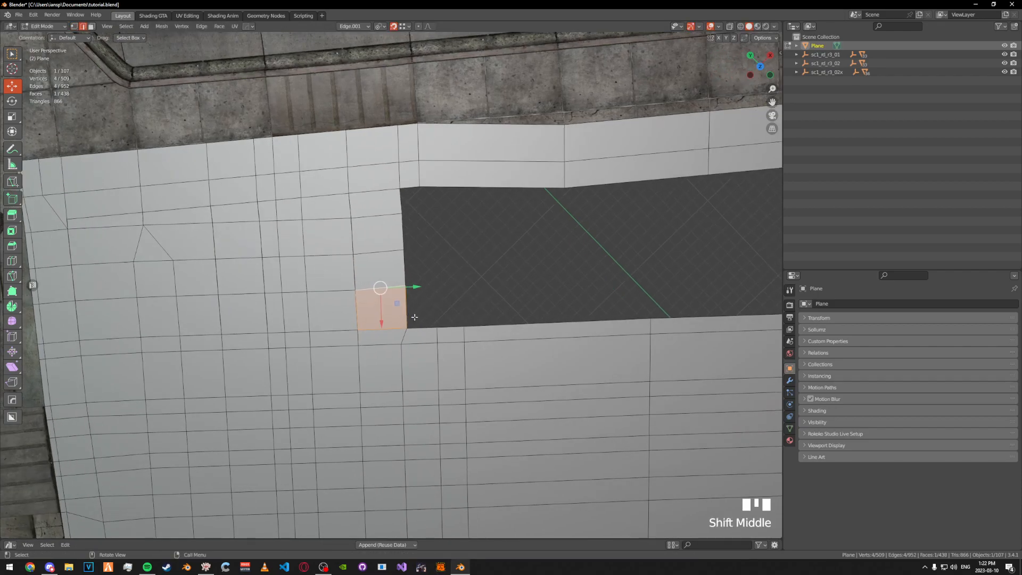
key(ctrl+r)
click(441, 187)
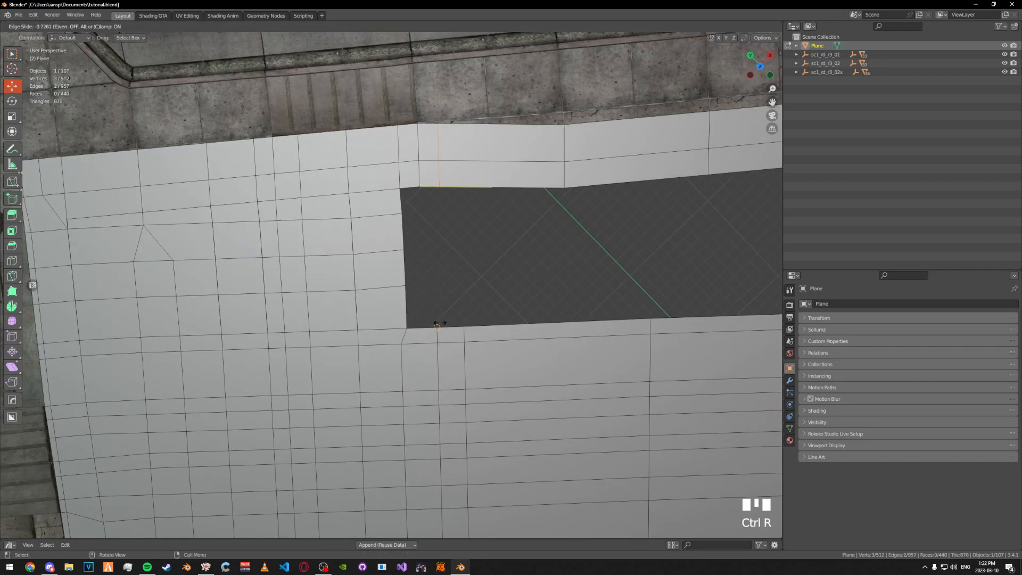
click(436, 325)
key(Tab)
key(Tab)
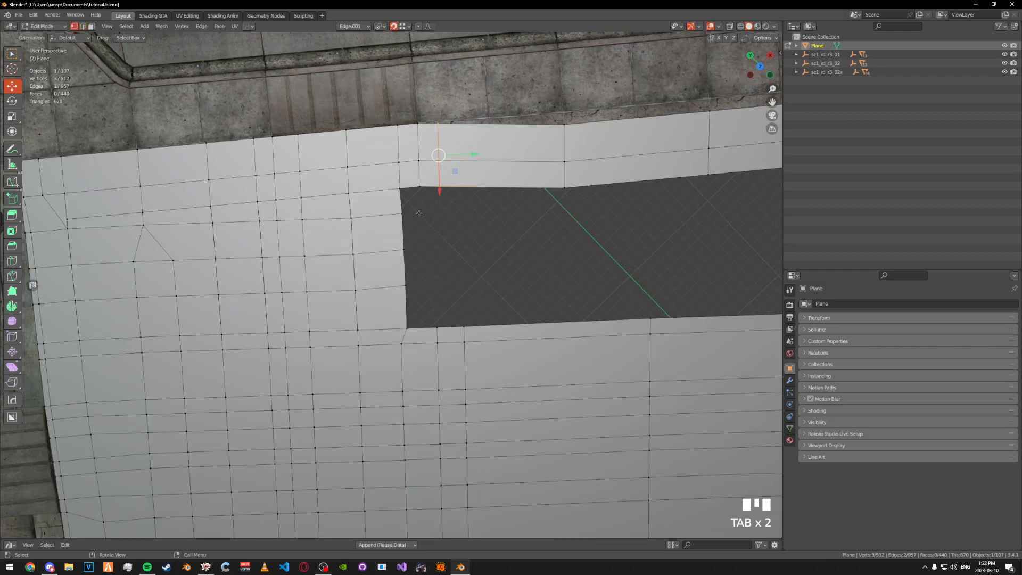
- Extrude the next border edge four times across the gap to the side strip, matching the adjoining rows
click(422, 326)
key(e)
key(e)
key(e)
click(402, 211)
key(e)
click(429, 190)
- Slide the strip's inner corner vertex onto the new loop cut's vertex and save the file
click(419, 187)
key(g)
key(g)
click(439, 187)
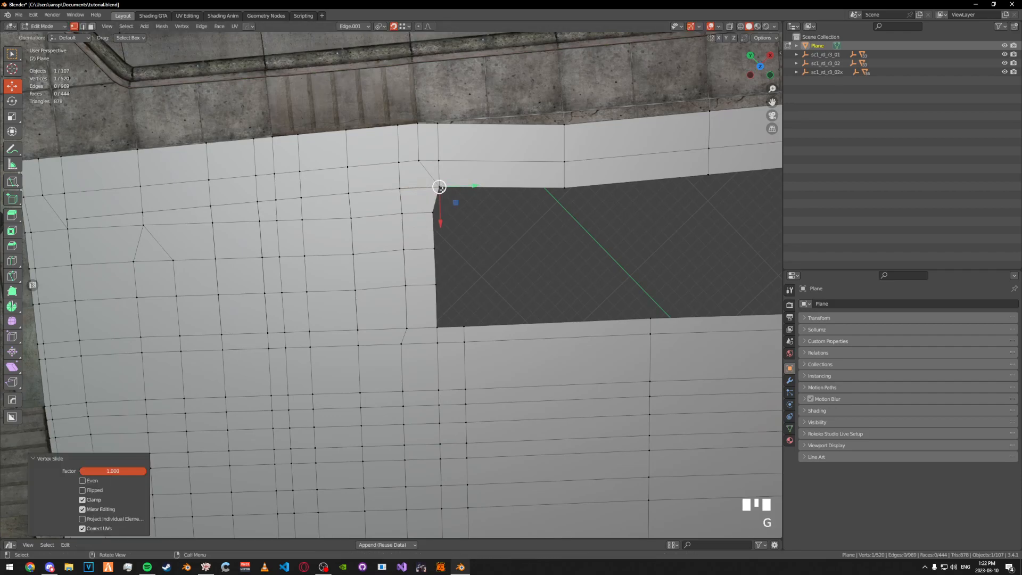
key(Tab)
key(ctrl+s)
- Extrude the column's three edges farthest from the side strip twice, out to the next two cross lines of the opposite border
key(Tab)
key(2)
middle_drag(441, 250, 431, 309)
key(Tab)
click(389, 318)
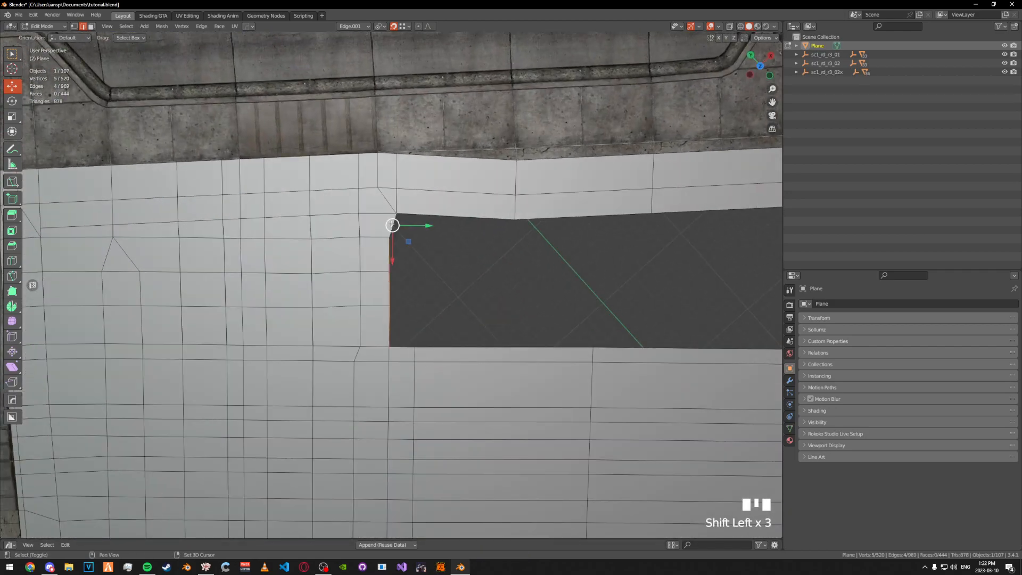
key(e)
click(418, 340)
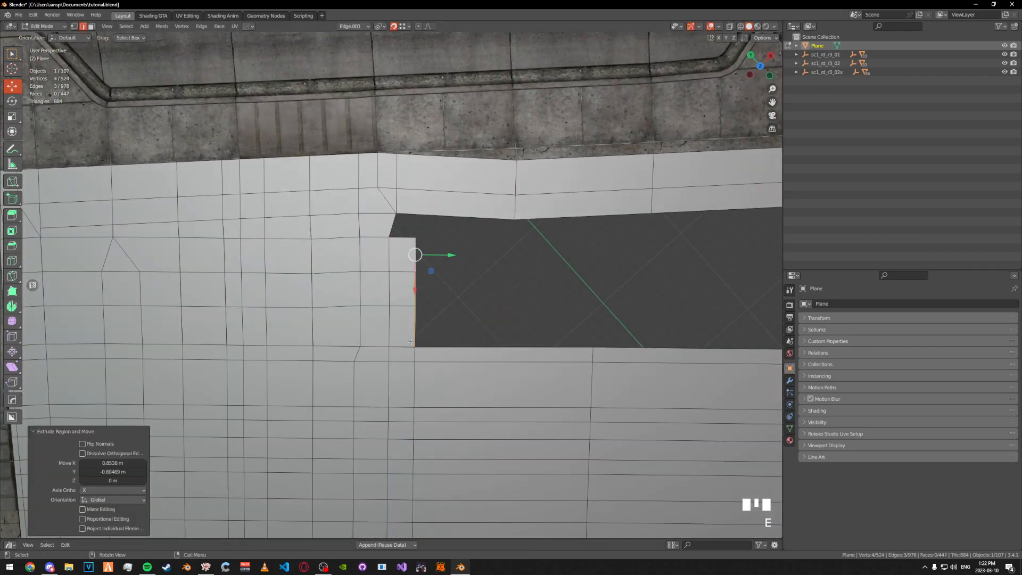
shift+middle_drag(461, 326, 399, 314)
key(e)
click(527, 330)
- Loop-cut the side strip level with the outer end of the extruded block
shift+middle_drag(489, 275, 458, 280)
key(ctrl+r)
click(491, 208)
click(502, 231)
key(Tab)
- Loop-cut the wide extruded block and the mesh below it in line with the side strip's existing cross line
key(ctrl+r)
click(422, 233)
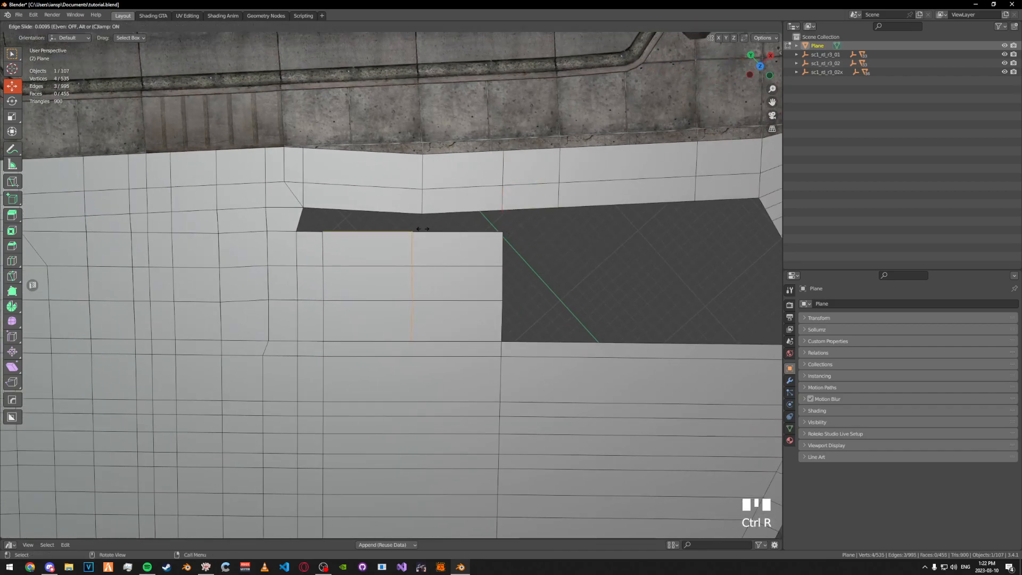
click(428, 237)
key(g)
right_click(421, 213)
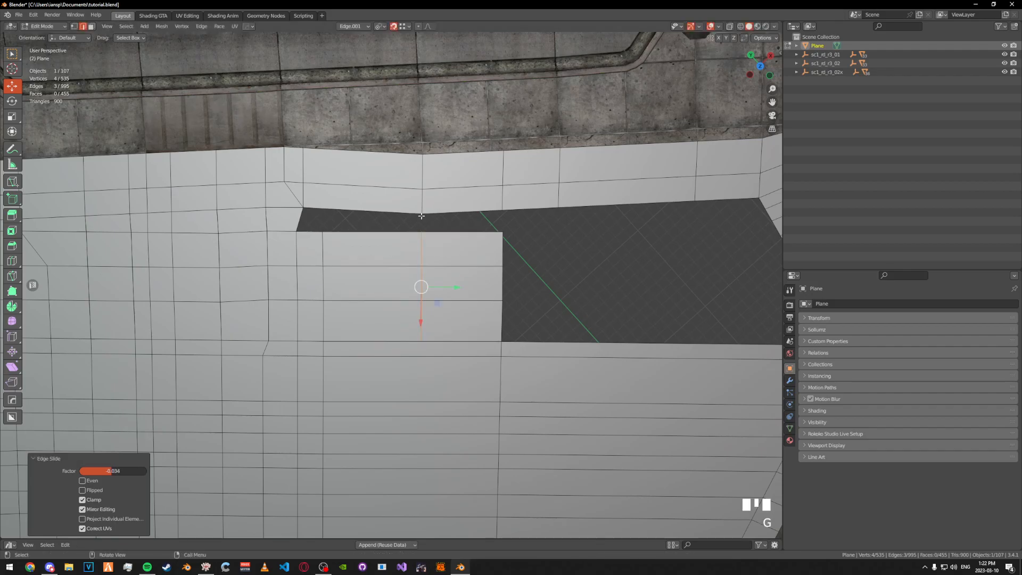
- Select the whole mesh and merge its overlapping vertices by distance
key(a)
key(m)
click(418, 334)
key(Tab)
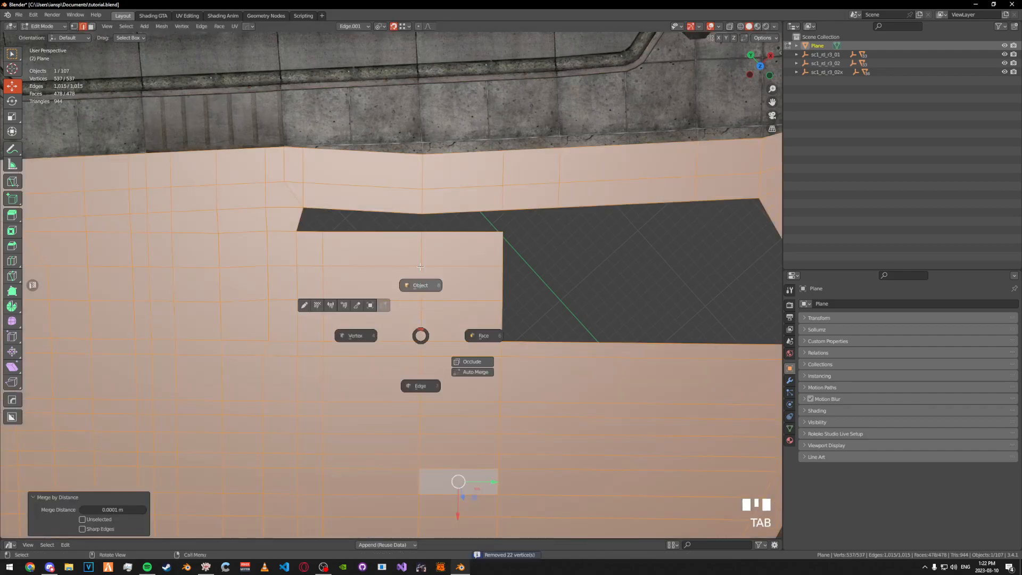
key(Tab)
key(Tab)
click(421, 356)
key(g)
right_click(433, 337)
click(421, 356)
key(g)
right_click(431, 335)
- Fill the narrow face between the side strip and the outermost segment of the extruded block
click(441, 232)
shift+click(454, 212)
key(f)
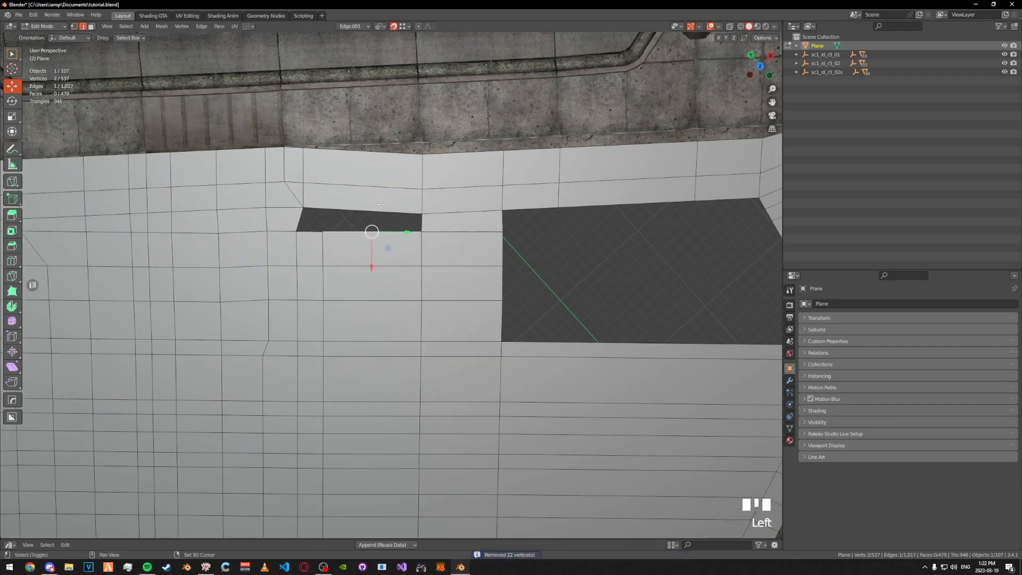
- Loop-cut the side strip in line with the block's remaining cross line and fill the narrow opening below the strip
key(ctrl+r)
click(358, 236)
click(367, 233)
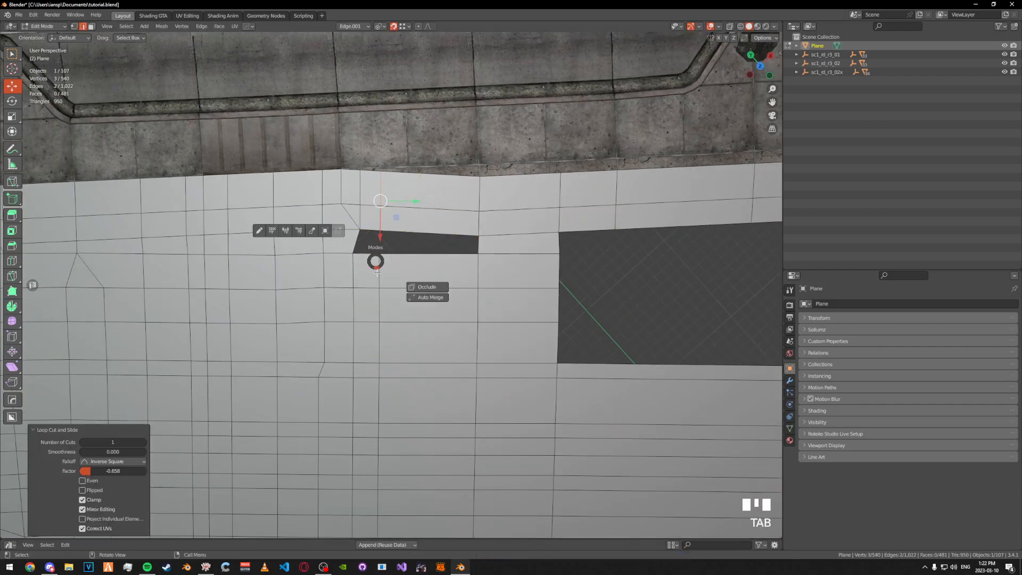
click(369, 249)
key(f)
- Loop-cut the large mesh below the gap and slide the cut in line with the side strip's next cross line
shift+middle_drag(406, 229, 293, 243)
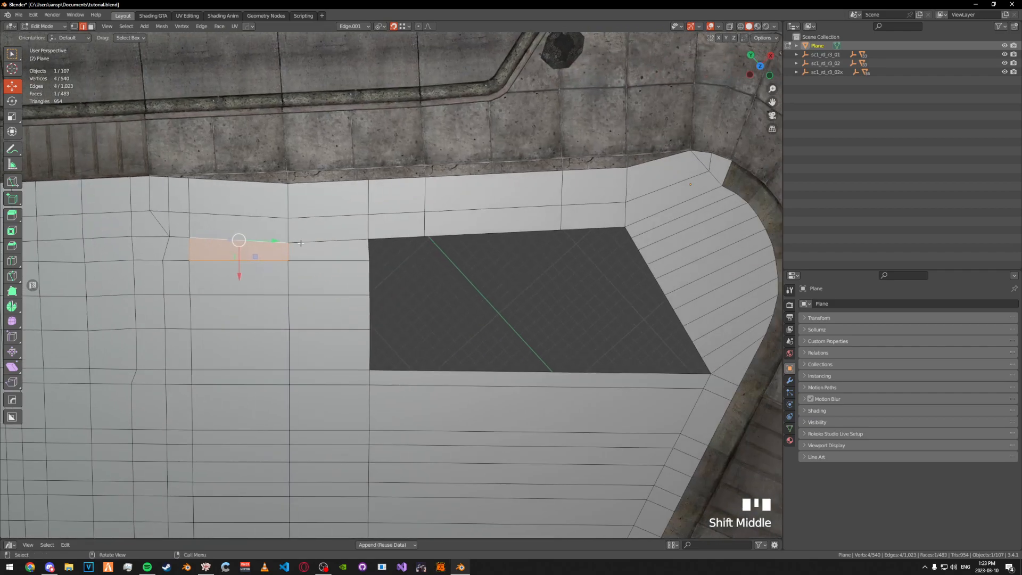
key(ctrl+r)
click(429, 373)
click(423, 238)
- Extrude the new border segment beside the finished block three times toward the side strip, matching the block's rows
scroll(423, 238, down, 4)
shift+middle_drag(420, 357, 403, 299)
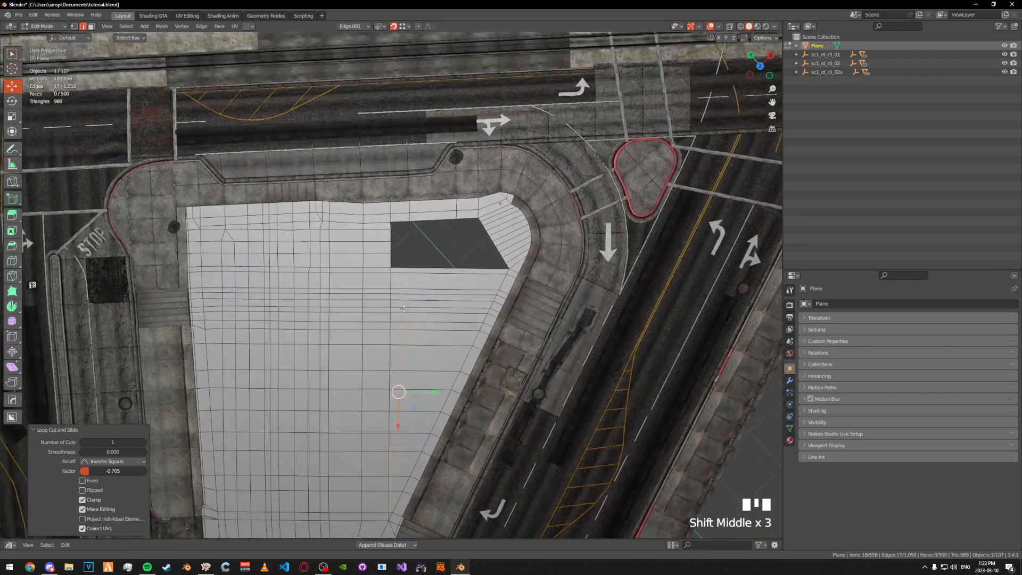
scroll(407, 269, up, 7)
key(Tab)
click(413, 253)
shift+middle_drag(408, 264, 404, 297)
key(e)
click(407, 234)
key(e)
click(406, 196)
key(e)
click(406, 155)
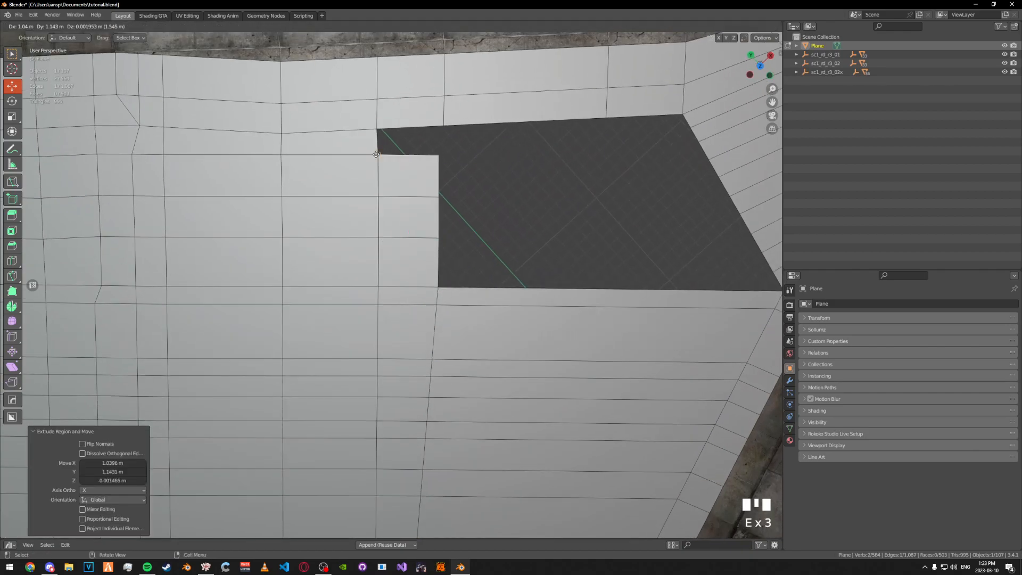
- Fill the face between the end of the extruded column and the side strip
shift+click(403, 155)
key(f)
shift+middle_drag(444, 169, 382, 189)
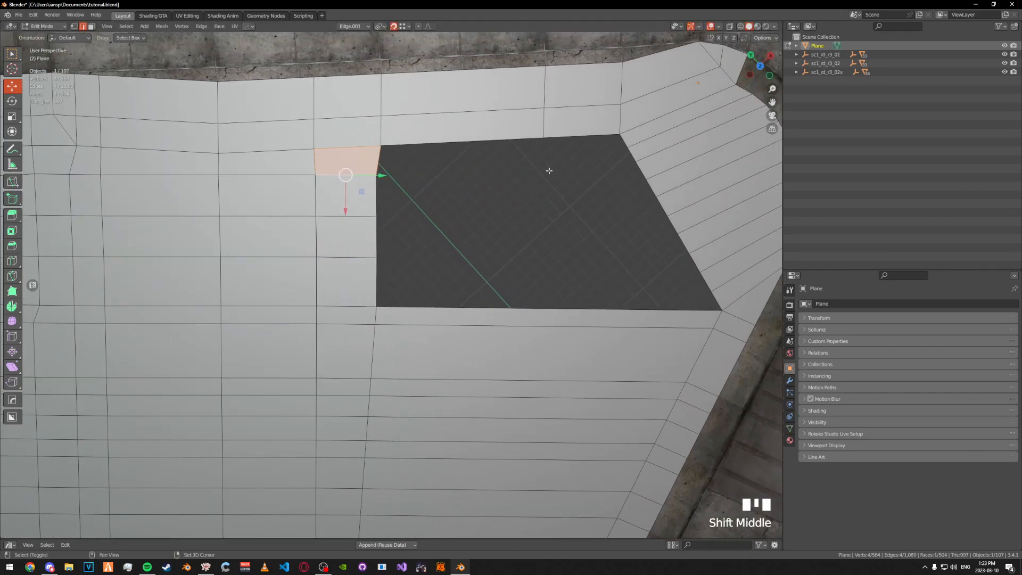
- Slide the intermediate vertices on the rounded corner strip's inner edge onto neighbouring vertices, gathering its cross lines at fewer points
shift+middle_drag(551, 170, 513, 137)
key(Tab)
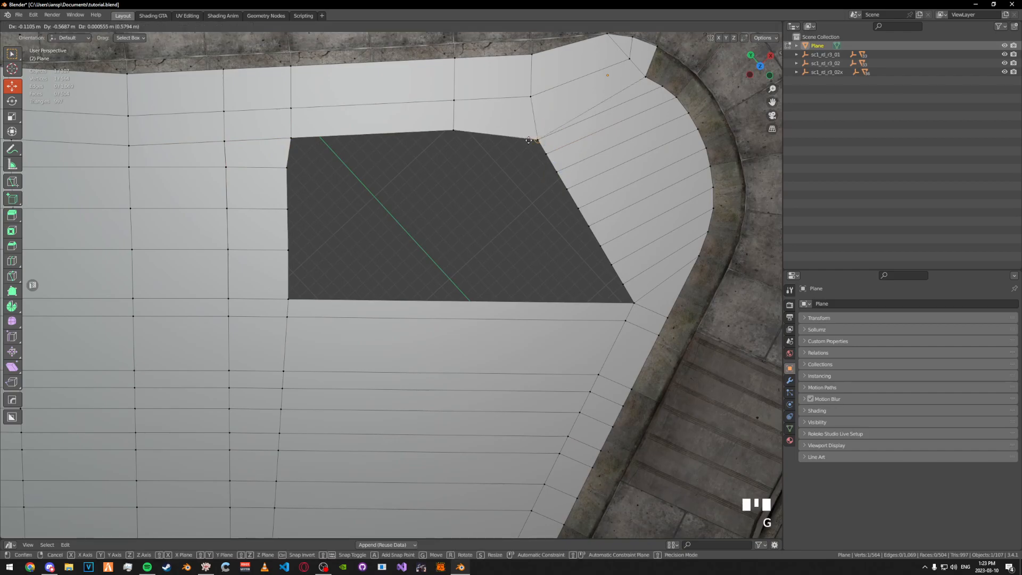
click(545, 154)
key(g)
key(g)
click(557, 171)
click(565, 191)
key(g)
key(g)
click(589, 226)
click(601, 244)
key(g)
key(g)
click(590, 229)
click(612, 264)
key(g)
key(g)
click(623, 278)
- Merge the stacked vertices along the rounded corner strip by distance with the whole mesh selected
click(622, 284)
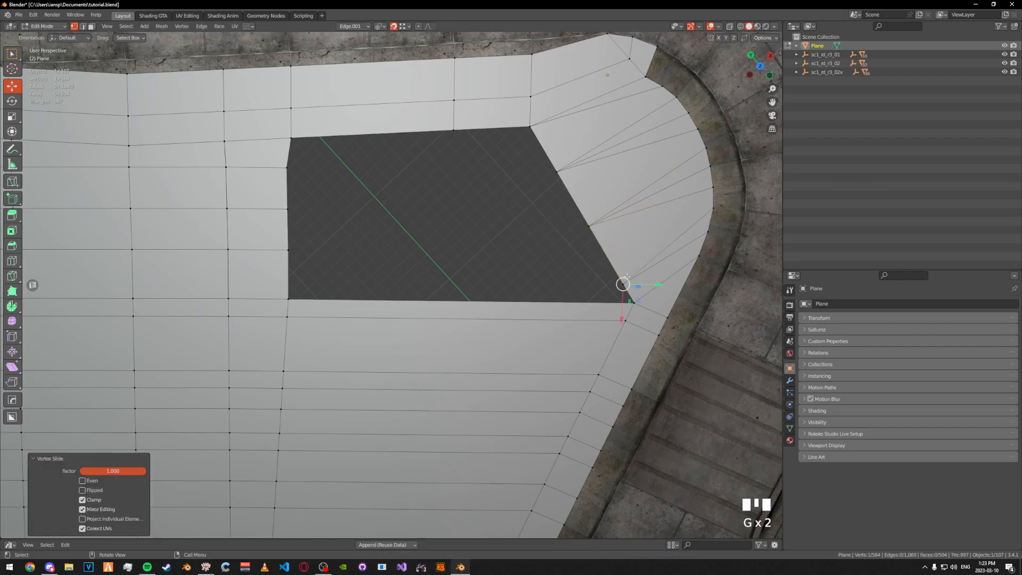
key(a)
key(m)
click(623, 265)
key(Tab)
key(Tab)
- Extrude the two side strip edges bordering the remaining gap inward by one row, level with the finished block's first row line
middle_drag(566, 242, 440, 201)
key(Tab)
key(Tab)
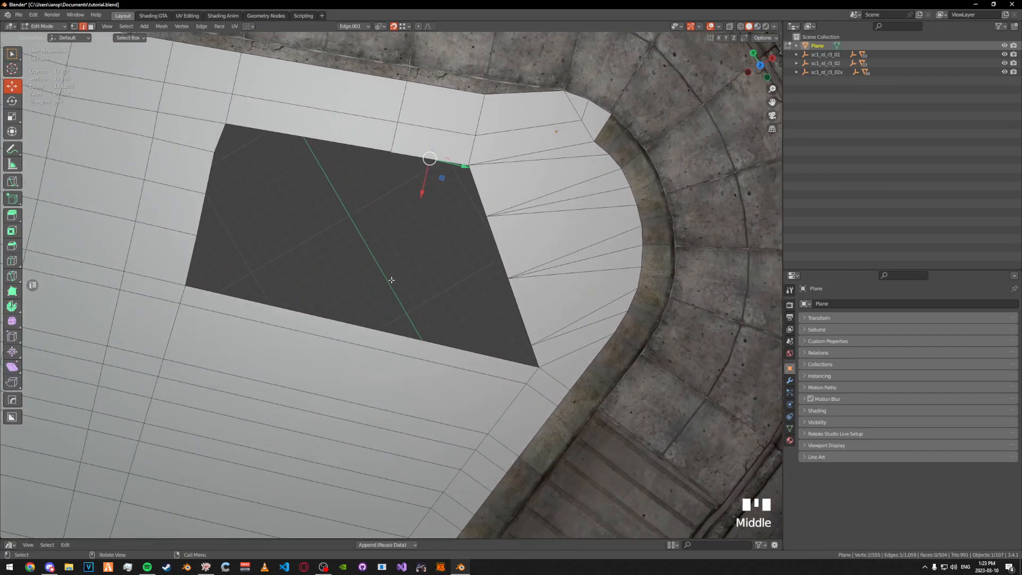
click(319, 140)
shift+click(450, 163)
key(e)
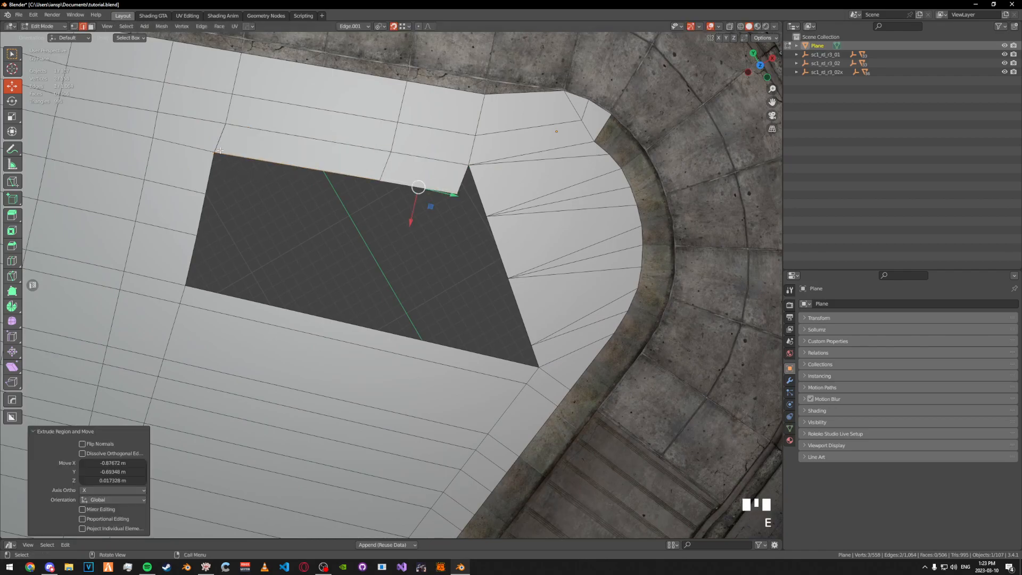
- Extrude the block's boundary edges row by row across the gap until they nearly reach the opposite block
key(e)
key(e)
click(399, 272)
key(e)
click(391, 314)
- Add two loop cuts across the opposite block, lined up with the column lines of the extruded rows
key(ctrl+r)
click(372, 319)
click(348, 316)
key(ctrl+r)
click(438, 335)
click(430, 326)
- Fill the faces between the last extruded row and the opposite block, then save the file
click(390, 329)
shift+click(388, 320)
key(f)
click(319, 308)
shift+click(319, 316)
key(f)
key(Tab)
key(ctrl+s)
key(Tab)
- Fill three faces between the end of the extruded rows and the rounded corner strip's inner edge
click(425, 335)
click(449, 334)
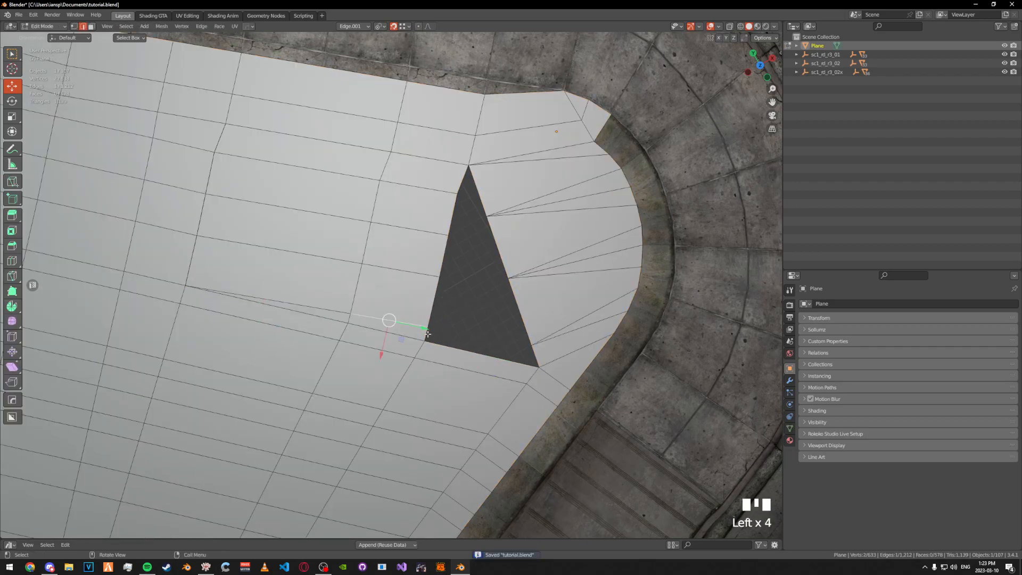
shift+click(536, 355)
key(f)
click(520, 312)
shift+click(434, 302)
key(f)
click(444, 256)
shift+click(494, 245)
key(f)
- Move the vertex beside the gap's tip onto the tip vertex and merge the whole mesh by distance
click(452, 213)
key(Tab)
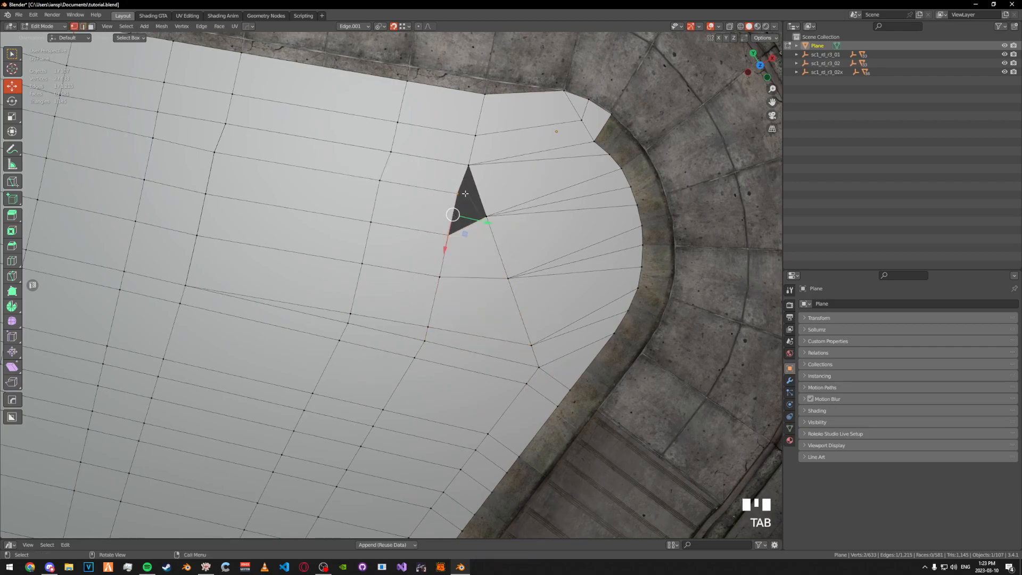
click(457, 193)
key(g)
click(472, 162)
key(a)
key(m)
click(466, 181)
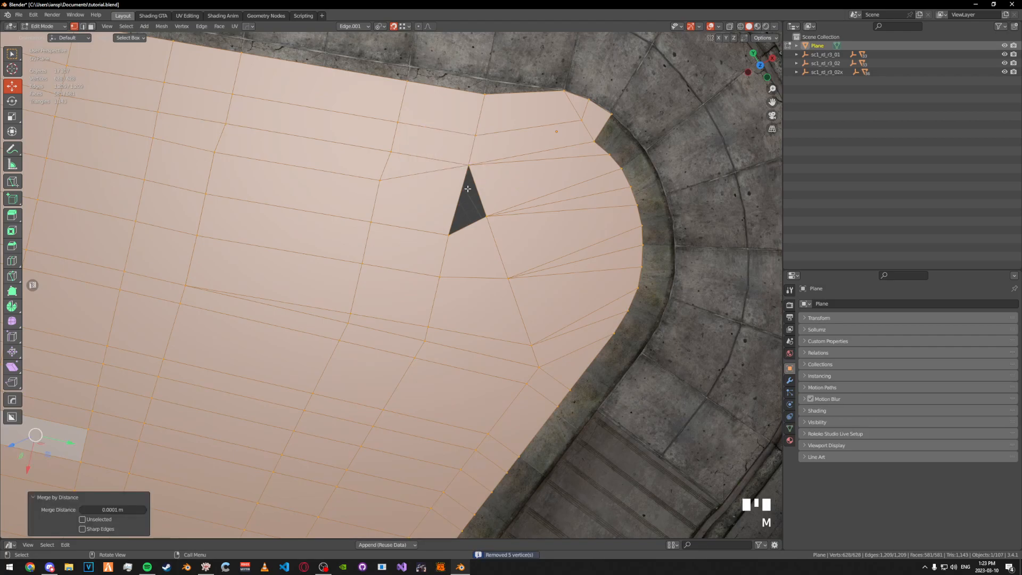
- Fill the last triangular gap beside the corner strip and leave mesh editing
click(456, 209)
shift+click(478, 198)
shift+click(468, 225)
key(f)
key(Tab)
- Set the plane's origin to its geometry and save the file
middle_drag(269, 255, 399, 240)
key(shift+s)
scroll(471, 225, down, 4)
key(shift+s)
click(412, 282)
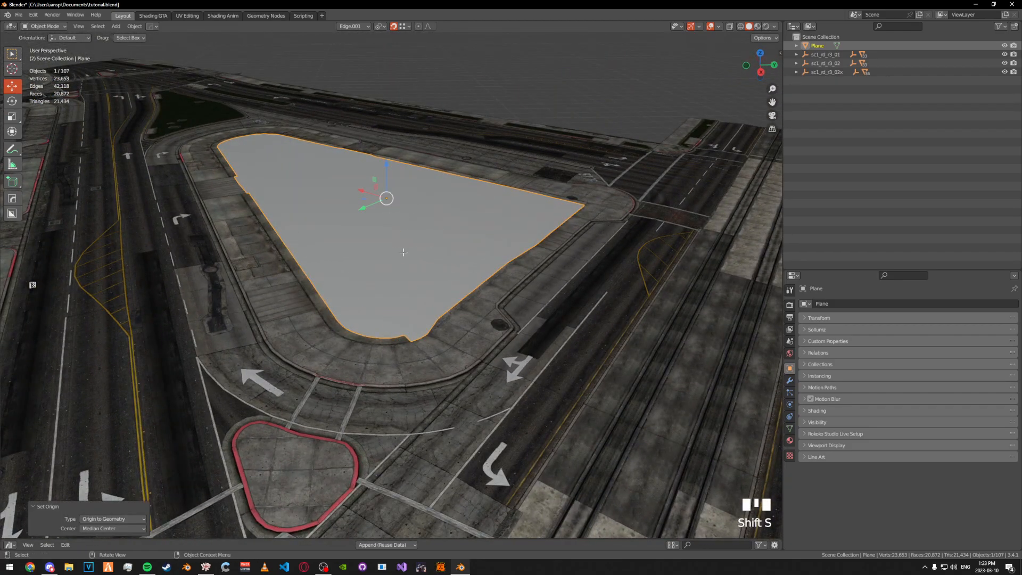
key(shift+s)
middle_drag(406, 266, 449, 265)
click(453, 312)
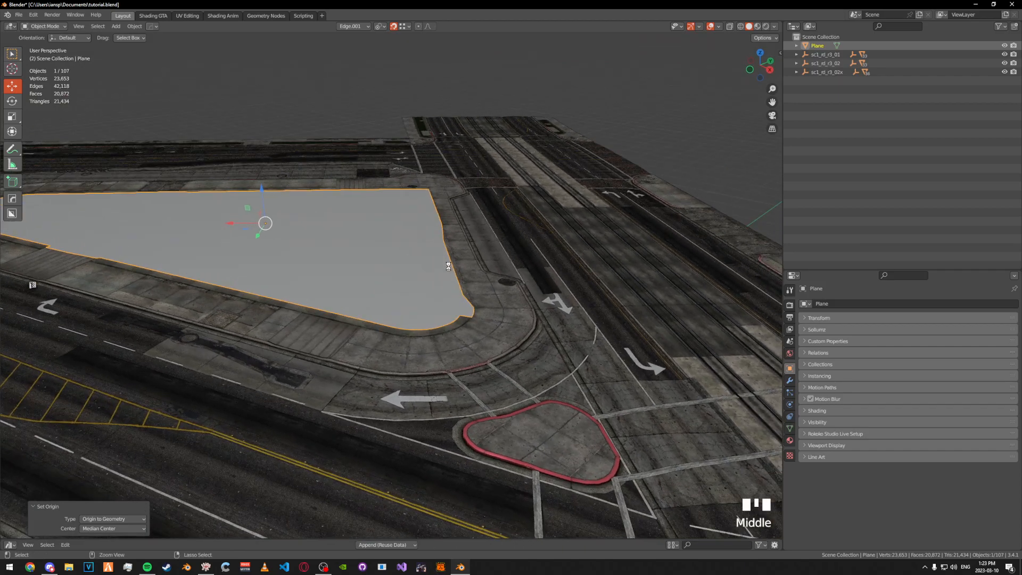
key(ctrl+s)
- Inspect the filled plane inside the sidewalk border from several angles
middle_drag(388, 250, 384, 290)
shift+middle_drag(271, 241, 417, 262)
middle_drag(527, 276, 530, 314)
alt+middle_click(531, 314)
scroll(486, 246, up, 4)
scroll(466, 260, down, 4)
middle_drag(465, 260, 694, 342)
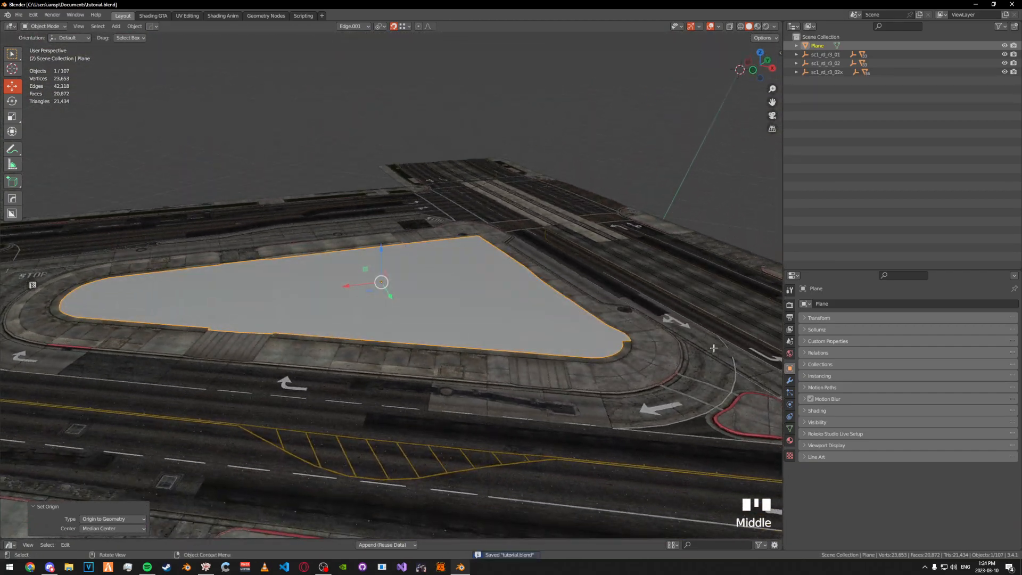
middle_drag(511, 287, 514, 282)
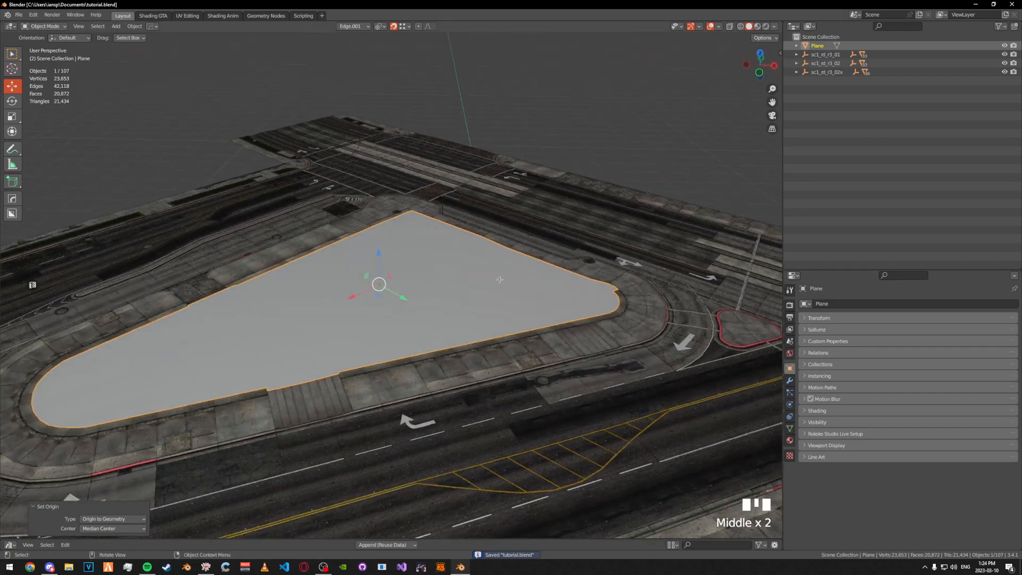
- Reapply the origin to geometry on the plane and show its transform values
key(shift+s)
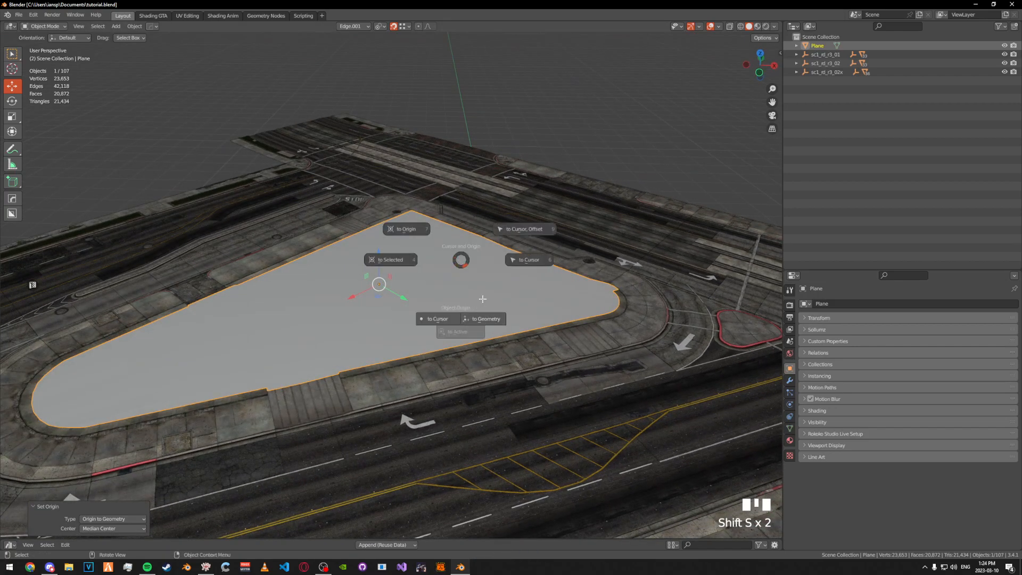
click(486, 318)
click(810, 318)
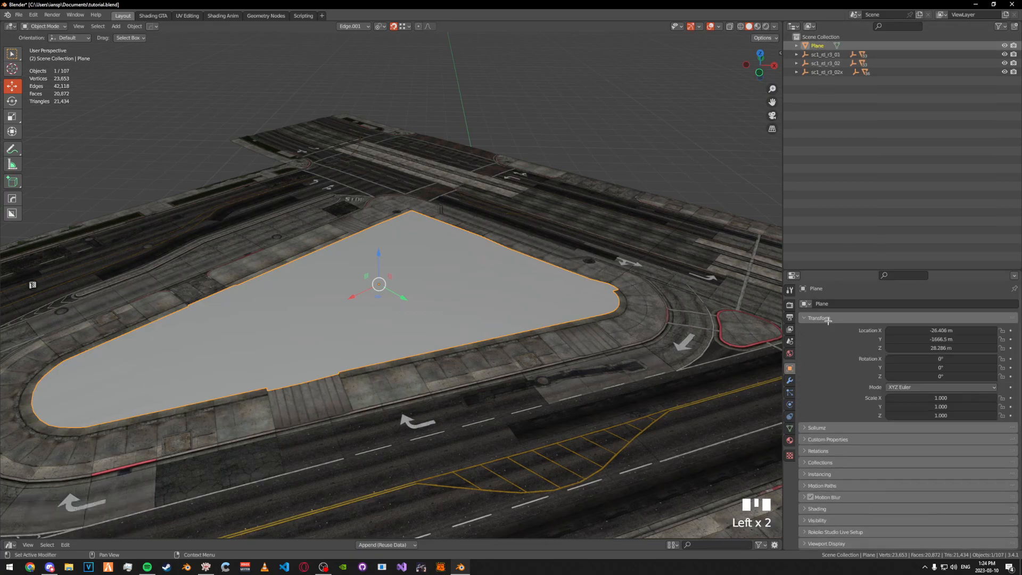
- Try applying all transforms to the plane, then undo it
middle_drag(715, 311, 613, 219)
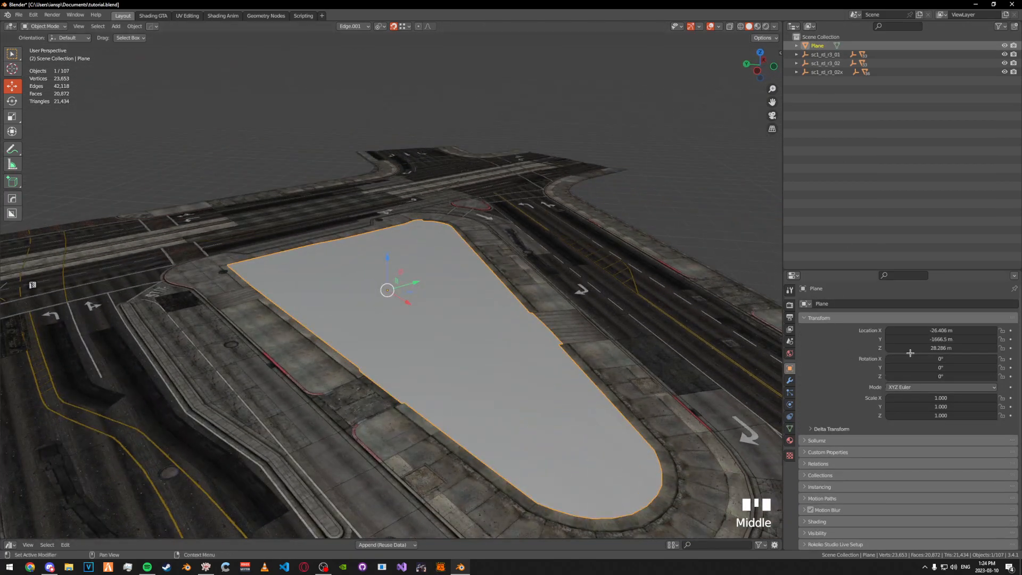
middle_drag(421, 388, 434, 314)
key(ctrl+a)
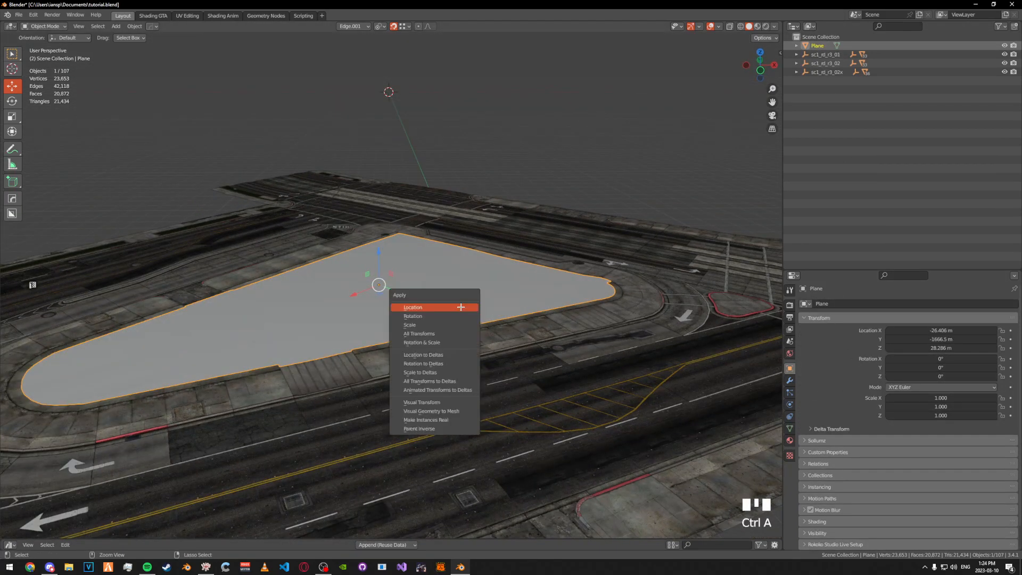
click(456, 334)
key(ctrl+z)
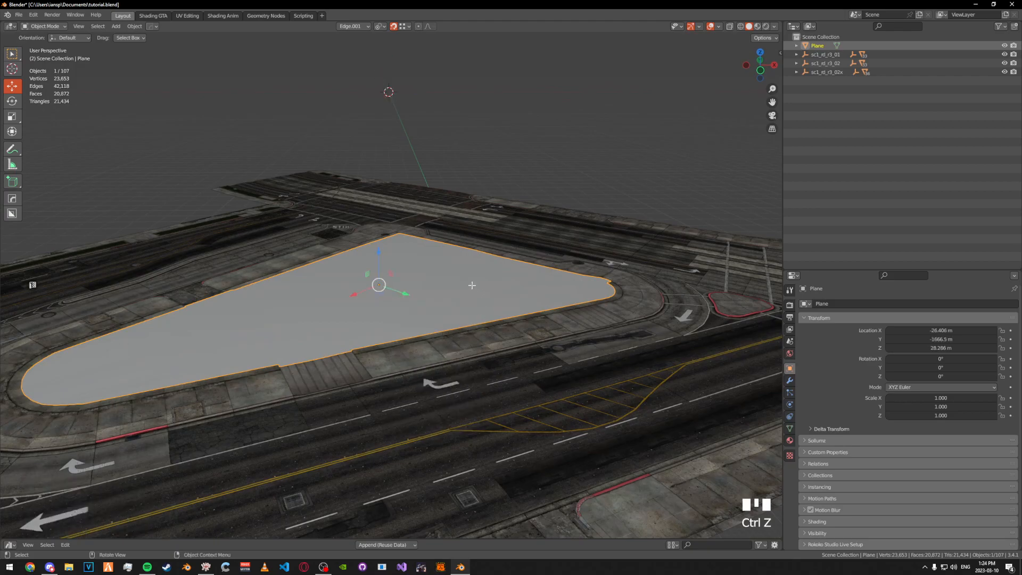
- Apply the plane's scale and its rotation, leaving out the location
middle_drag(475, 287, 440, 292)
key(ctrl+a)
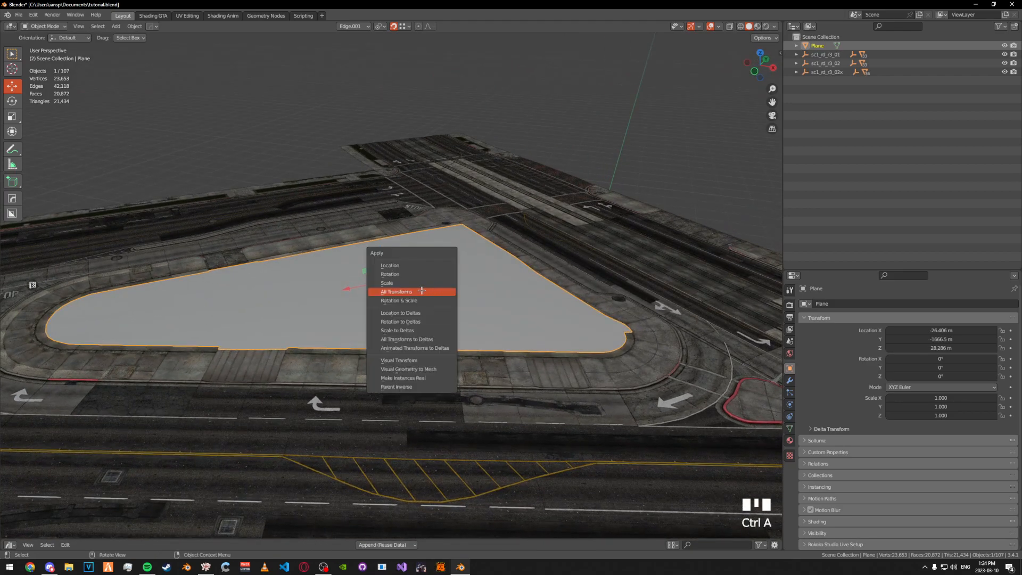
click(415, 282)
key(ctrl+a)
click(415, 277)
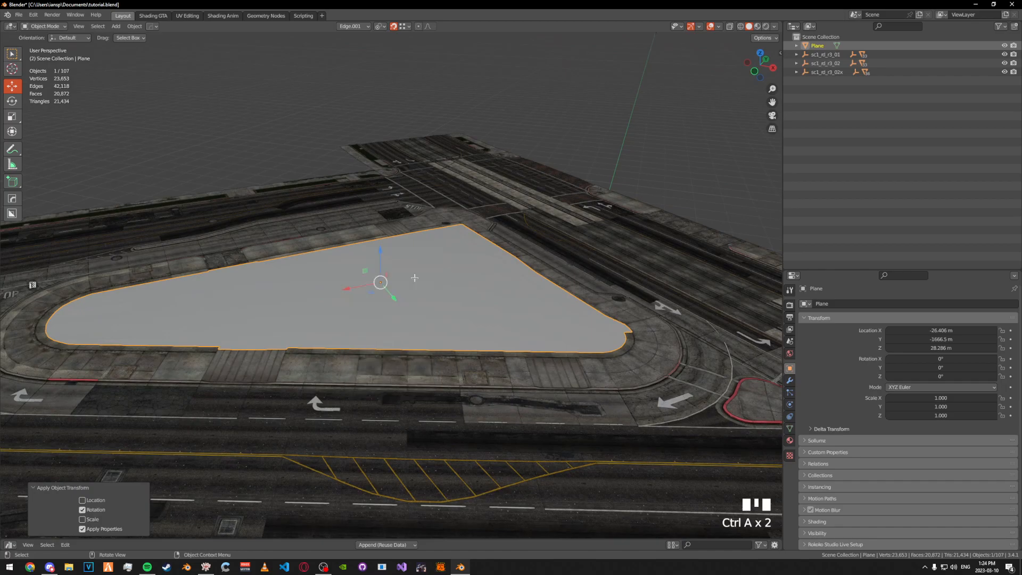
- Rename the plane object as tutorial_terrain and save the file
middle_drag(437, 275, 501, 225)
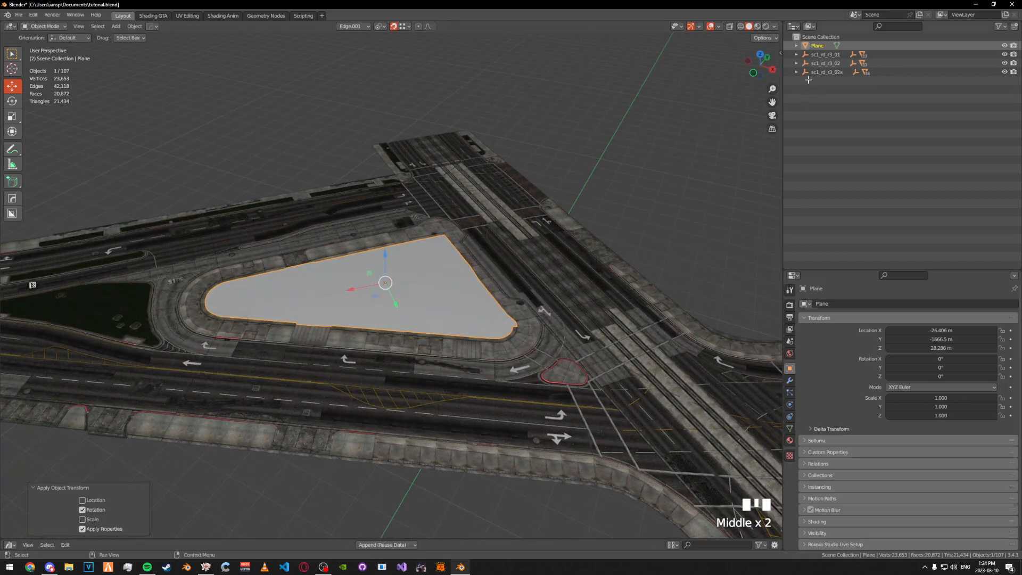
triple_click(812, 46)
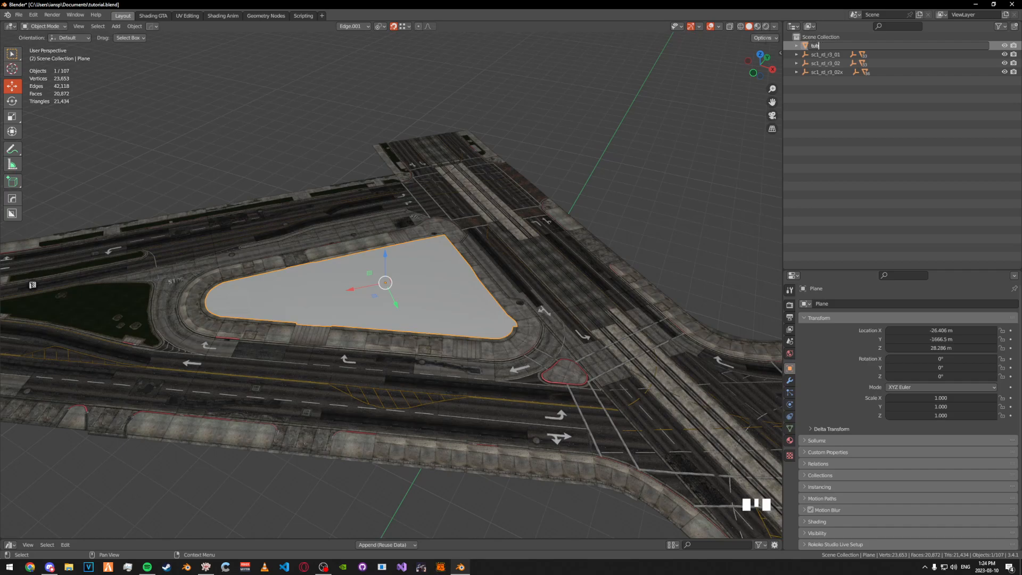
text(tutorial_ter)
click(837, 68)
mouse_move(532, 203)
middle_down()
mouse_move(606, 196)
mouse_move(511, 223)
middle_up()
key(ctrl+s)
- Switch the viewport to Material Preview shading and bring the neighbouring grass island into close view
scroll(511, 224, up, 3)
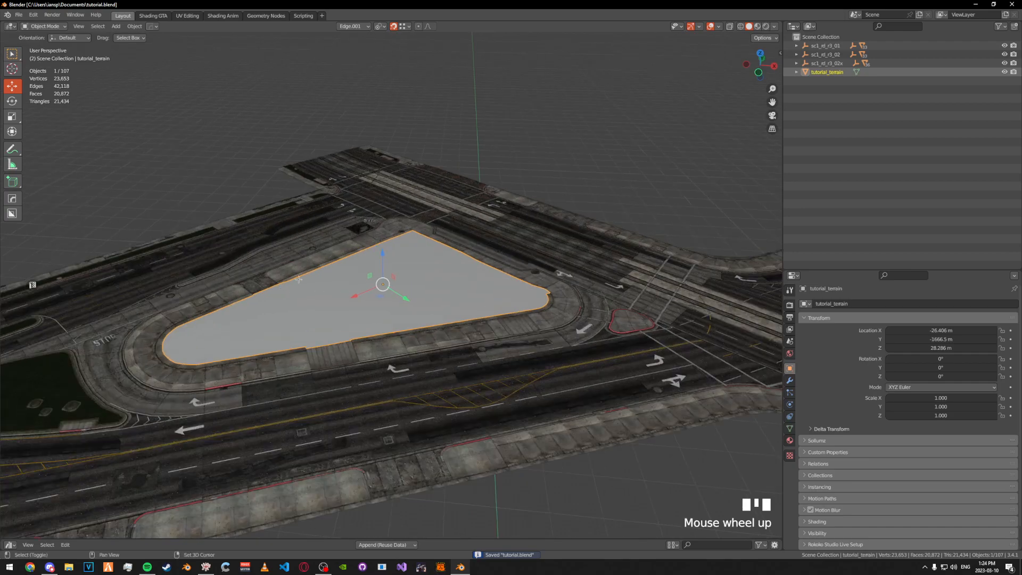
key(z)
click(442, 312)
shift+middle_drag(441, 313, 378, 298)
scroll(378, 297, up, 6)
scroll(378, 295, up, 4)
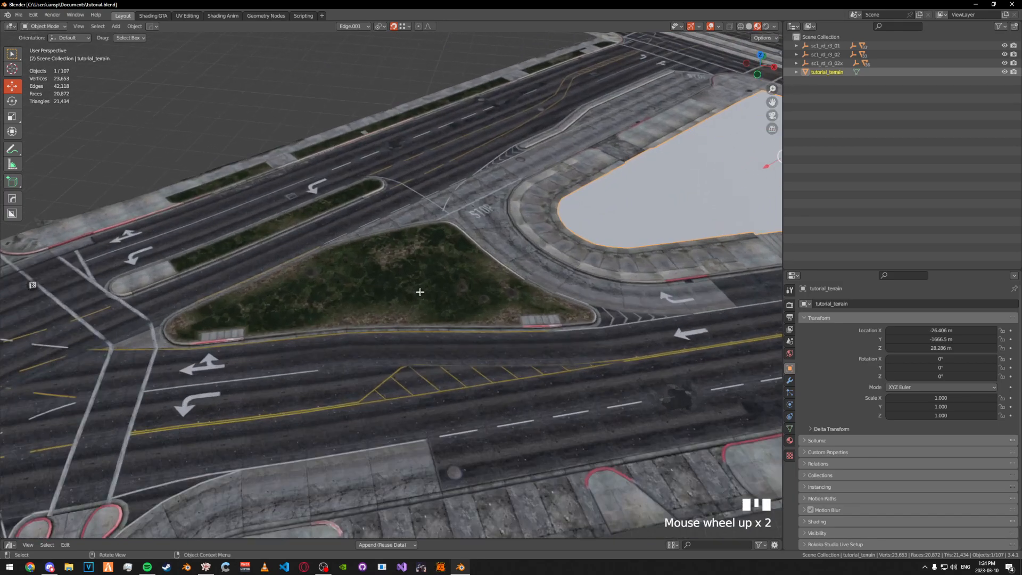
- Select the neighbouring grass island and copy the name of its material
click(422, 292)
click(782, 441)
click(789, 440)
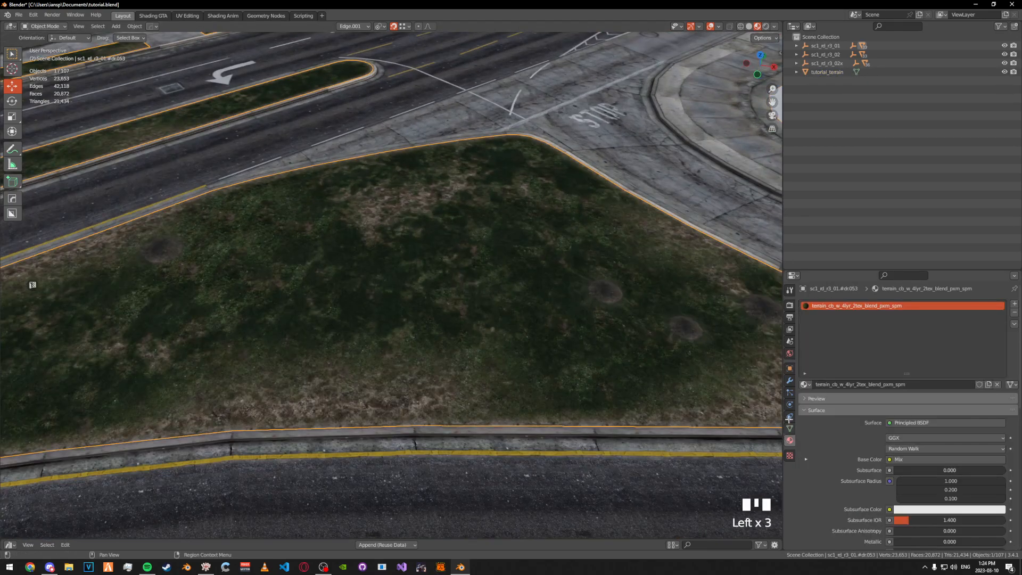
middle_drag(511, 228, 99, 48)
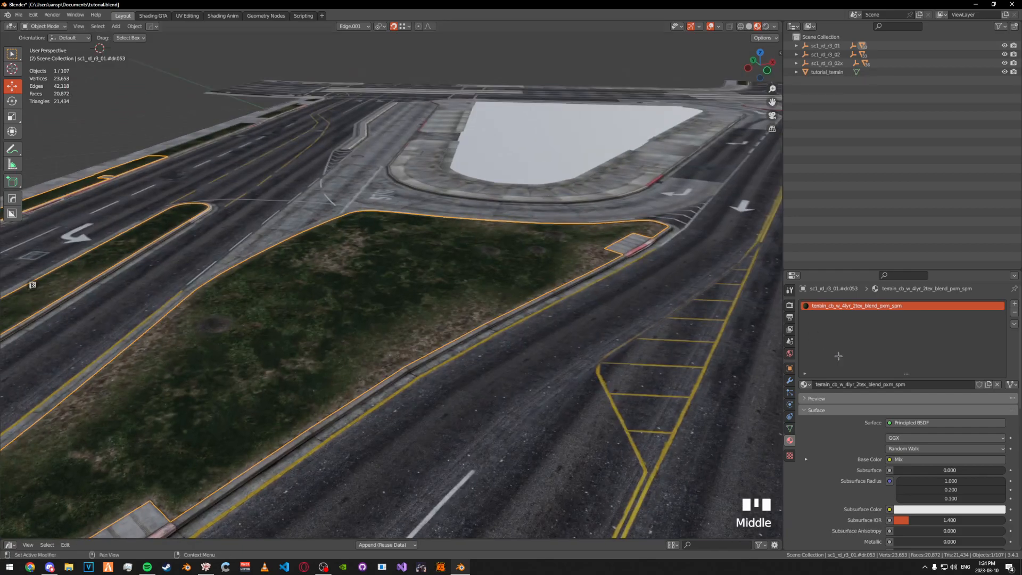
triple_click(910, 384)
key(ctrl+c)
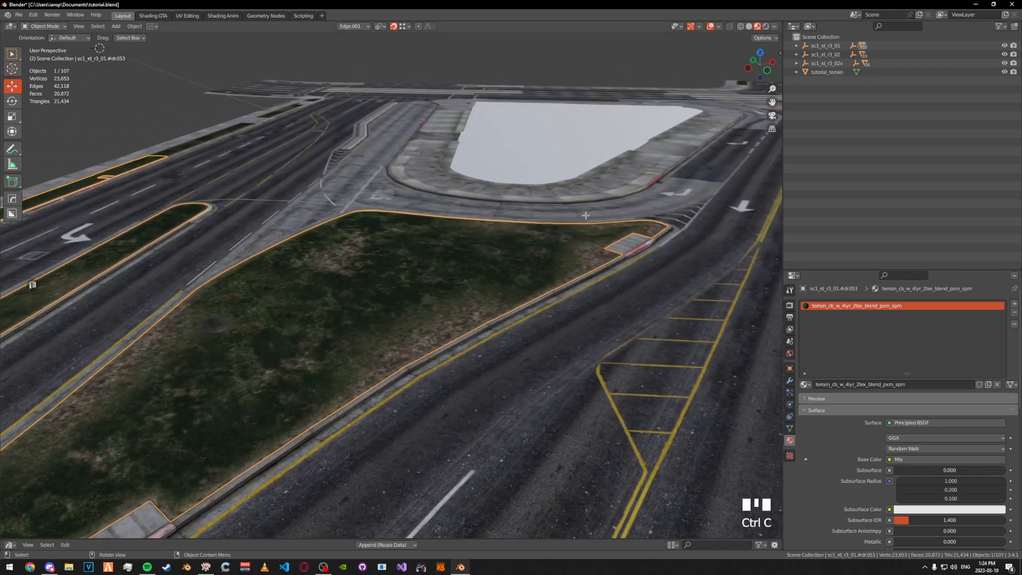
- Assign the existing material terrain_cb_w_4lyr_2tex_blend_pxm_spm to the tutorial_terrain mesh
click(579, 172)
scroll(578, 172, down, 5)
shift+middle_drag(579, 172, 604, 285)
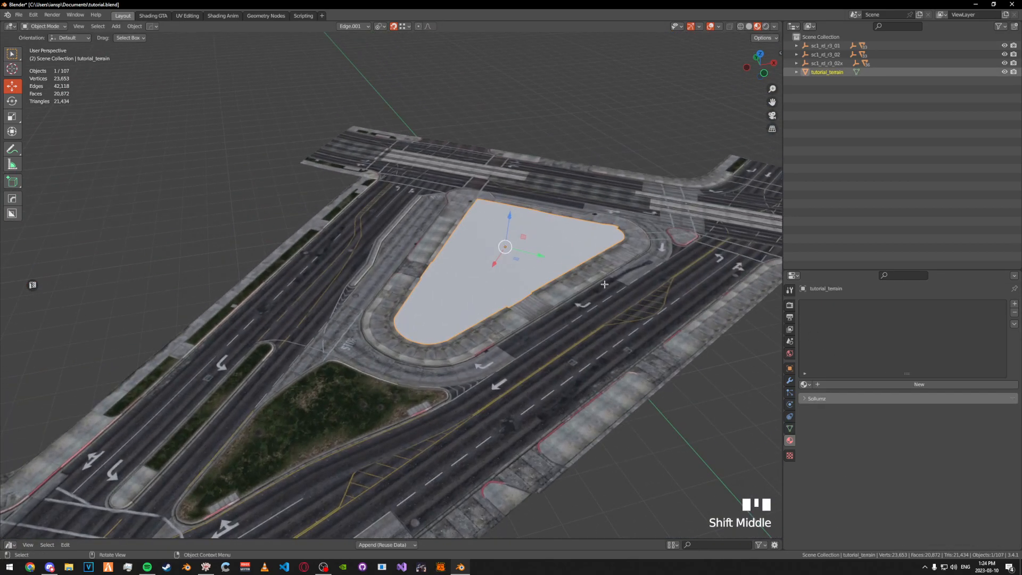
click(808, 383)
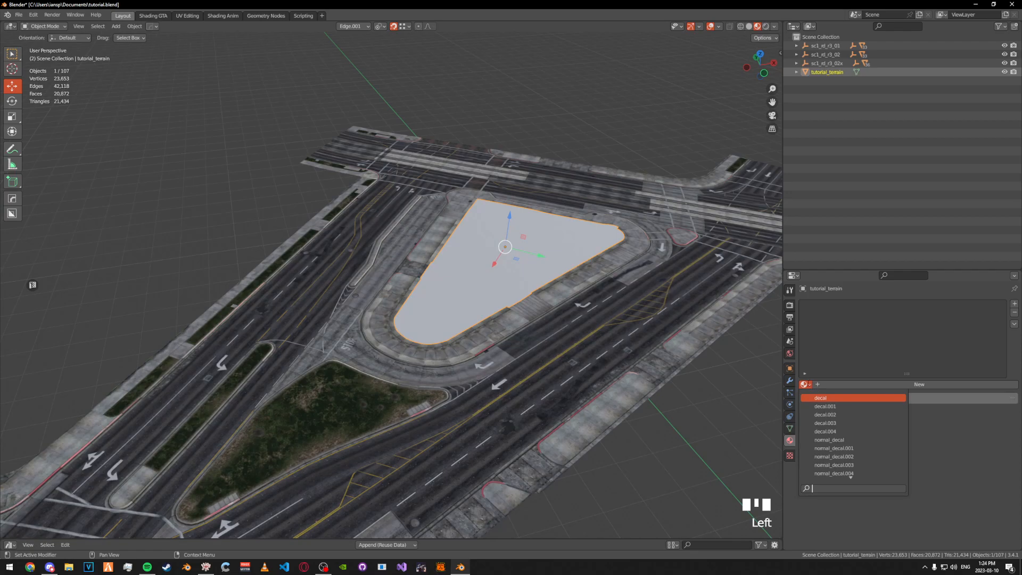
key(ctrl+v)
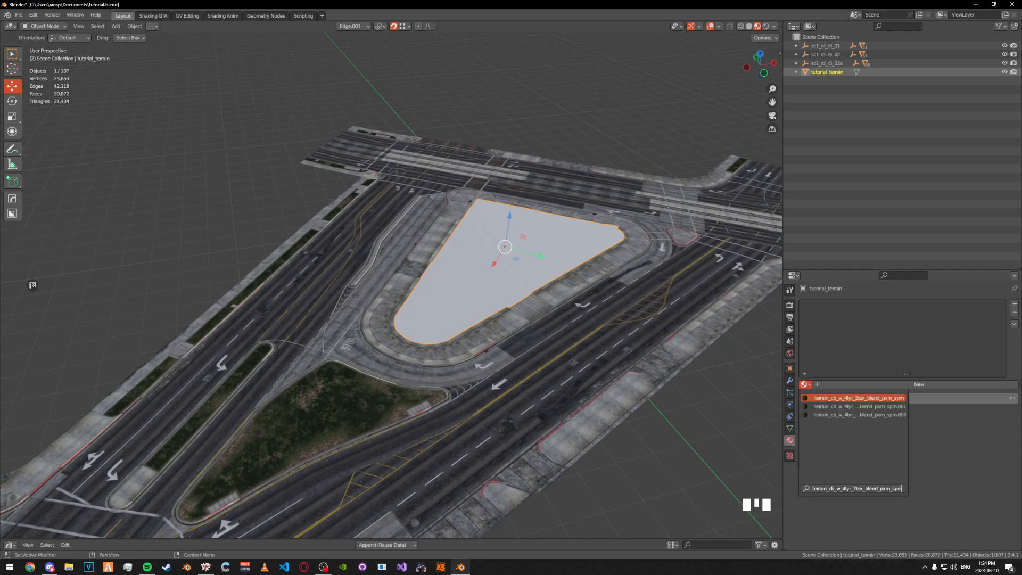
key(Return)
- Select the whole terrain mesh and unwrap it with Cube Projection in the UV Editing workspace
middle_drag(607, 250, 347, 168)
scroll(574, 283, up, 3)
alt+middle_click(574, 283)
scroll(529, 298, up, 8)
key(Tab)
key(a)
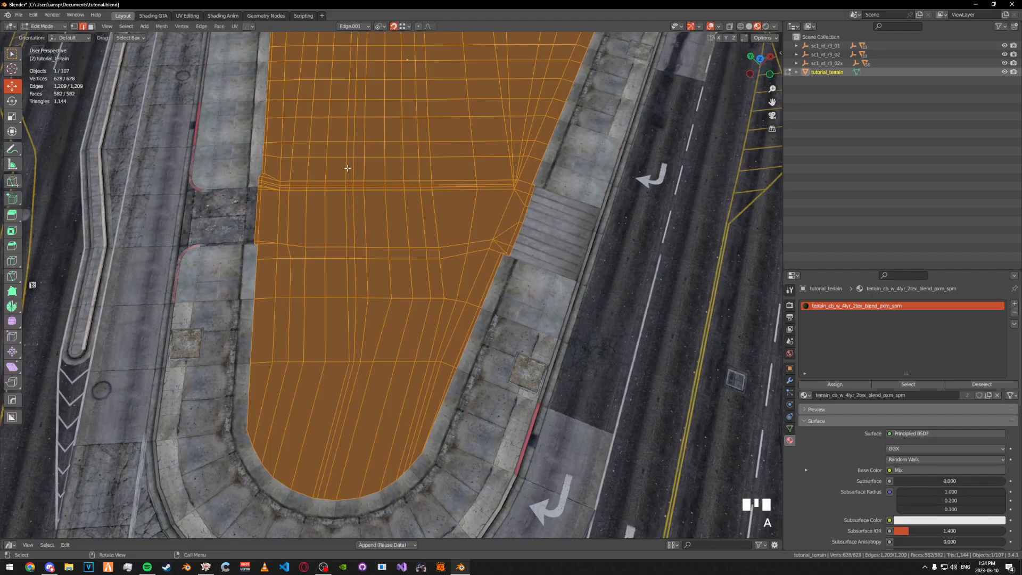
click(197, 15)
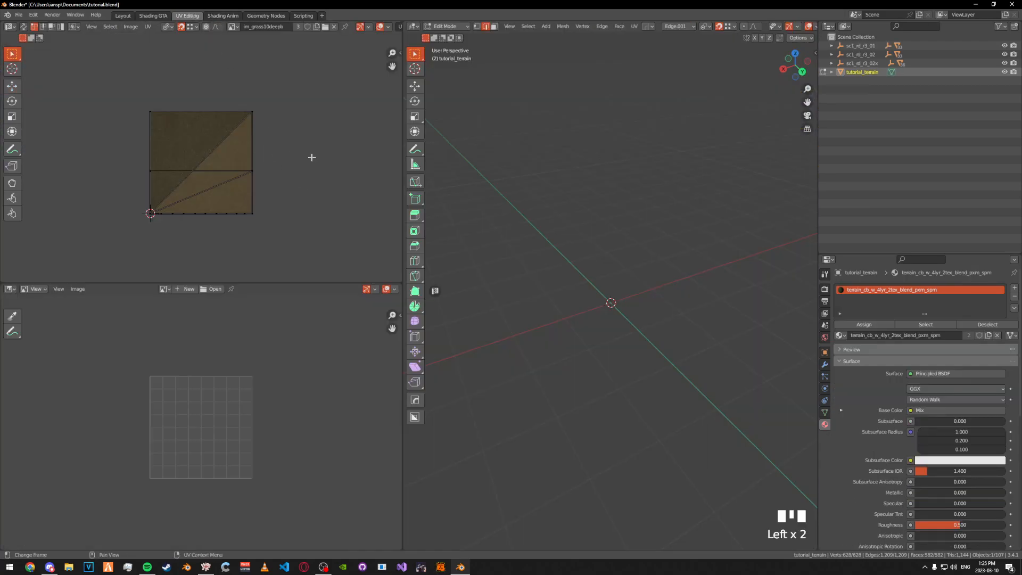
key(a)
key(u)
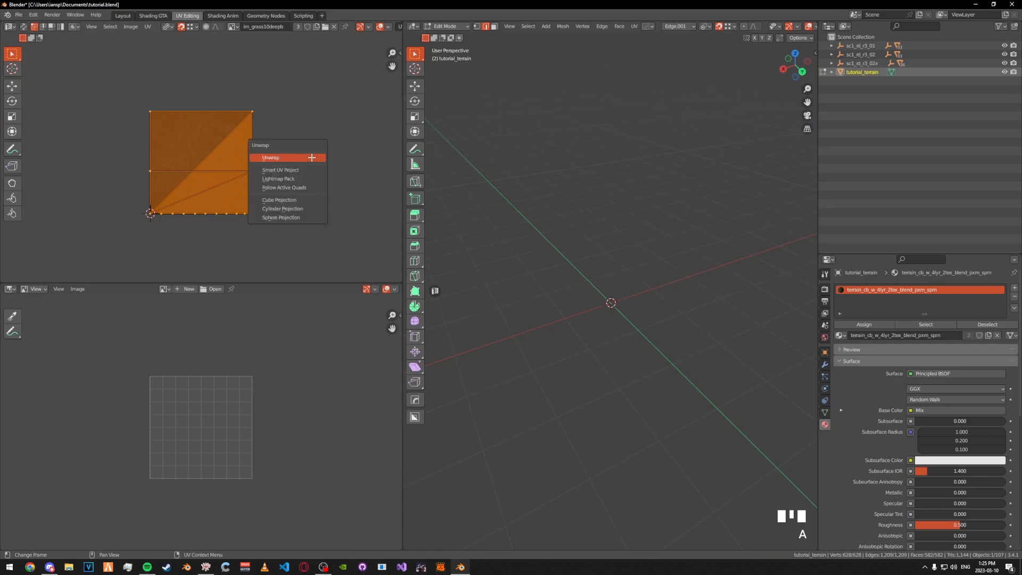
click(298, 199)
- Frame the terrain in the viewport and rotate its UV island upright so its grid lines follow the texture tile
key(KP_Decimal)
middle_drag(545, 153, 607, 221)
key(Tab)
scroll(614, 229, down, 3)
key(Tab)
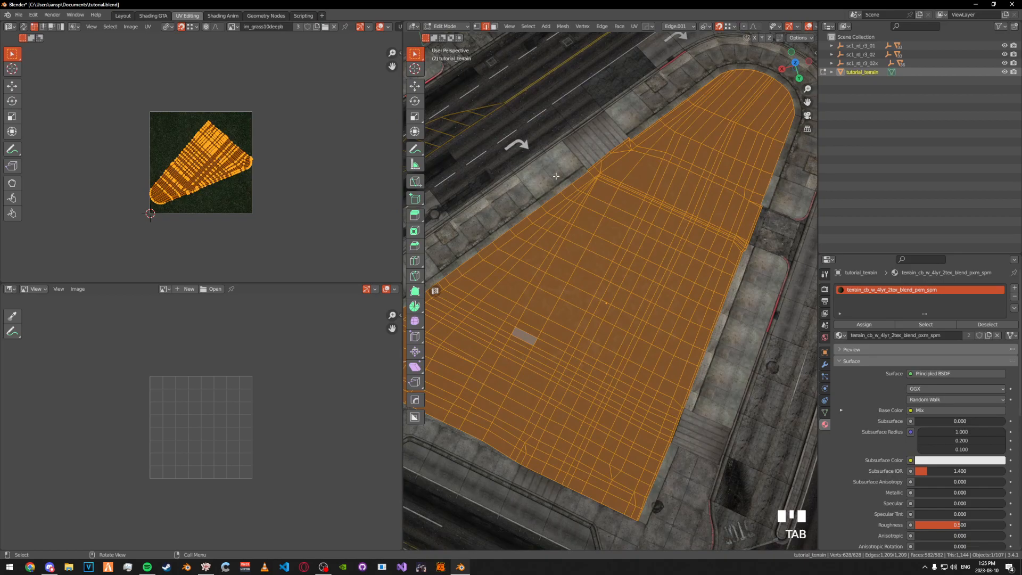
key(r)
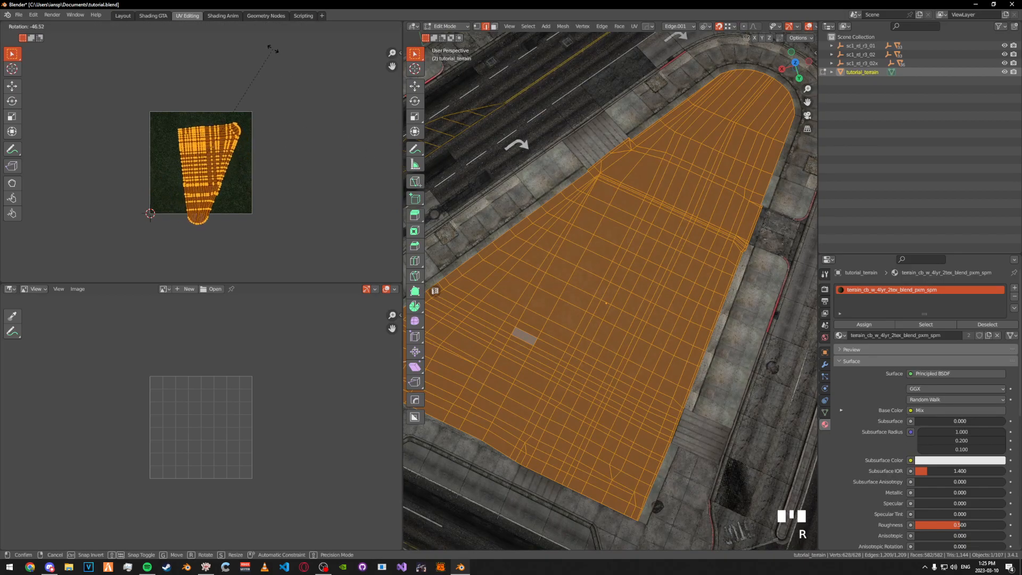
click(279, 54)
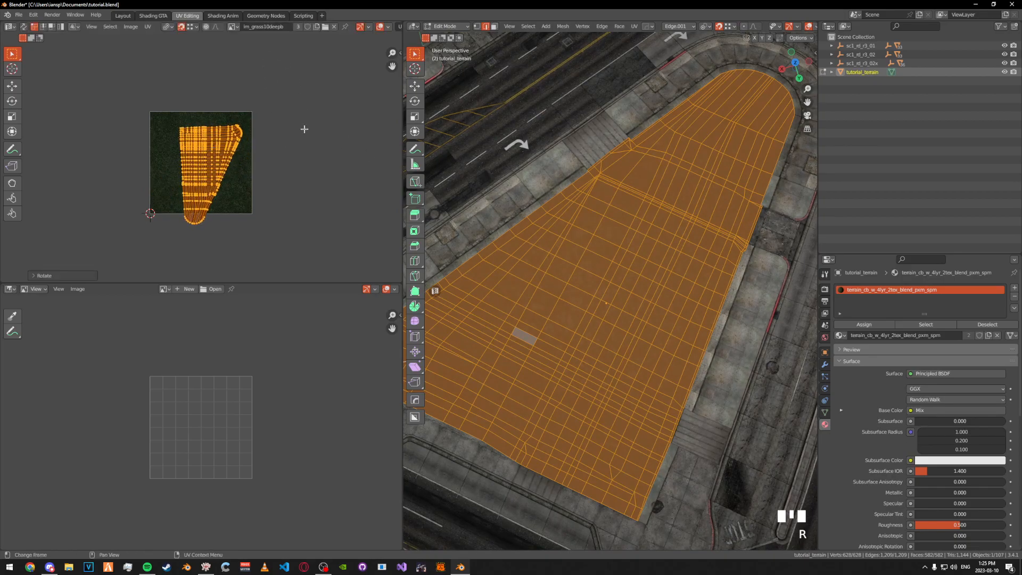
- Scale the UV island up in two passes, well beyond the texture tile, so the grass texture repeats
key(s)
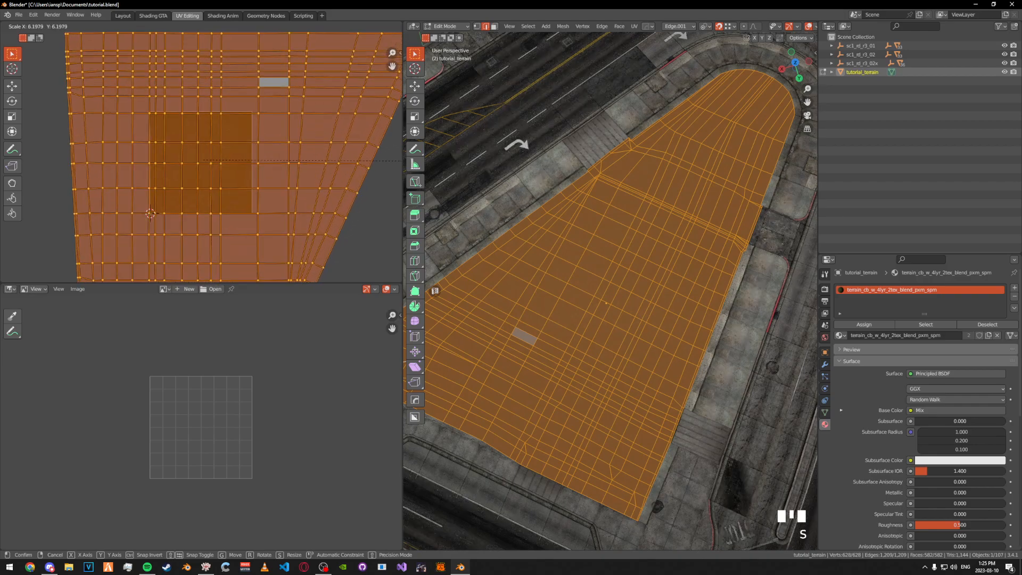
click(365, 181)
key(Tab)
middle_drag(607, 320, 607, 170)
key(Tab)
key(s)
click(360, 176)
- Return to the Layout workspace, save the file and view the textured terrain in Material Preview shading
click(123, 15)
mouse_move(468, 223)
middle_down()
mouse_move(479, 113)
mouse_move(466, 214)
mouse_move(379, 215)
mouse_move(415, 222)
middle_up()
scroll(479, 114, up, 10)
key(ctrl+s)
key(z)
click(468, 243)
scroll(468, 240, down, 13)
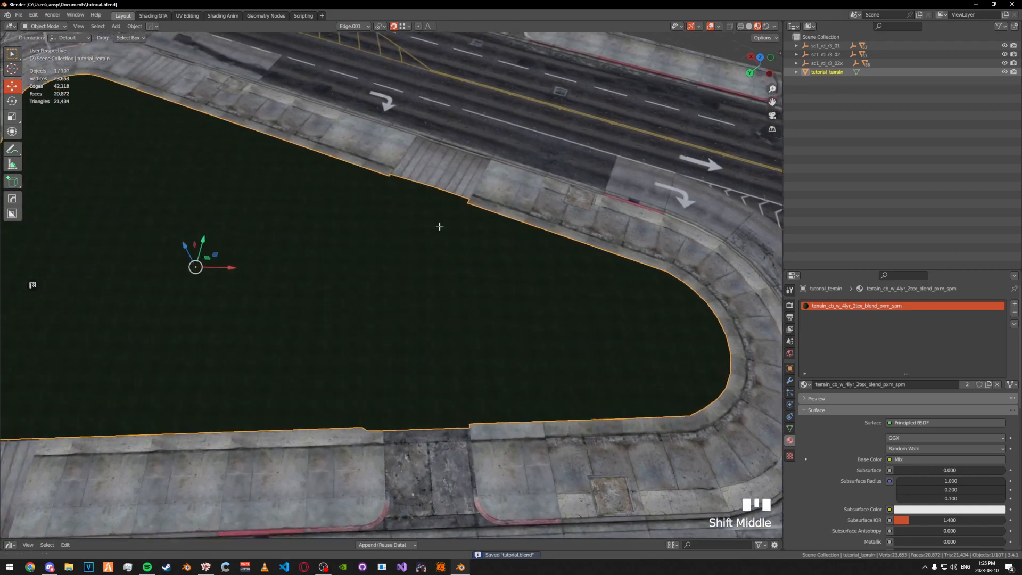
scroll(414, 222, down, 3)
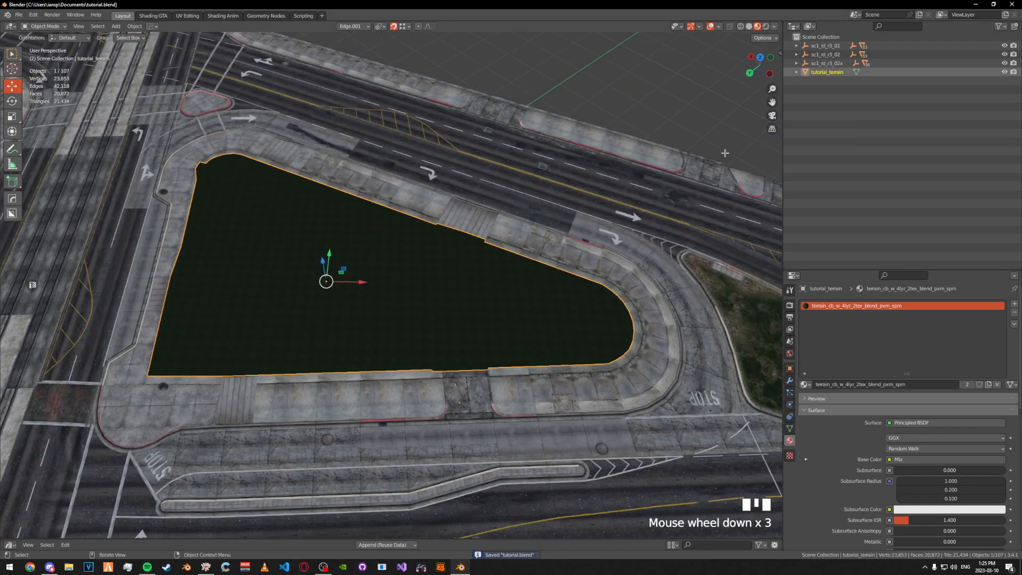
- Add a color attribute named colour0 to the terrain mesh, with Face Corner domain, Byte Color type and pure red colour
click(789, 428)
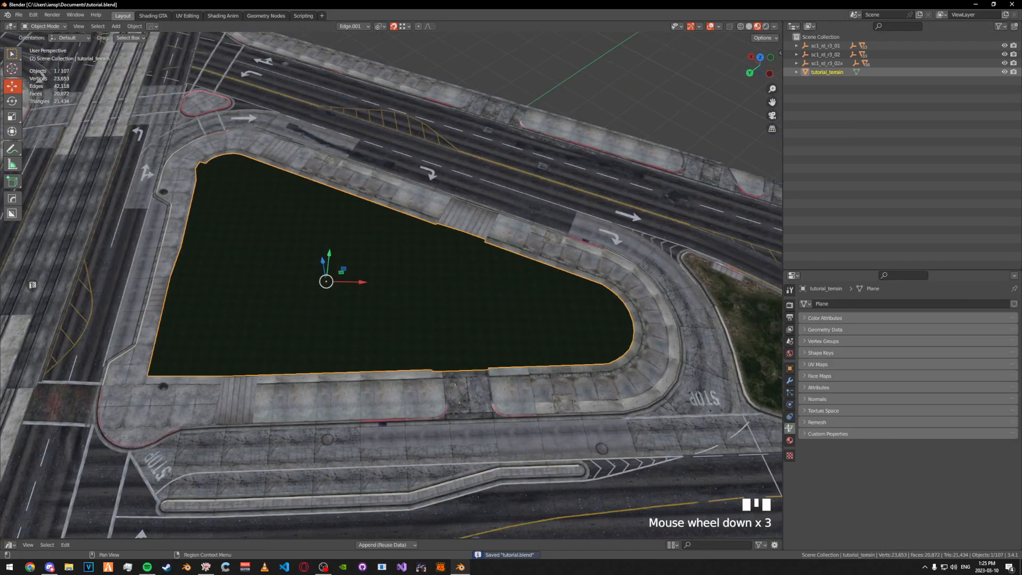
click(822, 318)
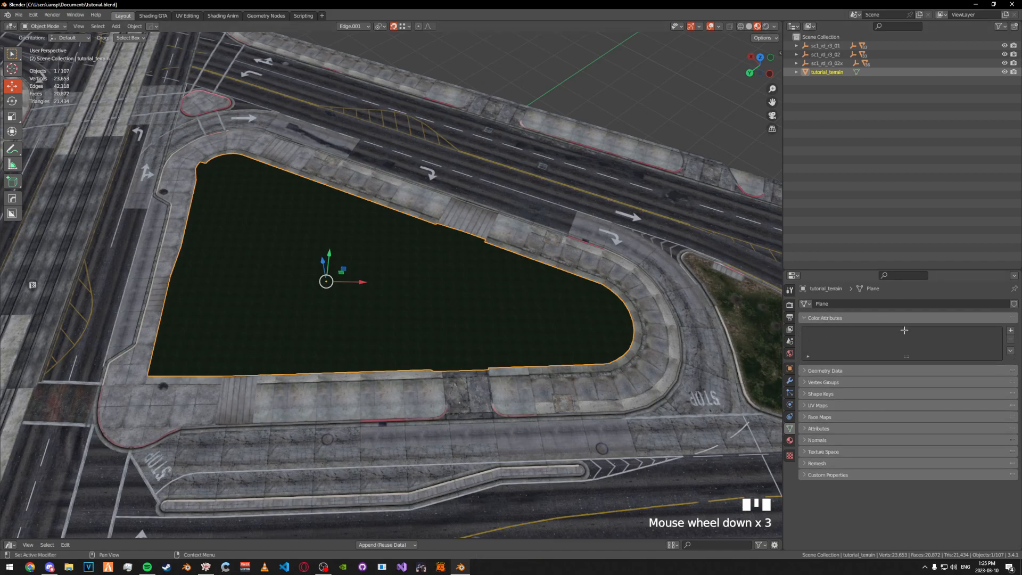
click(1009, 331)
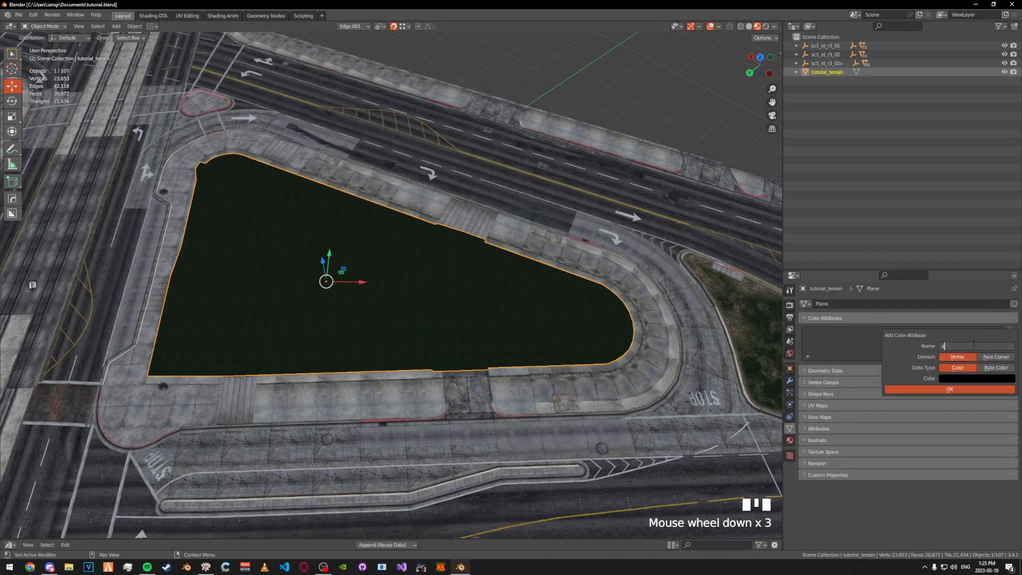
key(Return)
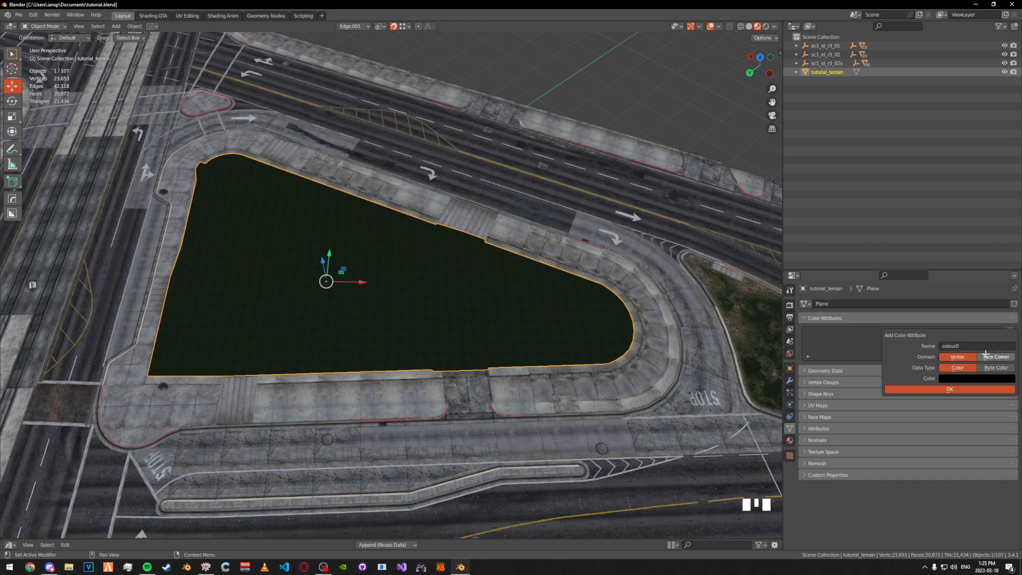
click(978, 378)
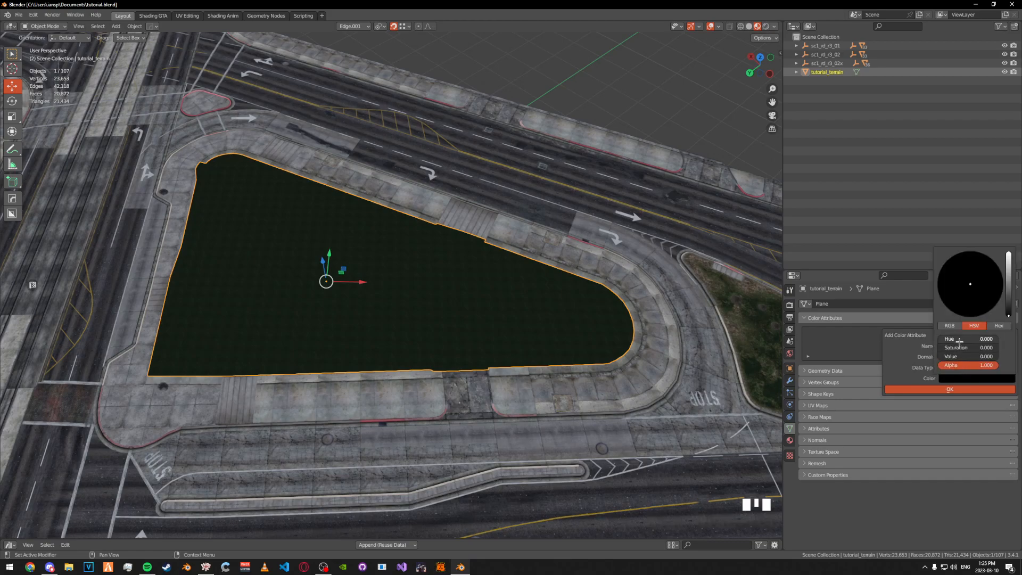
drag(945, 340, 1011, 341)
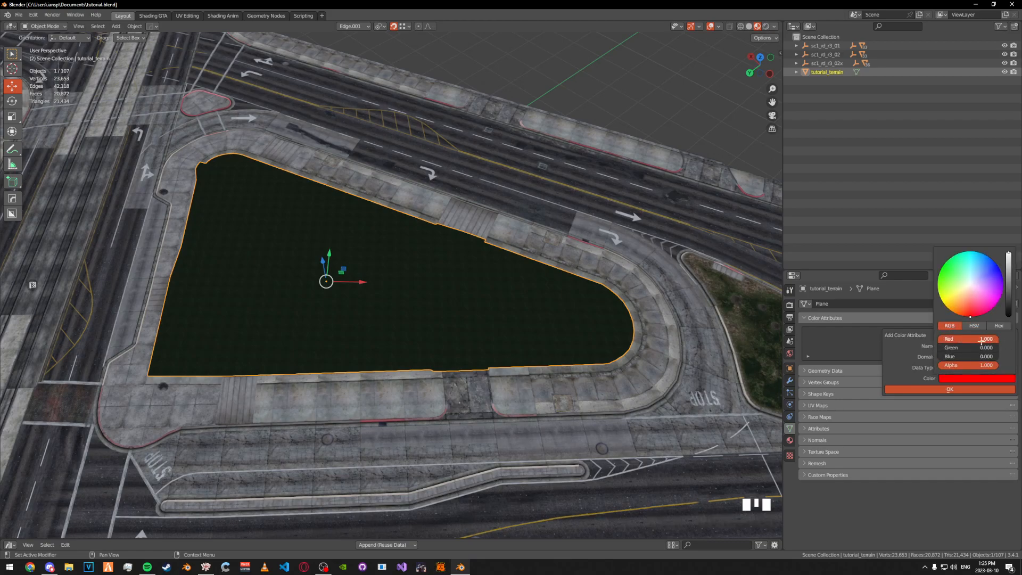
click(942, 386)
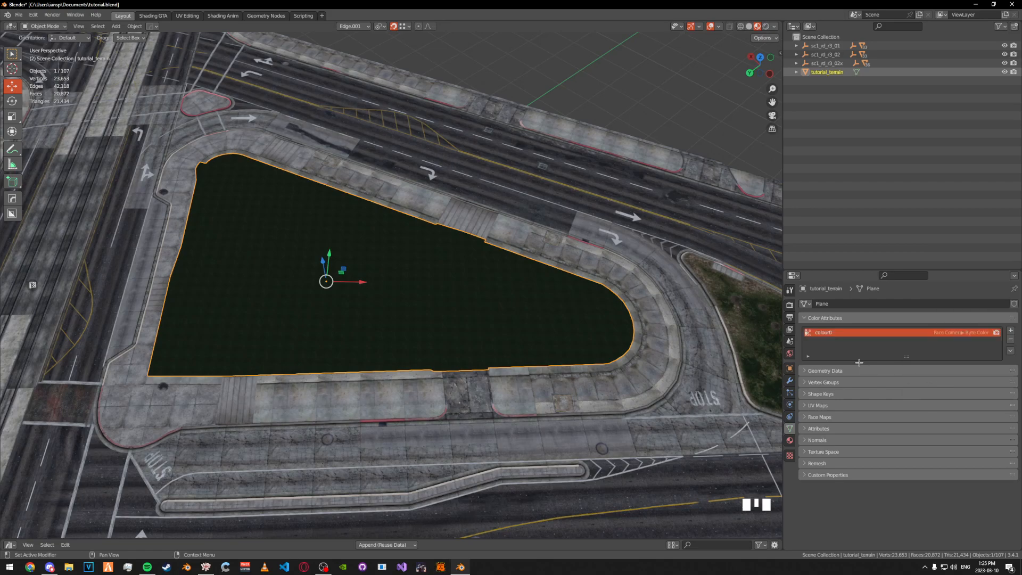
- Add a second face-corner byte color attribute named colour1 to the terrain mesh, with a pure green colour
middle_drag(495, 275, 460, 266)
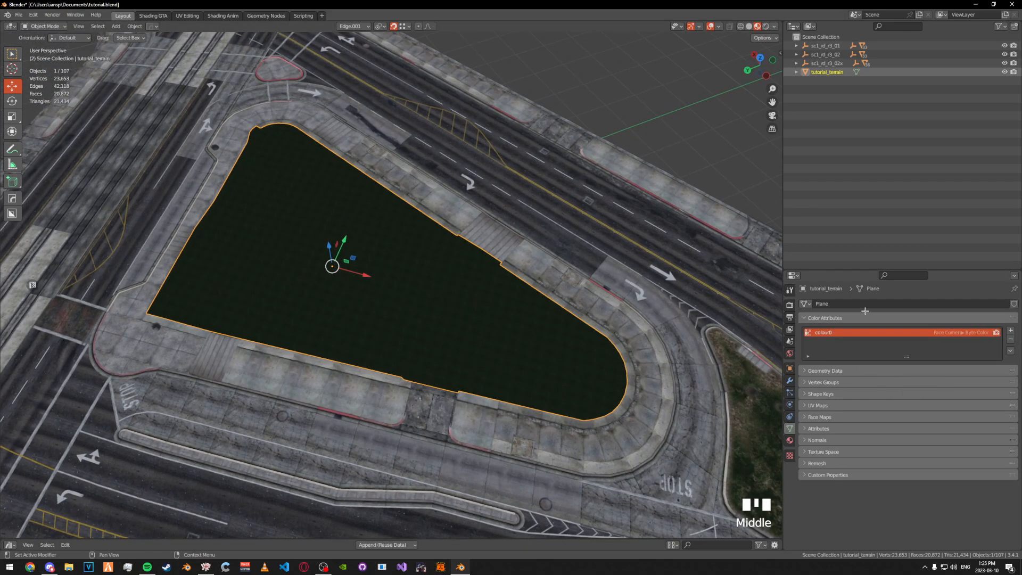
click(1010, 331)
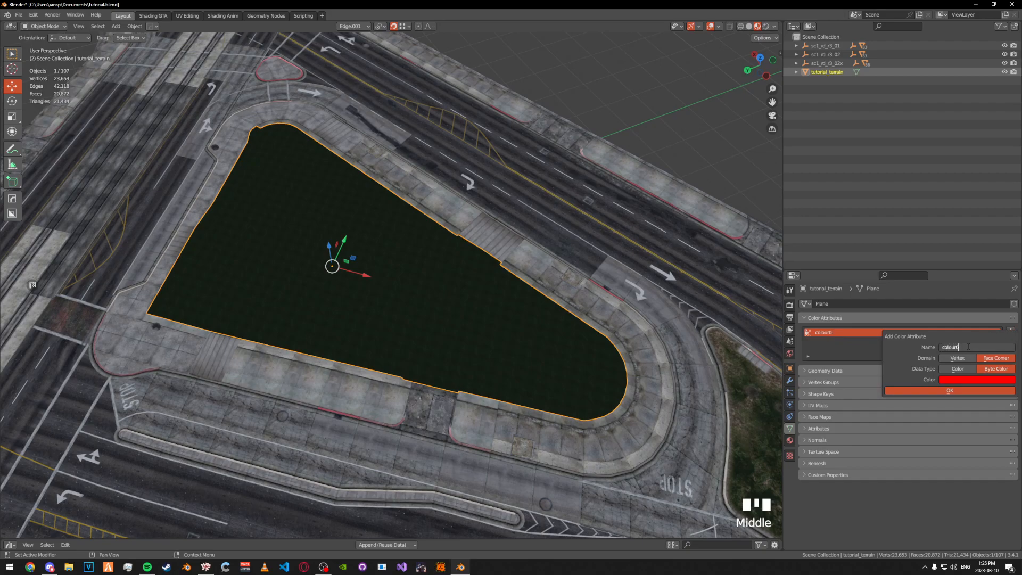
click(971, 381)
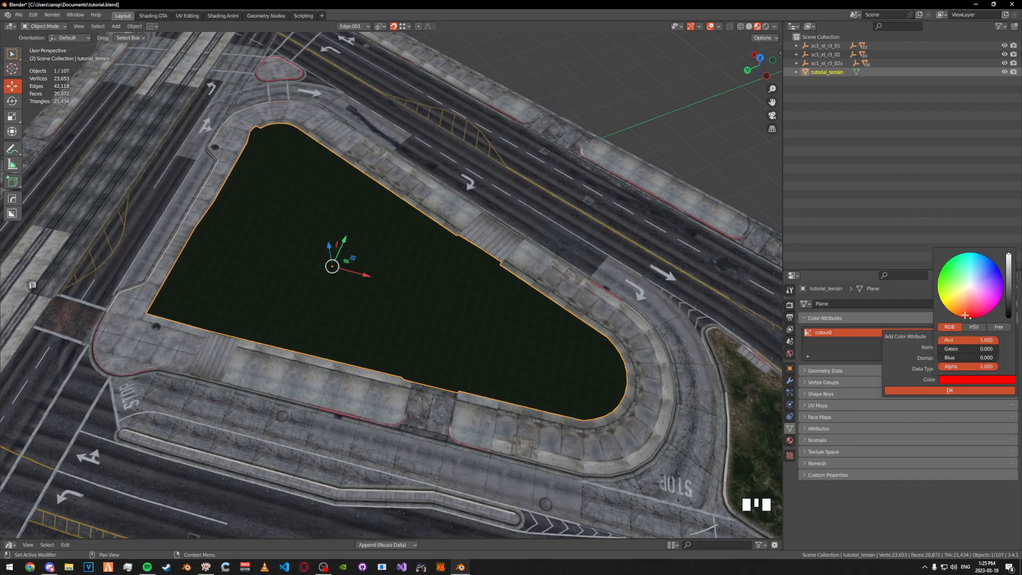
drag(951, 282, 918, 262)
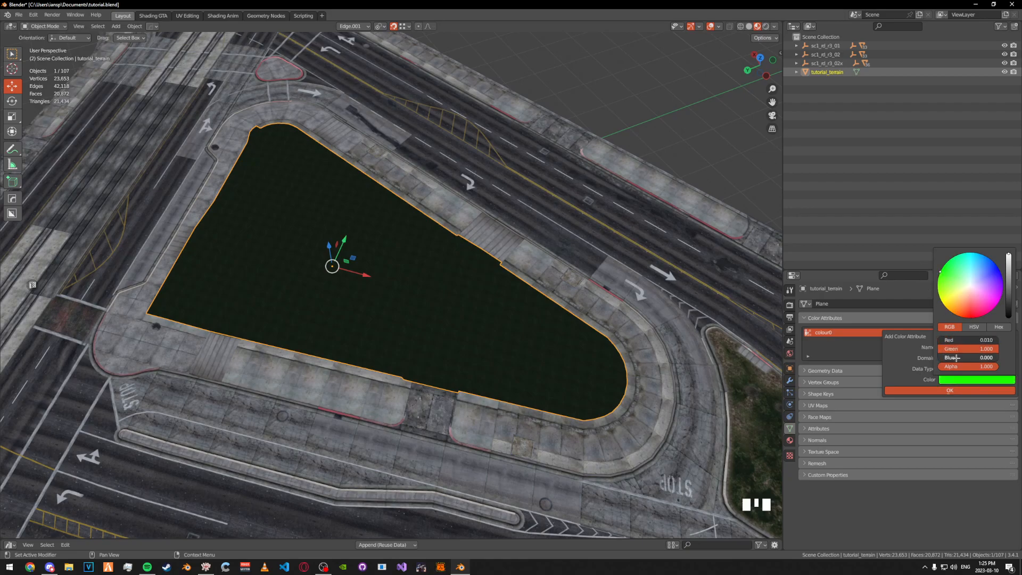
click(954, 377)
click(952, 390)
- Select the neighbouring grass island for comparison with the terrain and make its colour1 attribute active
middle_drag(577, 285, 444, 287)
scroll(504, 274, up, 6)
scroll(501, 273, up, 10)
scroll(504, 269, down, 10)
scroll(436, 266, up, 4)
middle_drag(383, 273, 447, 272)
shift+middle_drag(447, 272, 383, 267)
click(233, 225)
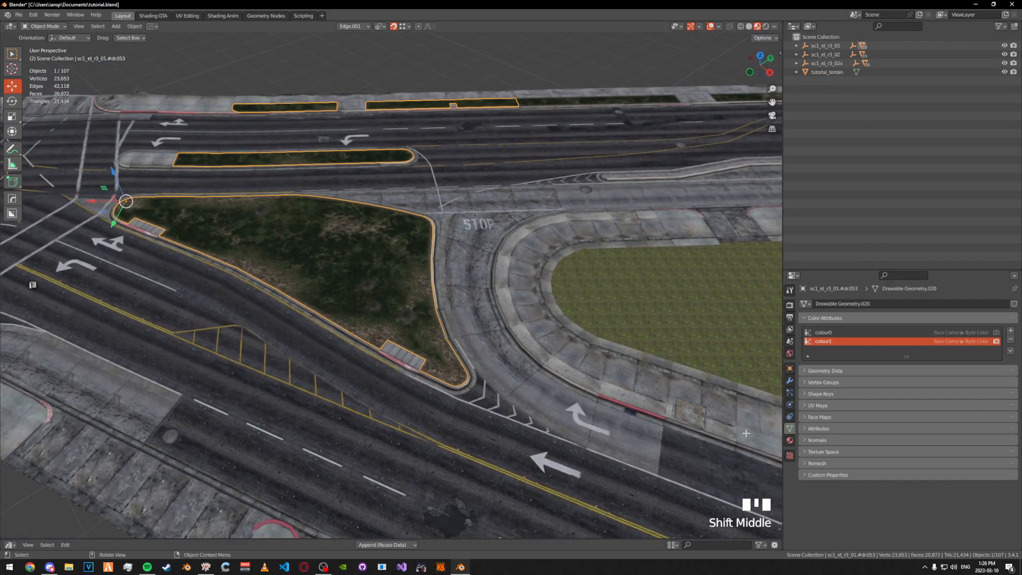
click(855, 340)
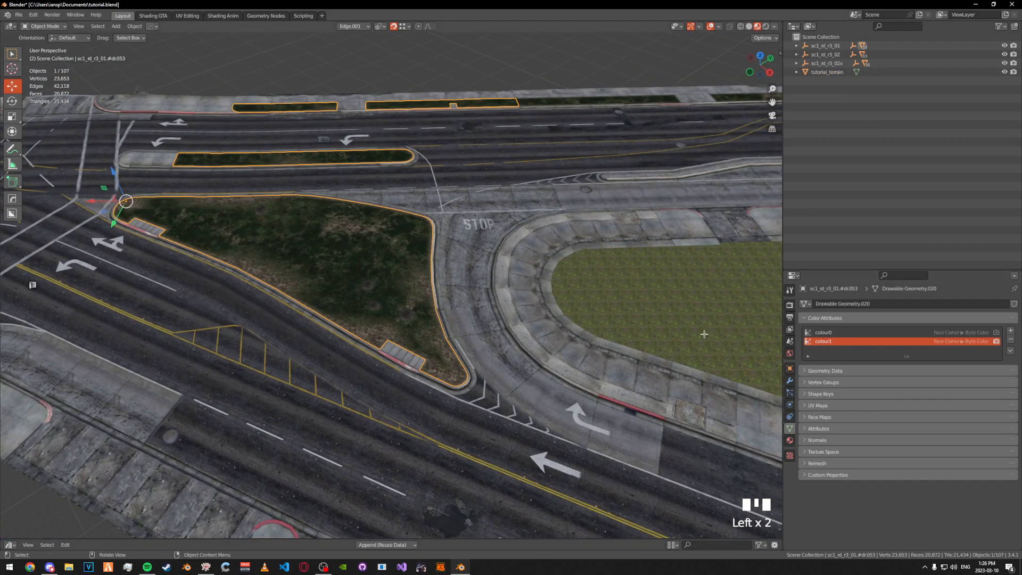
- Examine the neighbouring grass island's vertex colours in Vertex Paint mode with Solid shading, and return to Object Mode
click(63, 27)
click(45, 66)
key(z)
shift+middle_drag(367, 197, 361, 247)
scroll(381, 256, down, 3)
mouse_move(421, 223)
middle_down()
mouse_move(282, 197)
mouse_move(596, 249)
mouse_move(421, 223)
middle_up()
click(60, 27)
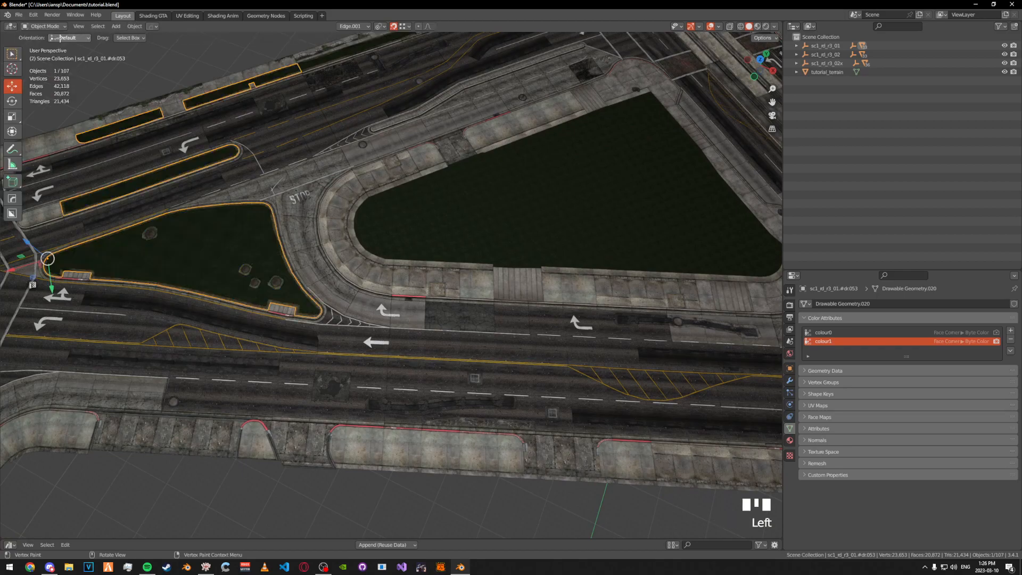
click(56, 37)
- Replace the terrain's colour1 attribute with a new face-corner byte color attribute of the same name in blue
shift+middle_drag(431, 179, 290, 178)
click(373, 192)
key(z)
shift+middle_drag(403, 253, 723, 304)
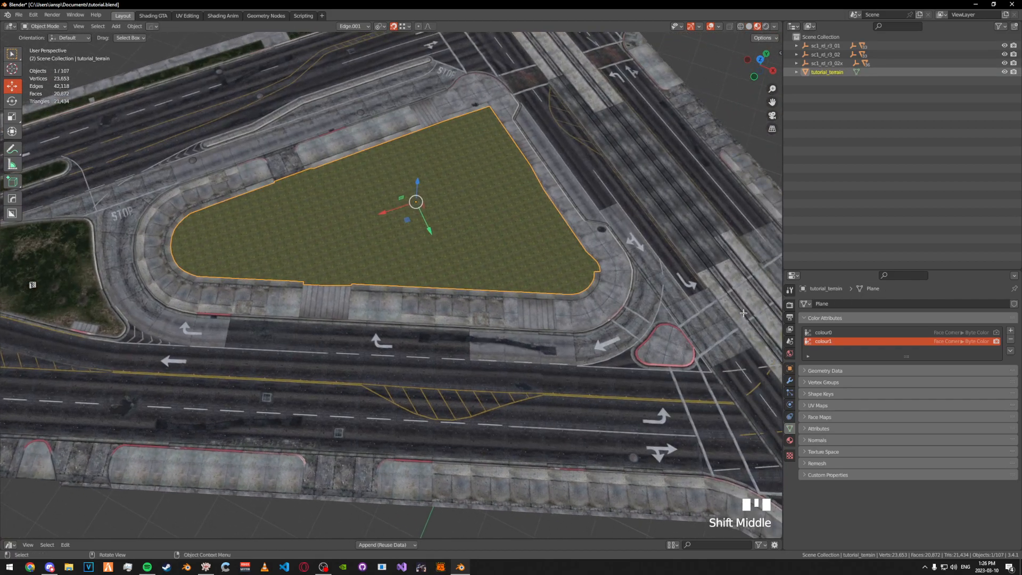
click(1010, 339)
click(1011, 331)
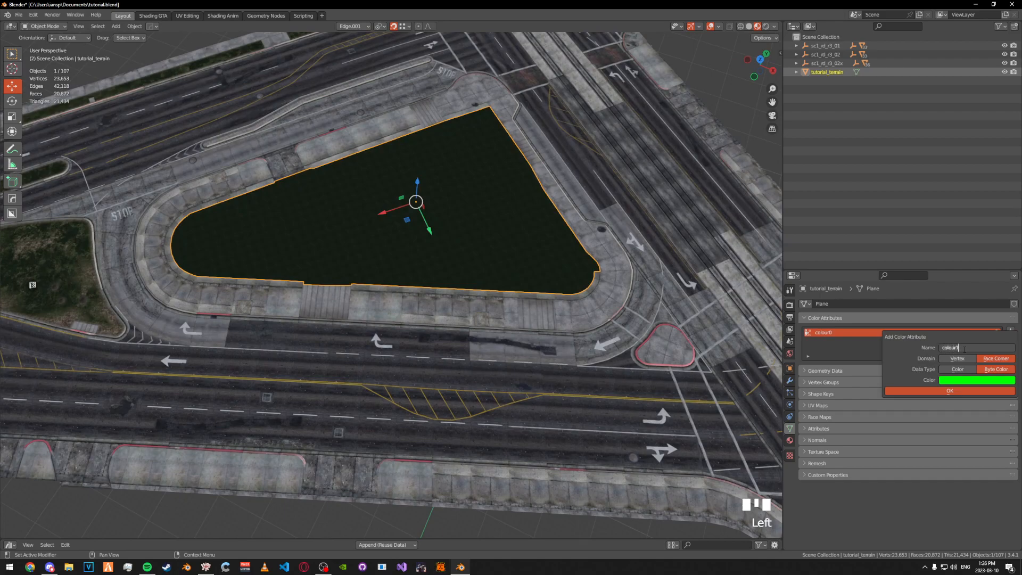
click(960, 379)
click(959, 379)
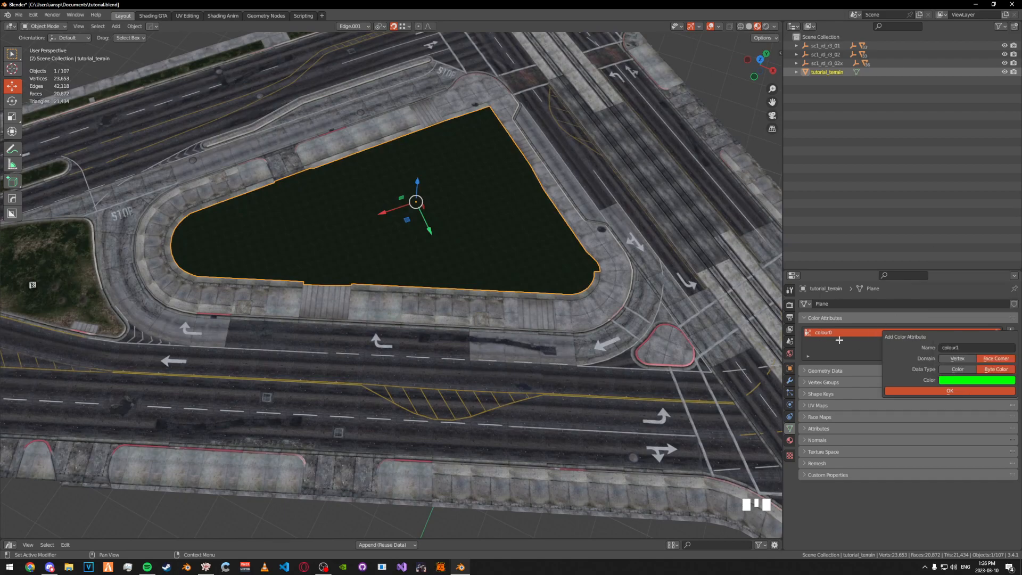
click(948, 378)
drag(984, 269, 1006, 250)
click(950, 391)
- Examine the terrain's grass texture up close and from several angles against the surrounding sidewalk
shift+middle_drag(381, 243, 441, 306)
scroll(502, 281, up, 7)
shift+middle_drag(502, 280, 361, 224)
scroll(505, 251, down, 7)
scroll(472, 168, up, 8)
middle_drag(362, 223, 289, 236)
middle_drag(386, 197, 401, 239)
alt+scroll(484, 217, down, 2)
shift+scroll(490, 327, down, 5)
scroll(490, 328, down, 3)
middle_drag(361, 126, 403, 175)
scroll(403, 175, down, 4)
middle_drag(529, 231, 410, 201)
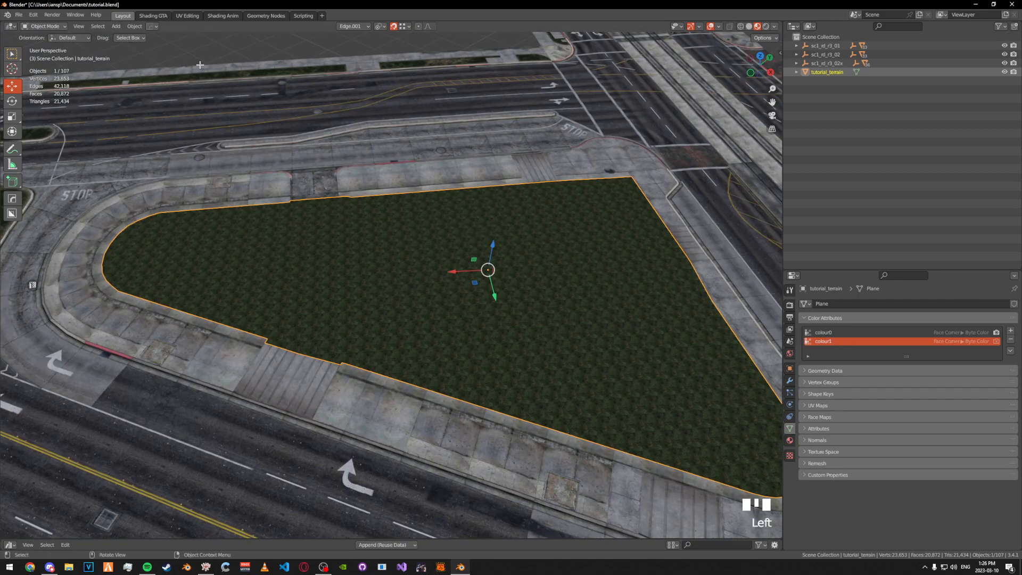
- Switch the terrain to Vertex Paint mode in Solid shading and set the brush to green at 0.720 strength
click(57, 25)
click(47, 65)
key(z)
click(101, 39)
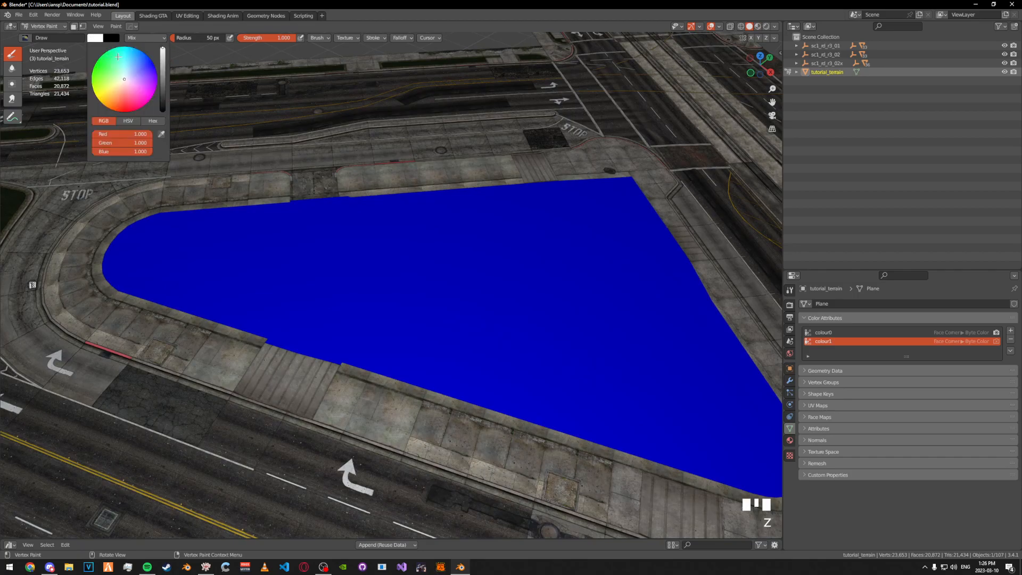
drag(125, 73, 65, 59)
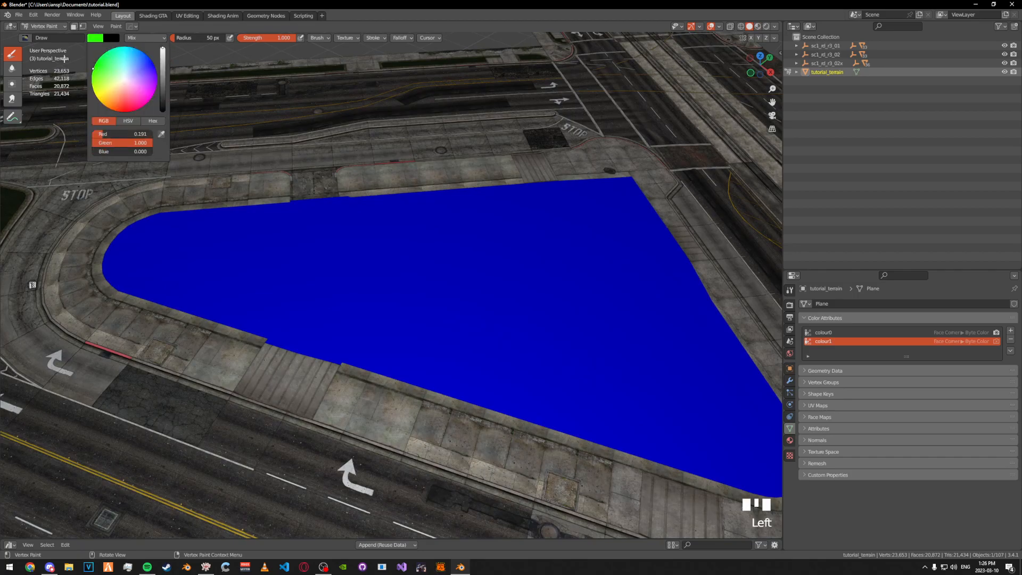
middle_drag(76, 126, 231, 116)
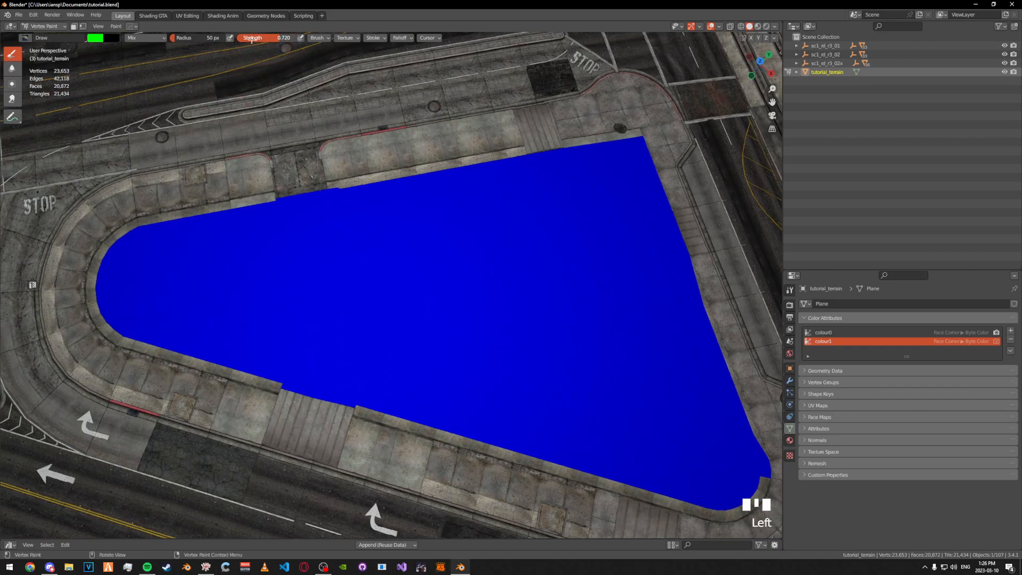
- Try painting scattered green strokes across the terrain's colour1 attribute with a 71 px brush, and view them in Material Preview
mouse_move(264, 250)
mouse_down()
mouse_move(273, 322)
mouse_move(665, 309)
mouse_up()
key(ctrl+z)
drag(188, 218, 324, 384)
drag(484, 173, 511, 363)
mouse_move(636, 294)
mouse_down()
mouse_move(559, 402)
mouse_move(682, 492)
mouse_up()
drag(527, 218, 654, 170)
drag(577, 234, 561, 296)
key(z)
click(361, 256)
middle_drag(361, 256, 390, 218)
drag(445, 248, 454, 357)
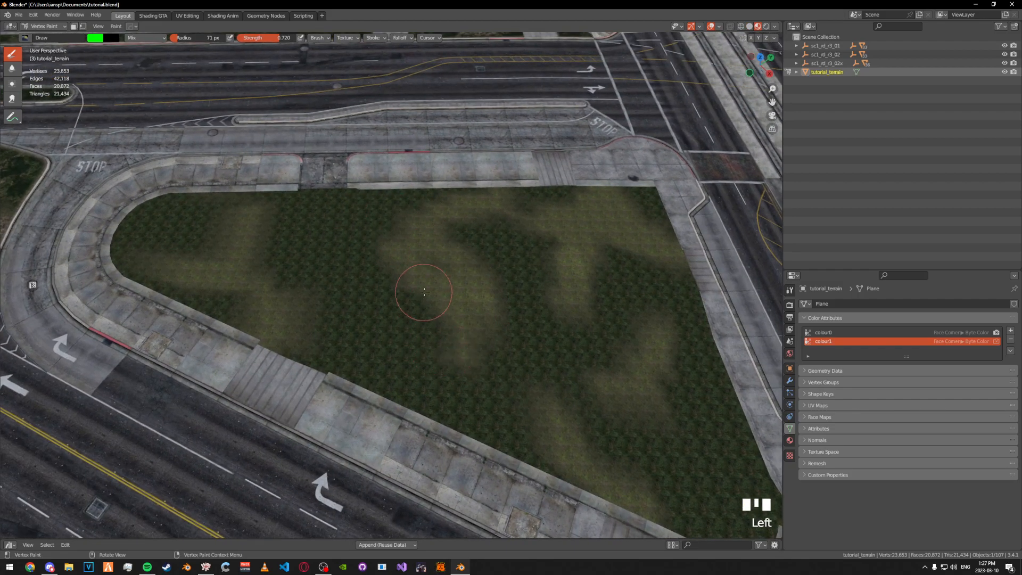
drag(401, 311, 461, 377)
- Undo the green strokes painted on the terrain
key(ctrl+z)
key(ctrl+z)
key(ctrl+z)
key(ctrl+z)
key(ctrl+z)
key(ctrl+z)
key(ctrl+z)
key(ctrl+z)
key(ctrl+z)
key(ctrl+z)
key(ctrl+z)
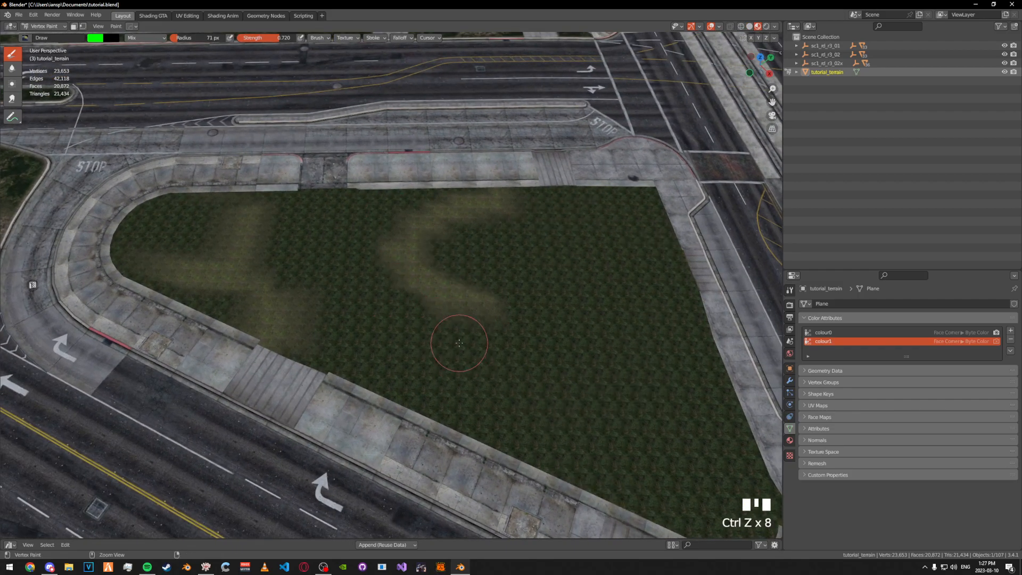
- Paint fainter, winding green patches across the whole terrain with the brush strength at 0.407
mouse_move(194, 226)
mouse_down()
mouse_move(224, 285)
mouse_move(326, 331)
mouse_up()
middle_drag(326, 330, 352, 371)
drag(336, 254, 459, 336)
key(ctrl+z)
drag(345, 239, 363, 334)
drag(397, 221, 514, 296)
drag(455, 280, 420, 293)
drag(423, 172, 470, 256)
mouse_move(501, 179)
mouse_down()
mouse_move(571, 247)
mouse_move(639, 261)
mouse_up()
mouse_move(658, 232)
mouse_down()
mouse_move(590, 259)
mouse_move(605, 239)
mouse_up()
drag(493, 101, 498, 158)
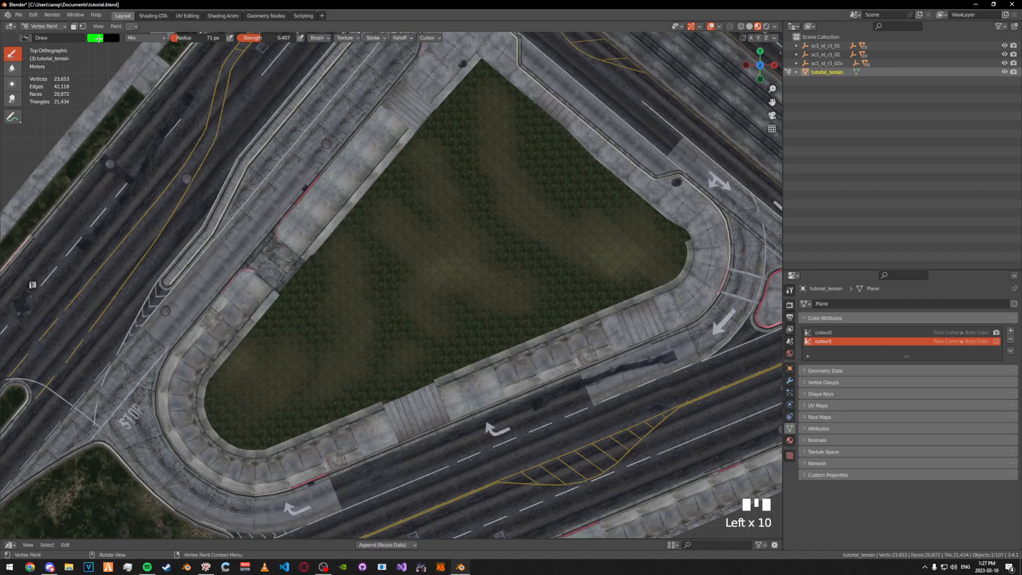
- Blend the patches with a slightly bluish green brush at 0.180 strength and save the file
click(96, 37)
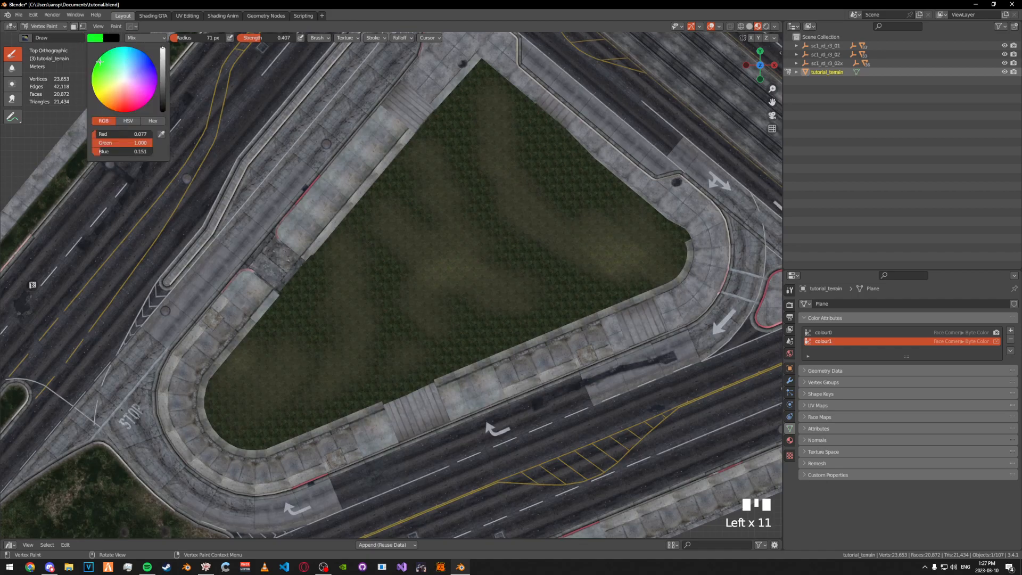
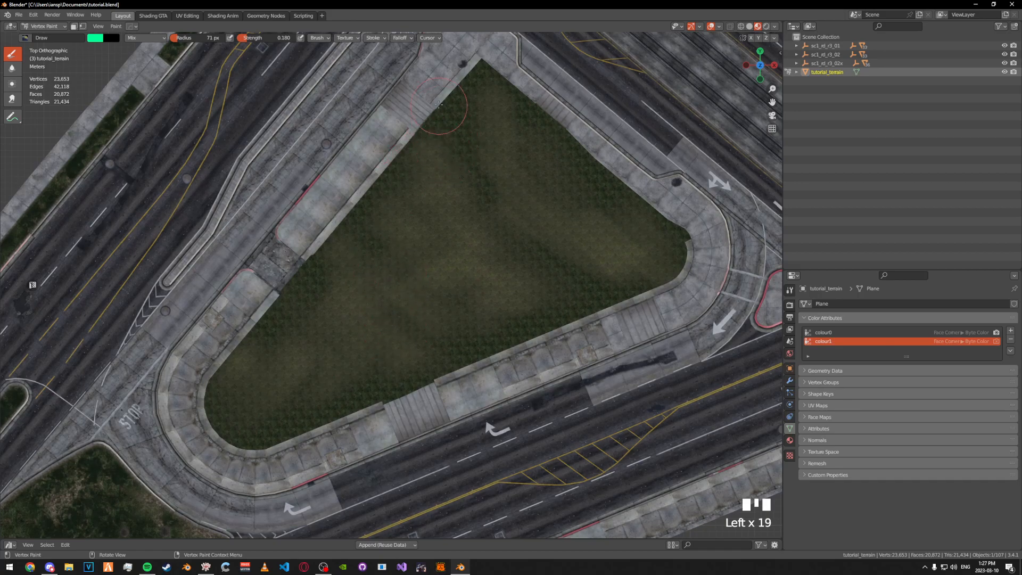
middle_drag(497, 294, 427, 264)
key(ctrl+s)
click(518, 345)
middle_drag(511, 326, 406, 294)
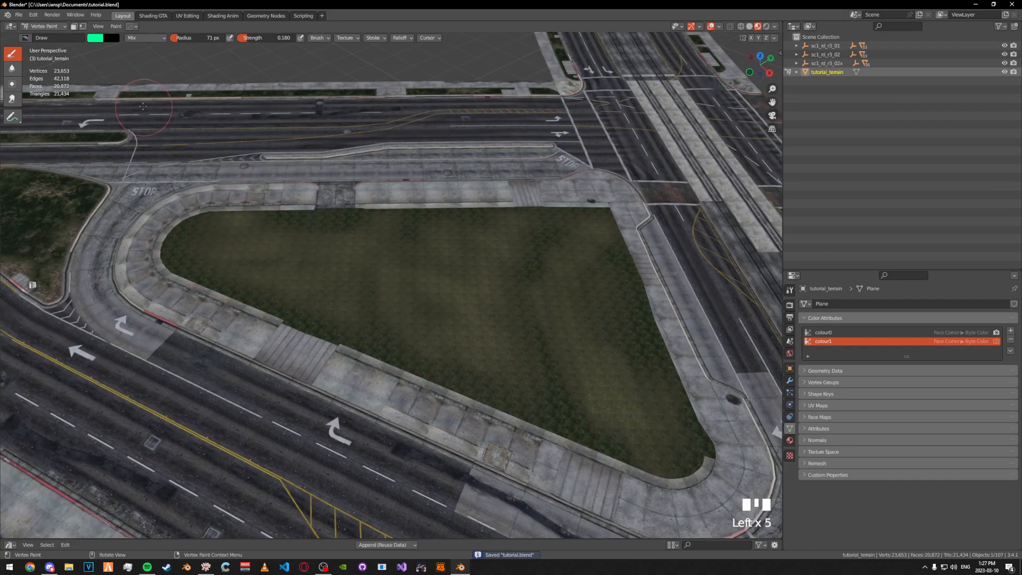
- Return to Object Mode, set the terrain's origin to its geometry and save the file
click(65, 29)
click(52, 38)
mouse_move(367, 234)
middle_down()
mouse_move(304, 194)
mouse_move(232, 201)
mouse_move(337, 225)
middle_up()
middle_drag(434, 253, 454, 258)
shift+scroll(455, 258, up, 1)
click(474, 316)
middle_drag(468, 310, 534, 292)
key(ctrl+s)
scroll(505, 296, up, 1)
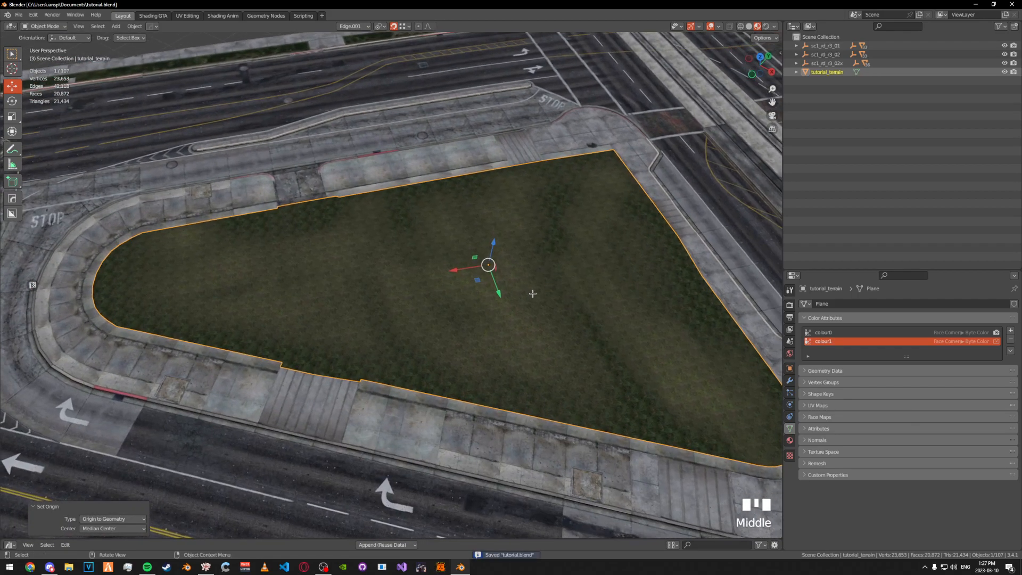
- Deselect the terrain and save the file again
middle_drag(543, 211, 599, 171)
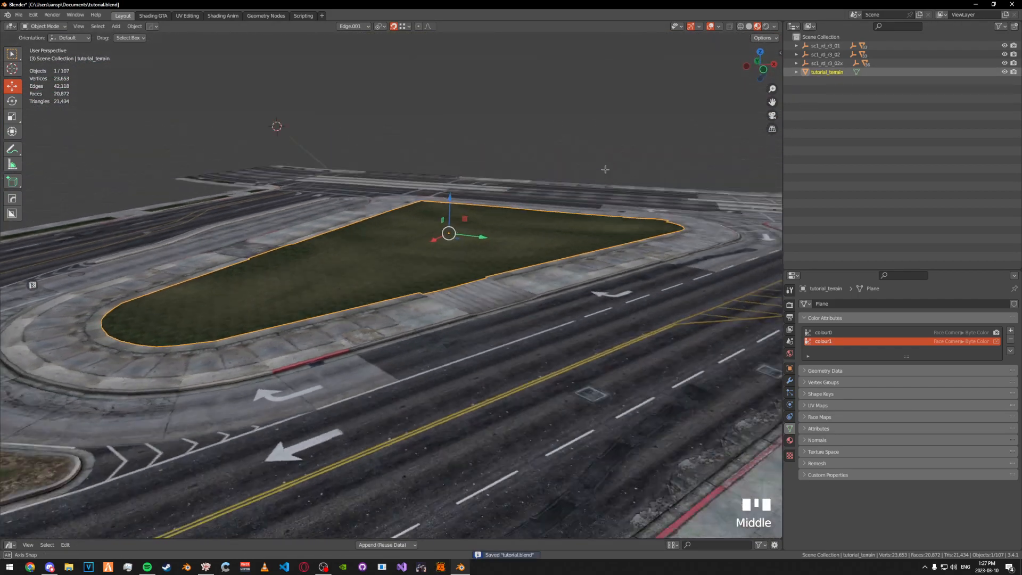
middle_drag(383, 200, 400, 217)
key(ctrl+s)
scroll(399, 217, down, 1)
click(440, 114)
middle_drag(436, 142, 557, 233)
key(ctrl+s)
scroll(442, 199, up, 2)
middle_drag(424, 330, 393, 277)
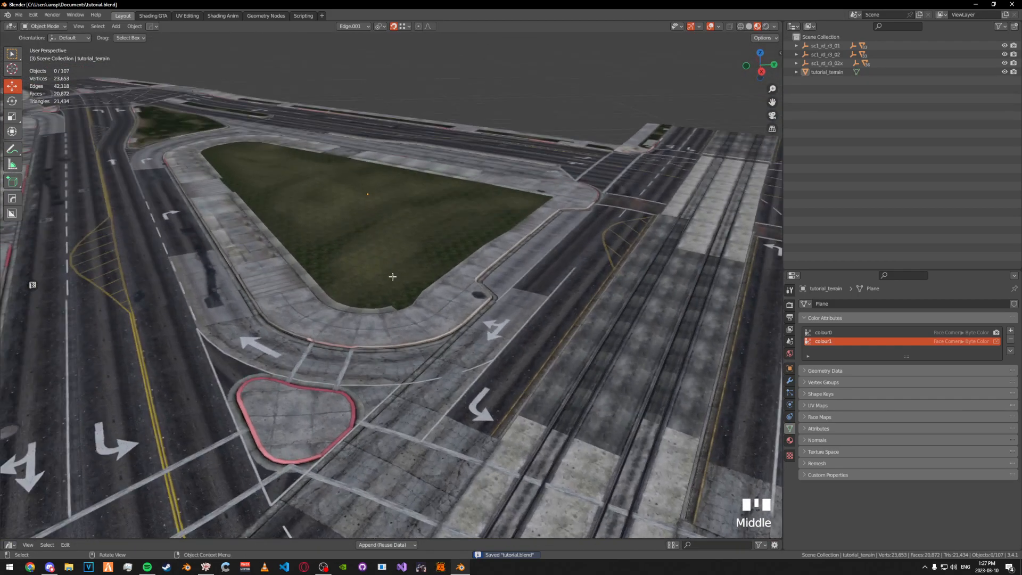
- Examine the painted grass terrain inside its sidewalk border from several angles
alt+middle_click(305, 197)
shift+middle_drag(305, 197, 404, 235)
scroll(429, 261, up, 8)
shift+middle_drag(404, 234, 429, 265)
scroll(438, 270, down, 2)
click(491, 294)
mouse_move(491, 294)
middle_down()
mouse_move(483, 280)
mouse_move(495, 274)
middle_up()
middle_drag(492, 274, 517, 255)
click(534, 153)
middle_drag(462, 219, 494, 214)
middle_drag(445, 239, 439, 262)
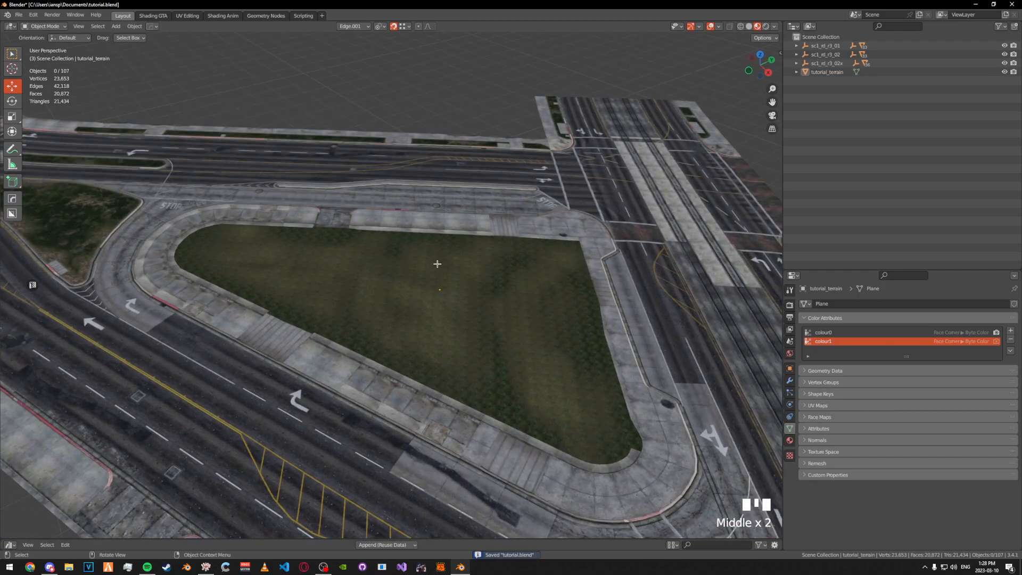
- Switch to CodeWalker, set the selection mode to Collision and pick a collision polygon on the building's roof
click(438, 262)
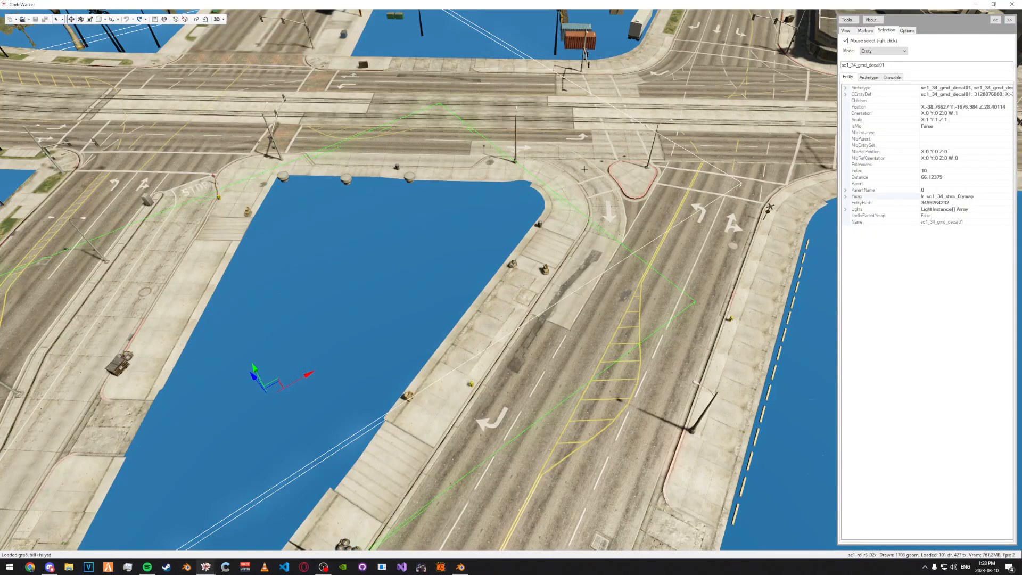
drag(578, 232, 512, 239)
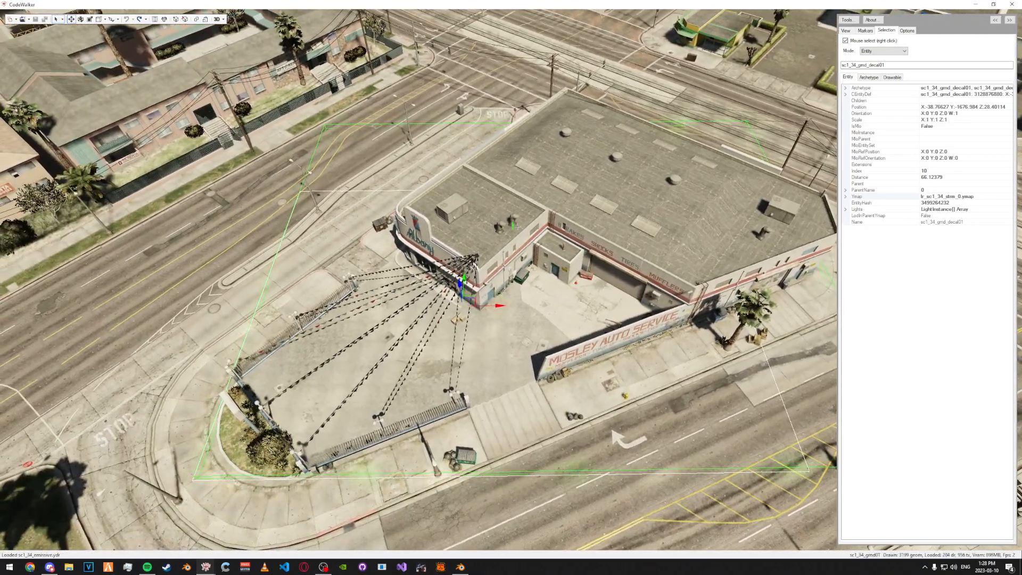
click(884, 51)
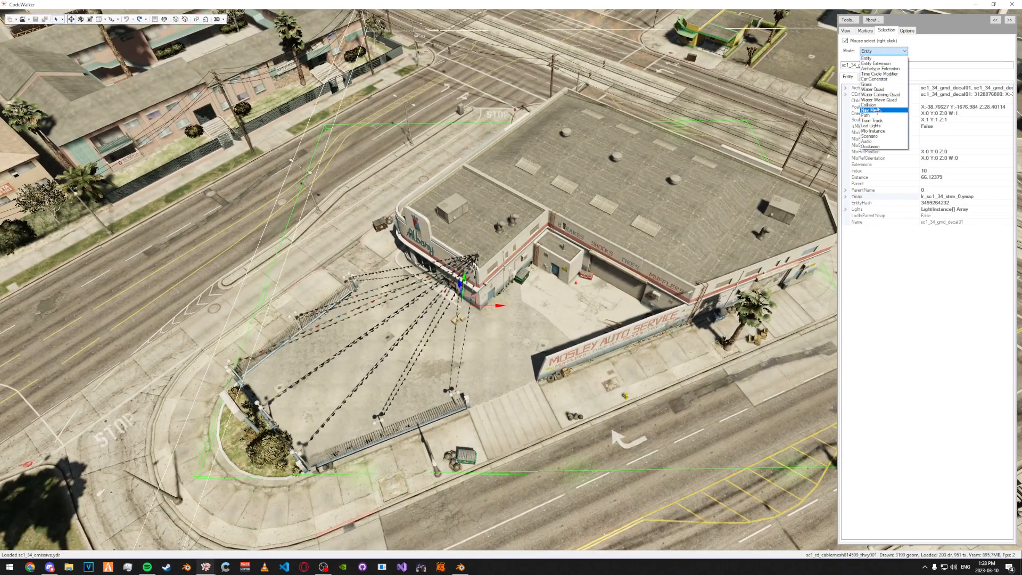
click(879, 110)
drag(463, 128, 535, 141)
key(w)
right_click(539, 140)
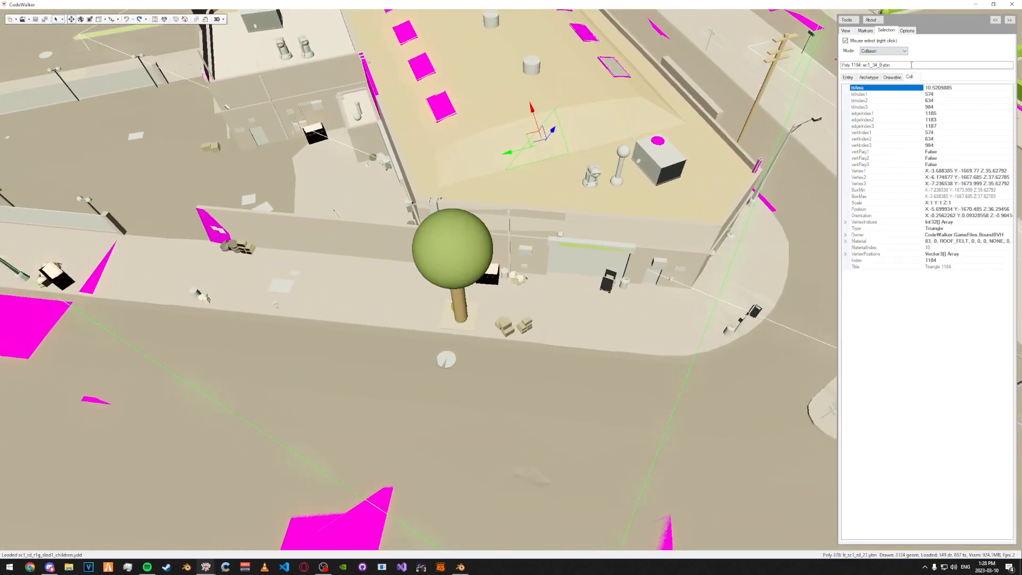
- Copy the picked collision file's name and search for sc1_34_0.ybn in the RPF Explorer
drag(876, 65, 864, 68)
key(alt+Tab)
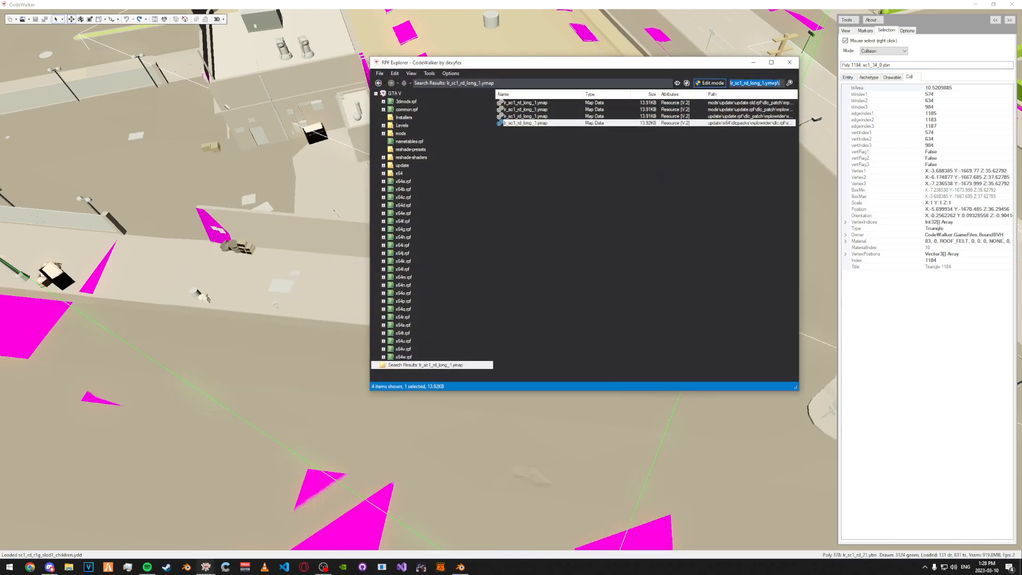
key(Return)
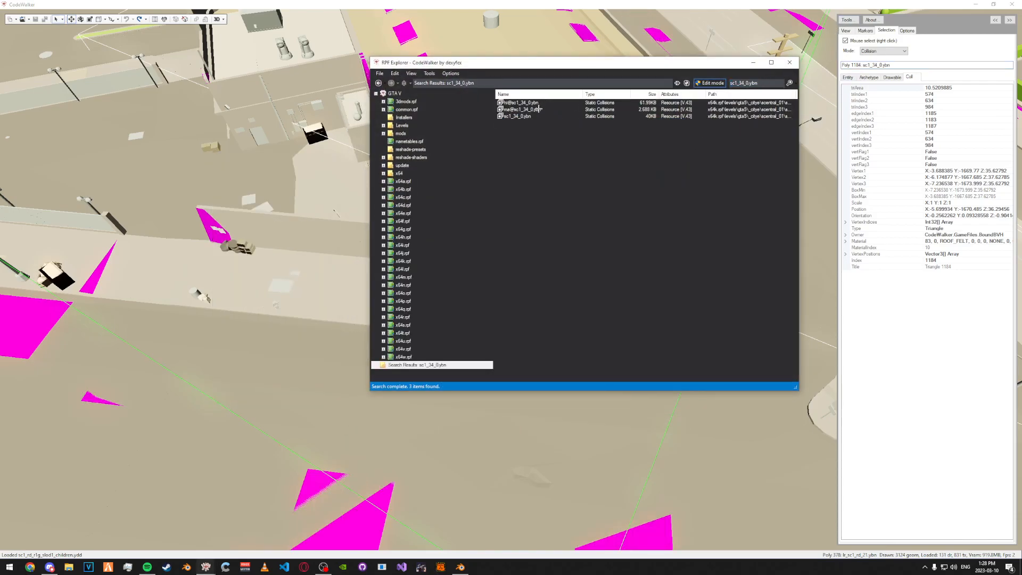
click(533, 115)
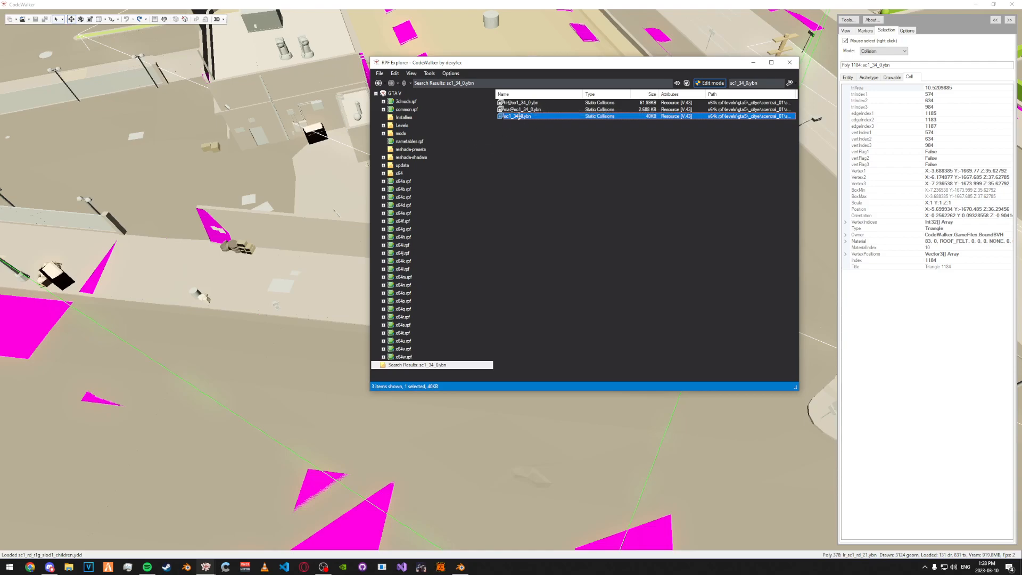
ctrl+click(520, 102)
right_click(521, 102)
click(535, 128)
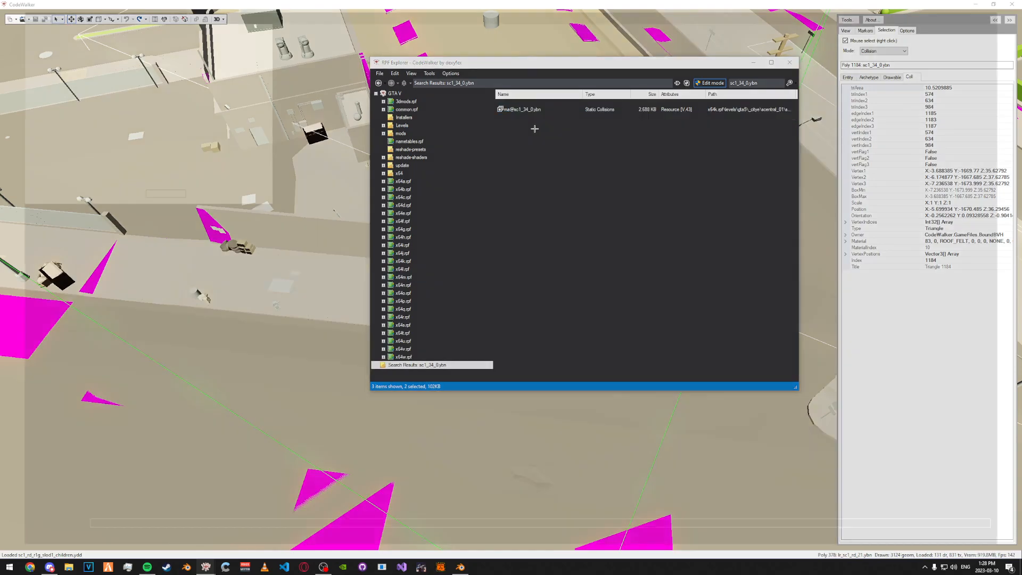
click(950, 545)
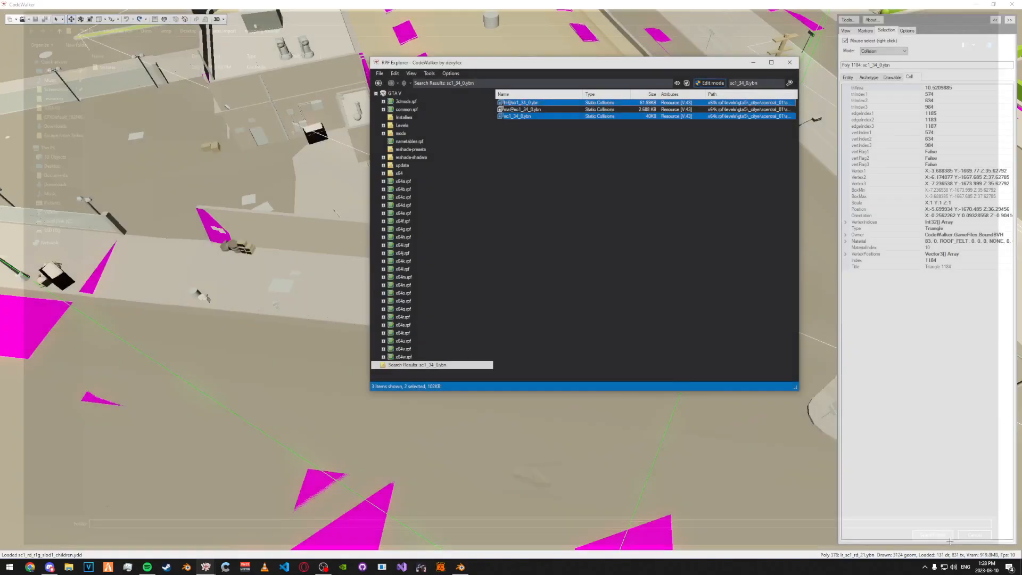
click(532, 109)
right_click(533, 110)
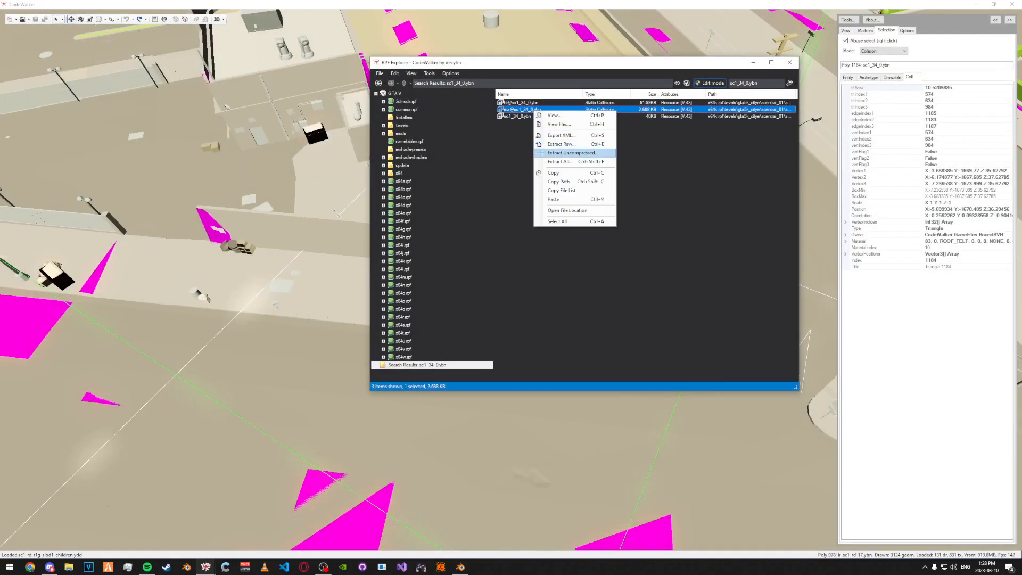
click(561, 135)
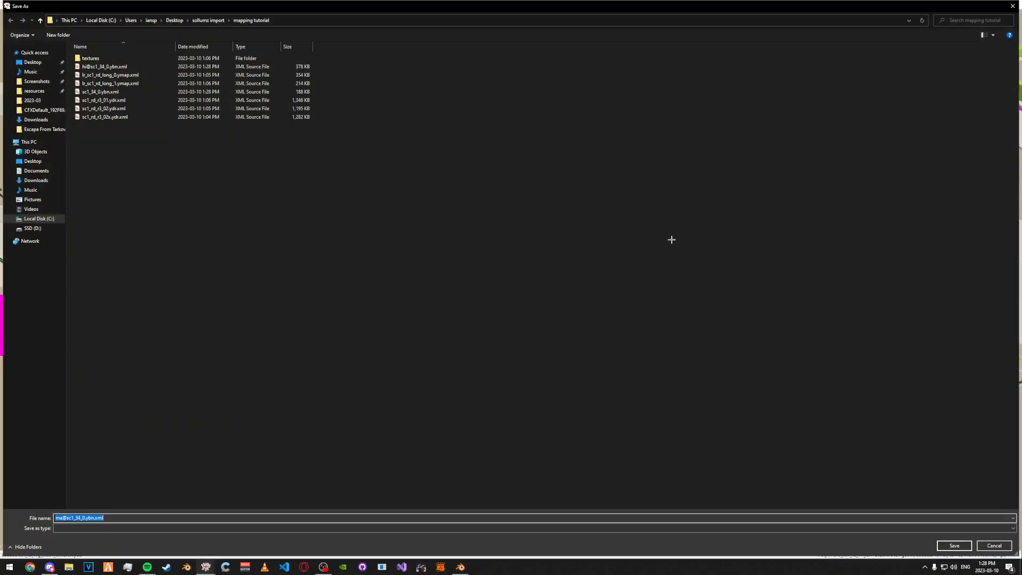
click(945, 545)
- Switch to Blender and import sc1_34_0.ybn.xml from the mapping tutorial folder with Sollumz's CodeWalker XML import
click(462, 567)
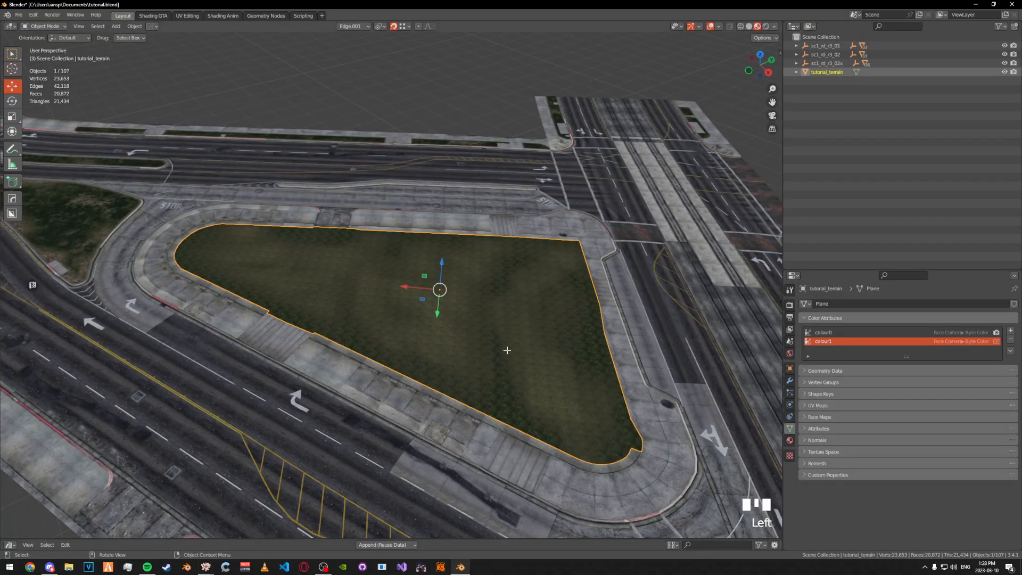
click(464, 129)
key(n)
click(777, 479)
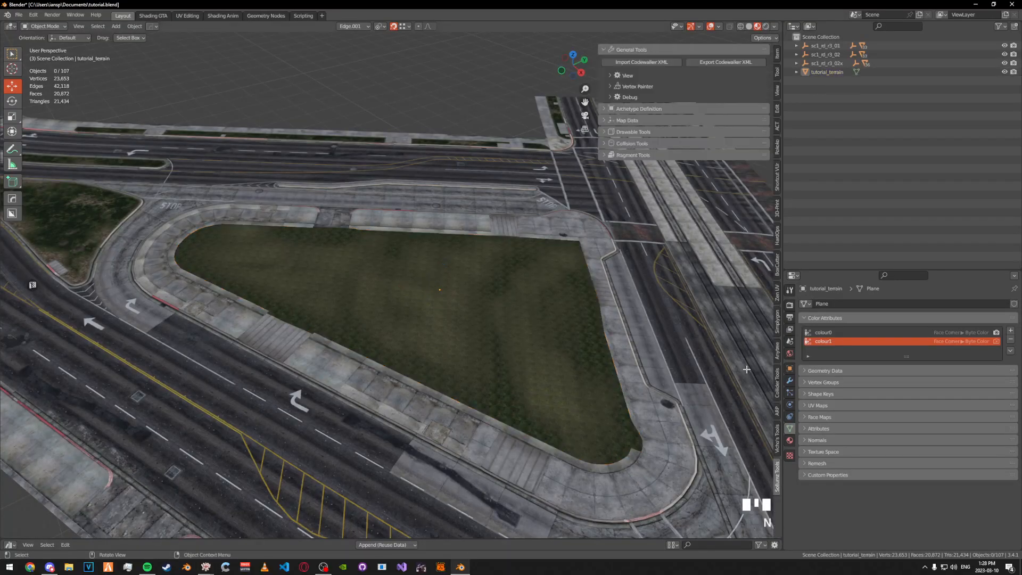
click(622, 62)
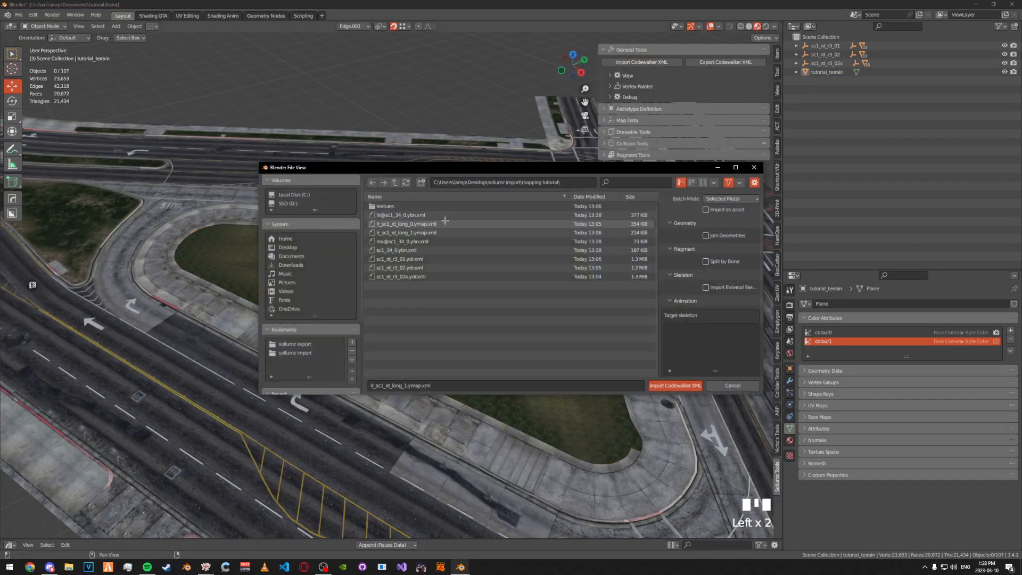
click(433, 250)
double_click(433, 249)
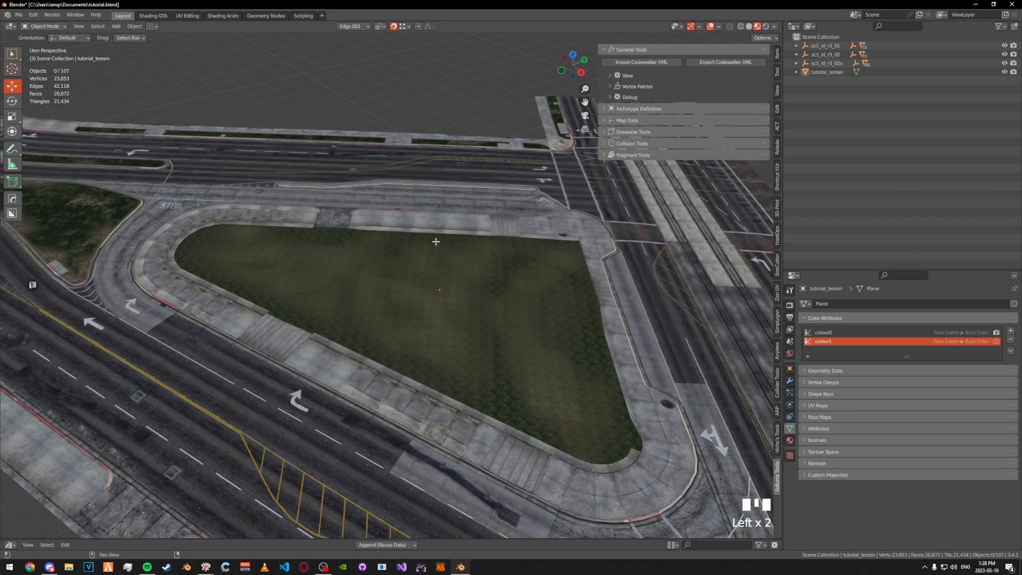
- Delete Bound GeometryBVH.001 together with all its children from the sc1_34_0 collision
middle_drag(434, 248, 506, 236)
key(n)
click(797, 45)
click(805, 62)
right_click(835, 67)
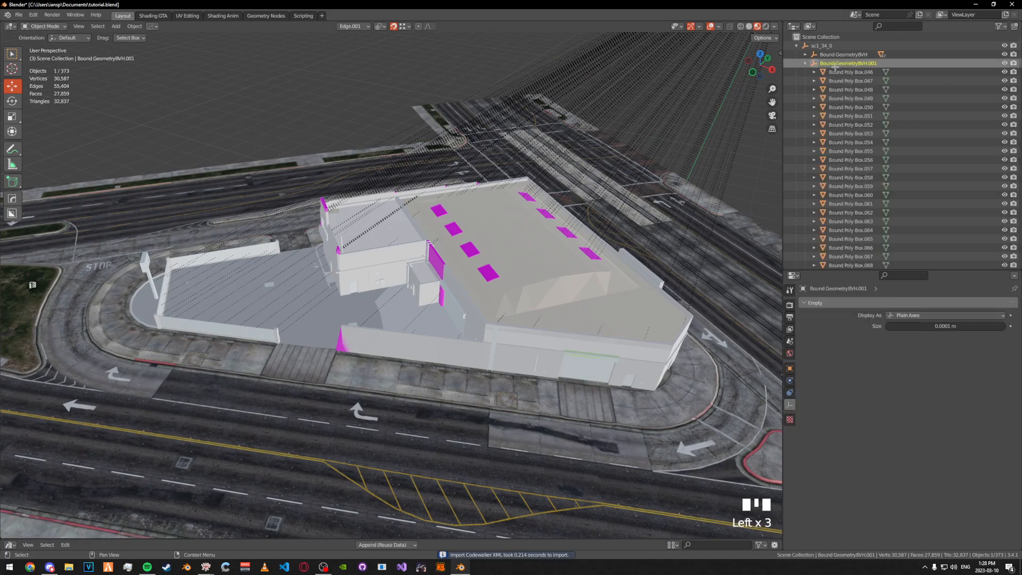
click(820, 89)
middle_drag(735, 99, 754, 91)
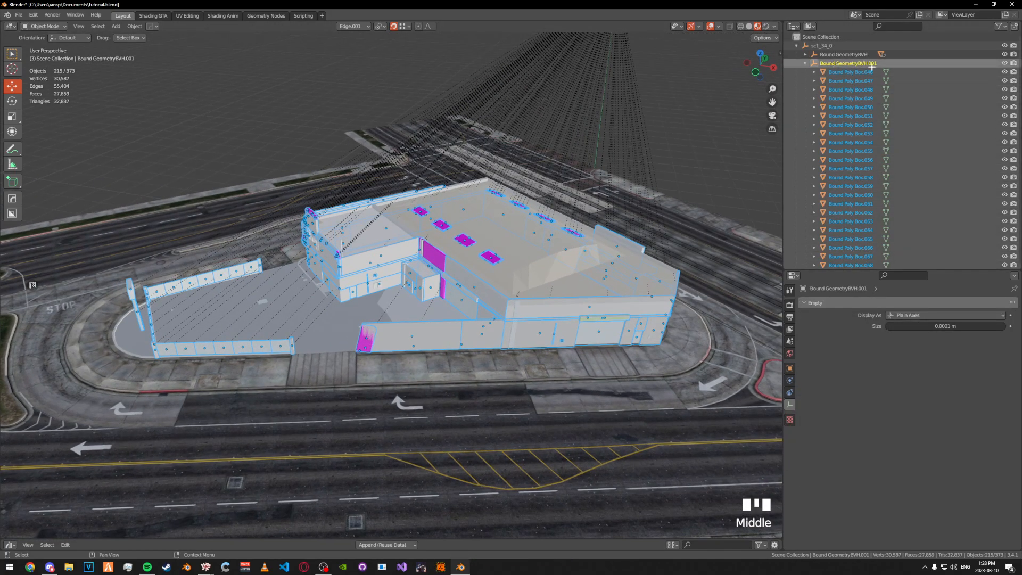
click(852, 64)
right_drag(851, 65, 830, 76)
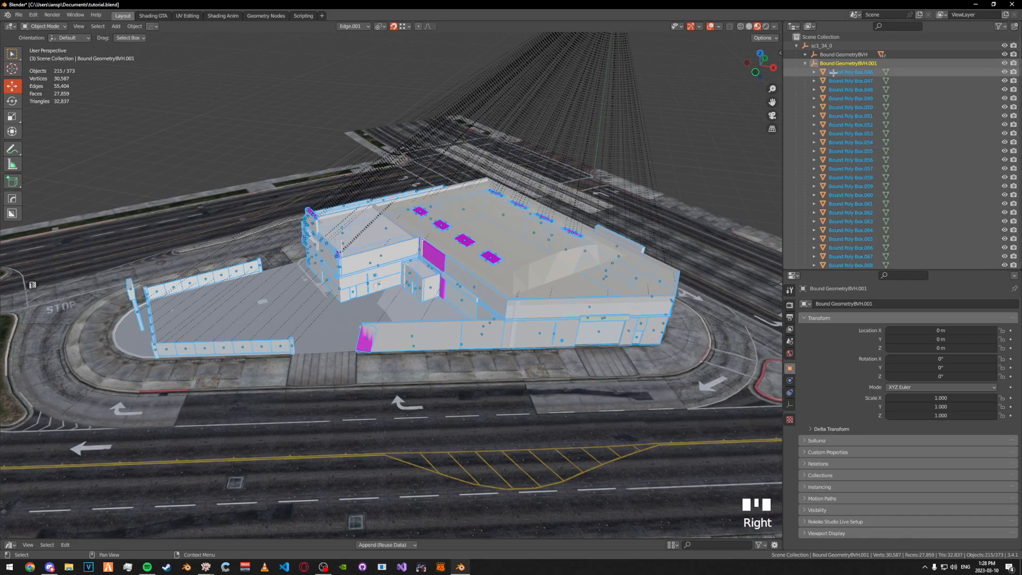
key(x)
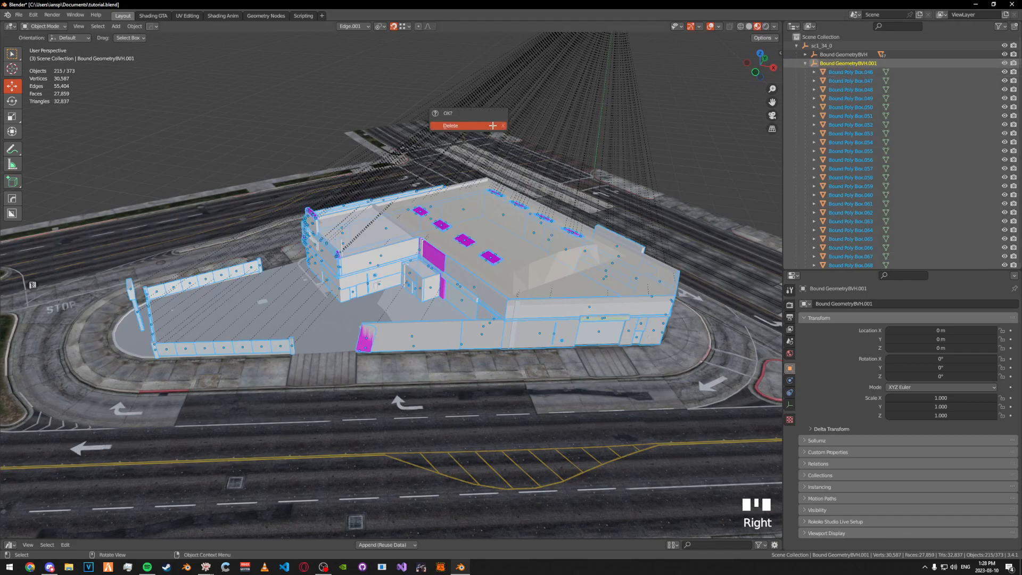
click(493, 125)
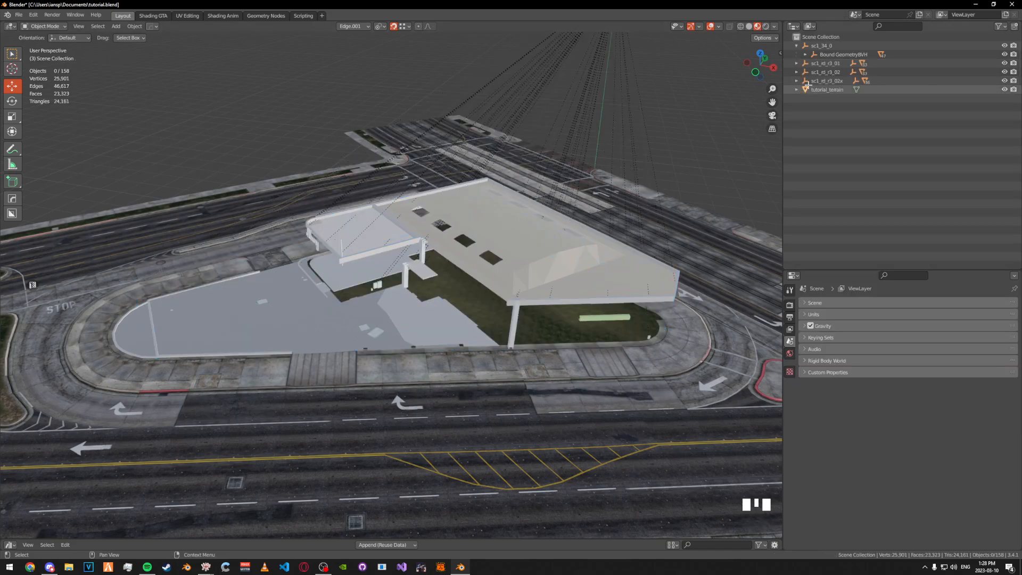
- Delete all Bound Poly Box objects under sc1_34_0's Bound GeometryBVH, keeping only the Bound Poly Mesh
click(841, 64)
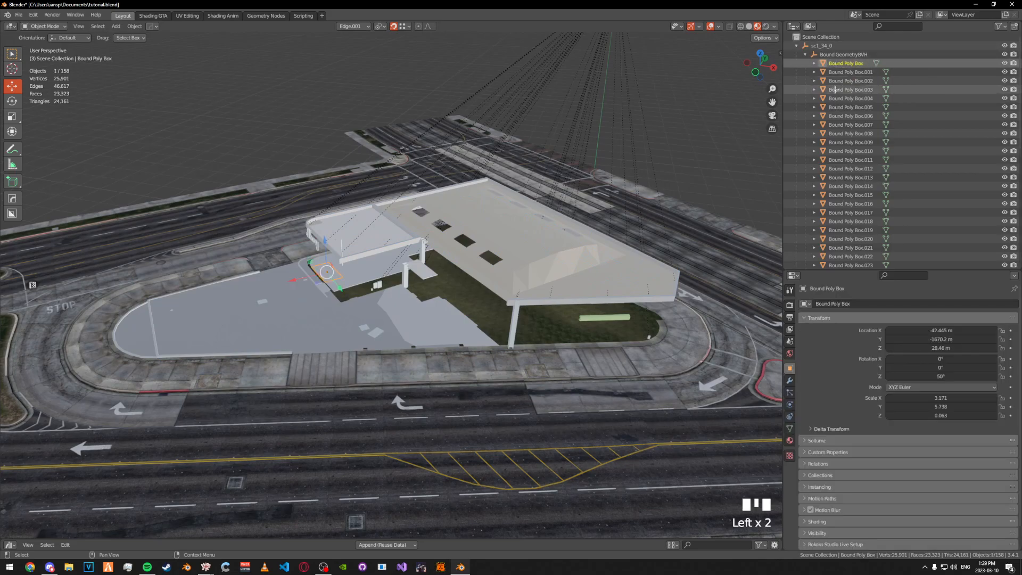
scroll(852, 159, down, 10)
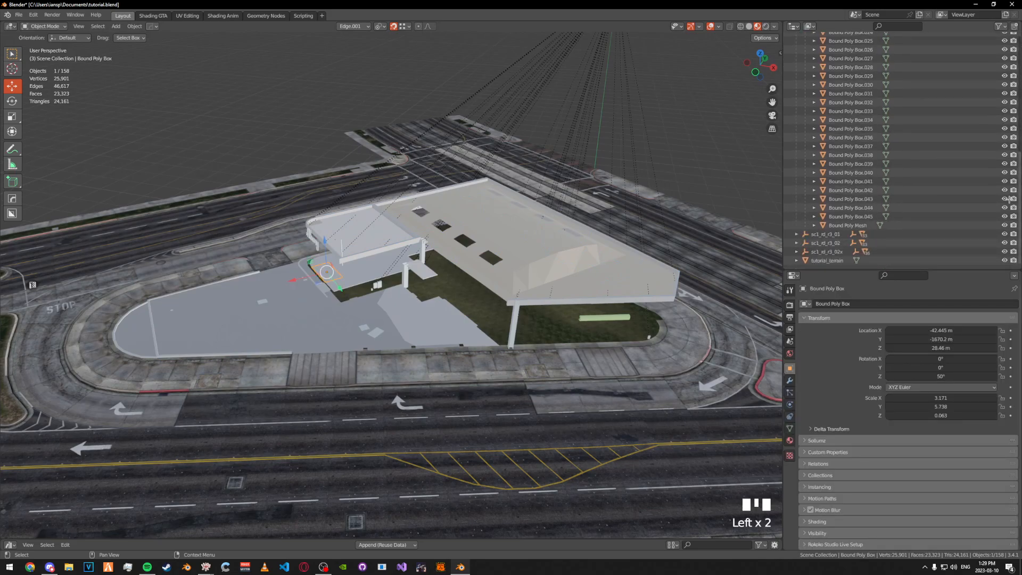
shift+click(851, 217)
right_drag(851, 214, 830, 190)
- Delete every face of sc1_34_0's Bound Poly Mesh except one triangle of the roof
click(814, 63)
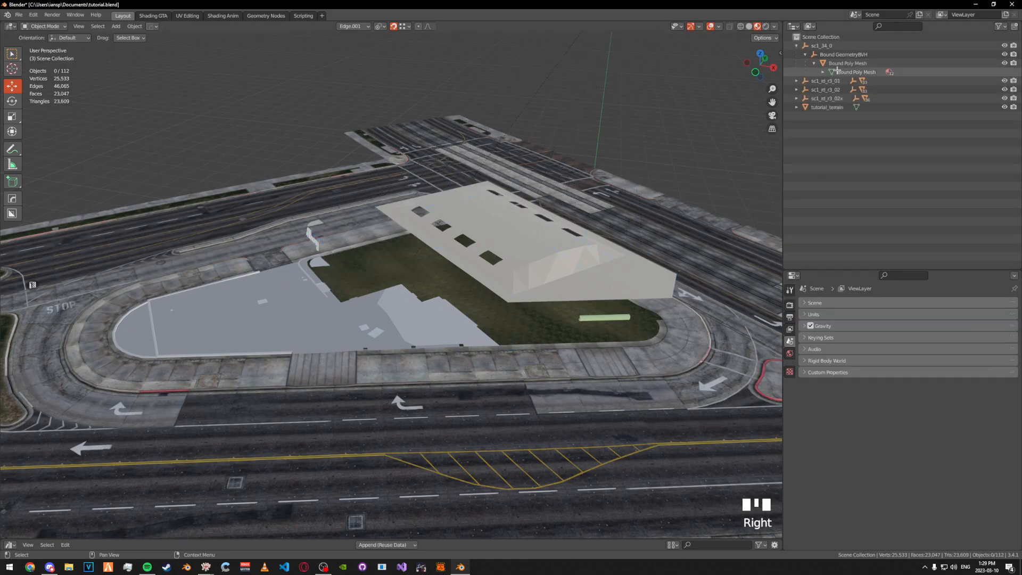
click(847, 63)
key(Tab)
click(595, 175)
middle_drag(559, 215, 552, 216)
click(544, 238)
key(a)
shift+right_click(544, 239)
shift+click(544, 239)
right_click(544, 243)
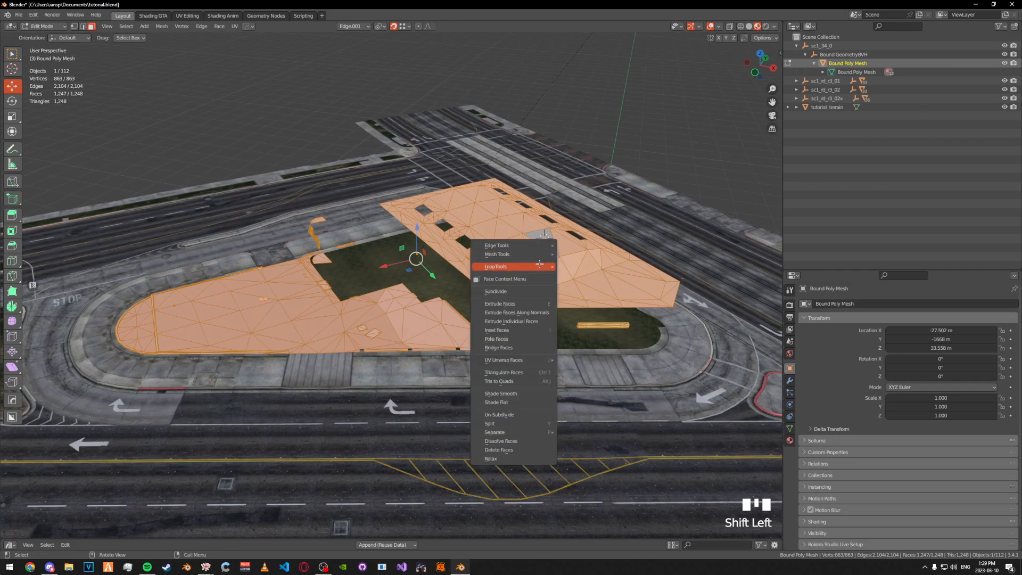
click(524, 452)
key(Tab)
click(546, 239)
- Move the remaining triangle of sc1_34_0's Bound Poly Mesh down along Z to below the ground
key(Tab)
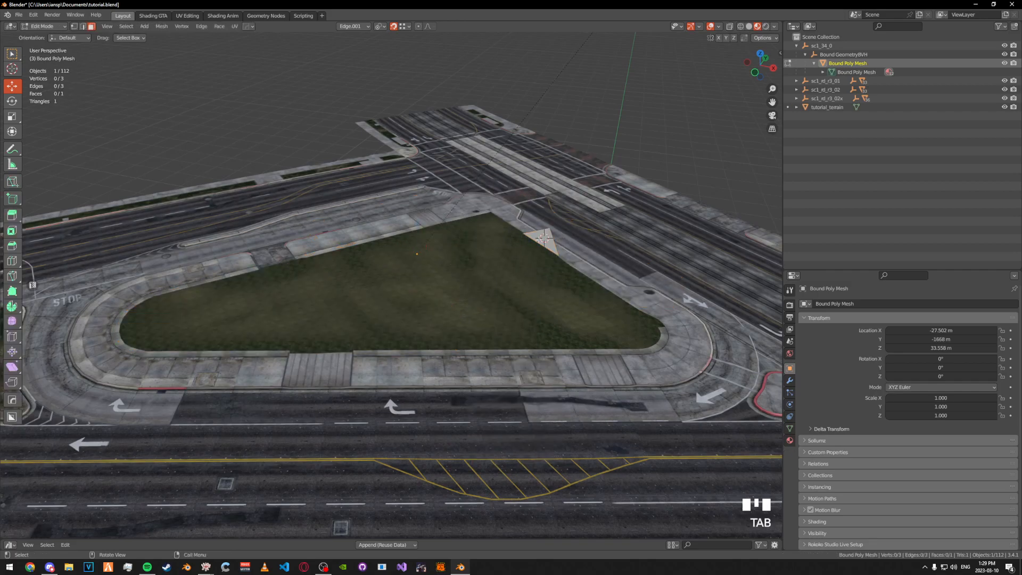
key(a)
key(g)
key(x)
right_click(508, 283)
key(g)
right_click(473, 326)
key(g)
key(z)
click(645, 131)
key(g)
key(z)
click(741, 203)
- Return to Object Mode, set the origin of sc1_34_0's Bound Poly Mesh to its geometry and save the file
key(Tab)
key(shift+s)
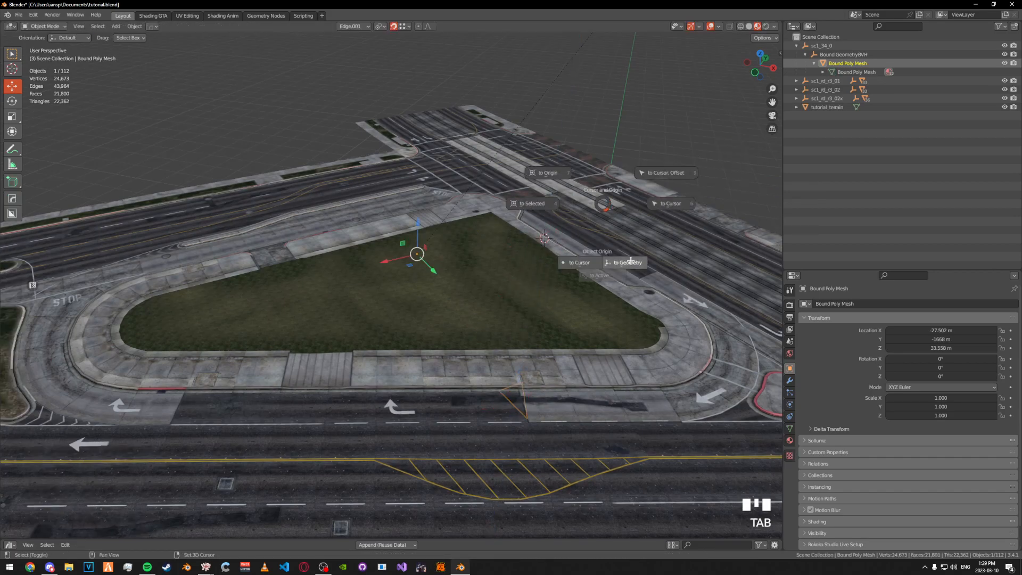
click(628, 261)
middle_drag(608, 229, 607, 244)
key(ctrl+s)
click(814, 64)
key(ctrl+z)
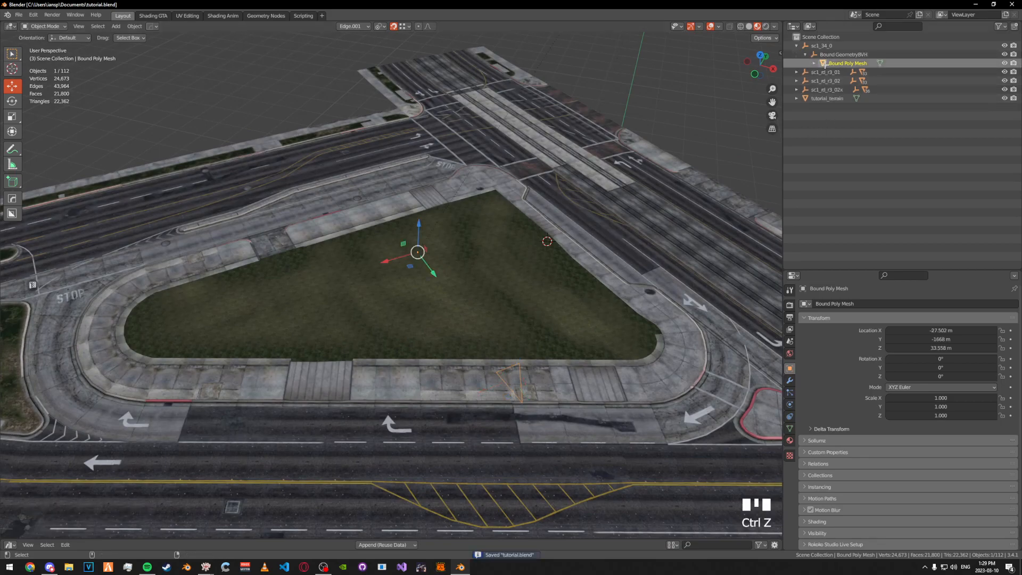
key(shift+s)
key(ctrl+s)
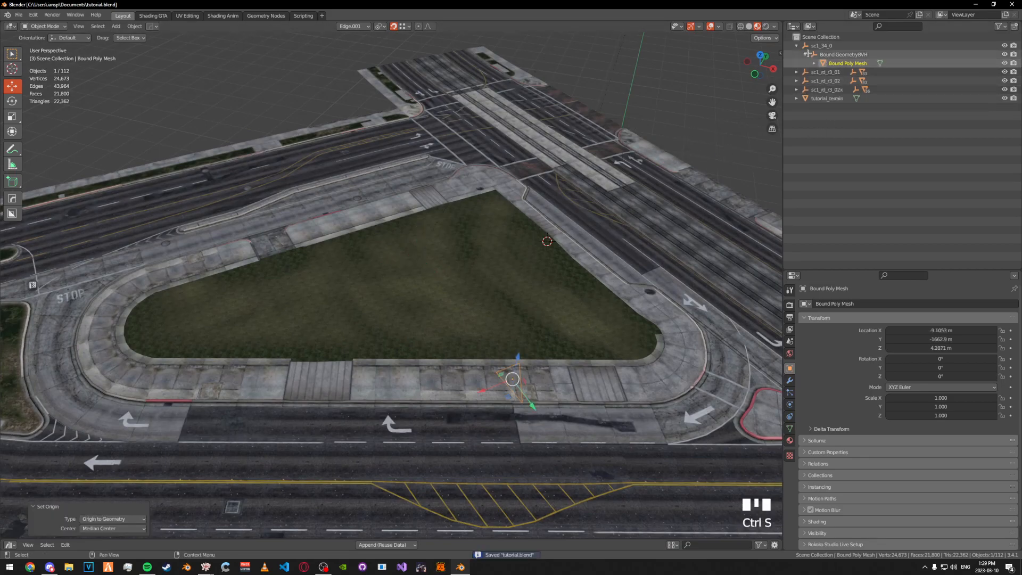
key(n)
click(639, 62)
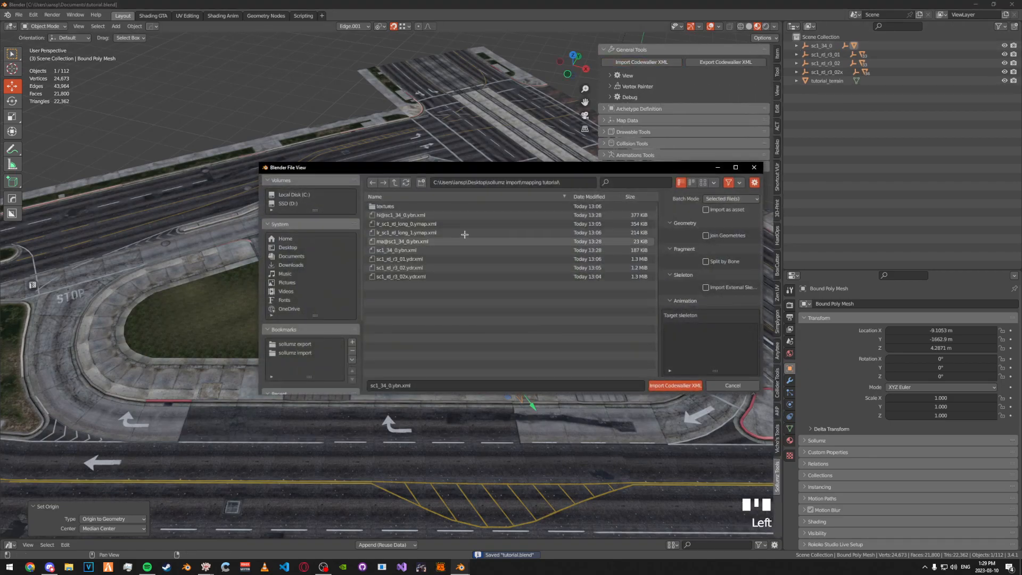
double_click(438, 215)
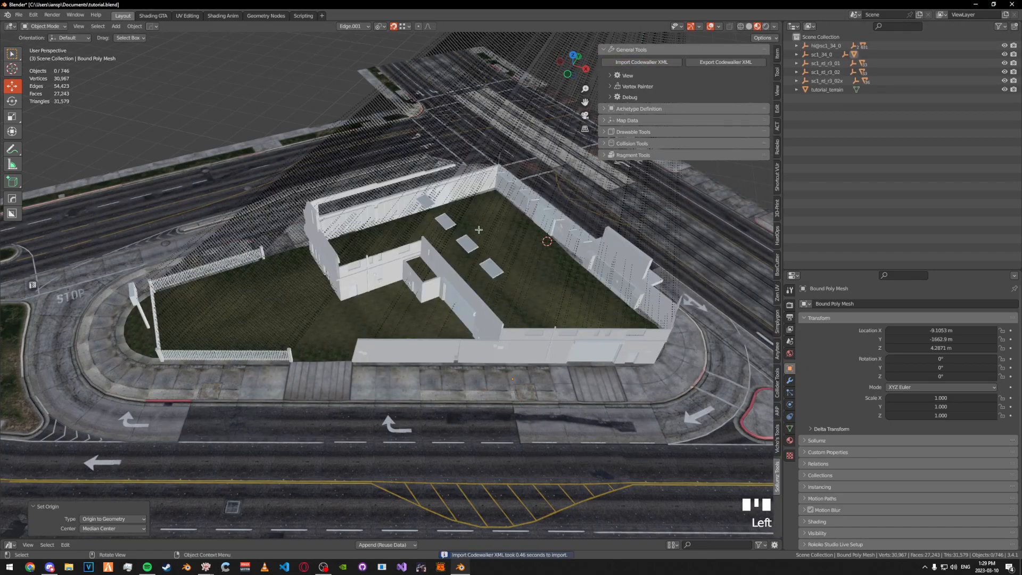
middle_drag(448, 239, 463, 234)
- Delete Bound GeometryBVH.001 with its whole hierarchy from hi@sc1_34_0, keeping Bound GeometryBVH.002
click(825, 64)
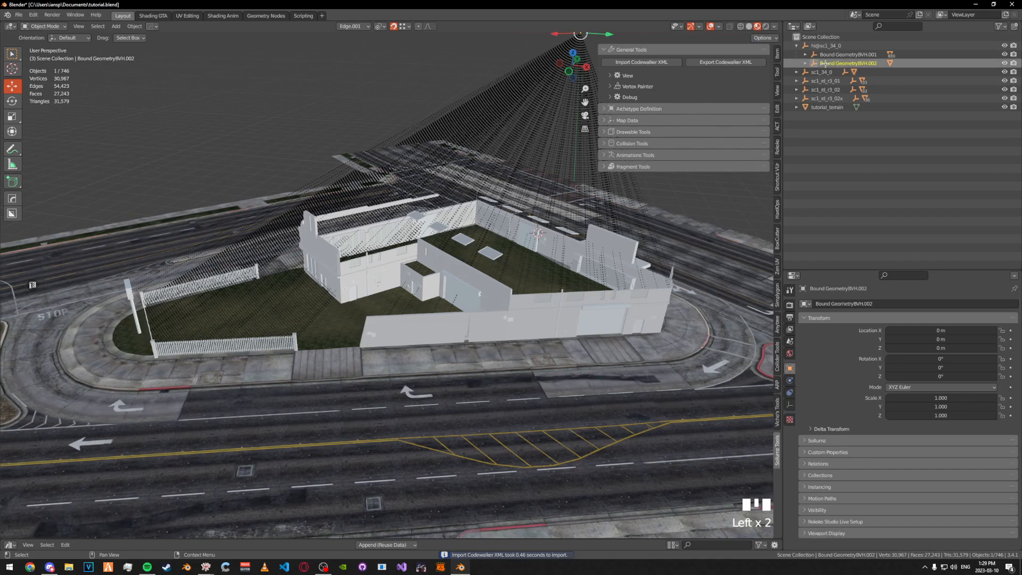
click(806, 54)
click(833, 56)
right_click(833, 55)
click(838, 60)
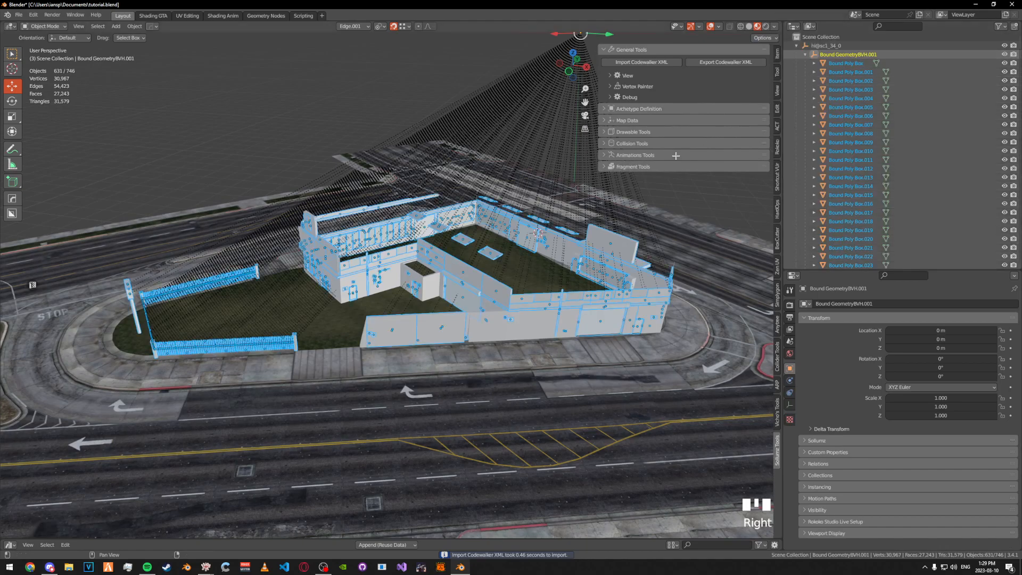
click(805, 55)
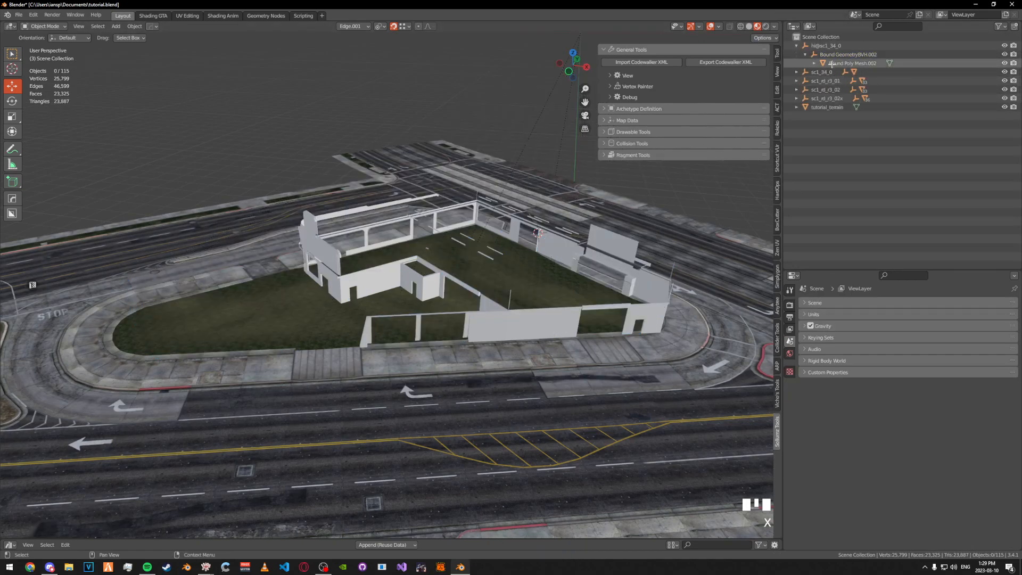
- Delete every face of hi@sc1_34_0's Bound Poly Mesh.002 except one triangle of the front wall
click(852, 63)
key(Tab)
key(a)
right_click(523, 322)
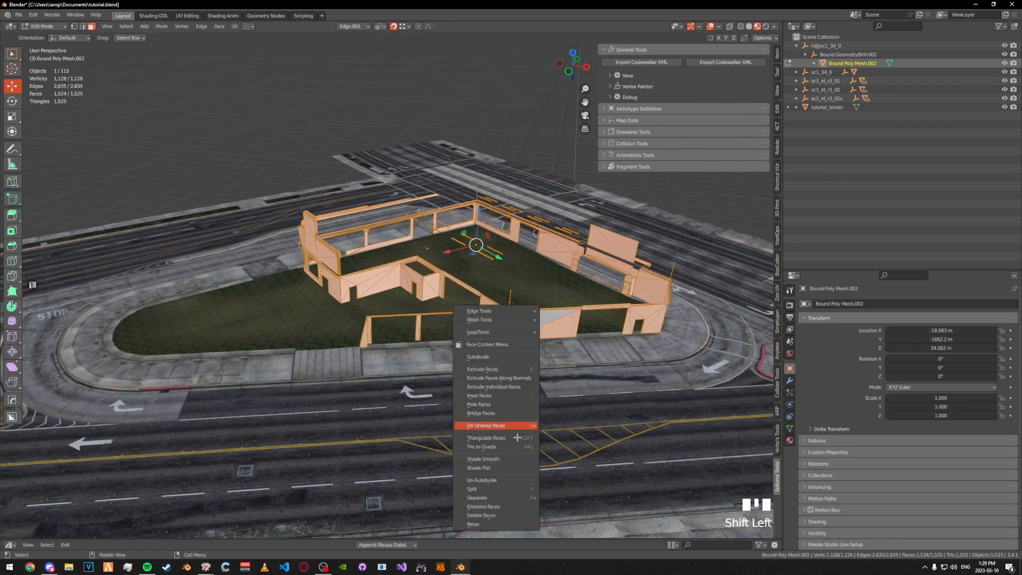
click(495, 515)
key(Tab)
- Move the remaining triangle of Bound Poly Mesh.002 down along Z to below the ground
key(Tab)
key(a)
key(g)
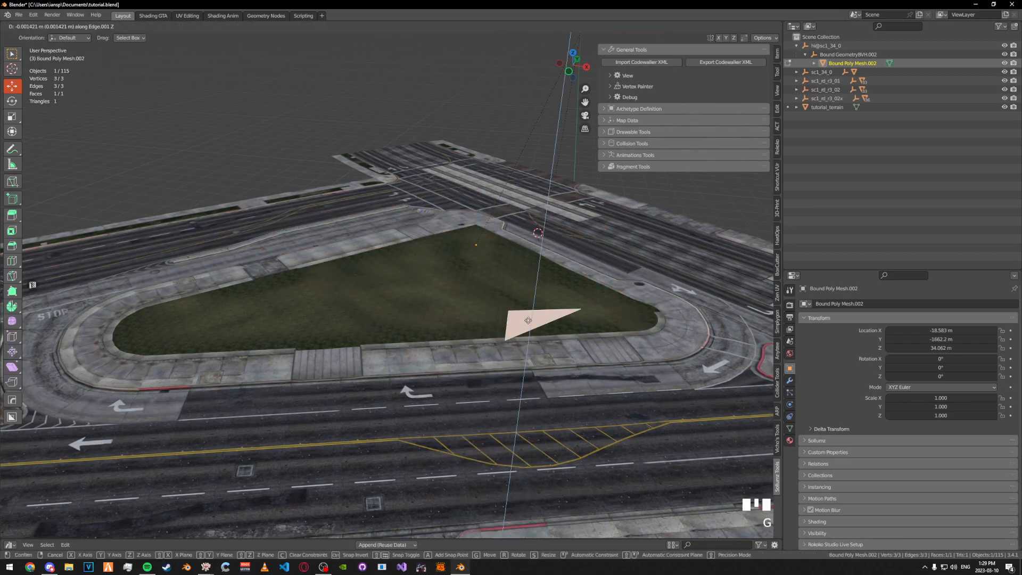
key(z)
right_click(500, 191)
key(g)
key(z)
click(534, 155)
- Return to Object Mode, set the origin of Bound Poly Mesh.002 to its geometry and save the file
key(Tab)
key(shift+s)
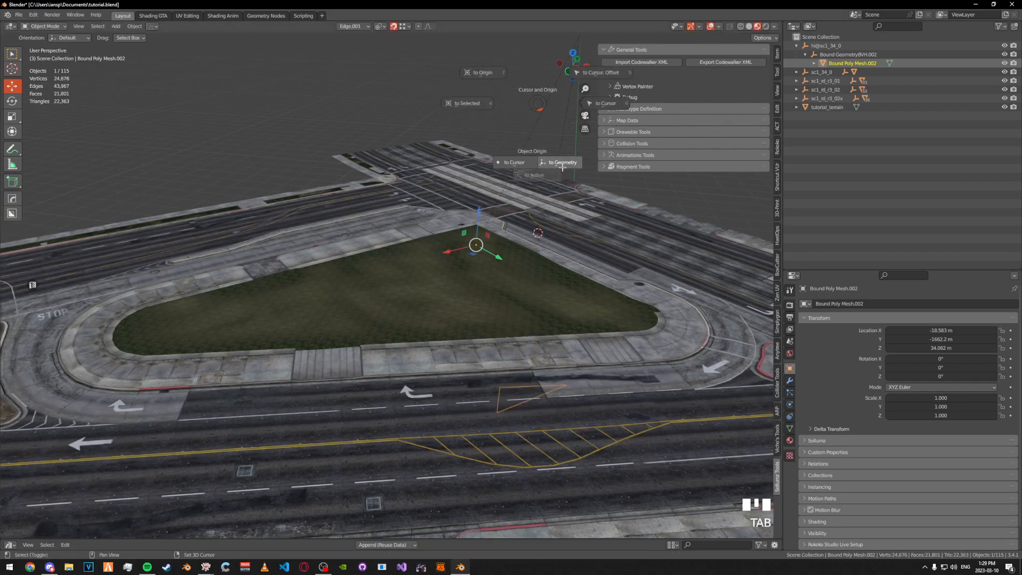
click(559, 163)
key(ctrl+s)
- Collapse the hi@sc1_34_0 hierarchy in the outliner, select its root object and save the file
key(Left)
key(Left)
key(Left)
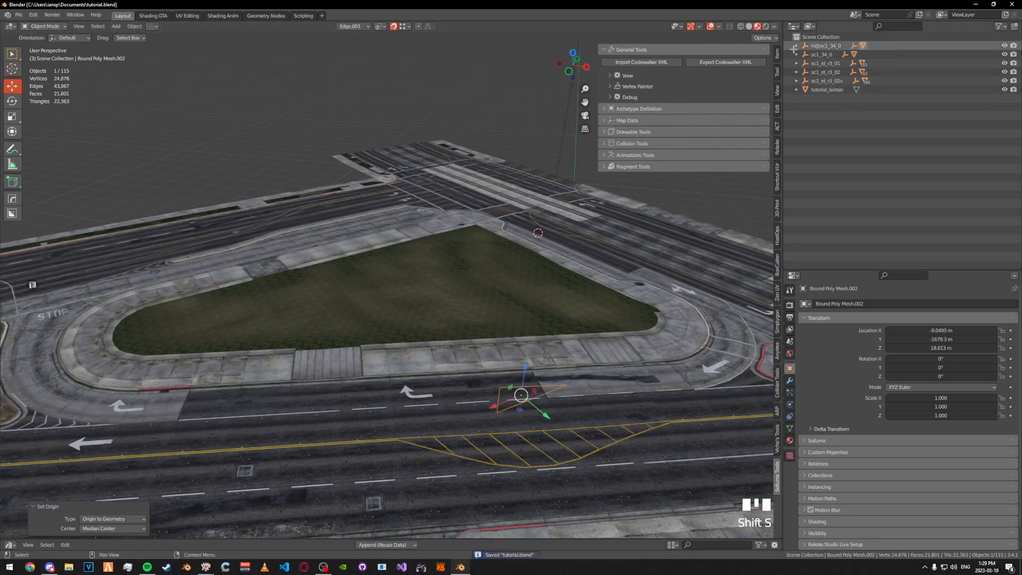
click(824, 45)
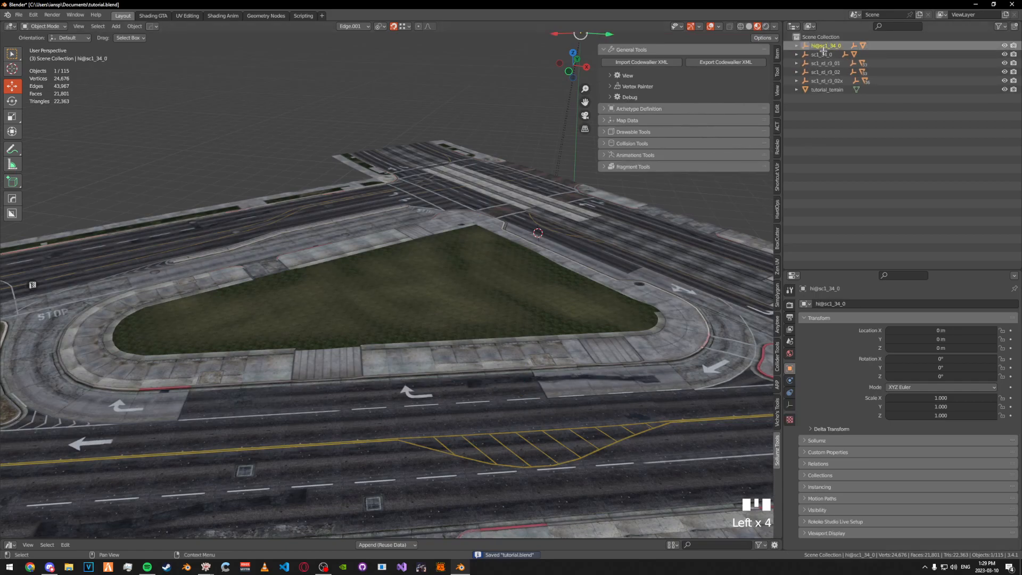
ctrl+middle_drag(633, 170, 635, 211)
key(ctrl+s)
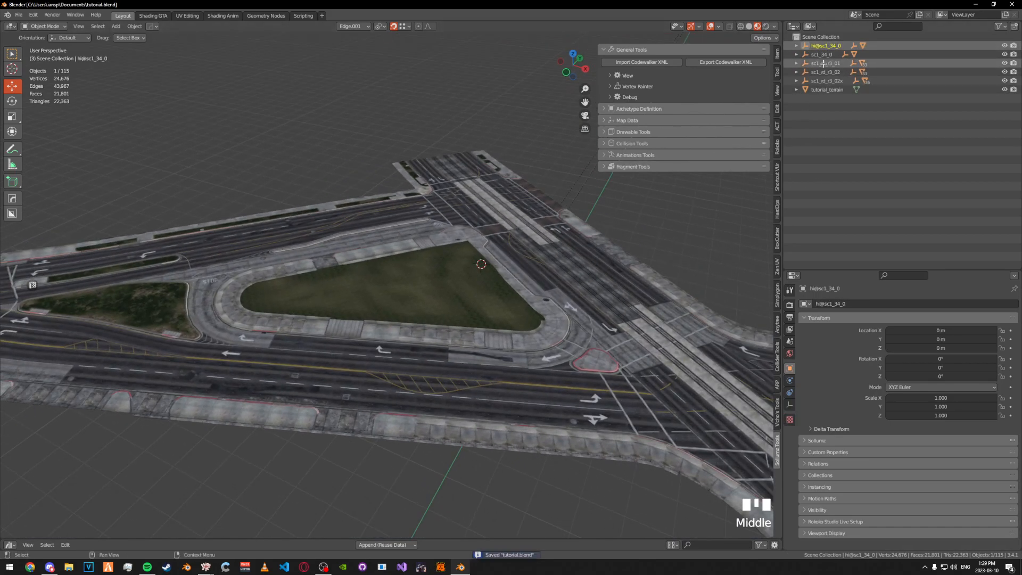
- Import the ma@sc1_34_0 collision XML, expand its hierarchy and select Bound Poly Mesh.001
click(641, 62)
double_click(457, 242)
middle_drag(458, 242, 506, 255)
click(797, 54)
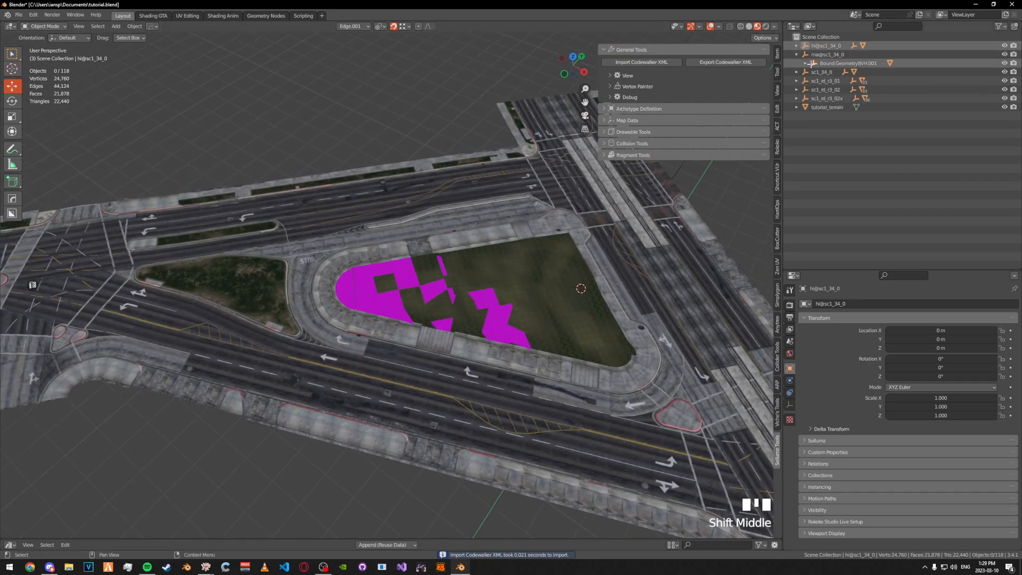
click(805, 63)
click(852, 71)
- Delete every face of Bound Poly Mesh.001 except one triangle near the island's rounded end
scroll(524, 254, up, 2)
scroll(524, 254, up, 4)
key(Tab)
click(442, 268)
shift+right_click(434, 271)
shift+click(448, 276)
right_click(448, 276)
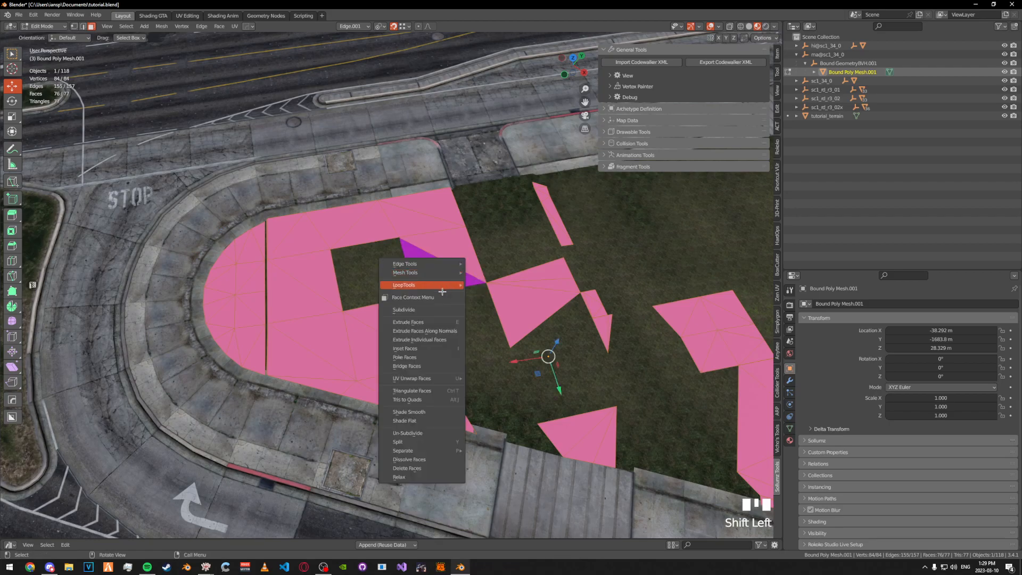
click(430, 468)
click(436, 269)
scroll(434, 114, down, 3)
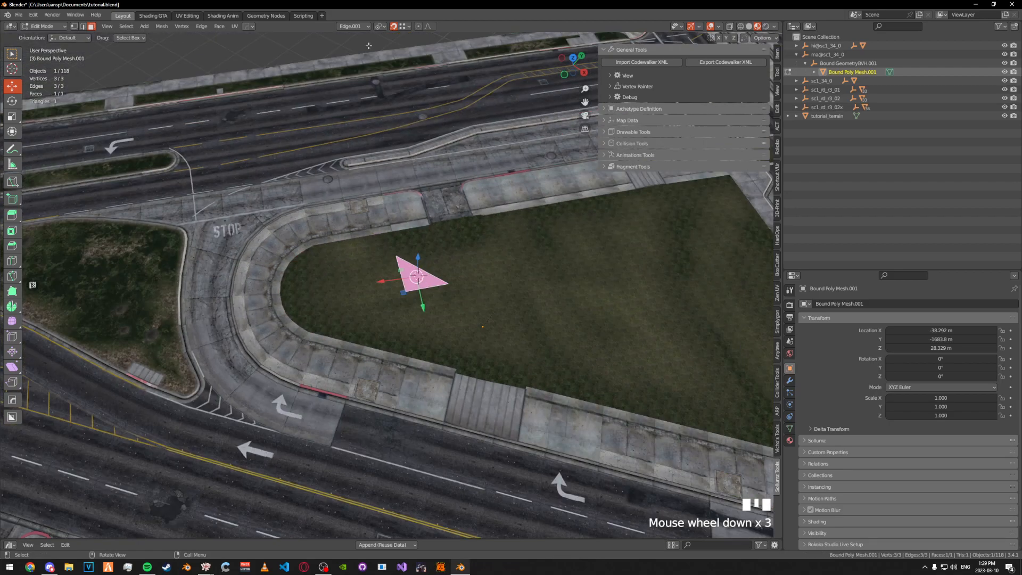
- Lower the remaining triangle below the ground, set the origin of Bound Poly Mesh.001 to its geometry in Object Mode and save the file
middle_drag(434, 114, 391, 99)
key(Tab)
key(shift+s)
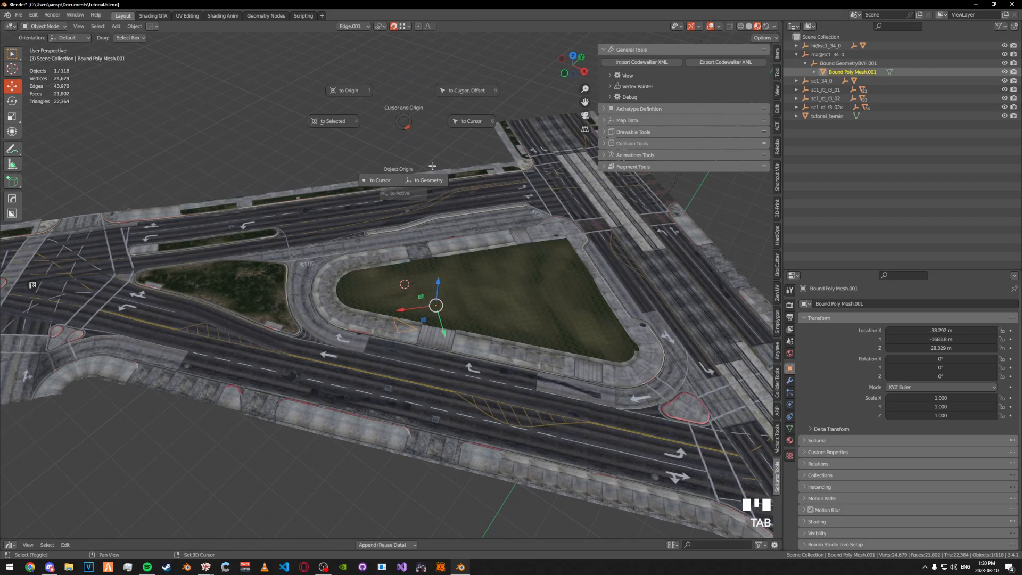
click(420, 181)
key(ctrl+s)
click(797, 54)
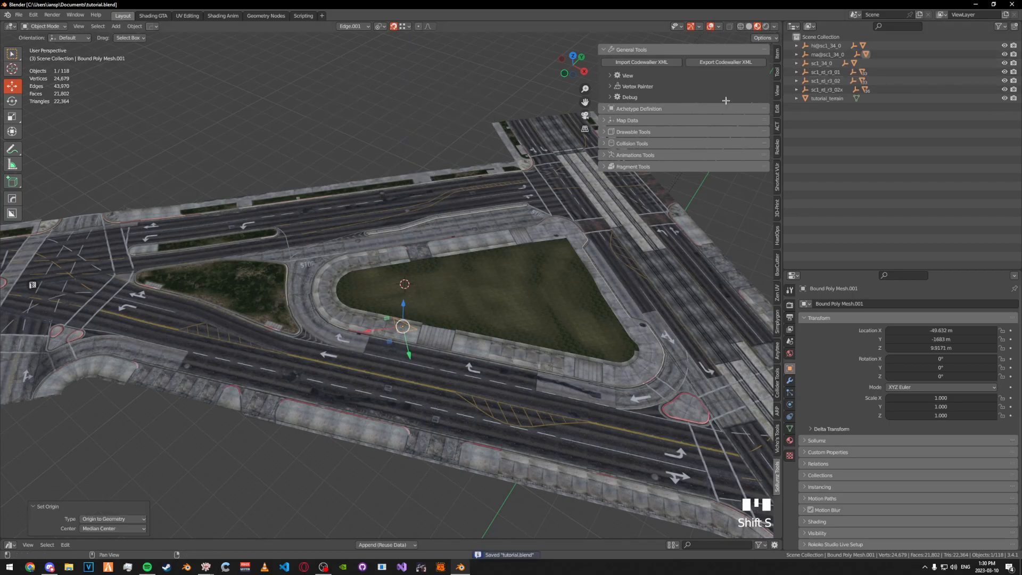
middle_drag(582, 249, 547, 237)
scroll(475, 250, up, 3)
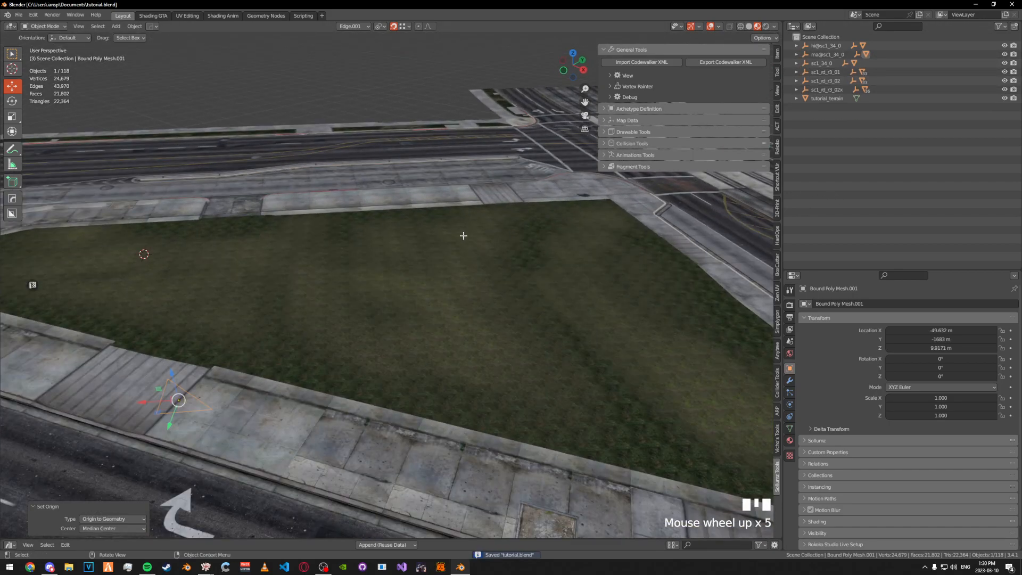
key(n)
middle_drag(505, 237, 474, 225)
key(ctrl+s)
- Select tutorial_terrain and print its exact location in the Python console with bpy.context.object.location
click(823, 99)
middle_drag(442, 258, 512, 248)
click(821, 99)
scroll(606, 200, down, 4)
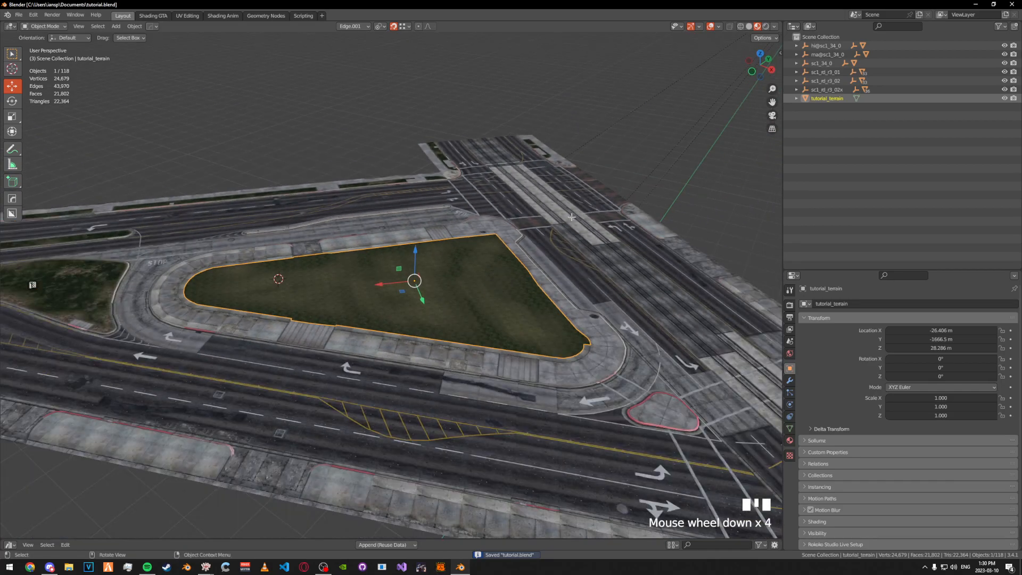
click(304, 16)
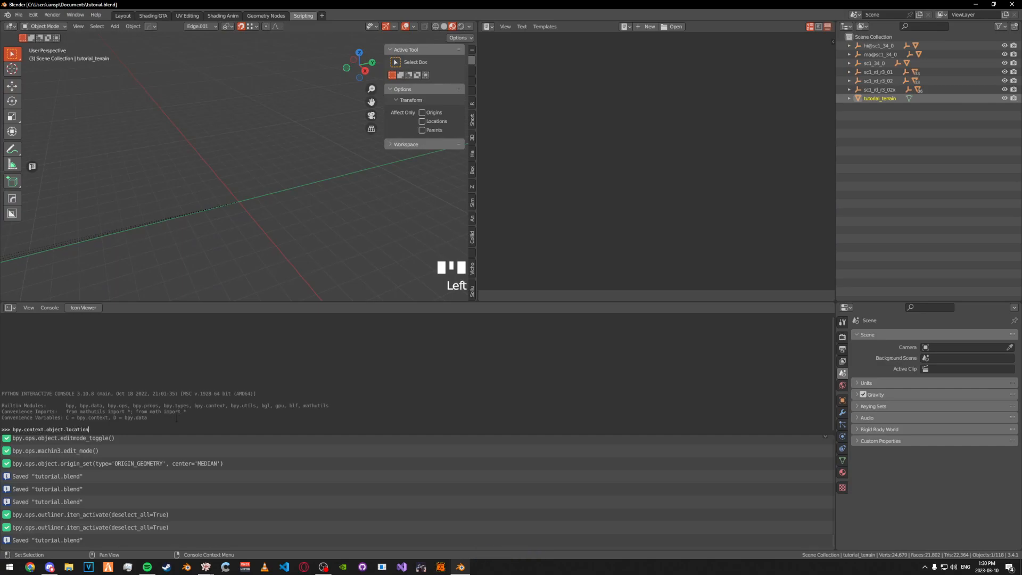
key(Return)
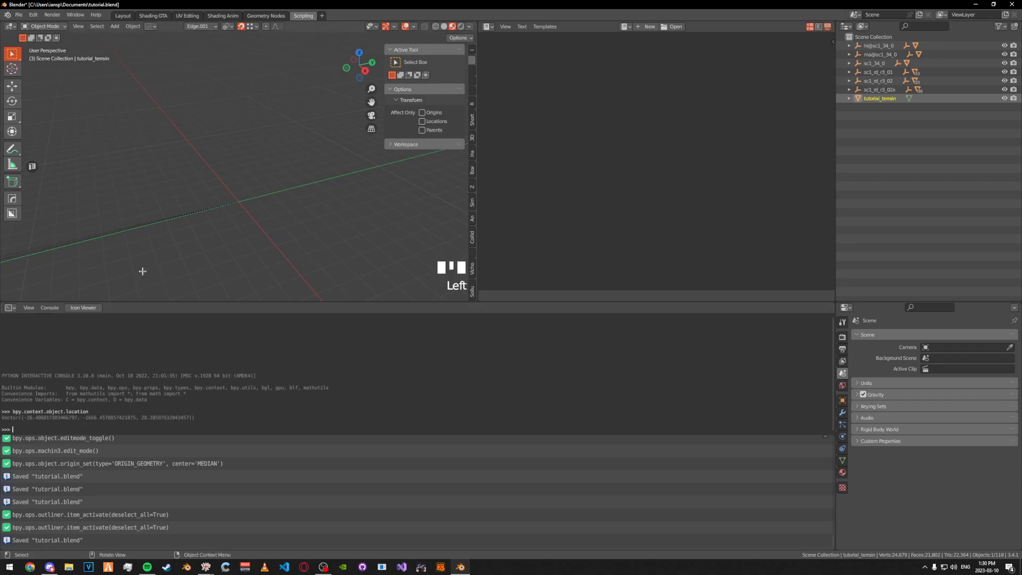
drag(190, 417, 35, 417)
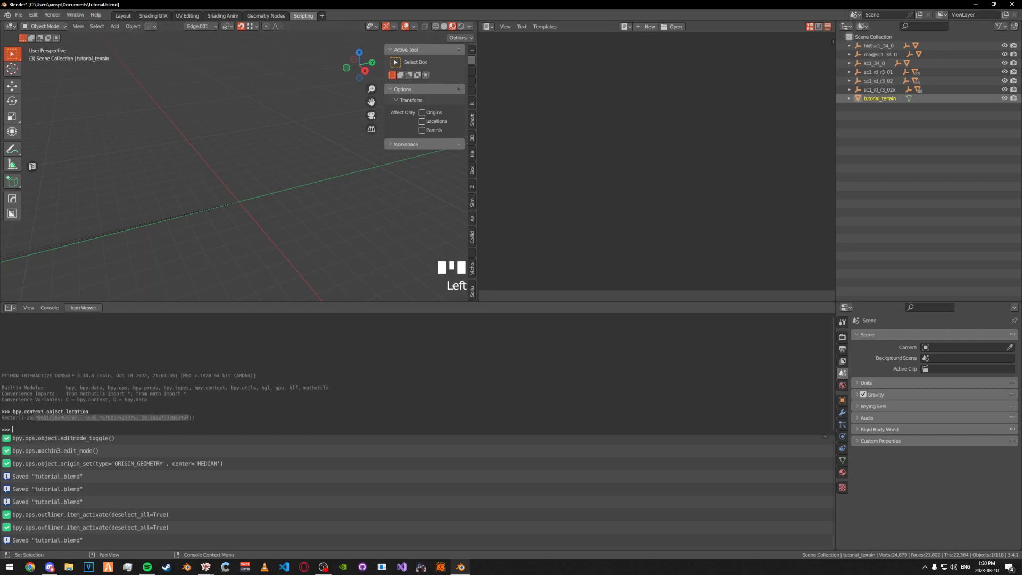
click(190, 409)
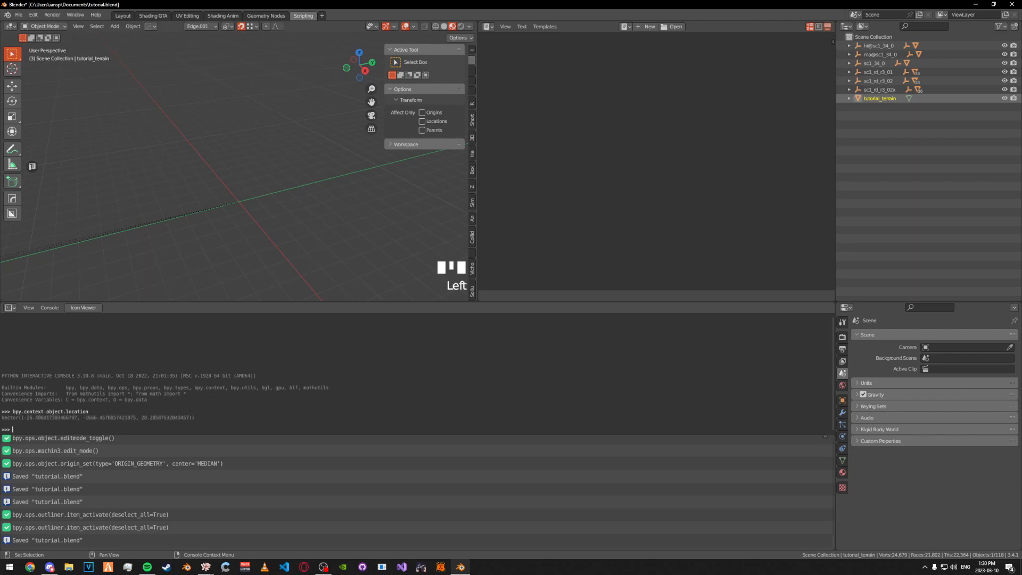
- Align tutorial_terrain to the world origin with MACHIN3 Align and frame it in the Layout viewport
click(123, 15)
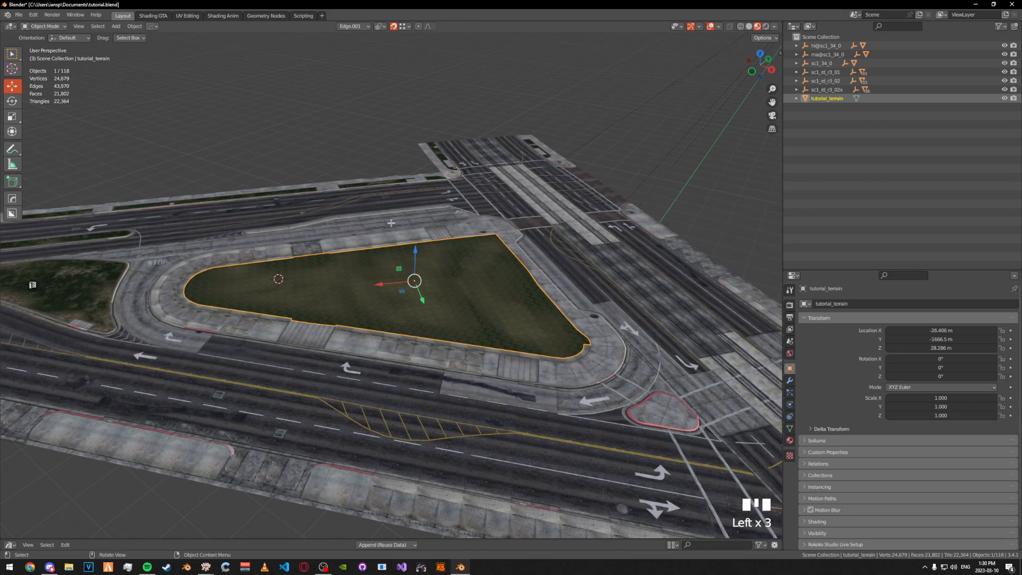
key(alt+a)
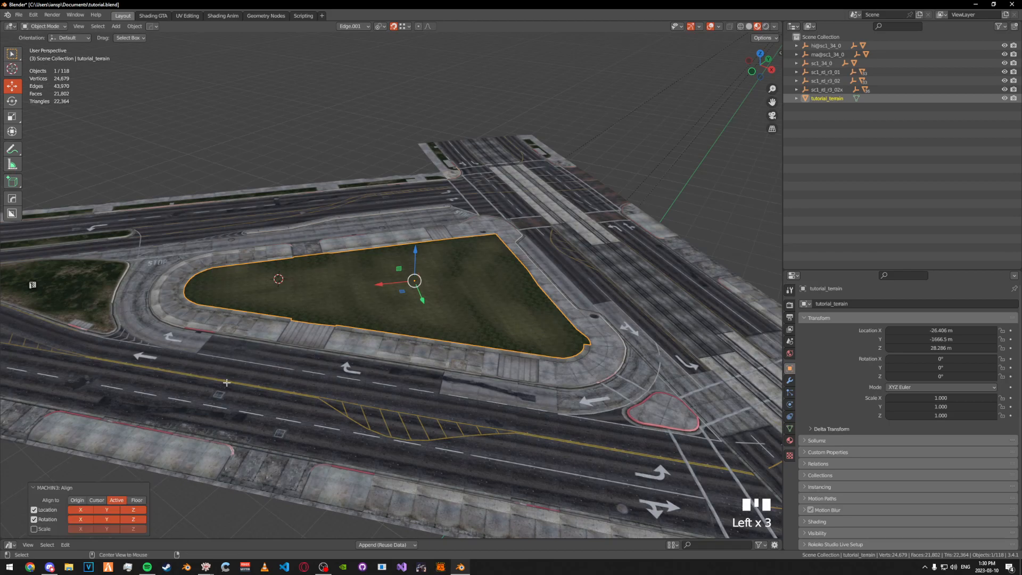
click(77, 499)
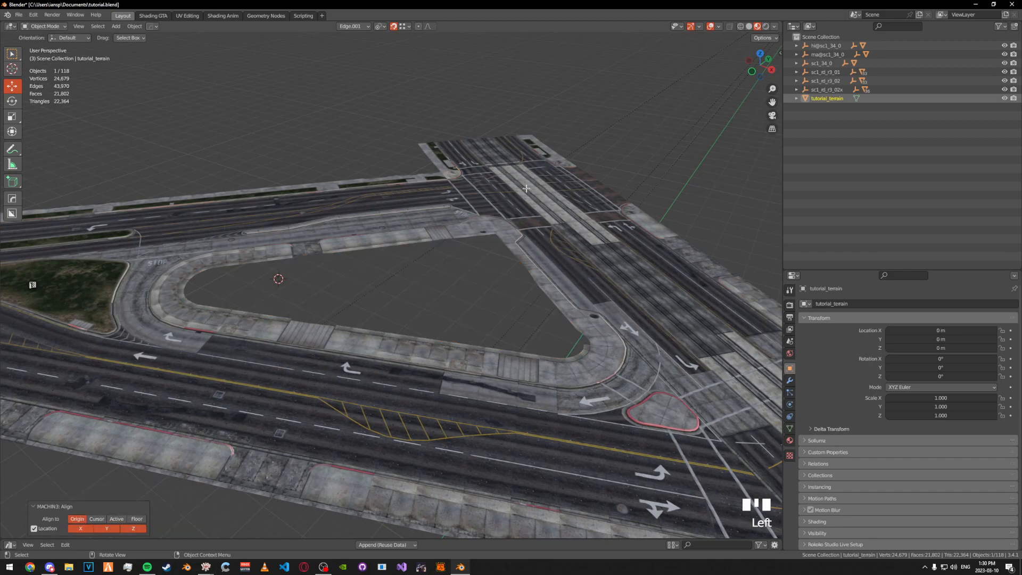
key(KP_Decimal)
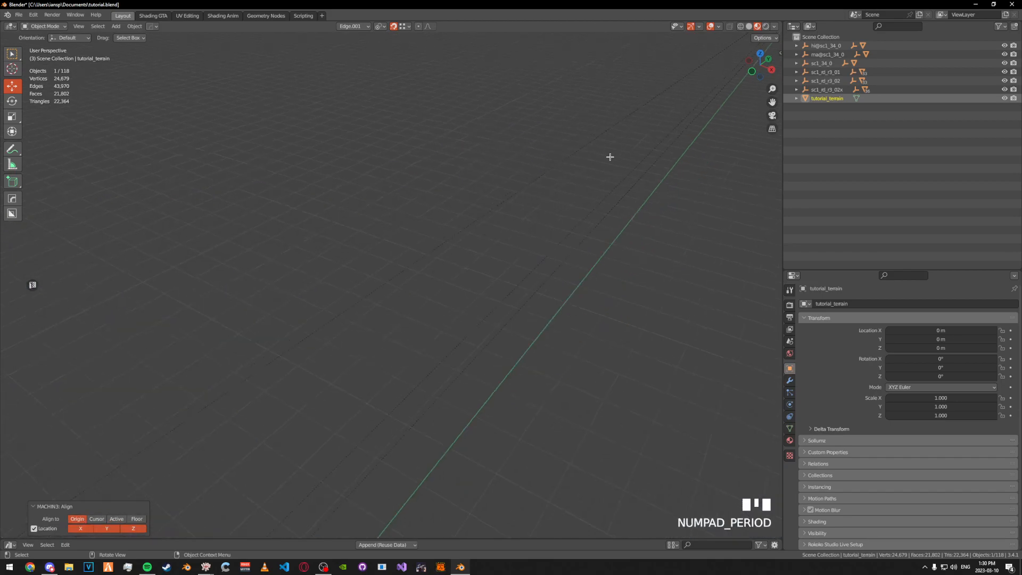
middle_drag(538, 229, 524, 251)
click(527, 251)
click(517, 287)
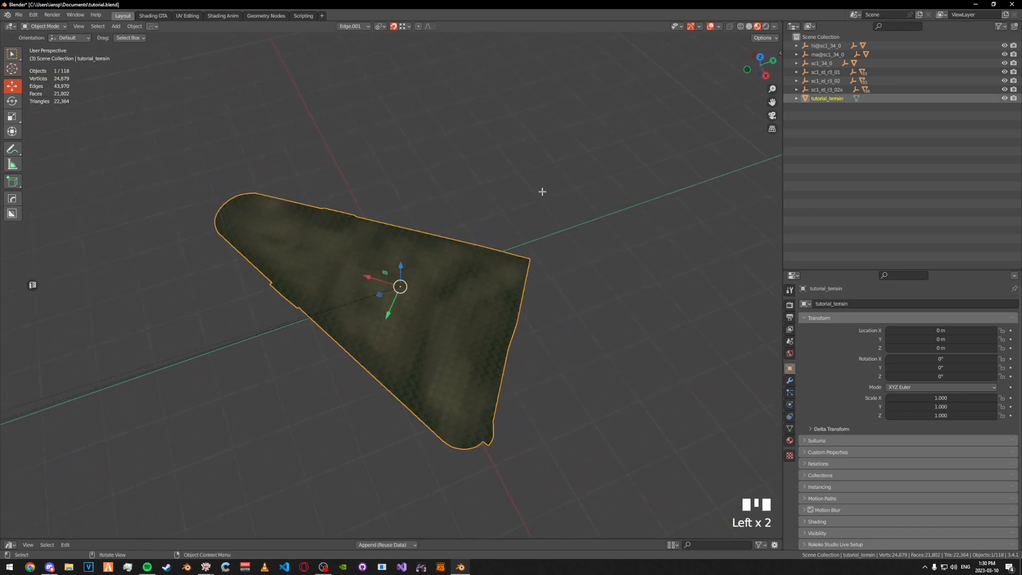
- Convert tutorial_terrain to a Sollumz Drawable, expand its hierarchy and select tutorial_terrain_geom
key(v)
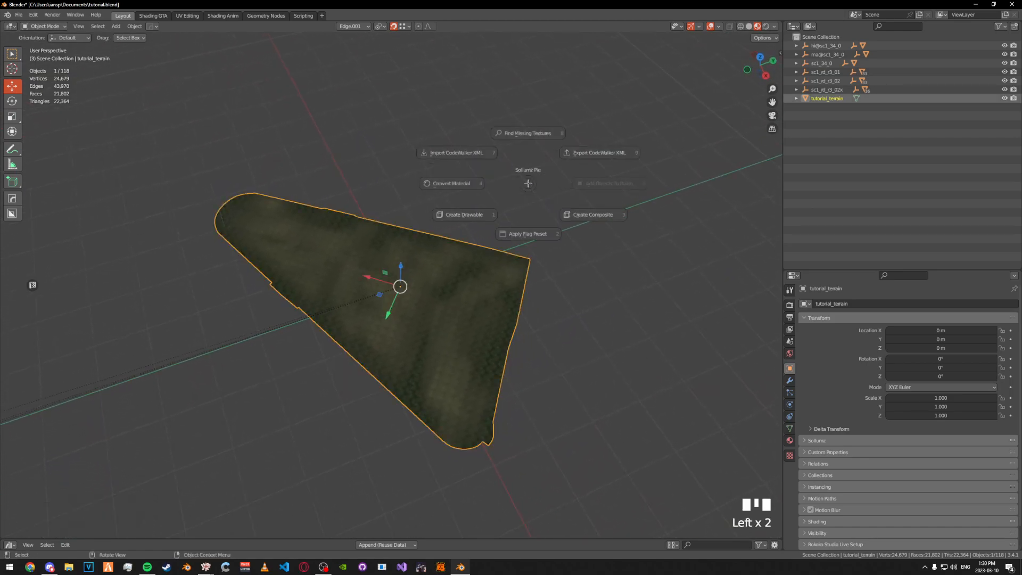
click(489, 216)
click(651, 153)
click(805, 107)
click(851, 116)
- Show the material's Sollumz texture parameters and set all textures of tutorial_terrain_geom as embedded
click(790, 440)
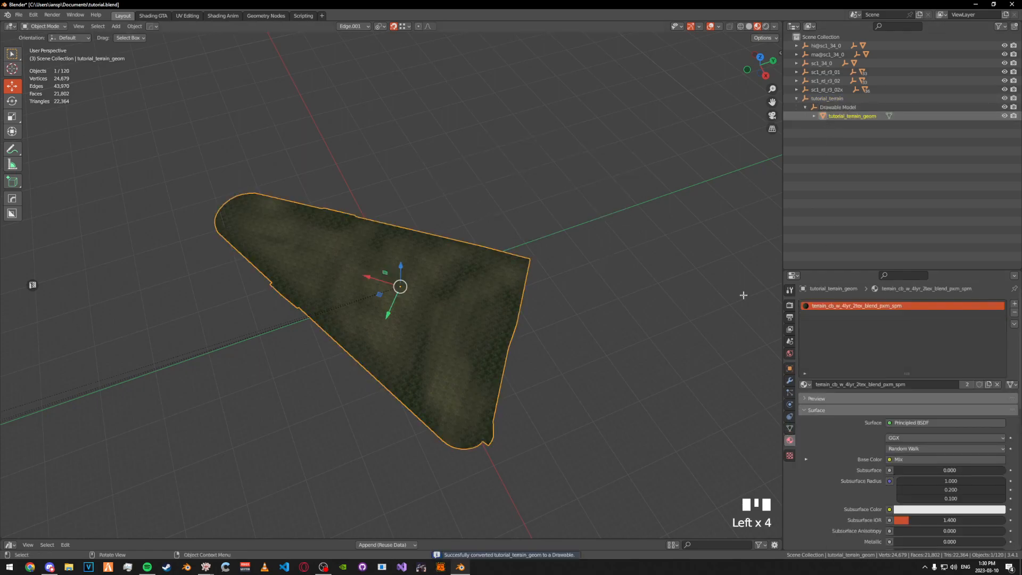
click(815, 410)
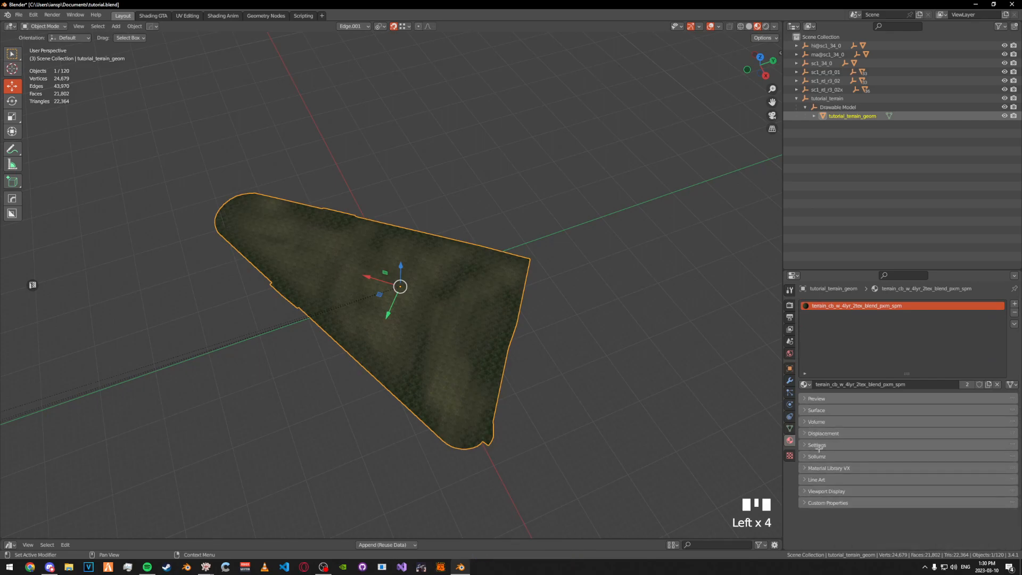
click(823, 456)
scroll(845, 474, down, 4)
scroll(845, 444, down, 3)
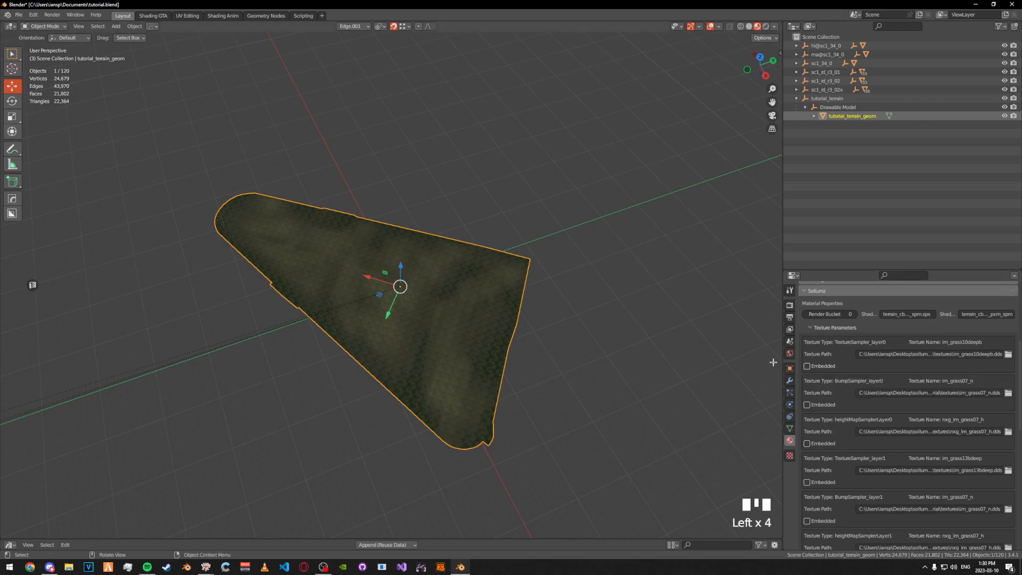
key(n)
click(620, 132)
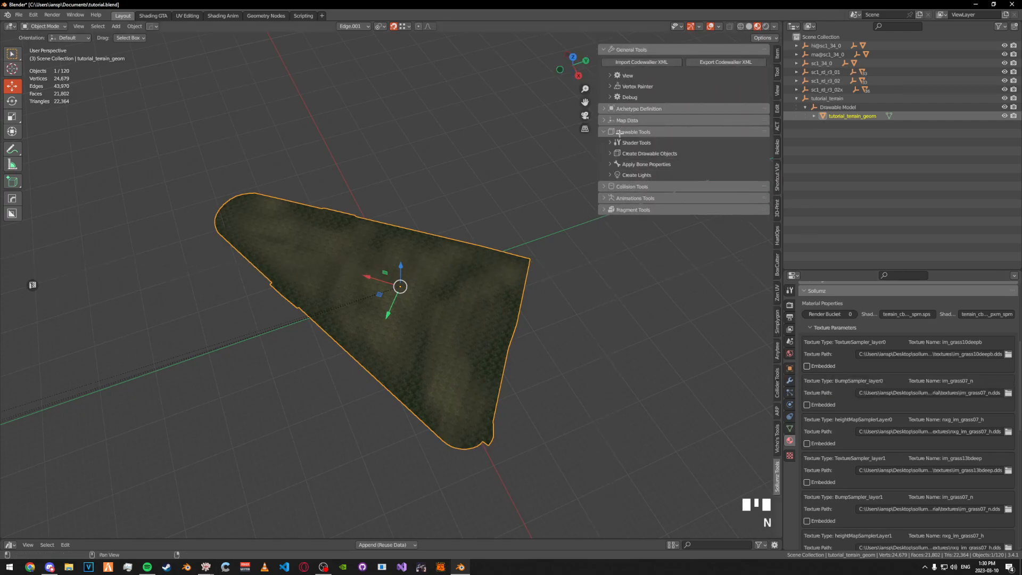
click(636, 142)
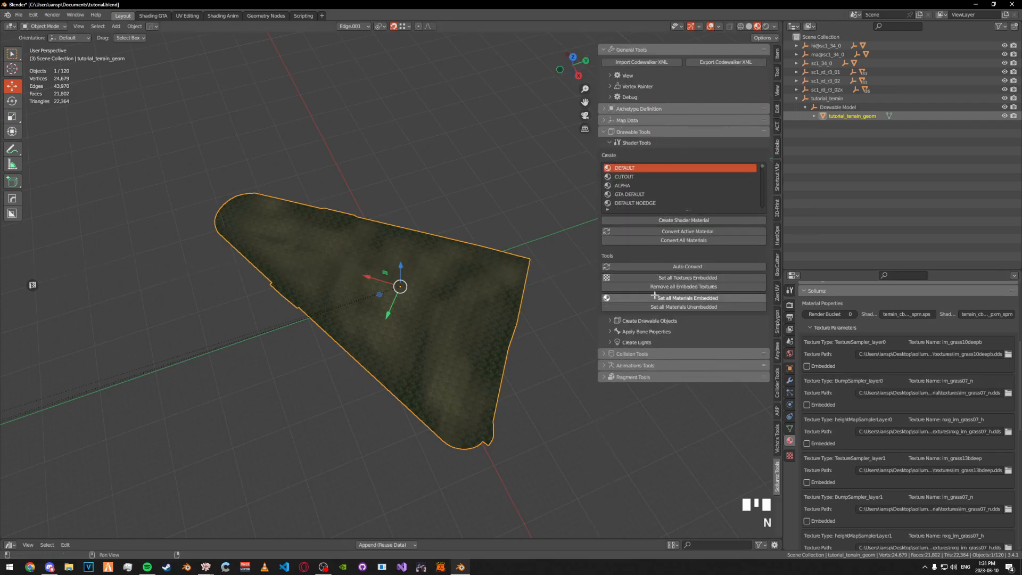
click(657, 277)
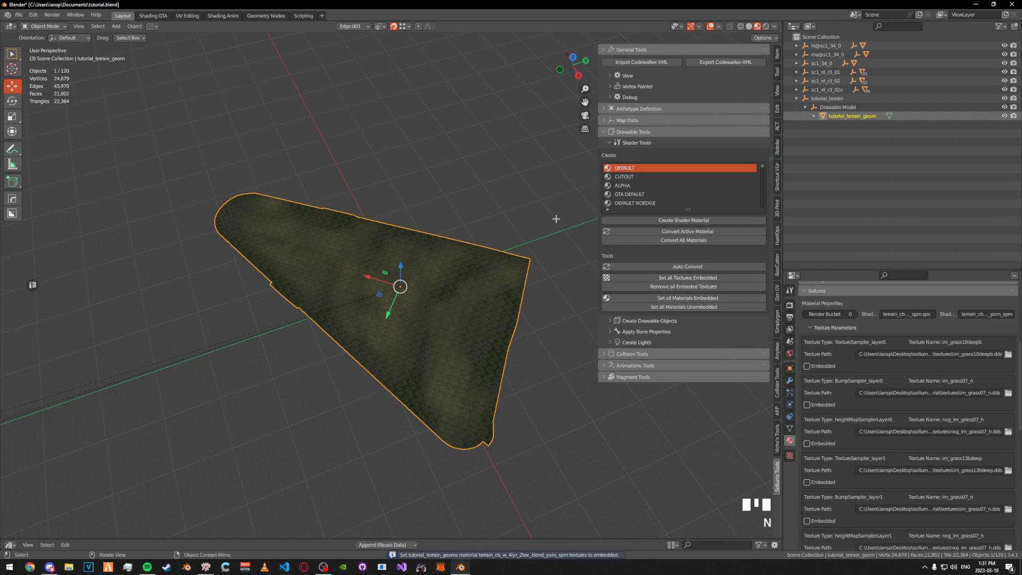
key(n)
click(796, 98)
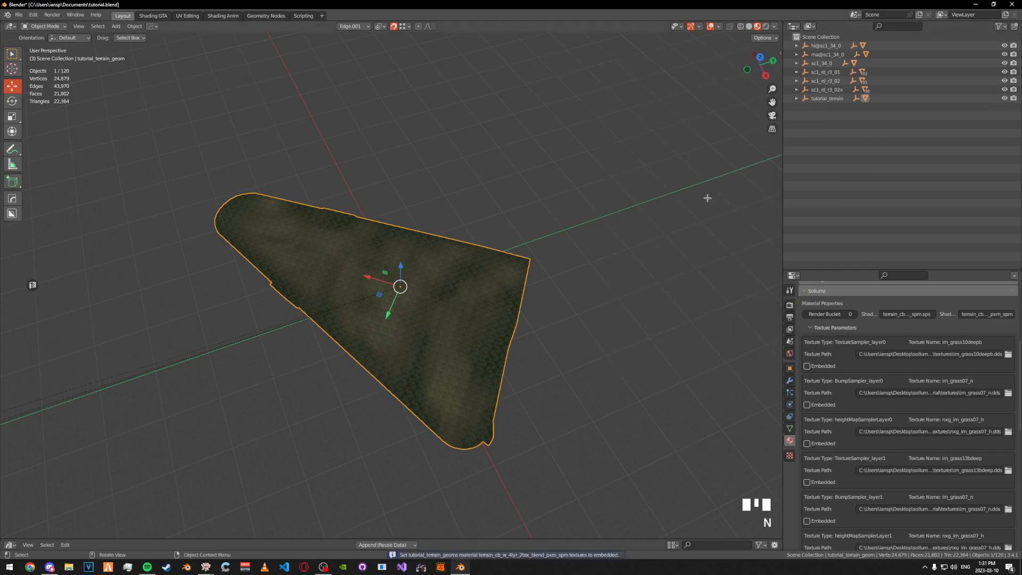
- Create a Bound Composite from tutorial_terrain_geom with Replace Original turned off
click(591, 174)
middle_drag(590, 173, 594, 174)
click(797, 98)
click(852, 116)
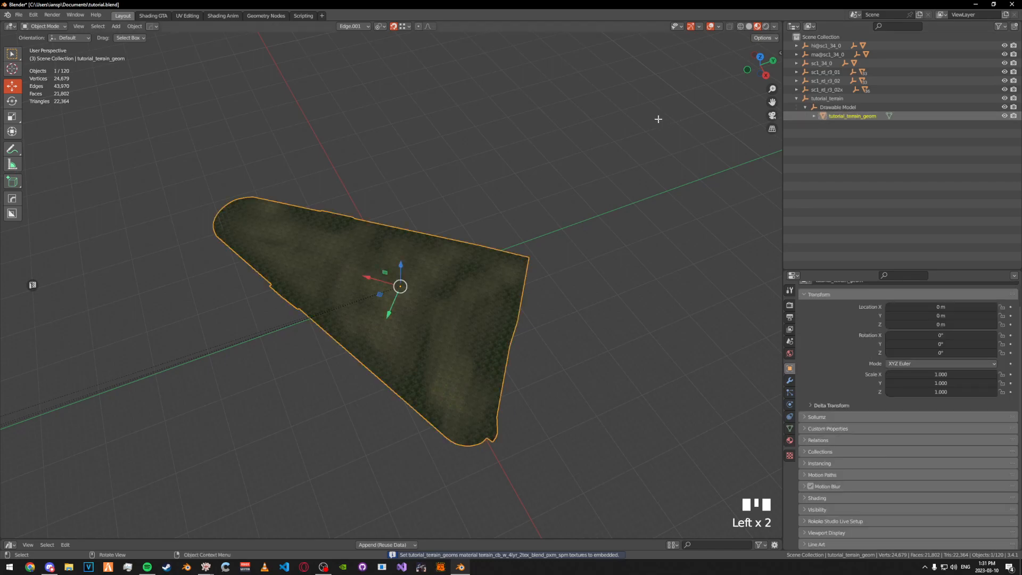
key(n)
click(601, 132)
click(602, 144)
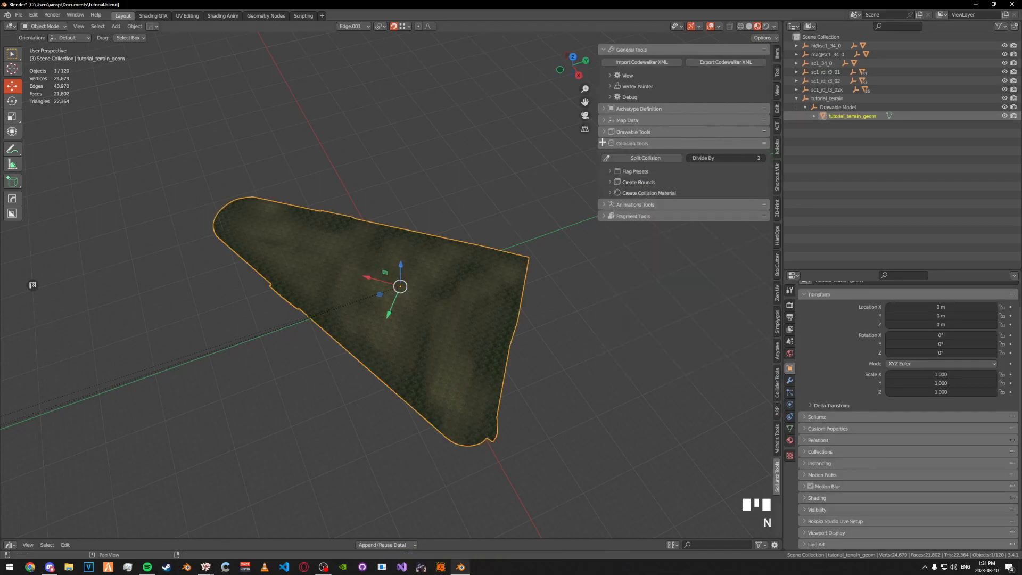
click(639, 183)
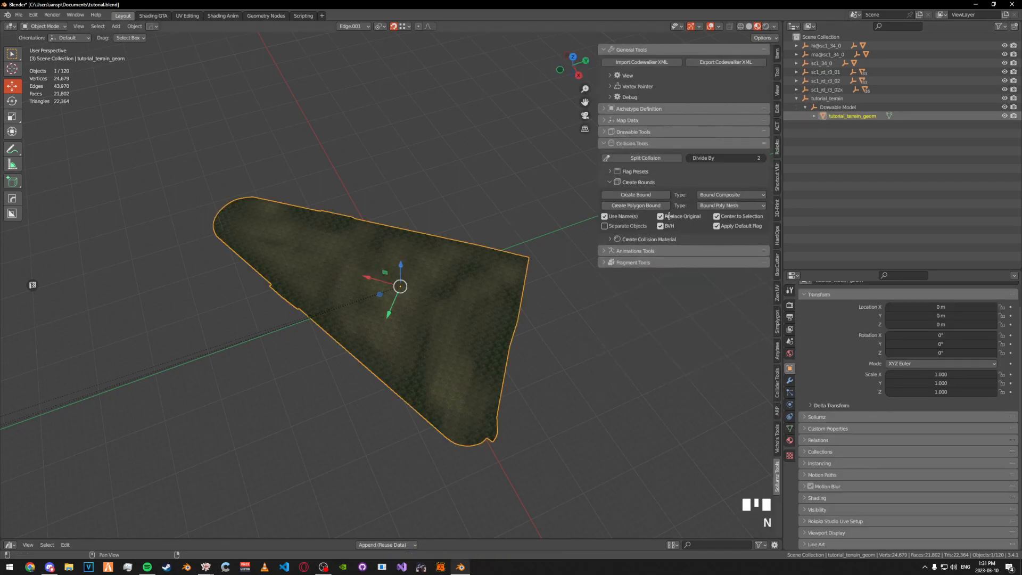
click(671, 215)
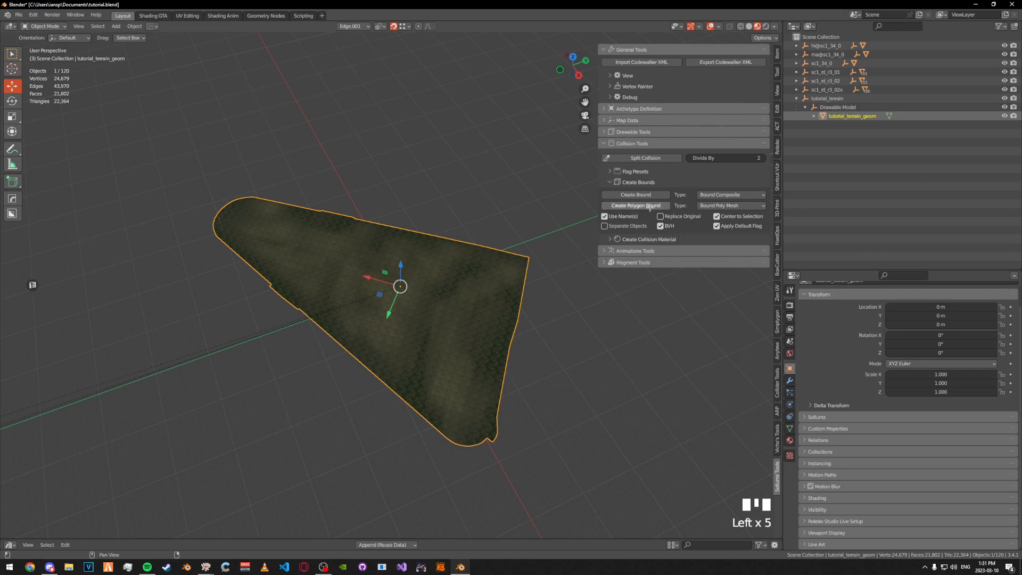
click(656, 196)
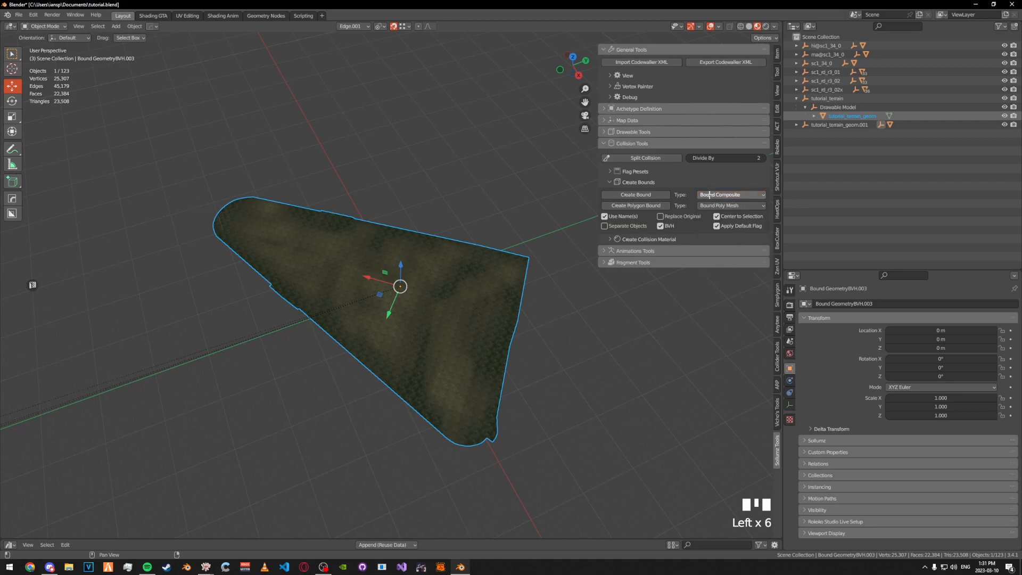
- Rename the duplicate tutorial_terrain_geom.001 as tutori and delete it with its whole hierarchy
key(n)
click(796, 99)
click(826, 107)
double_click(830, 107)
click(895, 107)
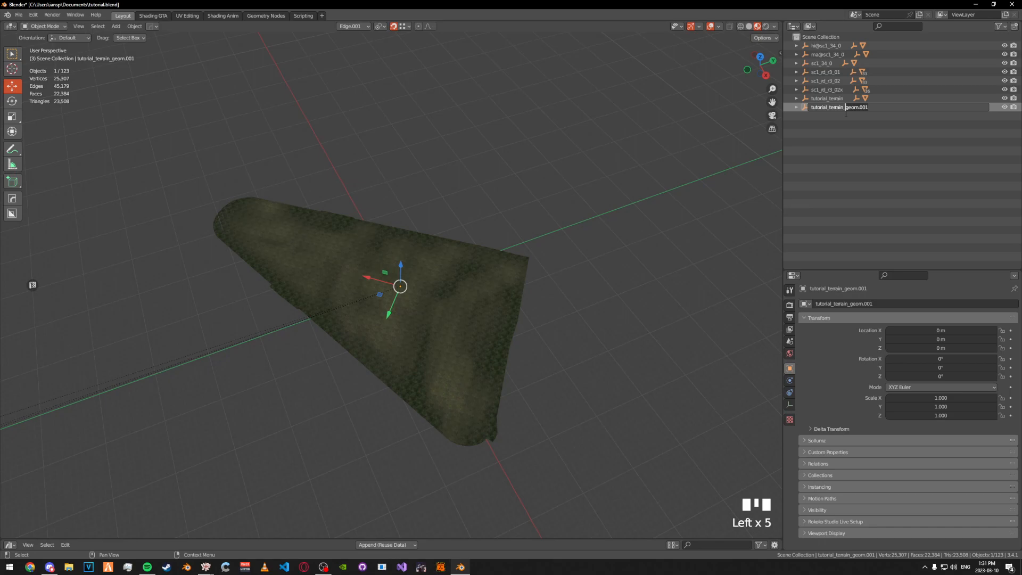
key(ctrl+a)
key(BackSpace)
text(tutori)
key(Return)
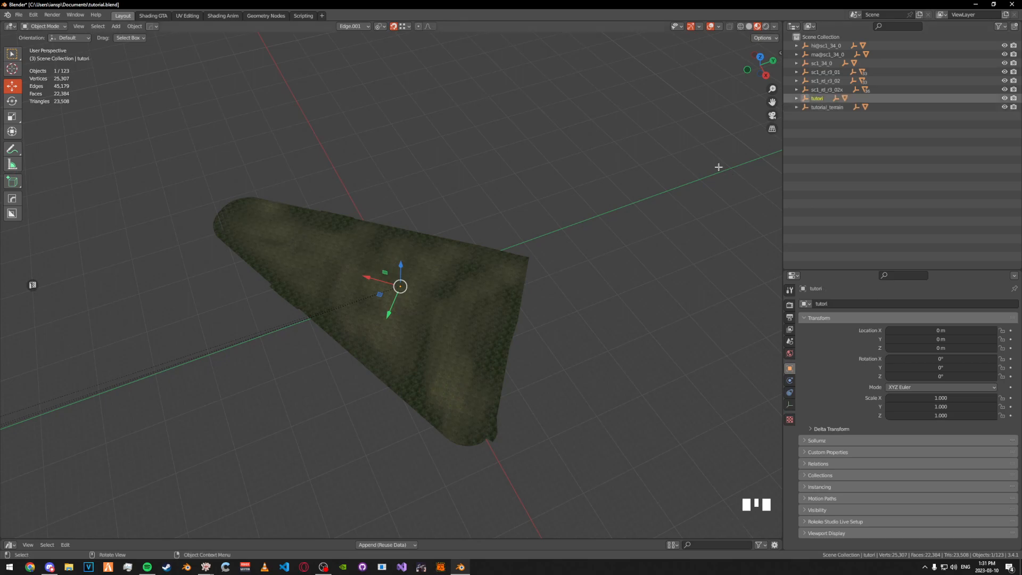
right_click(818, 114)
click(812, 80)
- Set tutorial_terrain's X location to -26.406017303466797, copied from the location vector in the Python console
click(825, 99)
click(795, 99)
click(796, 98)
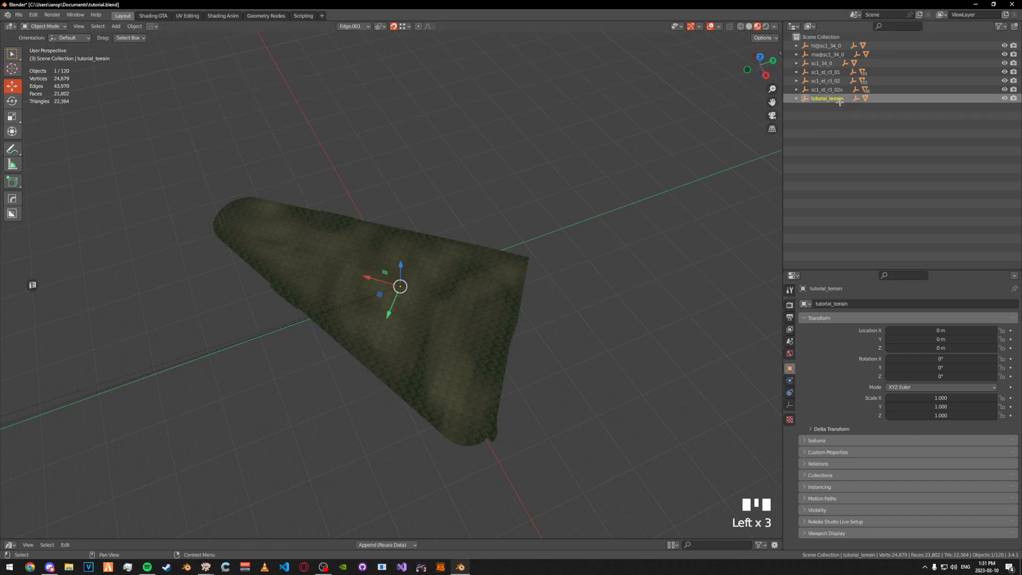
click(304, 15)
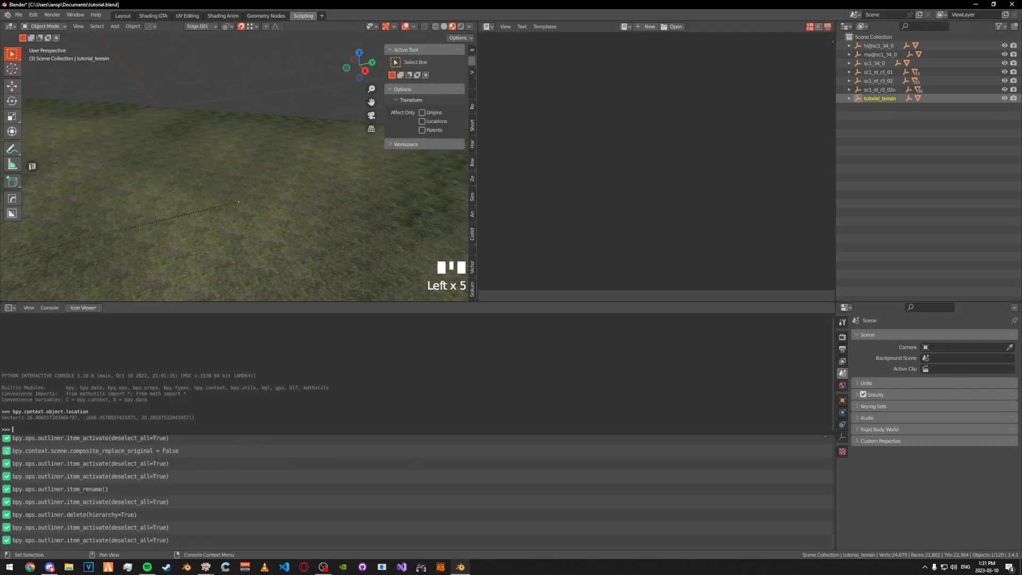
drag(78, 418, 25, 418)
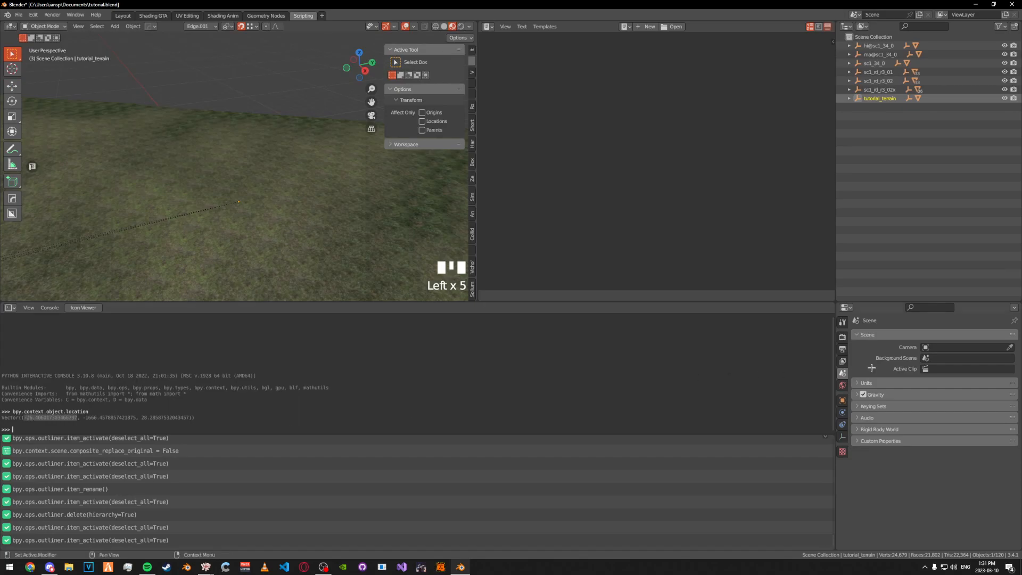
click(843, 401)
click(873, 349)
click(934, 362)
text(-26.406017303466797)
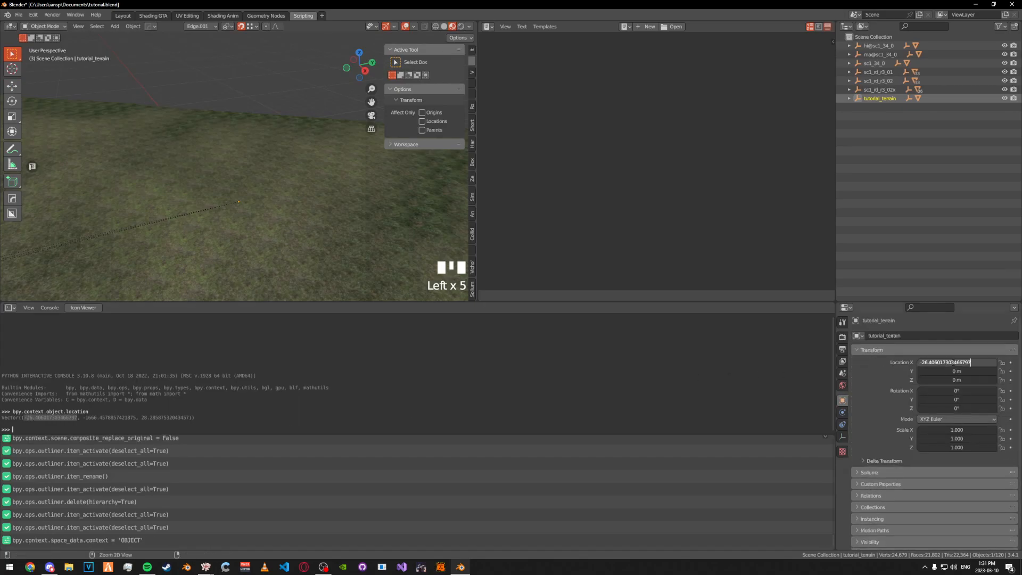
key(Return)
- Set tutorial_terrain's Y location to -1666.4578857421875 and its Z location to the console vector's third value, then return to the Layout workspace
drag(82, 418, 141, 418)
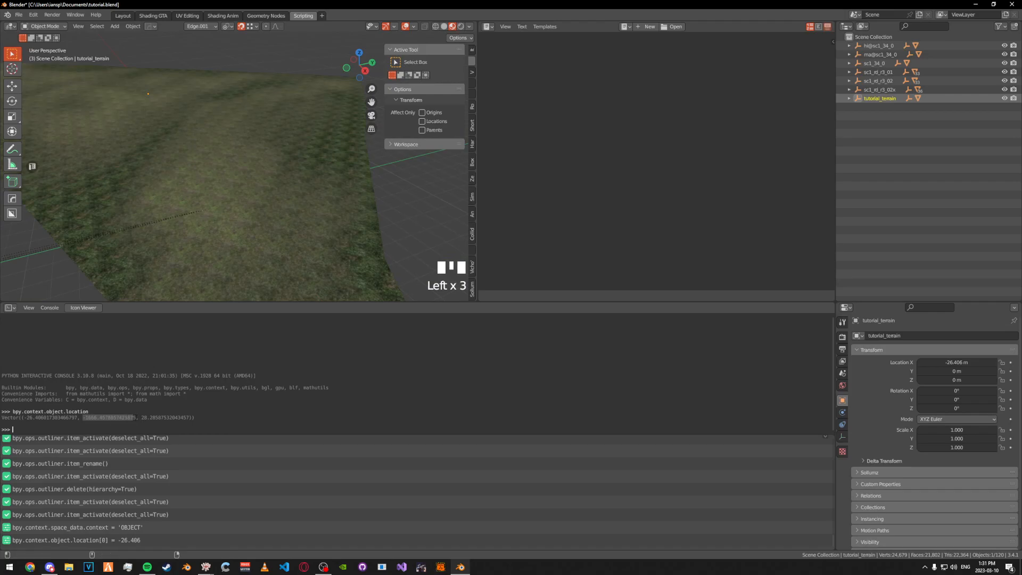
click(942, 371)
text(-1666.4578857421875)
key(Return)
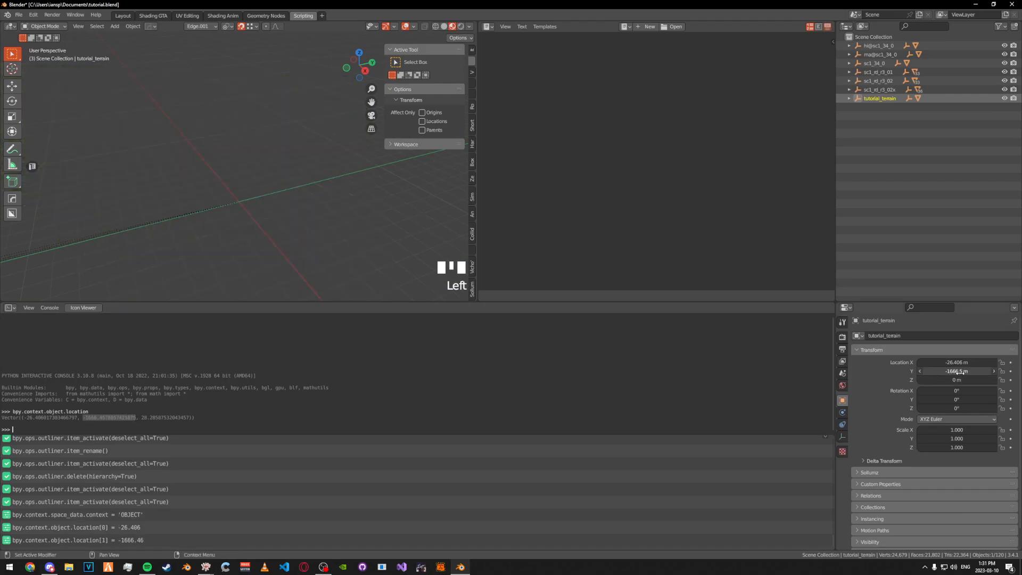
drag(142, 418, 189, 418)
key(ctrl+c)
click(957, 380)
key(ctrl+v)
key(Return)
click(123, 16)
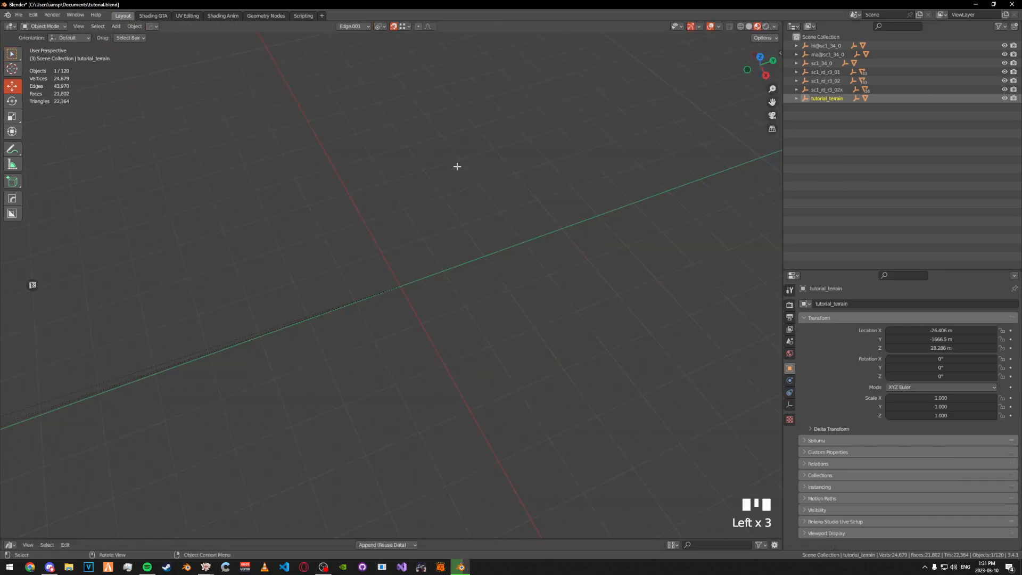
- Create a Bound Composite from tutorial_terrain_geom at its map location, keeping the original mesh
key(KP_Decimal)
scroll(471, 168, down, 13)
scroll(471, 169, down, 15)
middle_drag(463, 160, 368, 144)
click(796, 98)
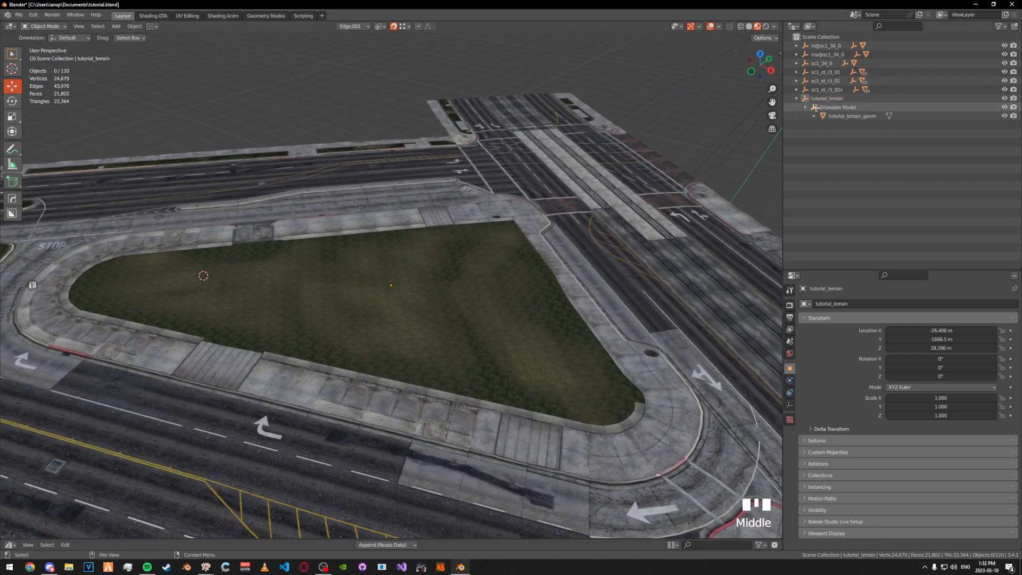
click(852, 116)
key(n)
click(636, 194)
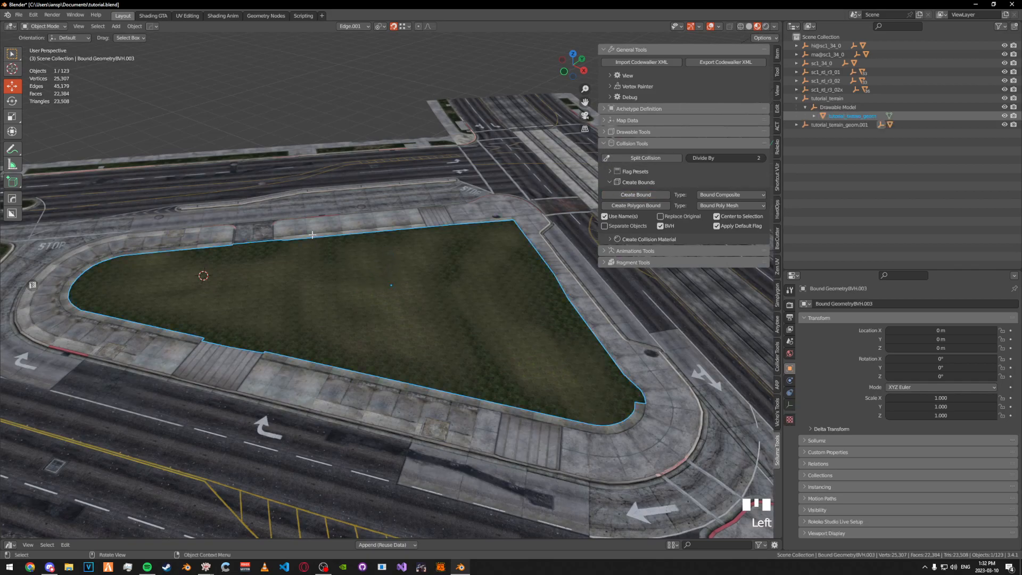
middle_drag(313, 240, 386, 236)
click(604, 143)
key(n)
middle_drag(534, 144, 519, 131)
- Rename the new bound composite as tutorial_terrain_col
click(796, 99)
click(825, 140)
click(851, 107)
double_click(852, 107)
key(BackSpace)
text(col)
key(Return)
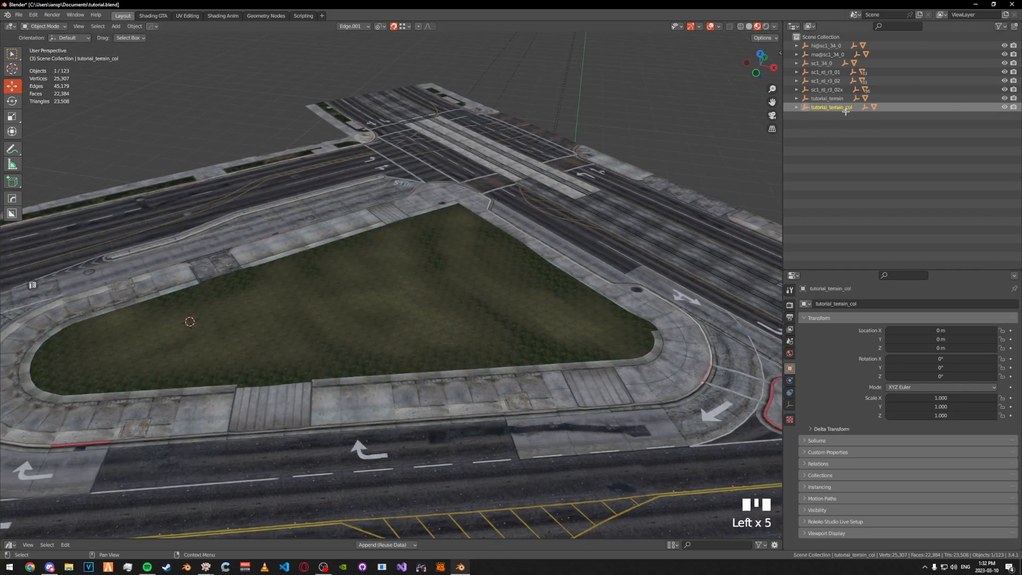
- Apply the General (Default) flag preset to the Bound GeometryBVH inside tutorial_terrain_col
click(796, 107)
click(842, 117)
click(851, 116)
click(853, 115)
key(v)
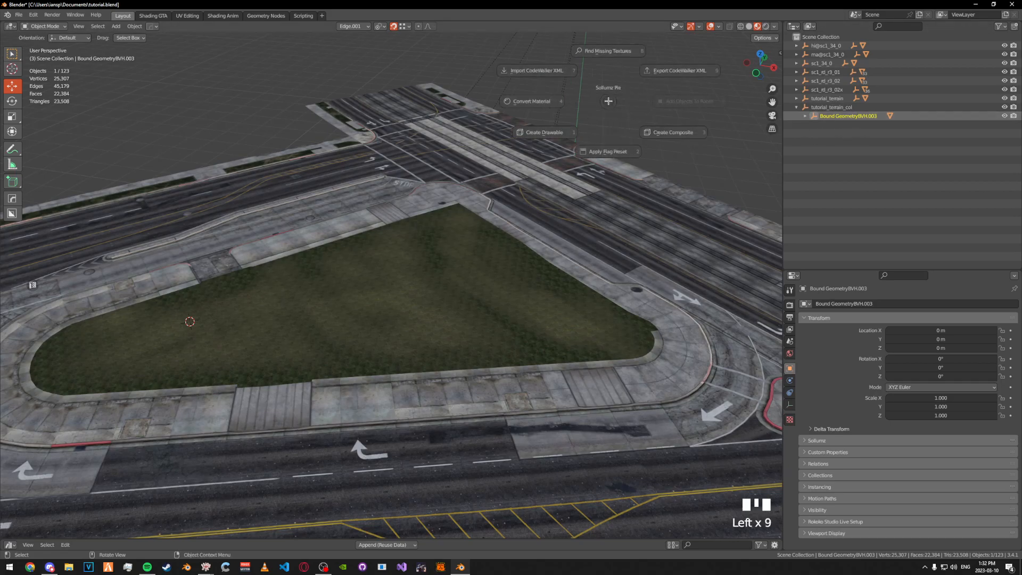
click(600, 152)
- Replace the terrain material on tutorial_terrain_col's Bound Poly Mesh with the GRASS collision material
click(805, 116)
click(851, 125)
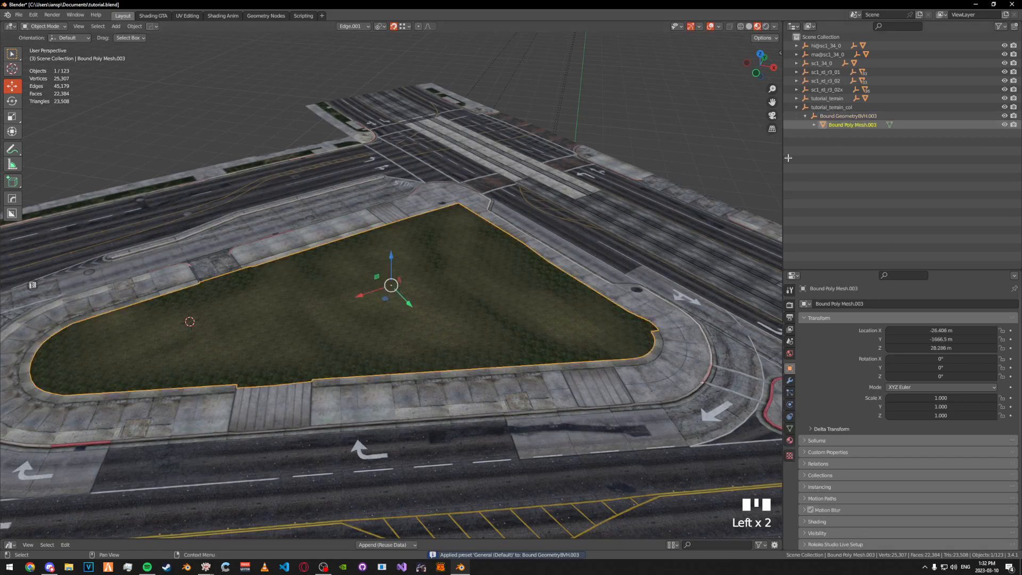
click(790, 440)
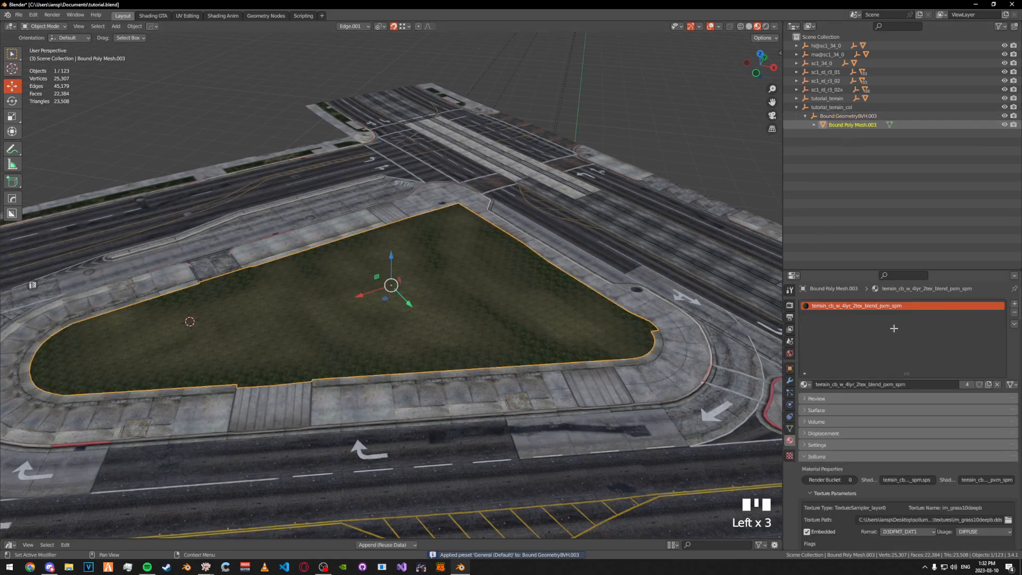
click(1015, 312)
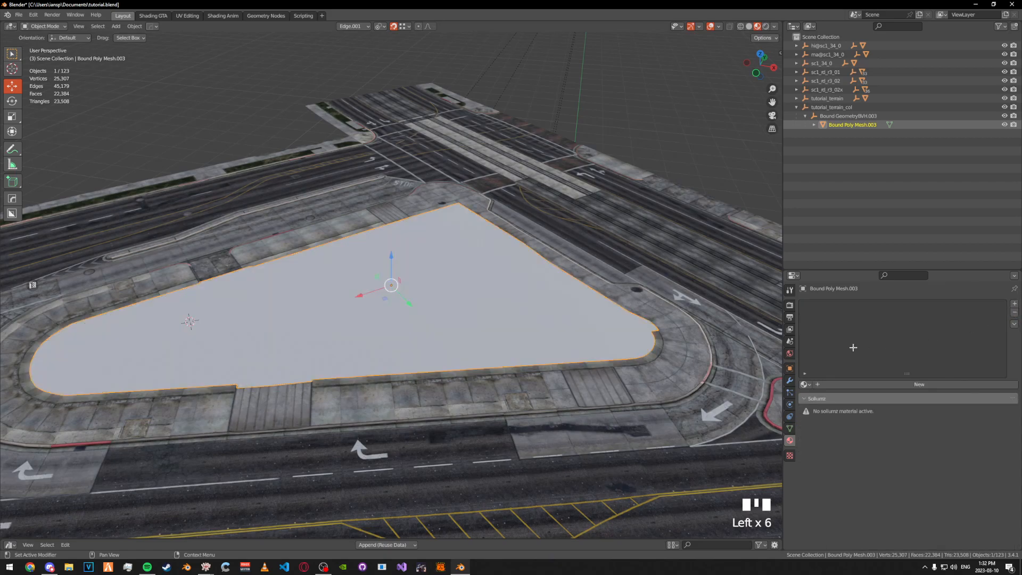
click(807, 385)
text(gr)
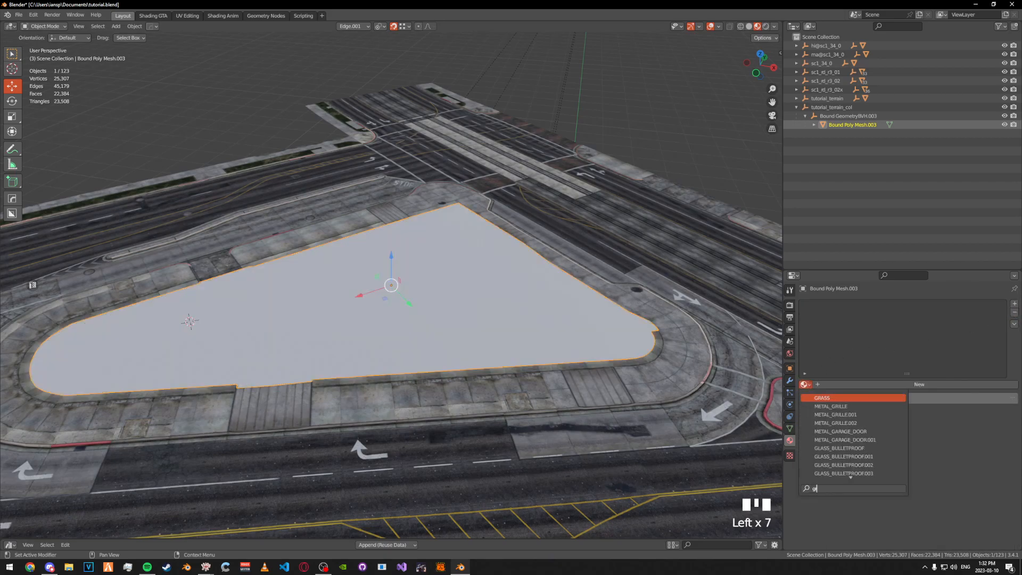
key(Return)
click(690, 145)
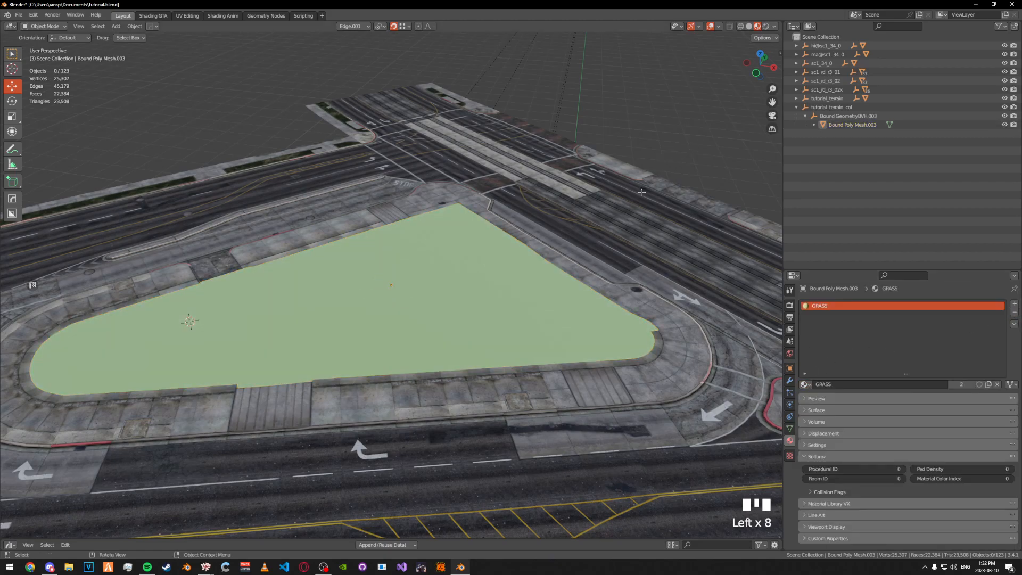
- Save the blend file and collapse the tutorial_terrain_col hierarchy
middle_drag(642, 192, 602, 217)
key(ctrl+s)
mouse_move(660, 248)
middle_down()
mouse_move(648, 242)
mouse_move(666, 237)
middle_up()
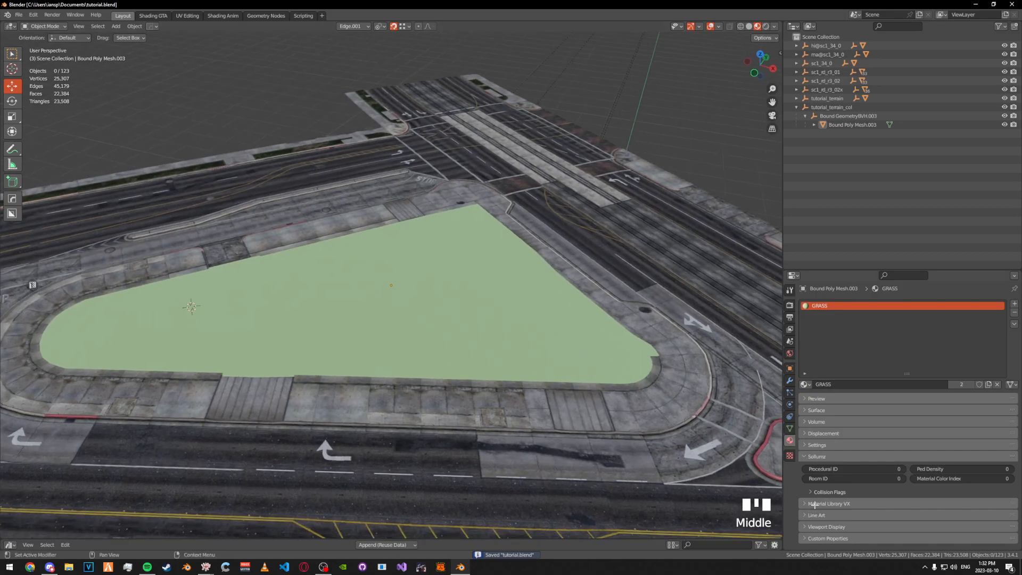
click(797, 107)
click(746, 126)
key(n)
key(ctrl+s)
middle_drag(493, 210, 515, 196)
- Add a new YTYP in the Sollumz archetype definitions and name it tutorial_map
key(n)
click(613, 50)
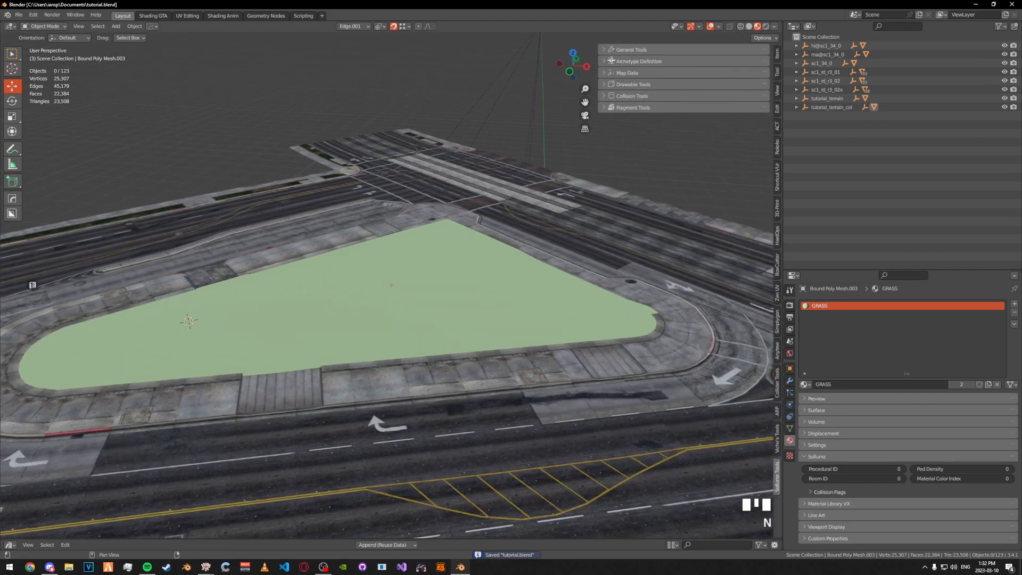
click(611, 61)
click(760, 84)
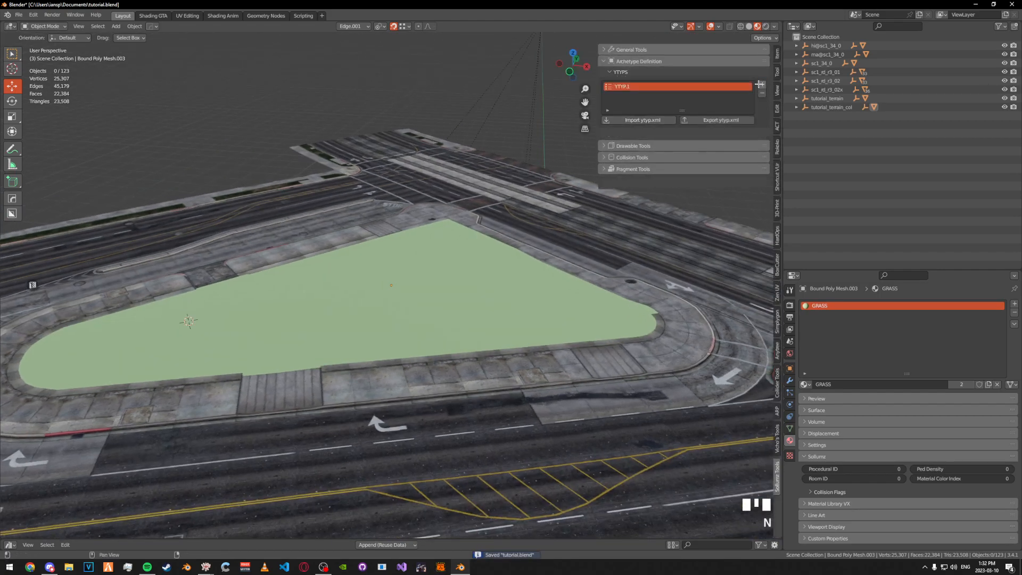
double_click(650, 86)
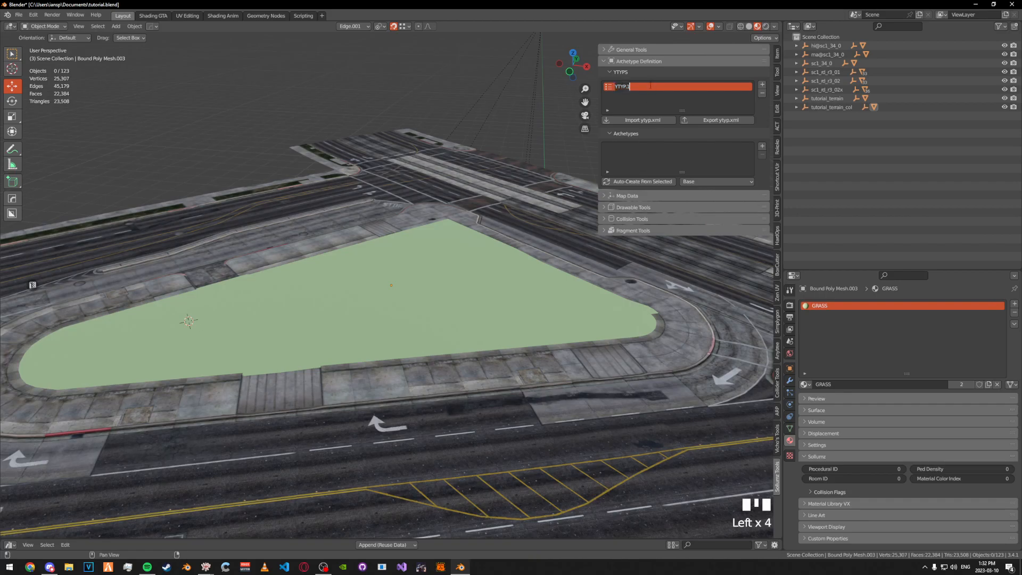
text(tutorial_map)
- Auto-create a Base archetype in tutorial_map from the tutorial_terrain drawable
click(841, 99)
click(824, 98)
click(827, 90)
click(829, 98)
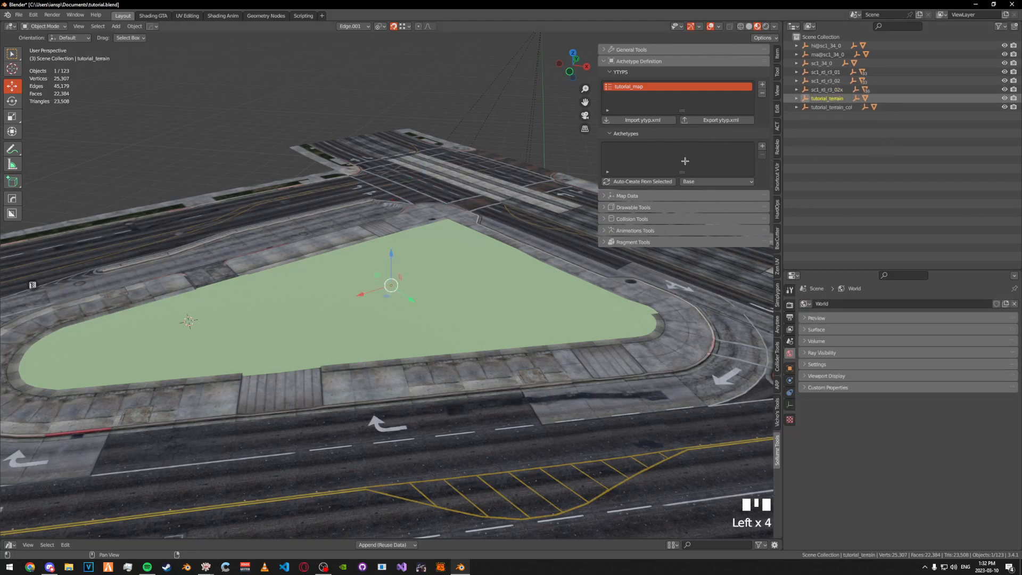
click(656, 181)
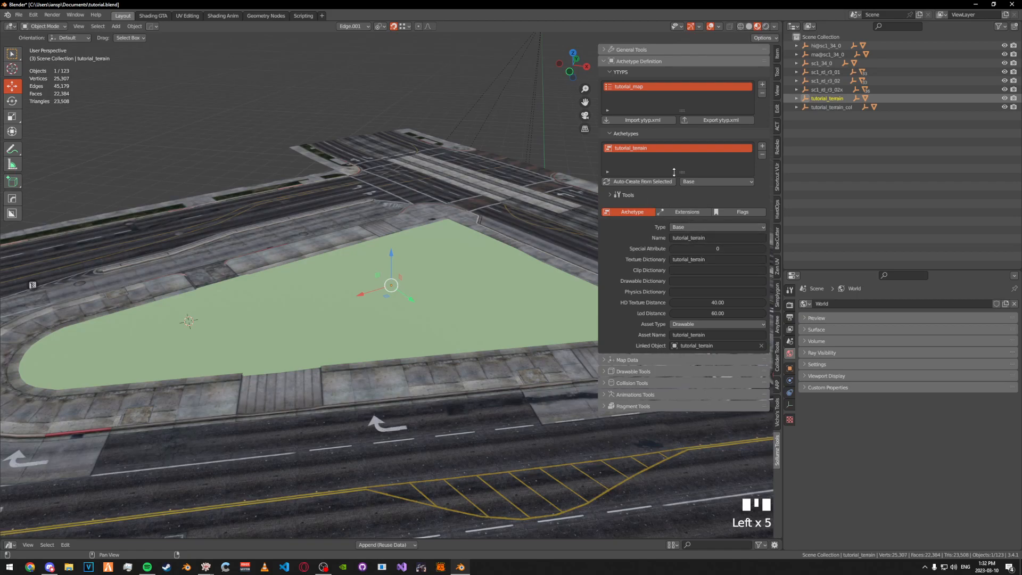
- Export the tutorial_map YTYP as XML into a new folder named map inside the sollumz export folder
click(720, 119)
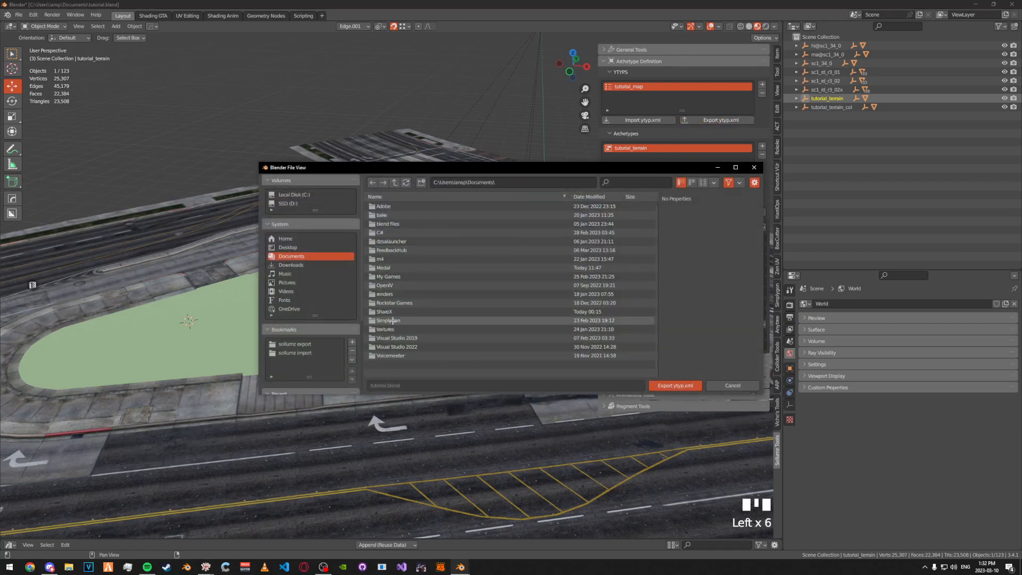
right_click(606, 307)
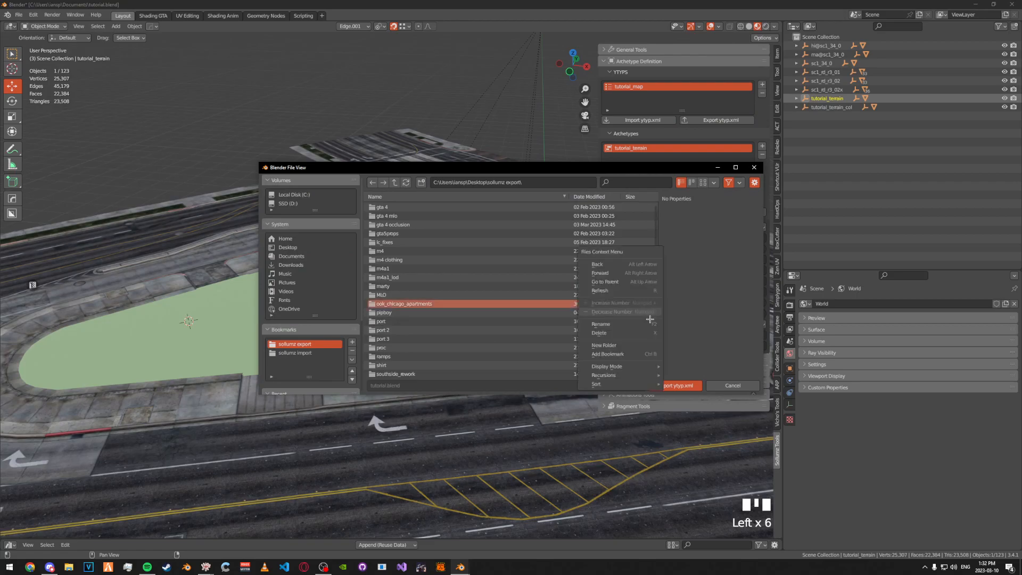
click(644, 331)
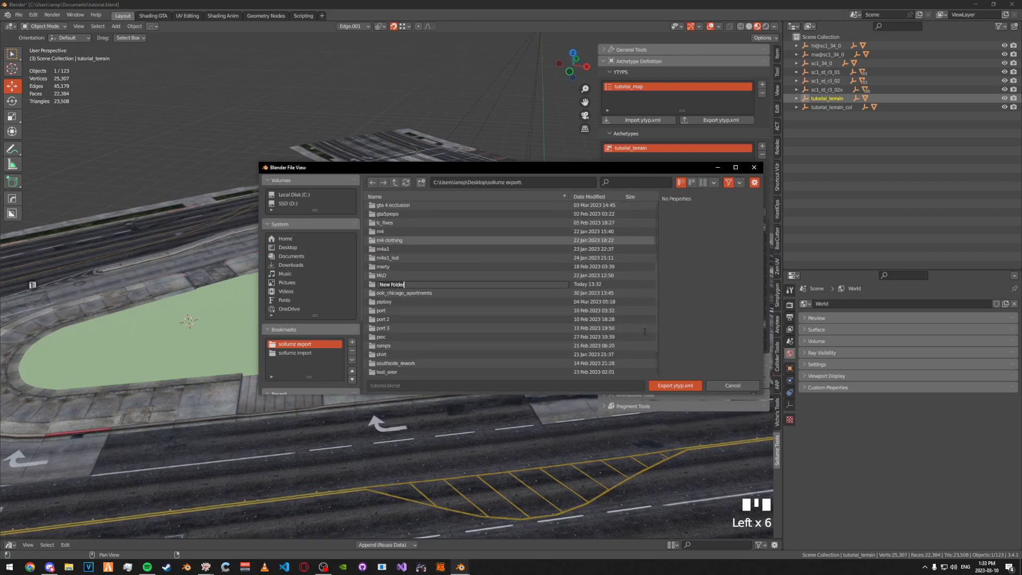
text(map)
key(Return)
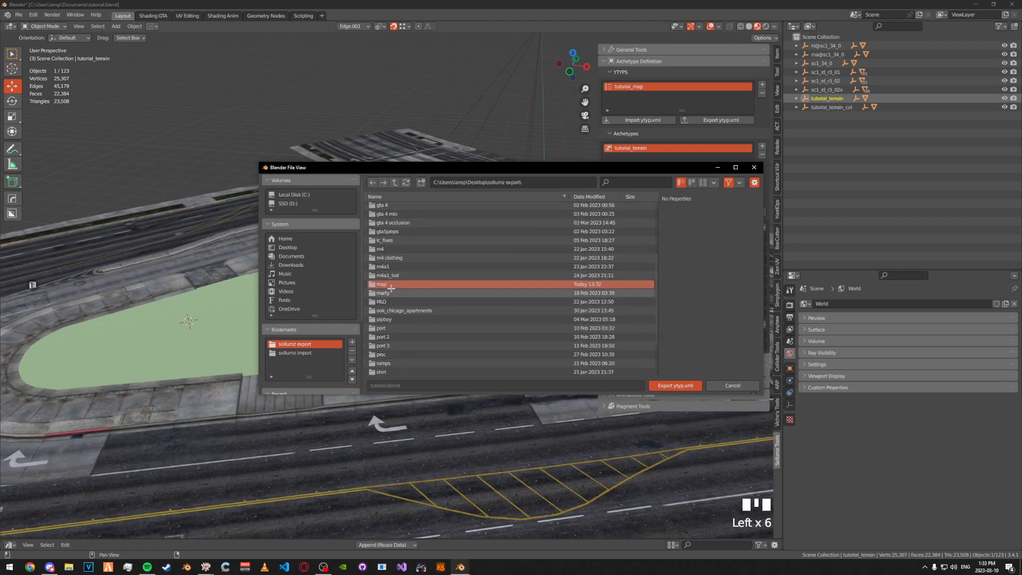
double_click(390, 283)
click(675, 386)
key(n)
- Export only the sc1_34_0 hierarchy as CodeWalker XML to the map folder, limited to selected objects, and save the blend file
click(829, 117)
click(826, 89)
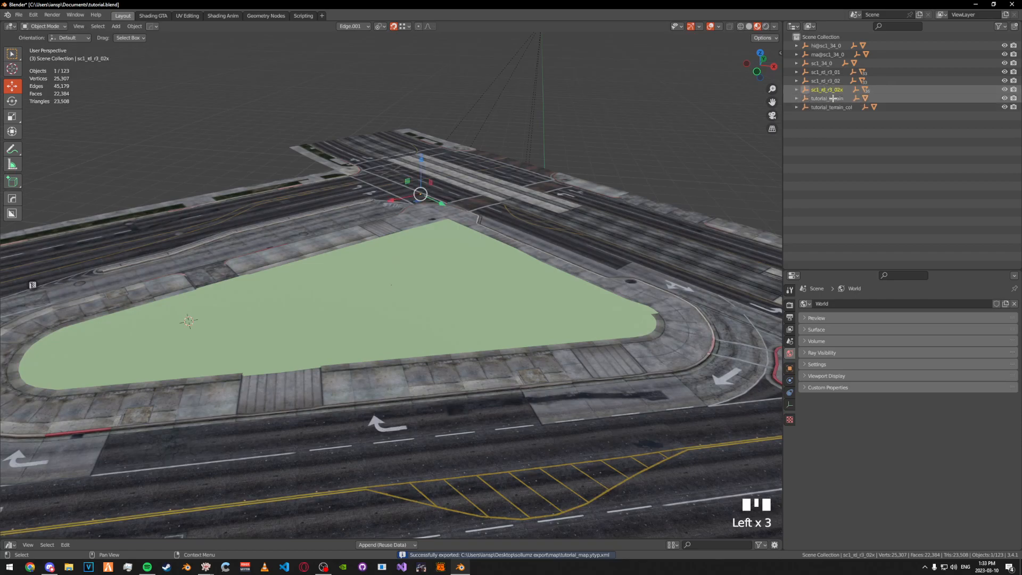
right_click(826, 89)
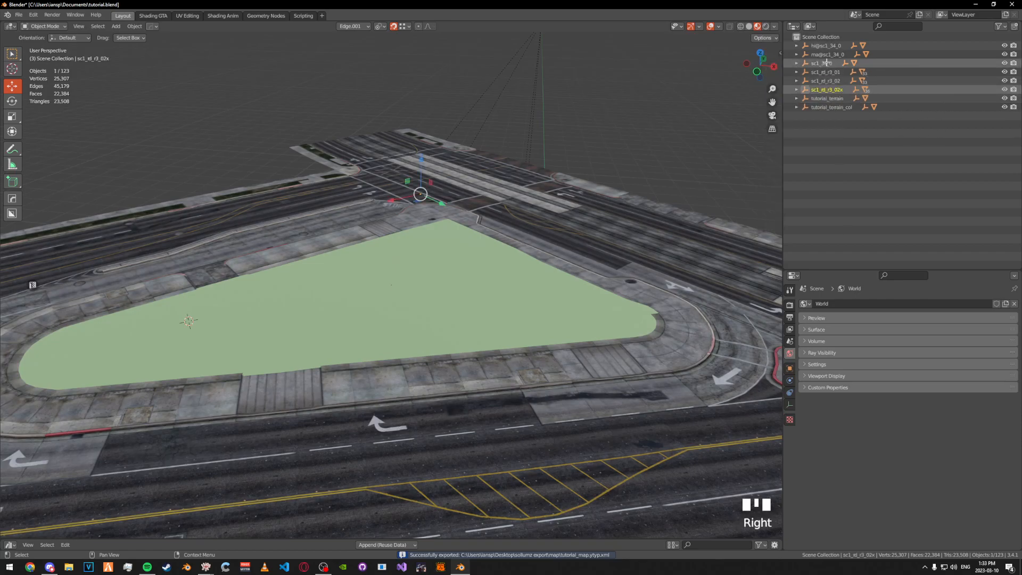
right_click(826, 62)
click(793, 83)
key(shift+q)
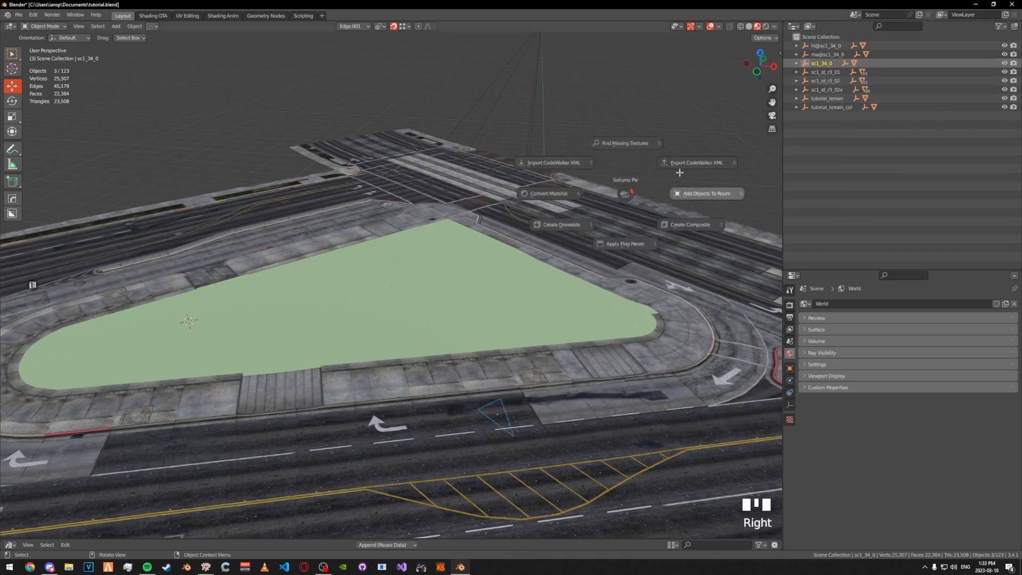
click(706, 150)
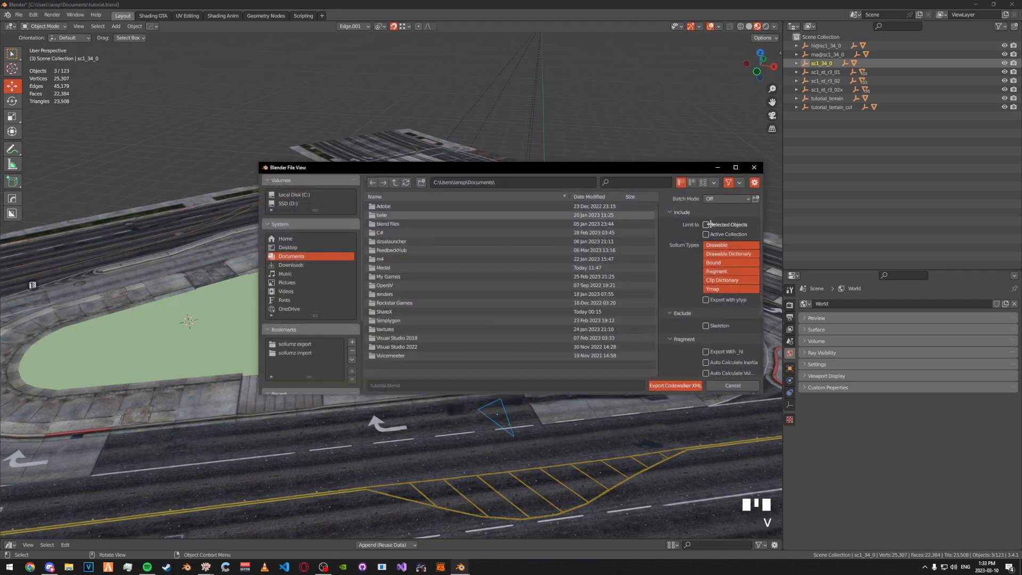
click(710, 225)
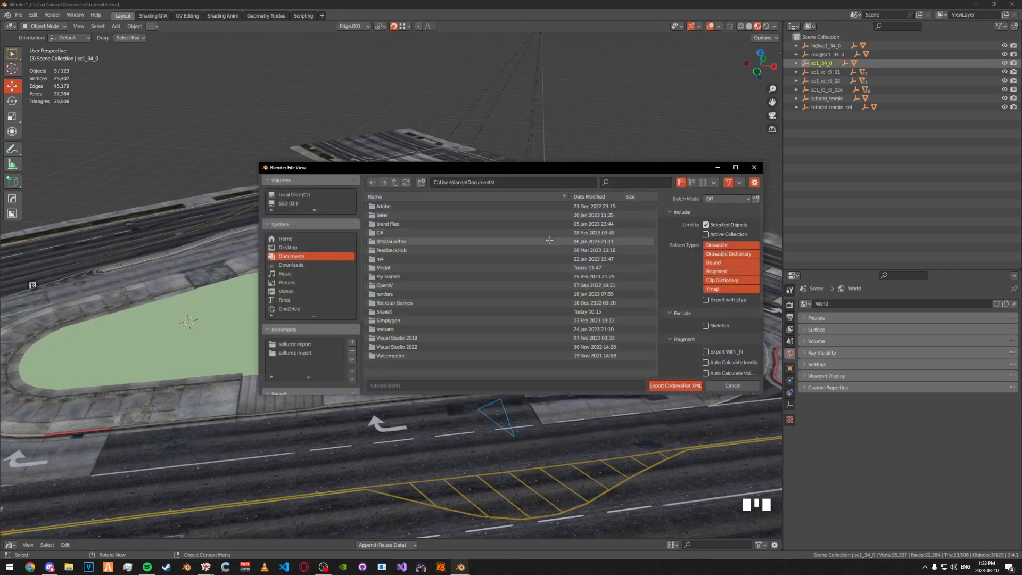
click(294, 344)
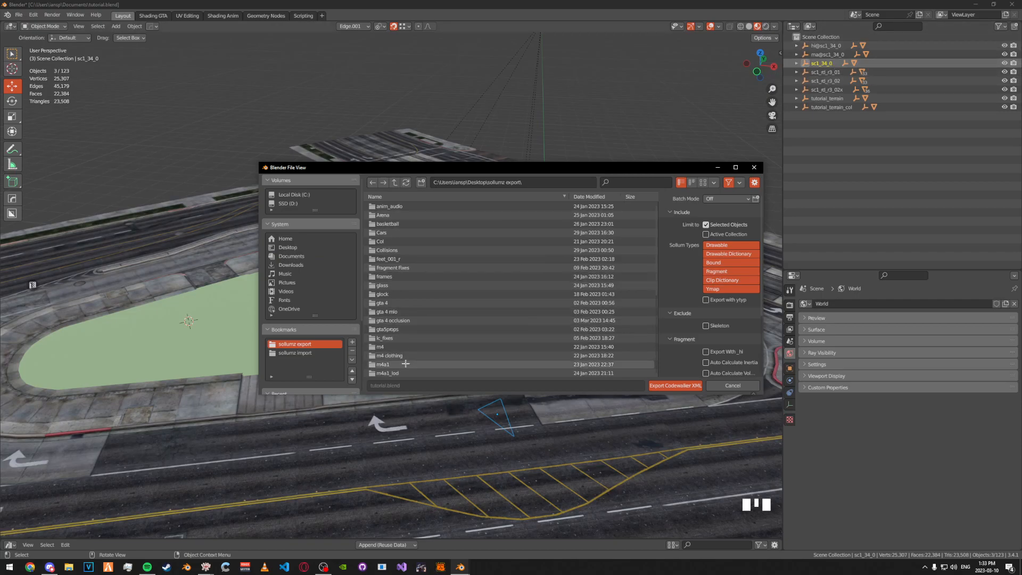
scroll(408, 346, down, 3)
double_click(418, 334)
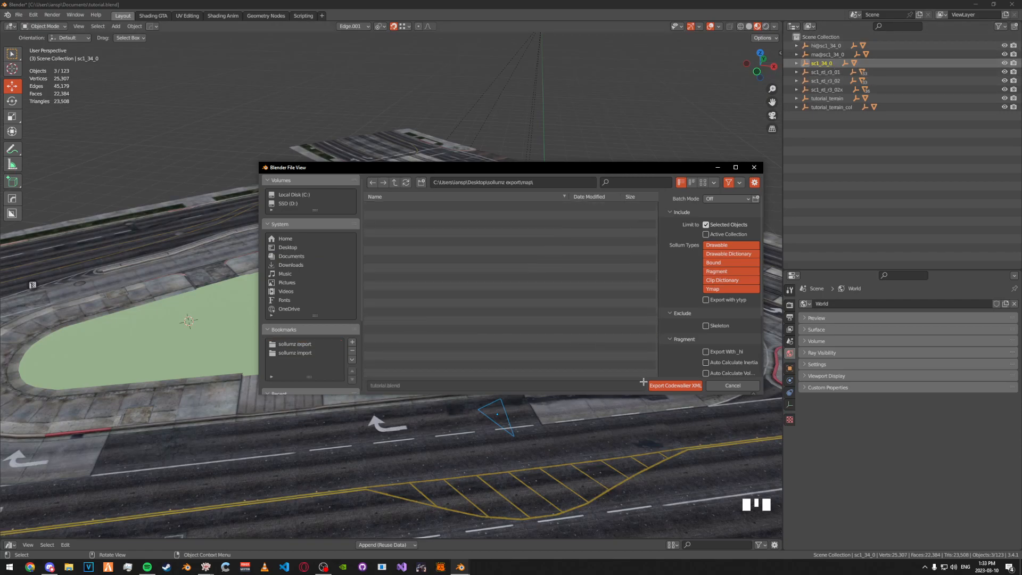
click(660, 386)
key(ctrl+s)
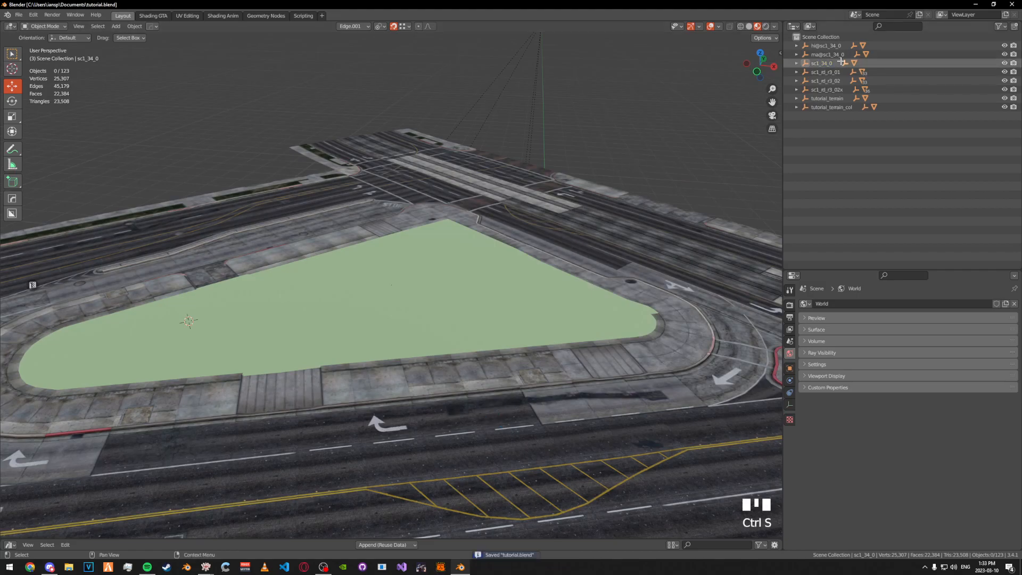
- Export only the ma@sc1_34_0 hierarchy as CodeWalker XML to the map folder, limited to selected objects
right_click(808, 54)
right_click(809, 54)
right_click(809, 55)
click(803, 75)
key(v)
click(733, 113)
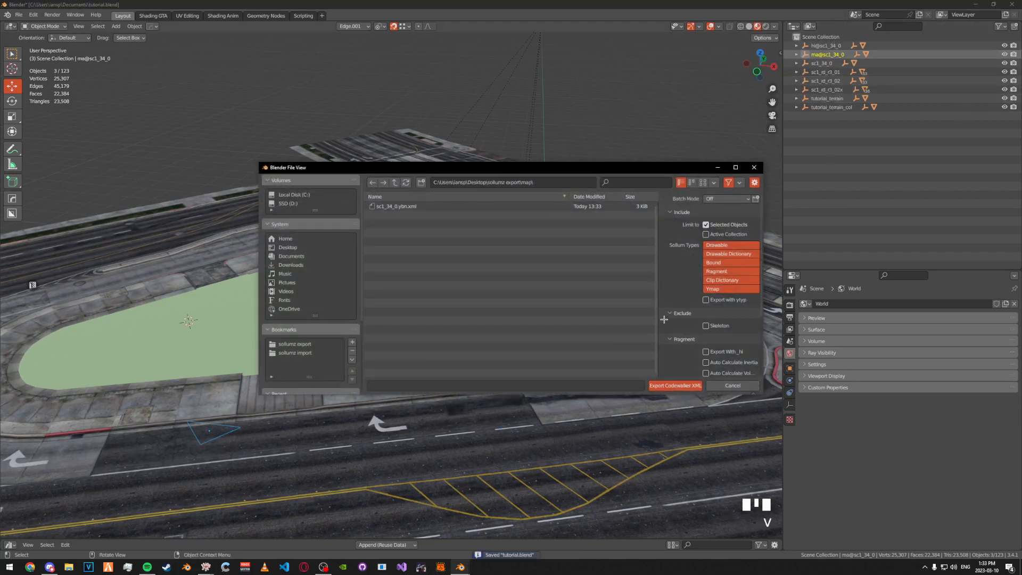
click(675, 385)
- Export only the hi@sc1_34_0 hierarchy as CodeWalker XML to the same map folder
right_click(814, 46)
click(802, 80)
key(v)
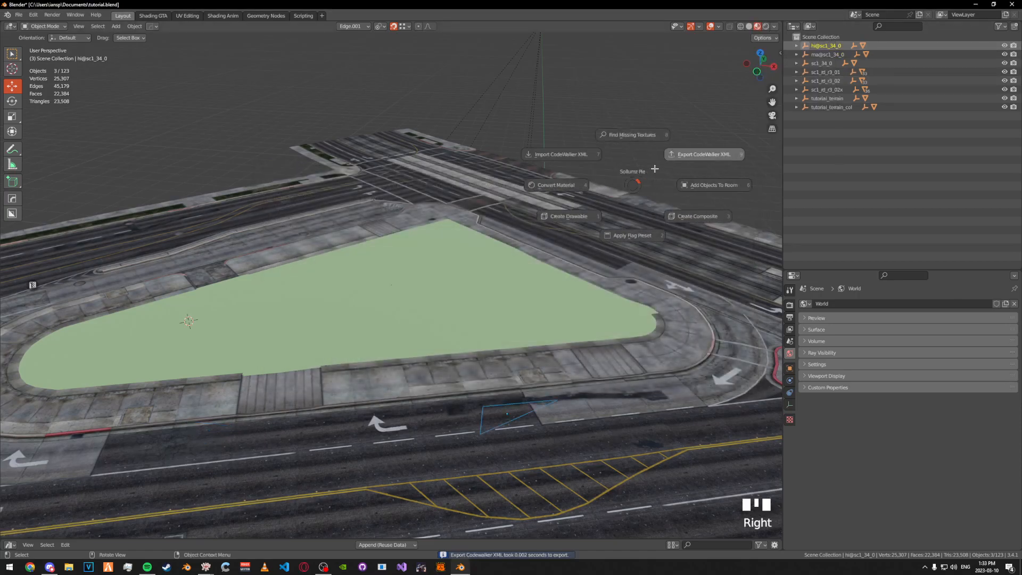
click(700, 156)
click(666, 386)
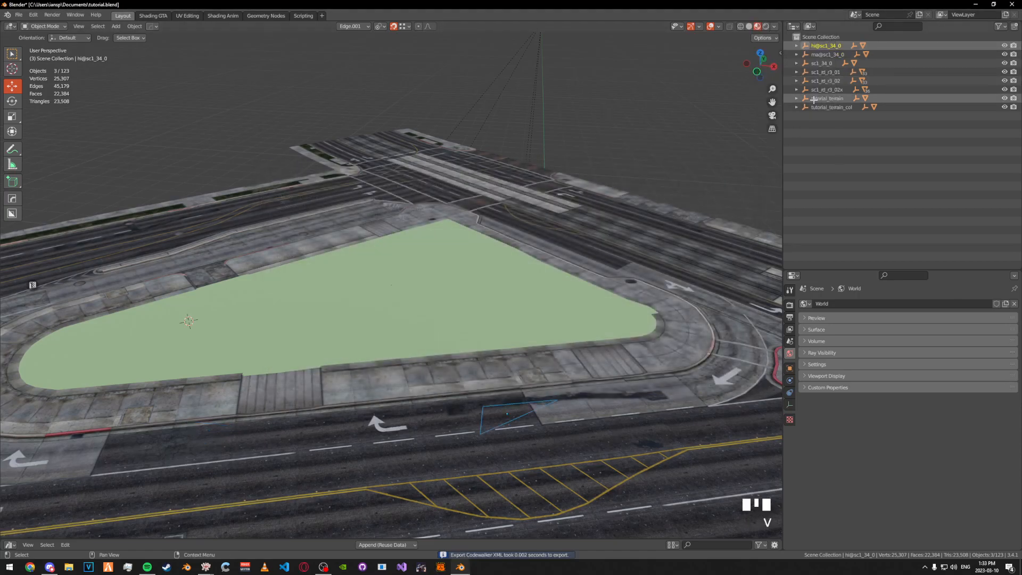
- Export the tutorial_terrain and tutorial_terrain_col hierarchies separately as CodeWalker XML to the map folder, and save the blend file
right_click(827, 98)
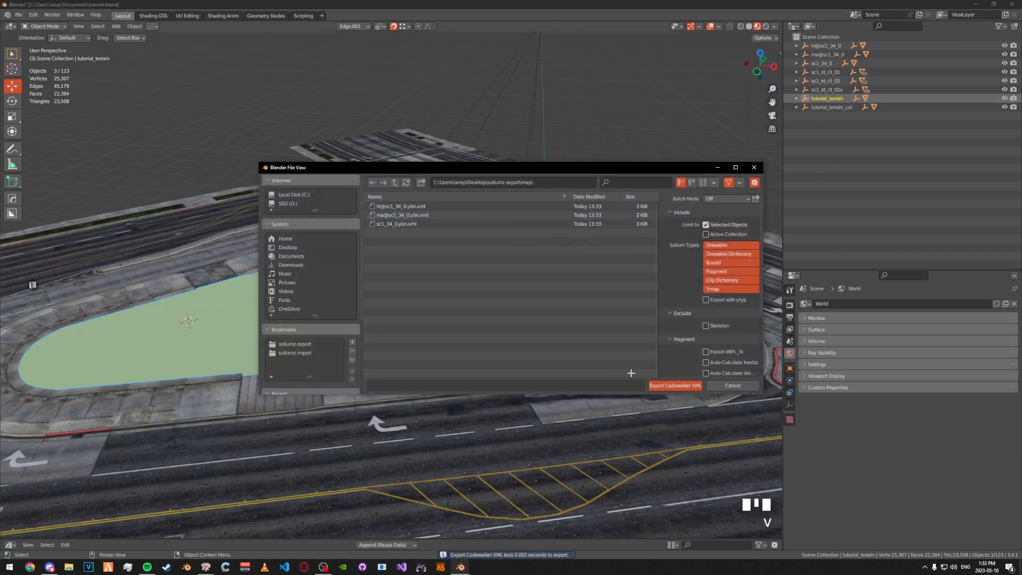
click(666, 385)
right_click(817, 107)
click(817, 107)
key(v)
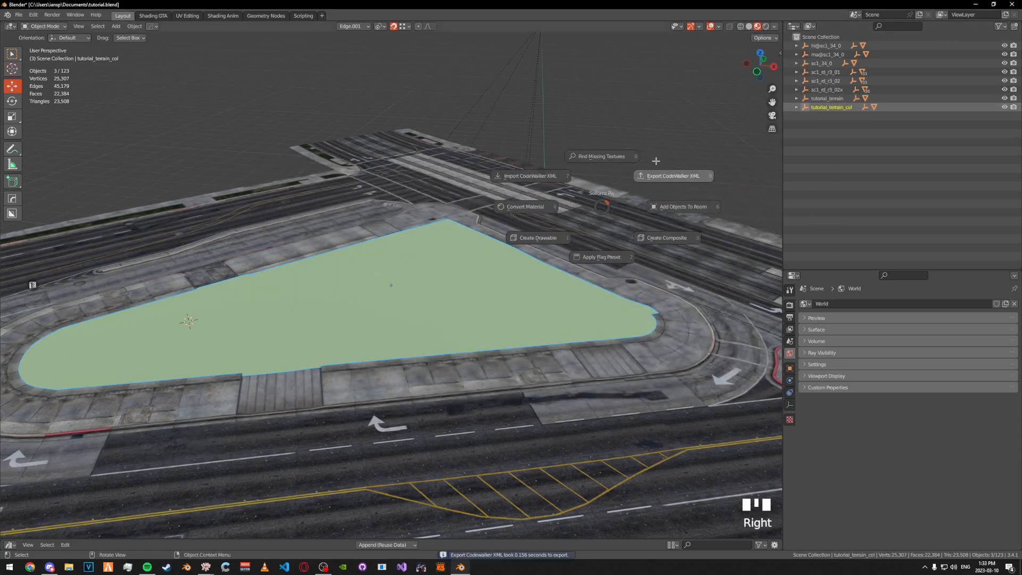
click(673, 172)
click(666, 385)
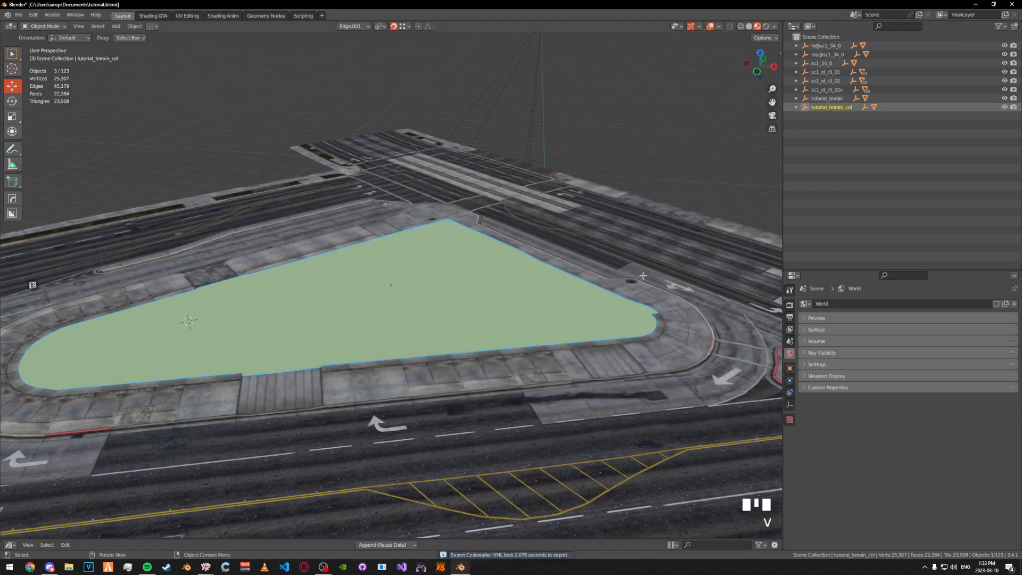
click(660, 114)
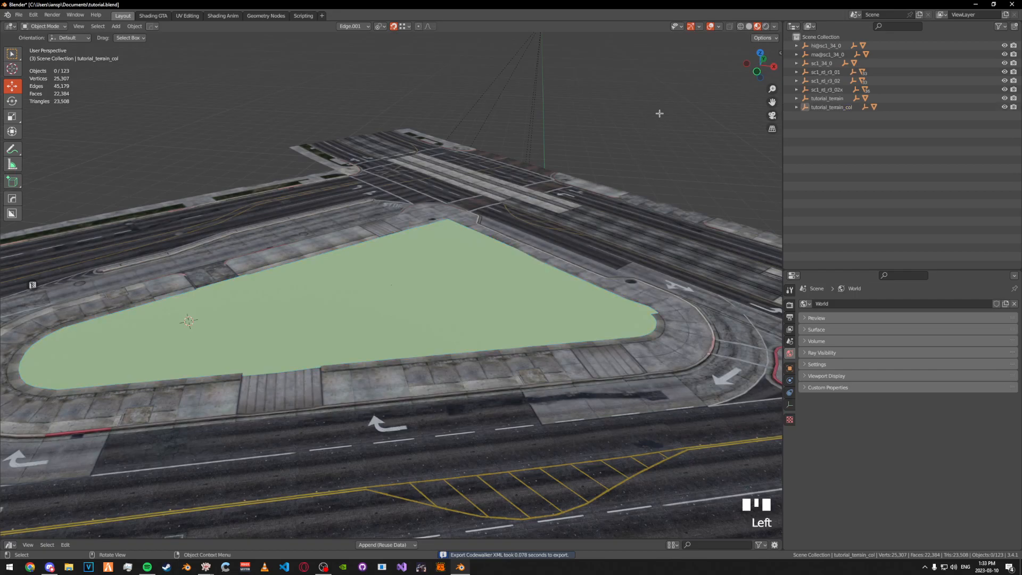
key(ctrl+s)
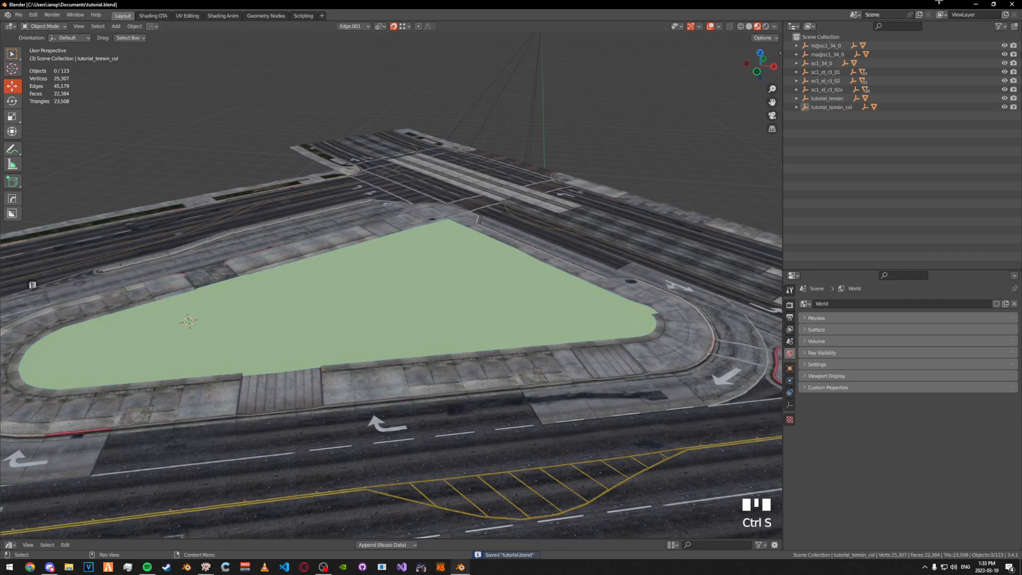
- Switch to CodeWalker's RPF Explorer, open 3dmods.rpf and import the exported XML files from the map folder into it
key(alt+Tab)
click(400, 95)
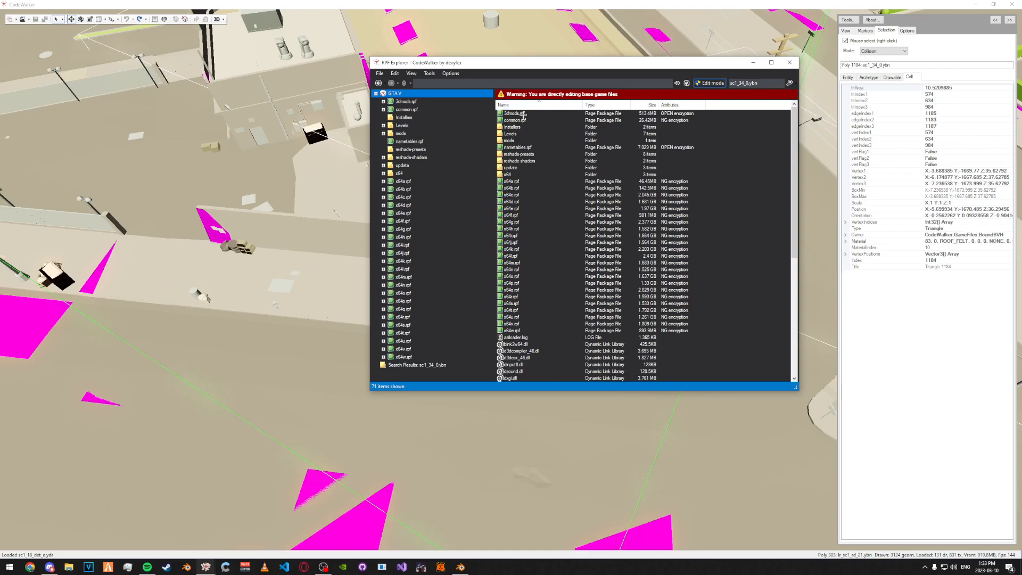
right_click(749, 154)
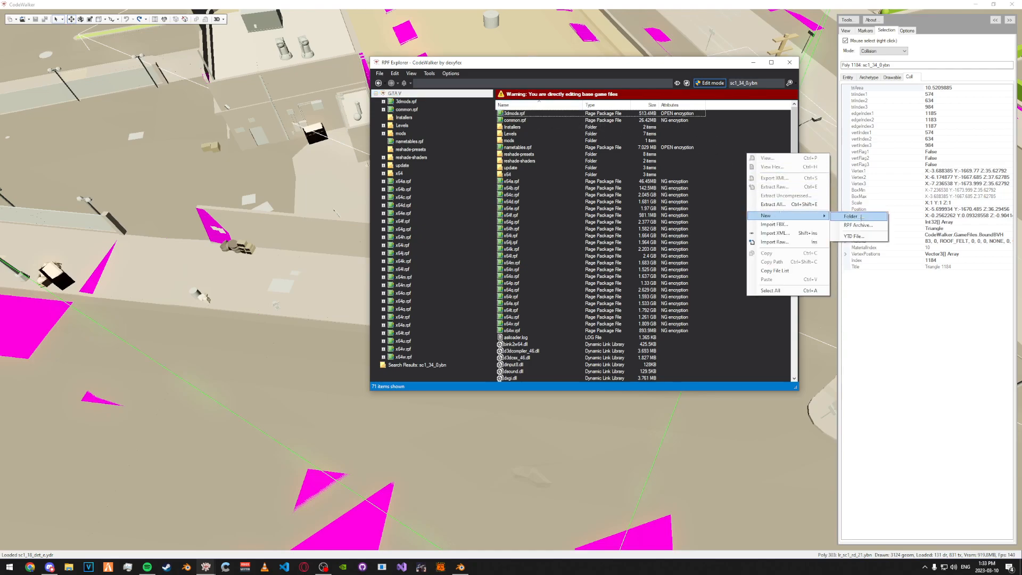
double_click(538, 116)
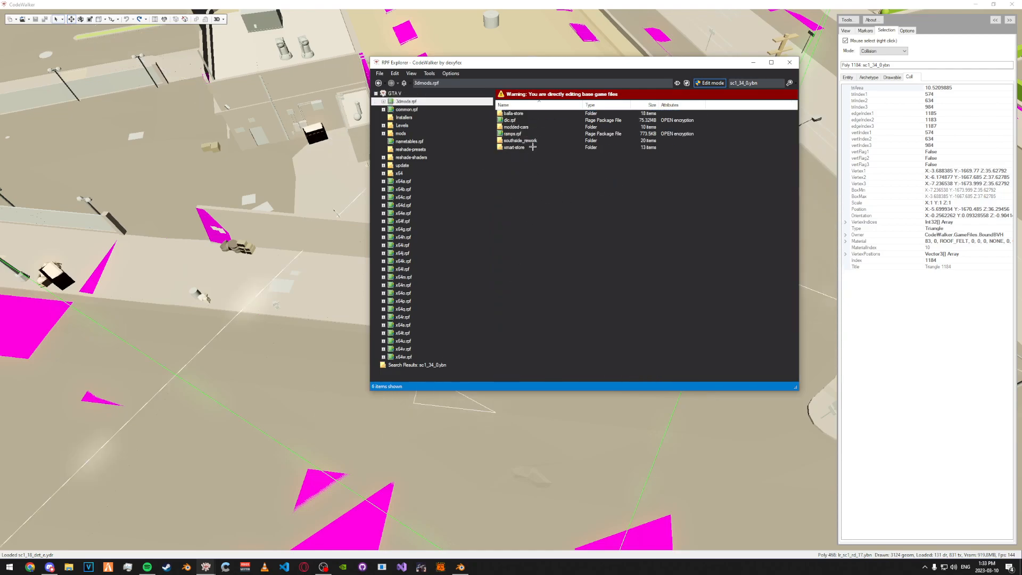
click(69, 567)
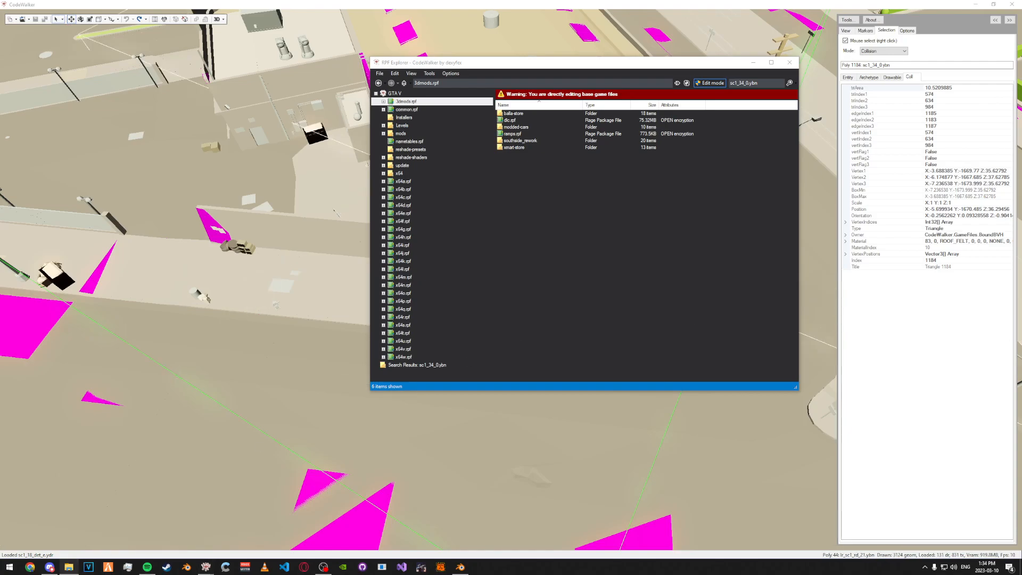
drag(1021, 255, 642, 242)
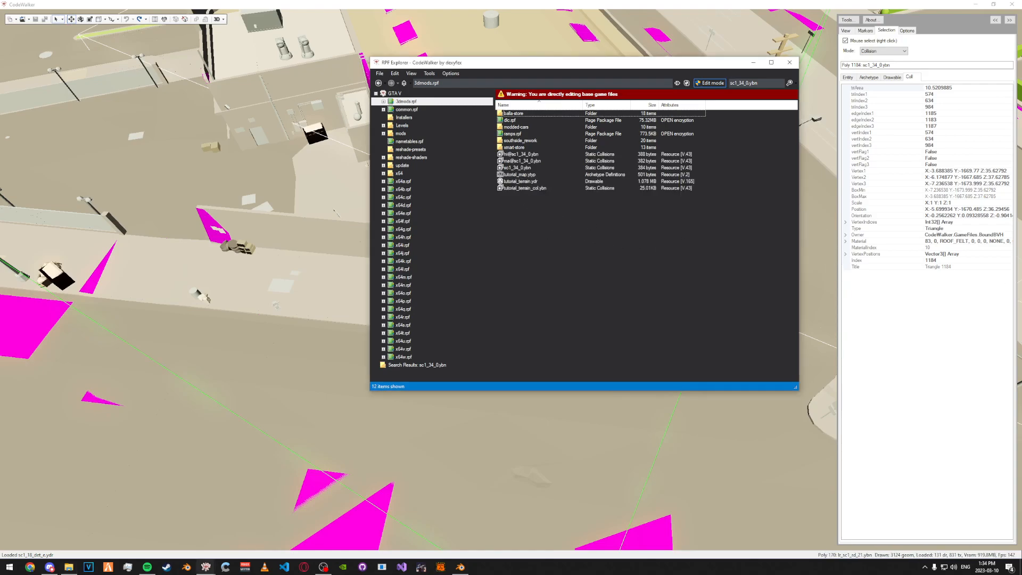
- Copy the six imported map files out of 3dmods.rpf into the tutorial resource's stream folder and restart CodeWalker
drag(523, 200, 527, 152)
click(524, 218)
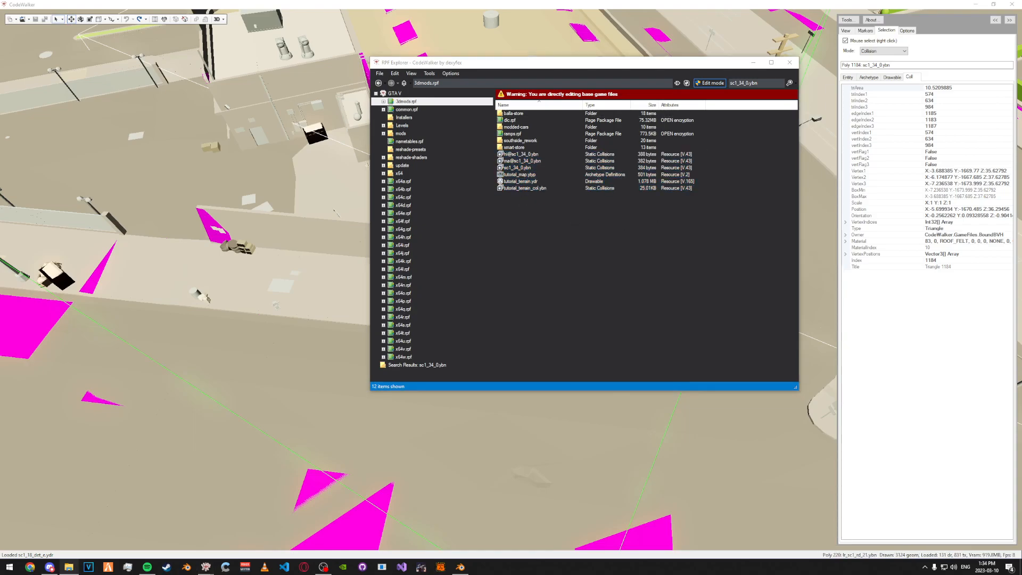
drag(532, 206, 530, 153)
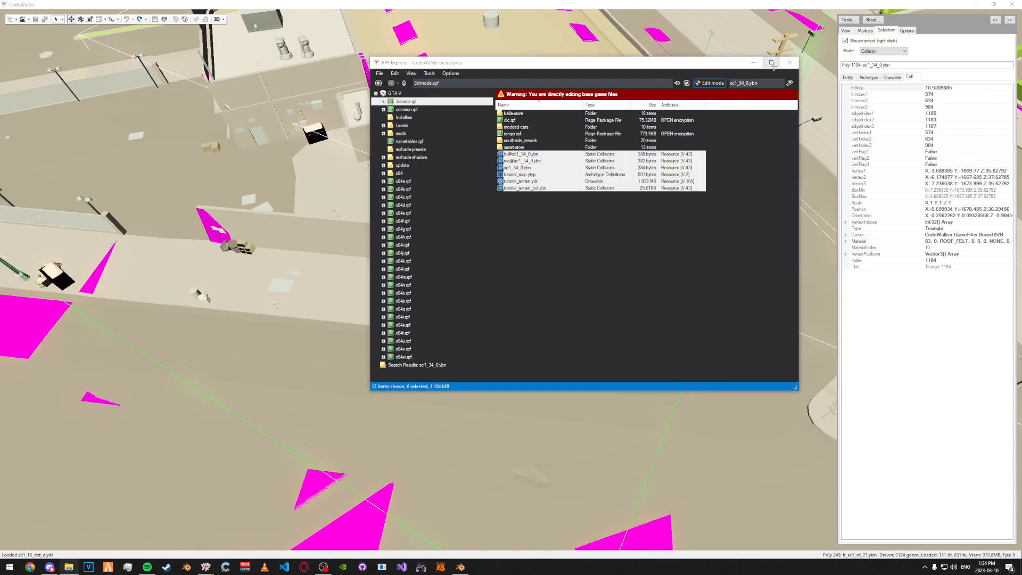
click(790, 62)
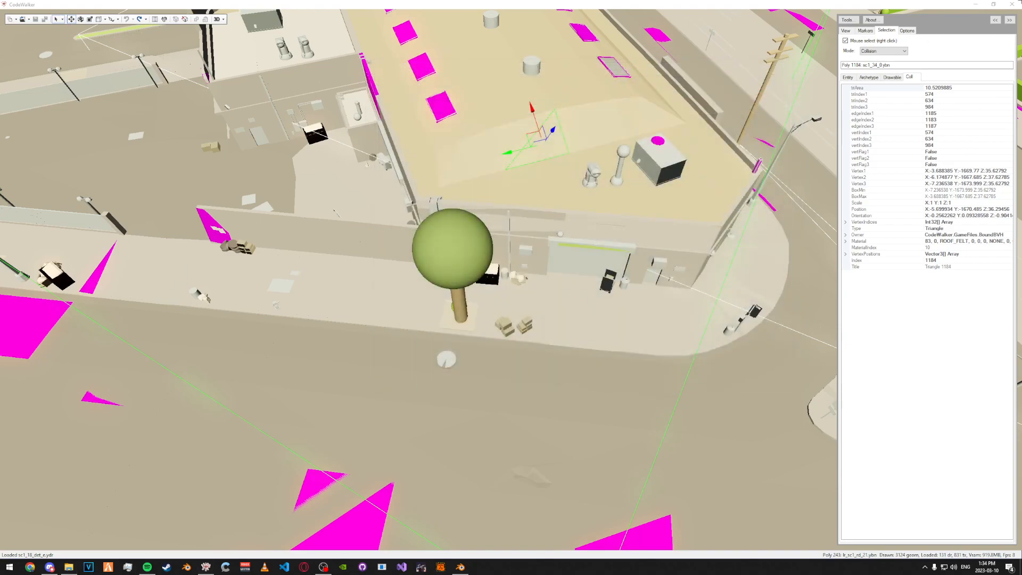
click(1014, 4)
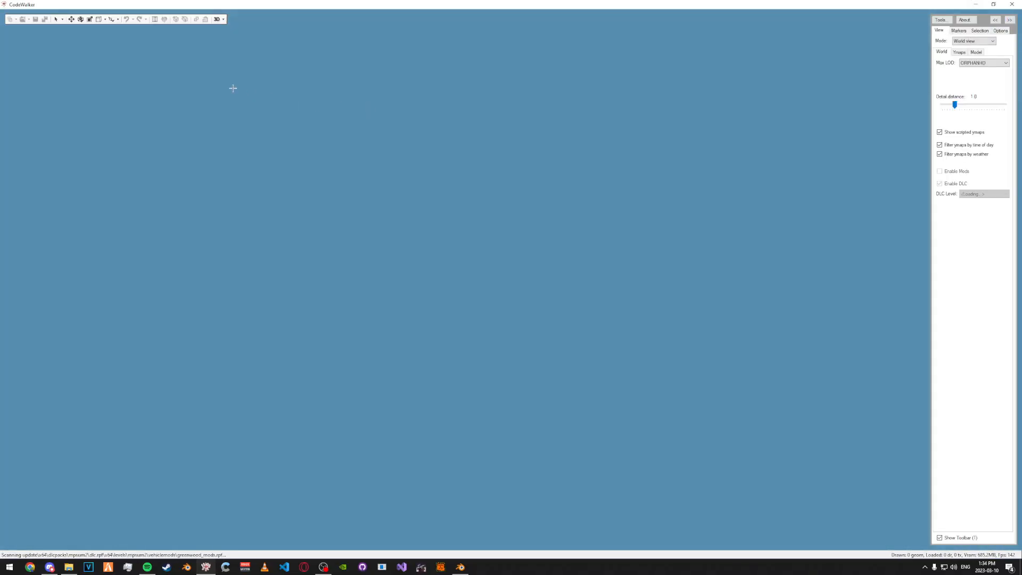
- Switch to Blender and copy the tutorial_terrain object's full-precision location from the Python console using bpy.context.object.location
click(460, 567)
click(827, 99)
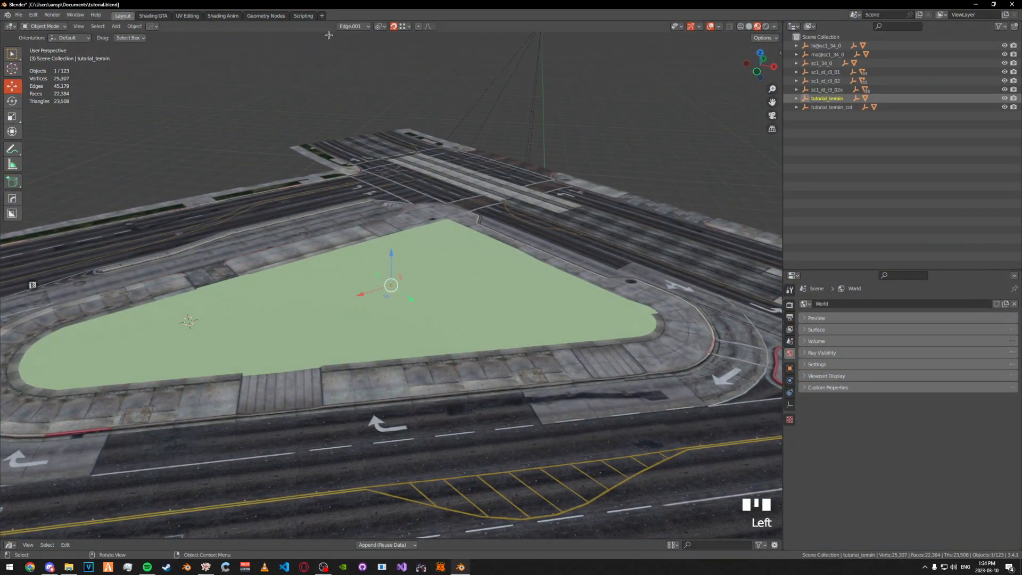
click(303, 16)
drag(189, 418, 30, 417)
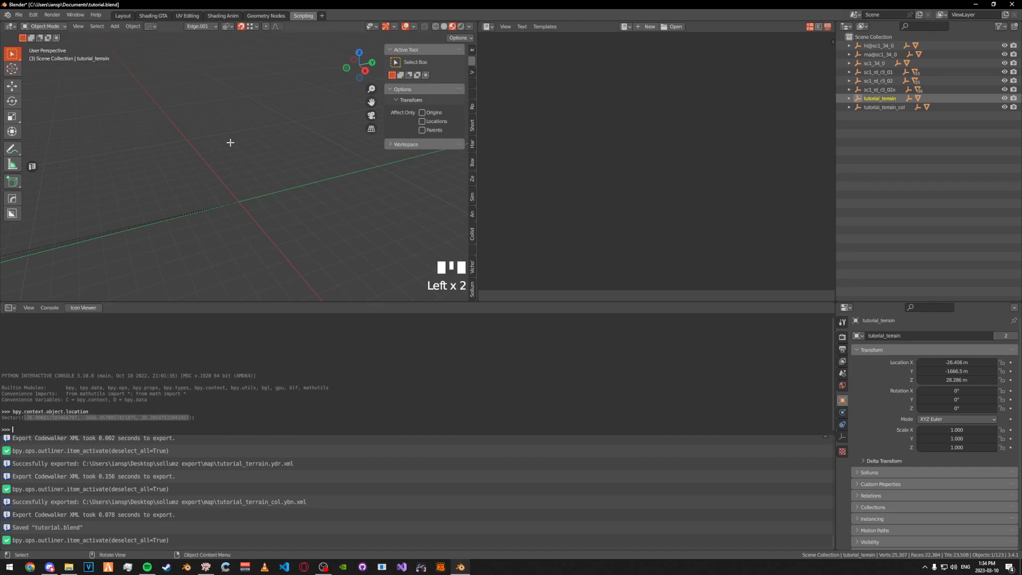
click(119, 15)
- Switch to CodeWalker and create a new ymap file in the project window
key(alt+Tab)
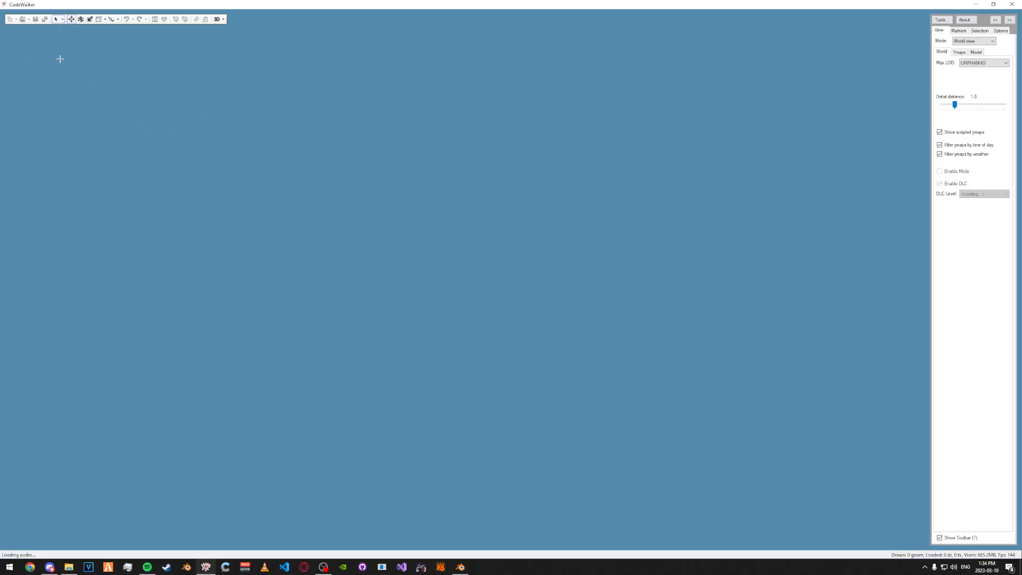
click(23, 23)
click(38, 33)
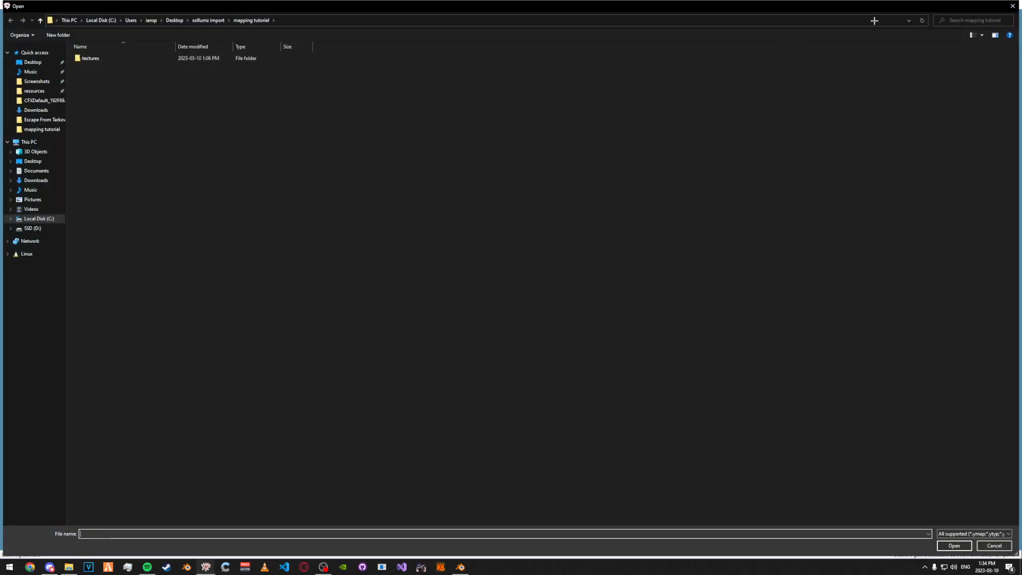
click(1011, 6)
click(53, 58)
mouse_move(66, 67)
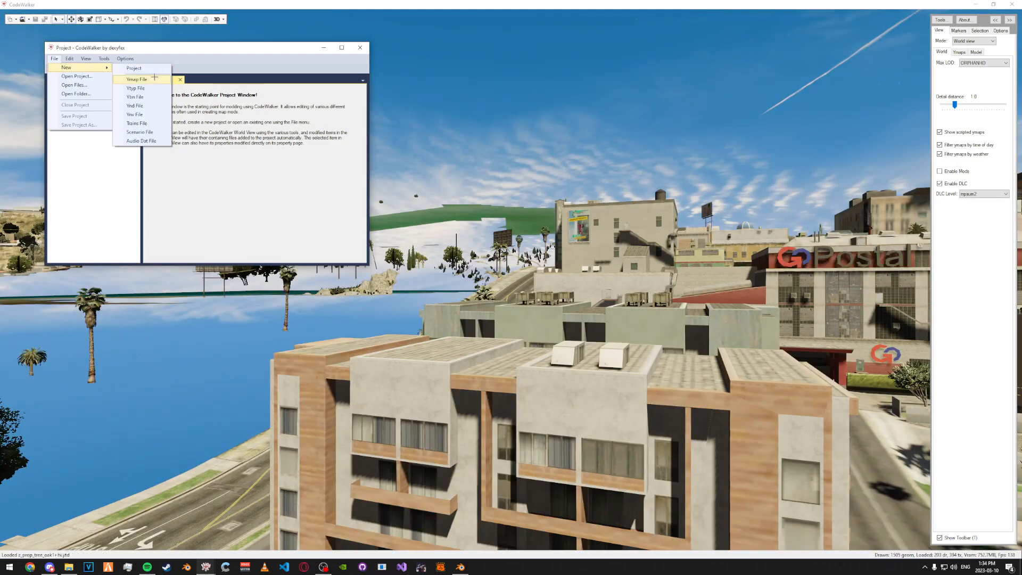
click(155, 79)
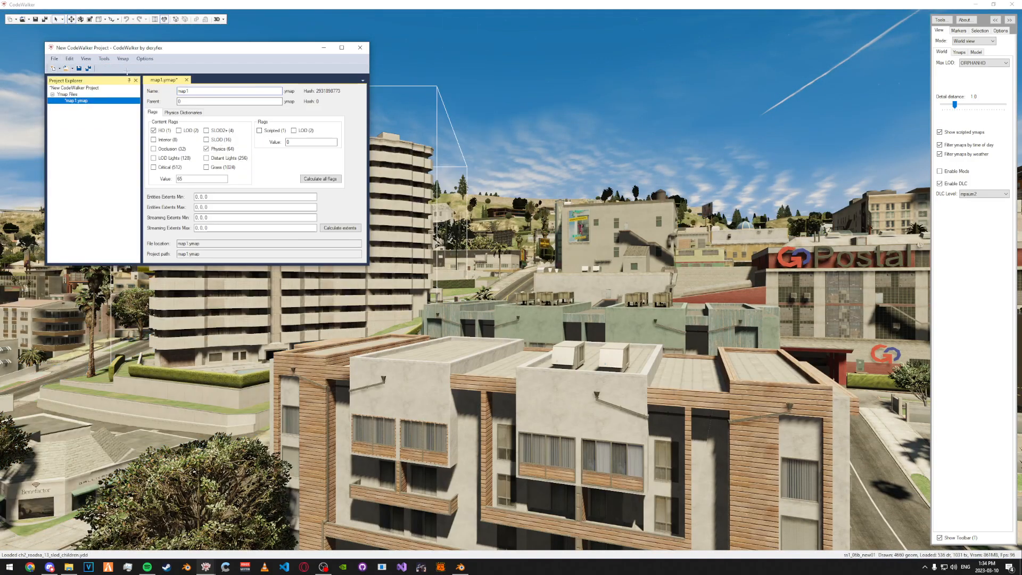
- Add a new entity to the ymap at position -26.406017303466797, -1666.4578857421875, 28.28587532043457 and go to it
click(123, 58)
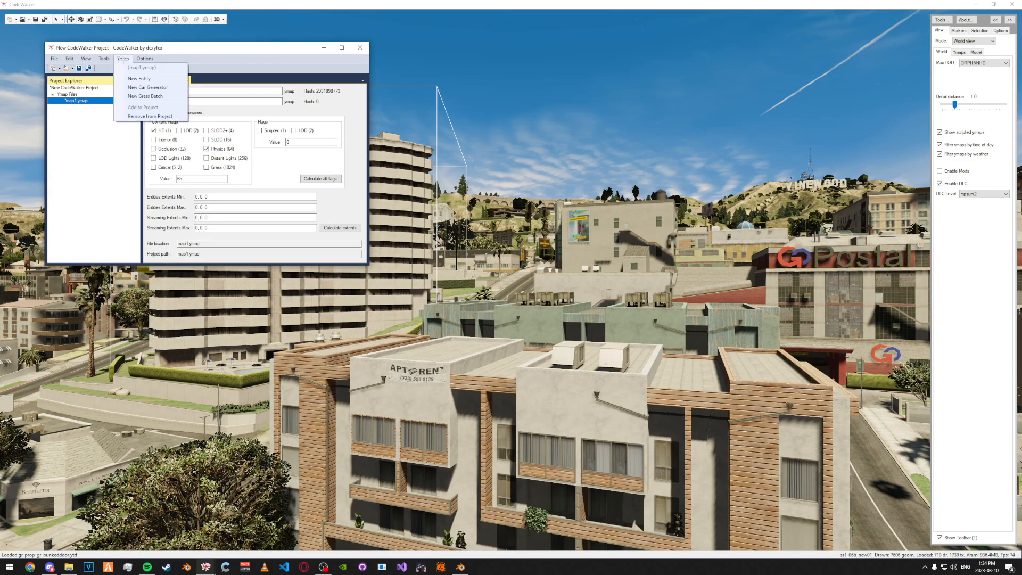
click(133, 78)
drag(230, 102, 183, 122)
text(-26.406017303466797, -1666.4578857421875, 28.28587532043457)
click(348, 102)
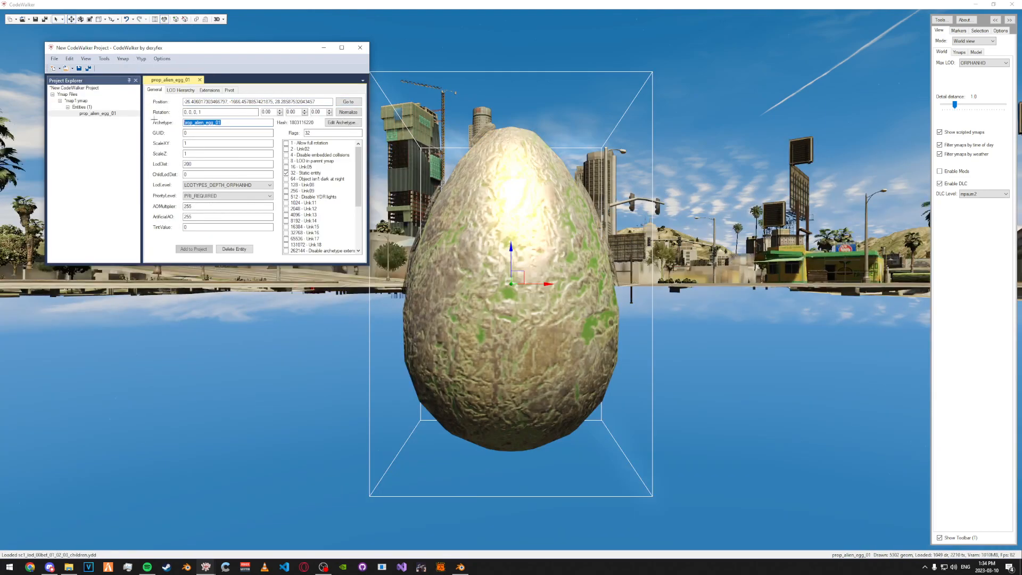
- Set the new entity's archetype to tutorial_terrain and view the placement around Mosley Auto Service
text(tutorial_)
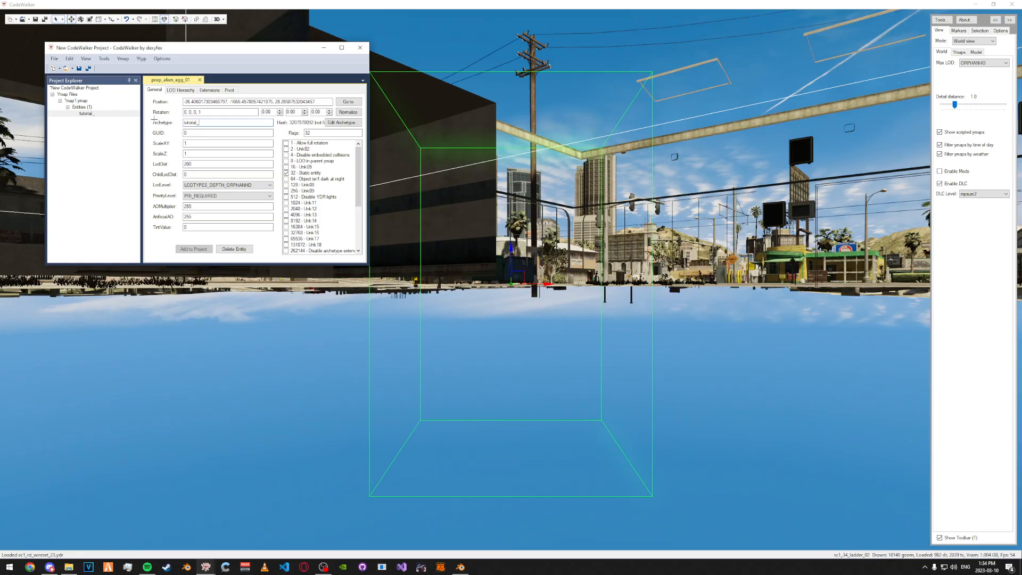
text(1errain)
drag(655, 114, 632, 178)
scroll(631, 178, down, 6)
scroll(630, 181, down, 10)
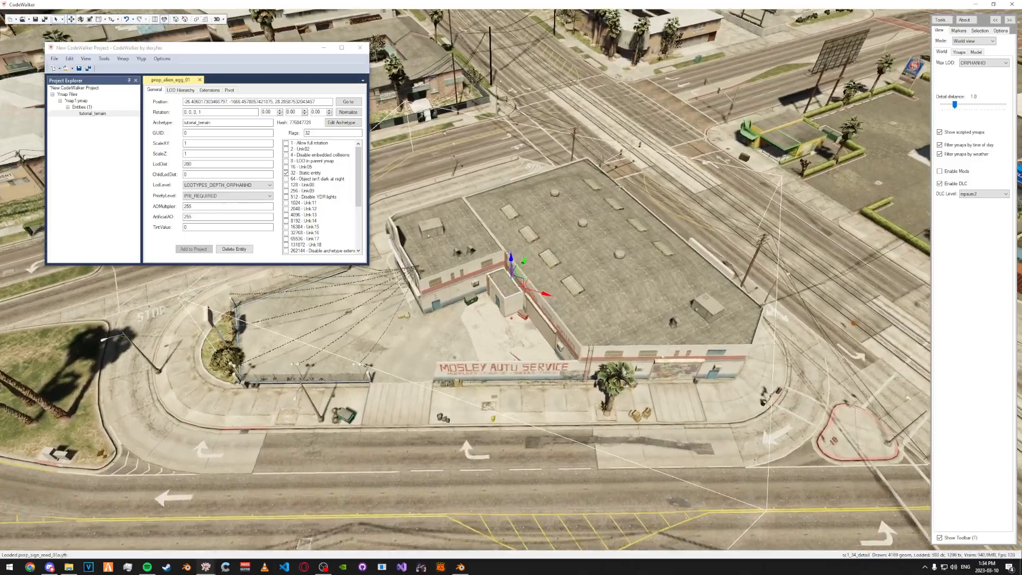
drag(619, 186, 572, 158)
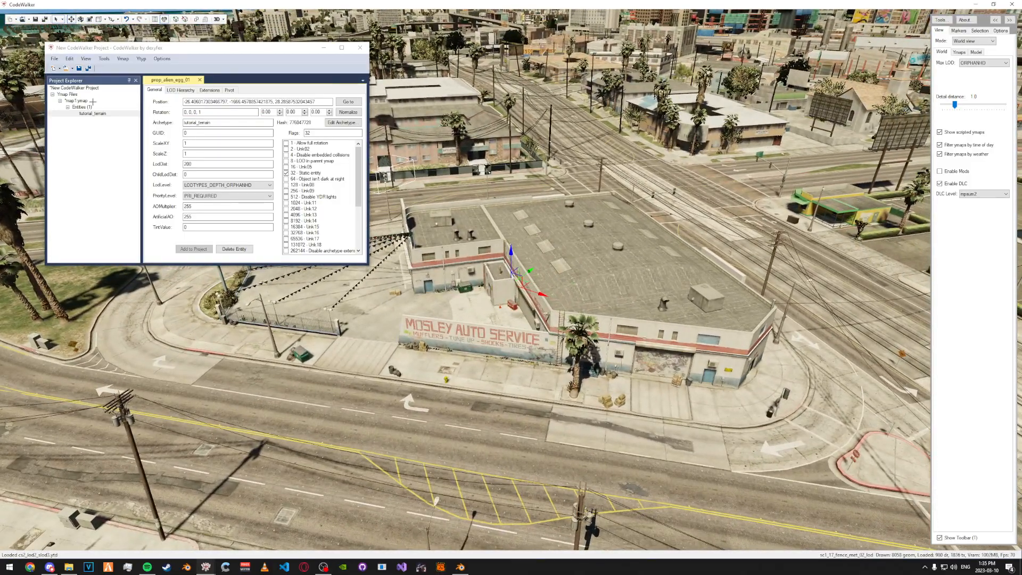
- Calculate all flags and the extents of the new ymap
click(93, 101)
click(320, 178)
click(345, 228)
- Save the ymap as tutorial_main in the stream folder of the tutorial resource under resources\[map]
click(88, 68)
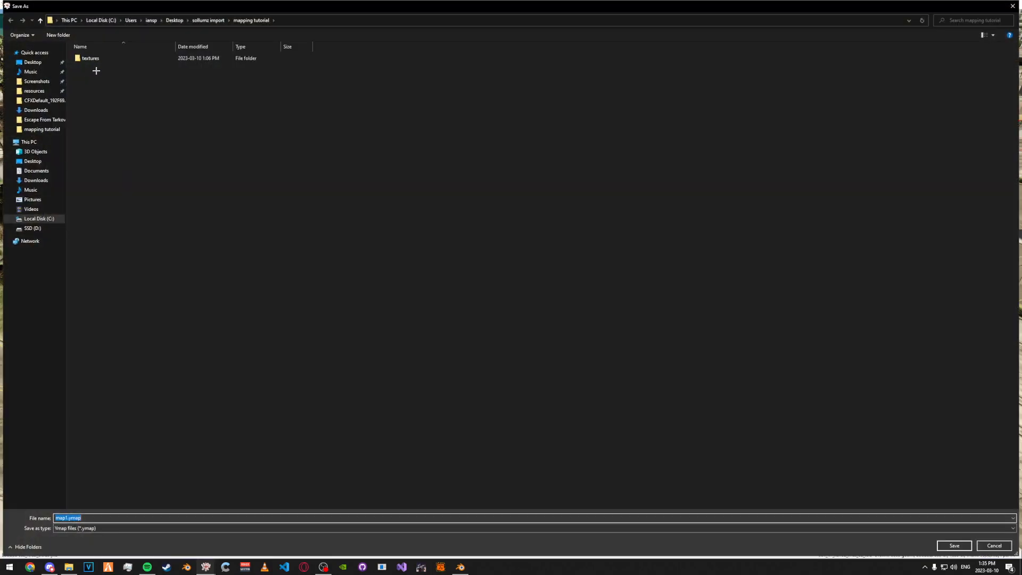
click(33, 93)
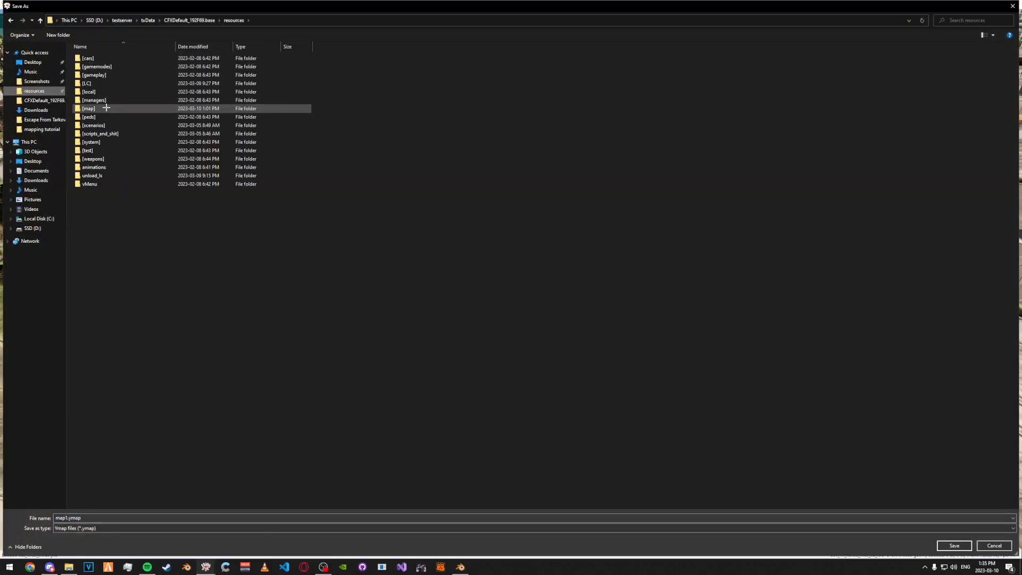
double_click(91, 109)
double_click(96, 84)
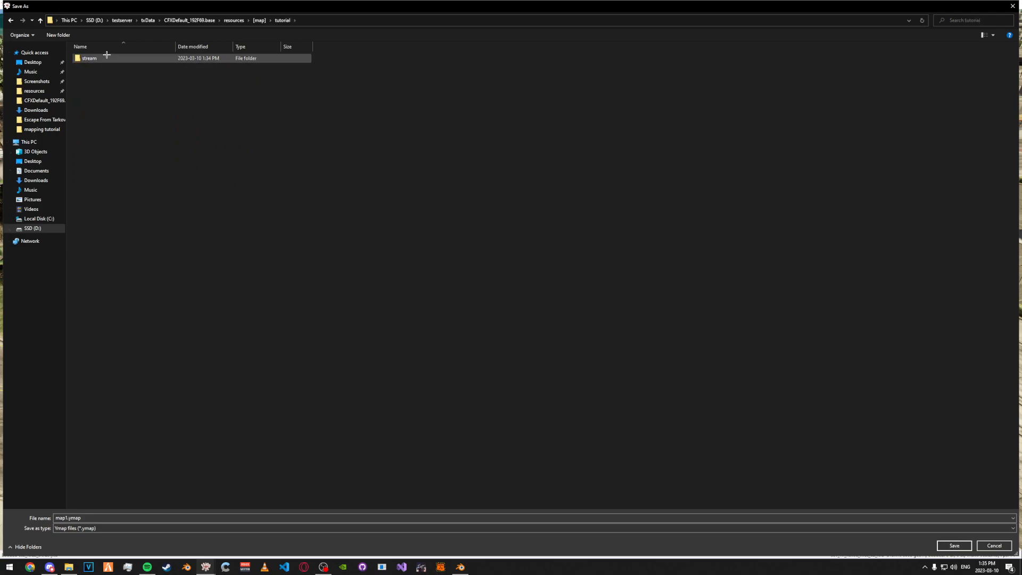
double_click(103, 57)
click(121, 515)
text(tutorial_)
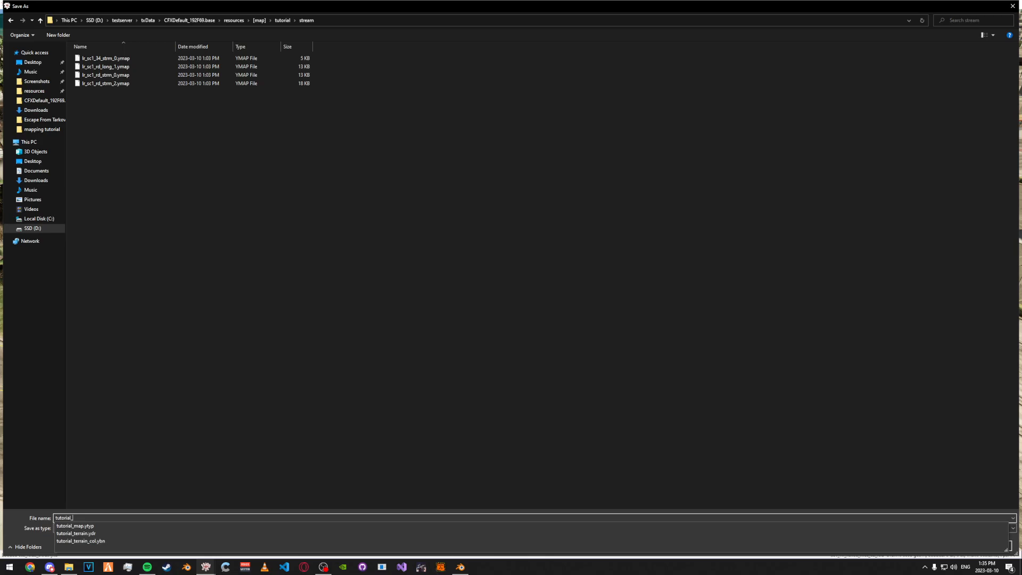
text(main)
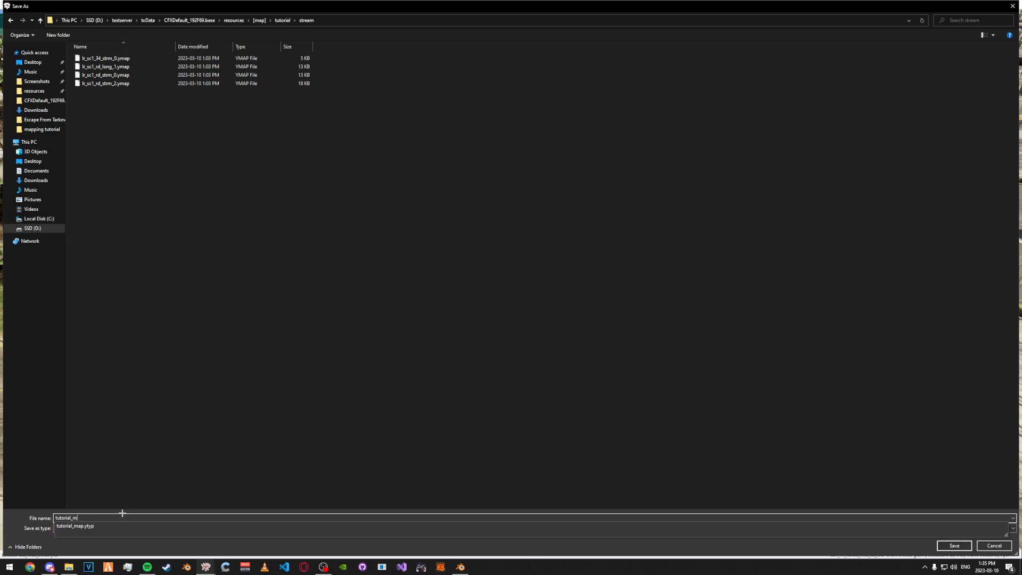
key(Return)
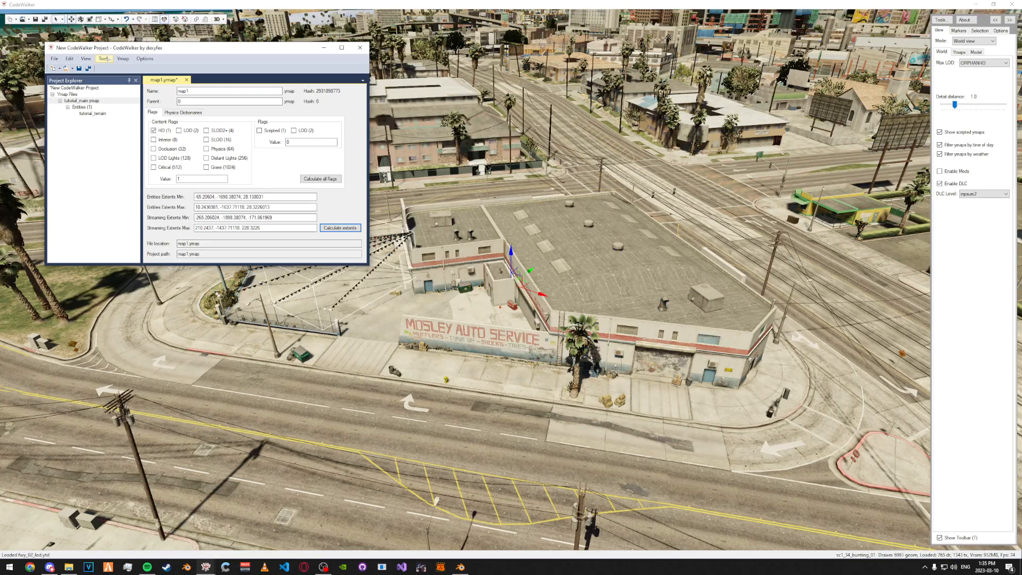
- Generate the project's _manifest.ymf from the tutorial_main ymap
click(105, 59)
click(110, 68)
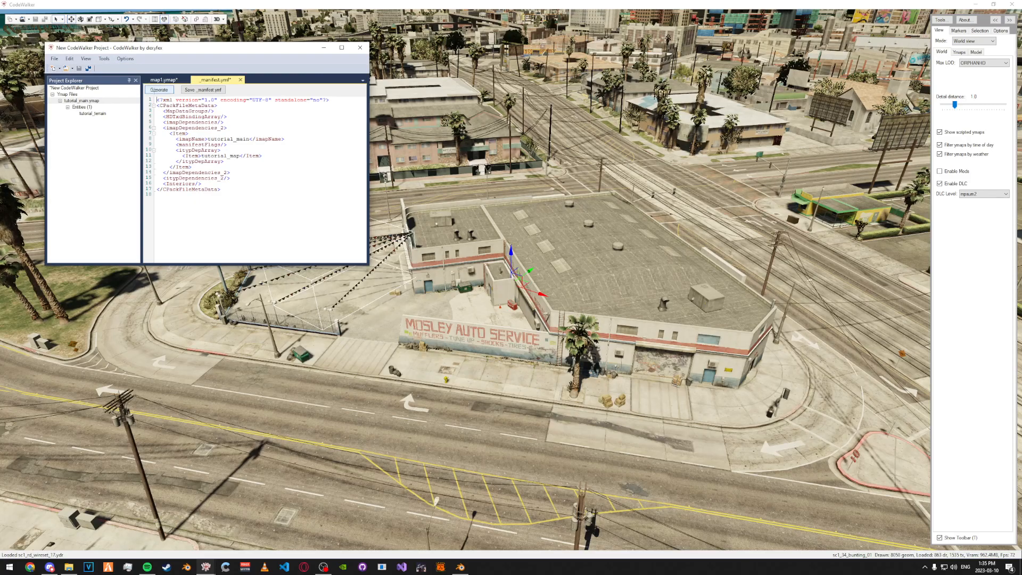
- Save the manifest as _manifest.ymf in the tutorial resource's stream folder and close the project window
click(203, 90)
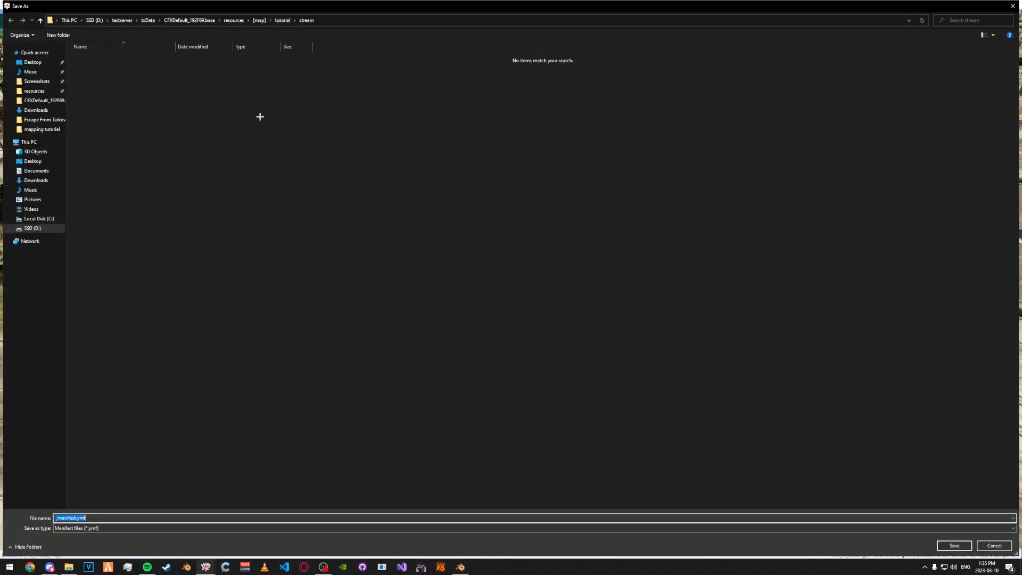
click(953, 546)
click(360, 48)
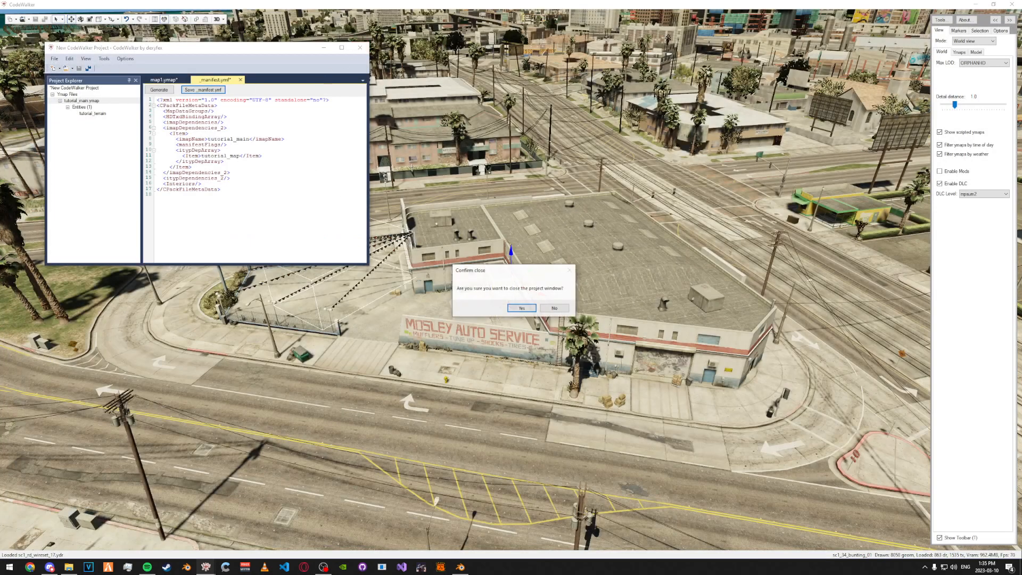
click(521, 307)
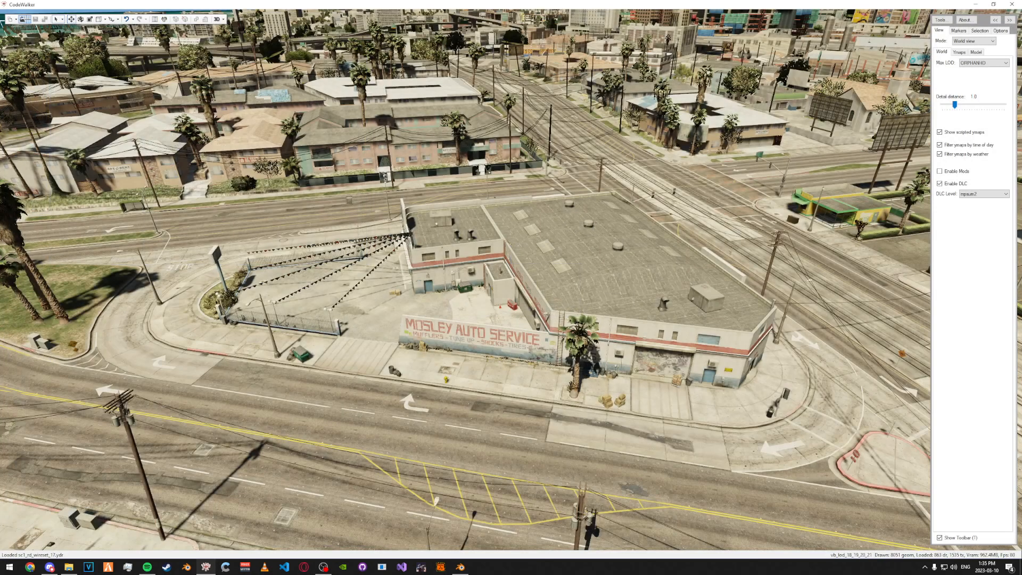
click(24, 19)
click(38, 61)
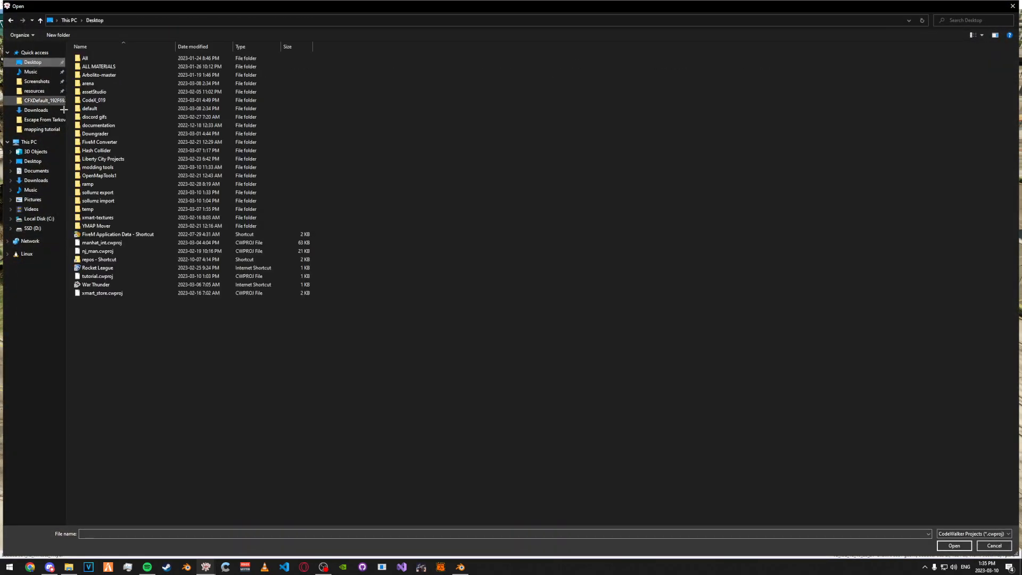
double_click(107, 292)
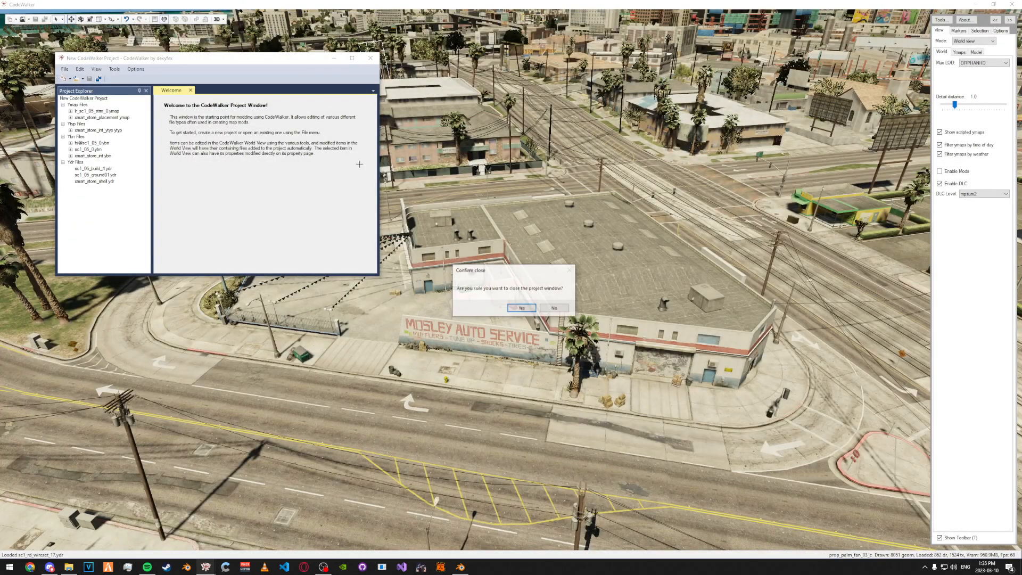
click(524, 308)
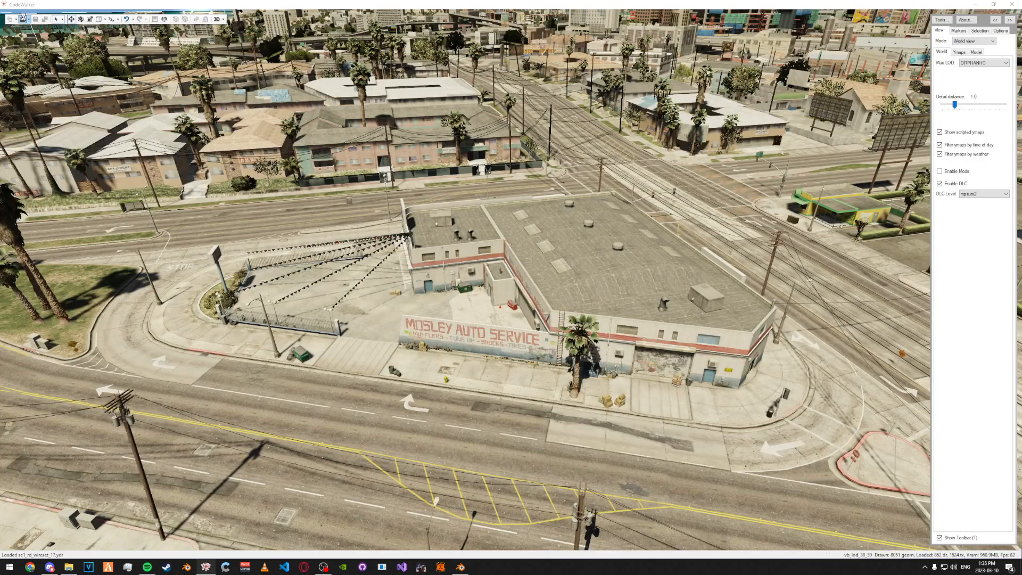
- Open the tutorial.cwproj project and load all files from the tutorial resource's stream folder under resources\[map] into it
click(23, 19)
double_click(133, 270)
click(75, 79)
click(98, 114)
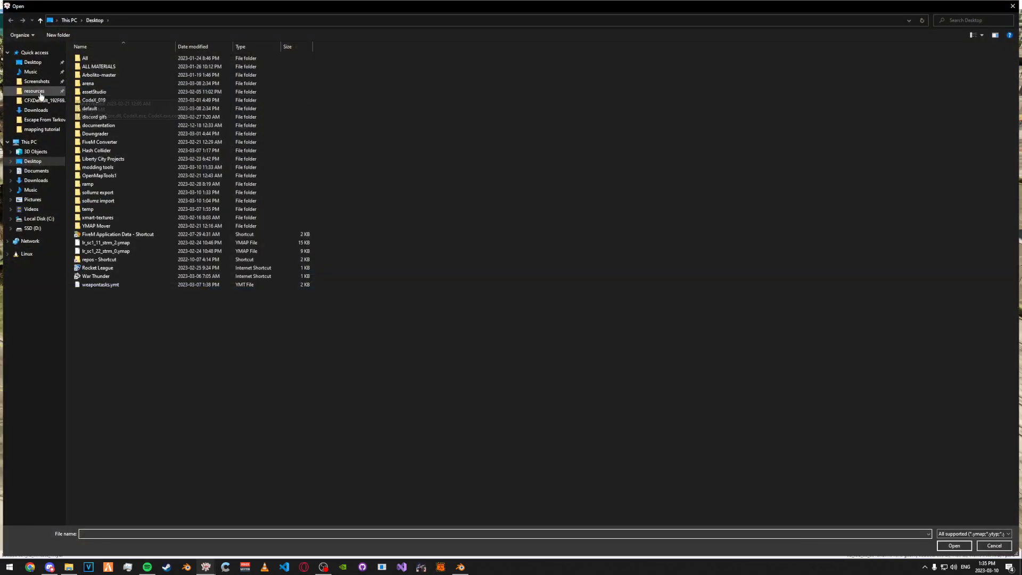
click(39, 92)
double_click(104, 108)
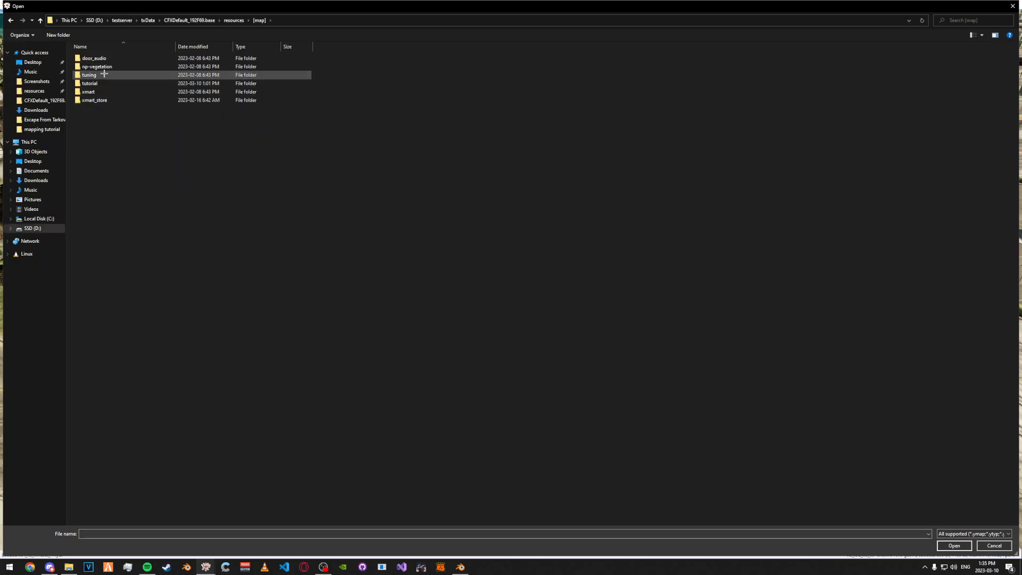
drag(135, 150, 132, 58)
click(952, 546)
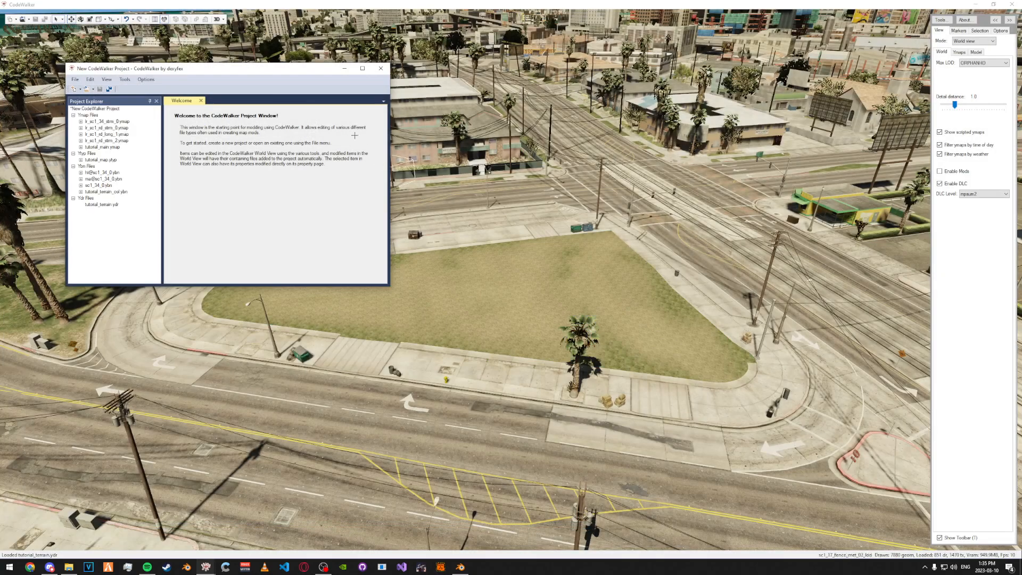
- Examine the placed grass terrain and its seams with the surrounding sidewalks from several sides of the island
key(w)
drag(55, 223, 139, 239)
key(w)
right_drag(349, 221, 544, 207)
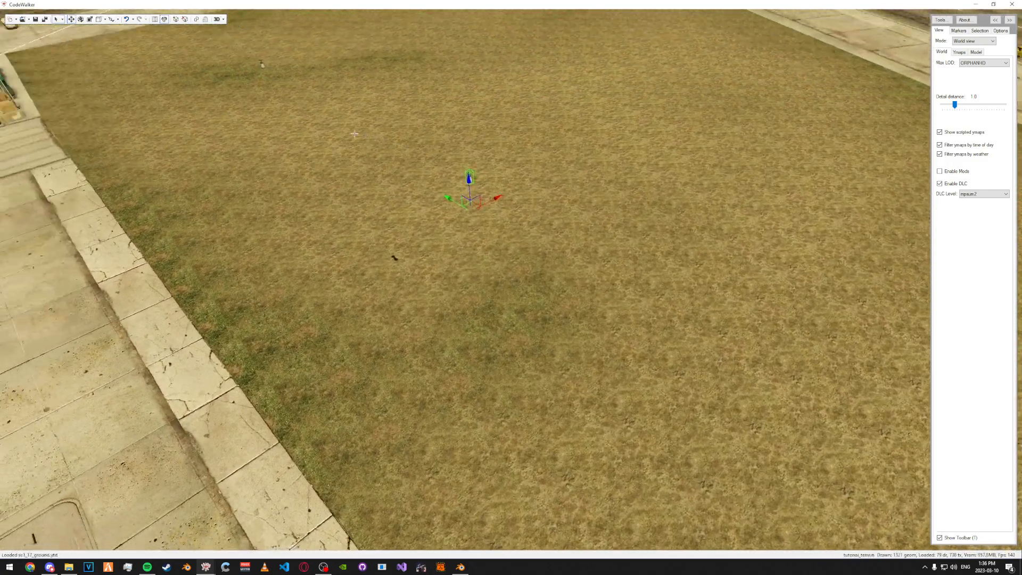
drag(354, 133, 348, 130)
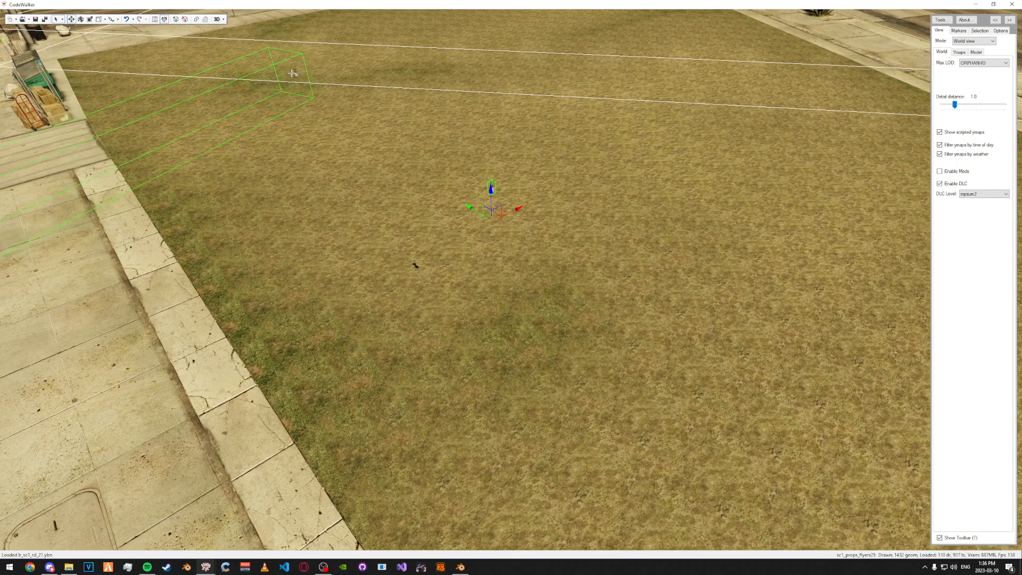
drag(297, 73, 297, 76)
key(s)
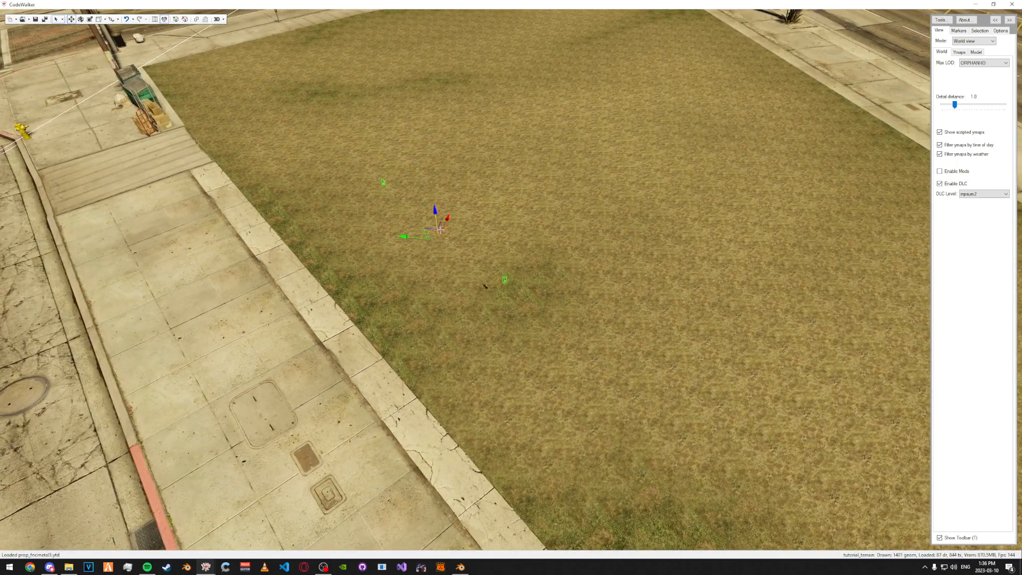
key(s)
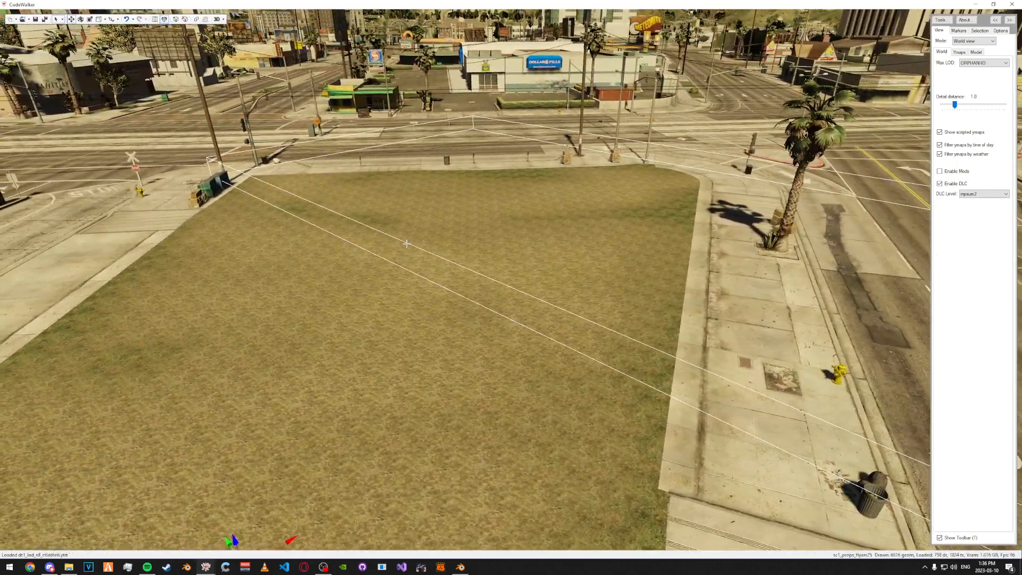
drag(407, 243, 415, 220)
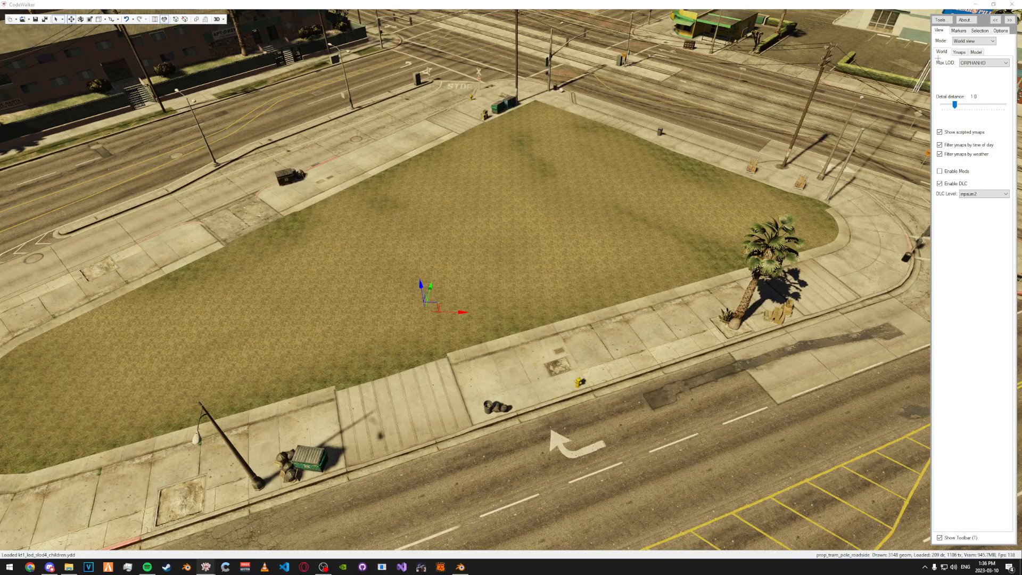
- Inspect the island's surroundings with the selection mode set to Car Generator, Archetype Extension and Entity Extension
click(979, 30)
click(977, 51)
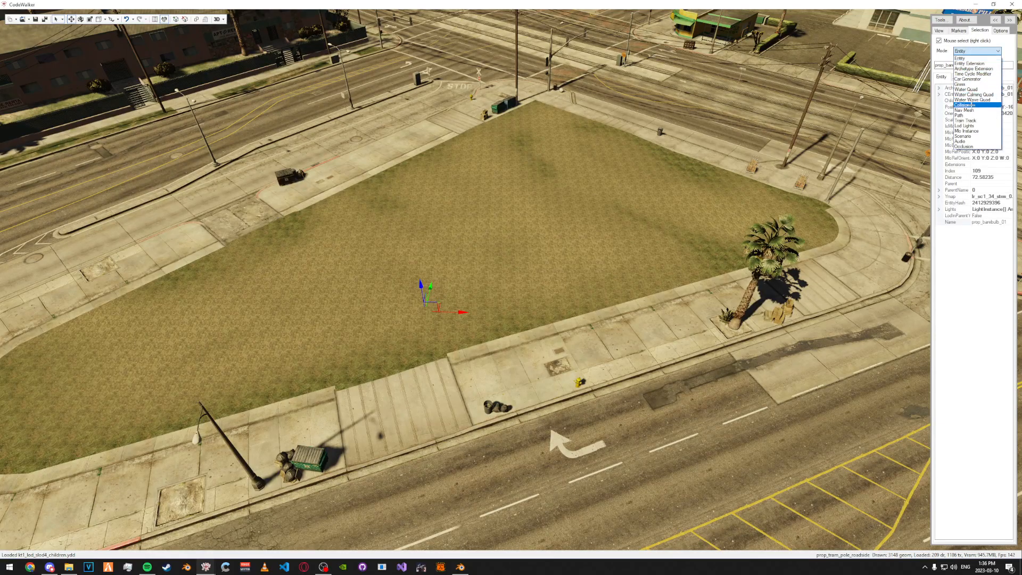
click(977, 79)
drag(532, 141, 621, 116)
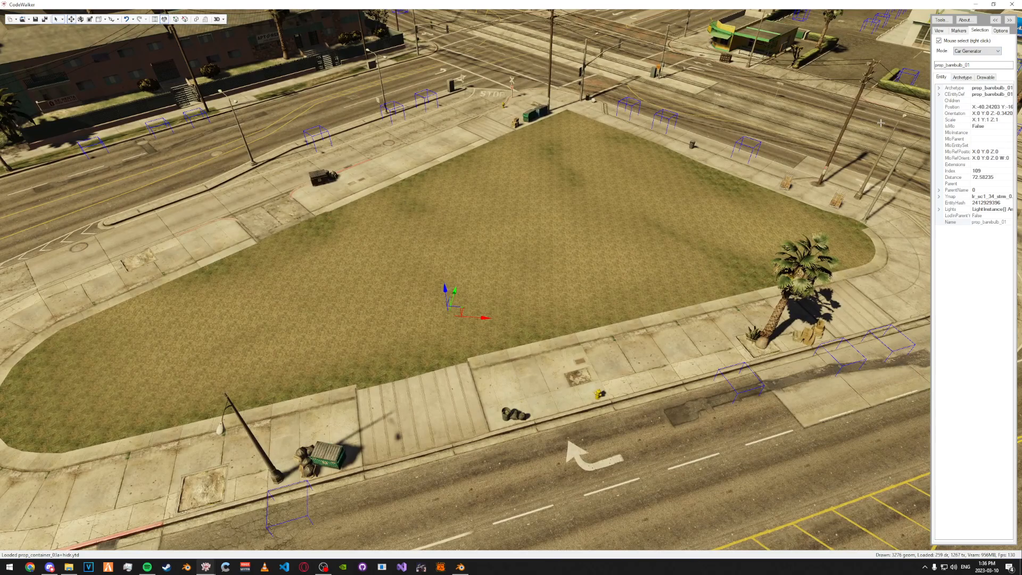
click(961, 52)
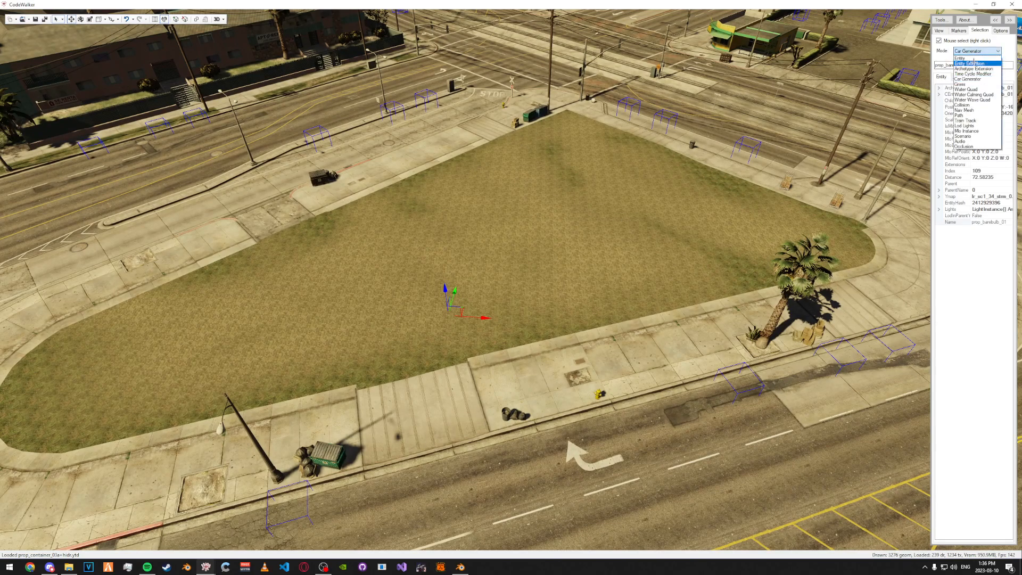
click(973, 69)
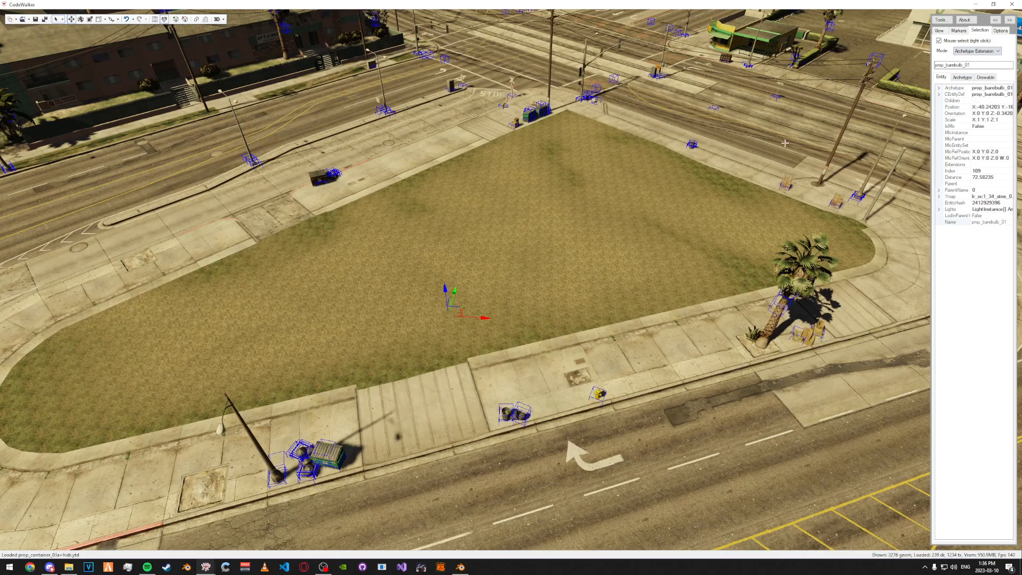
click(958, 50)
click(966, 63)
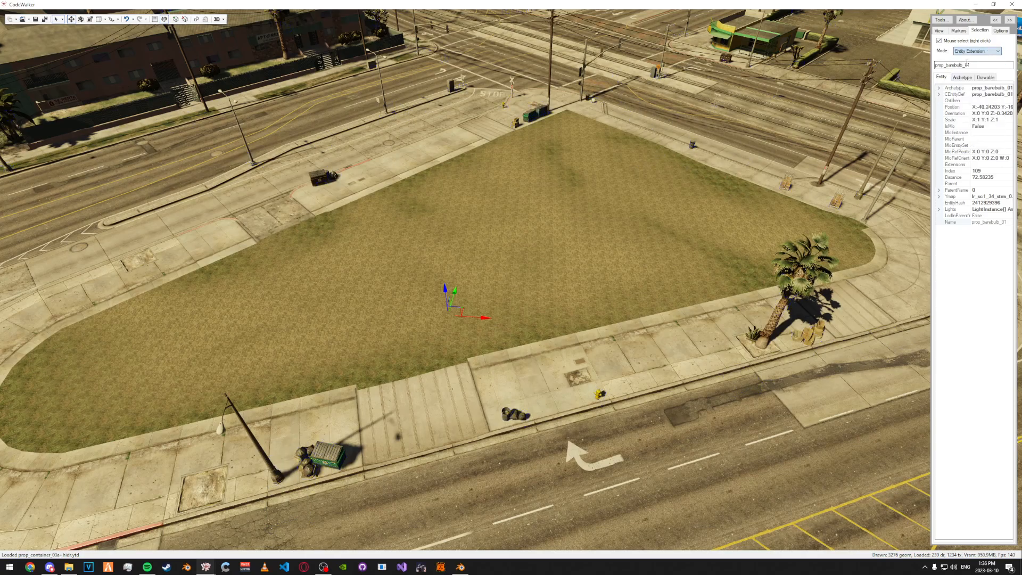
- Set the selection mode to Lod Lights and the DLC level to mpsum
click(977, 51)
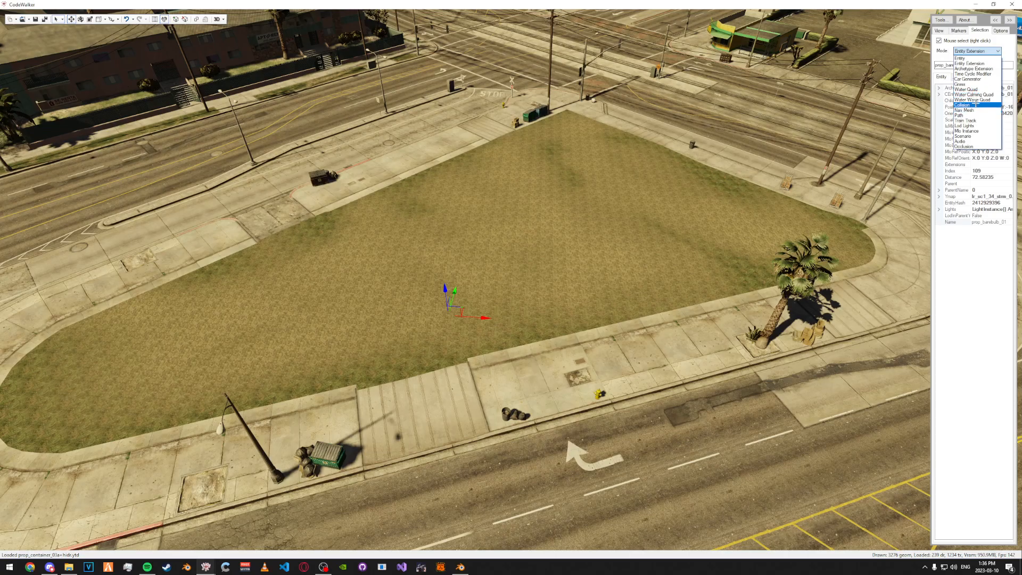
click(973, 125)
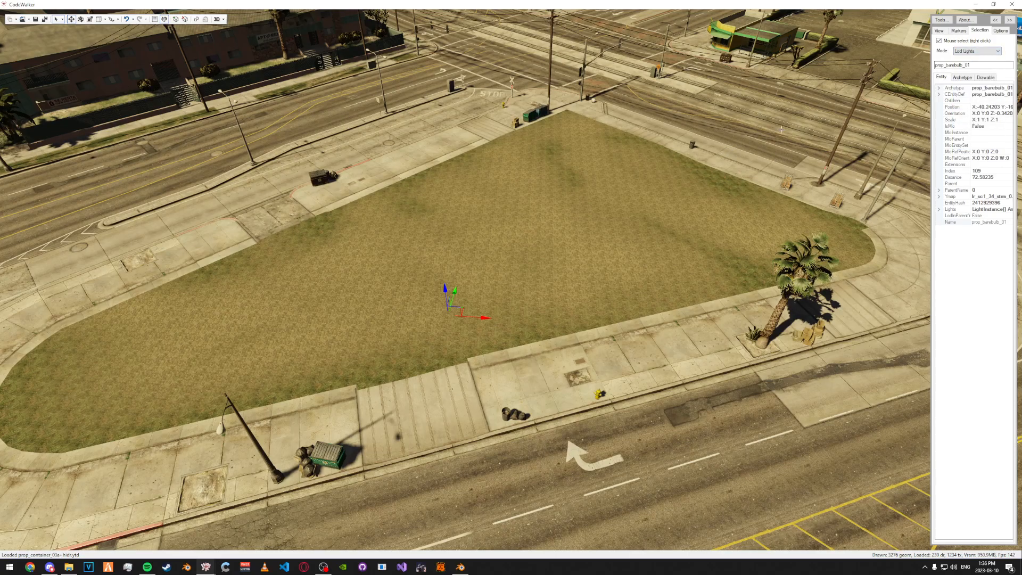
click(939, 30)
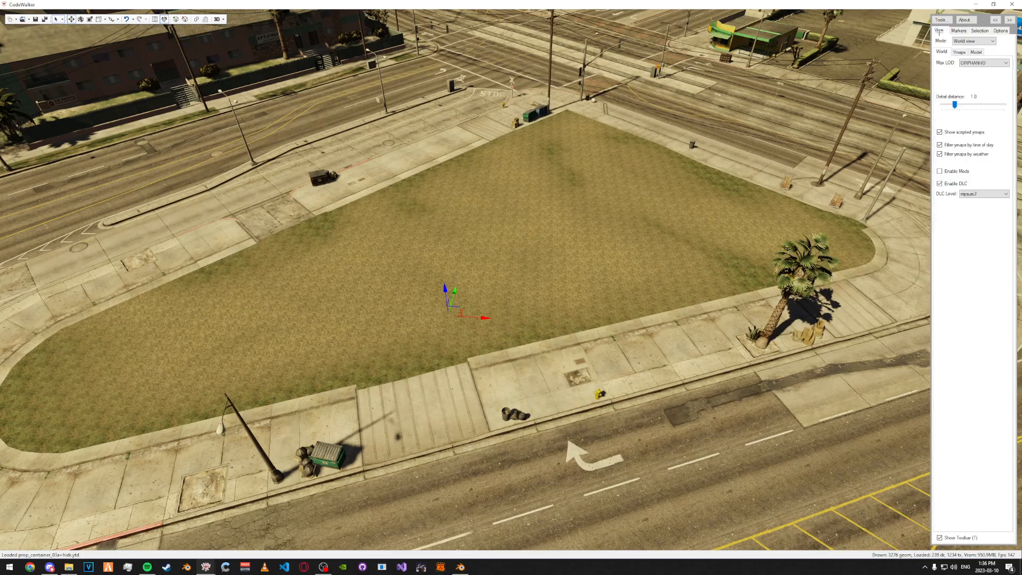
click(968, 194)
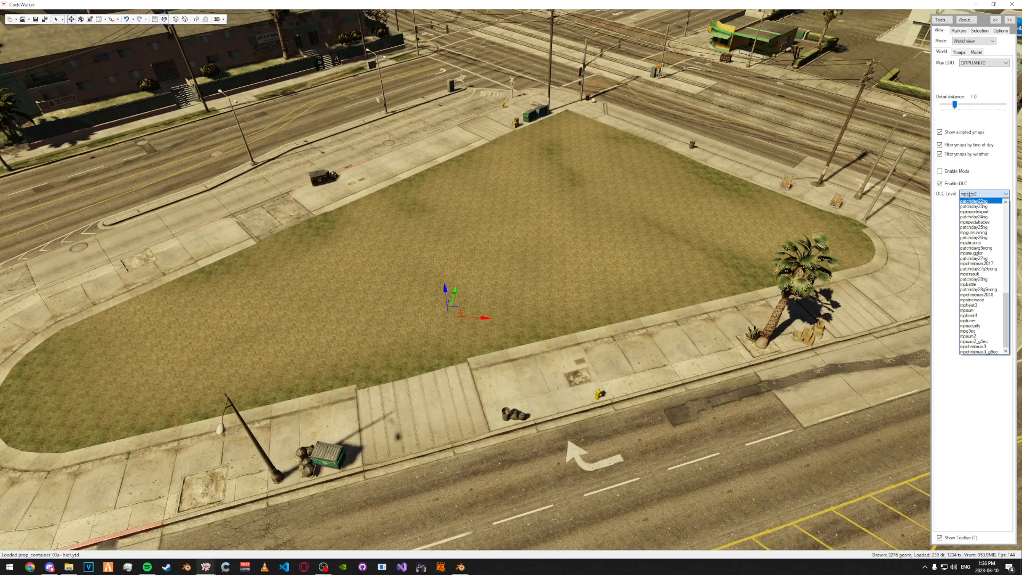
key(Escape)
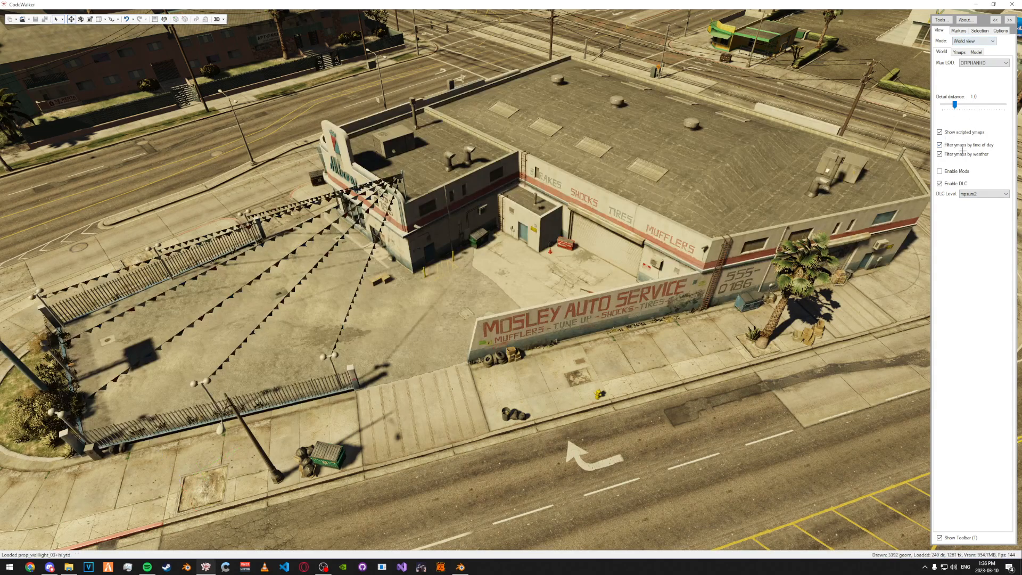
click(974, 194)
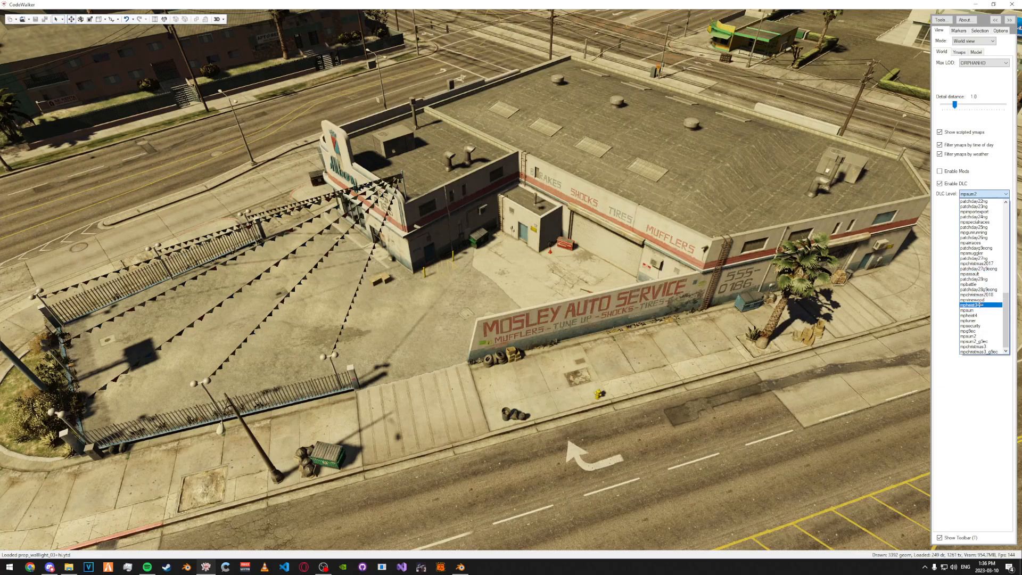
click(979, 309)
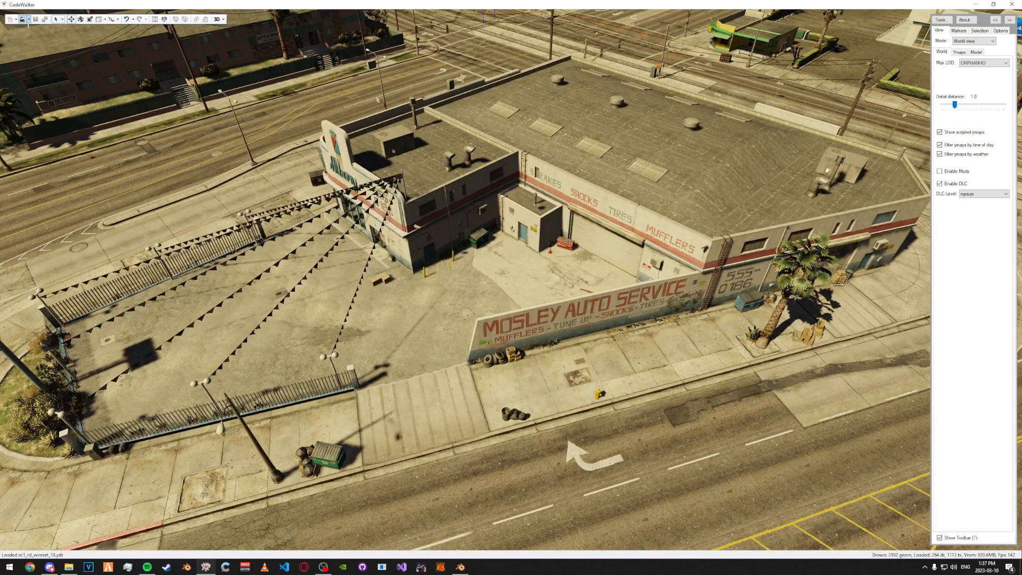
- Reopen the tutorial.cwproj project from the Desktop and move its window out of the way
click(27, 20)
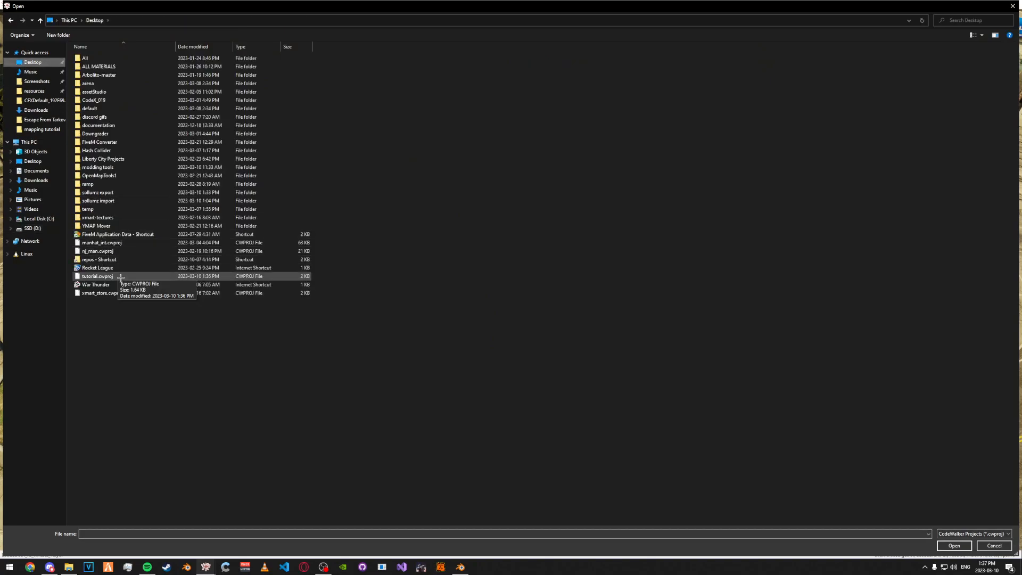
double_click(99, 276)
drag(238, 82, 0, 256)
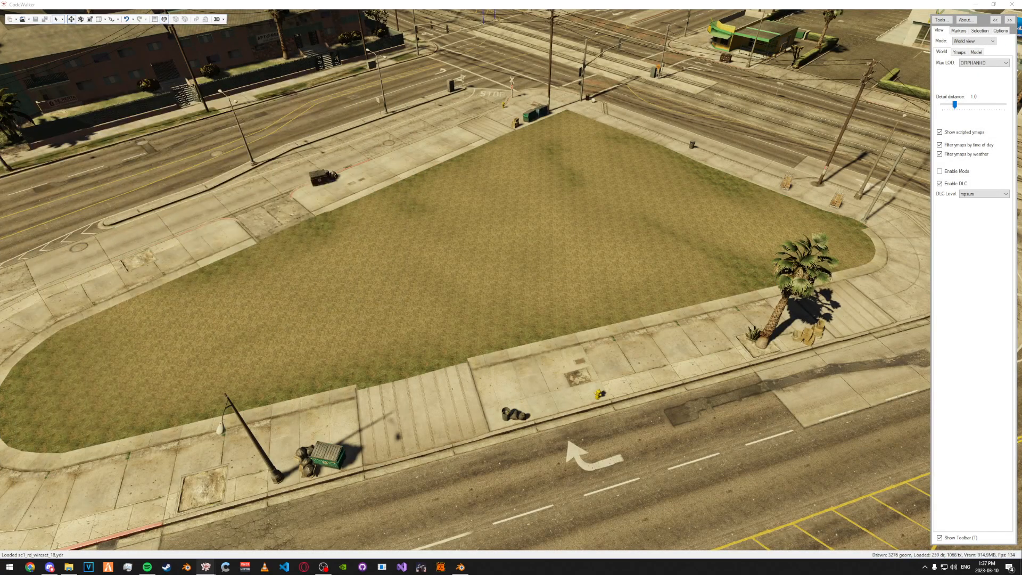
- Delete the two LOD lights left floating over the grass edge beside the dumpster, using the night view
click(979, 31)
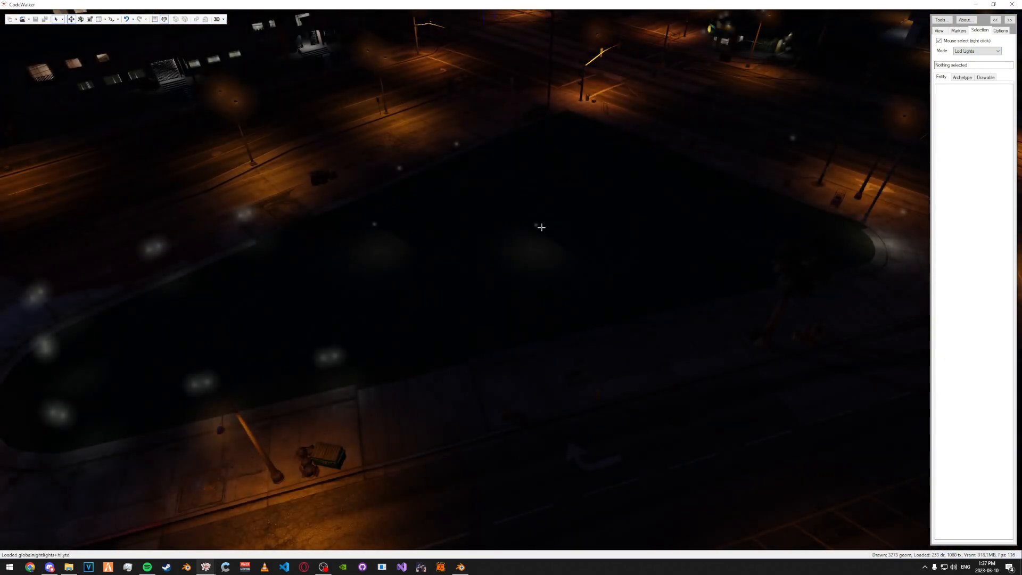
drag(484, 219, 364, 289)
key(a)
key(w)
right_click(652, 333)
drag(0, 220, 883, 21)
click(798, 187)
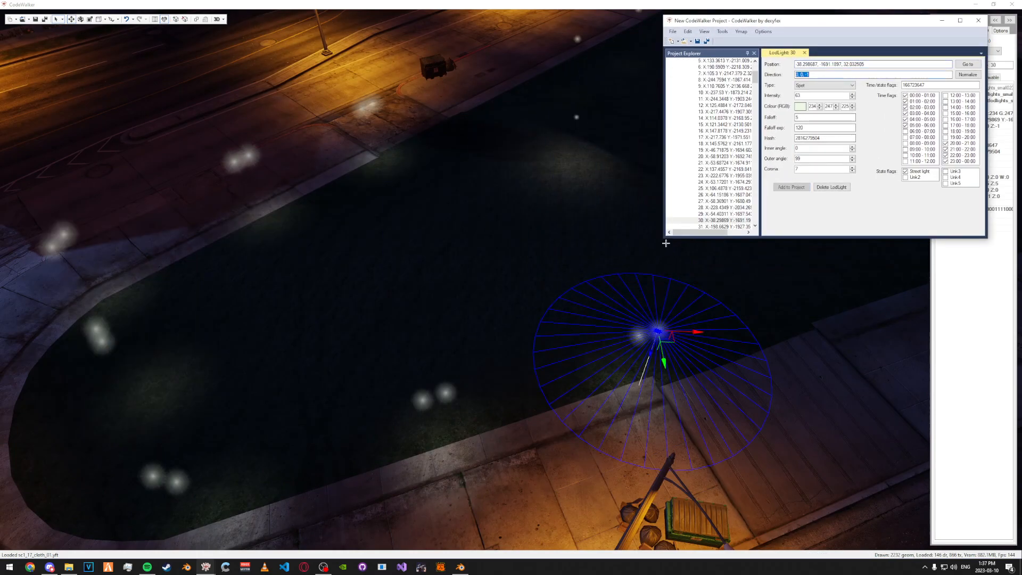
click(824, 189)
right_click(639, 335)
click(824, 188)
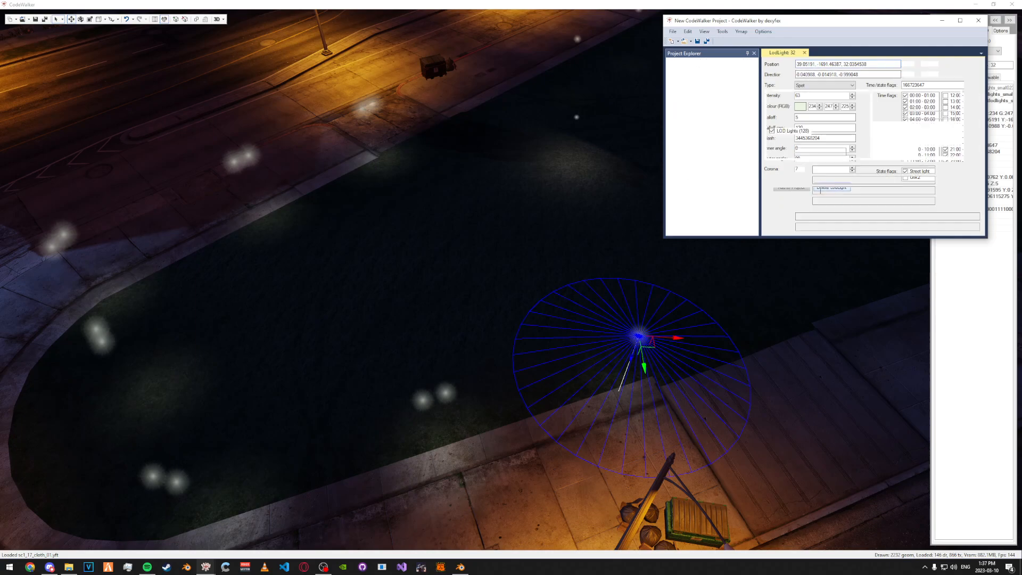
- Delete the next pair of LOD lights along the same grass edge, towards the island's rounded end
click(459, 387)
click(828, 187)
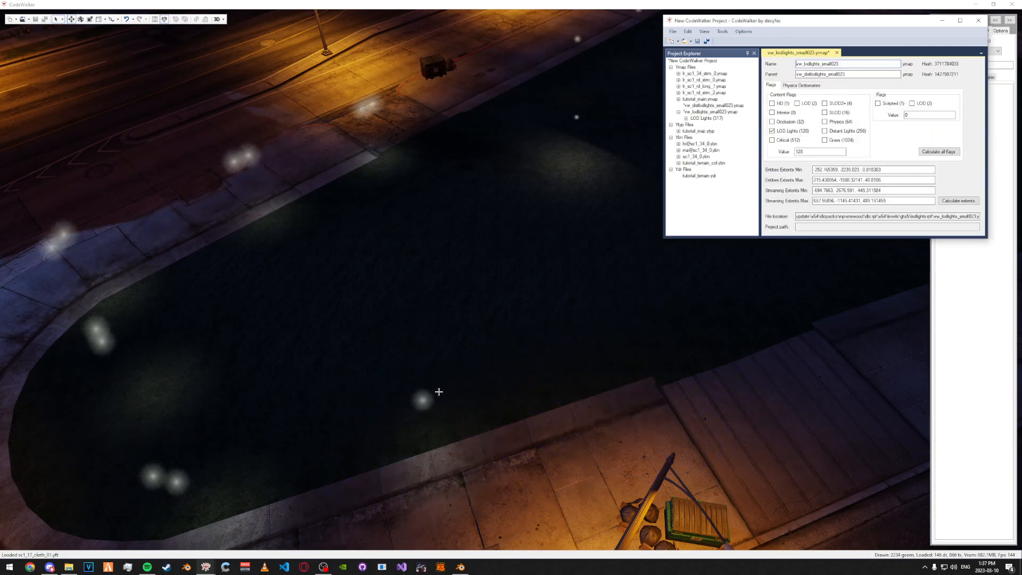
click(445, 394)
click(832, 187)
- Delete the four LOD lights floating in two pairs over the grass at the island's rounded end
drag(588, 269, 596, 306)
right_click(612, 317)
click(828, 187)
right_click(594, 319)
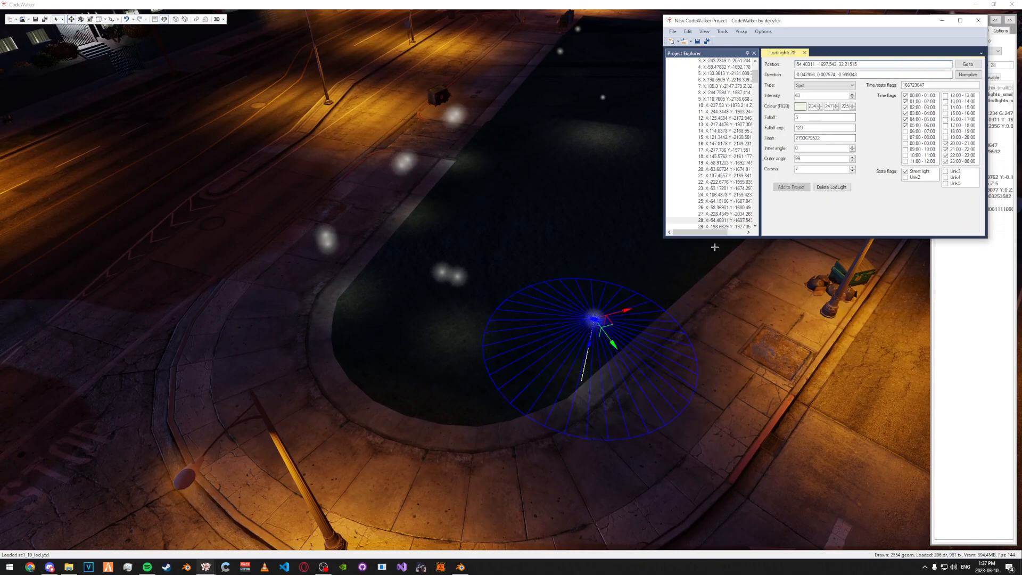
click(836, 186)
right_click(459, 276)
click(828, 187)
right_click(449, 275)
click(828, 186)
- Delete the pair of LOD lights where the rounded end meets the island's opposite long edge
drag(508, 258, 580, 295)
right_click(568, 328)
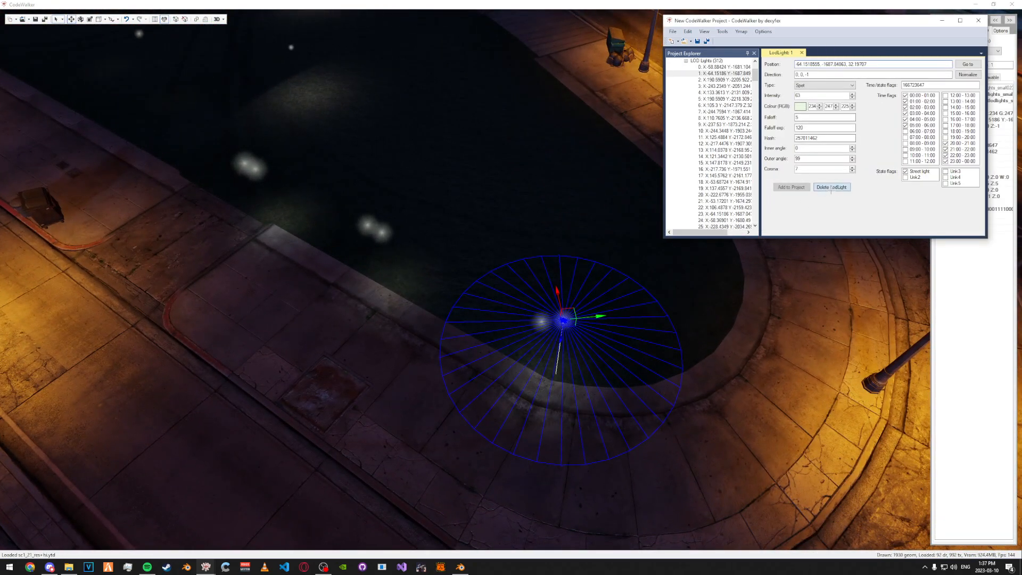
click(831, 186)
right_click(563, 319)
click(831, 187)
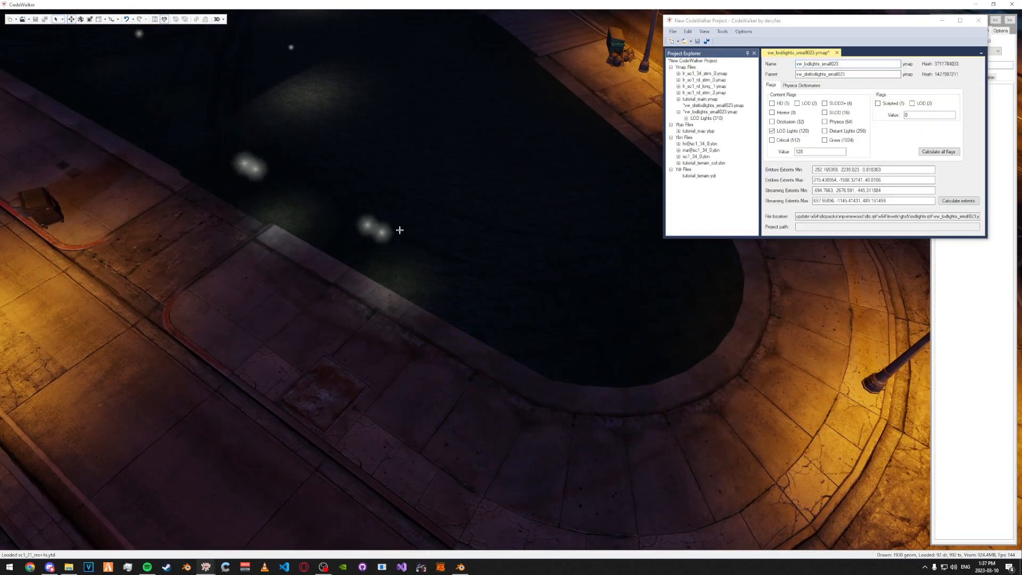
- Delete the two LOD lights floating over the dark grass beside the curb, just before the rounded end
right_click(400, 230)
click(829, 187)
right_click(367, 227)
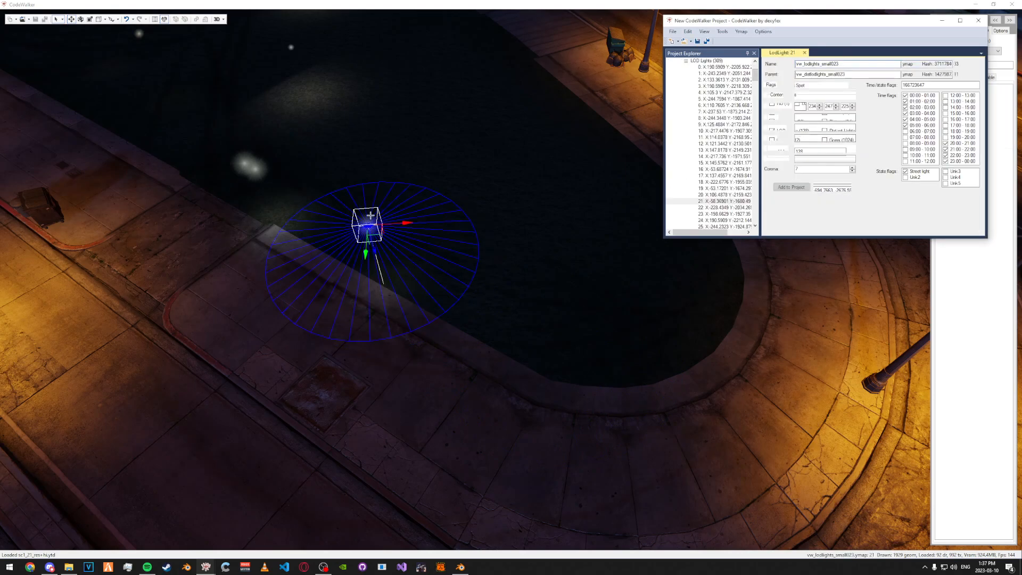
click(831, 187)
- Delete the following two LOD lights further along the same curb, away from the rounded end
drag(468, 220, 499, 226)
right_click(416, 232)
click(831, 187)
right_click(407, 236)
click(831, 186)
- Delete four more LOD lights scattered over the open part of the grass area
drag(632, 210, 479, 252)
right_click(479, 252)
click(831, 187)
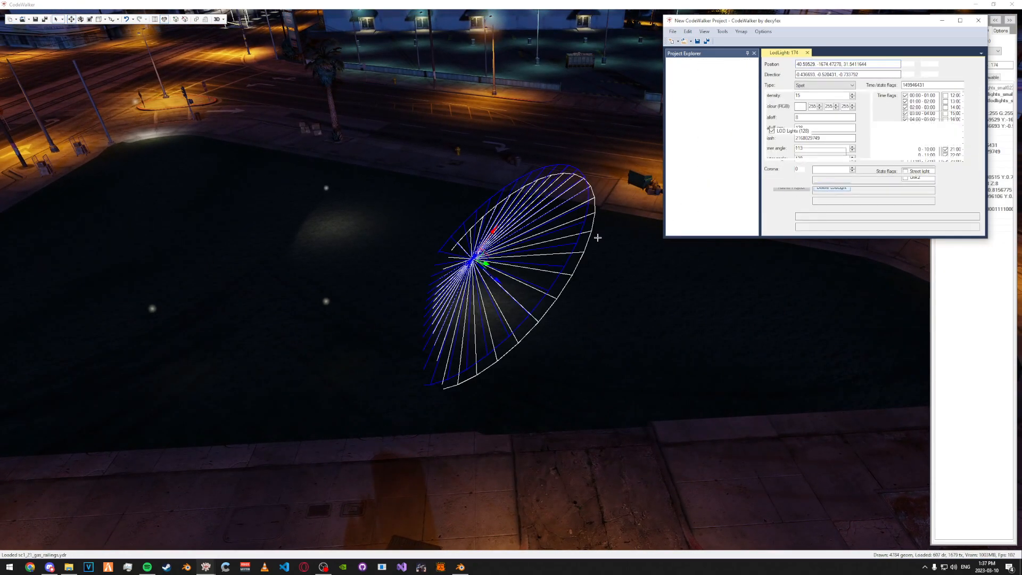
right_click(325, 196)
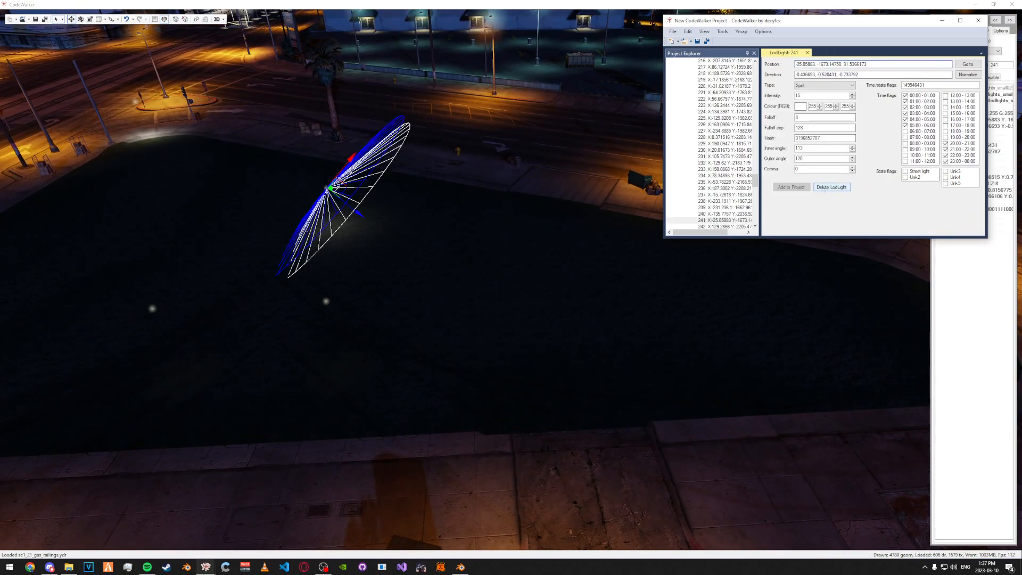
click(831, 187)
right_click(326, 301)
click(831, 187)
mouse_move(591, 240)
mouse_down()
mouse_move(460, 259)
mouse_move(540, 238)
mouse_move(641, 244)
mouse_up()
right_click(461, 242)
click(831, 187)
- Add vw_lodlights_medium012 to the project through the LOD light at the grass's street corner, and delete the leftover lights there
right_click(433, 332)
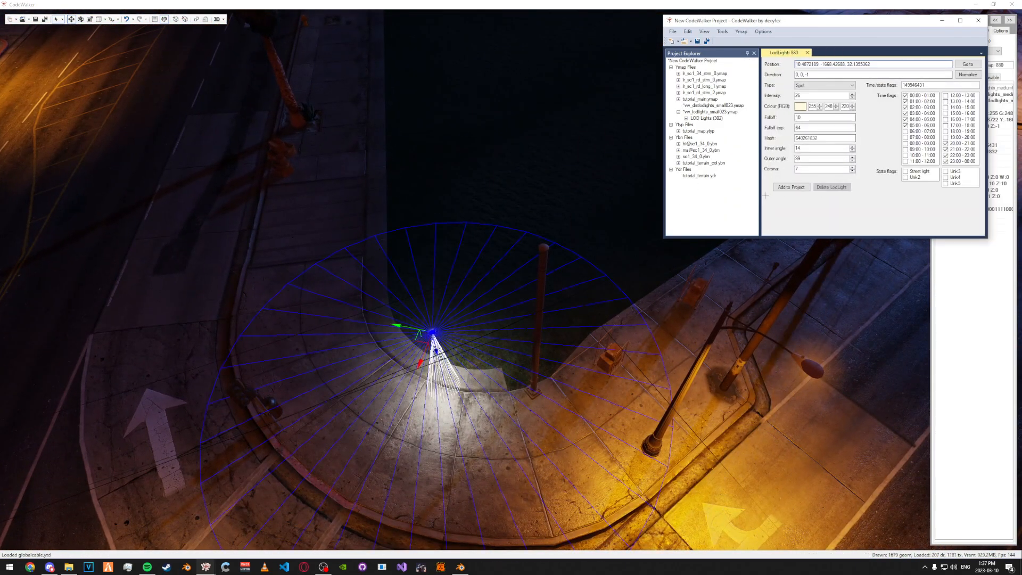
click(802, 187)
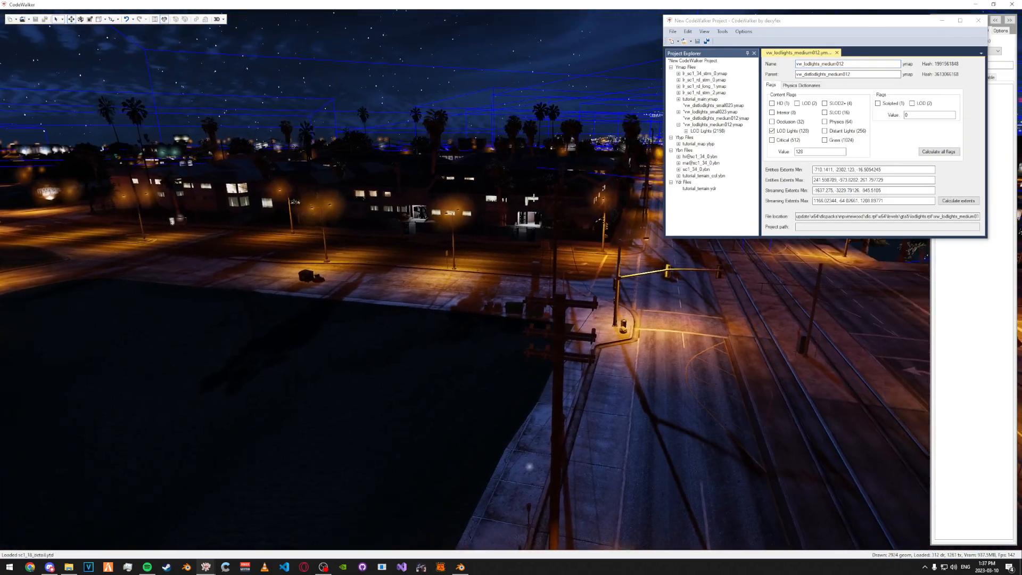
drag(530, 467, 397, 228)
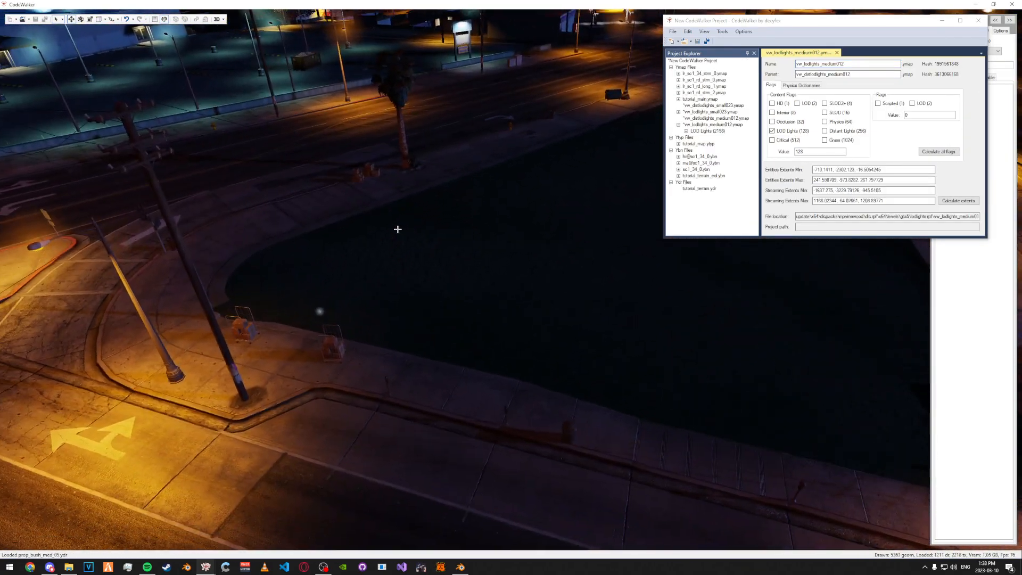
right_click(329, 305)
click(790, 187)
drag(477, 233, 435, 196)
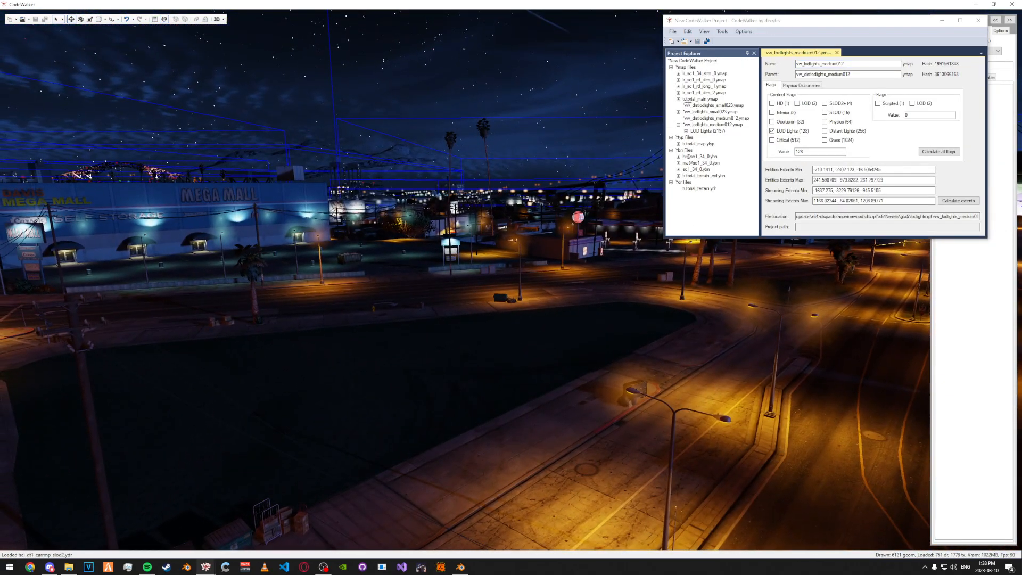
- Recalculate the flags and extents of vw_distlodlights_small023 and save its ymap in the [map]\tutorial\stream resource folder
click(713, 106)
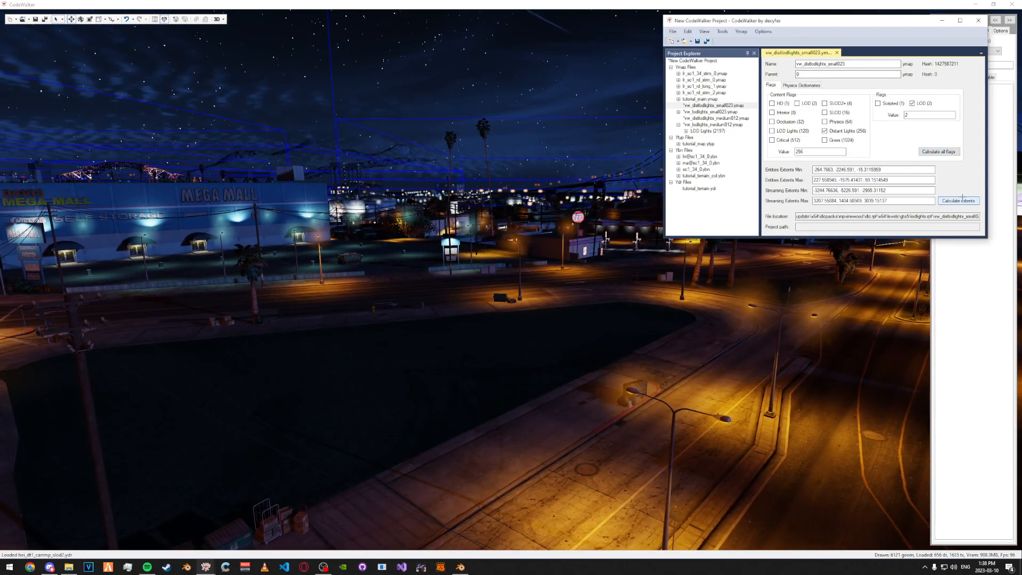
click(698, 42)
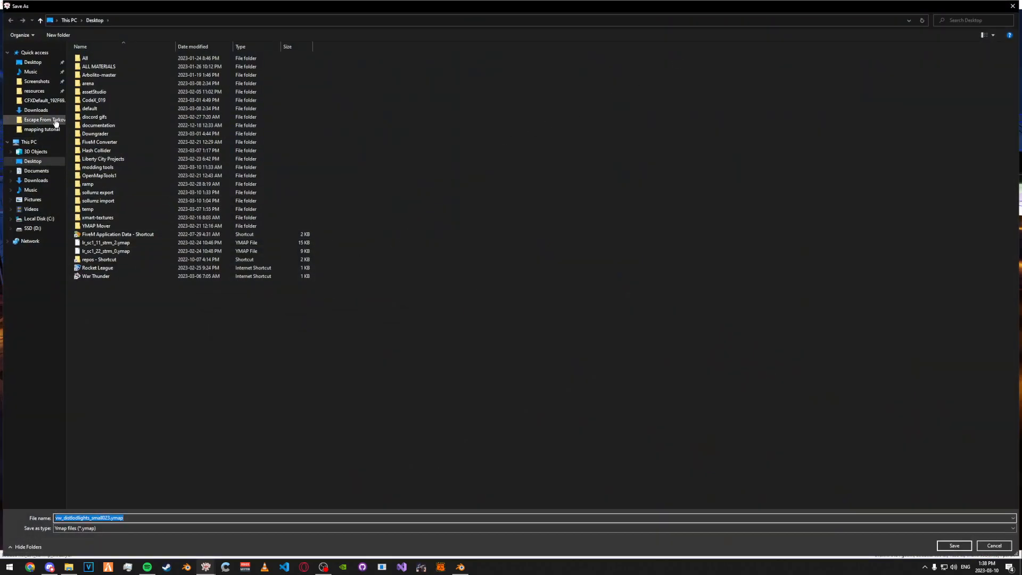
click(36, 92)
double_click(95, 108)
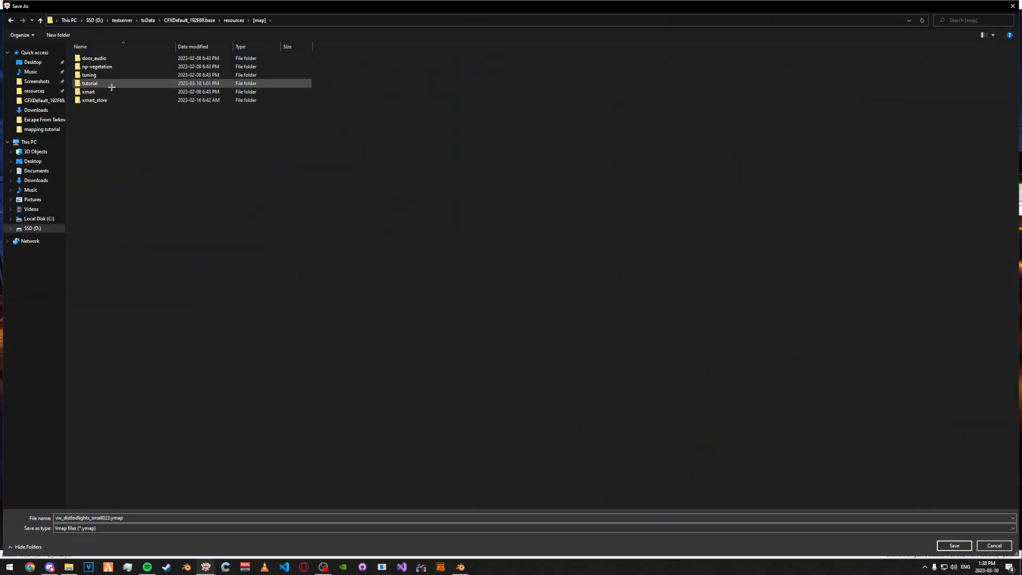
double_click(89, 83)
double_click(90, 58)
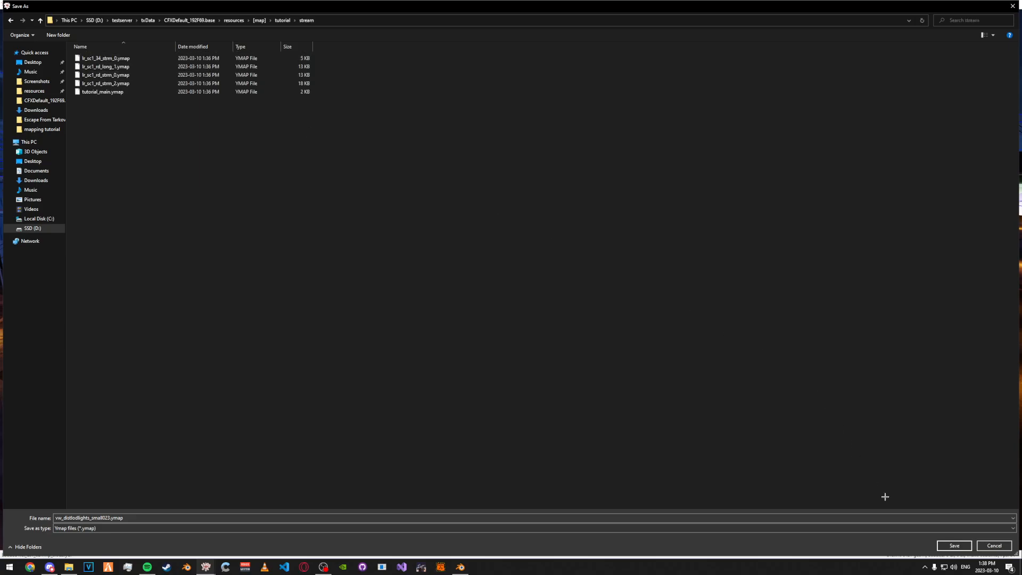
click(943, 543)
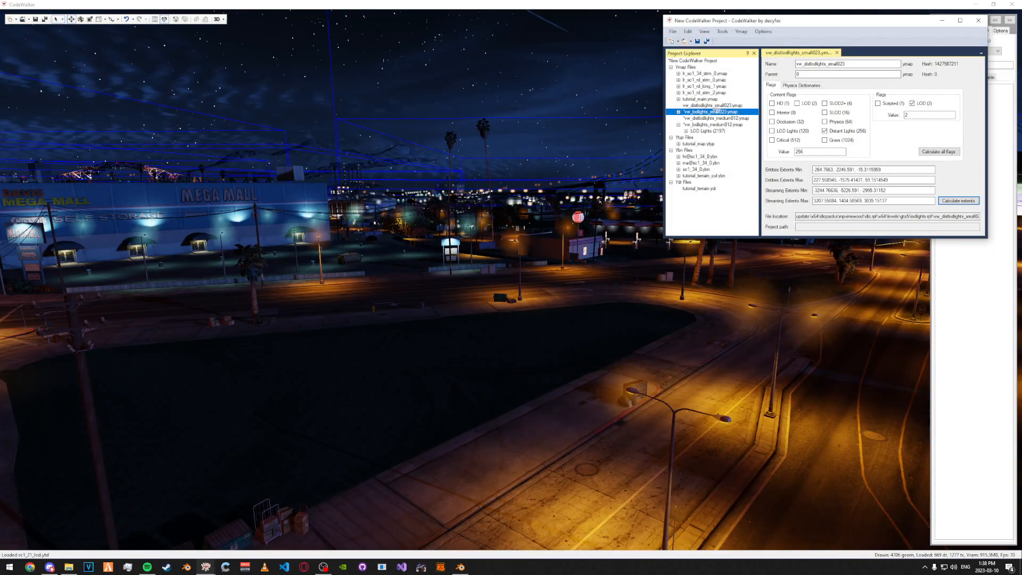
- Recalculate the flags and extents of vw_lodlights_small023 and save its ymap in the tutorial's stream folder
click(940, 152)
click(958, 201)
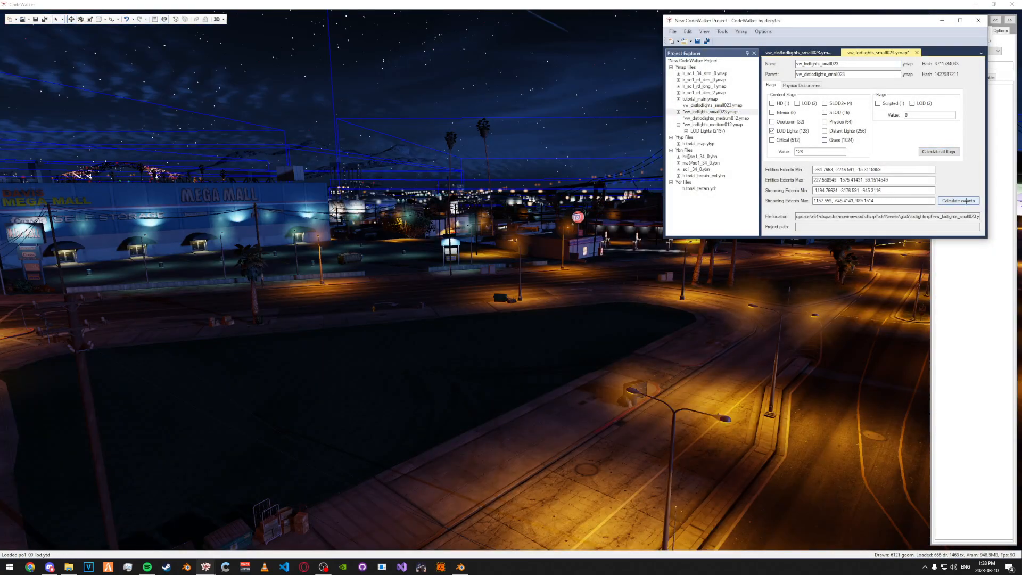
click(697, 41)
click(956, 545)
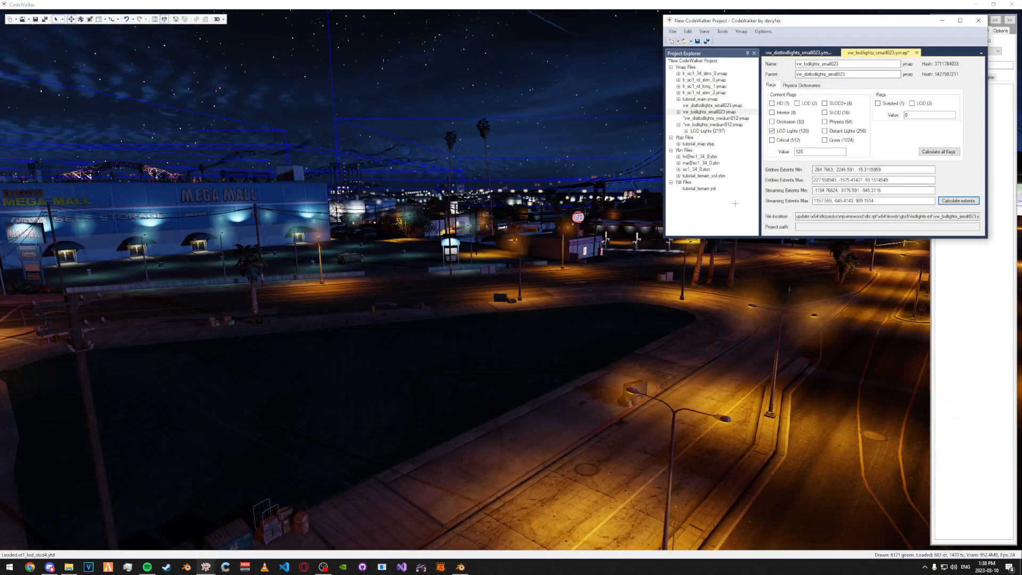
- Recalculate the flags and extents of vw_distlodlights_medium012 and save its ymap in the tutorial's stream folder
double_click(714, 119)
click(931, 153)
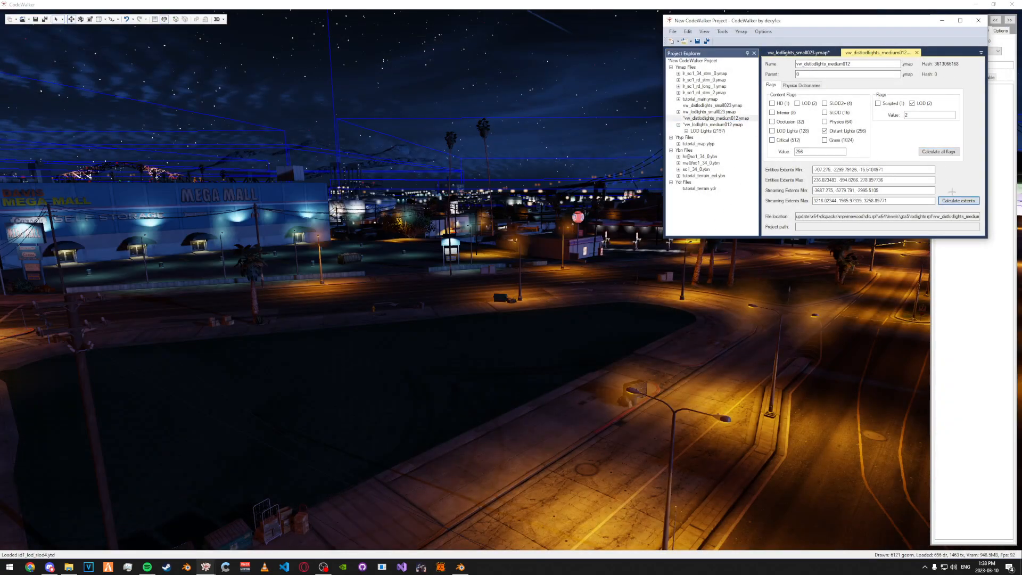
click(706, 42)
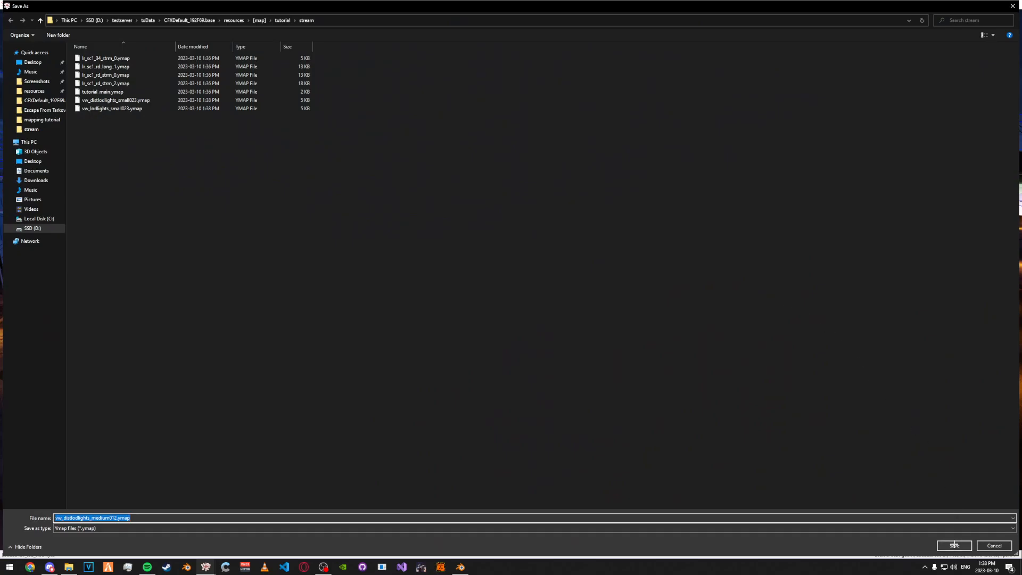
click(954, 545)
- Recalculate the flags and extents of vw_lodlights_medium012, save its ymap in the tutorial's stream folder, and close the project window
double_click(712, 125)
click(930, 152)
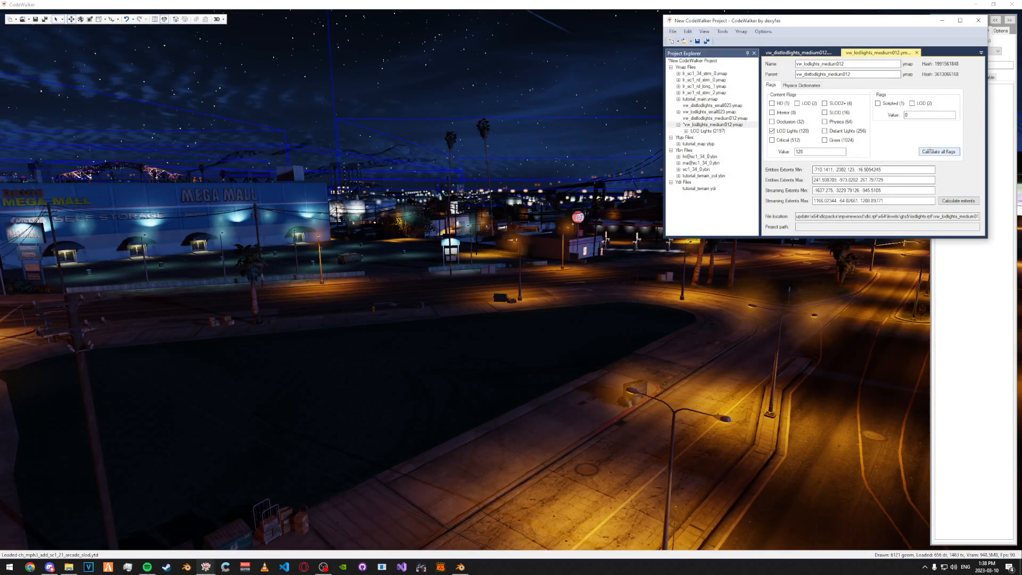
click(698, 43)
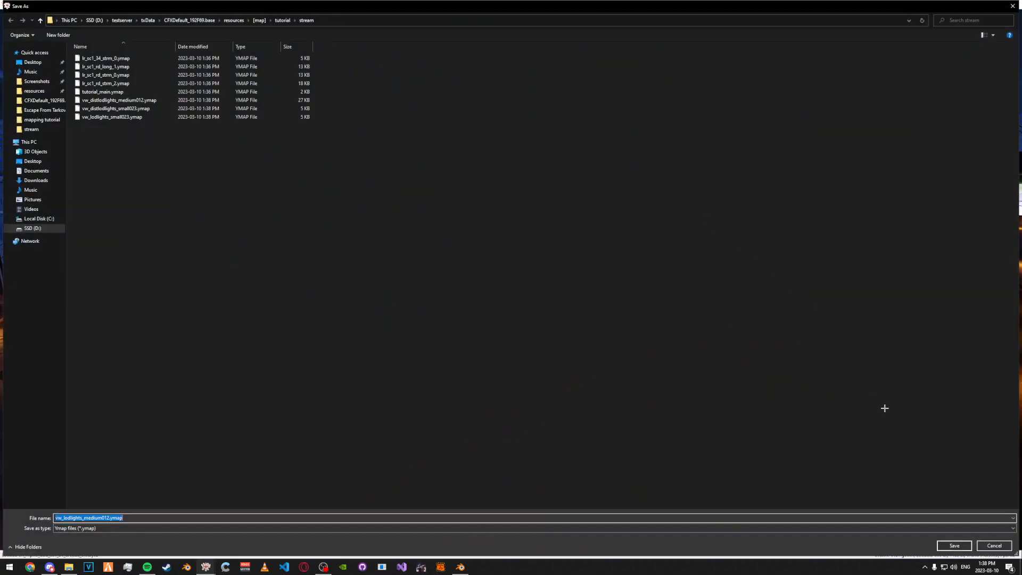
click(966, 543)
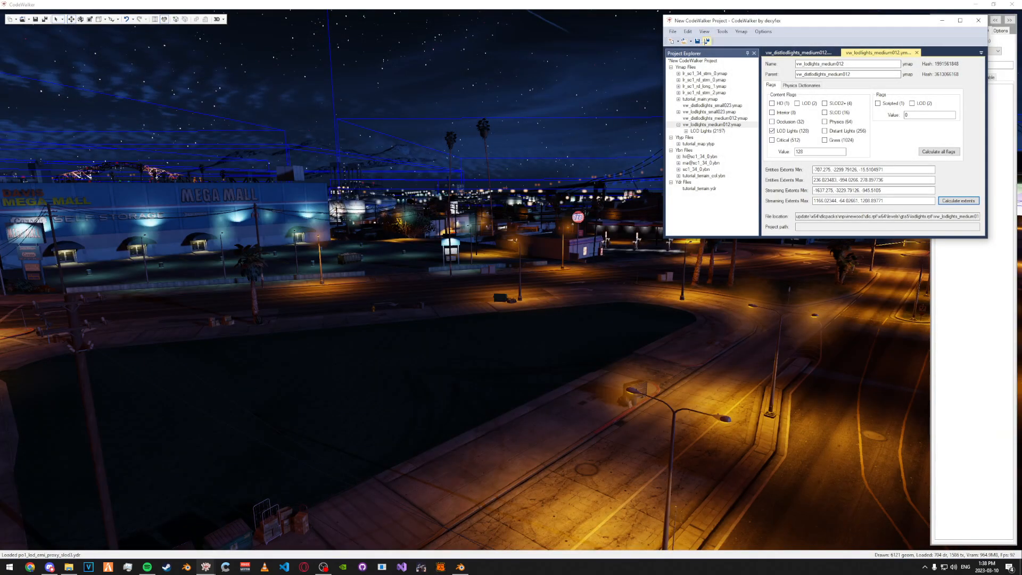
click(978, 21)
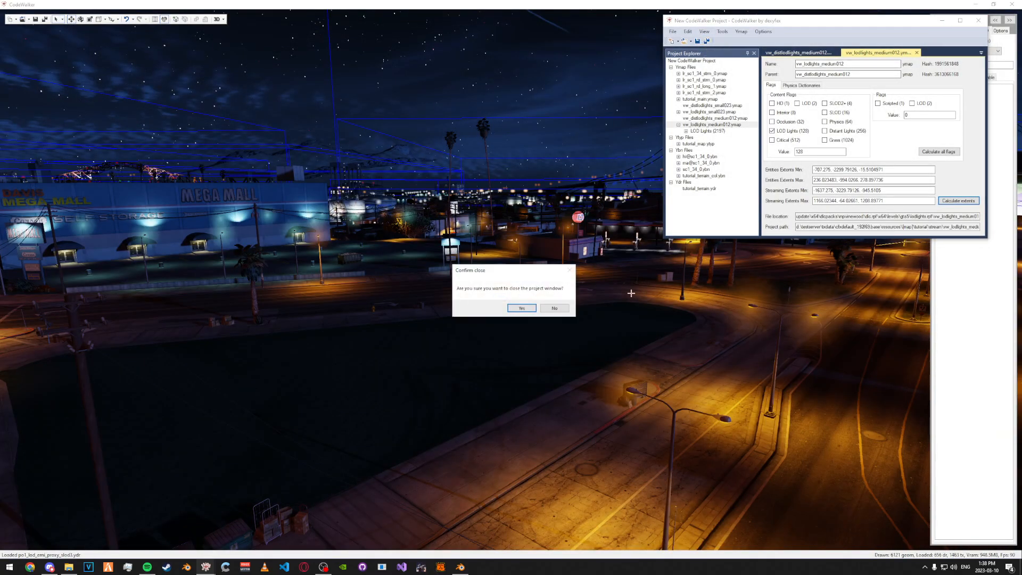
click(521, 308)
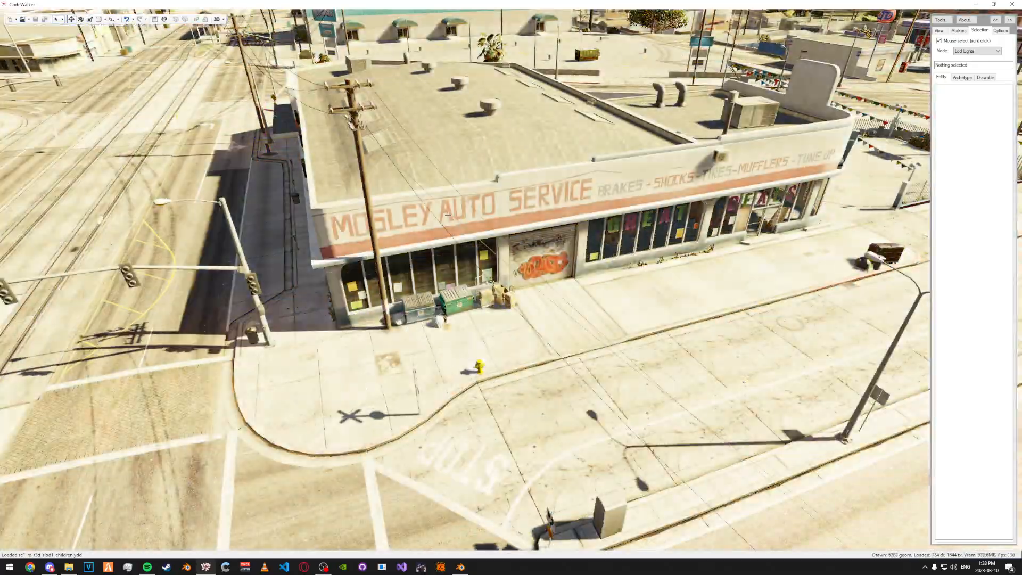
- Examine the original Mosley Auto Service building and its fenced lot from several sides in daylight
key(s)
key(d)
mouse_move(453, 215)
mouse_down()
mouse_move(406, 223)
mouse_move(449, 236)
mouse_move(437, 211)
mouse_up()
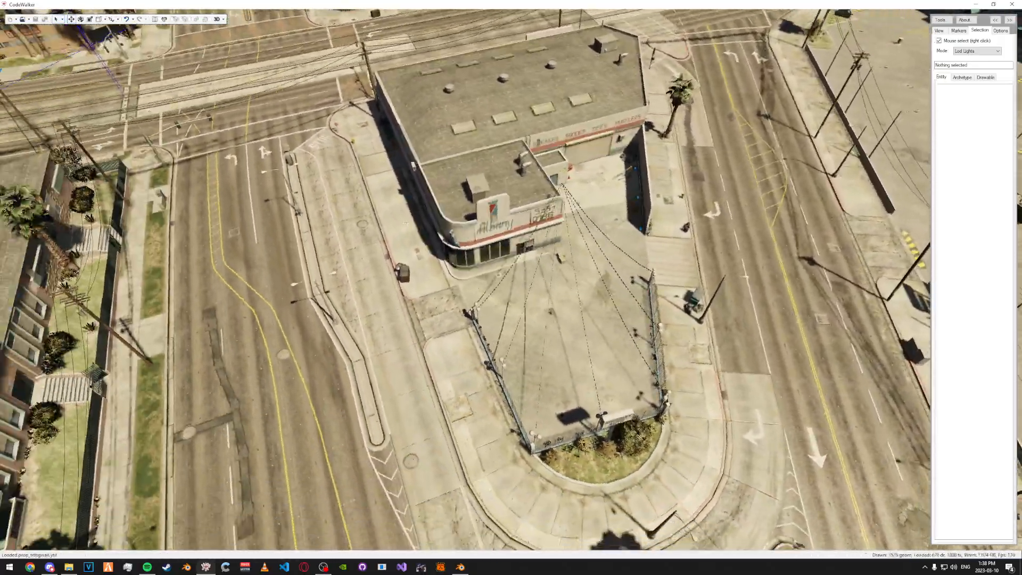
key(d)
scroll(449, 235, up, 12)
scroll(437, 212, down, 9)
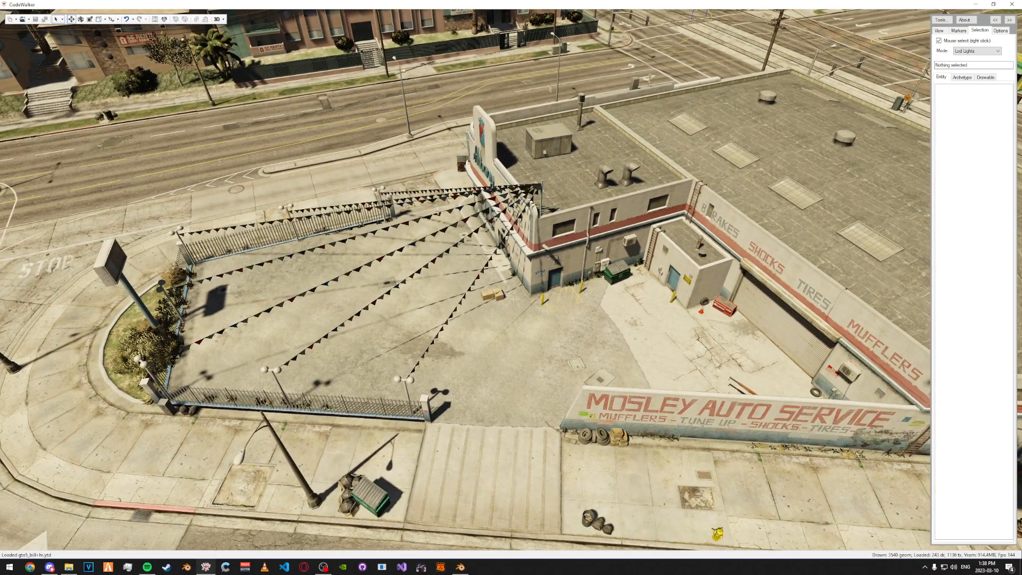
key(s)
key(d)
scroll(500, 197, down, 3)
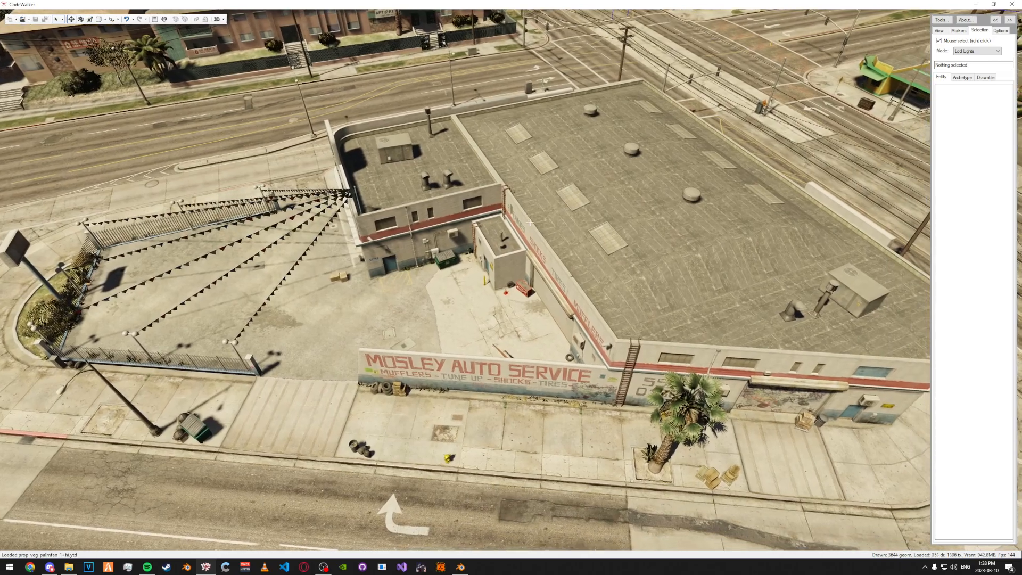